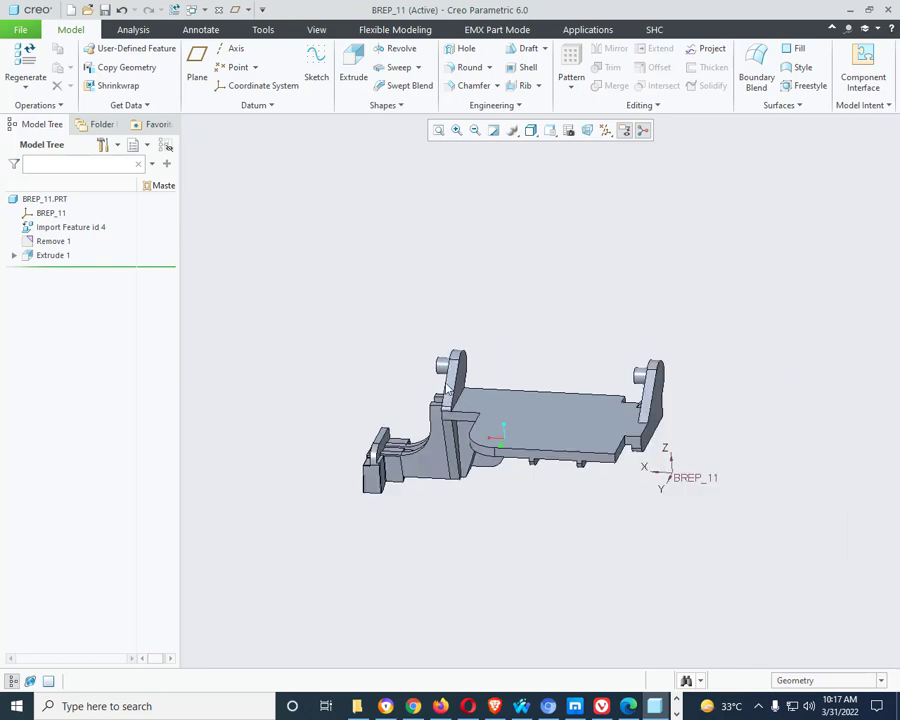
- Examine the imported part's plate, hinge arms and pins from several angles
scroll(490, 391, "up", 3)
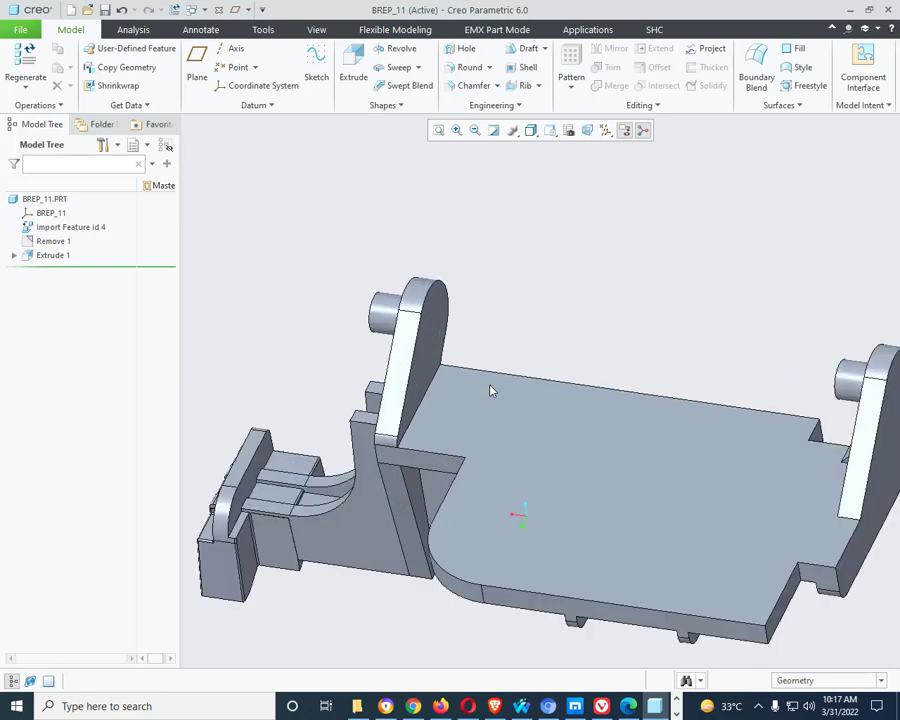
scroll(576, 321, "down", 3)
middle_click_drag(576, 321, 578, 299)
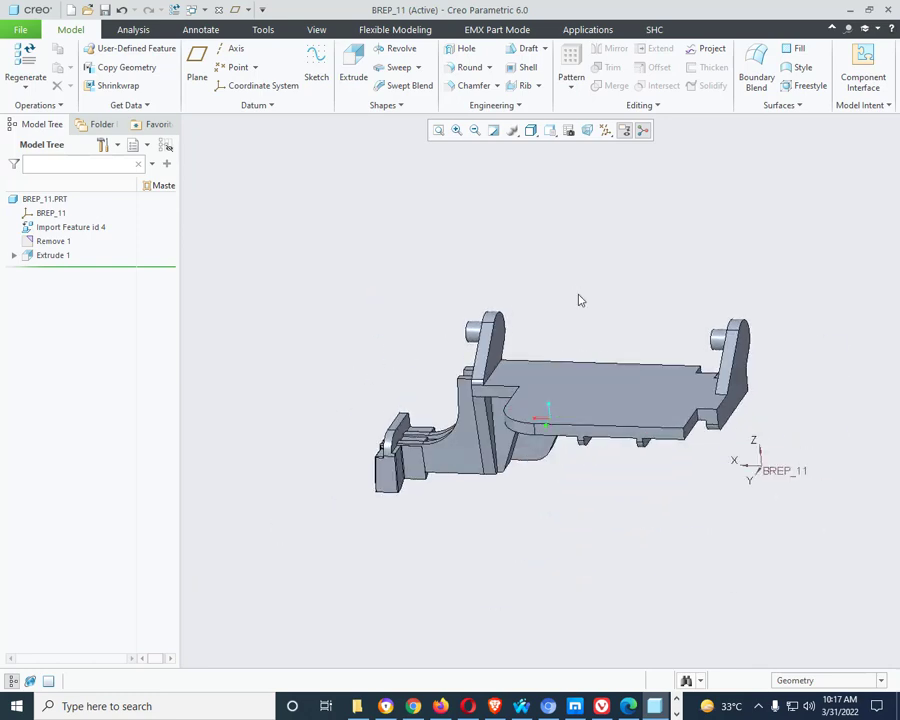
middle_click_drag(548, 367, 315, 406)
scroll(368, 399, "up", 4)
scroll(368, 399, "up", 4)
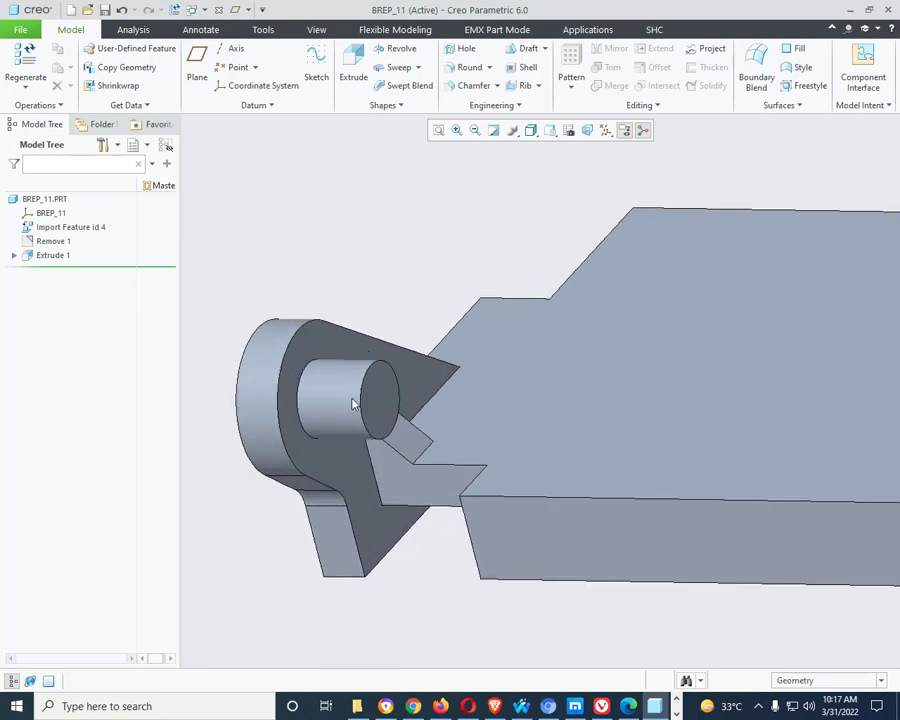
scroll(375, 440, "down", 4)
mouse_move(491, 371)
middle_mouse_down()
mouse_move(476, 342)
mouse_move(476, 360)
middle_mouse_up()
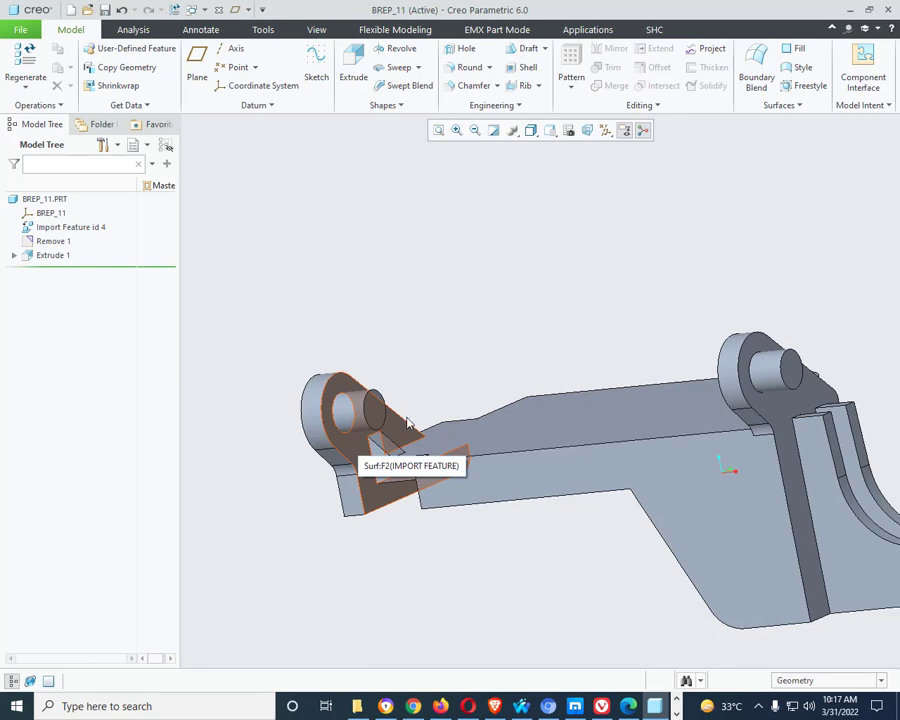
middle_click_drag(412, 358, 427, 357)
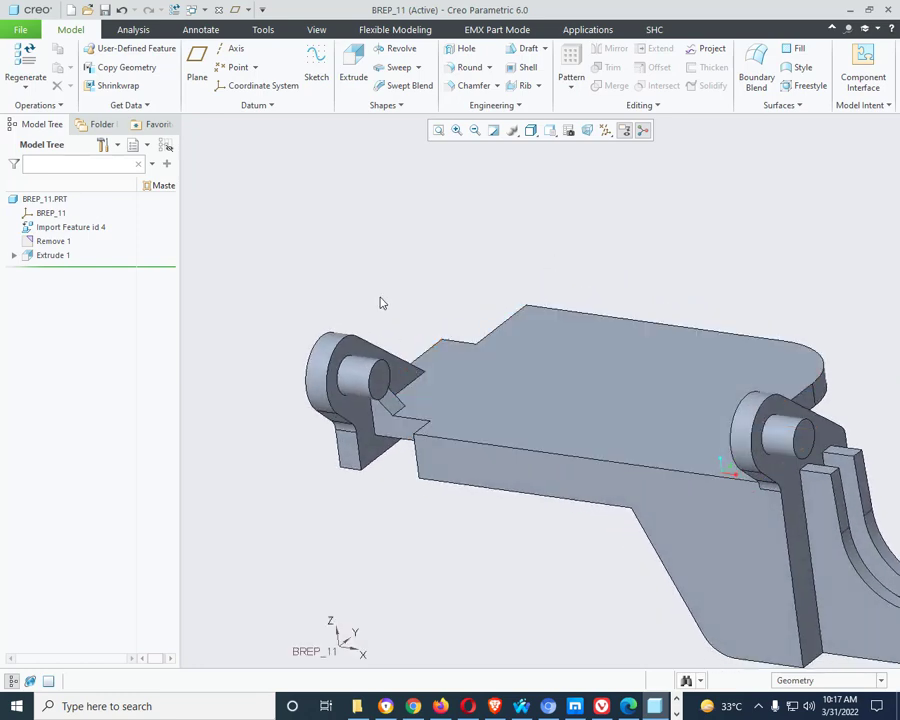
scroll(380, 303, "down", 2)
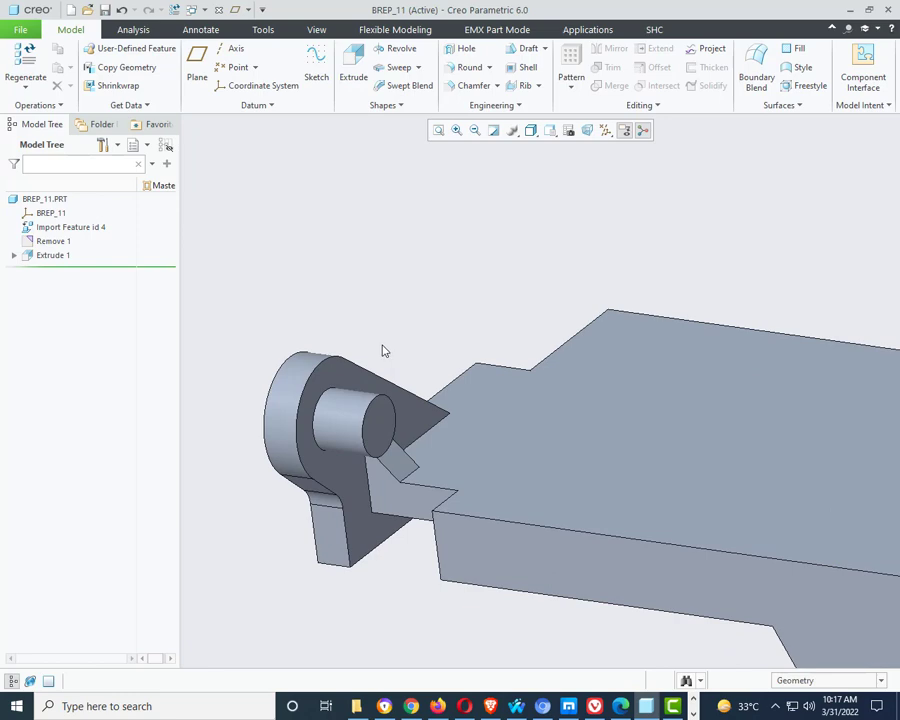
- Orient the view normal to the plate's top face and examine the geometry at both ends of the part
scroll(377, 356, "up", 3)
mouse_move(508, 348)
middle_mouse_down()
mouse_move(544, 390)
mouse_move(502, 557)
mouse_move(540, 374)
mouse_move(526, 354)
mouse_move(482, 428)
middle_mouse_up()
scroll(673, 380, "up", 2)
mouse_move(664, 398)
middle_mouse_down()
mouse_move(659, 424)
mouse_move(679, 346)
mouse_move(684, 442)
middle_mouse_up()
left_click(550, 131)
left_click(602, 201)
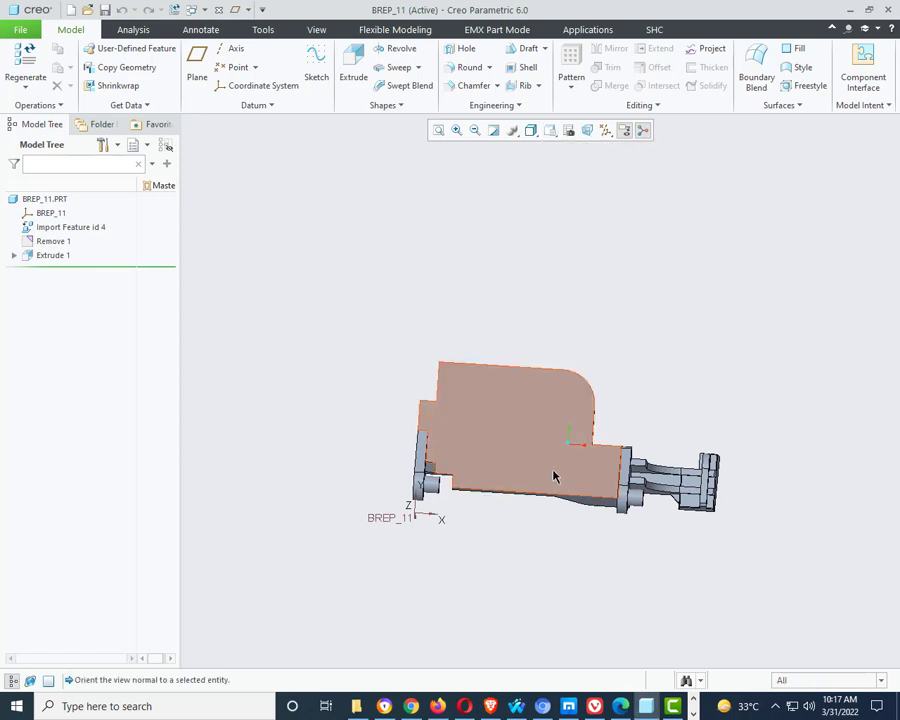
left_click(552, 474)
scroll(745, 512, "up", 5)
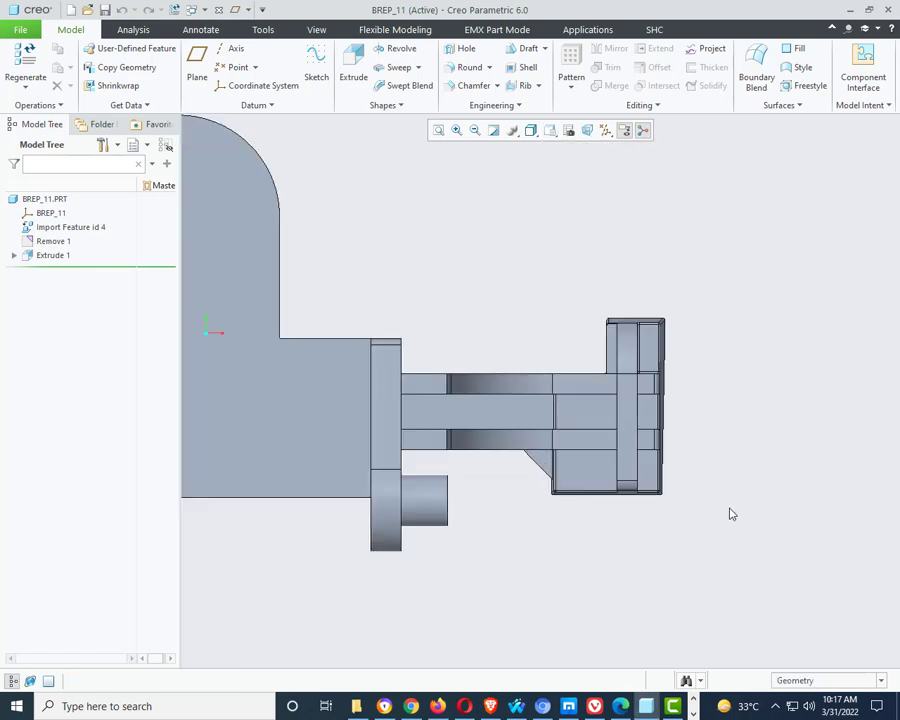
scroll(641, 436, "down", 3)
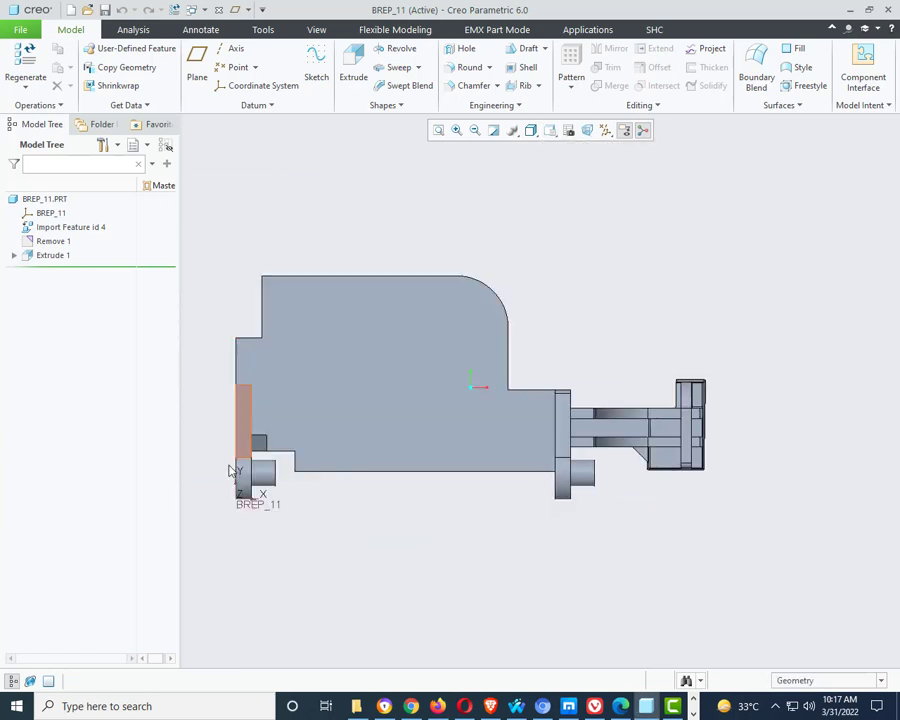
scroll(231, 477, "up", 3)
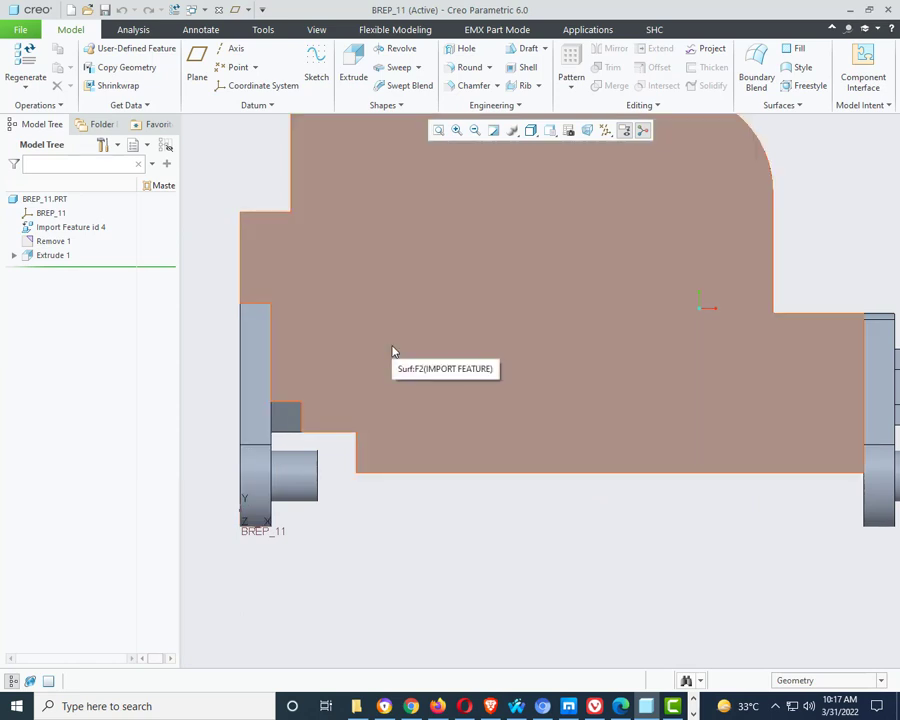
scroll(296, 363, "down", 4)
scroll(524, 432, "up", 3)
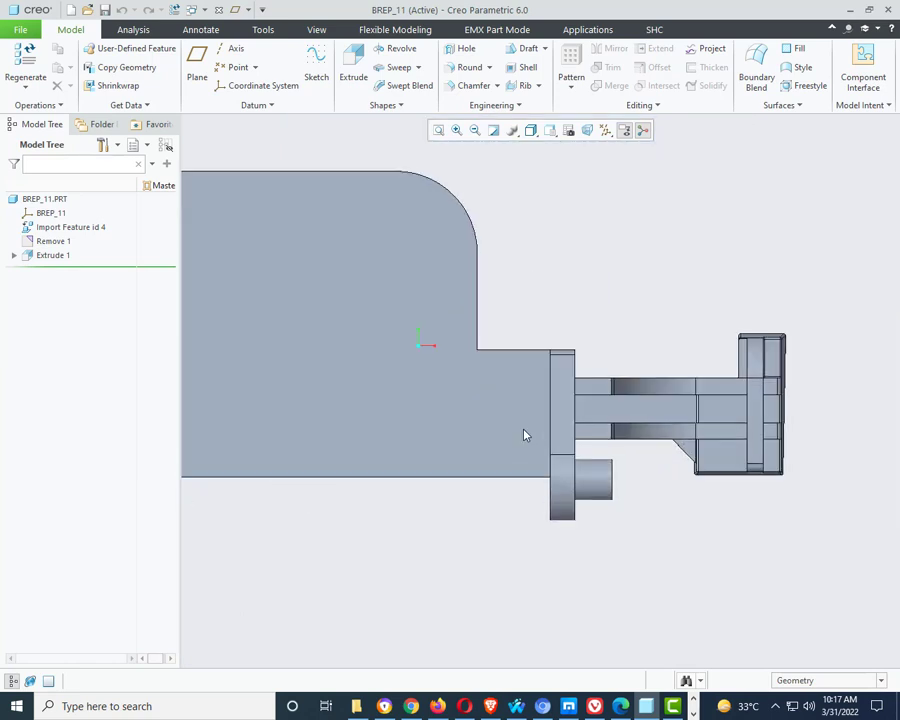
scroll(645, 538, "down", 3)
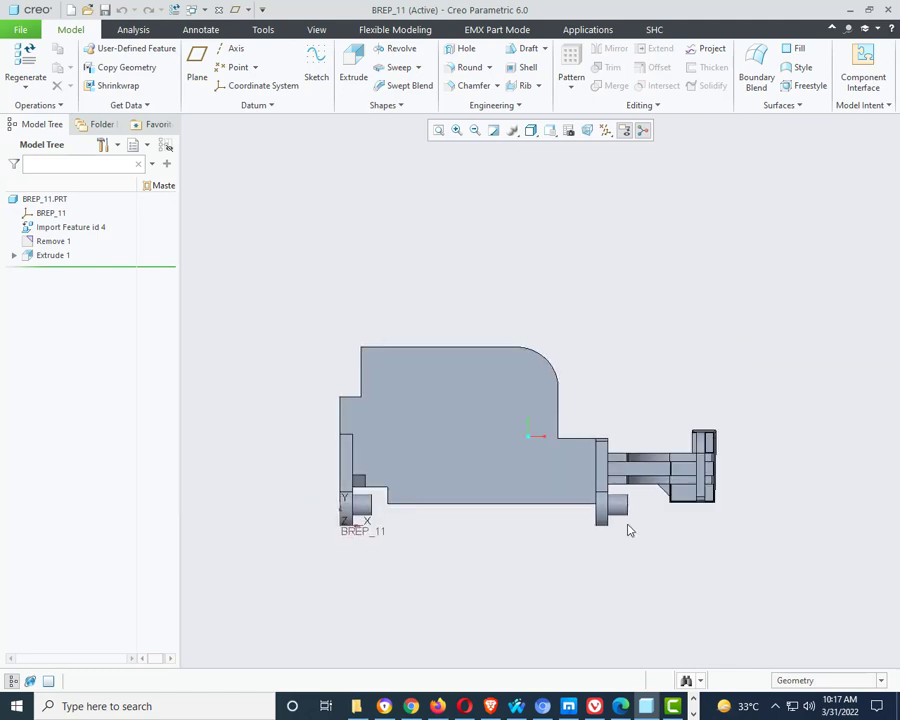
- Orient the view normal to the plate's ribbed underside
middle_click_drag(629, 530, 612, 235)
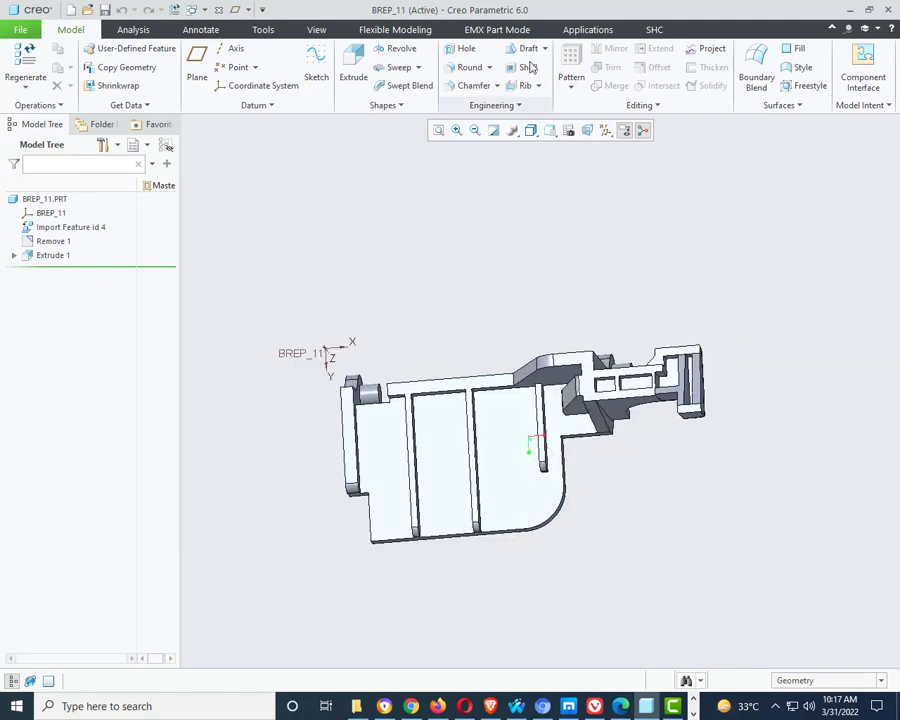
left_click(549, 133)
left_click(575, 199)
left_click(504, 502)
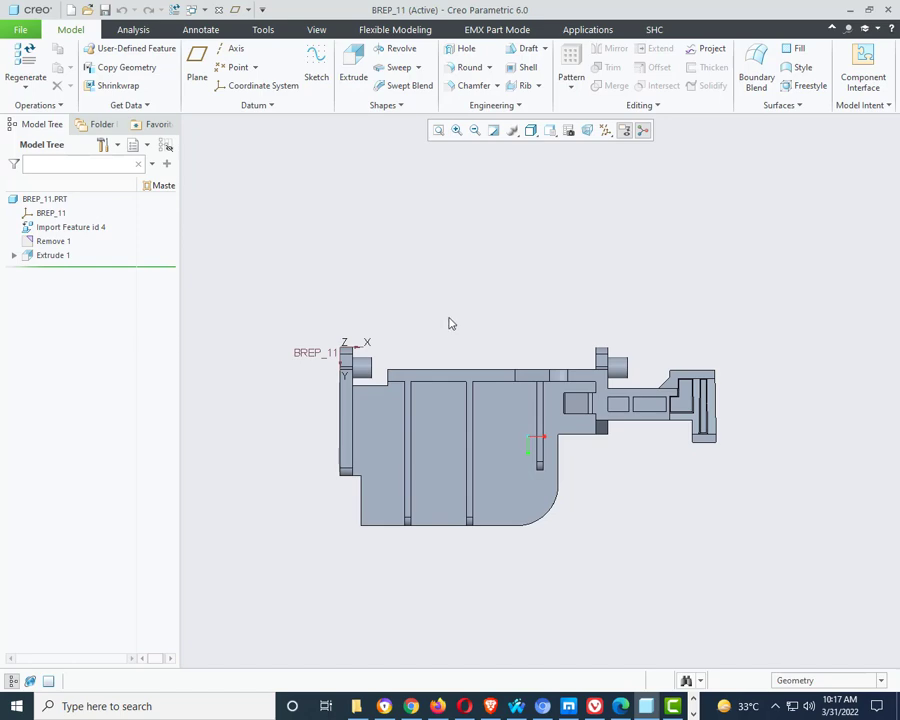
- Examine the hinge arm and pin at the plate's far end, highlighting the pin's surfaces
middle_click_drag(451, 323, 405, 368)
scroll(407, 367, "up", 5)
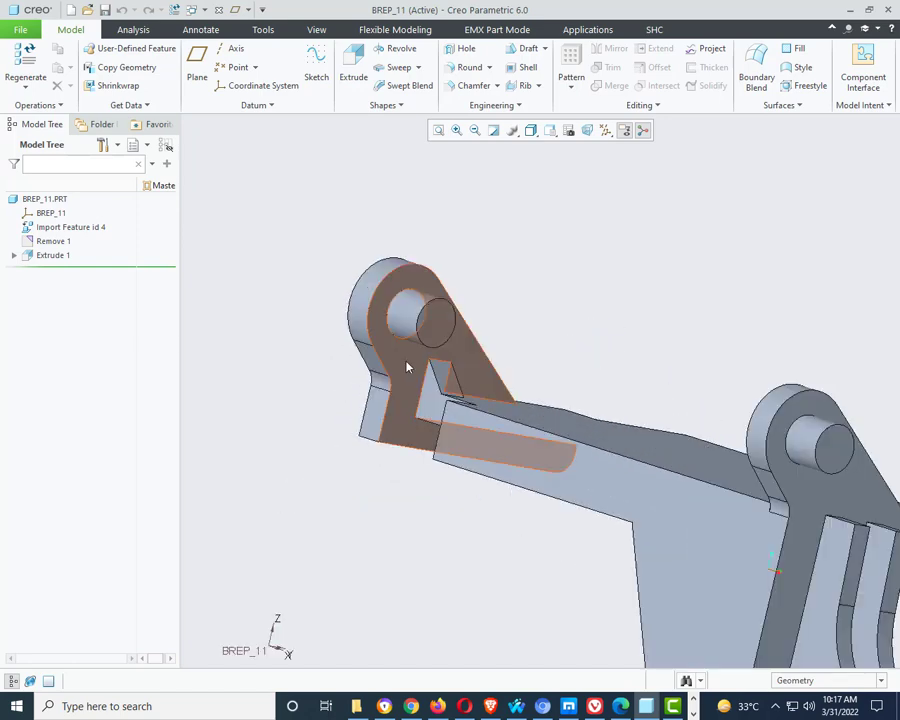
left_click(395, 366)
left_click(440, 342)
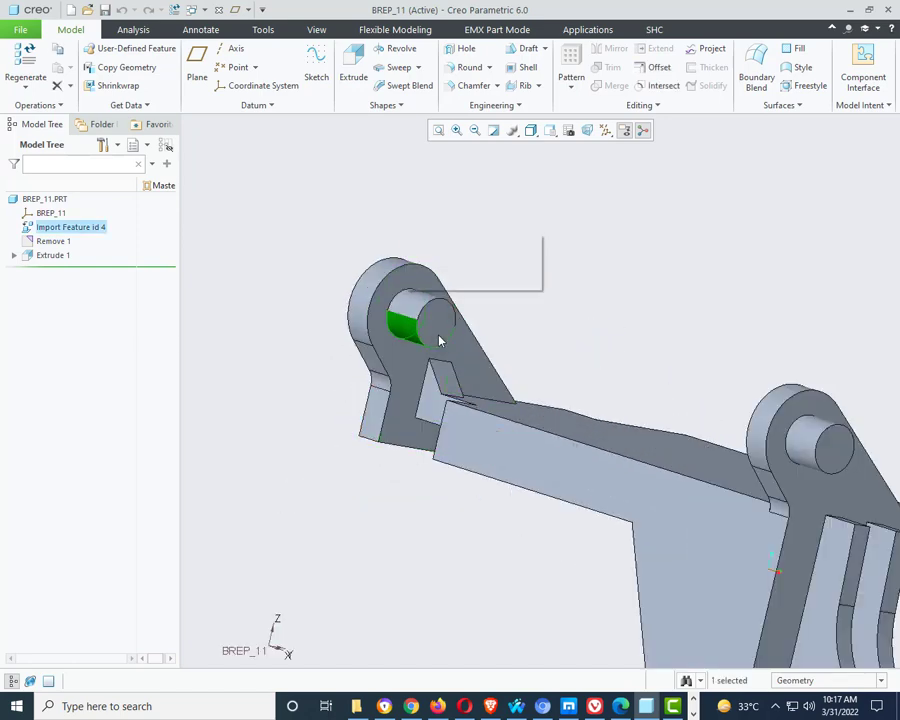
scroll(362, 364, "down", 3)
mouse_move(364, 365)
middle_mouse_down()
mouse_move(390, 332)
mouse_move(480, 374)
mouse_move(378, 376)
middle_mouse_up()
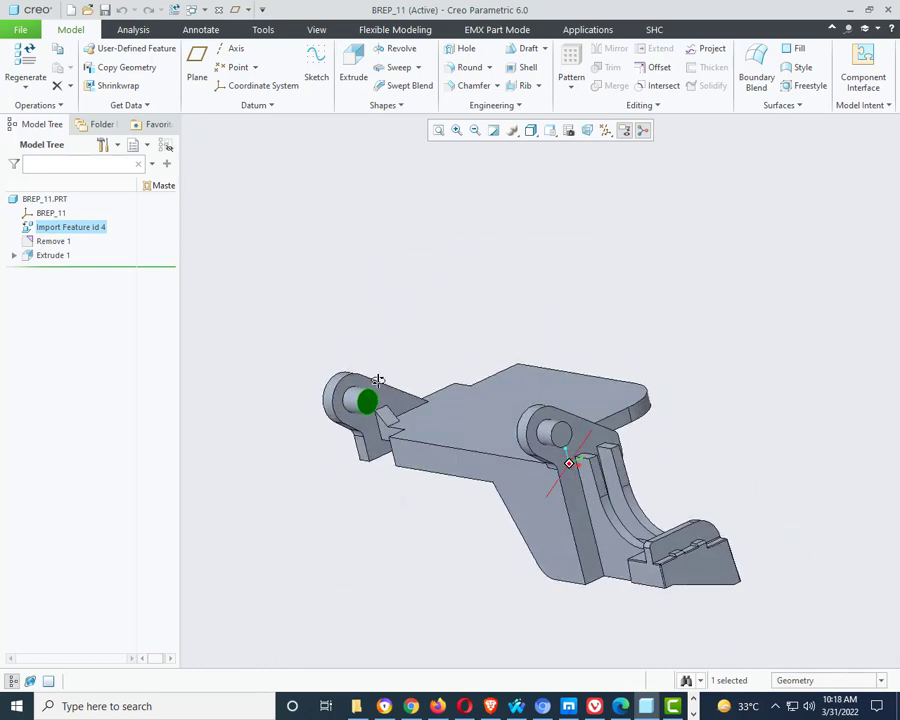
scroll(376, 395, "up", 5)
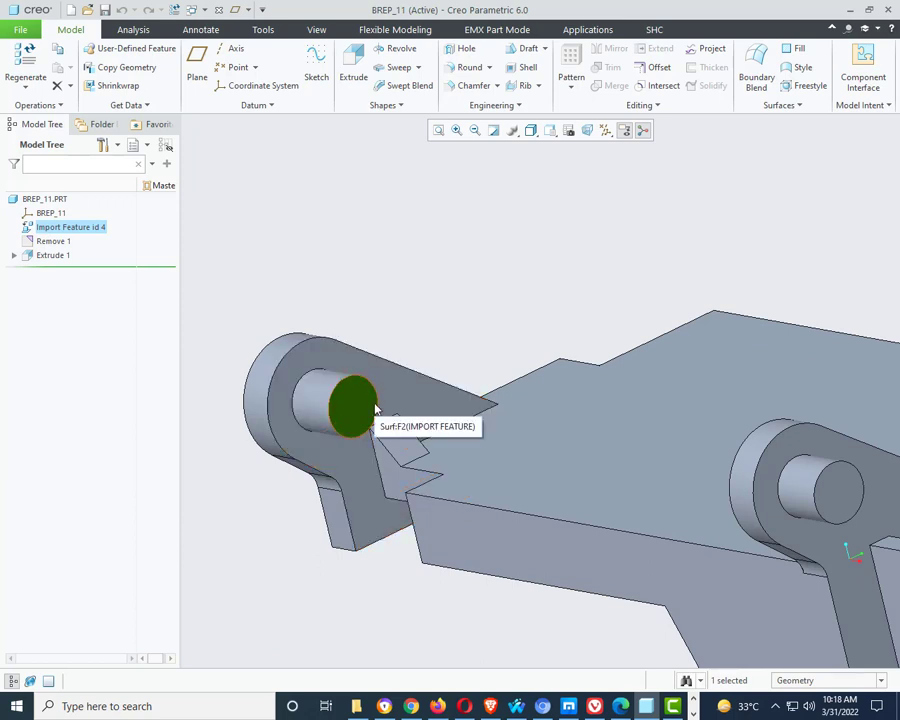
scroll(331, 376, "down", 2)
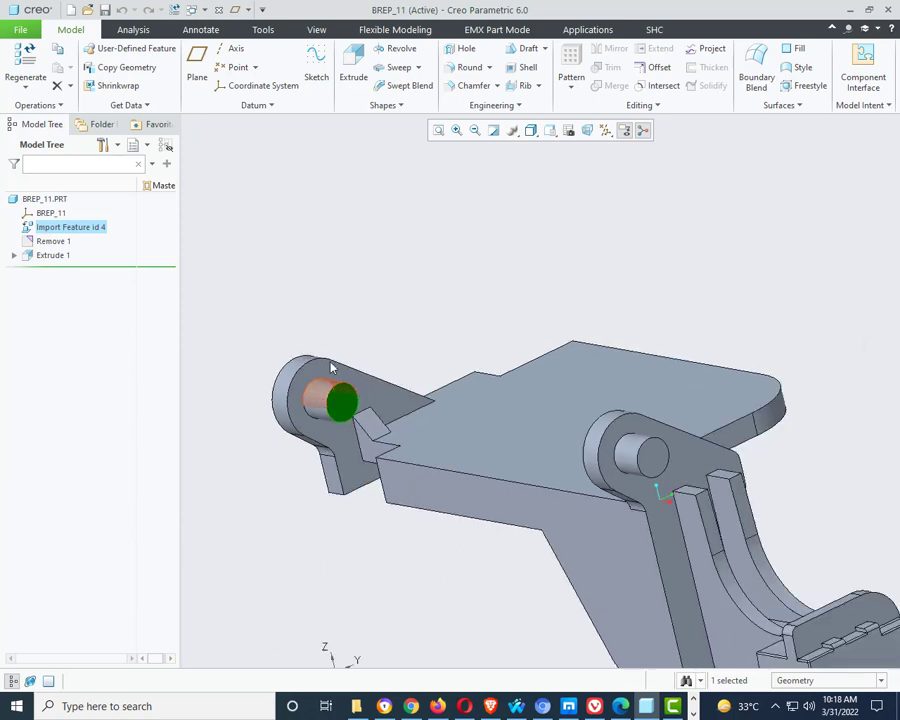
middle_click_drag(388, 360, 442, 386)
scroll(430, 350, "down", 2)
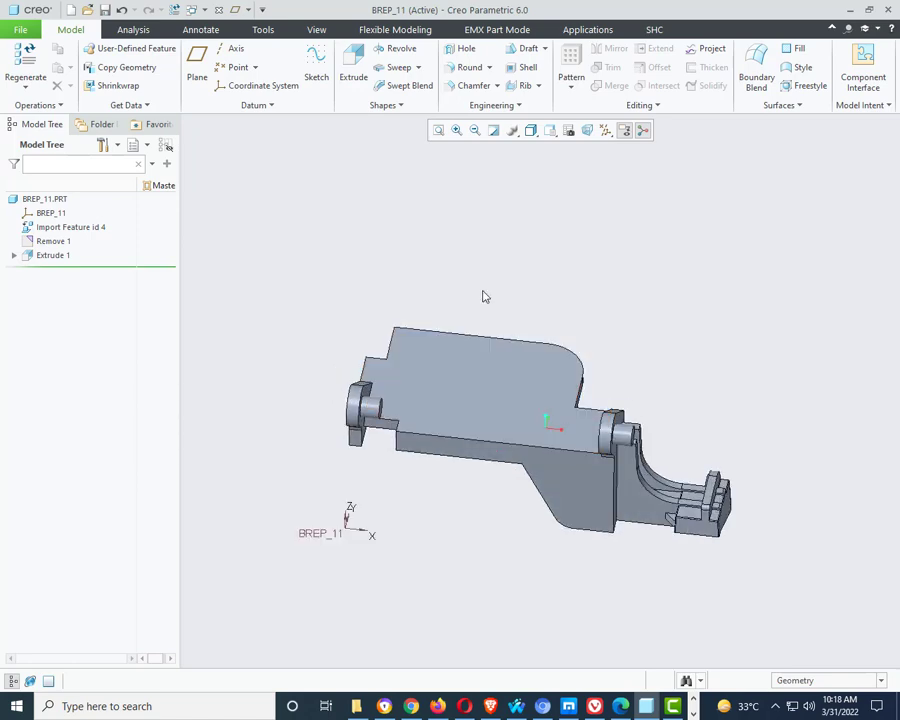
scroll(480, 297, "up", 2)
mouse_move(480, 297)
middle_mouse_down()
mouse_move(463, 201)
mouse_move(470, 300)
middle_mouse_up()
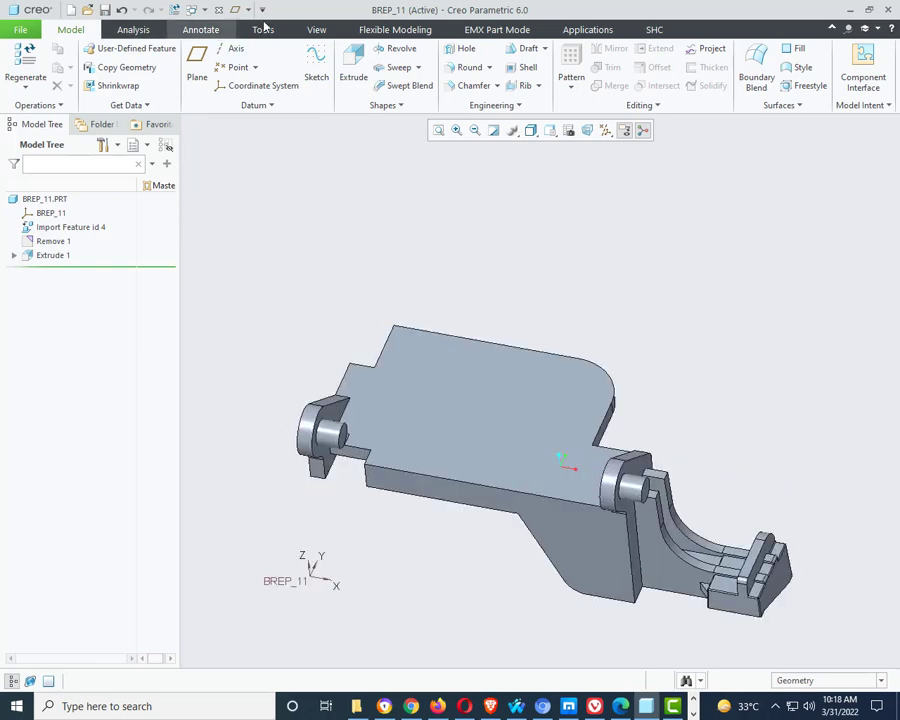
- Choose an appearance to apply to individual surfaces of the part
left_click(316, 30)
left_click(142, 90)
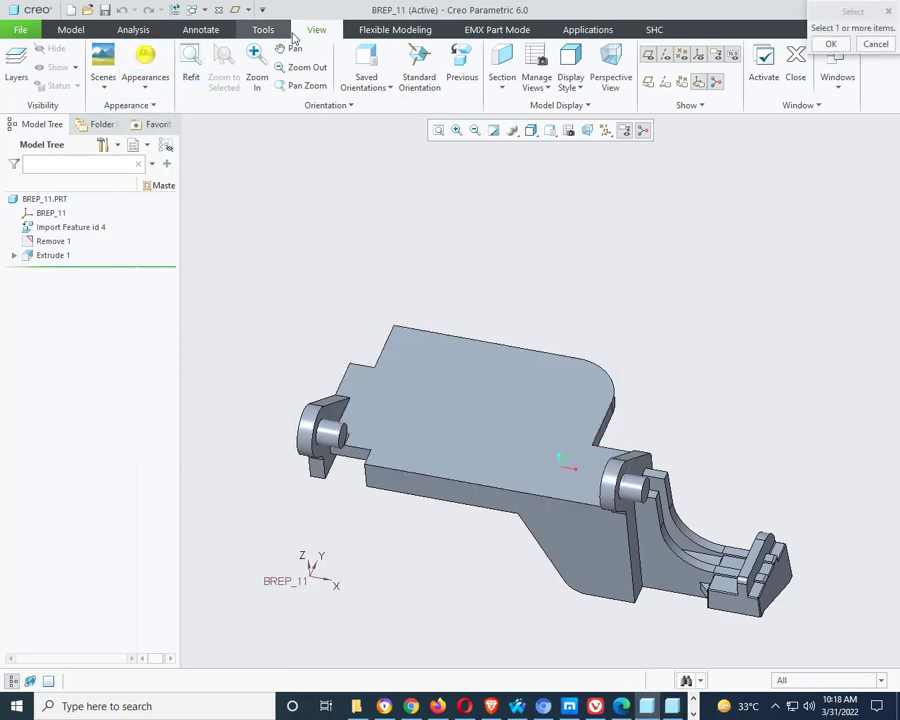
left_click(146, 88)
left_click(137, 212)
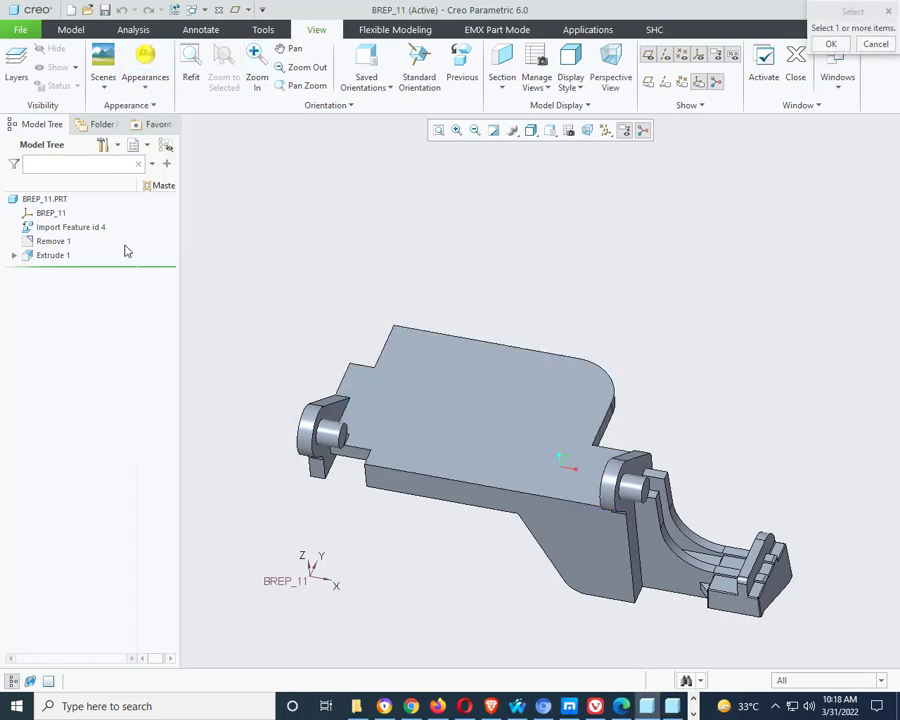
- Orient the view normal to the plate's top face and pick that face for the appearance
left_click(482, 424)
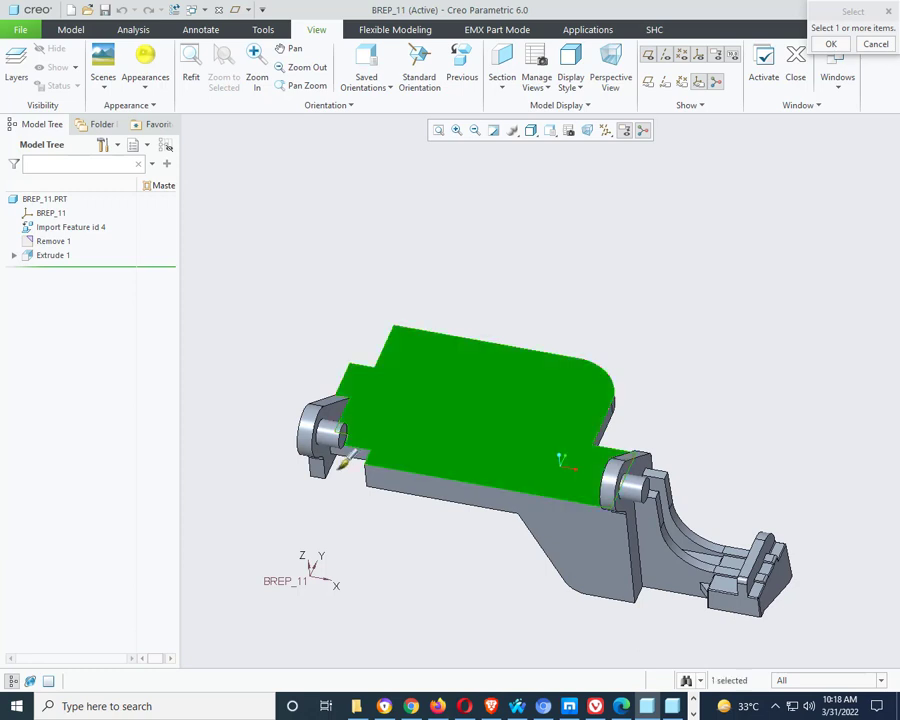
mouse_move(450, 466)
middle_mouse_down()
mouse_move(478, 518)
mouse_move(486, 508)
middle_mouse_up()
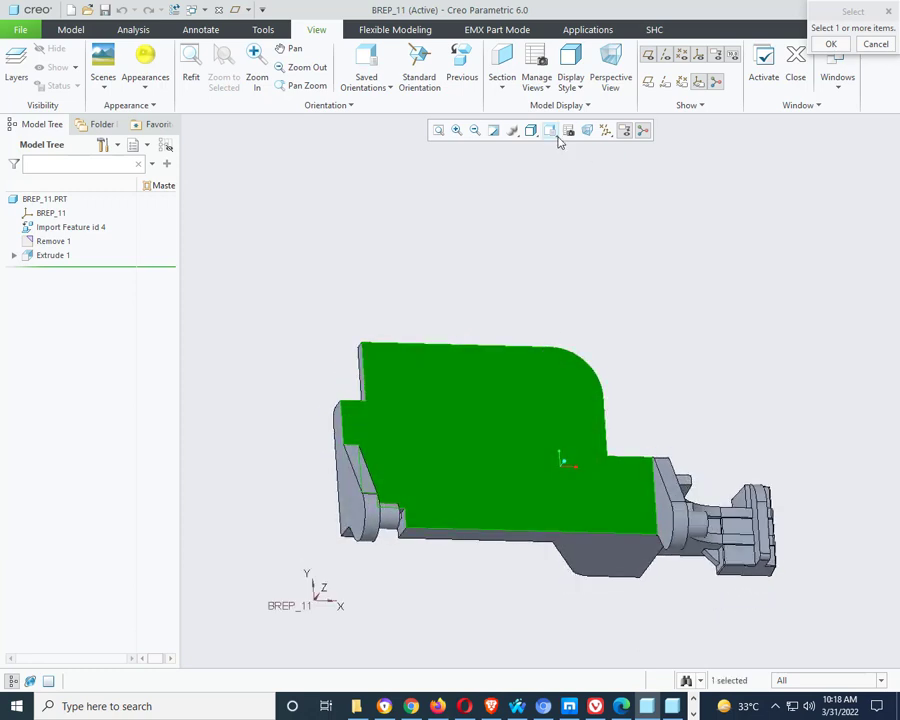
left_click(549, 131)
left_click(578, 202)
left_click(548, 362)
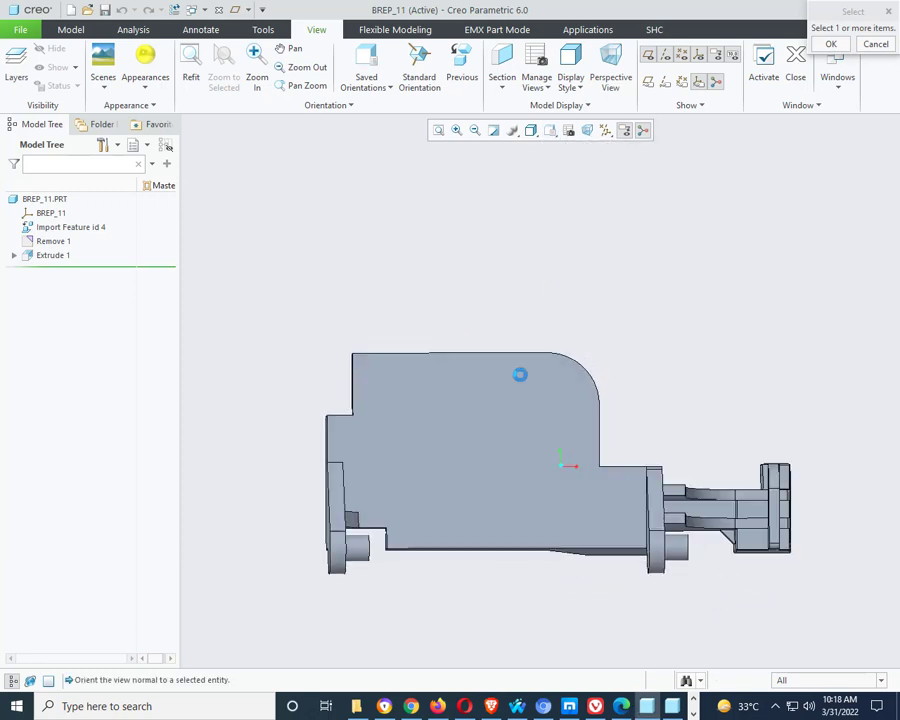
left_click(422, 476)
- Add the upward-facing surfaces of the hinge arm farthest from the clip, its small block and its pin to the appearance selection
scroll(350, 482, "up", 3)
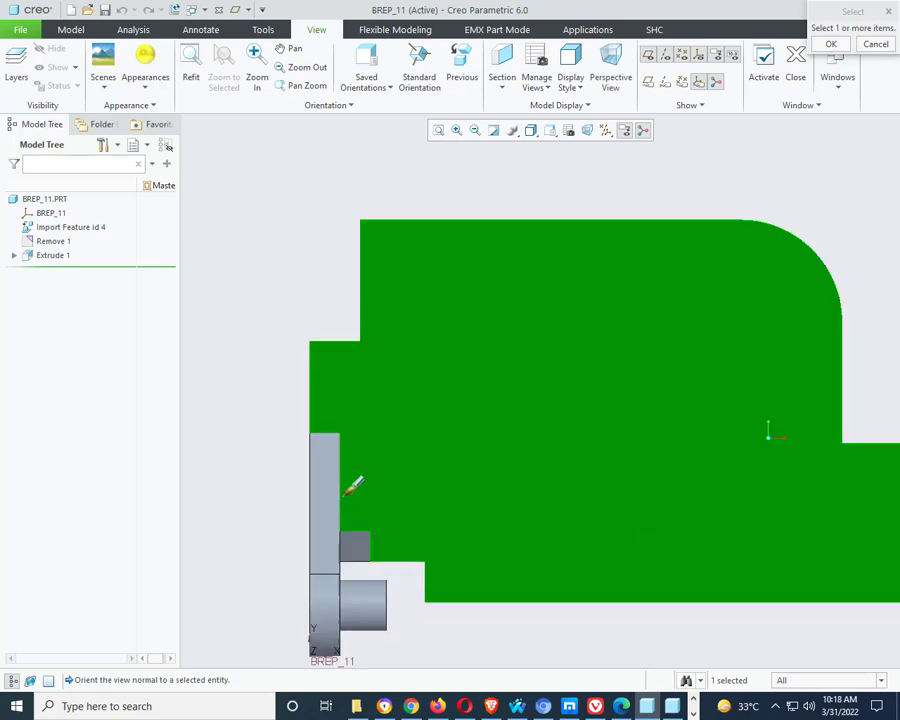
left_click(328, 456, "ctrl")
scroll(378, 390, "down", 2)
scroll(376, 472, "up", 4)
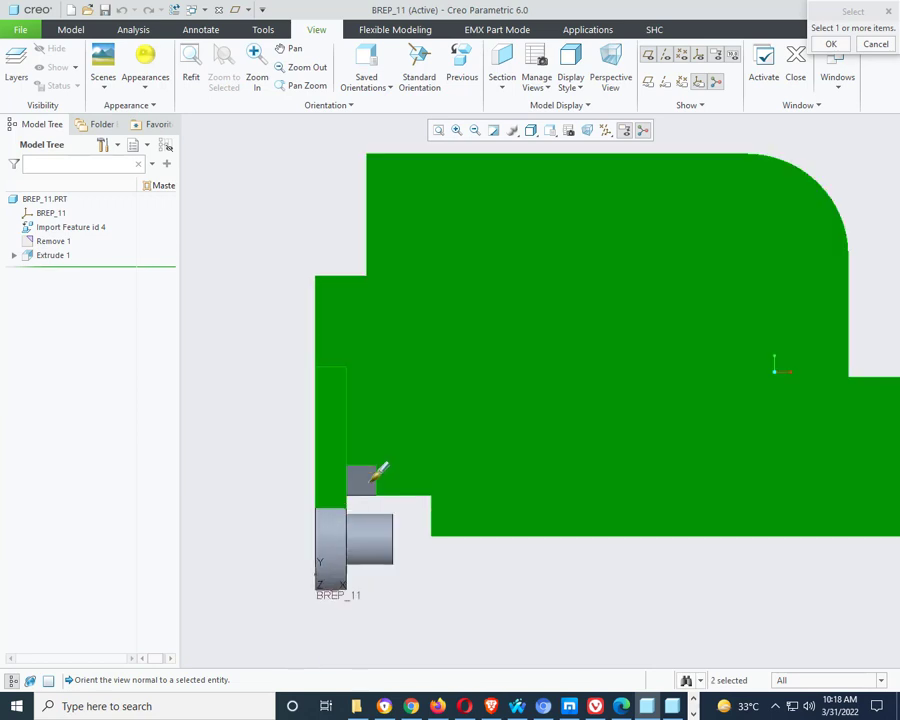
left_click(372, 470, "ctrl")
left_click(295, 580, "ctrl")
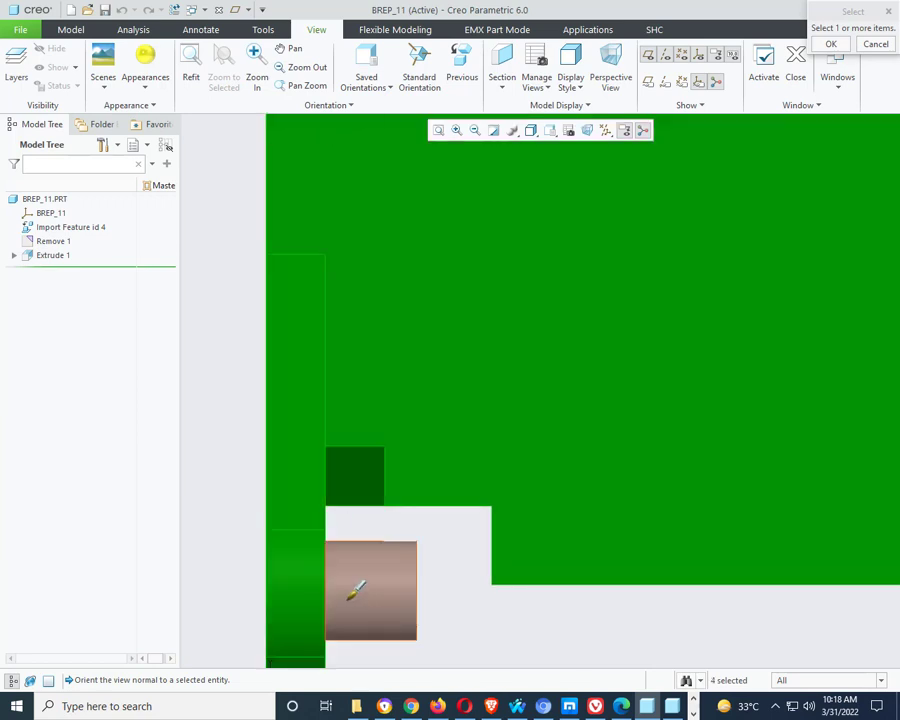
left_click(352, 584, "ctrl")
- Add the upward-facing surfaces of the hinge arm nearest the clip and its pin to the appearance selection
scroll(324, 524, "down", 5)
scroll(509, 531, "up", 8)
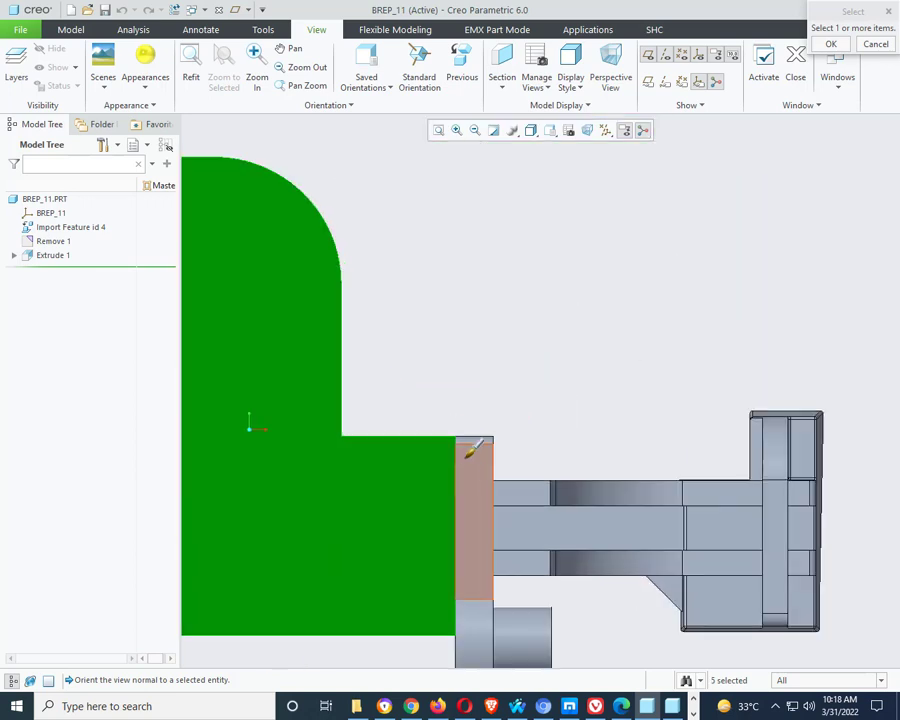
left_click(487, 452, "ctrl")
scroll(518, 307, "down", 5)
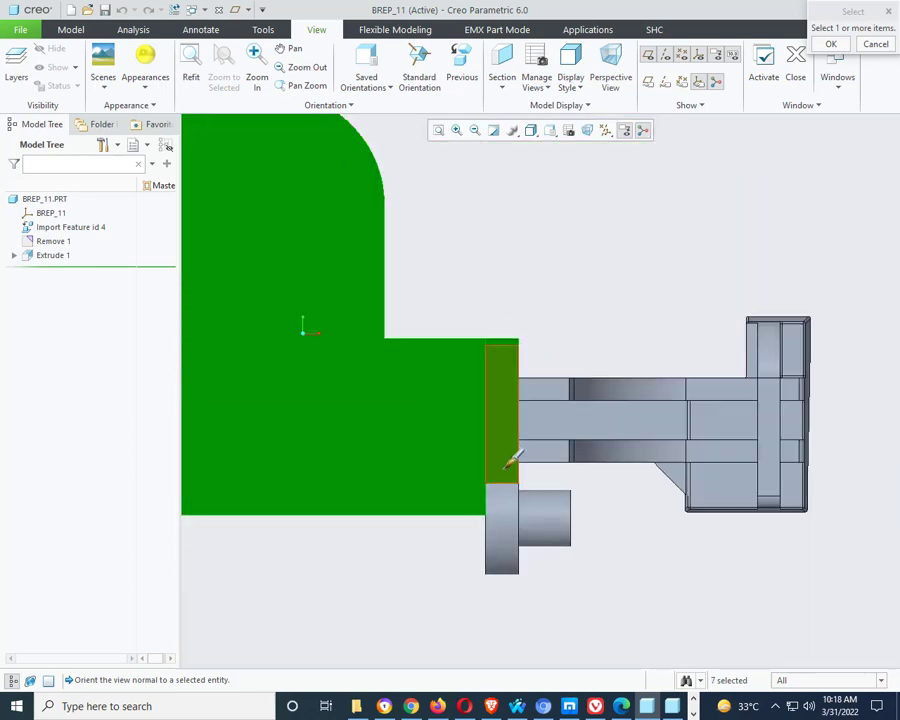
scroll(505, 490, "up", 3)
left_click(504, 515, "ctrl")
left_click(580, 510, "ctrl")
- Add the middle rib, both side rails and their narrow step surfaces on the arm leading to the clip to the appearance selection
left_click(592, 426, "ctrl")
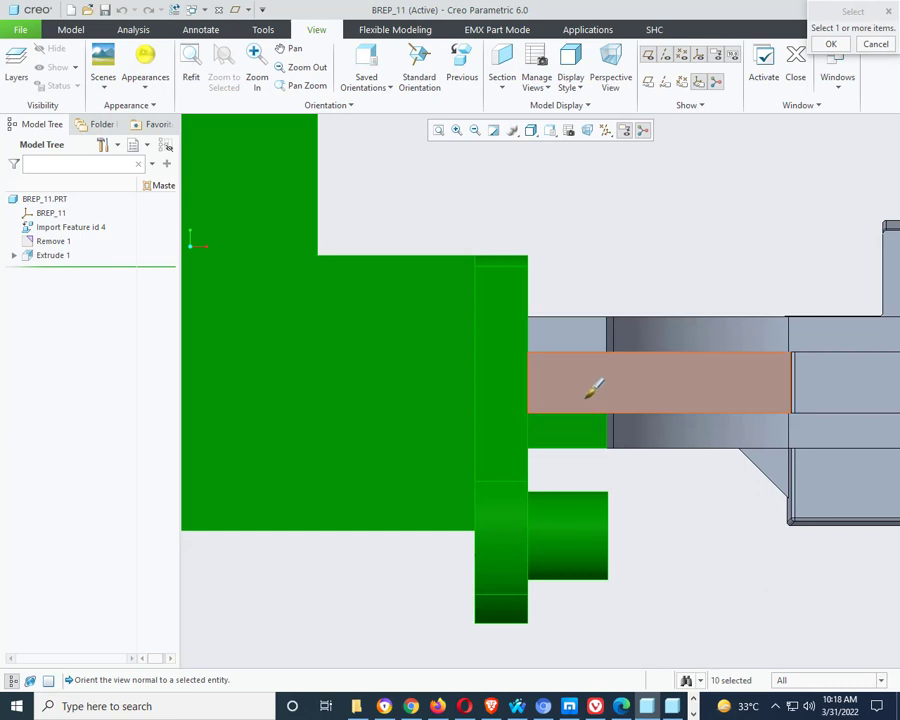
left_click(592, 386, "ctrl")
scroll(616, 326, "up", 6)
left_click(615, 330, "ctrl")
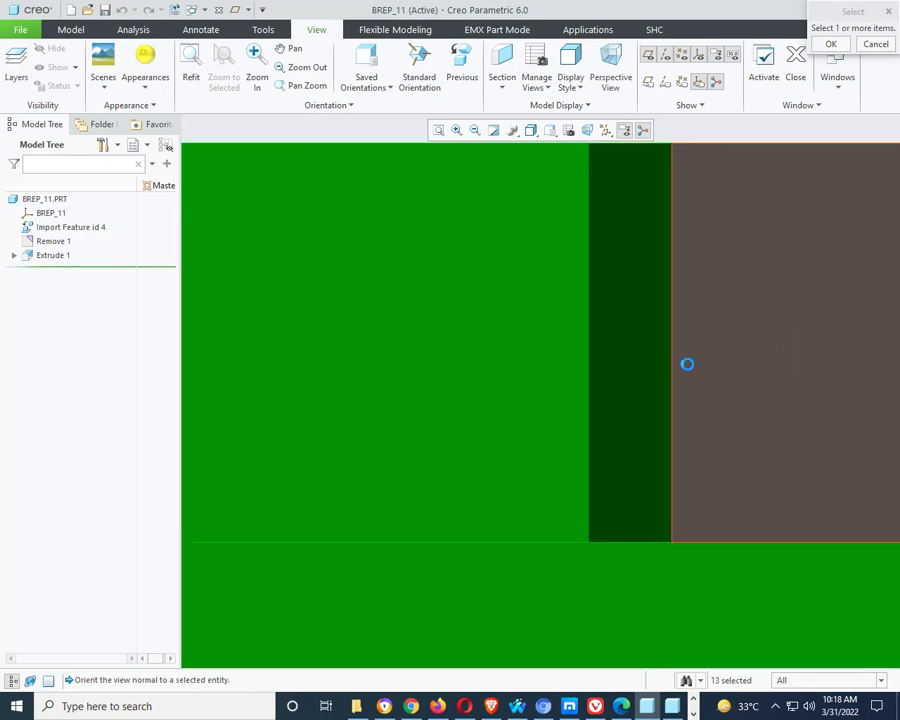
left_click(687, 364, "ctrl")
scroll(406, 360, "down", 6)
scroll(492, 517, "up", 6)
left_click(350, 466, "ctrl")
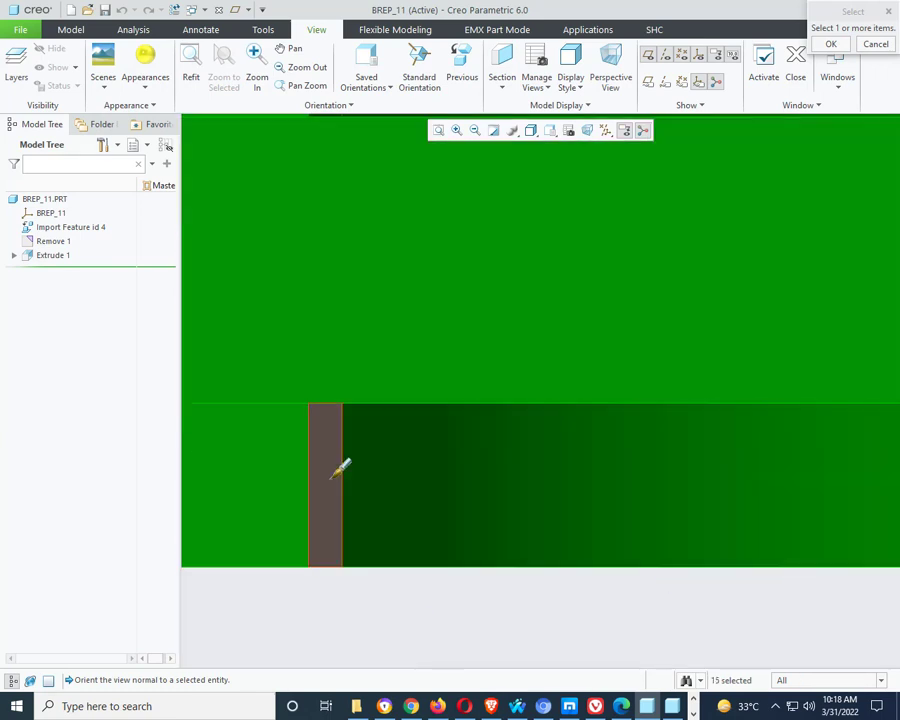
left_click(334, 470, "ctrl")
- Add the triangular gusset and the adjoining flat surfaces of the clip body to the appearance selection
scroll(680, 510, "down", 6)
scroll(688, 505, "up", 3)
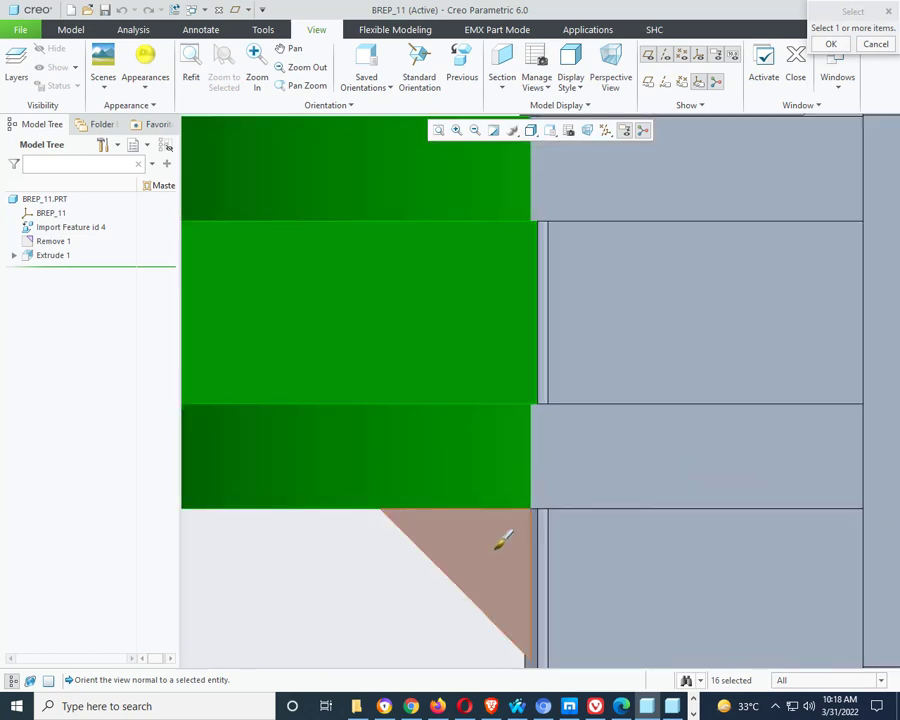
left_click(502, 535, "ctrl")
left_click(576, 496, "ctrl")
left_click(590, 570, "ctrl")
left_click(554, 234, "ctrl")
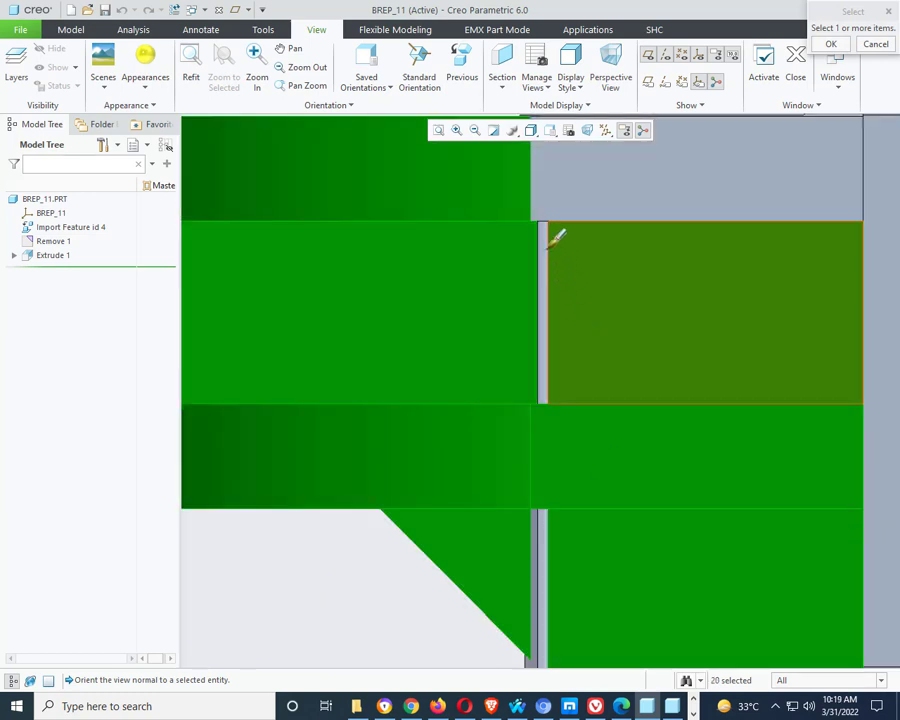
- Add the narrow edge and fillet strips where the arm and gusset meet the clip body to the appearance selection
scroll(550, 226, "up", 3)
left_click(530, 232, "ctrl")
scroll(462, 295, "up", 3)
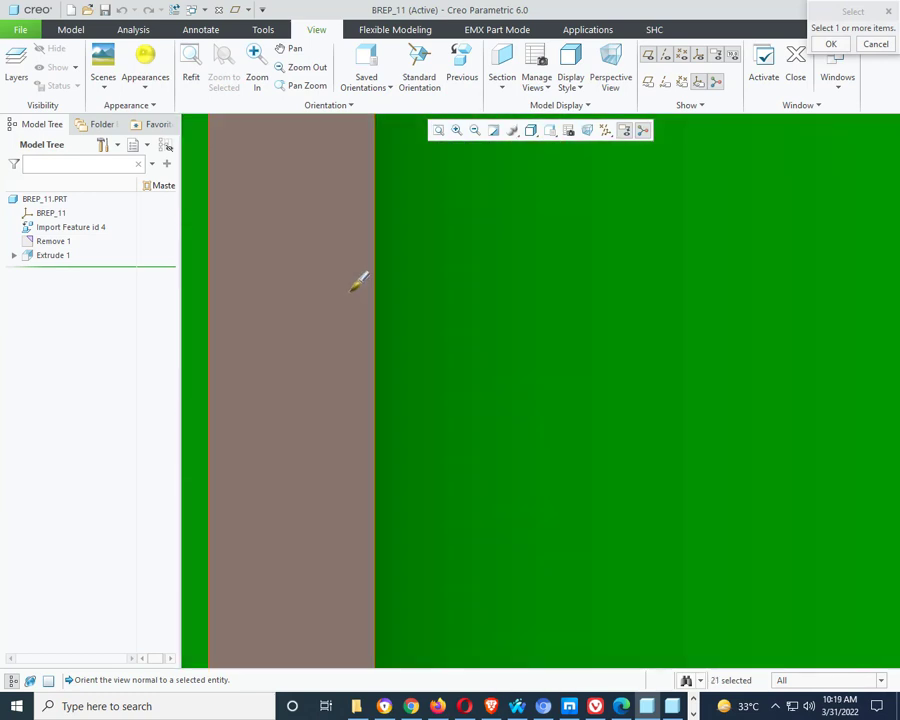
left_click(357, 279, "ctrl")
scroll(450, 275, "down", 3)
scroll(476, 295, "down", 4)
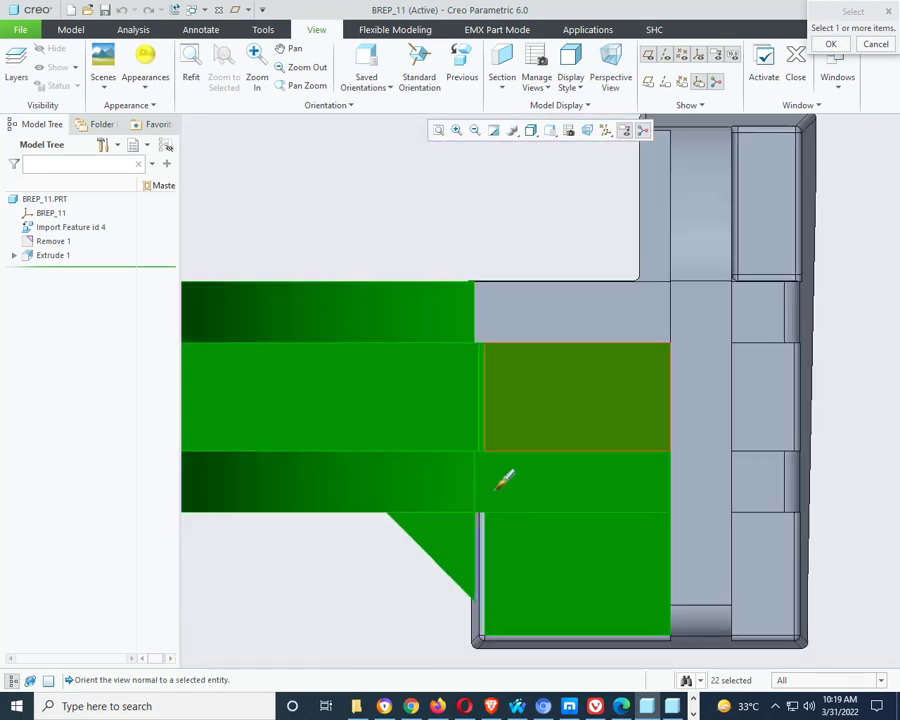
scroll(506, 476, "up", 4)
left_click(495, 490, "ctrl")
left_click(452, 468, "ctrl")
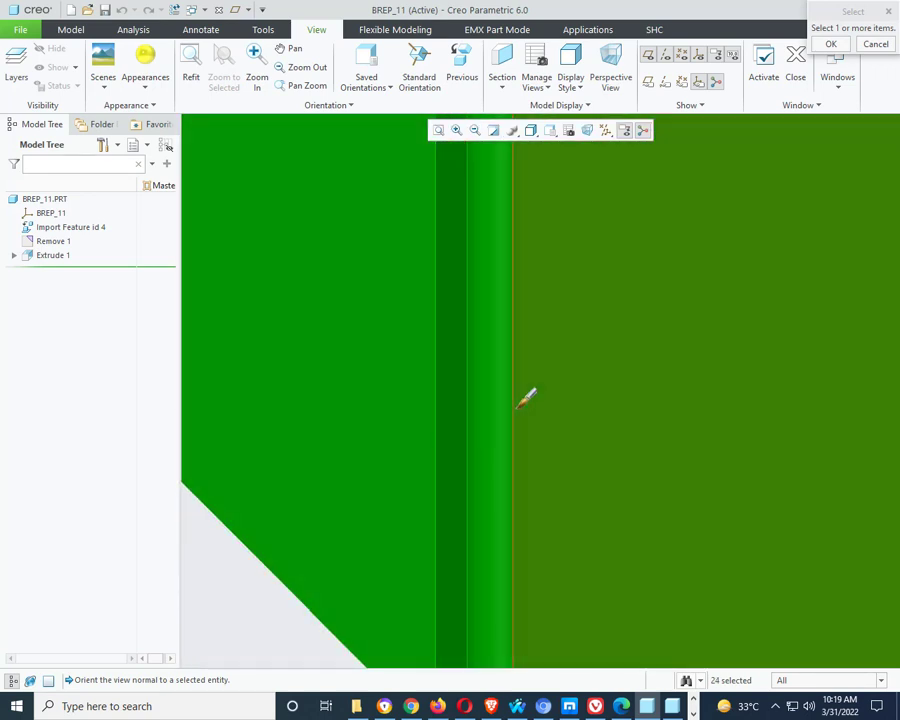
- Add the rounded corner beside the gusset and the adjoining lower edge surfaces of the clip to the appearance selection
scroll(526, 400, "down", 3)
scroll(530, 460, "up", 2)
scroll(438, 300, "up", 3)
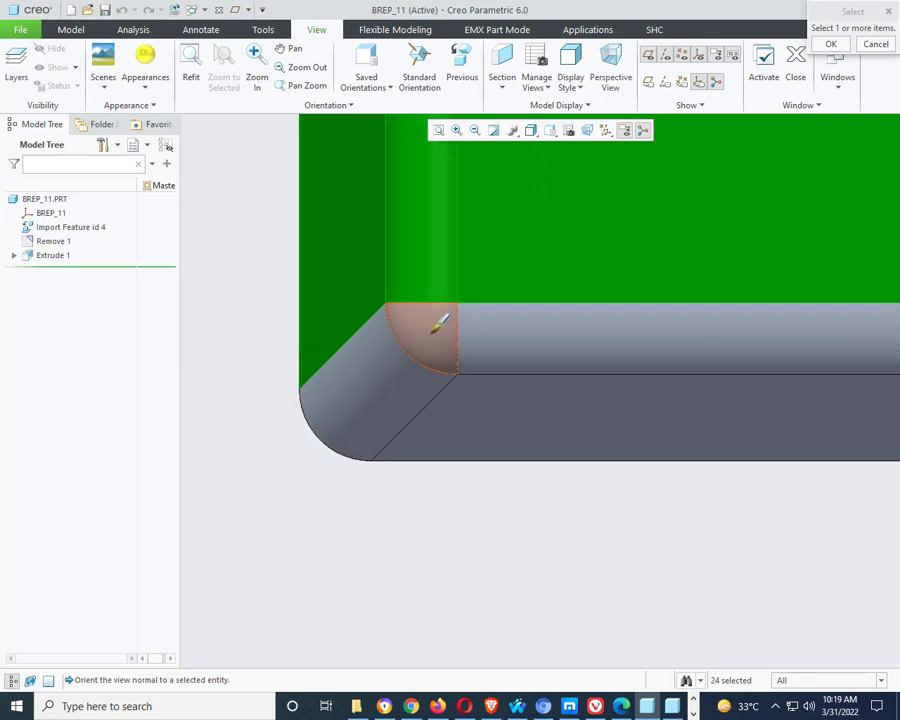
left_click(436, 321, "ctrl")
left_click(524, 388, "ctrl")
left_click(567, 330, "ctrl")
scroll(313, 504, "down", 5)
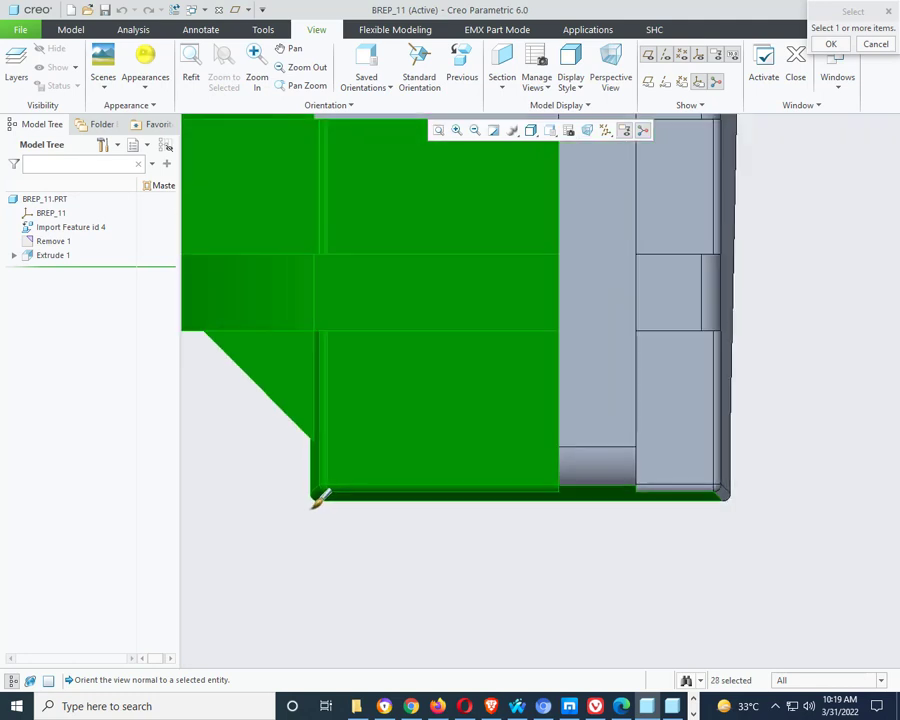
- Add the clip's central channel surfaces and the lower outer panel with its edge fillet to the appearance selection
scroll(455, 490, "up", 4)
left_click(390, 426, "ctrl")
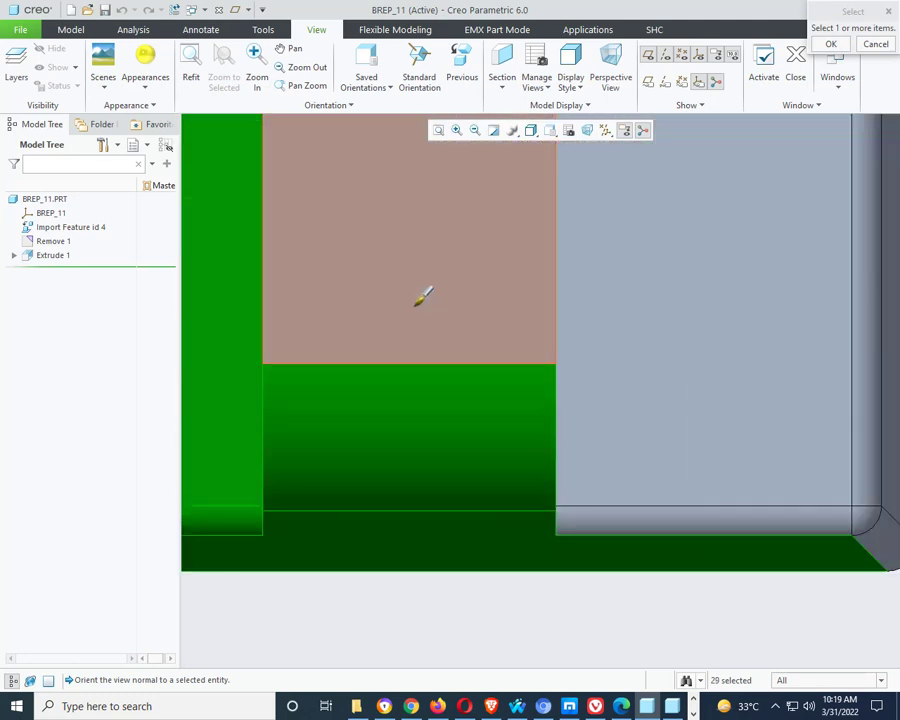
left_click(421, 297, "ctrl")
left_click(622, 516)
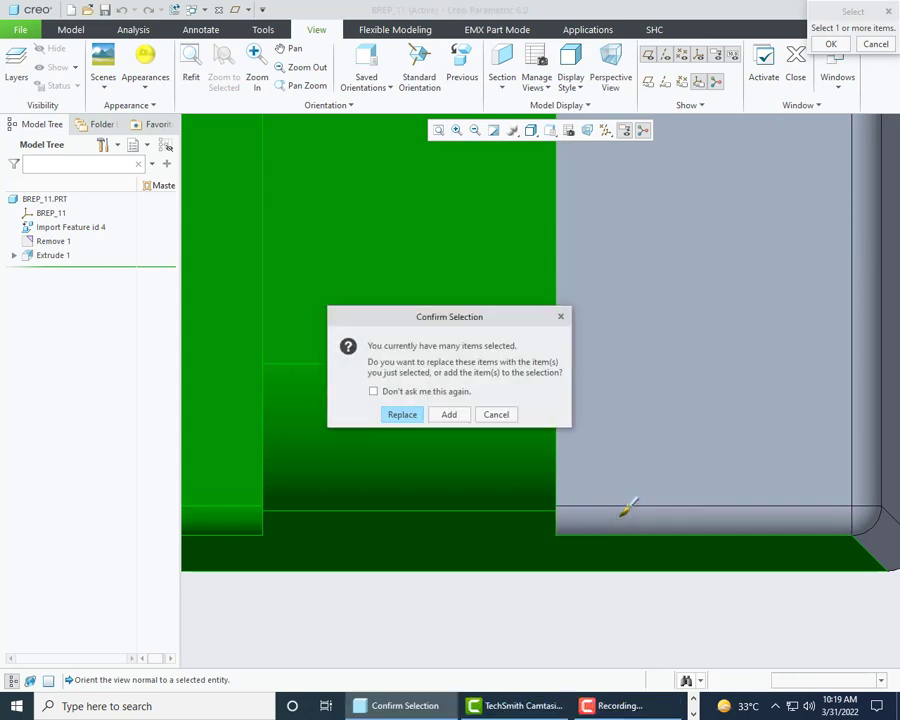
left_click(505, 416)
left_click(657, 516, "ctrl")
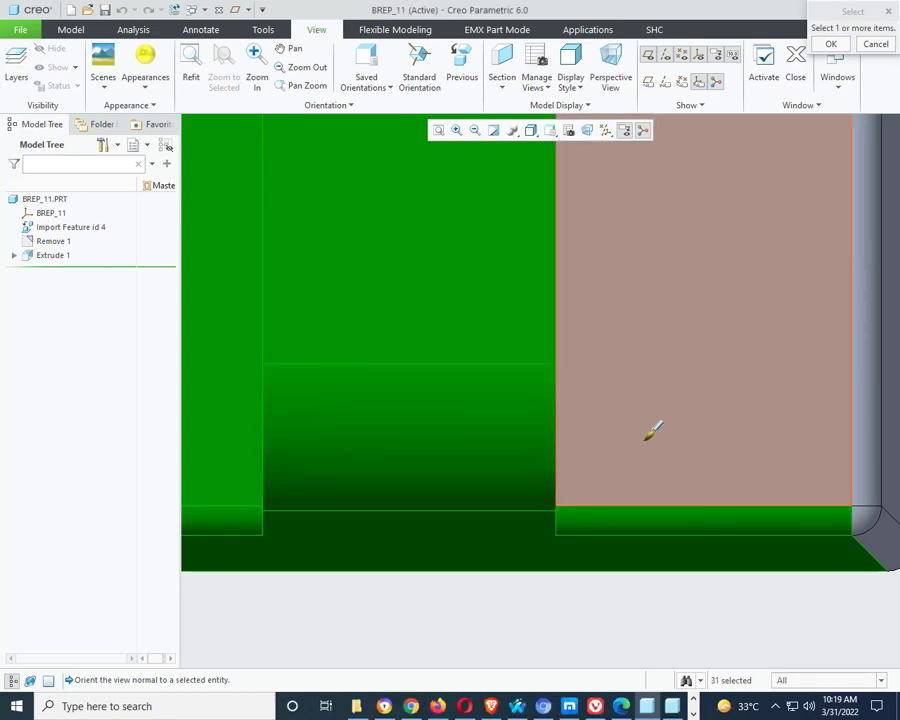
left_click(640, 436, "ctrl")
- Add the middle outer panels, their curved strips and the sloped outer edge of the clip to the appearance selection
scroll(604, 366, "up", 5)
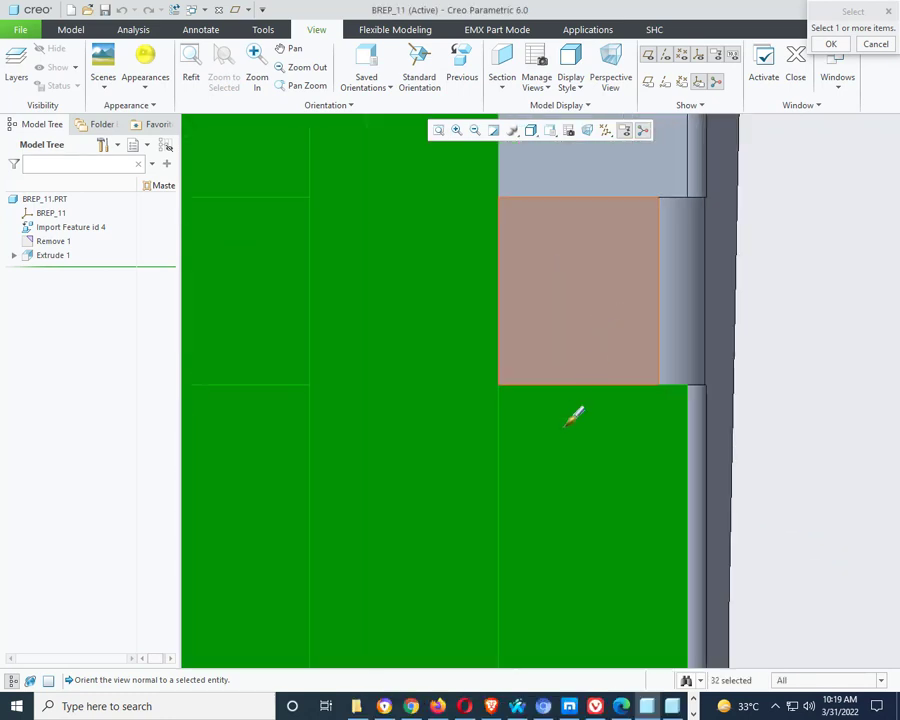
left_click(588, 344, "ctrl")
left_click(681, 297, "ctrl")
left_click(683, 181, "ctrl")
left_click(697, 178, "ctrl")
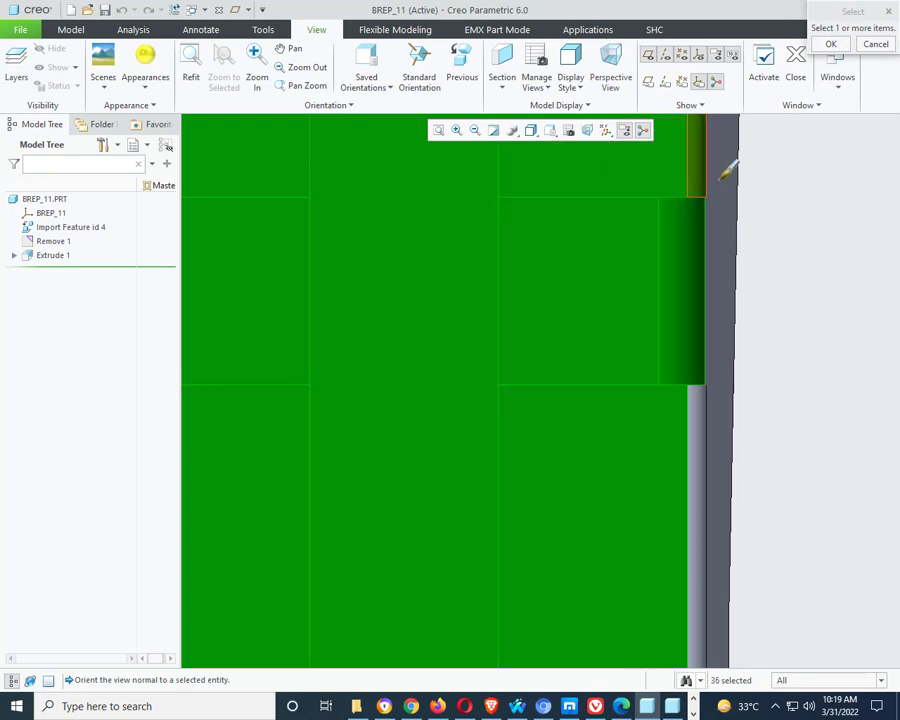
left_click(720, 177, "ctrl")
left_click(708, 417, "ctrl")
- Add the clip's upper rail surfaces and the main surfaces of its raised end block to the appearance selection
scroll(727, 509, "down", 5)
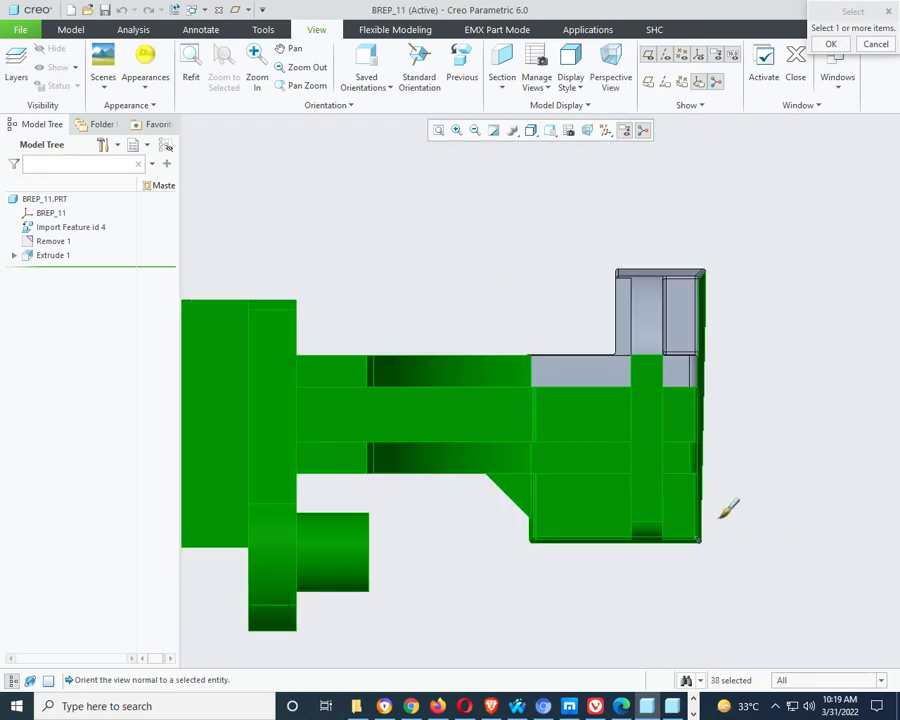
scroll(586, 368, "up", 5)
left_click(490, 334, "ctrl")
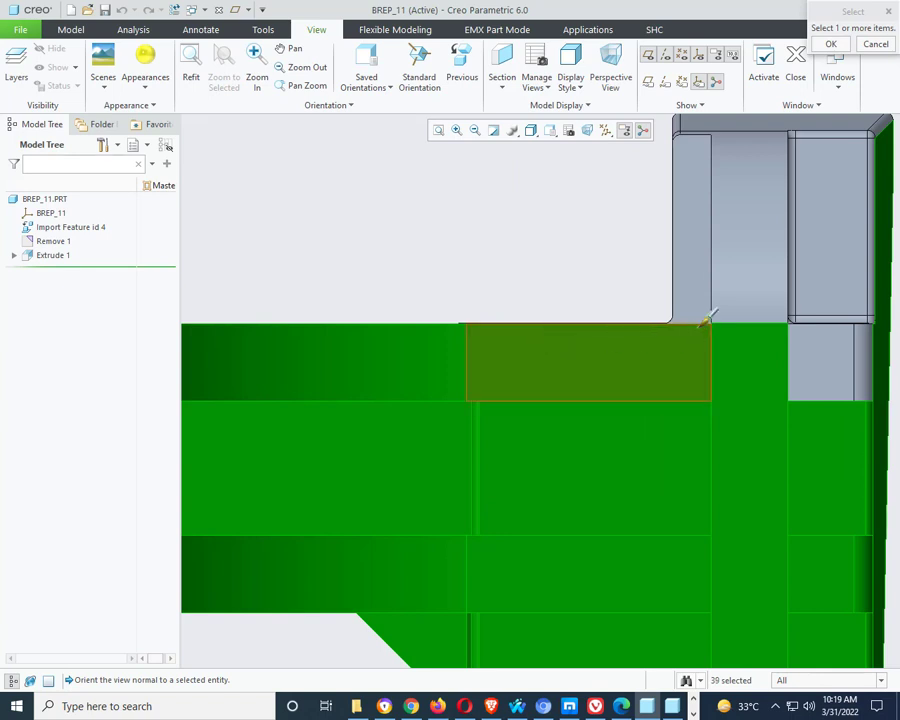
left_click(699, 263, "ctrl")
left_click(763, 253, "ctrl")
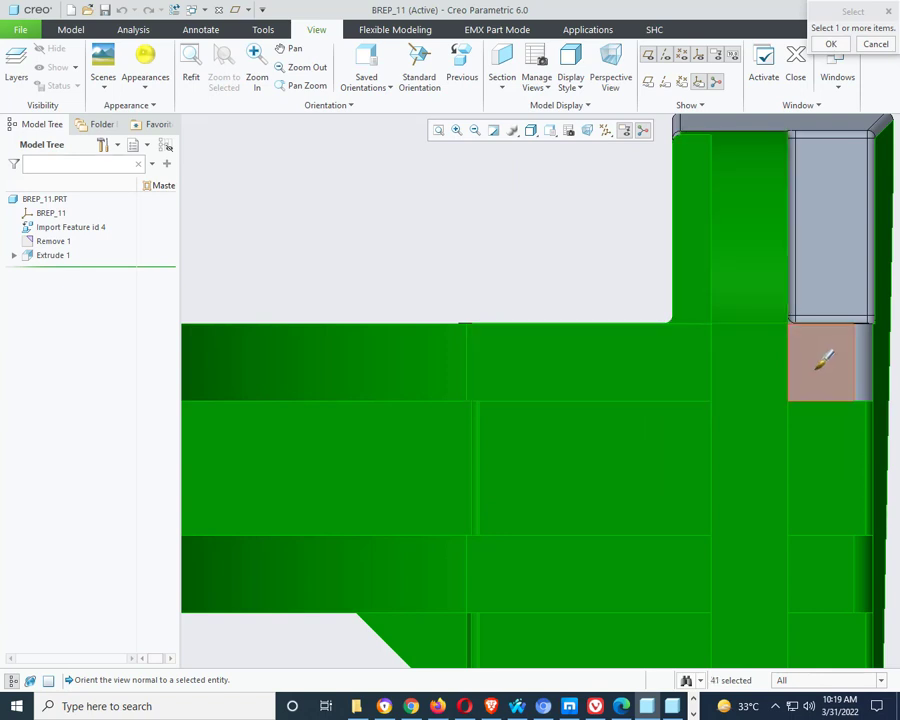
left_click(868, 349, "ctrl")
left_click(857, 197, "ctrl")
scroll(843, 225, "down", 3)
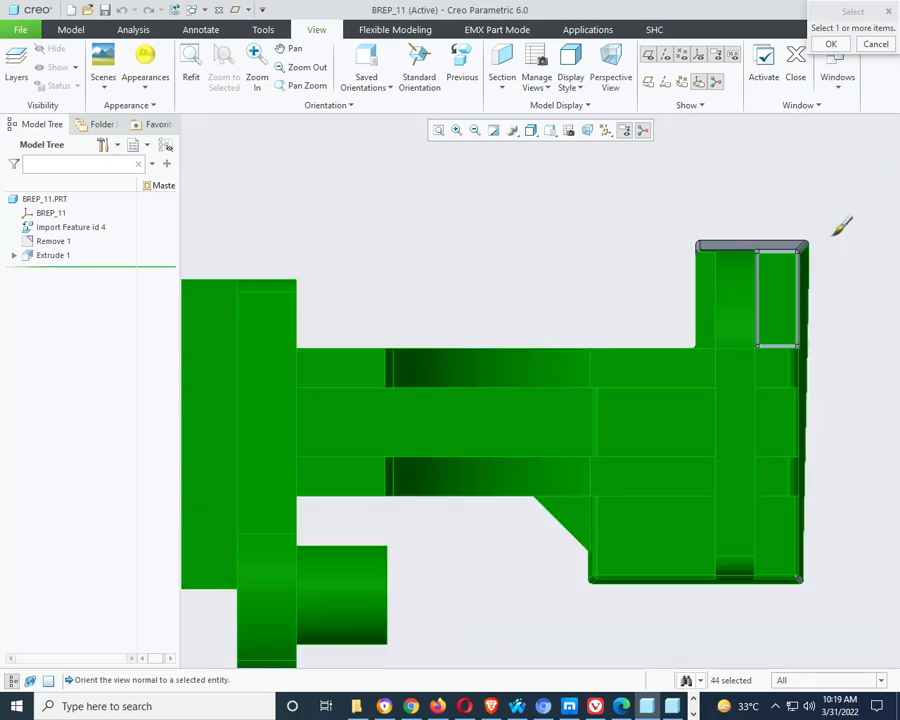
- Add the end block's sloped outer border, its outer corner and the fillets around the inset panel to the appearance selection
scroll(783, 241, "up", 6)
left_click(742, 296, "ctrl")
left_click(669, 308, "ctrl")
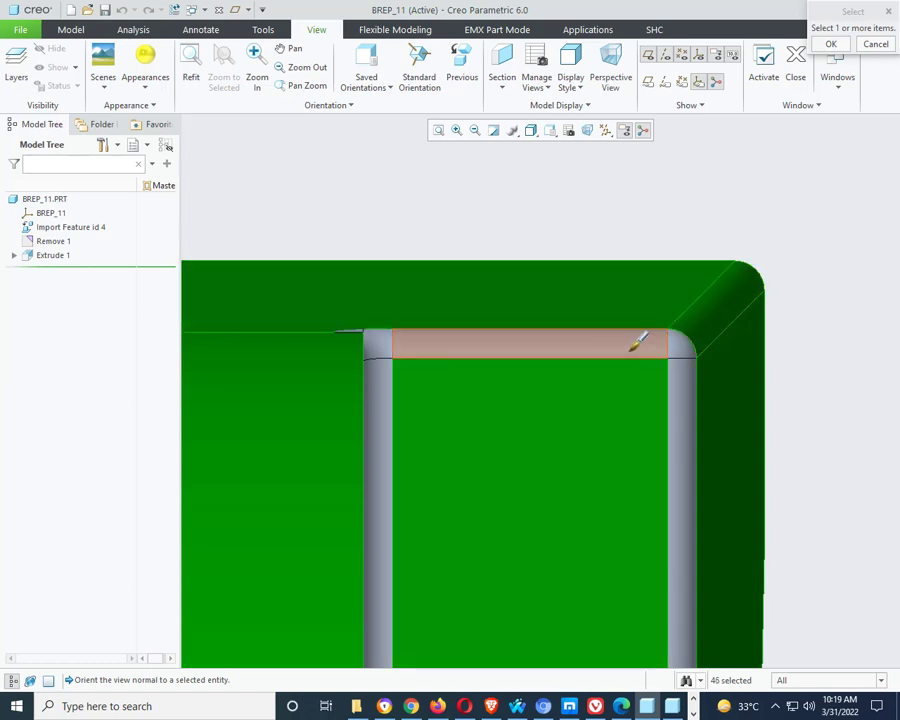
left_click(632, 340, "ctrl")
left_click(682, 338, "ctrl")
left_click(682, 440, "ctrl")
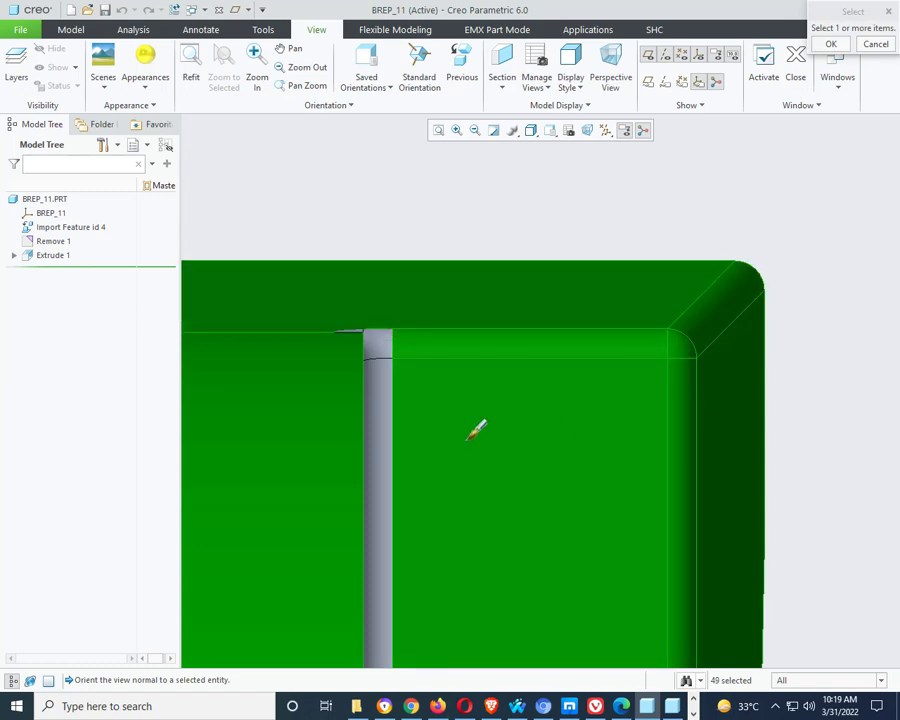
left_click(378, 398, "ctrl")
- Add the thin sliver beside the inset panel and the end block's inner corner surfaces to the appearance selection
scroll(363, 318, "up", 3)
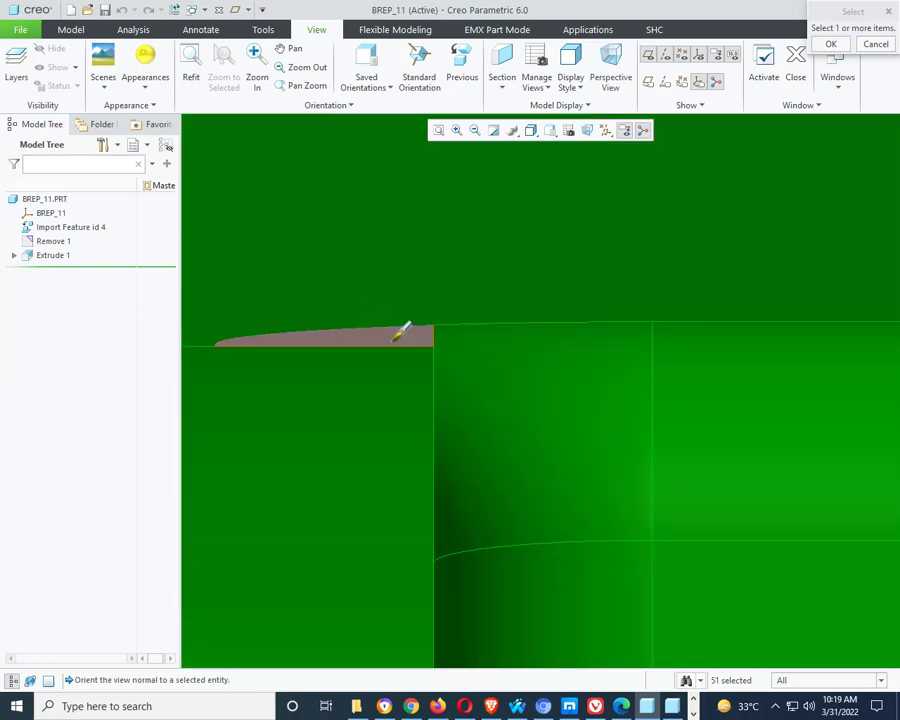
scroll(585, 281, "down", 5)
scroll(474, 302, "up", 5)
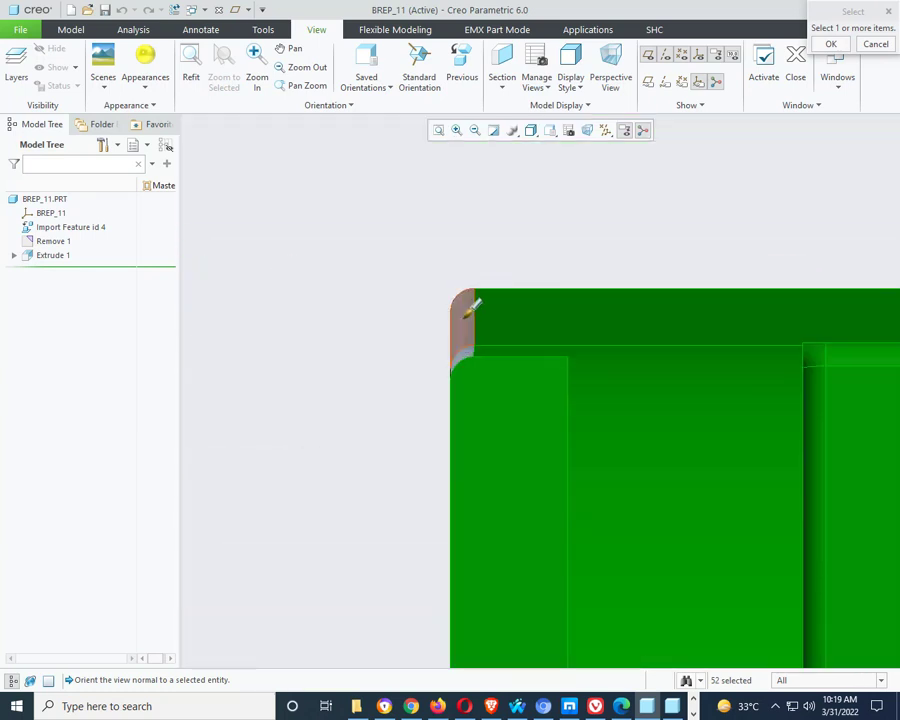
left_click(466, 348, "ctrl")
scroll(466, 280, "down", 4)
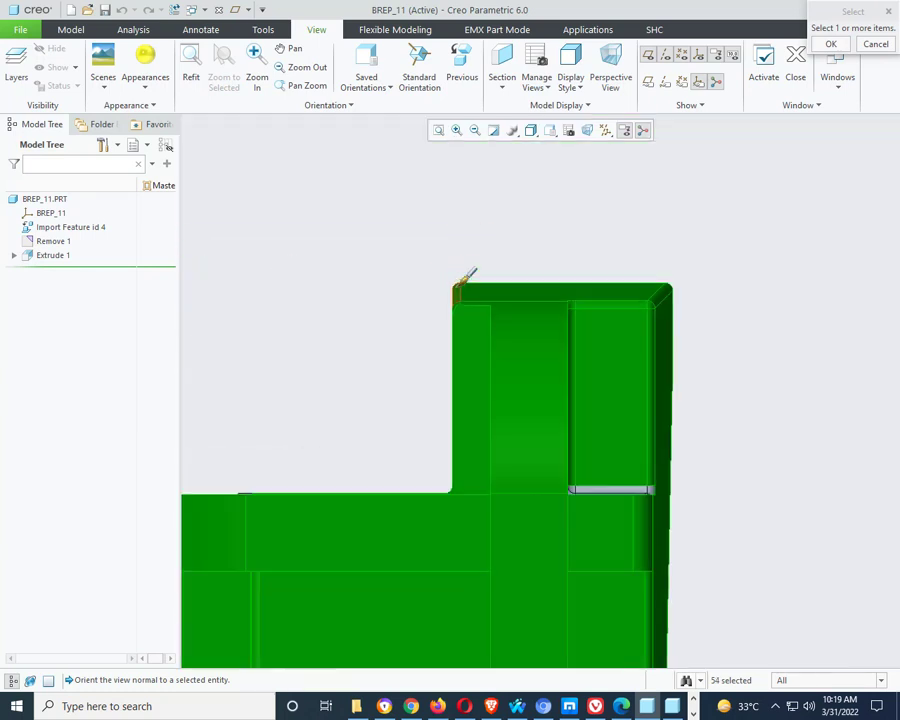
- Add the corner patches, fillet and thin strip along the inset panel's lower edge to the appearance selection
scroll(502, 388, "up", 4)
scroll(462, 398, "up", 3)
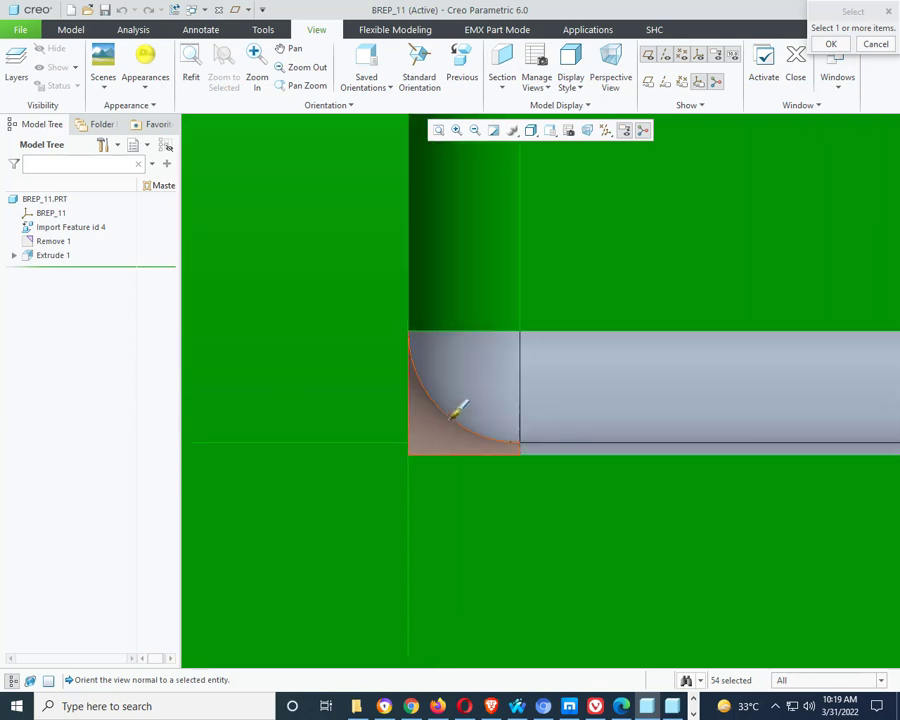
left_click(441, 430, "ctrl")
left_click(479, 390, "ctrl")
left_click(617, 416, "ctrl")
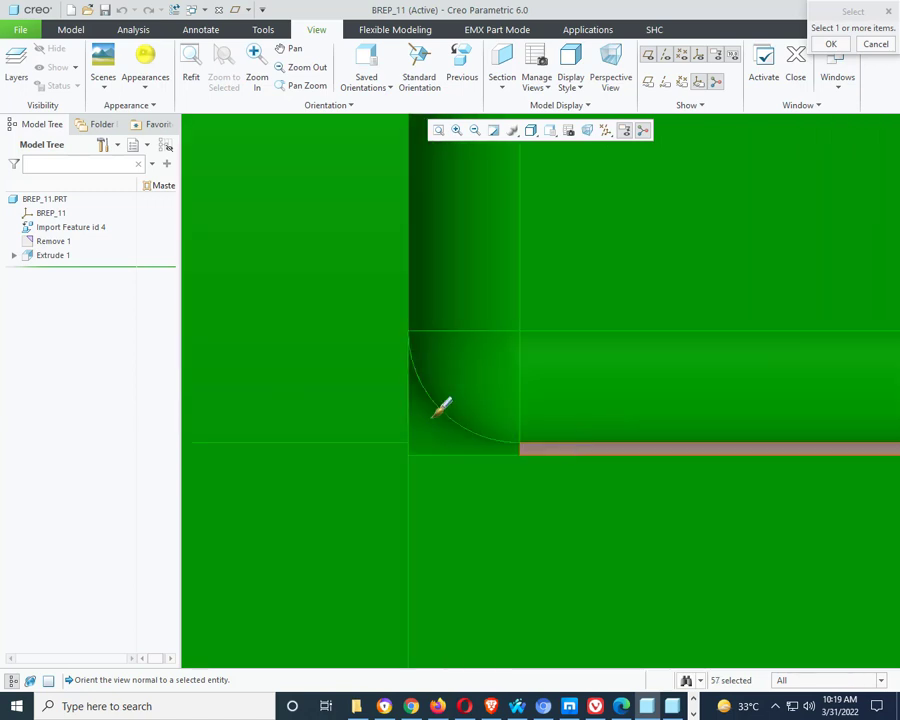
left_click(560, 449, "ctrl")
- Add the small curved patches at the outer end of the inset panel's lower fillet to the appearance selection
scroll(368, 404, "down", 4)
scroll(645, 422, "up", 3)
scroll(606, 375, "up", 3)
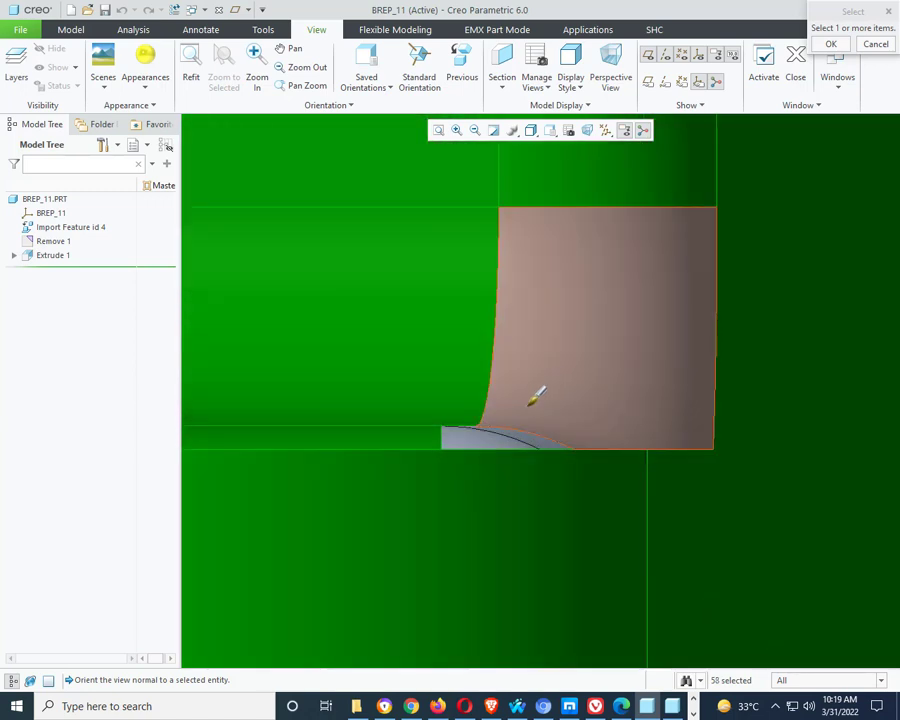
scroll(530, 400, "up", 1)
left_click(532, 436, "ctrl")
left_click(649, 285, "ctrl")
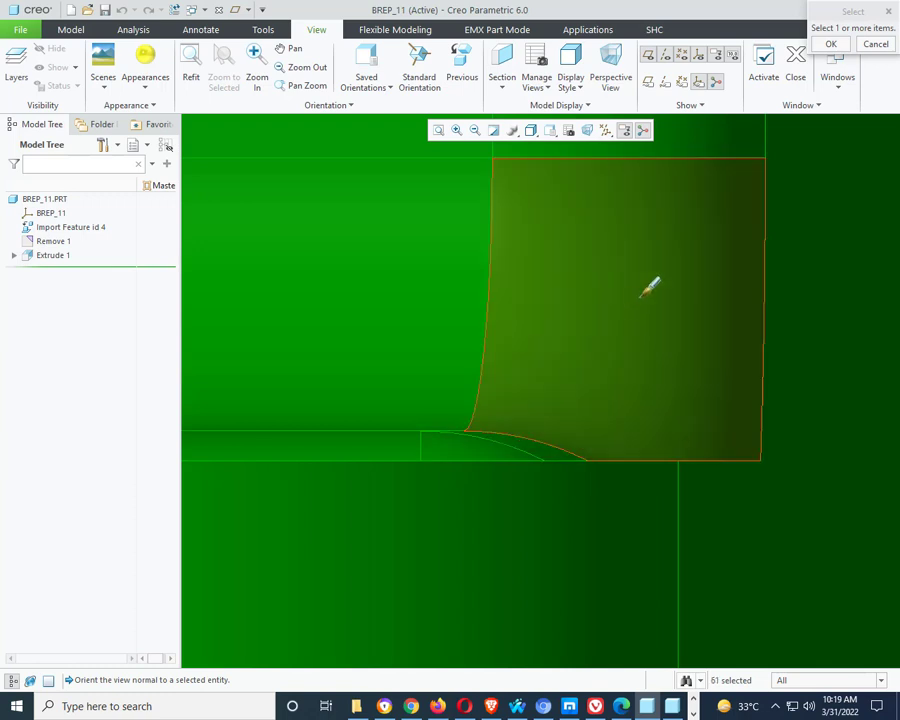
- Add the two rounded surfaces at the clip's lower outer corner to the appearance selection
scroll(648, 287, "down", 5)
scroll(649, 466, "up", 6)
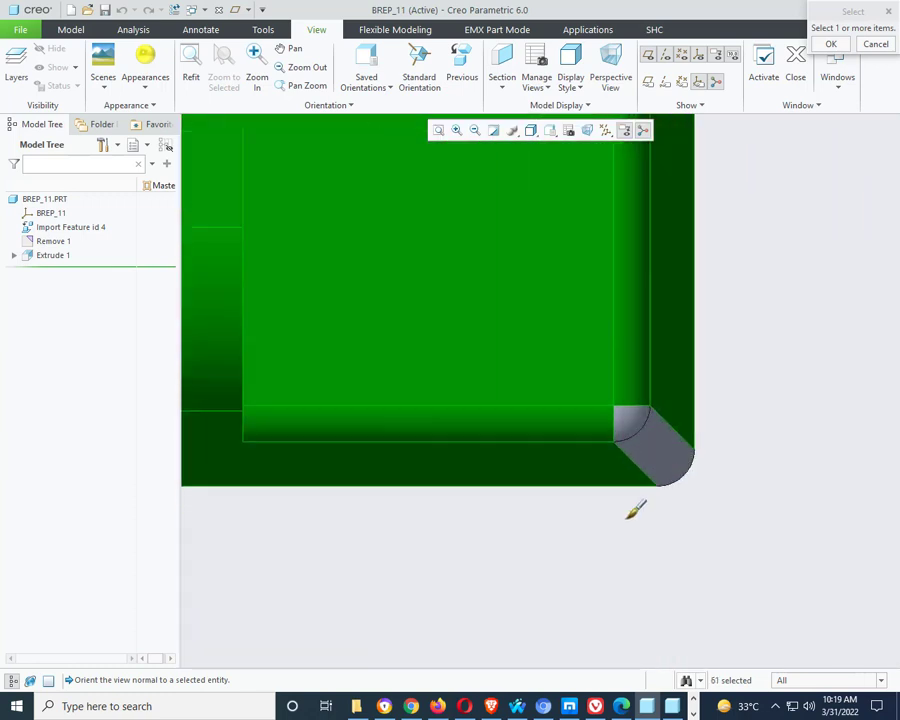
left_click(701, 412, "ctrl")
left_click(637, 291, "ctrl")
scroll(798, 505, "down", 6)
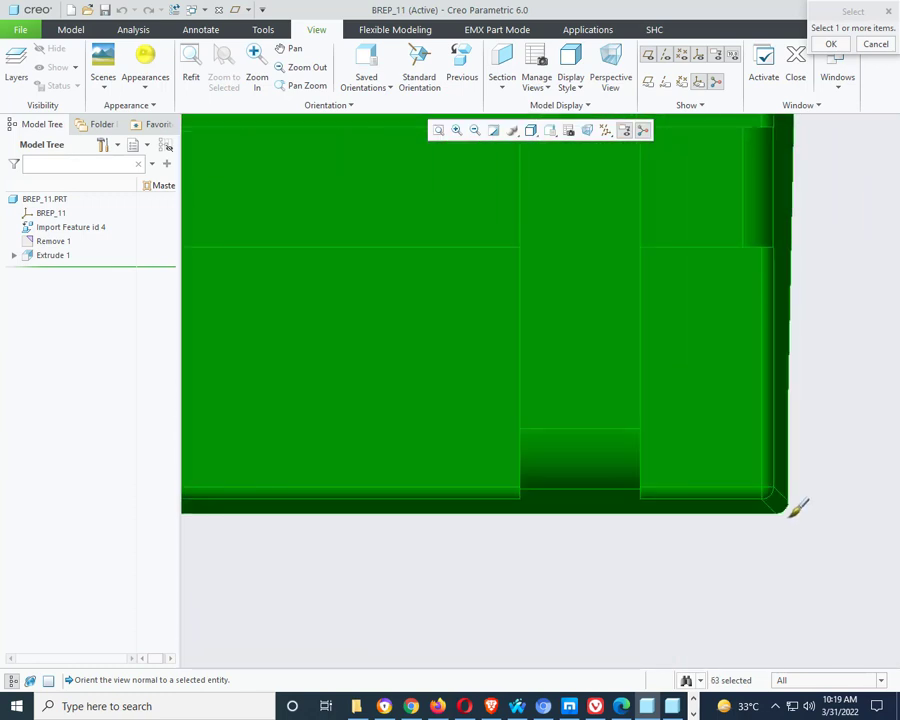
- Check the clip edges for missed surfaces and confirm the selection to apply the yellow appearance
scroll(596, 525, "up", 6)
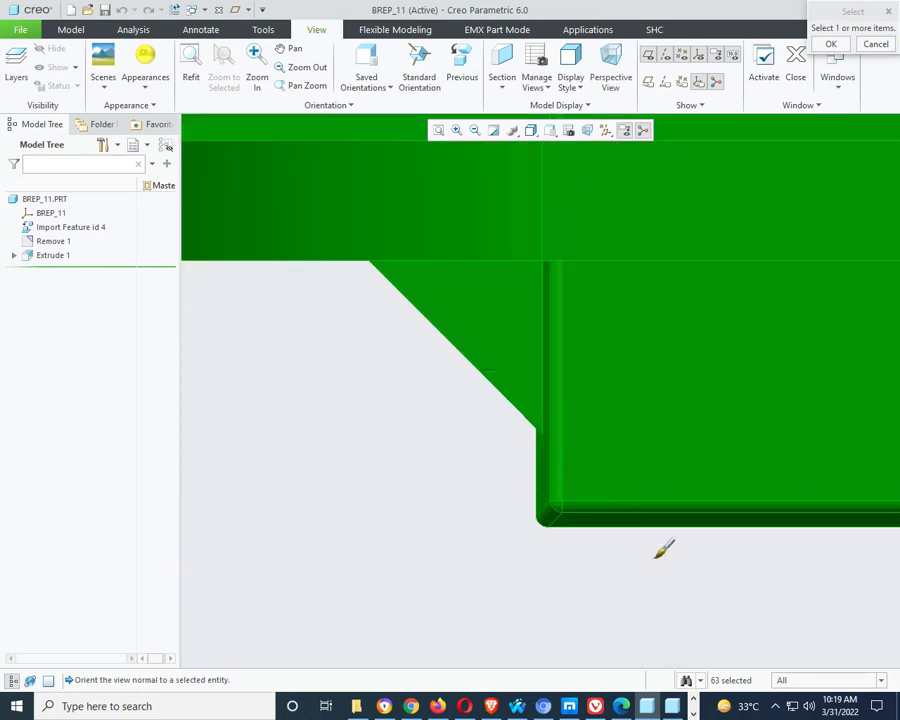
scroll(663, 548, "down", 8)
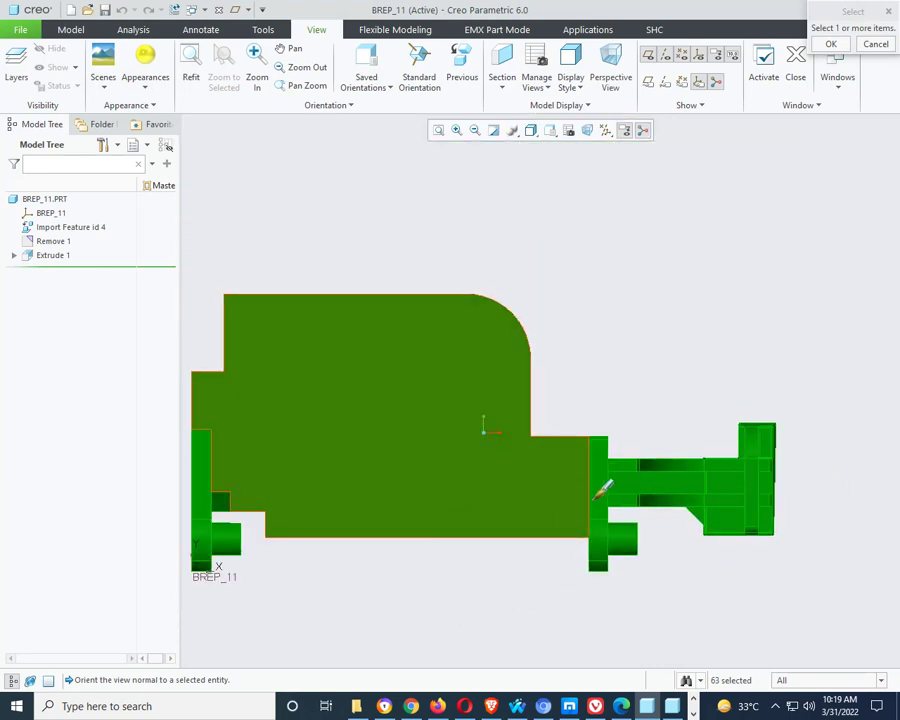
scroll(605, 488, "down", 3)
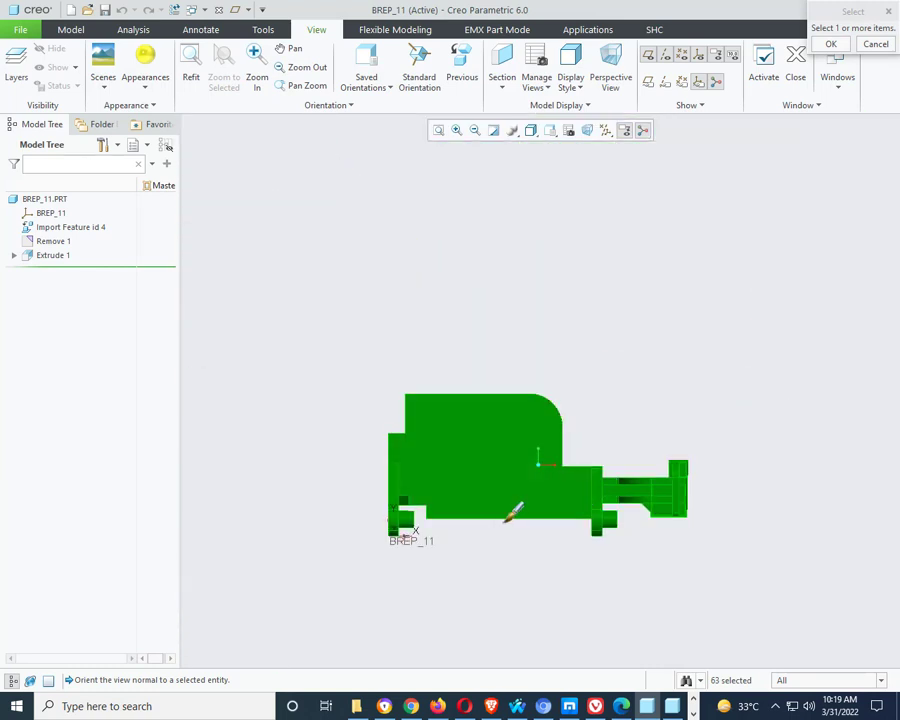
left_click(829, 46)
- Flip the part over and orient the view normal to the plate's ribbed side
scroll(677, 517, "up", 4)
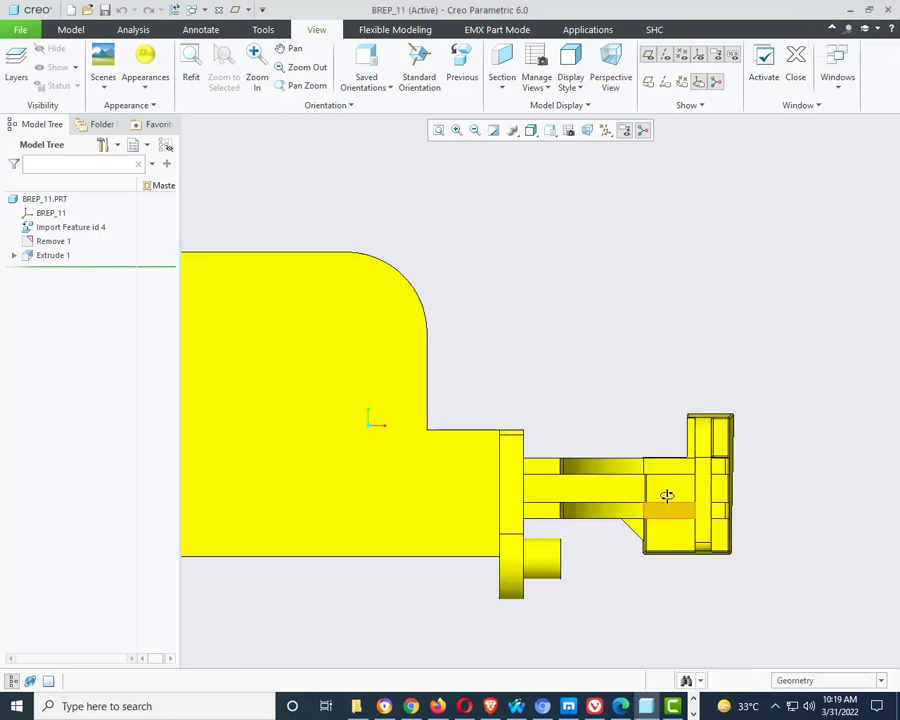
middle_click_drag(666, 496, 650, 530)
scroll(657, 500, "down", 2)
left_click(550, 131)
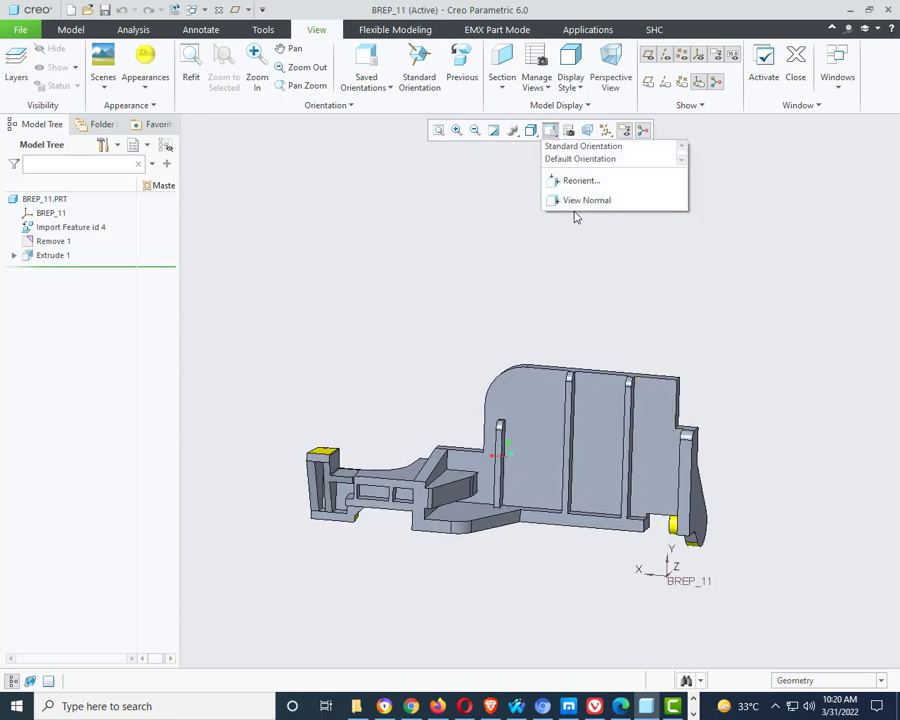
left_click(574, 200)
left_click(618, 480)
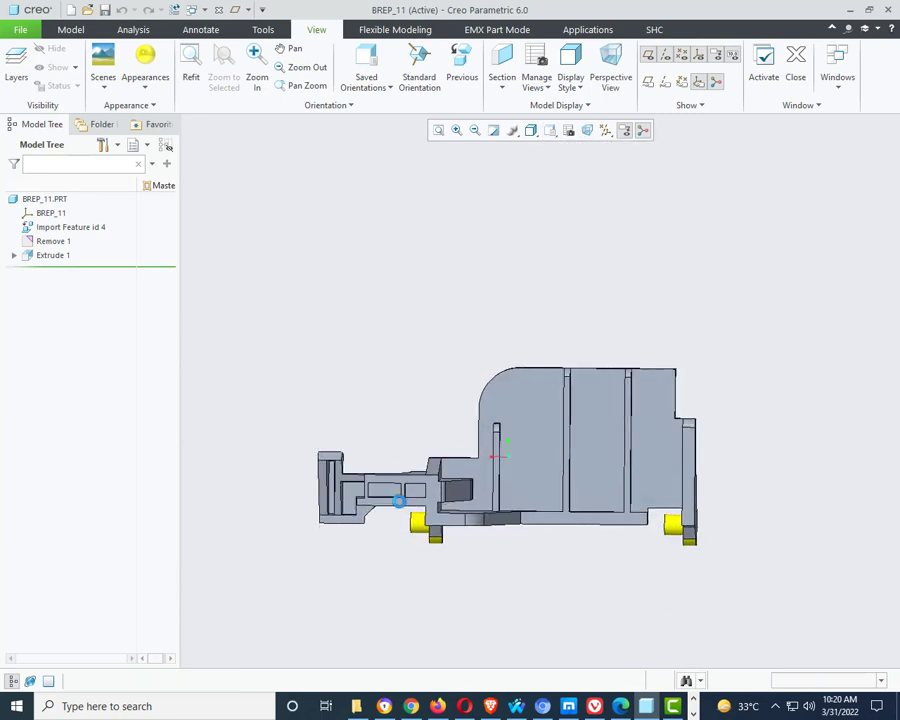
- Choose the red appearance and select the ribbed side's three plate panels and one tall rib's long face
left_click(146, 90)
left_click(257, 191)
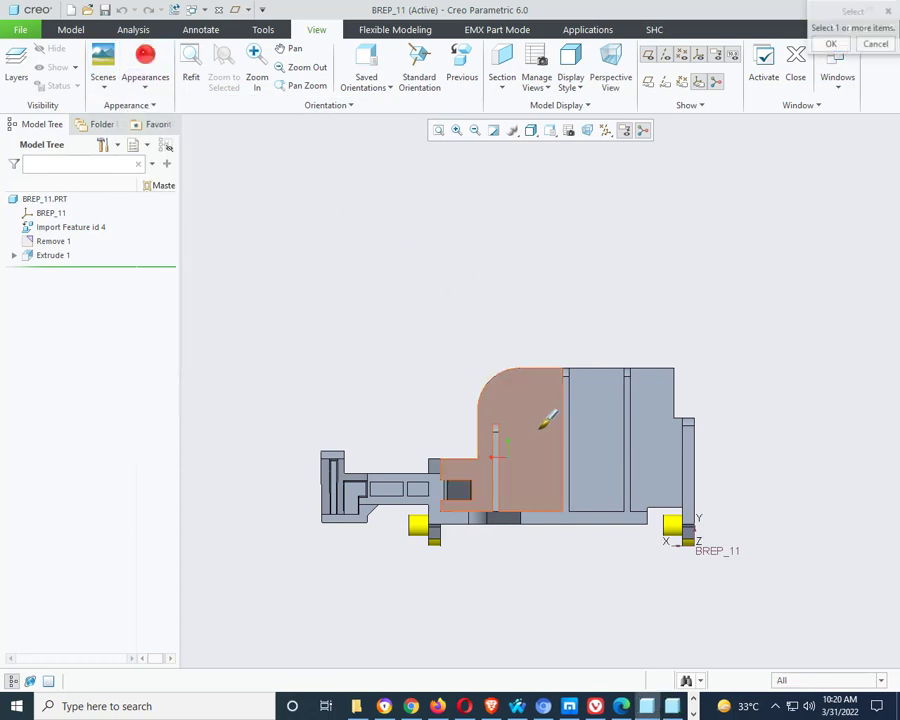
scroll(538, 430, "down", 5)
left_click(536, 406)
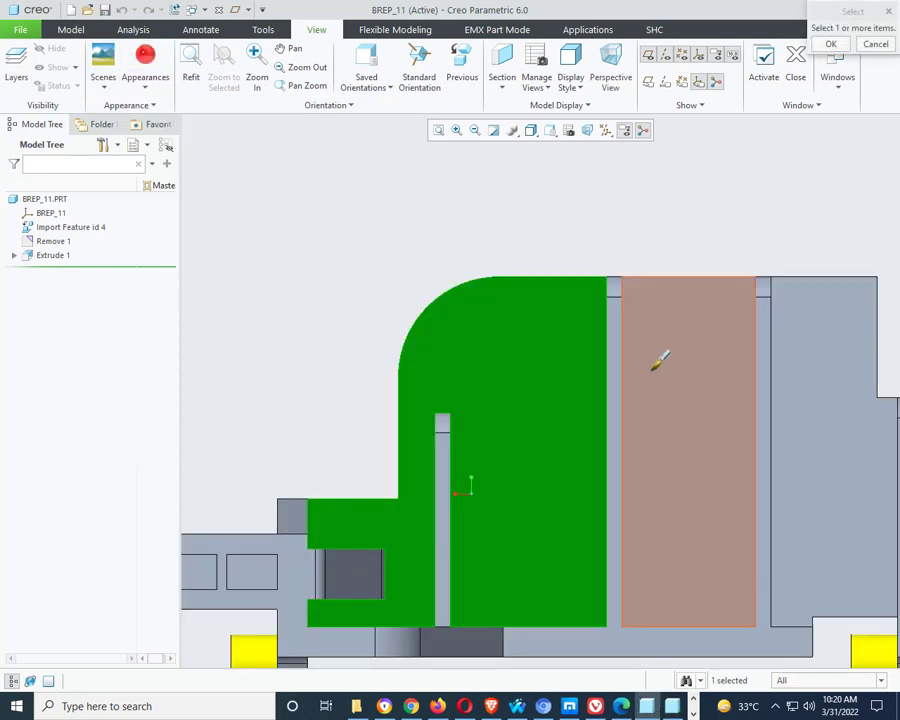
left_click(655, 365, "ctrl")
left_click(785, 370, "ctrl")
left_click(779, 330, "ctrl")
- Add the tall ribs' remaining faces and end faces plus the short rib's surfaces to the red selection
scroll(778, 272, "down", 3)
scroll(778, 270, "down", 2)
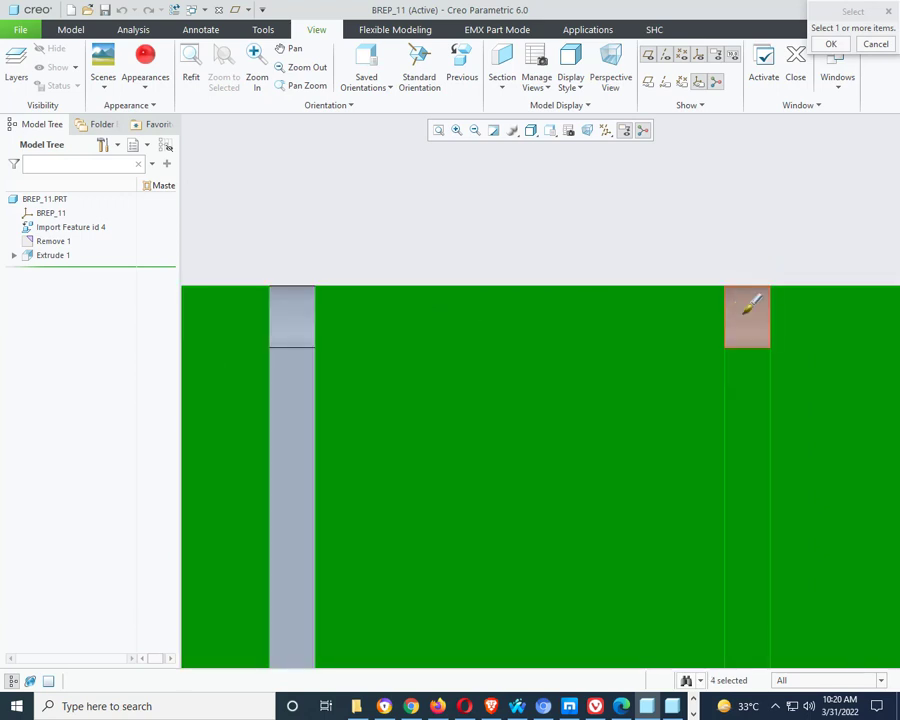
left_click(283, 306, "ctrl")
scroll(559, 338, "up", 3)
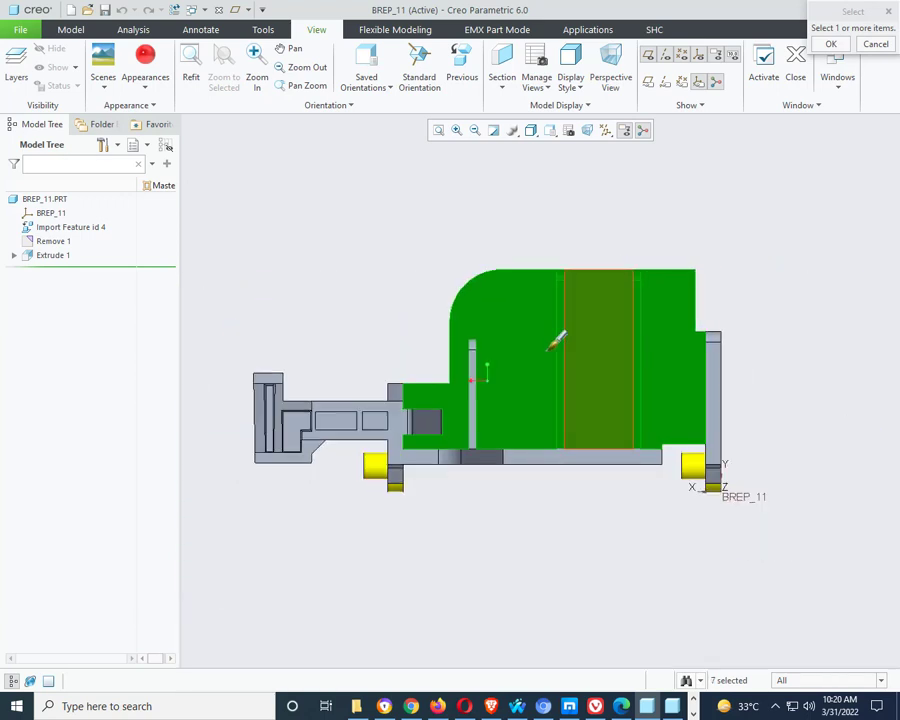
scroll(482, 336, "down", 6)
left_click(457, 355)
scroll(583, 322, "up", 4)
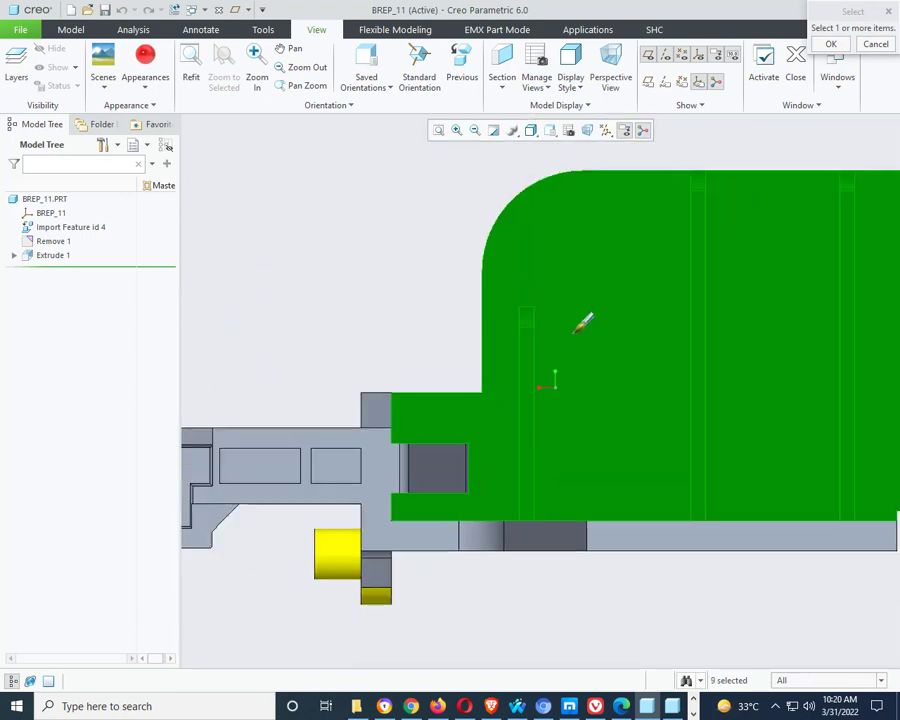
- Add the block face beside the plate, the arm's main face and the window's inner surfaces to the red selection
scroll(382, 342, "down", 6)
left_click(418, 375)
left_click(413, 382)
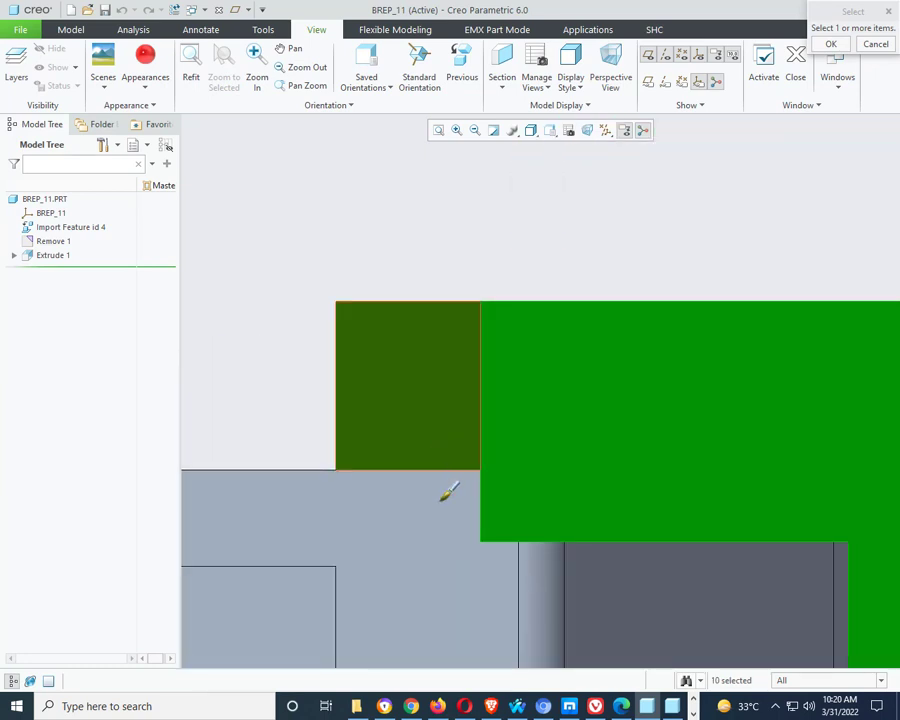
left_click(441, 499)
left_click(551, 570)
left_click(596, 585)
scroll(511, 278, "up", 4)
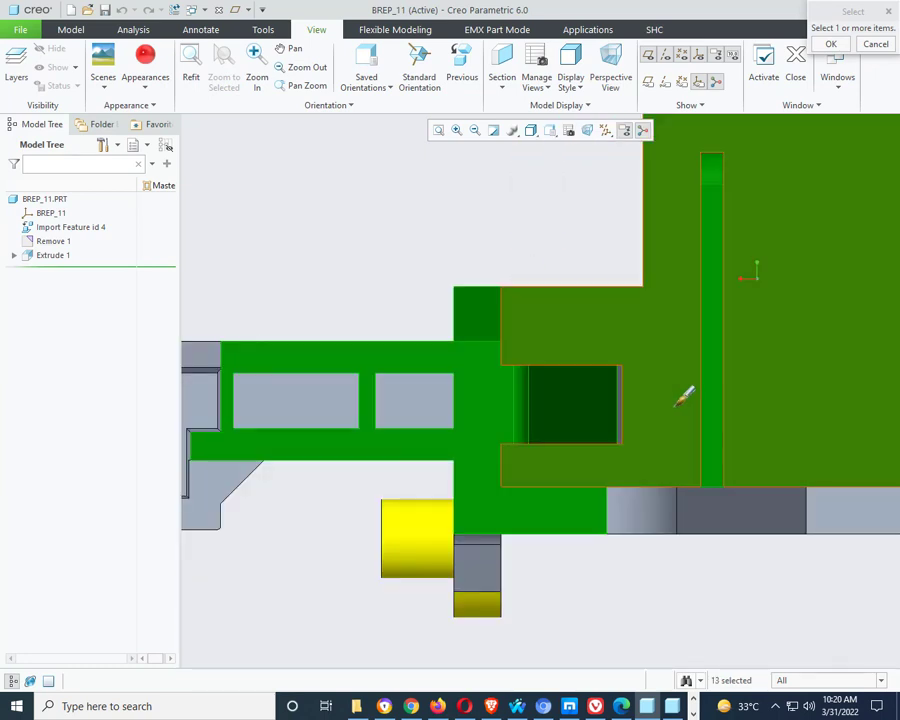
- Add the window's remaining narrow strip and the curved and sloped surfaces of the lower flange to the red selection
scroll(673, 406, "down", 5)
left_click(511, 351)
scroll(540, 310, "up", 3)
scroll(558, 414, "down", 5)
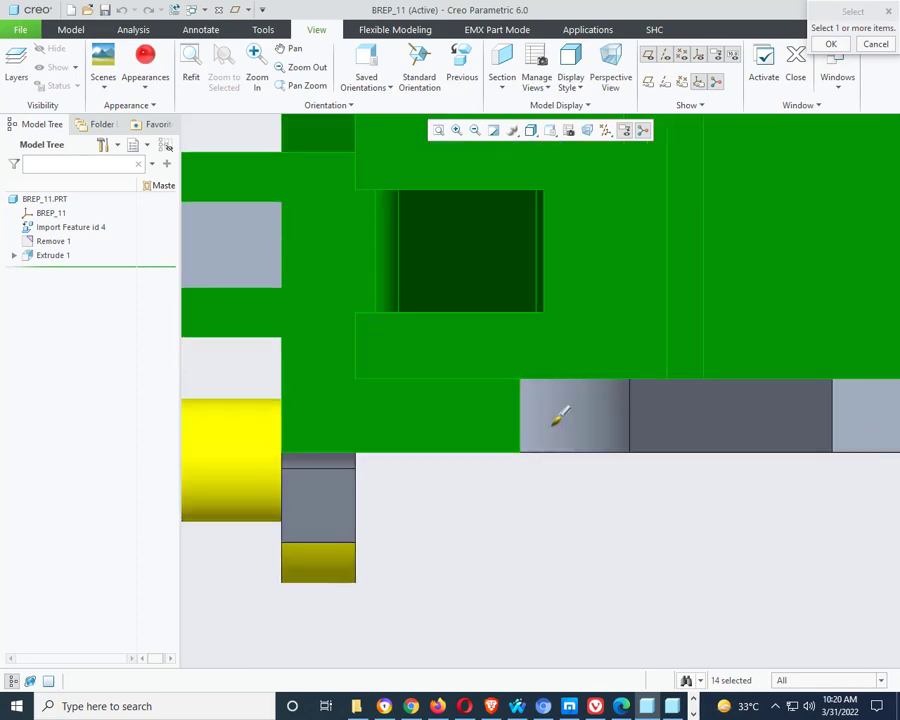
left_click(640, 420)
left_click(720, 420)
- Add the long lower flange strip and the end wall's edge surfaces, down to its lower tab, to the red selection
scroll(212, 491, "up", 6)
scroll(469, 484, "down", 4)
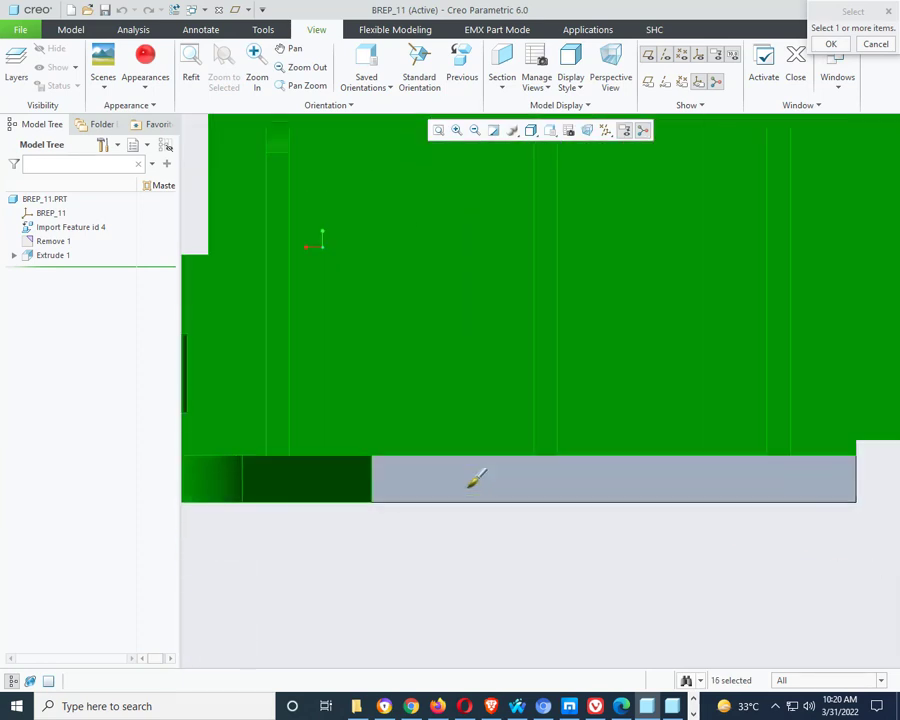
left_click(406, 500)
scroll(336, 531, "up", 4)
scroll(640, 560, "down", 5)
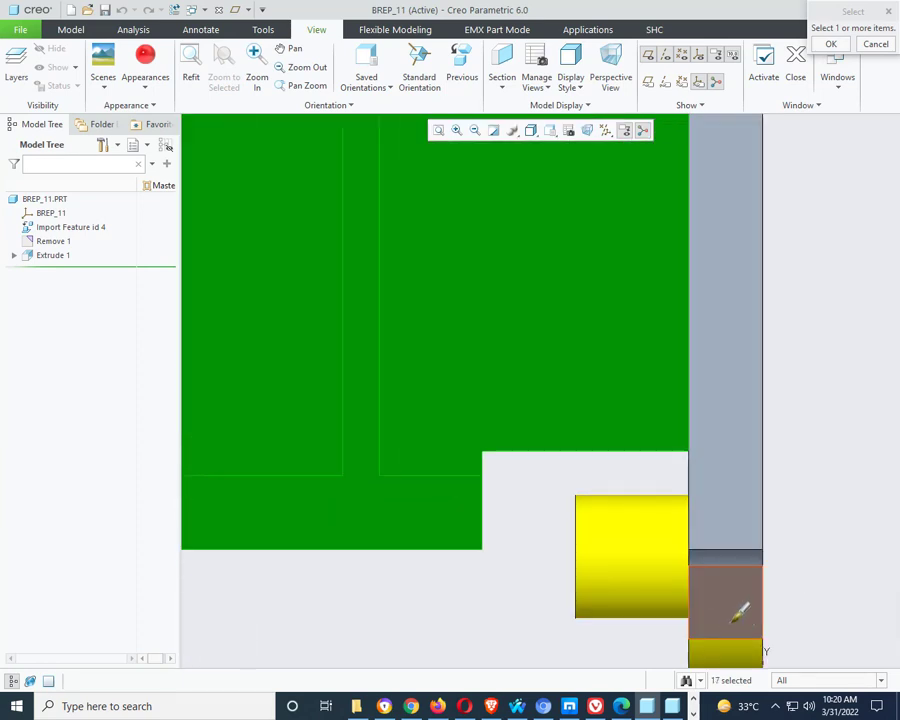
left_click(733, 503)
scroll(646, 374, "up", 3)
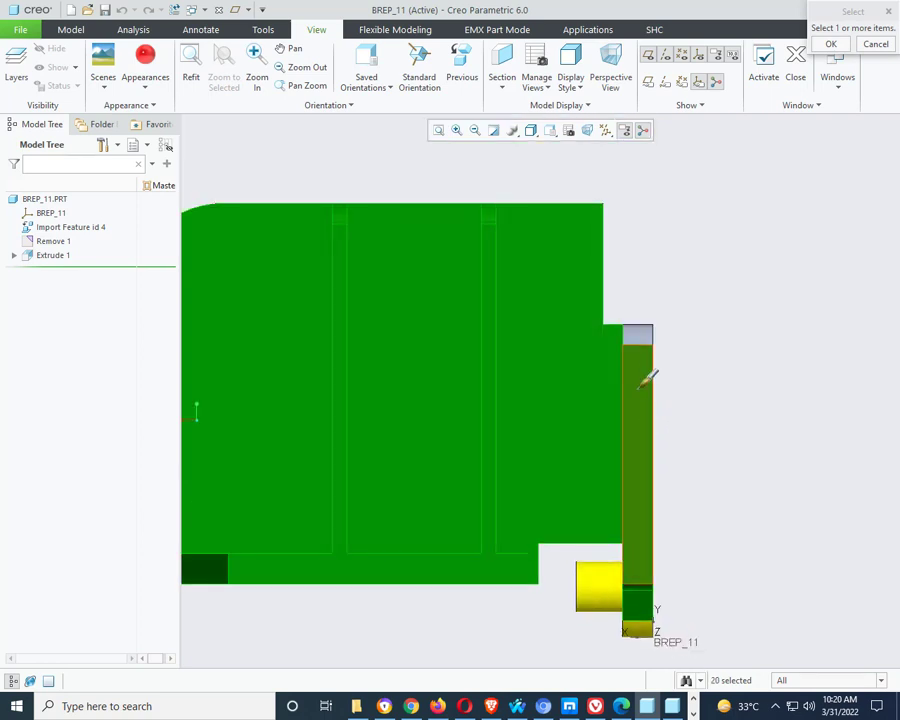
scroll(645, 318, "down", 4)
scroll(752, 317, "up", 5)
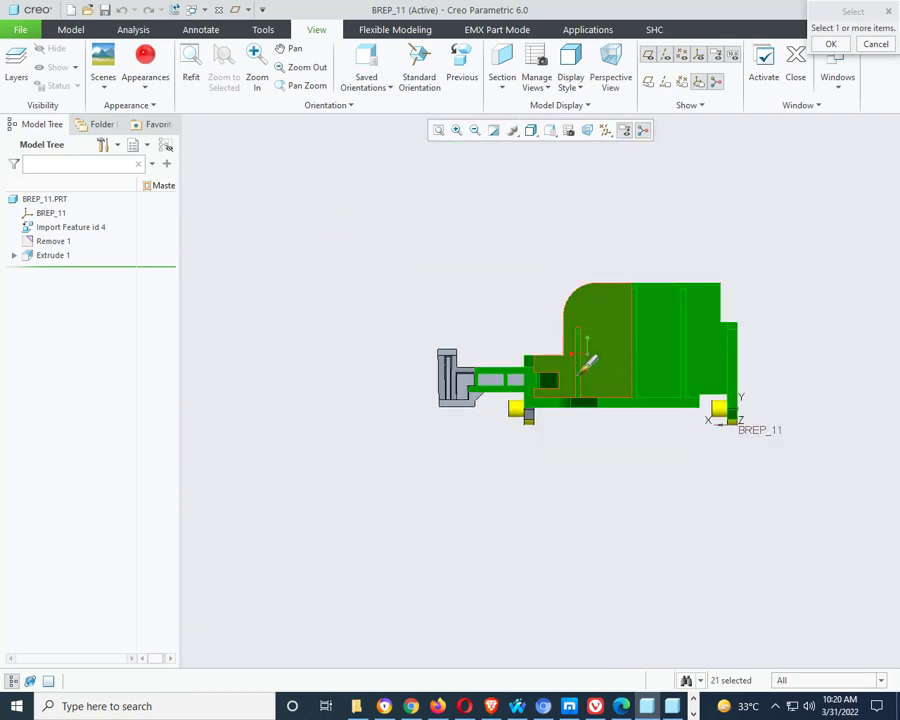
- Add the arm's two rectangular recess floors and the clip's middle face to the red selection
scroll(528, 380, "down", 6)
left_click(523, 306)
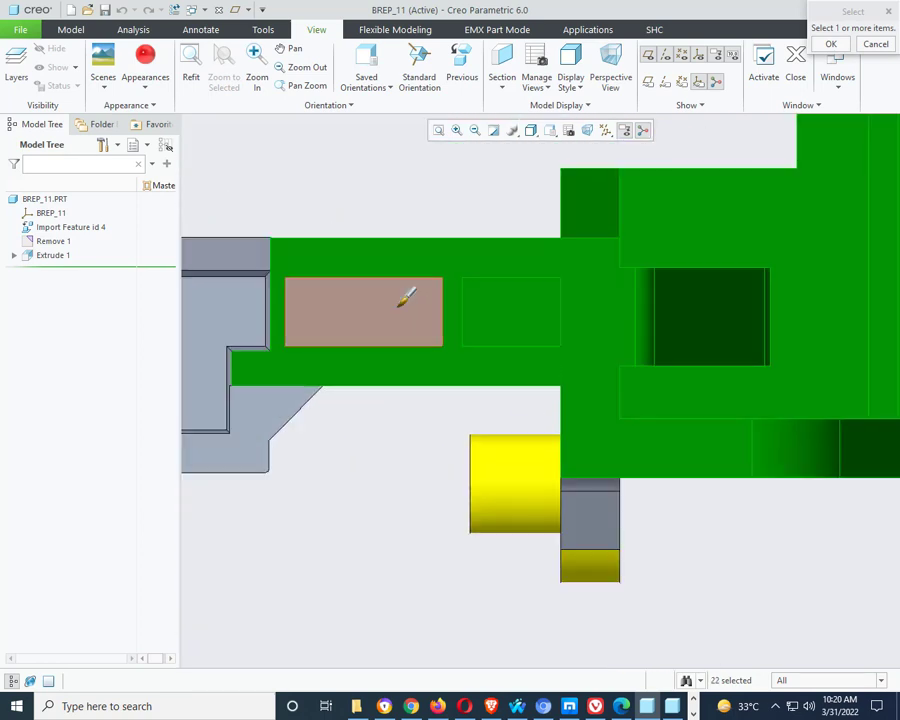
left_click(398, 306)
scroll(679, 391, "up", 4)
scroll(434, 322, "down", 5)
left_click(485, 337)
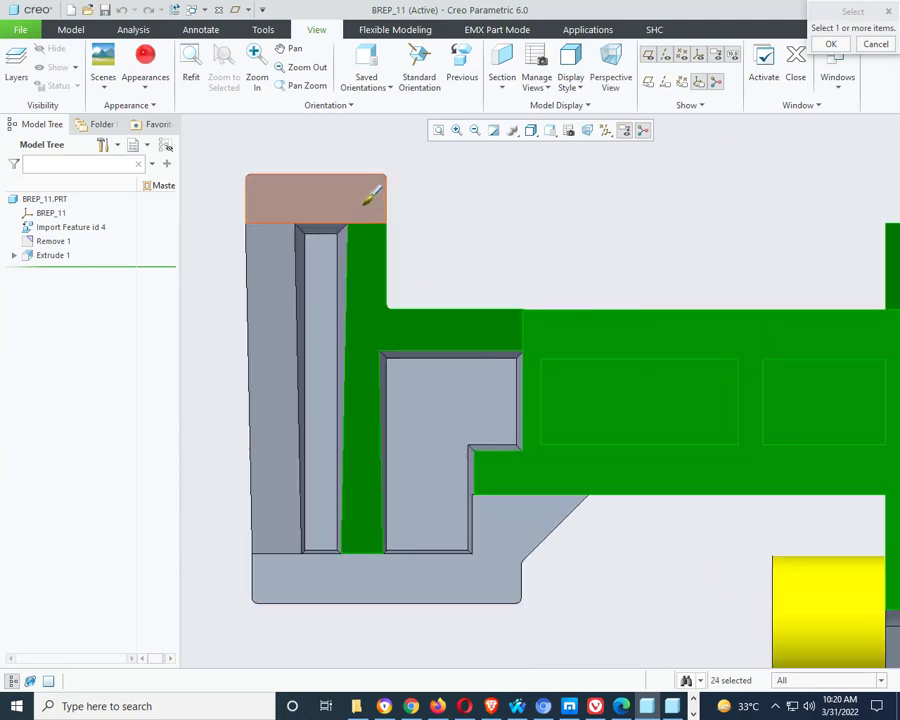
- Add the clip's upper block, outer strip, and narrow pocket's floor, upper bevel and side bevels to the red selection
left_click(370, 193)
left_click(285, 255)
scroll(316, 216, "down", 5)
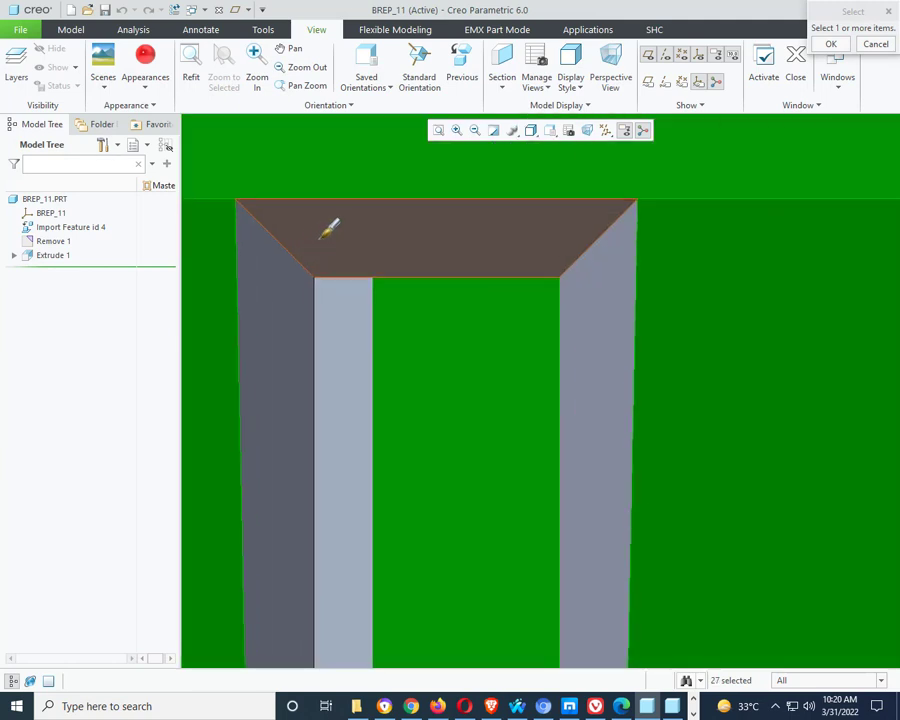
left_click(331, 227)
left_click(331, 312)
left_click(280, 330)
left_click(619, 342)
scroll(426, 197, "up", 6)
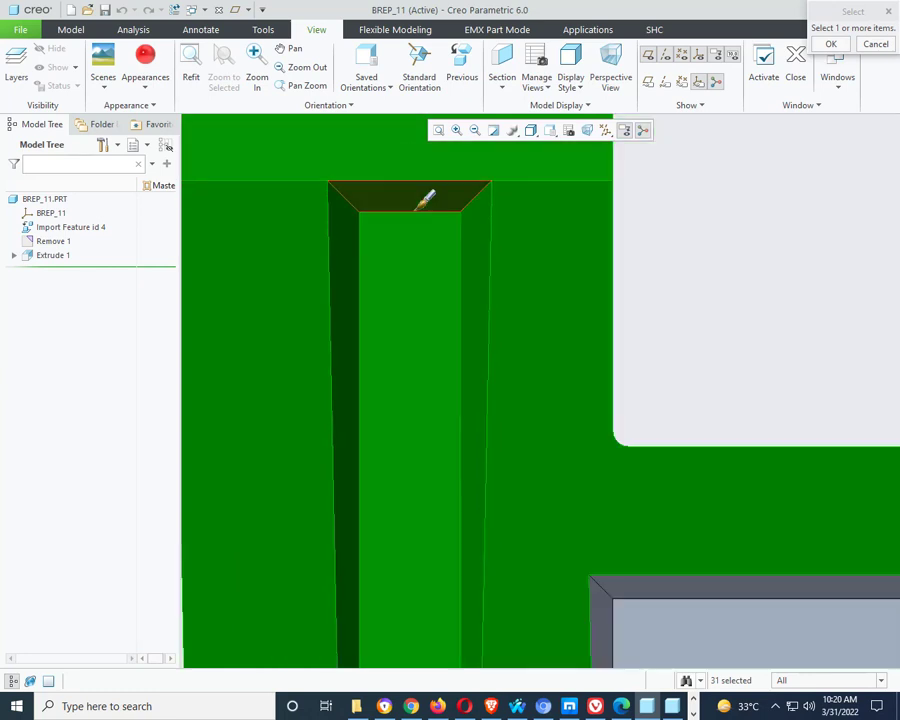
- Add the narrow pocket's lower bevel, the clip's base face, and the larger pocket's floor and side bevel to the selection
scroll(400, 490, "down", 7)
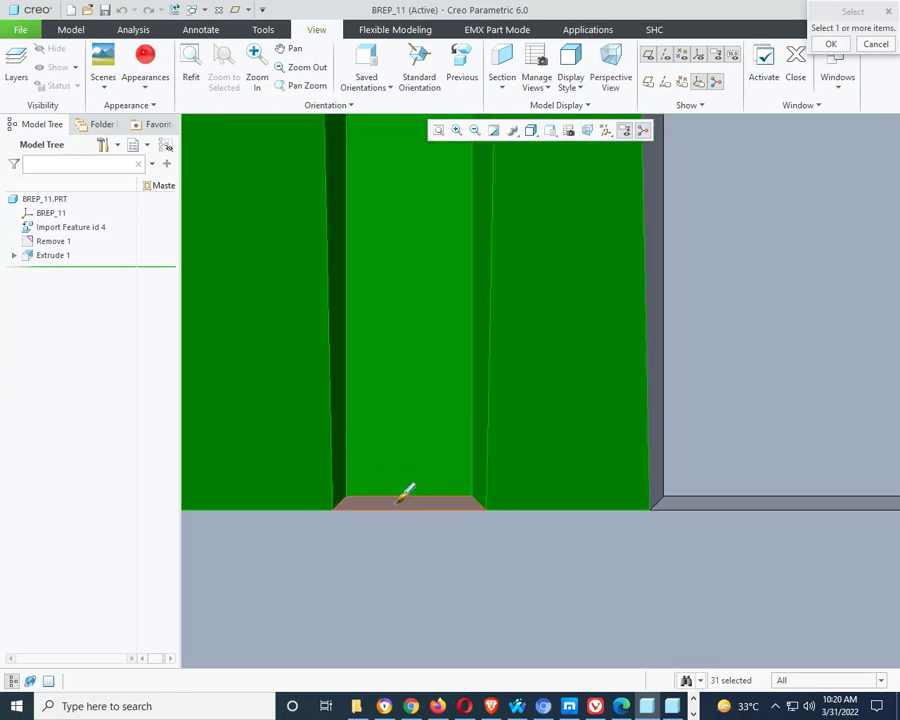
left_click(405, 492)
left_click(460, 543)
left_click(733, 466)
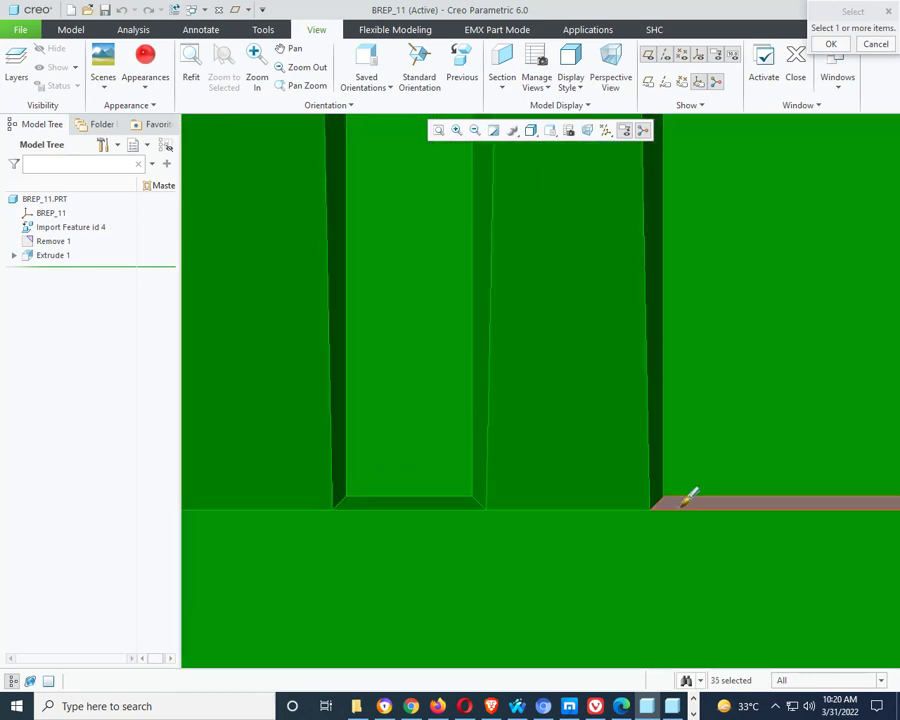
- Add the larger stepped pocket's remaining bevels, floor section and thin strips to the red selection
scroll(446, 510, "up", 5)
scroll(575, 365, "down", 6)
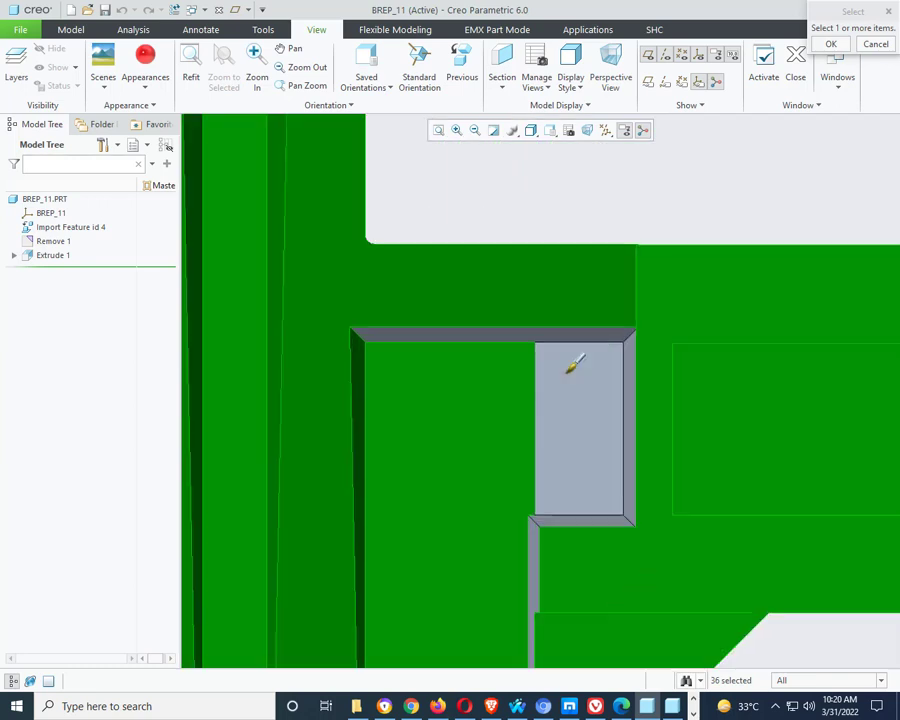
left_click(389, 331)
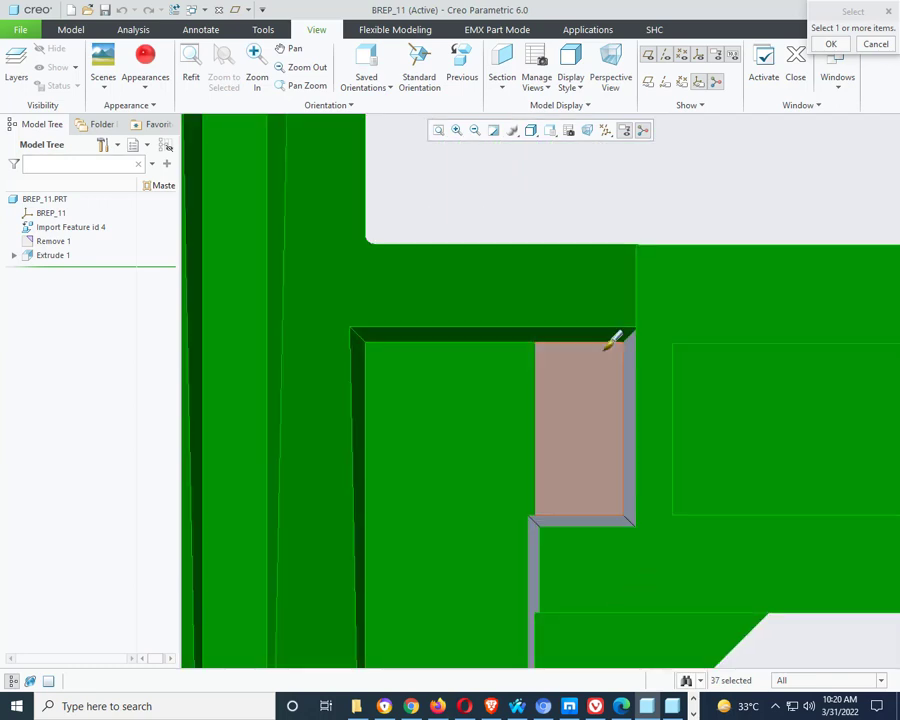
left_click(583, 480)
scroll(538, 522, "down", 8)
left_click(560, 470)
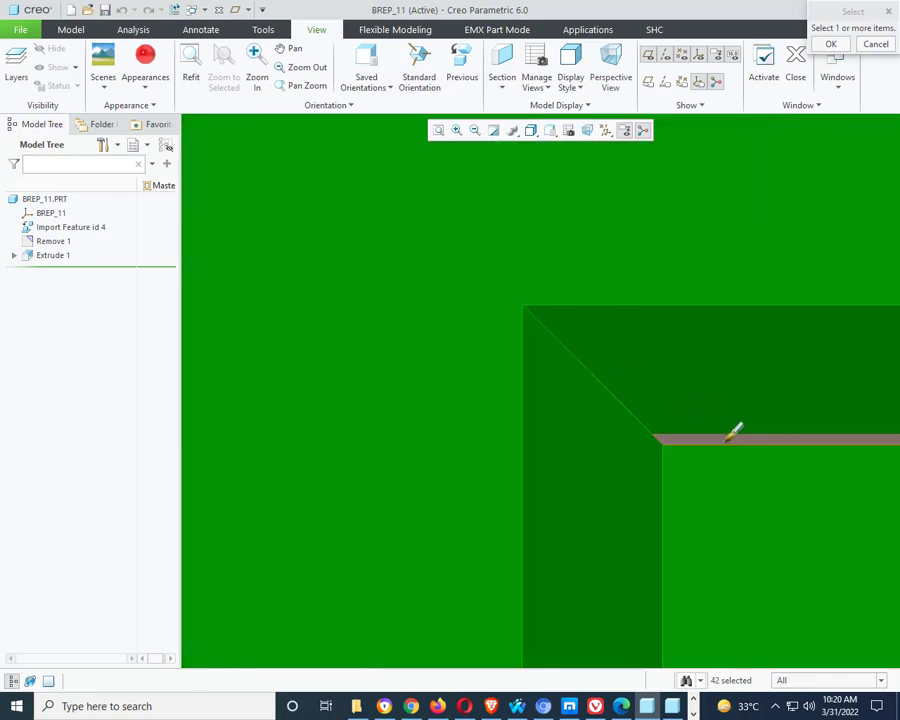
scroll(473, 311, "up", 8)
left_click(503, 422)
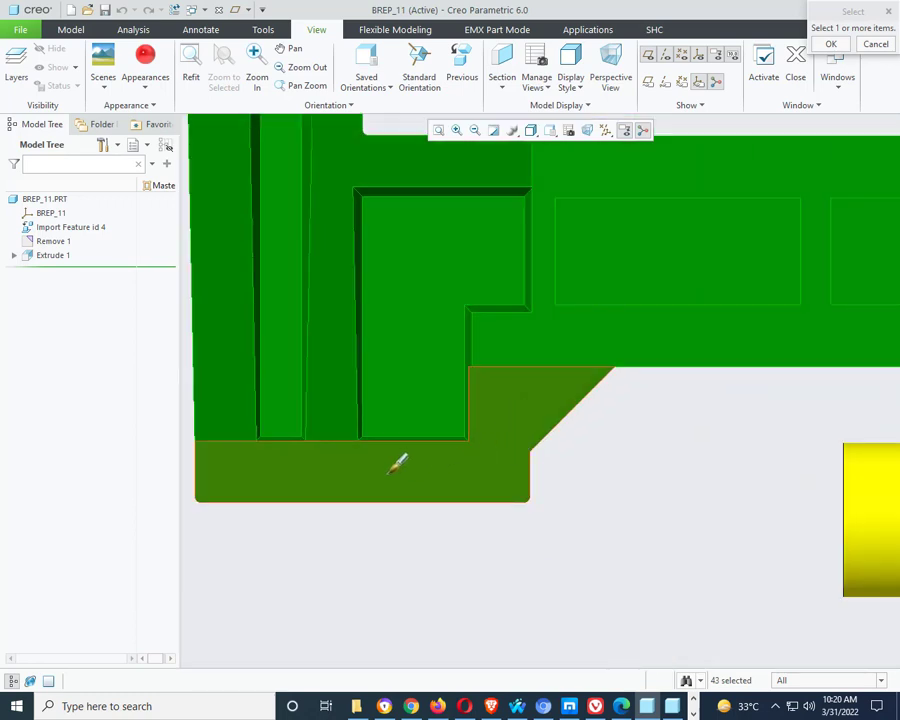
- Add the lower tab surfaces beside the arm's pin, leave the pin out, and confirm to apply the red appearance
scroll(397, 463, "up", 5)
scroll(685, 534, "down", 8)
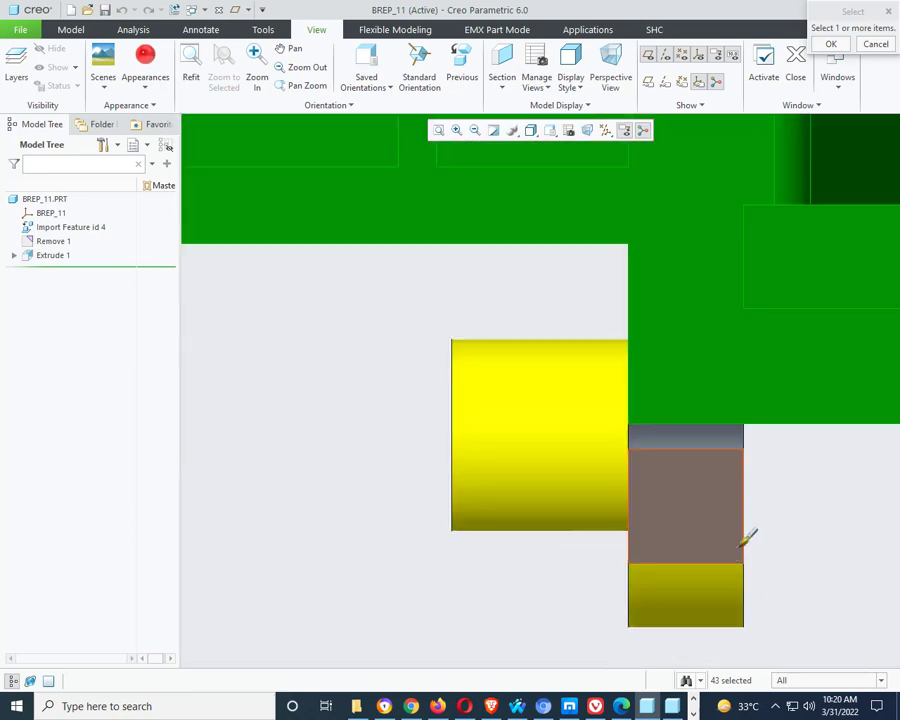
left_click(711, 494)
left_click(553, 456)
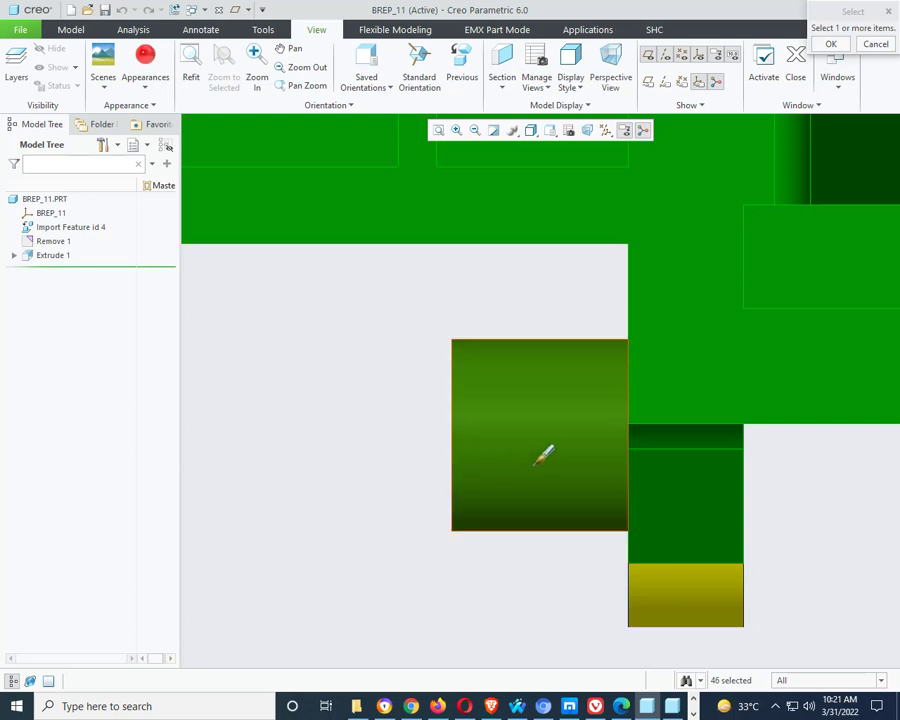
left_click(540, 450)
scroll(334, 458, "up", 6)
scroll(830, 484, "down", 5)
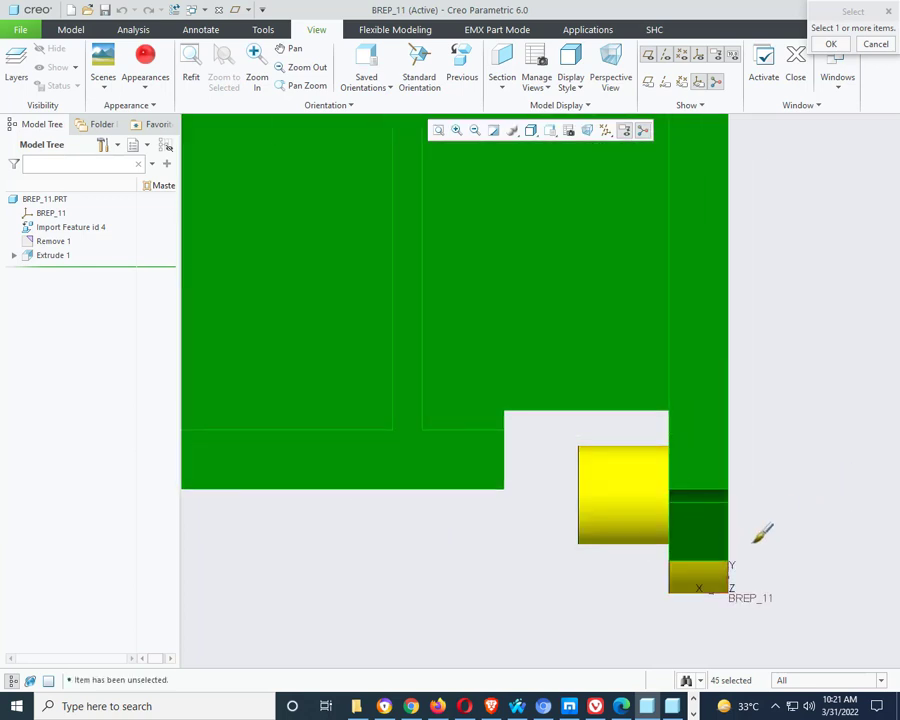
scroll(760, 530, "up", 5)
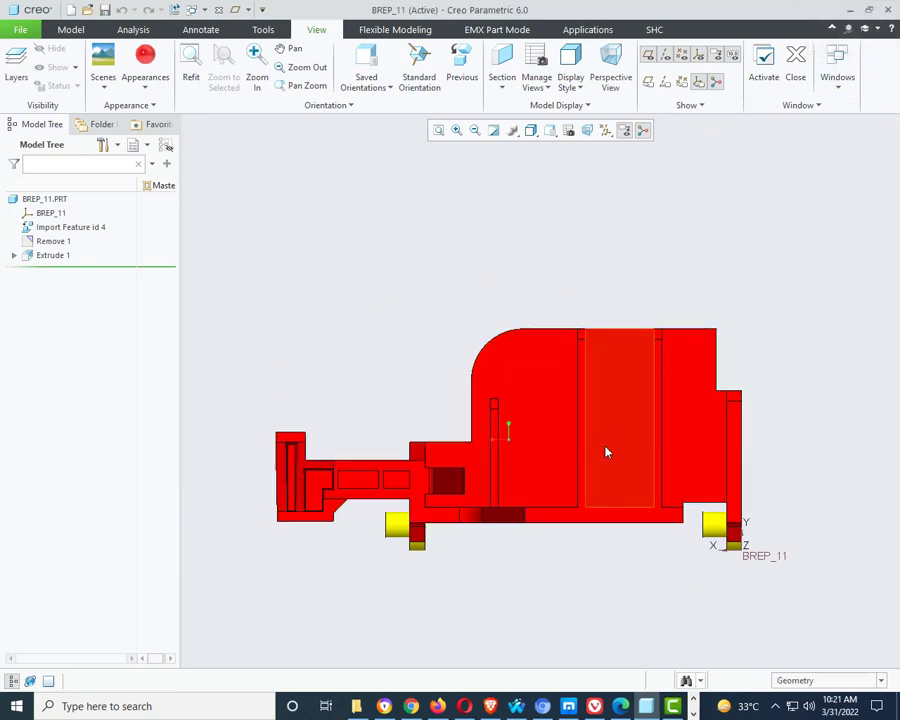
middle_click_drag(605, 452, 787, 550)
scroll(517, 362, "down", 3)
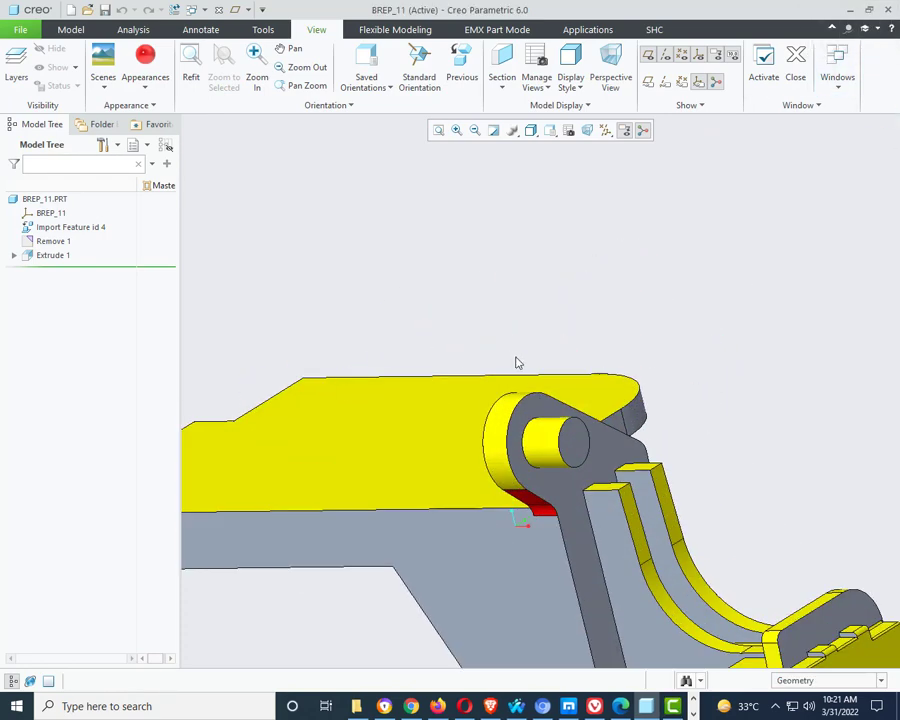
left_click(138, 90)
left_click(138, 156)
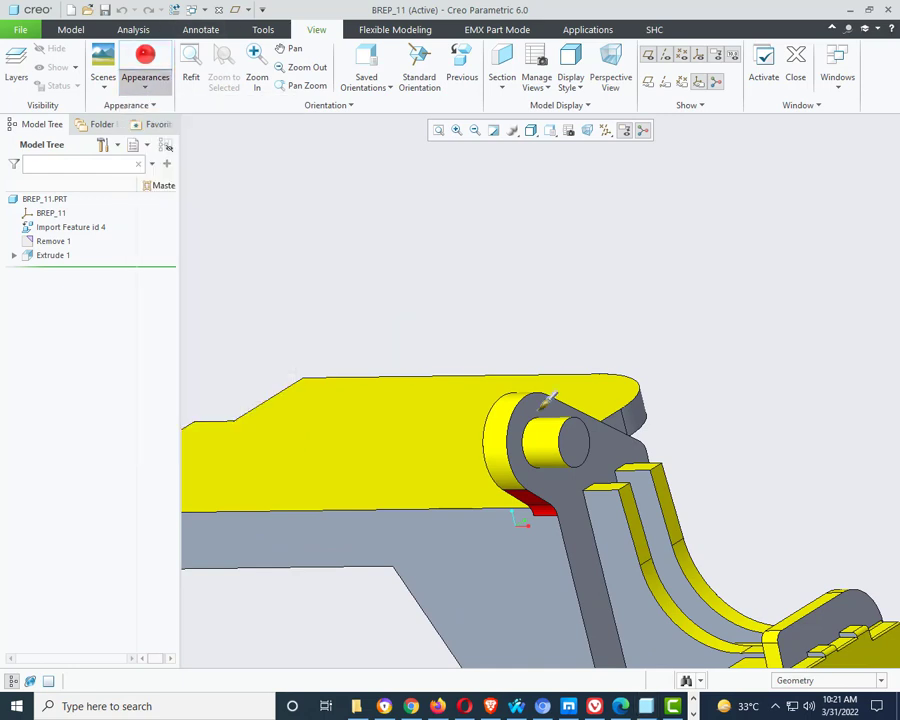
left_click(558, 418)
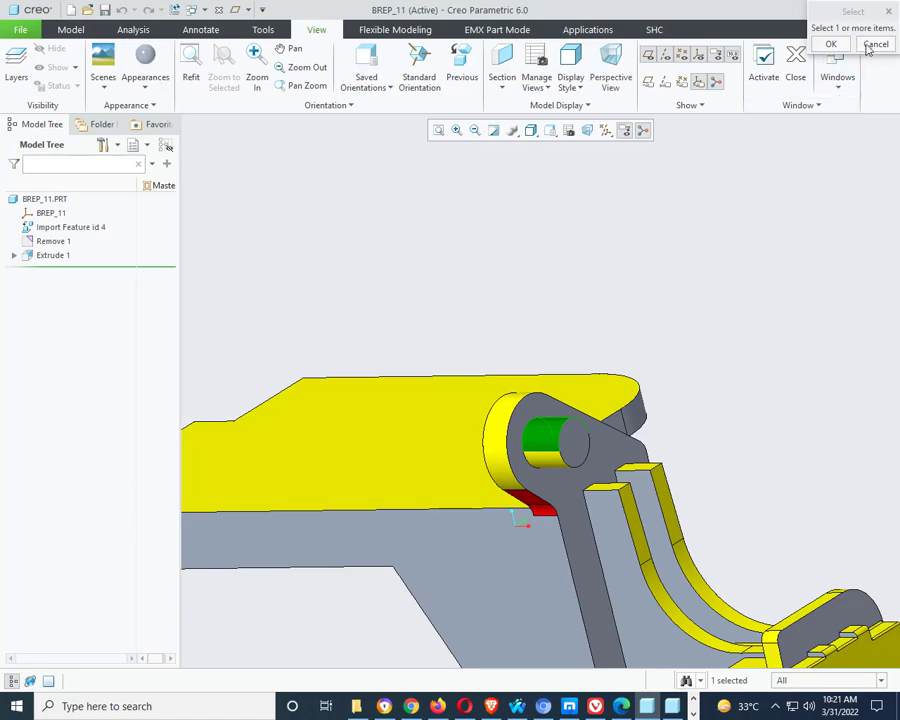
- Apply the grey appearance to the cylindrical surfaces of the pin on the ribbed arm
scroll(760, 341, "down", 5)
mouse_move(723, 372)
middle_mouse_down()
mouse_move(725, 297)
mouse_move(711, 245)
mouse_move(711, 284)
mouse_move(735, 336)
mouse_move(727, 404)
mouse_move(697, 408)
mouse_move(726, 382)
mouse_move(721, 370)
mouse_move(697, 386)
mouse_move(709, 378)
middle_mouse_up()
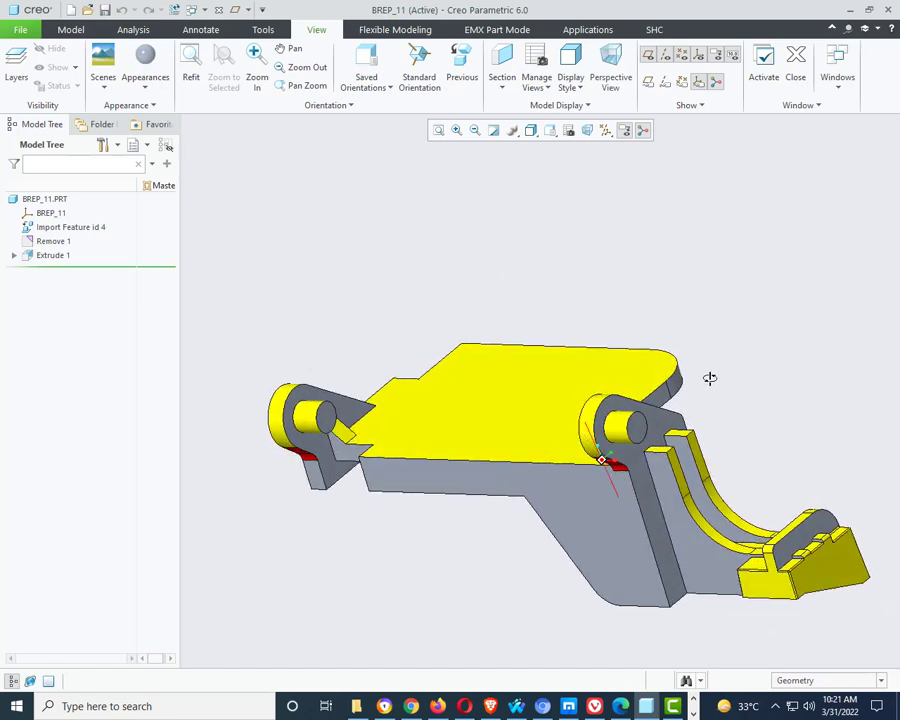
scroll(673, 418, "up", 3)
scroll(424, 304, "down", 5)
scroll(424, 340, "up", 6)
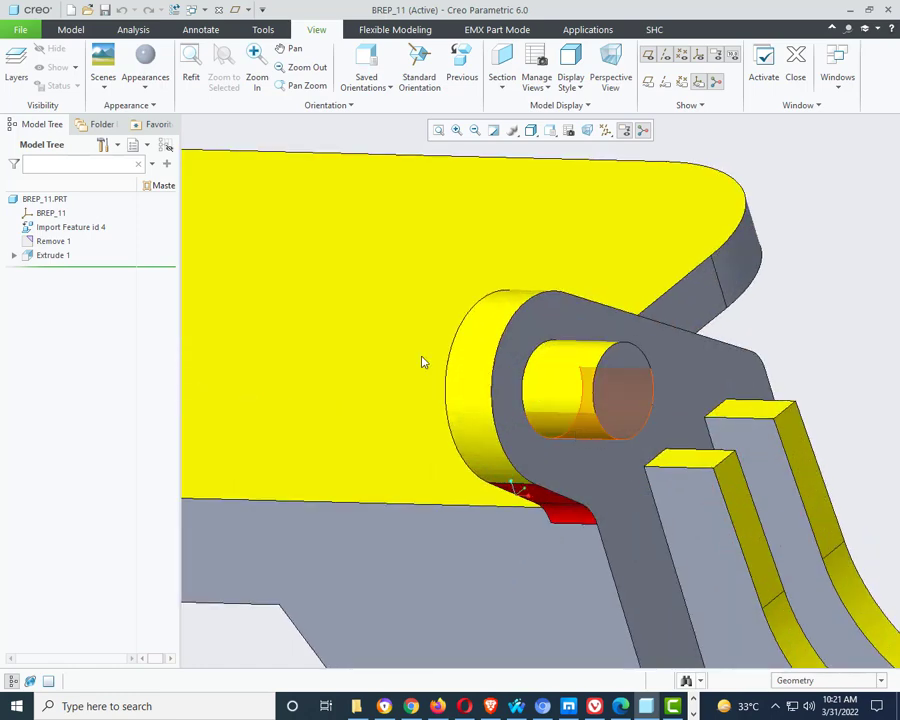
left_click(143, 66)
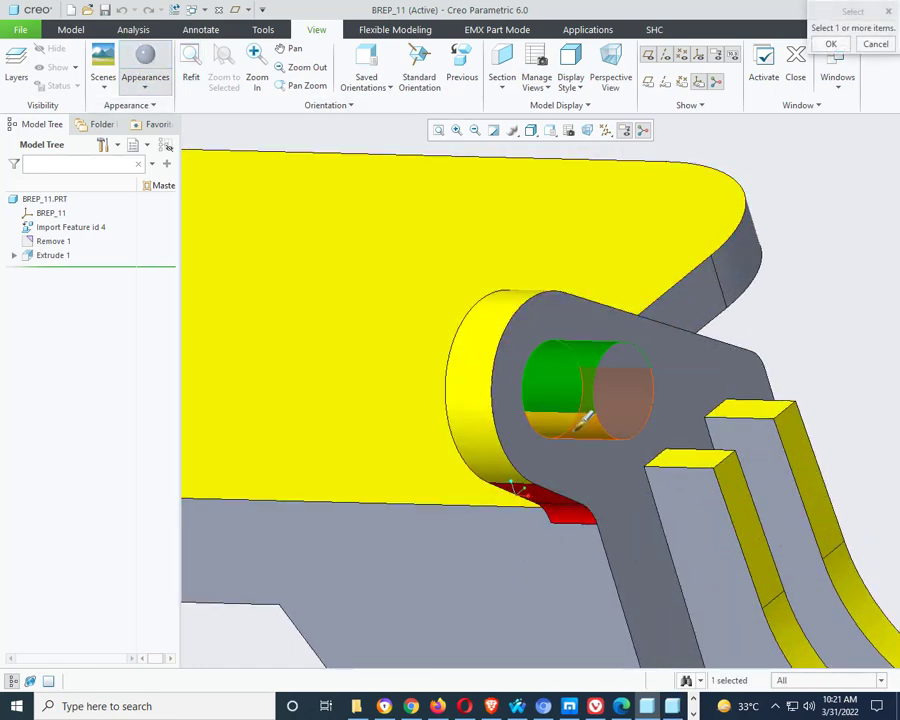
middle_click(576, 374)
scroll(572, 342, "down", 5)
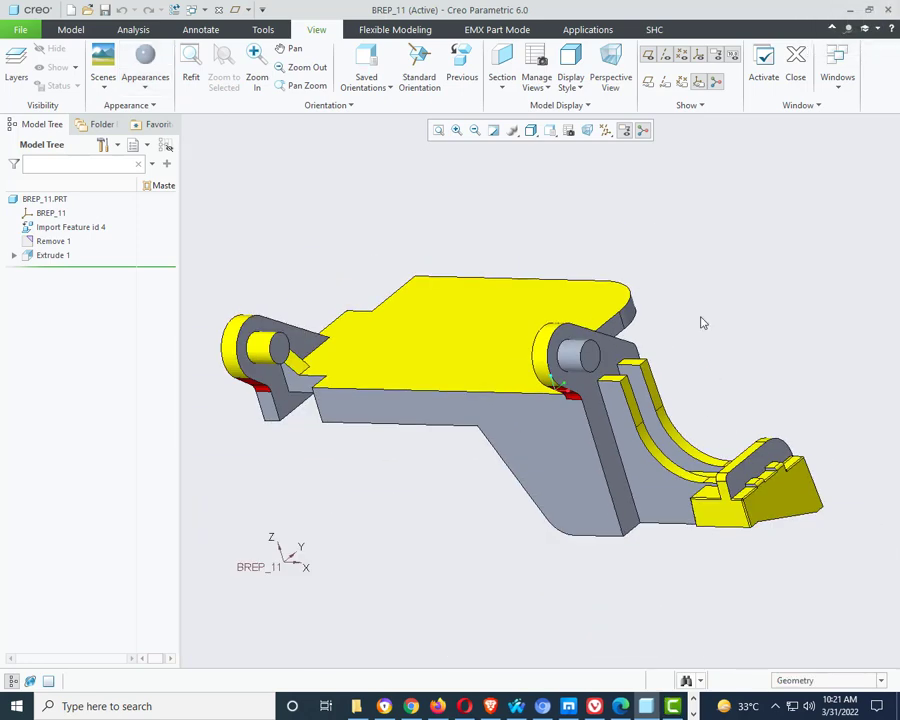
- Apply the grey appearance to the far lug's pin and the lug's rounded outer edge
middle_click_drag(700, 317, 677, 322)
left_click(145, 64)
scroll(275, 360, "up", 5)
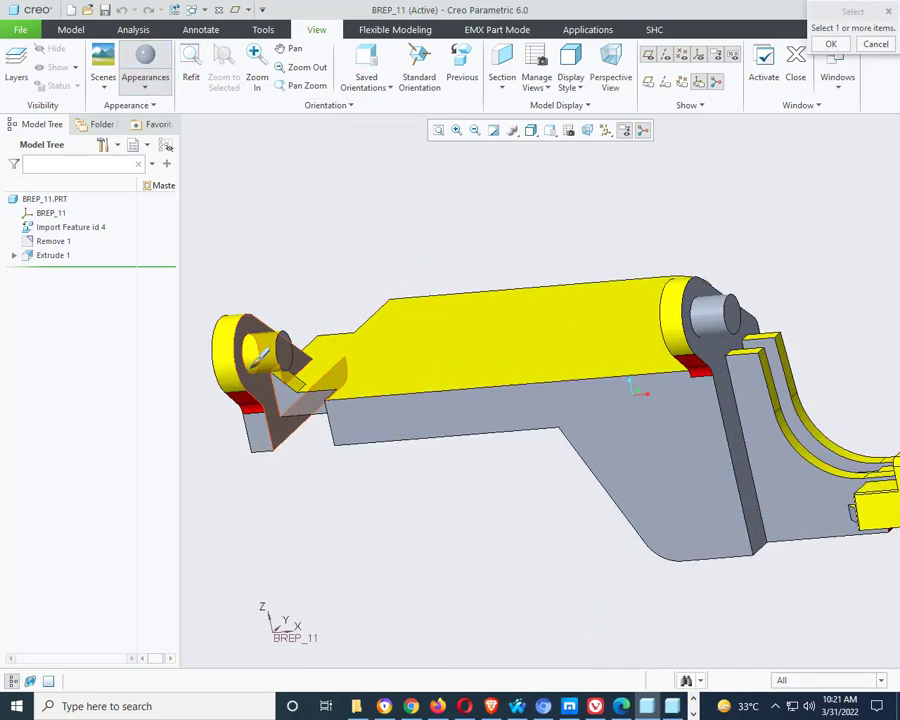
left_click(283, 315, "ctrl")
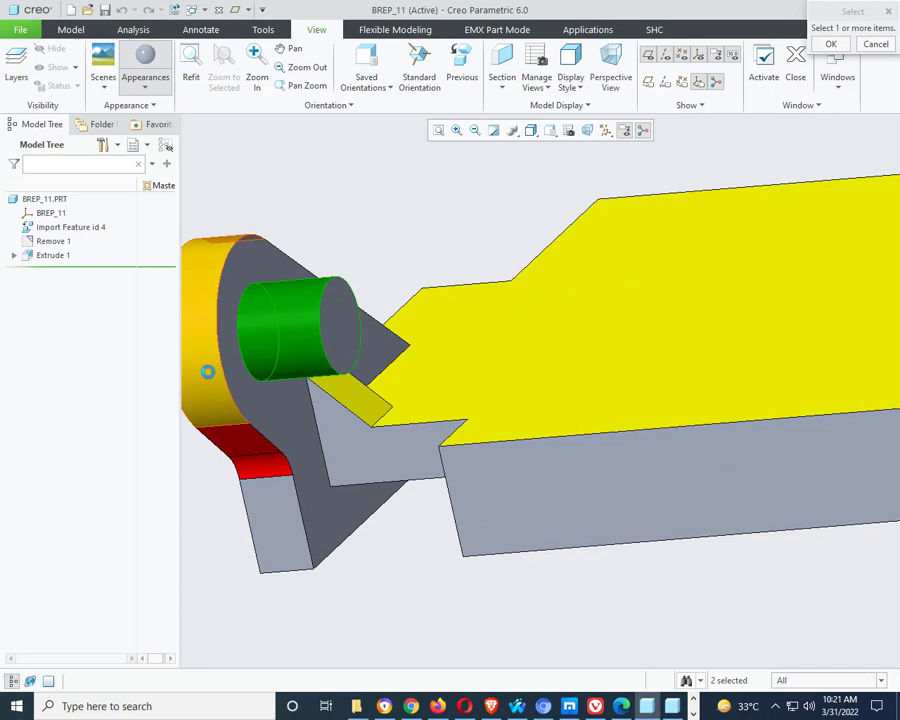
middle_click(353, 250)
scroll(350, 257, "down", 5)
- Choose the model's red appearance and select the far lug's lower edge face below its existing red surfaces
middle_click_drag(660, 250, 414, 364)
scroll(414, 364, "down", 3)
scroll(616, 379, "up", 3)
middle_click_drag(580, 415, 691, 444)
scroll(657, 470, "down", 3)
scroll(441, 356, "up", 5)
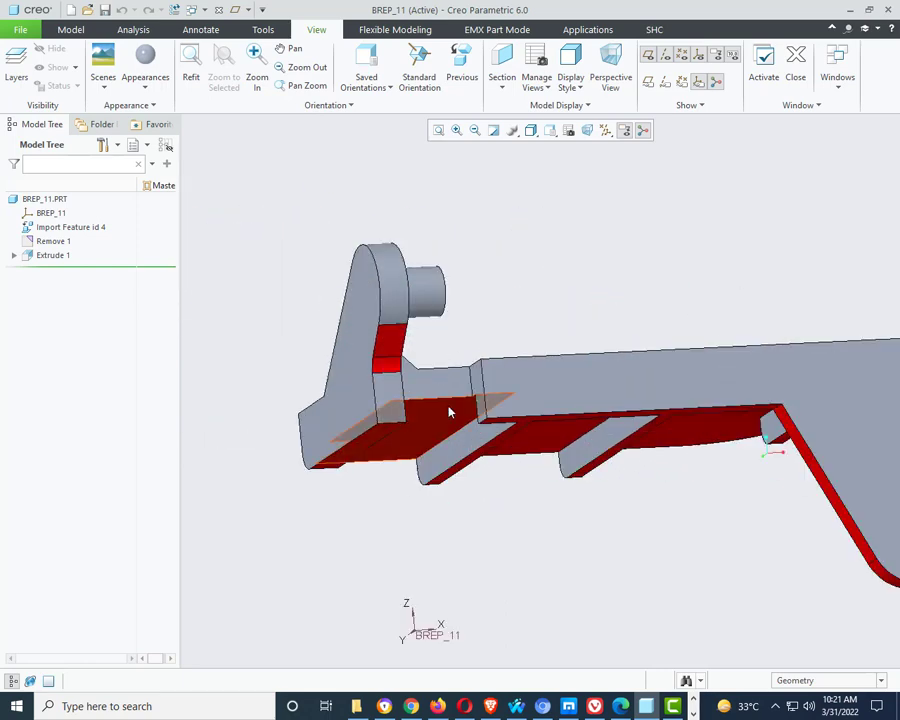
middle_click_drag(450, 412, 383, 482)
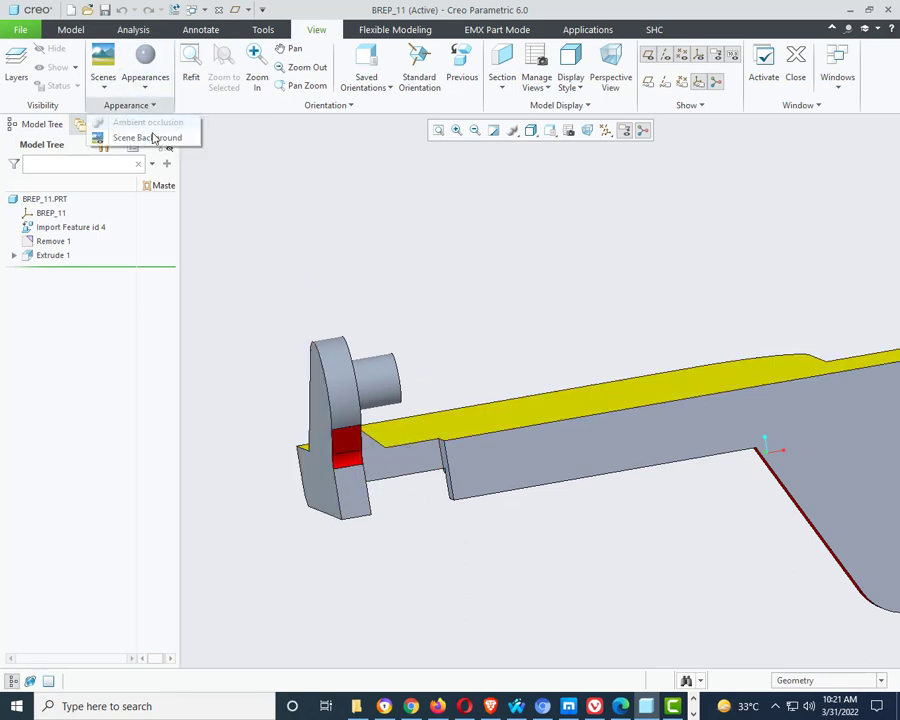
left_click(146, 89)
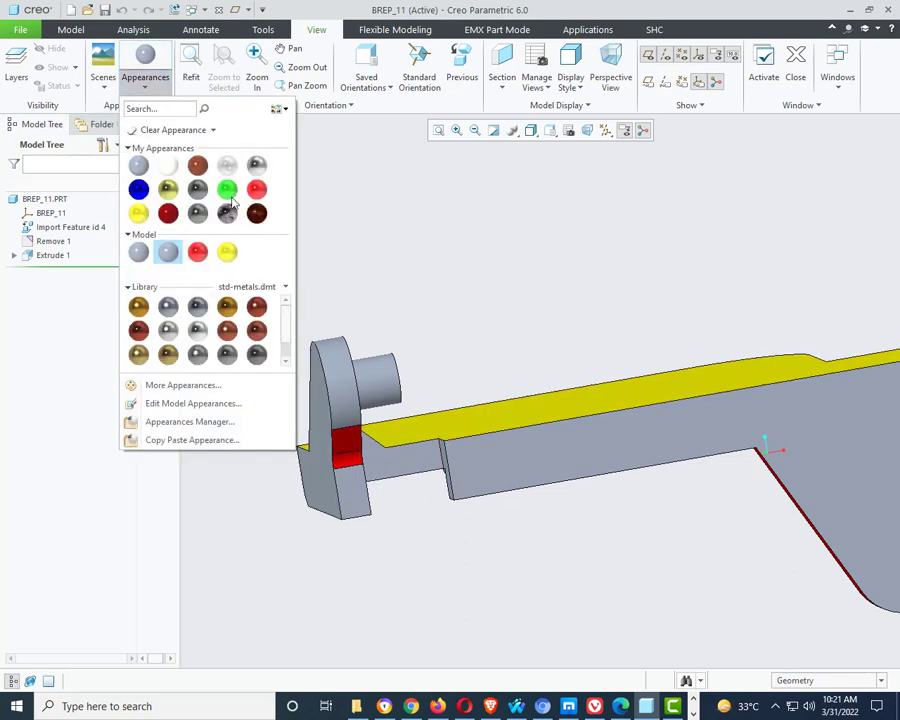
left_click(202, 258)
scroll(370, 487, "up", 1)
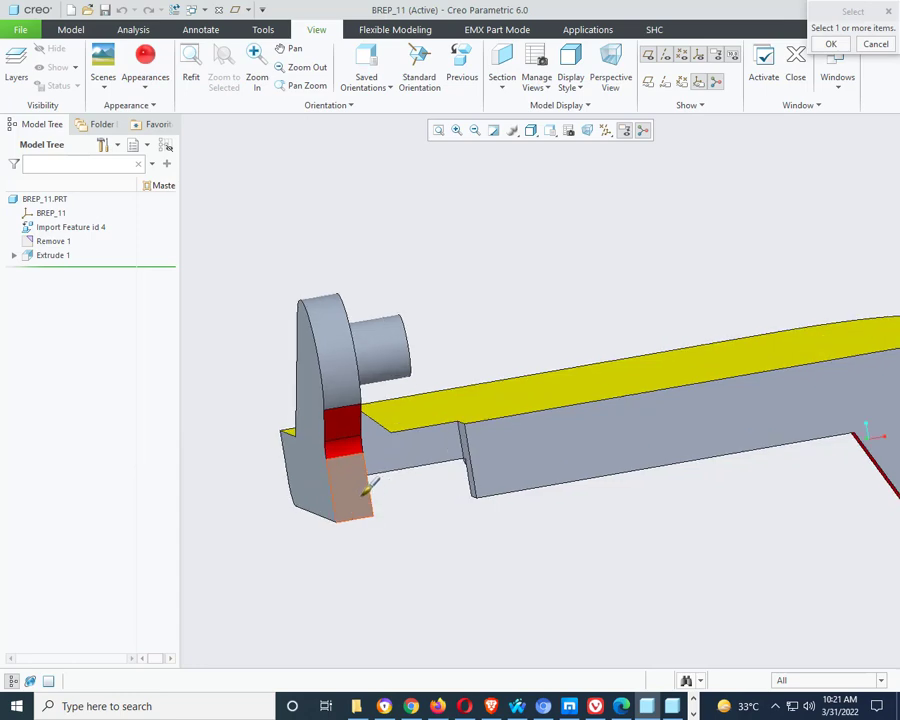
middle_click_drag(368, 470, 336, 458)
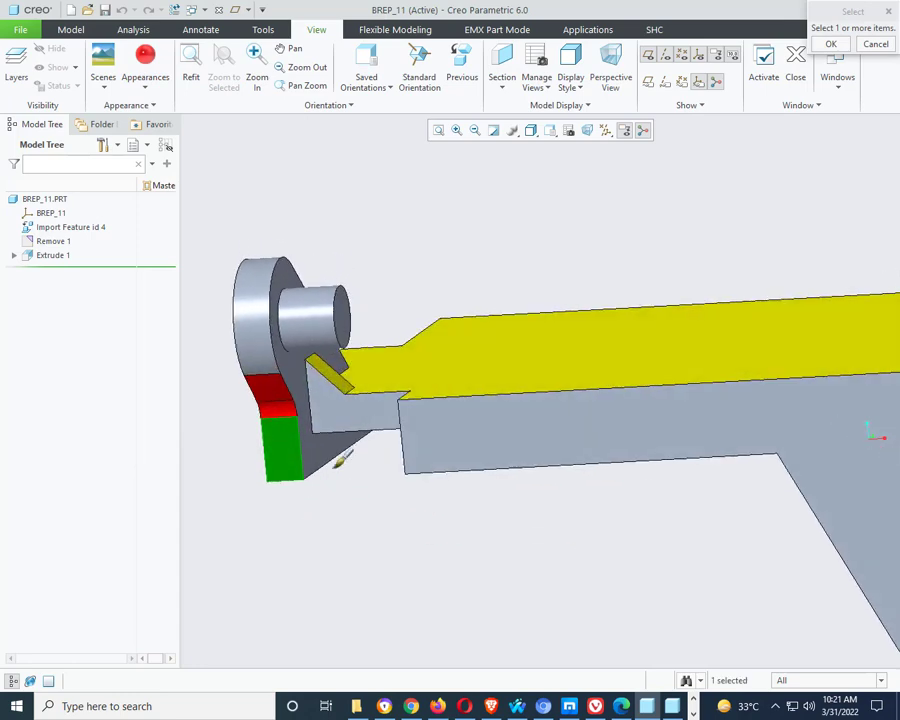
- Add the stepped side face beside the far lug and the plate's long side face to the red selection
scroll(355, 415, "up", 2)
left_click(367, 405, "ctrl")
left_click(538, 450, "ctrl")
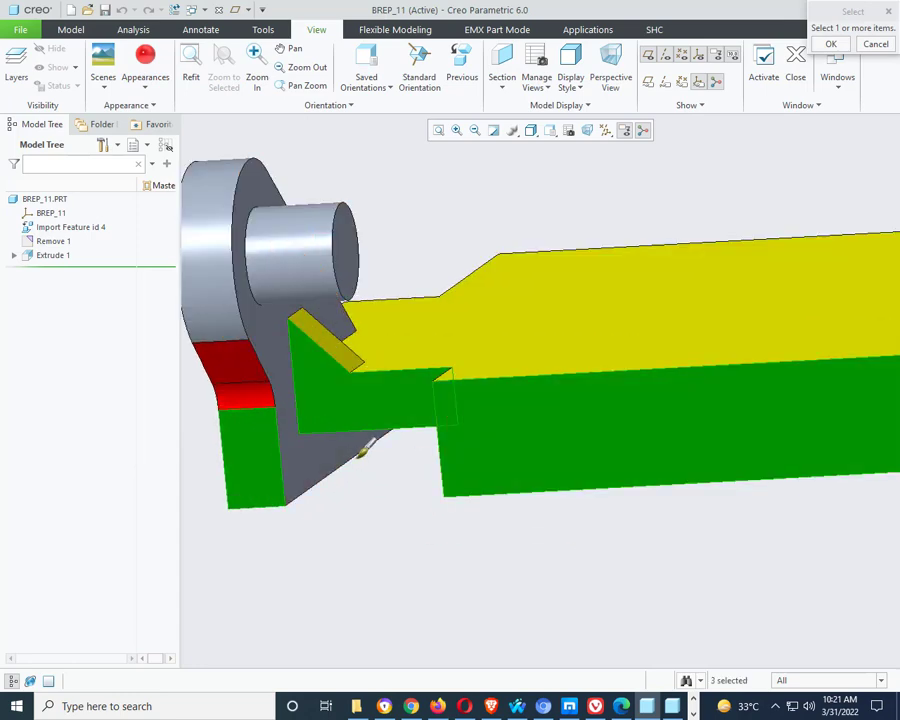
scroll(709, 453, "down", 5)
middle_click_drag(713, 449, 566, 480)
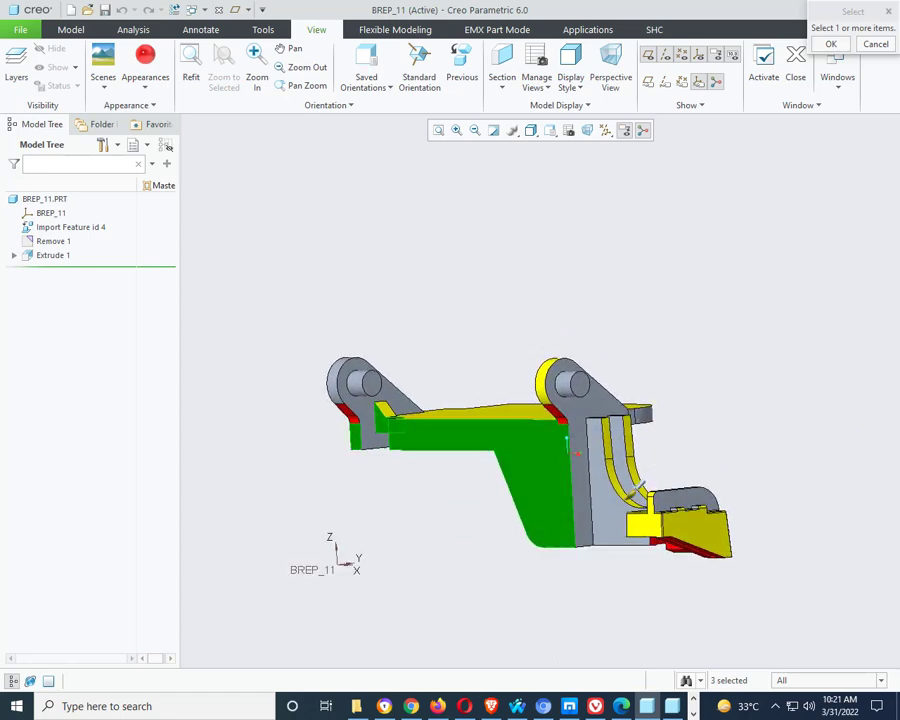
scroll(566, 482, "up", 4)
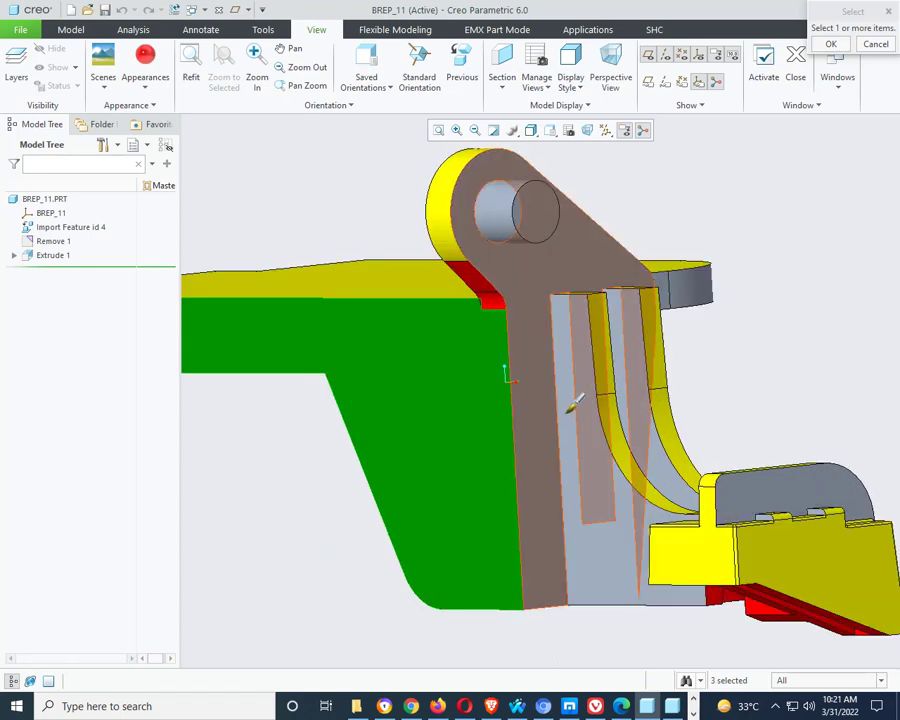
scroll(542, 341, "down", 4)
middle_click_drag(542, 341, 712, 425)
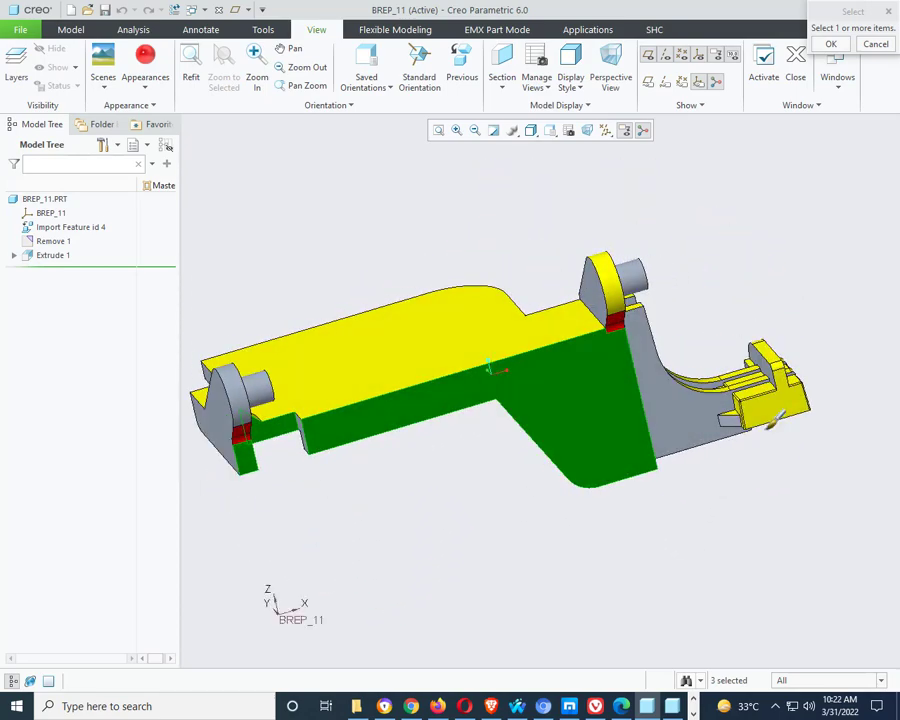
scroll(715, 420, "up", 5)
left_click(684, 426, "ctrl")
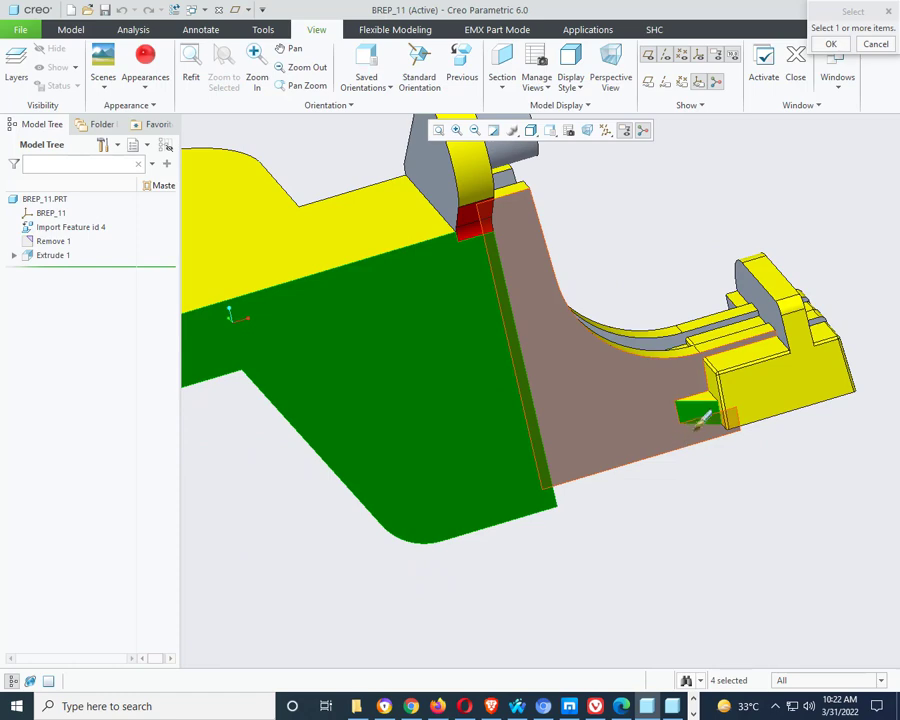
left_click(697, 416, "ctrl")
- Add the straight, angled, curved and long edge faces on the plate's opposite side to the red selection
scroll(693, 470, "down", 5)
mouse_move(693, 470)
middle_mouse_down()
mouse_move(645, 448)
mouse_move(486, 490)
mouse_move(468, 520)
mouse_move(490, 538)
mouse_move(482, 493)
mouse_move(538, 505)
middle_mouse_up()
scroll(455, 318, "up", 3)
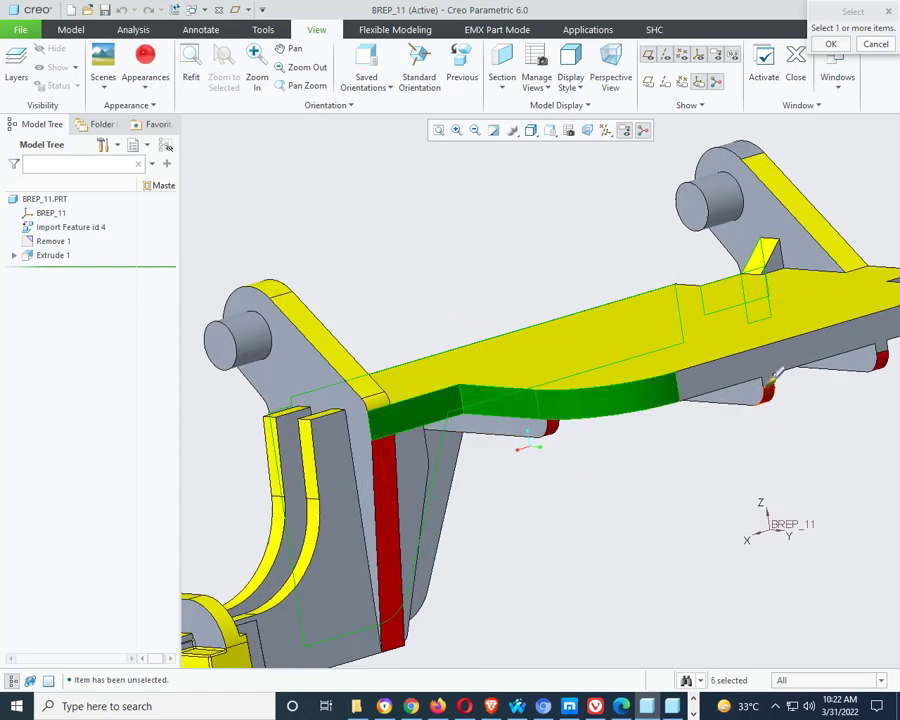
left_click(742, 356, "ctrl")
- Add the plate's notch edge faces next to the far lug and confirm to apply the red appearance
scroll(517, 433, "down", 3)
middle_click_drag(591, 435, 527, 465)
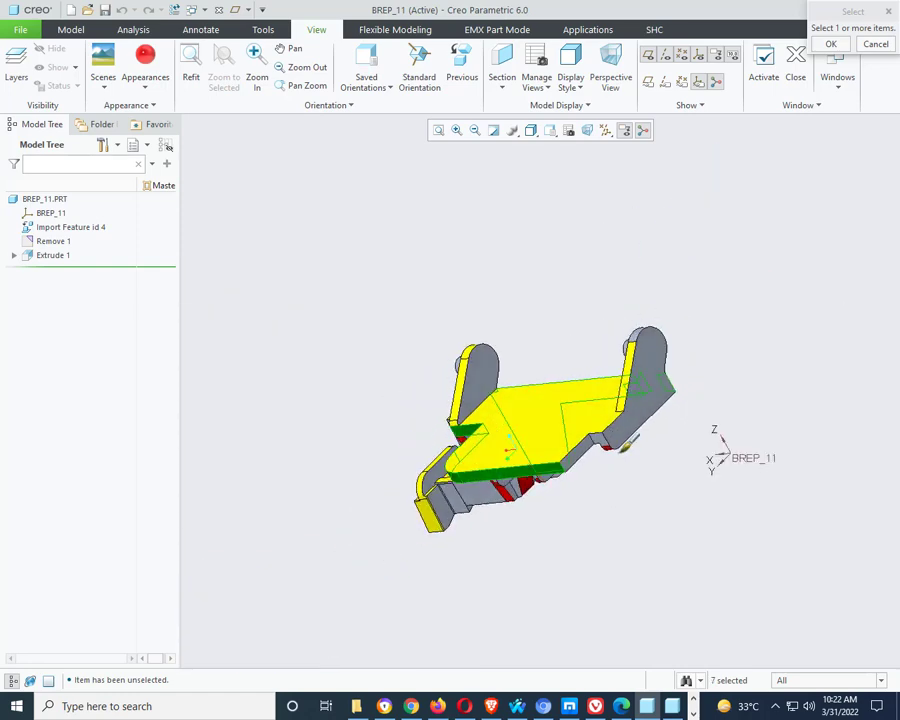
scroll(527, 465, "up", 3)
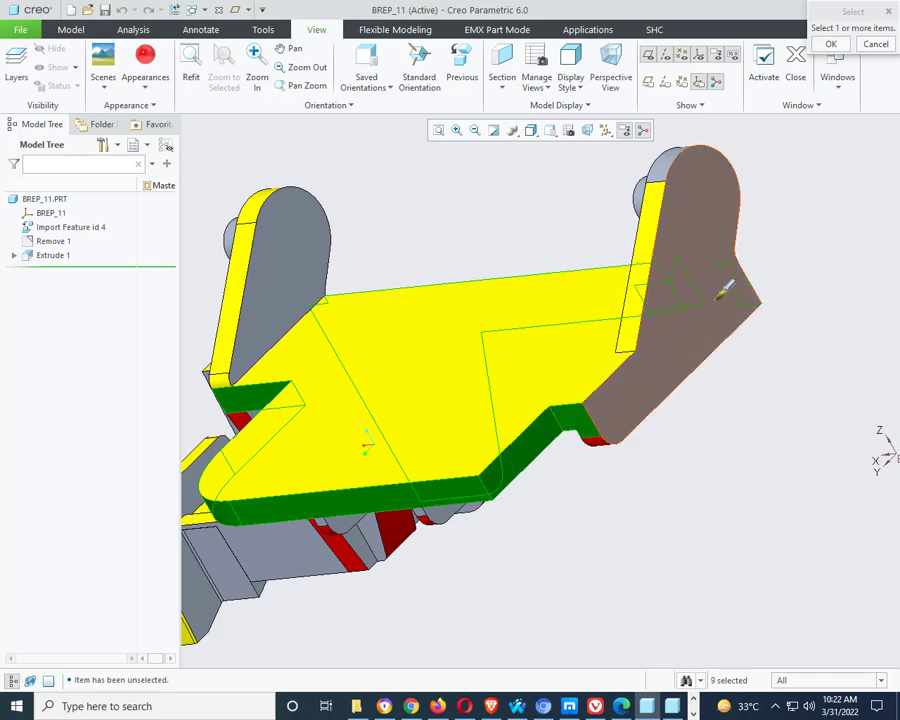
scroll(719, 290, "down", 2)
middle_click_drag(467, 430, 530, 440)
middle_click_drag(287, 530, 369, 508)
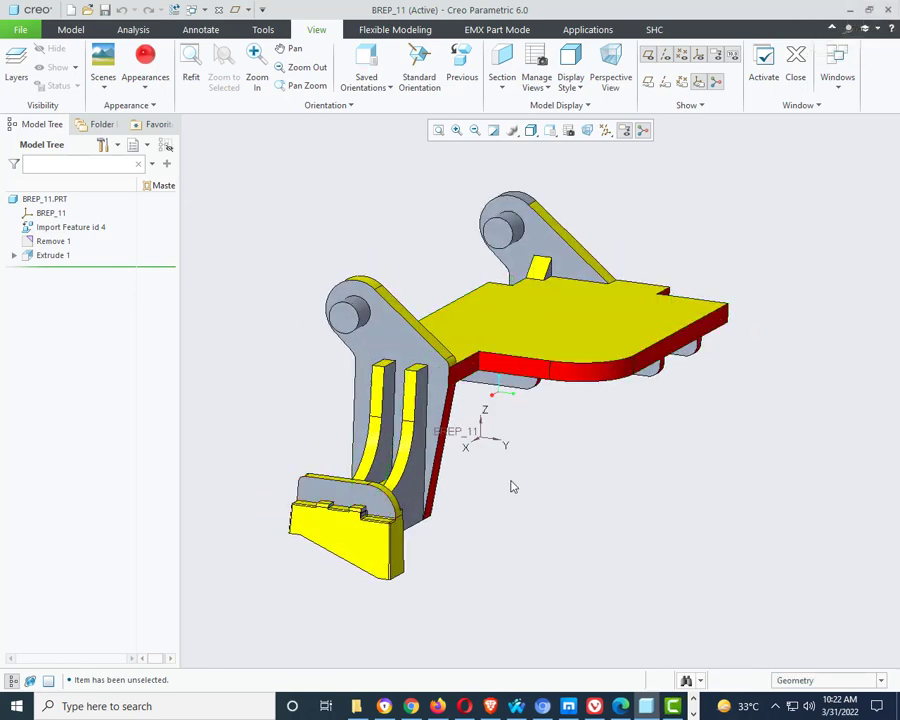
- Choose the yellow appearance and select the arm's outer rib side face and the small block face beside the clip
scroll(511, 487, "up", 3)
middle_click_drag(511, 487, 501, 520)
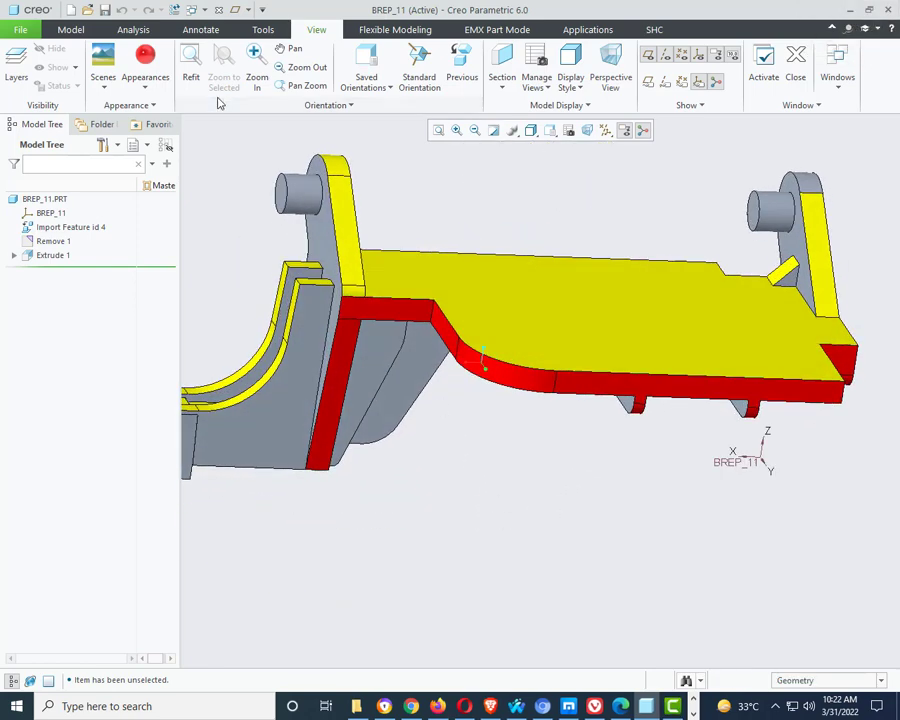
left_click(150, 92)
left_click(139, 215)
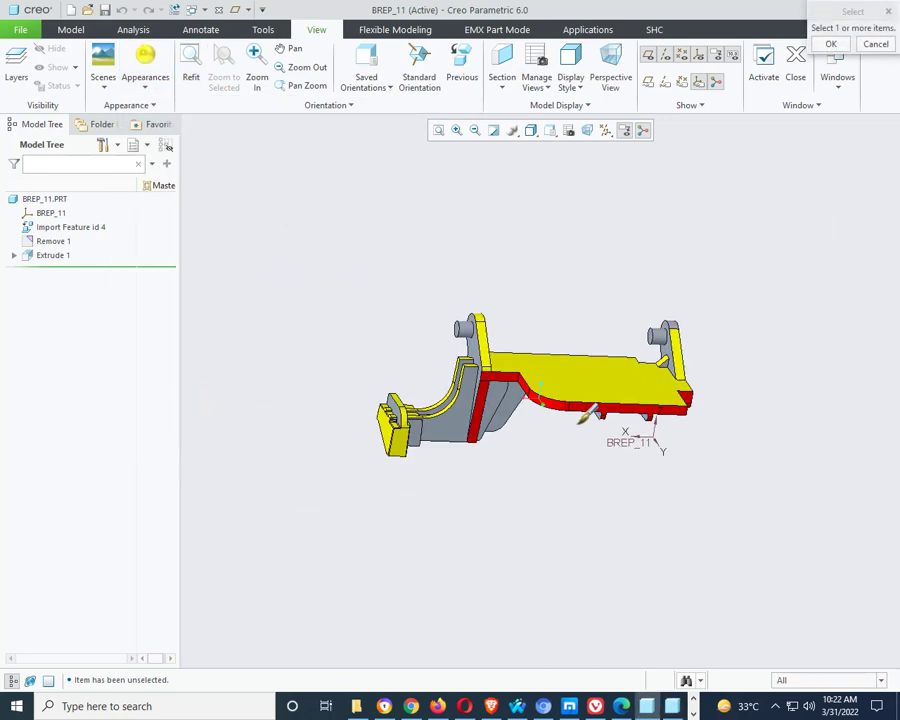
scroll(483, 400, "up", 3)
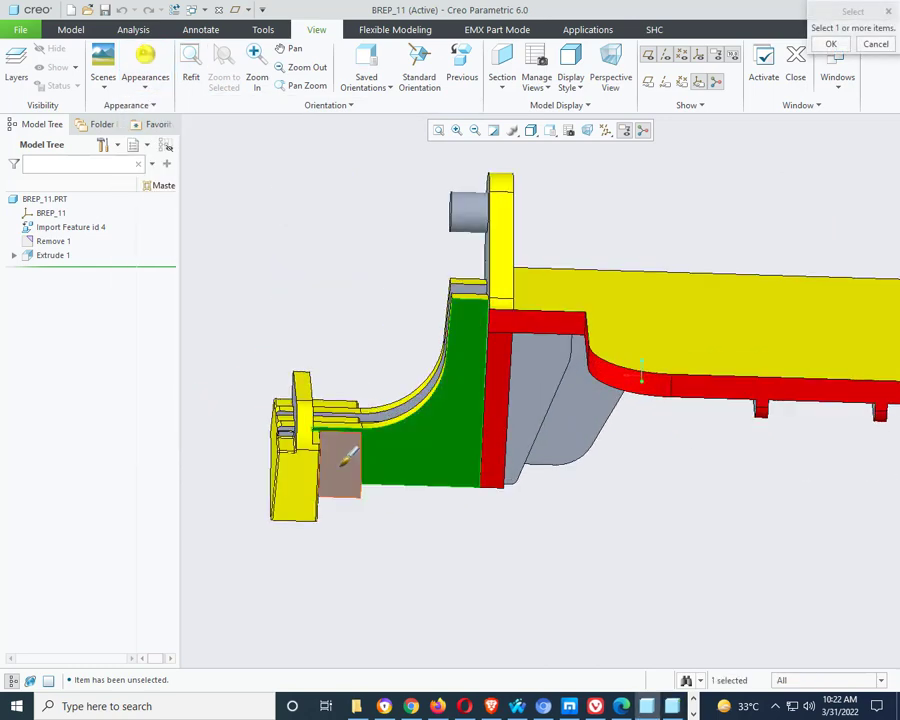
middle_click_drag(430, 478, 641, 374)
- Add the pin-side faces of both curved ribs and the small face near the rib tops to the yellow selection
scroll(743, 494, "up", 5)
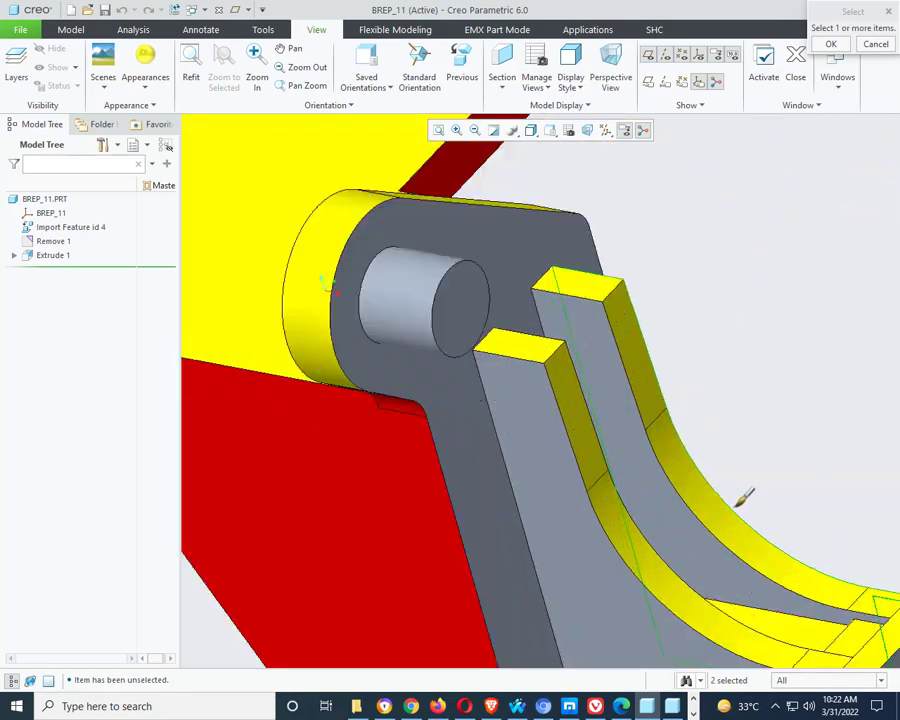
left_click(688, 529, "ctrl")
left_click(598, 548, "ctrl")
scroll(553, 306, "down", 5)
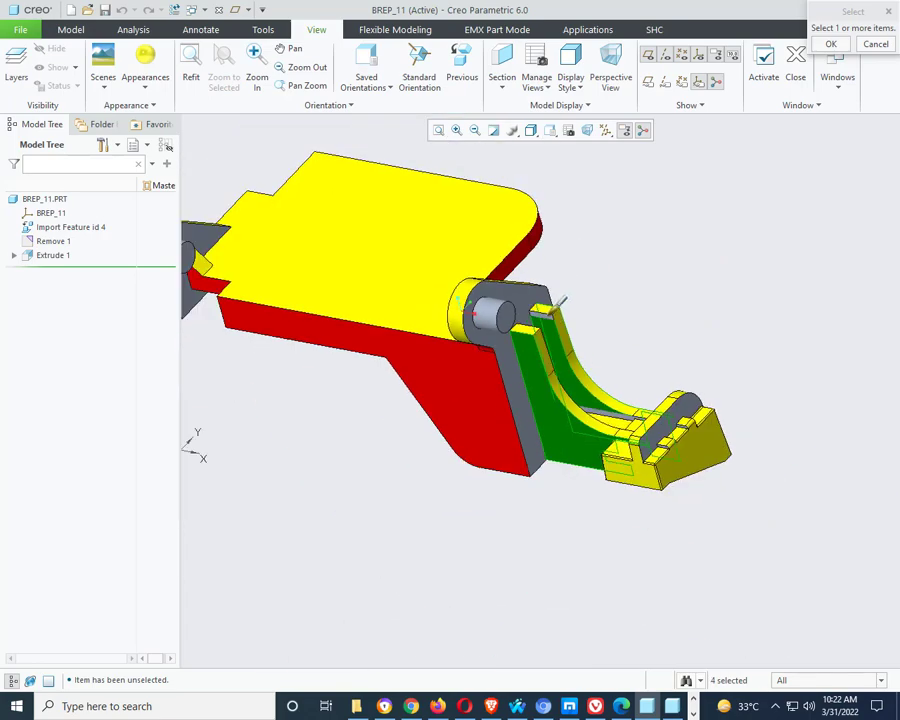
scroll(552, 312, "up", 8)
left_click(611, 344, "ctrl")
- Add the remaining small face at the rib tops and the thin strip between the ribs to the yellow selection
scroll(608, 345, "down", 5)
middle_click_drag(576, 356, 430, 390)
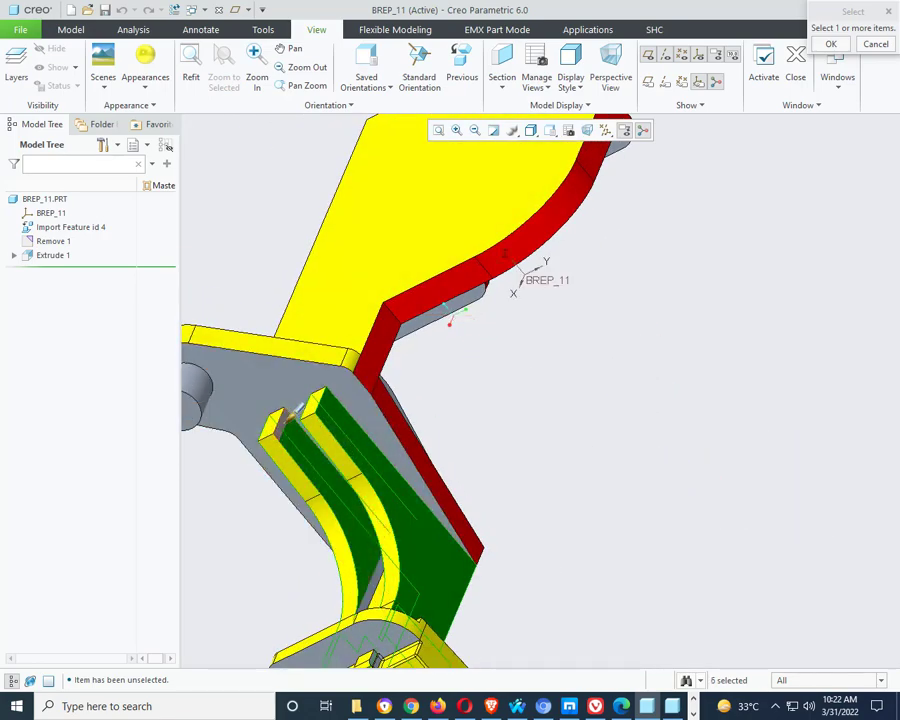
left_click(285, 418, "ctrl")
scroll(300, 415, "down", 5)
scroll(377, 498, "up", 8)
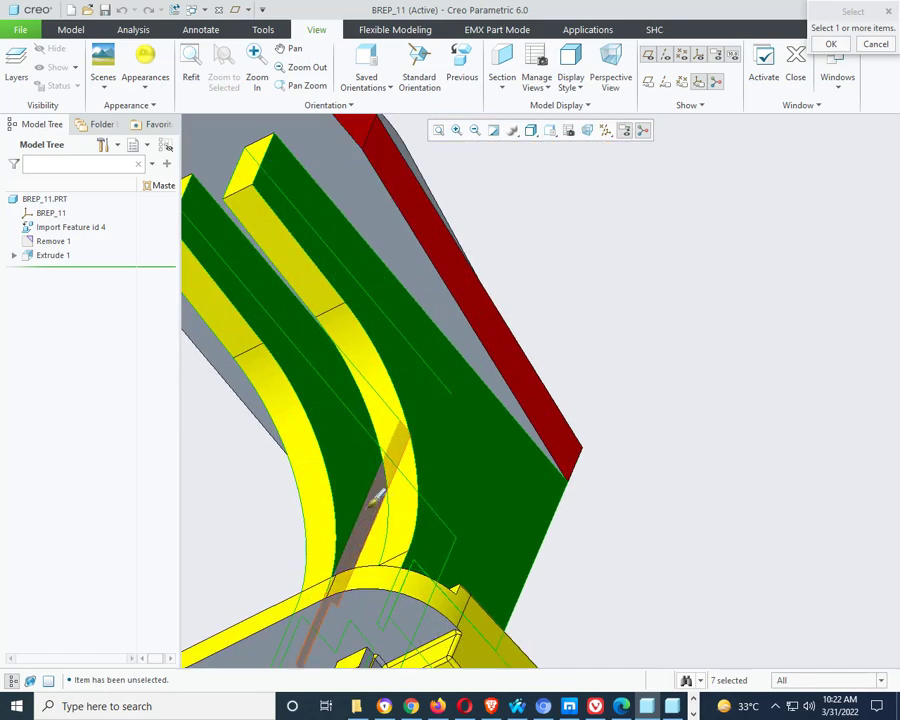
scroll(430, 437, "down", 5)
- Add the thin strip along the rear rib's base and the small wedge's side face beside the clip to the selection
middle_click_drag(317, 315, 400, 330)
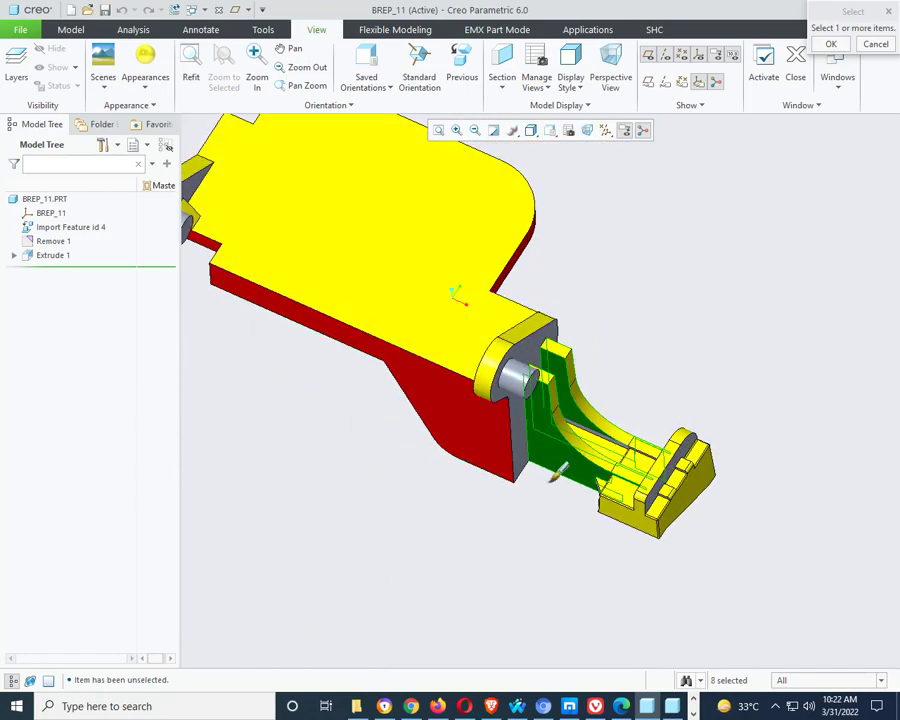
scroll(598, 422, "up", 6)
scroll(600, 420, "up", 3)
left_click(569, 370, "ctrl")
scroll(562, 370, "down", 8)
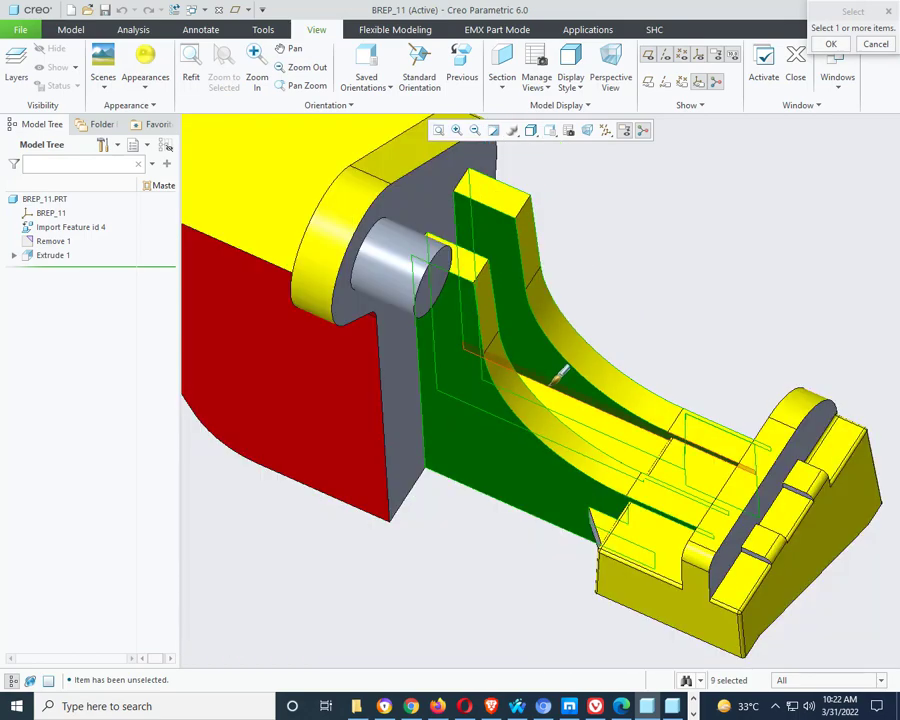
middle_click_drag(526, 399, 577, 391)
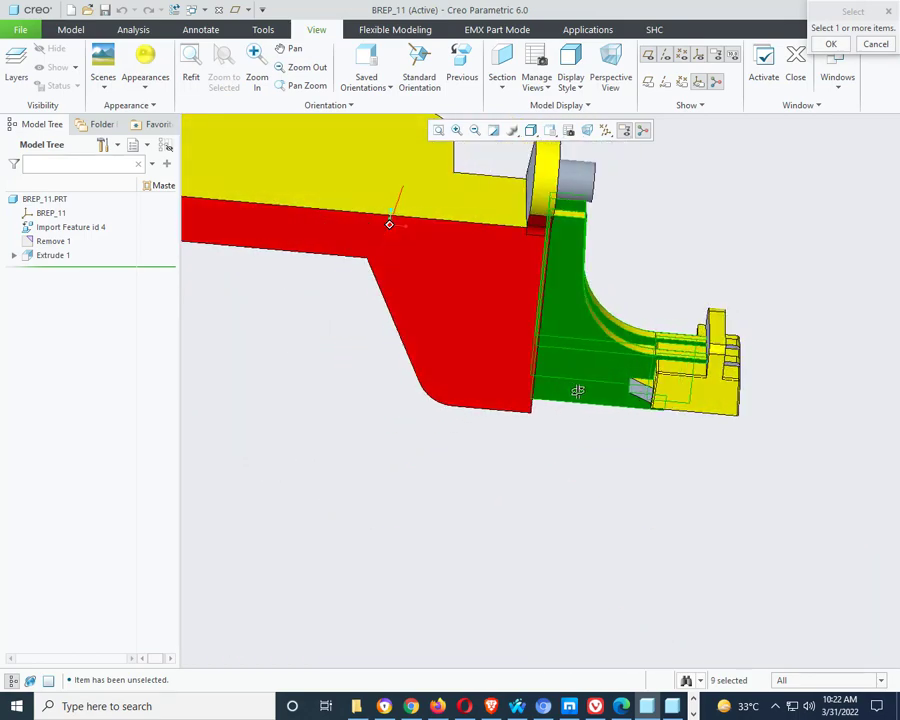
scroll(650, 380, "up", 4)
left_click(581, 413, "ctrl")
scroll(560, 430, "down", 4)
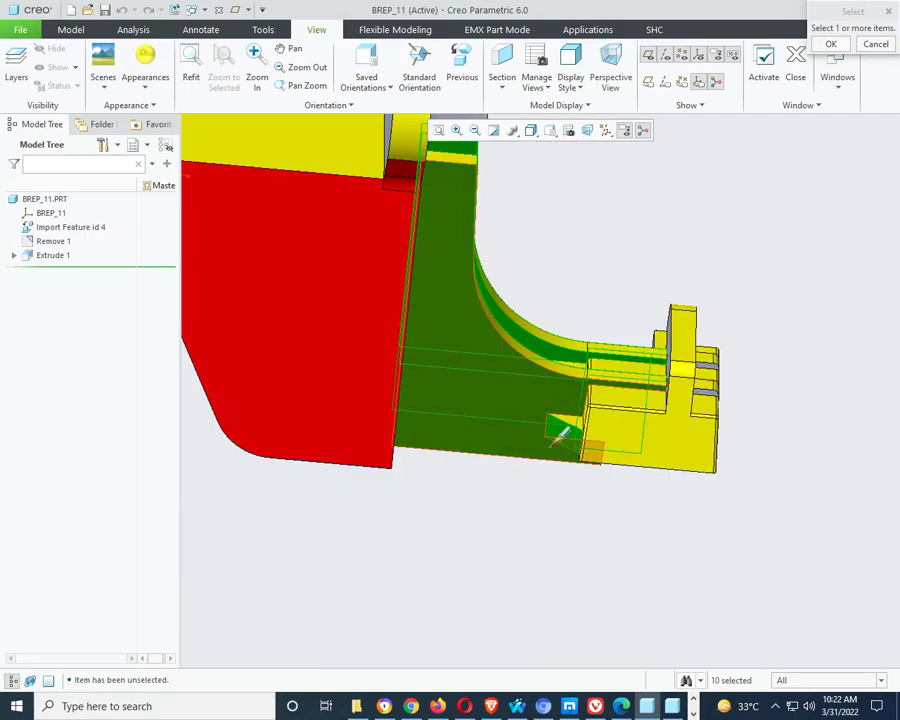
- Add the clip's rounded upright face and the side faces of its small stepped blocks to the yellow selection
middle_click_drag(631, 436, 482, 462)
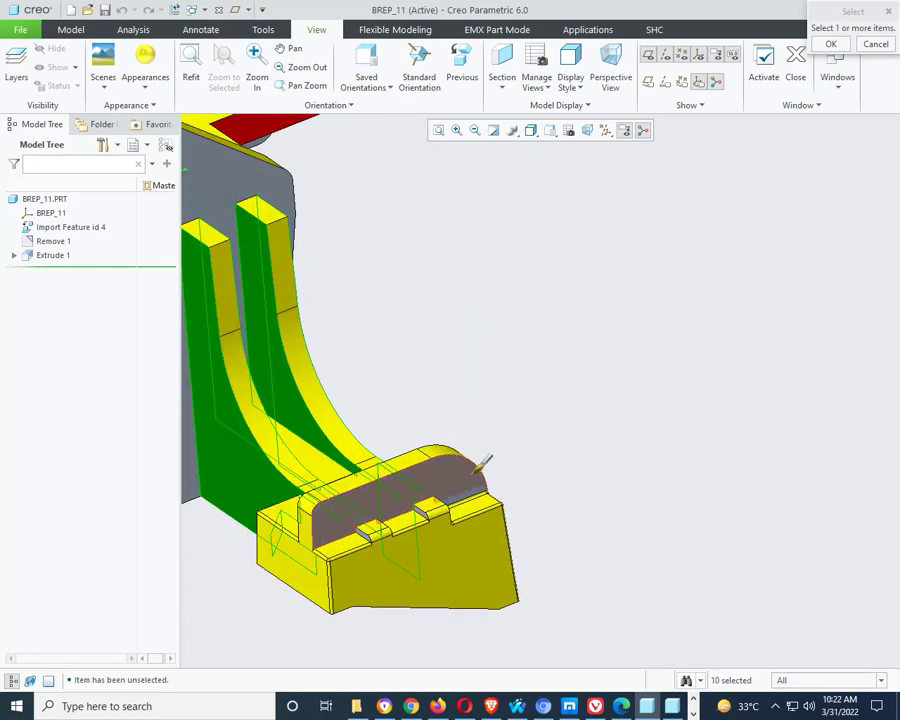
scroll(480, 480, "up", 4)
left_click(478, 466, "ctrl")
scroll(478, 466, "down", 4)
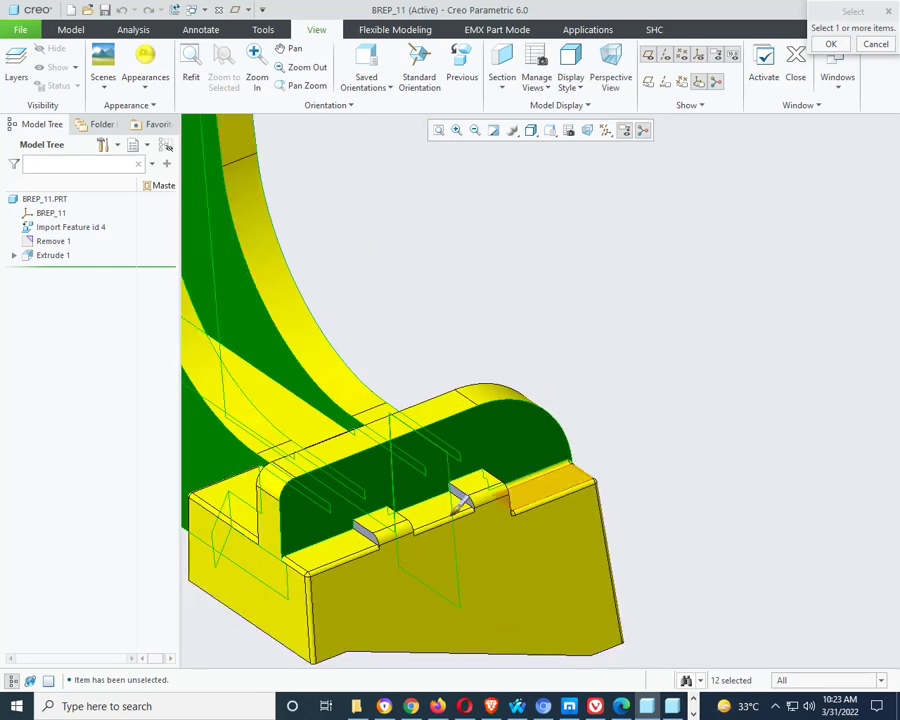
scroll(505, 468, "up", 4)
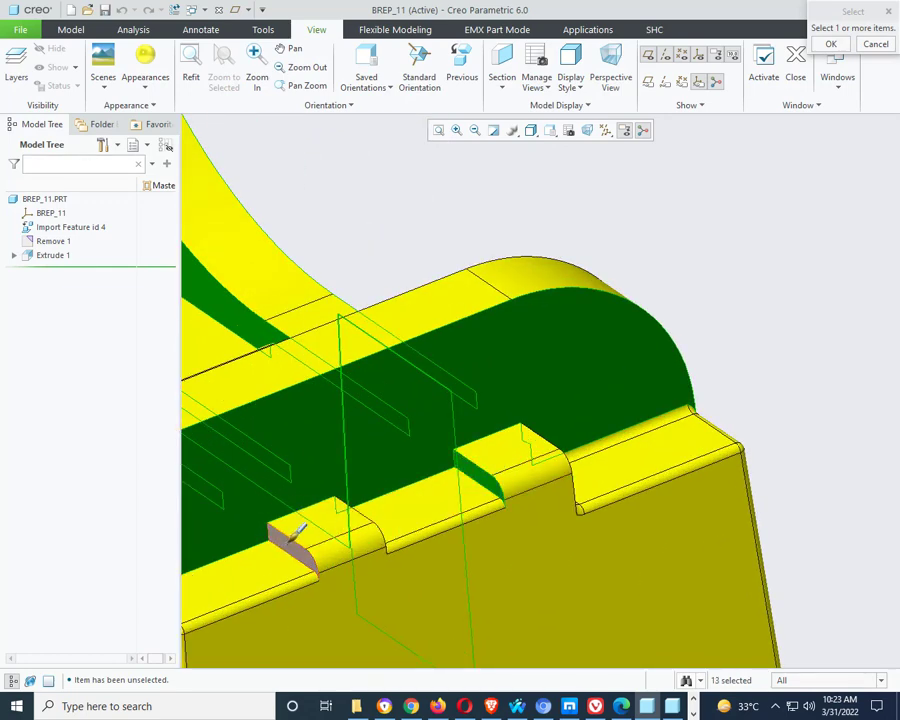
scroll(706, 452, "down", 4)
middle_click_drag(699, 430, 632, 440)
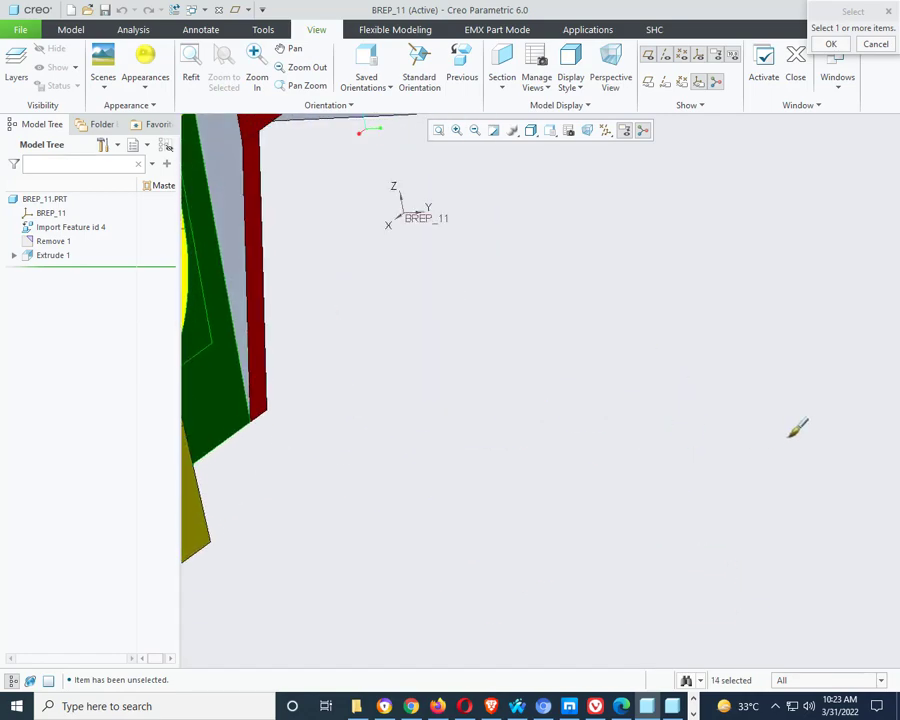
- Add the side faces and rounded corner face of the clip's stepped block to the selection and apply yellow
scroll(790, 437, "down", 4)
middle_click_drag(754, 452, 531, 451)
scroll(455, 555, "up", 6)
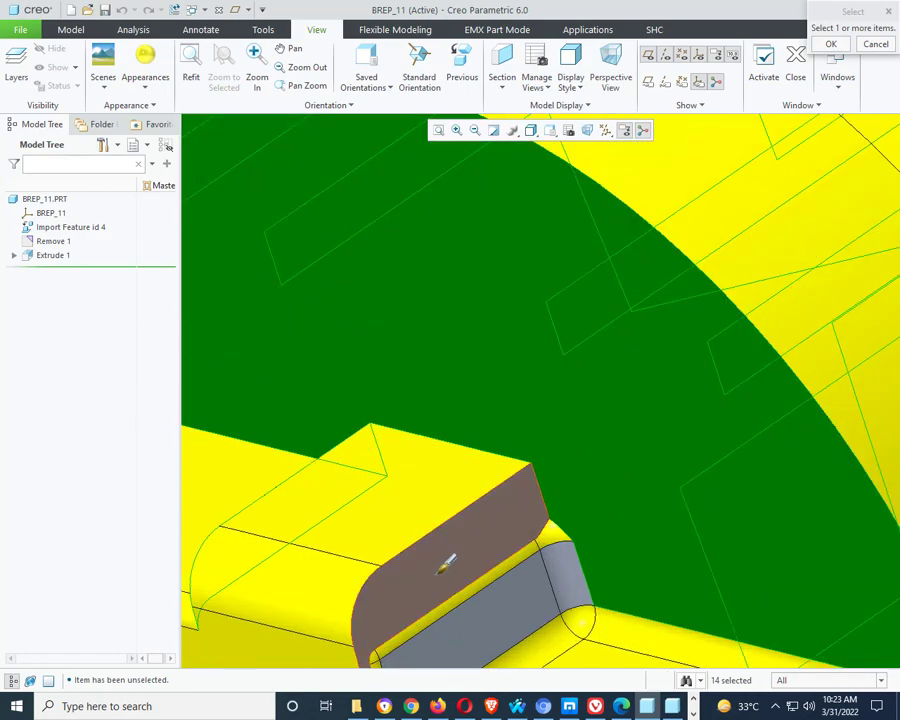
left_click(446, 563, "ctrl")
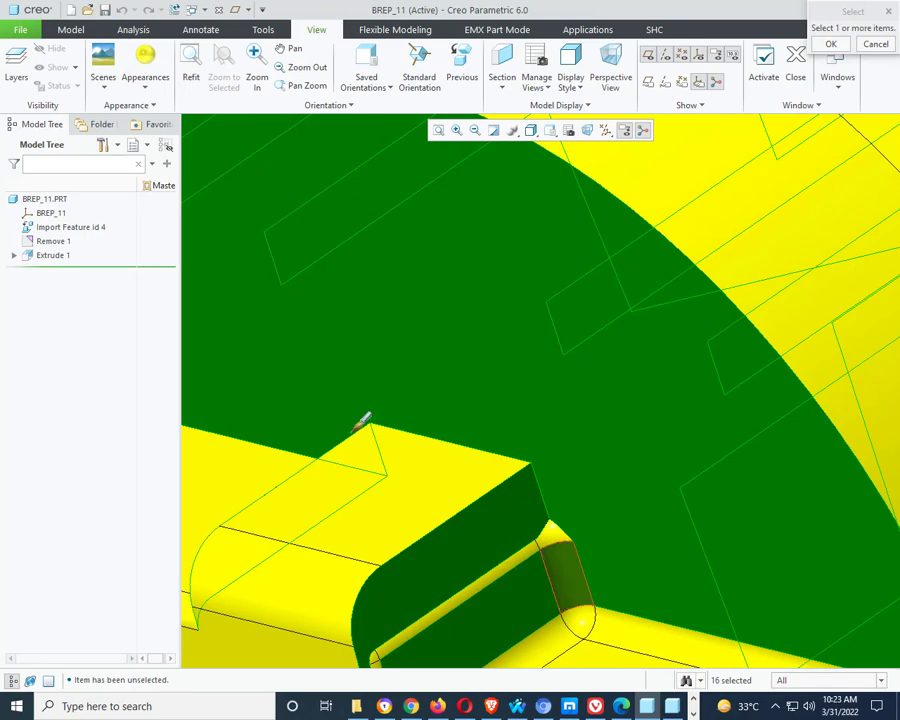
left_click(362, 422, "ctrl")
scroll(370, 423, "down", 3)
scroll(412, 467, "down", 5)
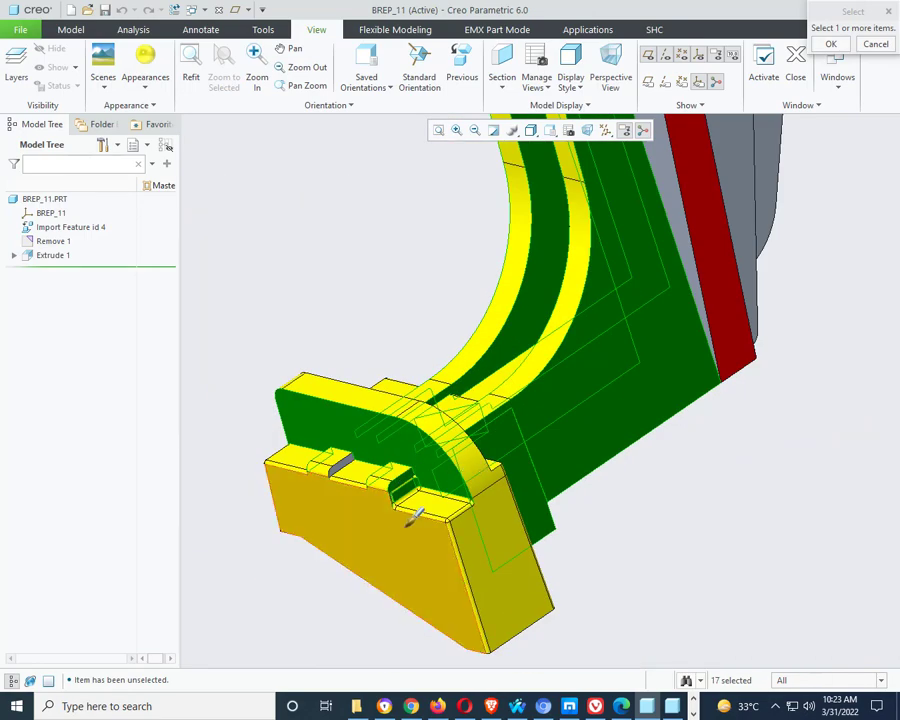
scroll(408, 517, "up", 2)
middle_click(571, 521)
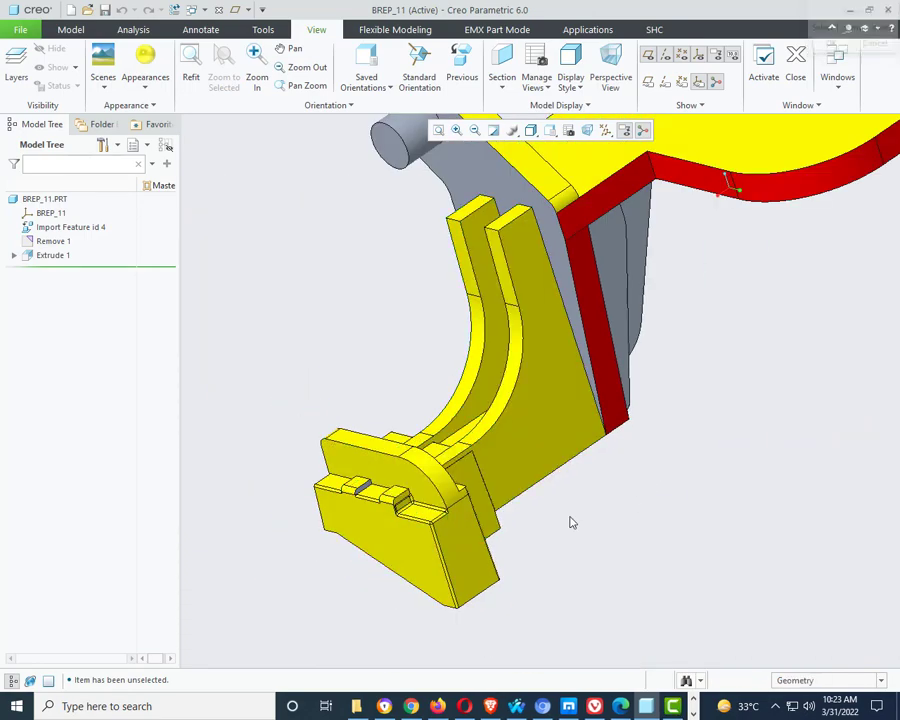
- Start painting with the red appearance, selecting the same-facing sides of the cross ribs and the small end wall face on the ribbed side
middle_click_drag(514, 510, 608, 531)
scroll(536, 538, "up", 4)
scroll(715, 418, "down", 3)
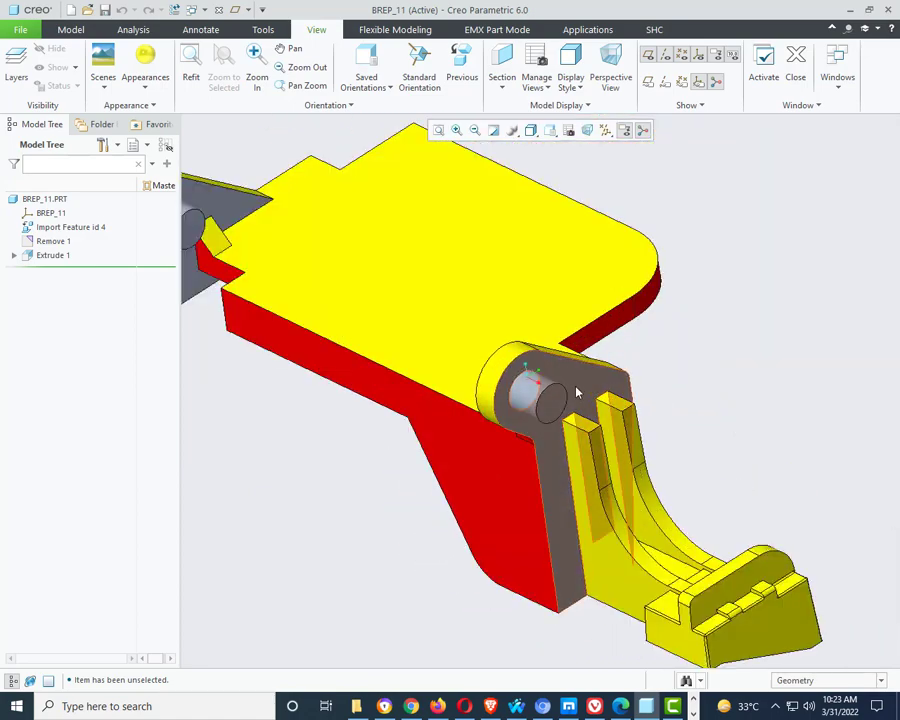
scroll(548, 421, "down", 2)
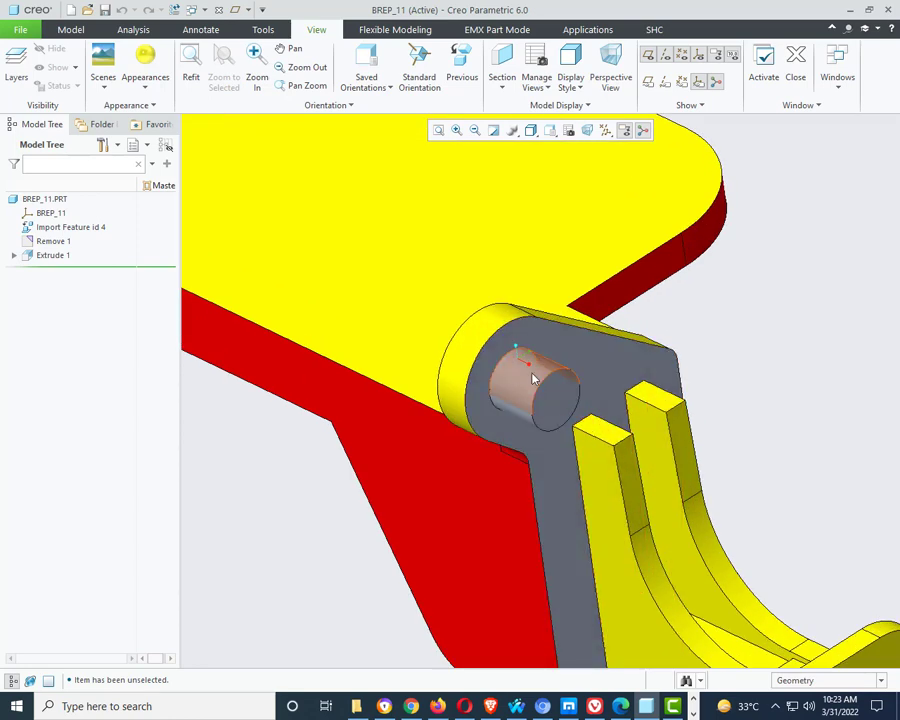
scroll(540, 388, "up", 5)
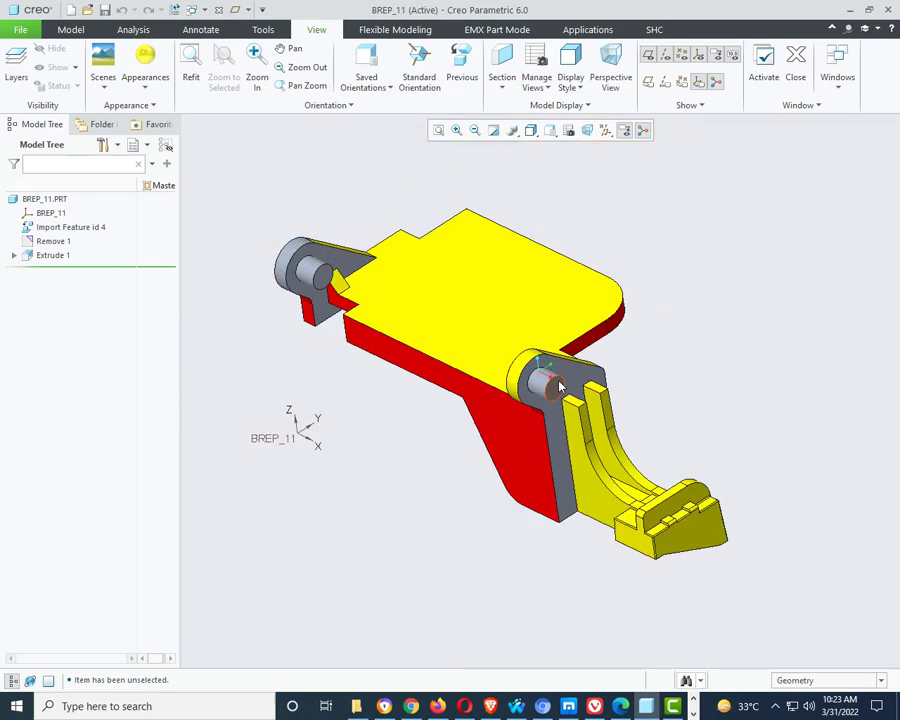
middle_click_drag(588, 383, 528, 444)
middle_click_drag(437, 440, 453, 345)
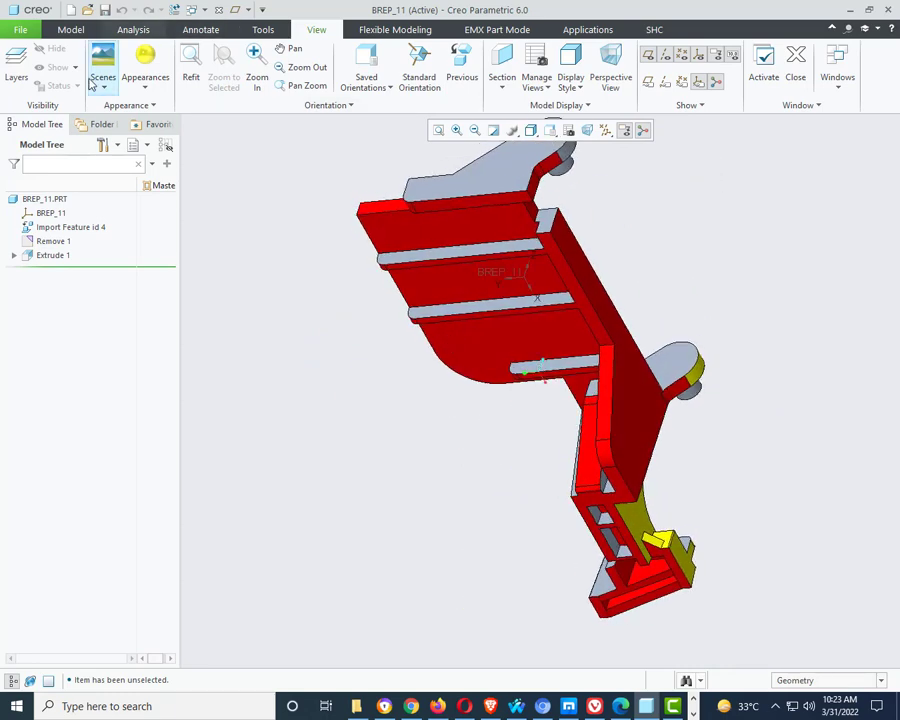
left_click(145, 80)
left_click(257, 189)
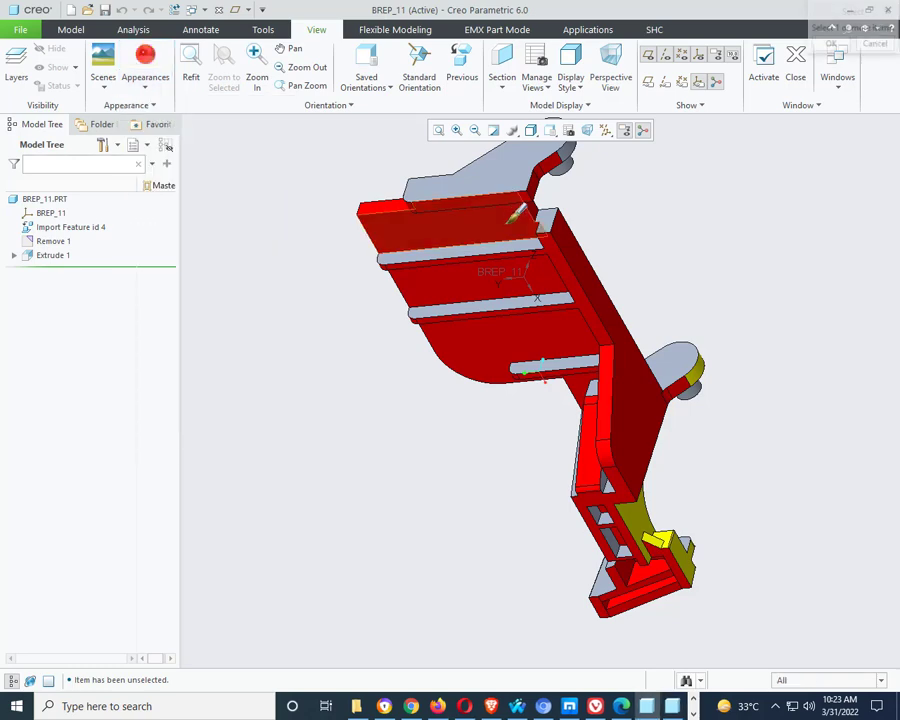
scroll(601, 226, "down", 3)
left_click(581, 372, "ctrl")
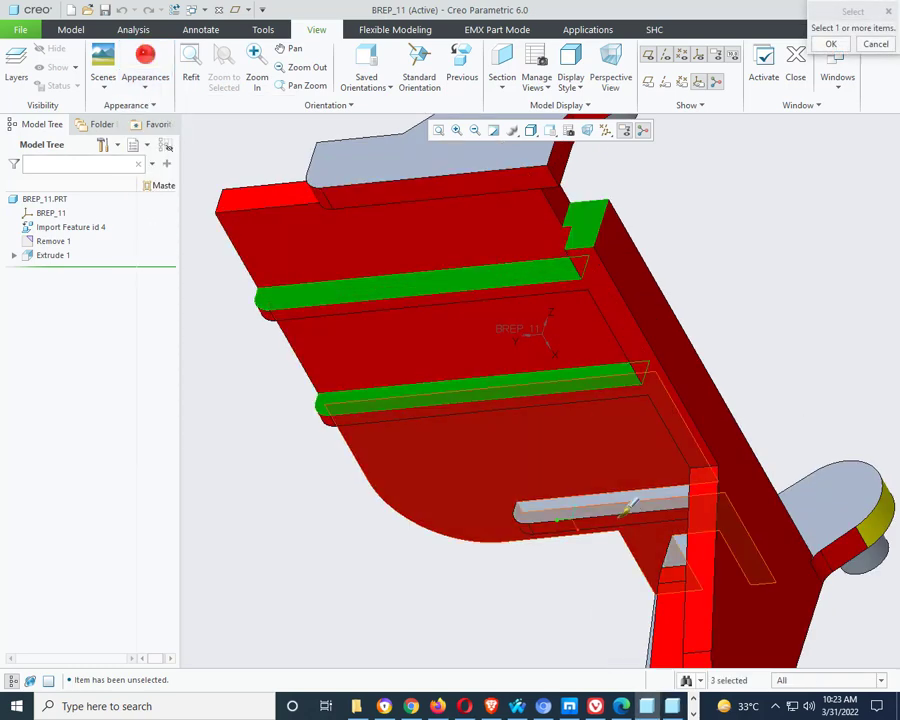
- Add the opposite side face and the small flat end face of the short cross rib to the red selection
scroll(525, 443, "up", 5)
middle_click_drag(557, 447, 620, 347)
scroll(630, 487, "down", 4)
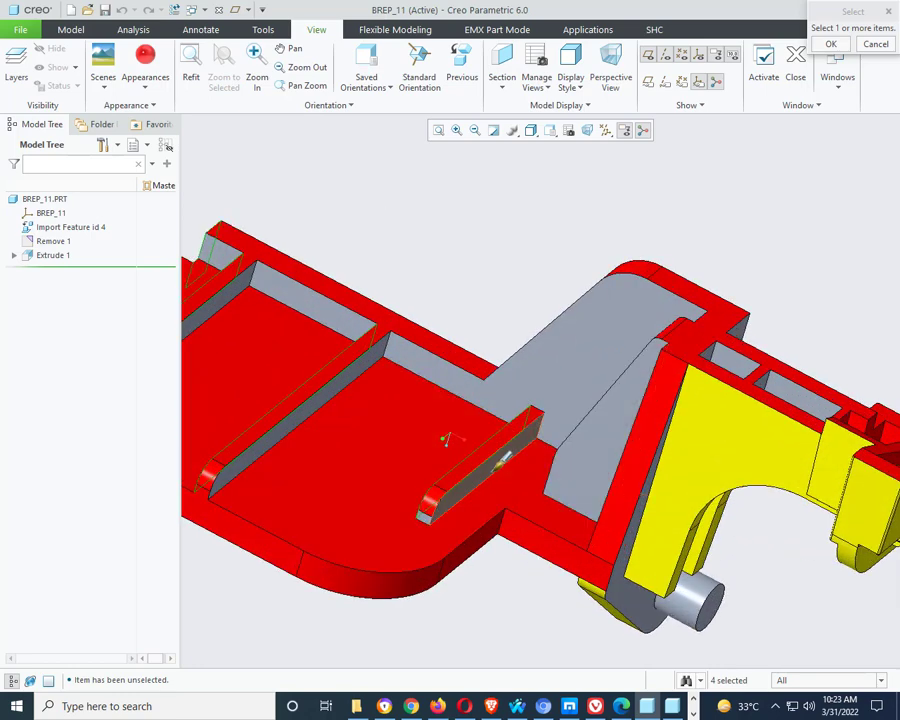
scroll(418, 510, "down", 6)
left_click(506, 364, "ctrl")
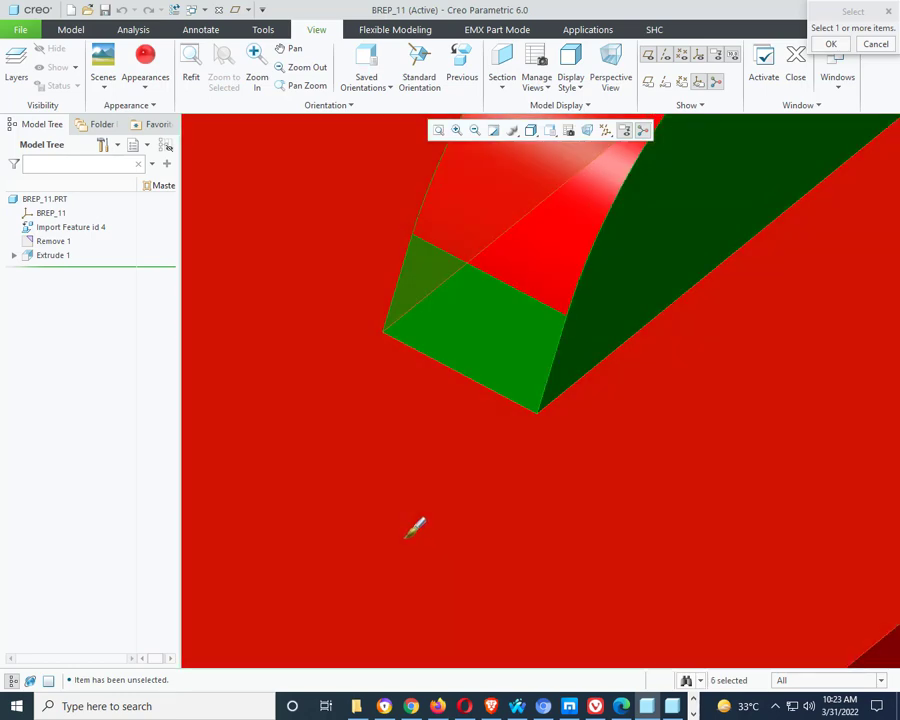
- Add the pocket faces around the sloped rib and the inner side-wall faces between the cross ribs to the red selection
scroll(416, 526, "up", 5)
middle_click_drag(563, 478, 605, 496)
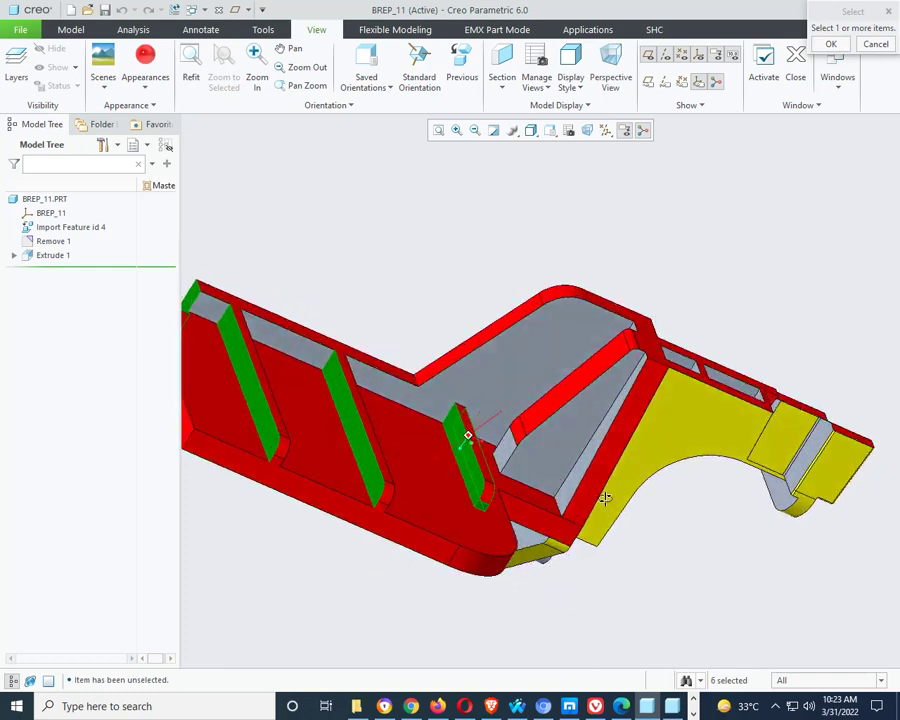
left_click(536, 418, "ctrl")
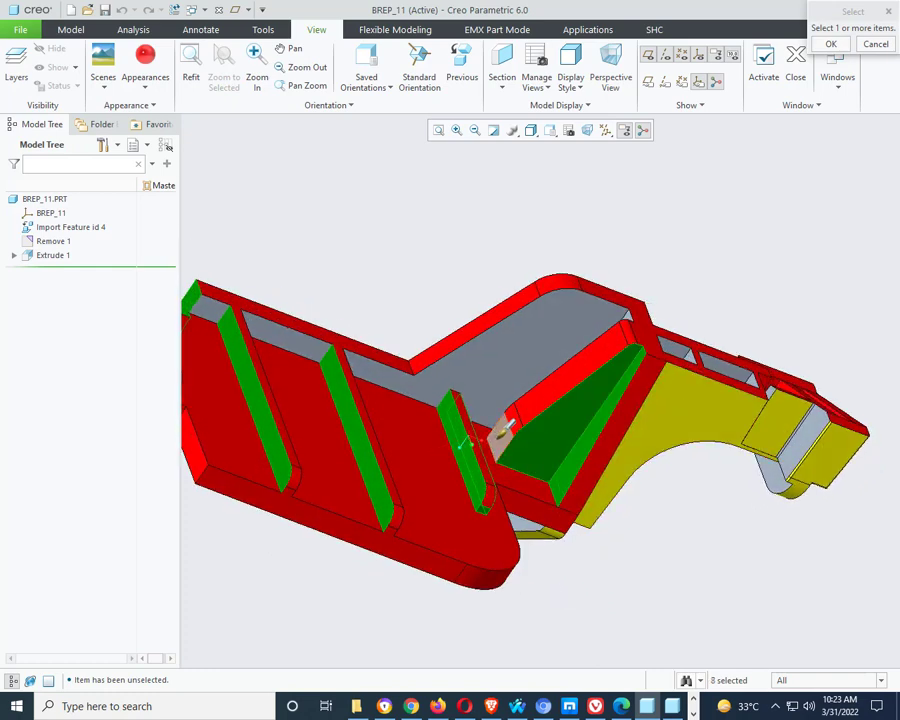
left_click(366, 370, "ctrl")
left_click(307, 342, "ctrl")
left_click(213, 313, "ctrl")
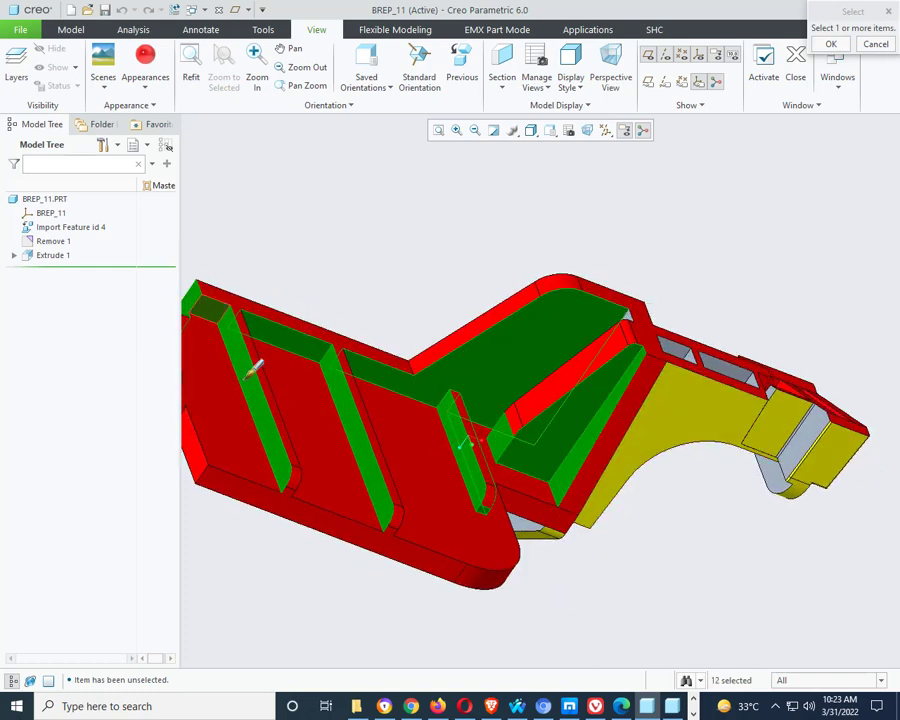
- Add the remaining grey inner faces beside the sloped rib in the pocket to the red selection
scroll(255, 368, "down", 3)
middle_click_drag(300, 474, 398, 482)
scroll(489, 624, "up", 6)
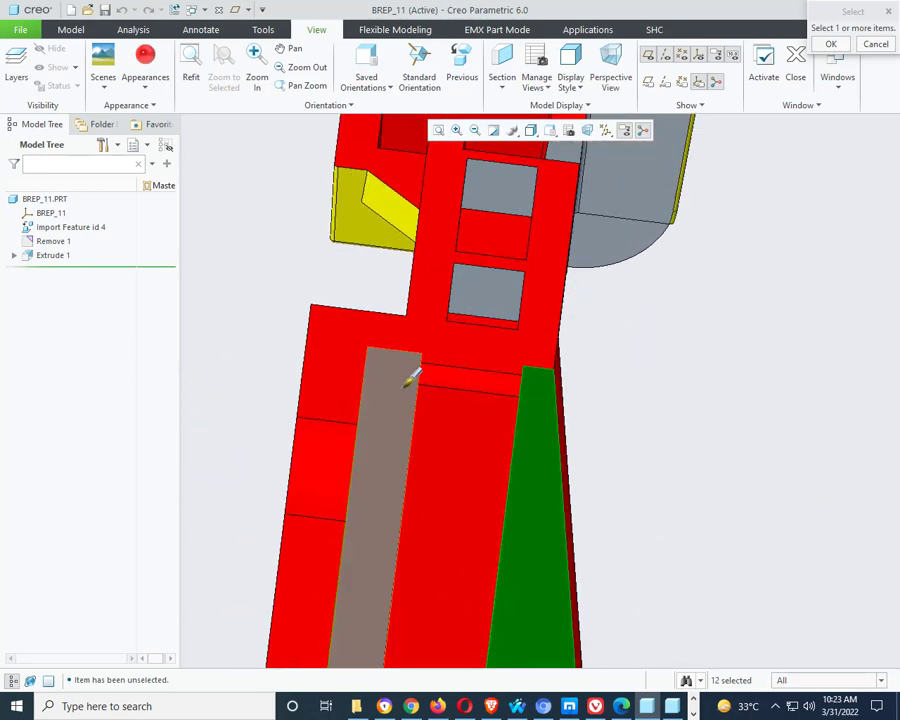
left_click(398, 382, "ctrl")
scroll(405, 400, "down", 5)
middle_click_drag(409, 409, 420, 426)
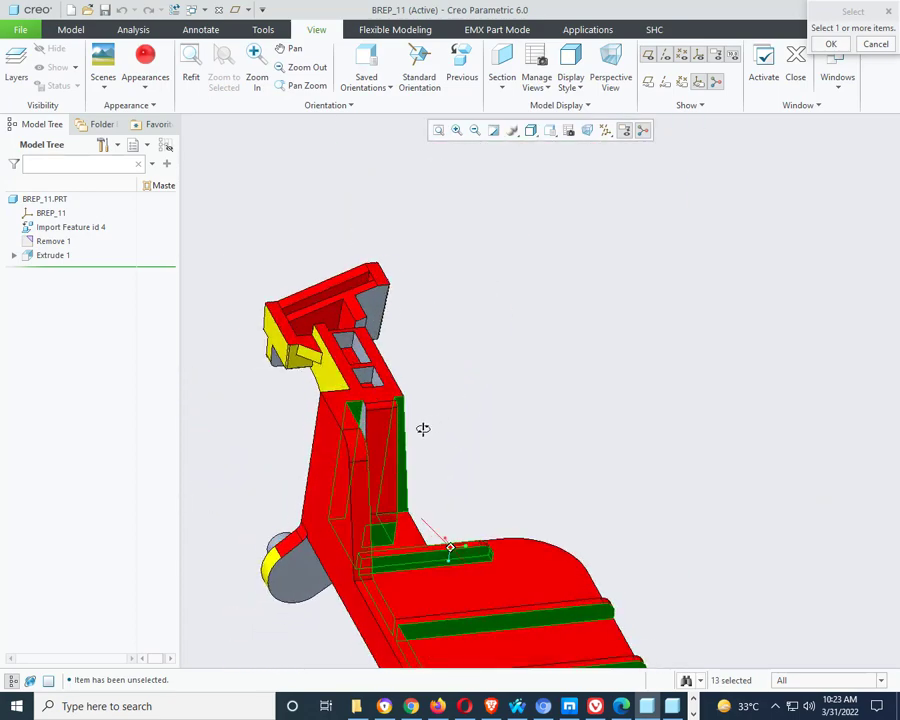
scroll(400, 420, "up", 2)
scroll(368, 427, "up", 2)
left_click(367, 438, "ctrl")
- Add one long wall and the clip-side end wall of the arm's larger rectangular recess to the red selection
scroll(515, 384, "down", 5)
middle_click_drag(518, 382, 500, 330)
scroll(512, 300, "up", 6)
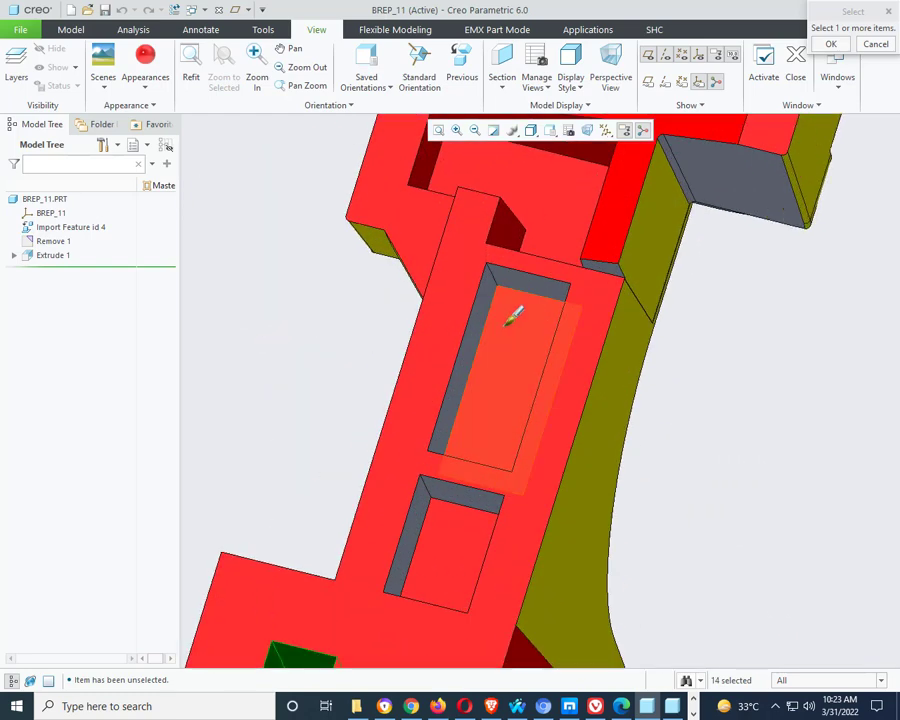
scroll(514, 257, "up", 2)
left_click(482, 287, "ctrl")
left_click(480, 292, "ctrl")
scroll(474, 317, "down", 5)
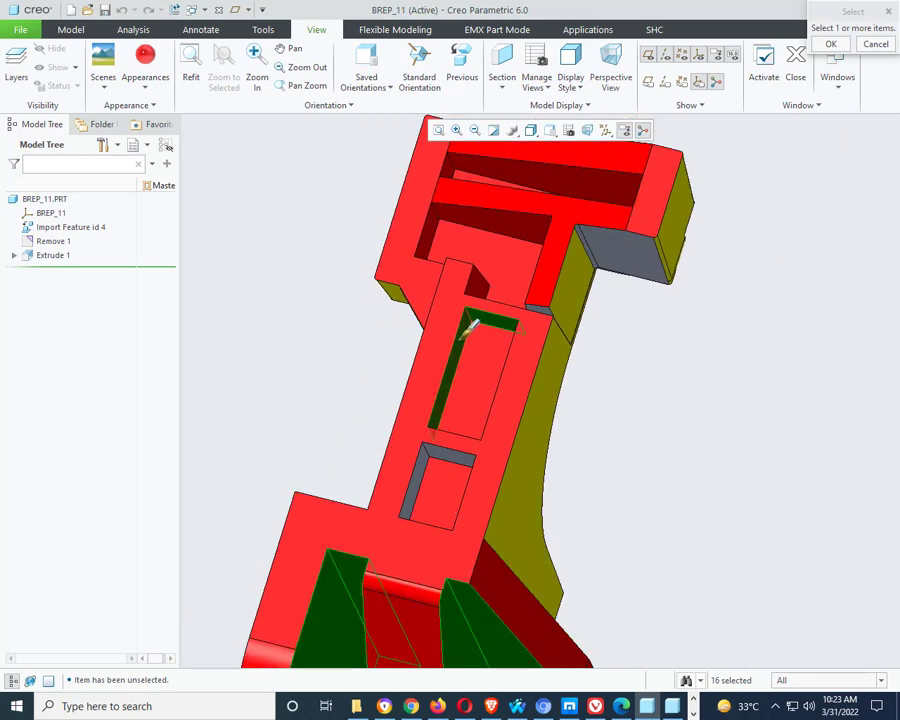
- Add the larger recess's other long wall and two inner walls of the smaller recess to the red selection
middle_click_drag(474, 317, 489, 334)
scroll(489, 334, "up", 4)
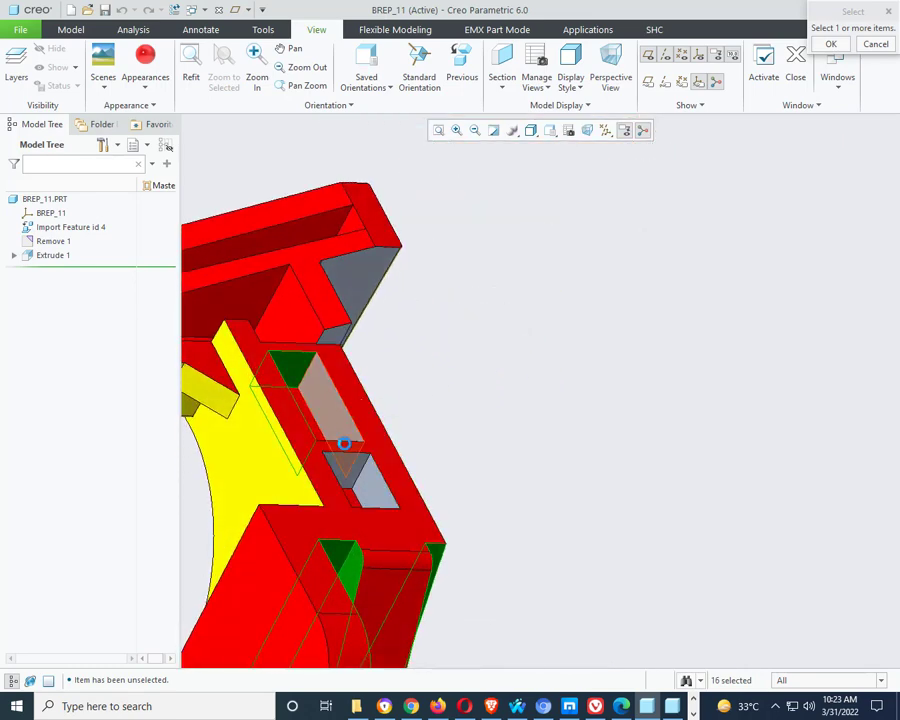
left_click(346, 445, "ctrl")
left_click(378, 481, "ctrl")
left_click(362, 468, "ctrl")
- Add the remaining inner walls of both rectangular recesses in the arm and apply red to the selection
scroll(589, 355, "down", 4)
middle_click_drag(589, 355, 463, 452)
scroll(490, 422, "up", 3)
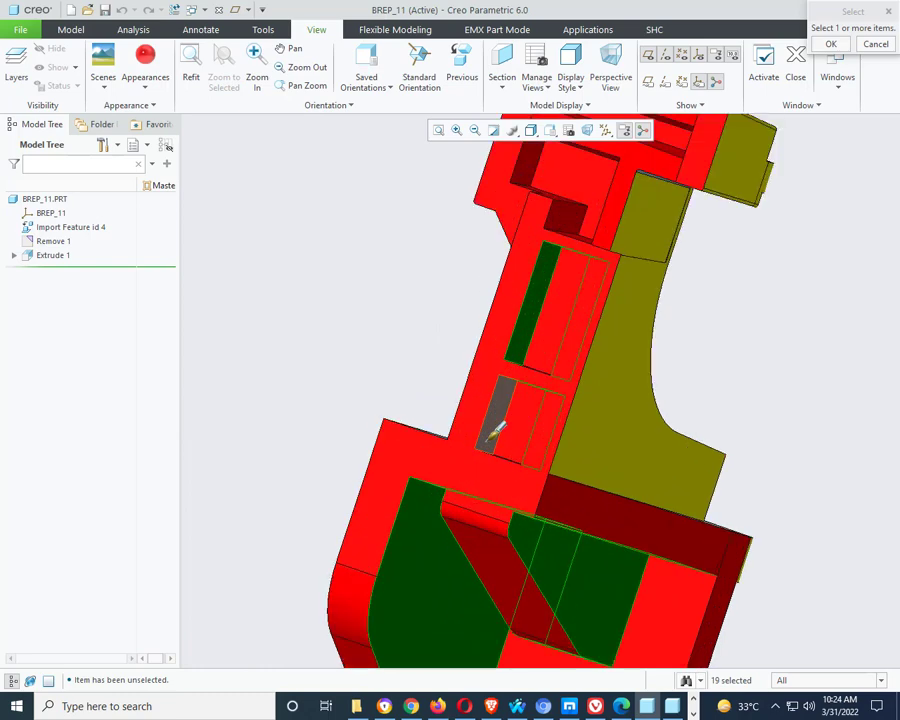
left_click(538, 410, "ctrl")
middle_click_drag(538, 410, 537, 450)
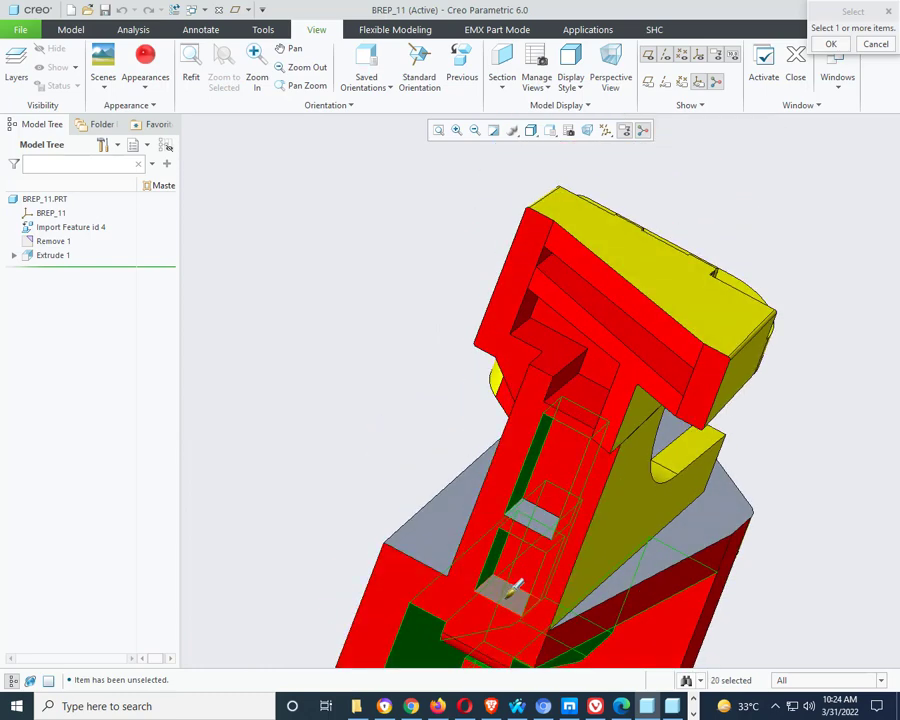
left_click(546, 514)
middle_click(576, 275)
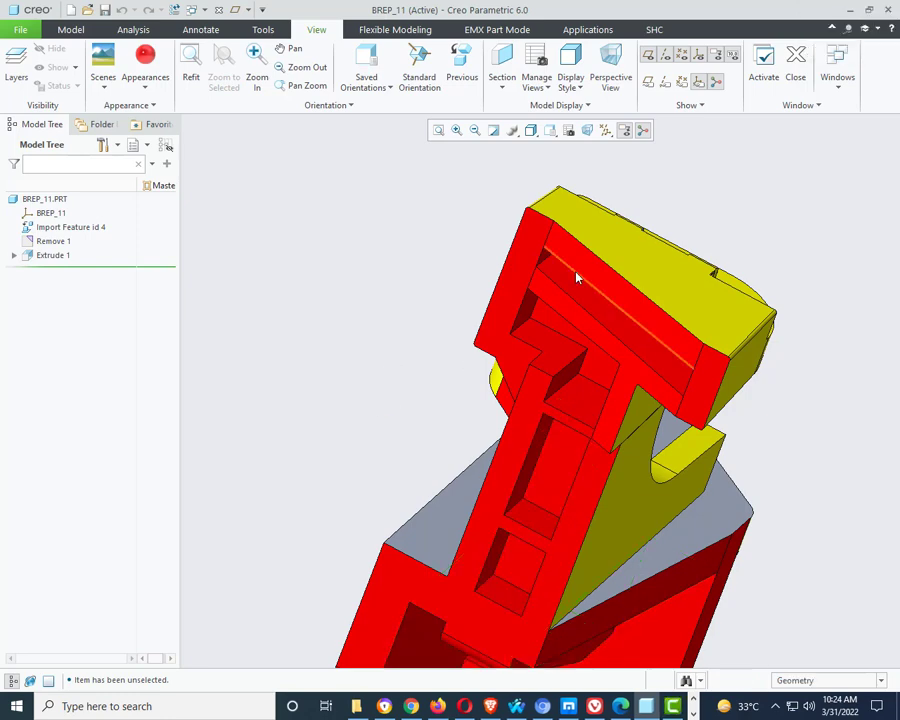
- Paint the remaining grey side faces of the long cross ribs red
mouse_move(576, 275)
middle_mouse_down()
mouse_move(566, 280)
mouse_move(607, 289)
mouse_move(585, 311)
mouse_move(575, 300)
middle_mouse_up()
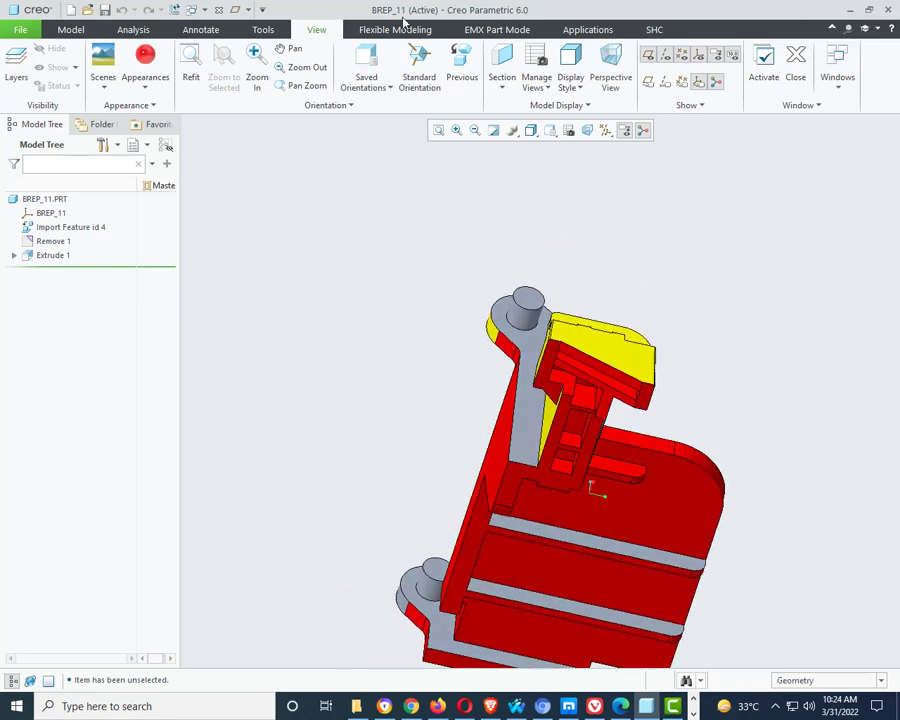
left_click(145, 55)
scroll(572, 545, "up", 4)
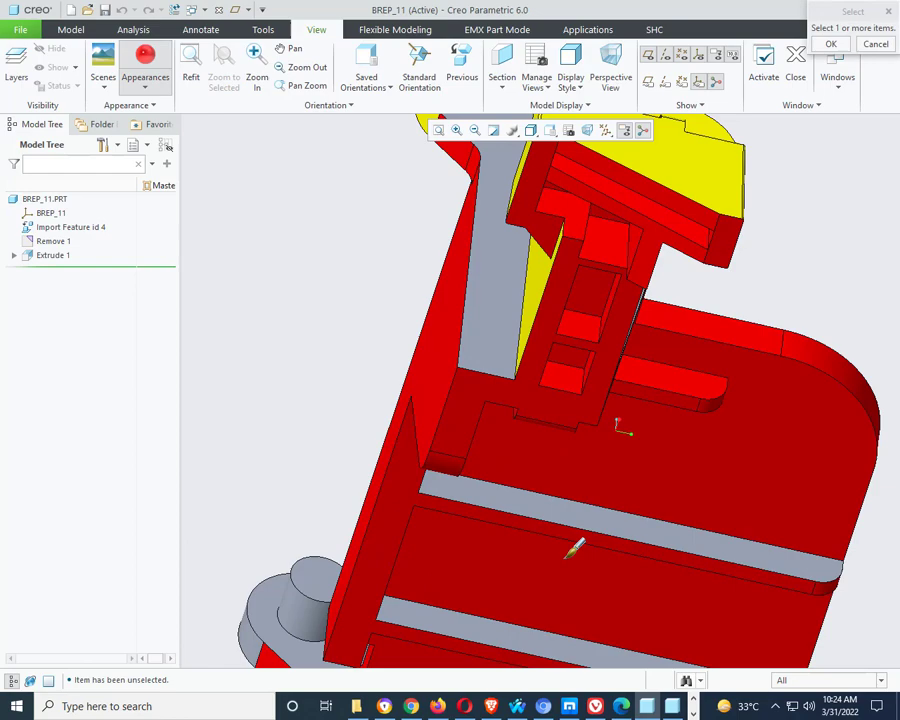
left_click(585, 507)
left_click(527, 640)
scroll(526, 450, "down", 4)
mouse_move(542, 526)
middle_mouse_down()
mouse_move(530, 528)
mouse_move(558, 597)
mouse_move(565, 546)
mouse_move(586, 563)
mouse_move(500, 375)
mouse_move(530, 400)
mouse_move(512, 431)
mouse_move(594, 425)
mouse_move(438, 496)
mouse_move(488, 428)
mouse_move(313, 467)
mouse_move(416, 434)
mouse_move(396, 436)
mouse_move(474, 446)
mouse_move(434, 478)
mouse_move(412, 451)
mouse_move(333, 498)
mouse_move(340, 485)
middle_mouse_up()
middle_click(527, 368)
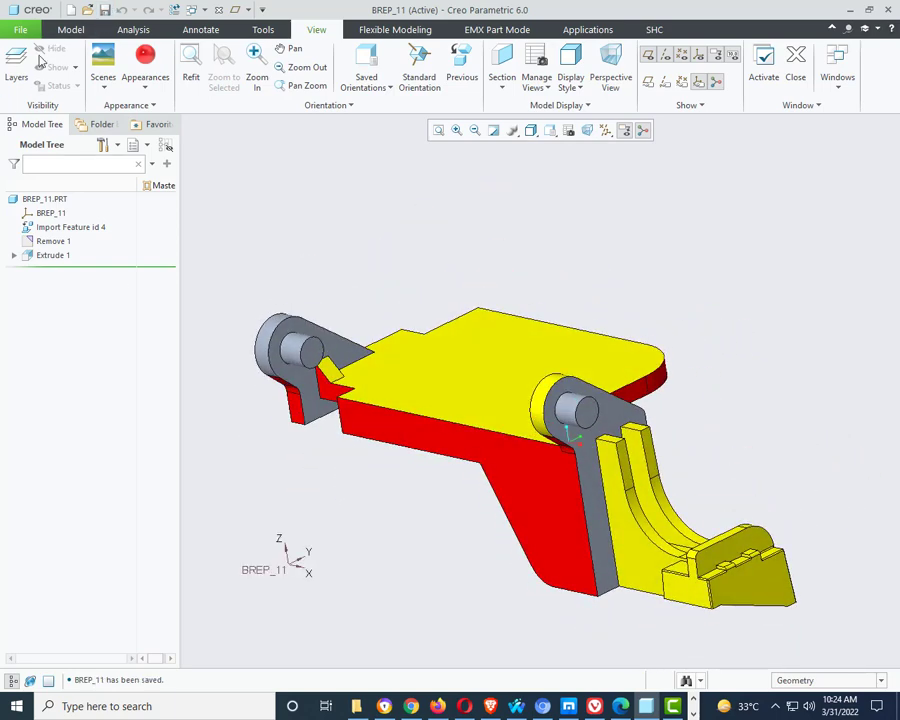
- Delete all old versions of the BREP_11 part file
left_click(20, 30)
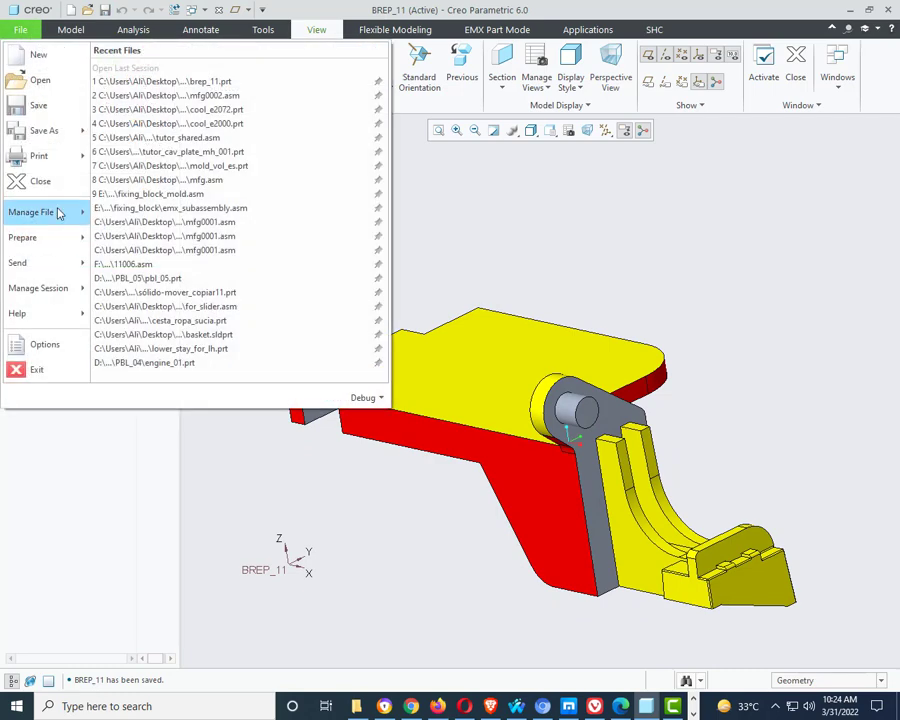
mouse_move(40, 212)
left_click(140, 115)
left_click(717, 397)
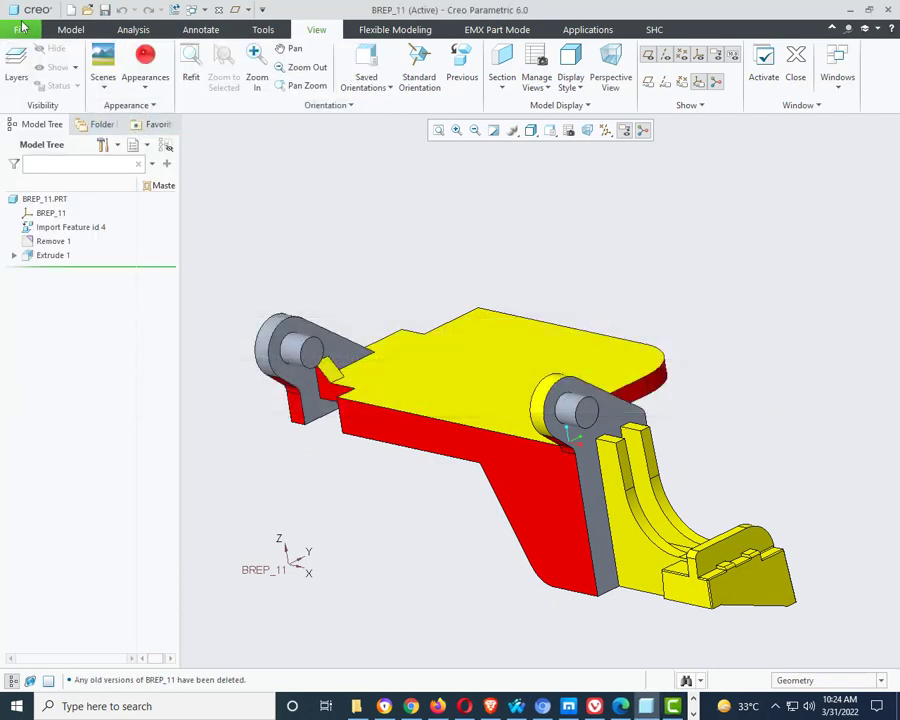
- Erase the objects that are not displayed from the current session
left_click(28, 33)
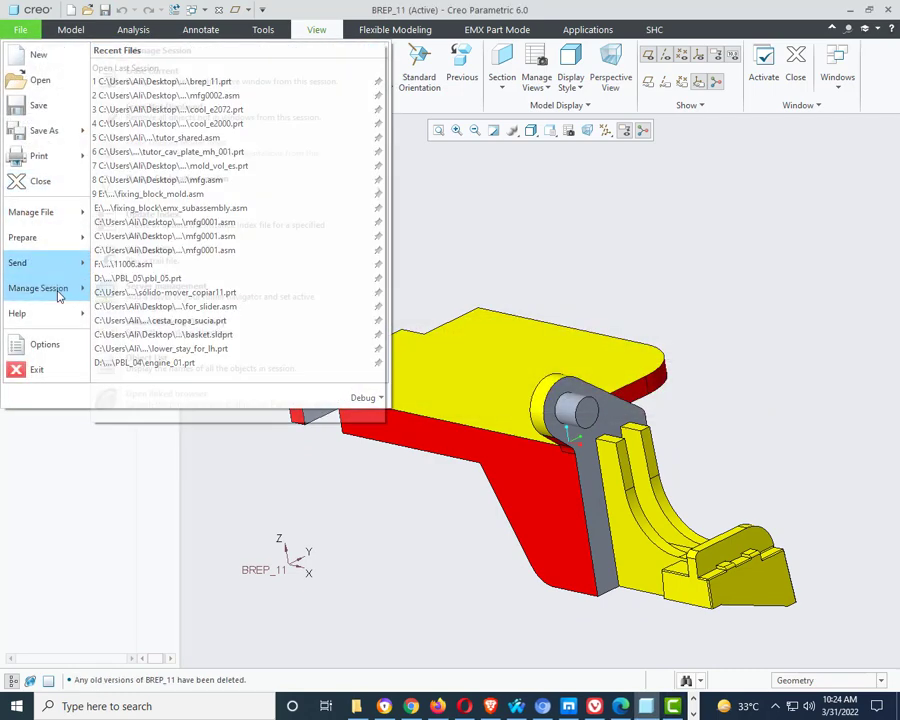
mouse_move(58, 288)
left_click(175, 117)
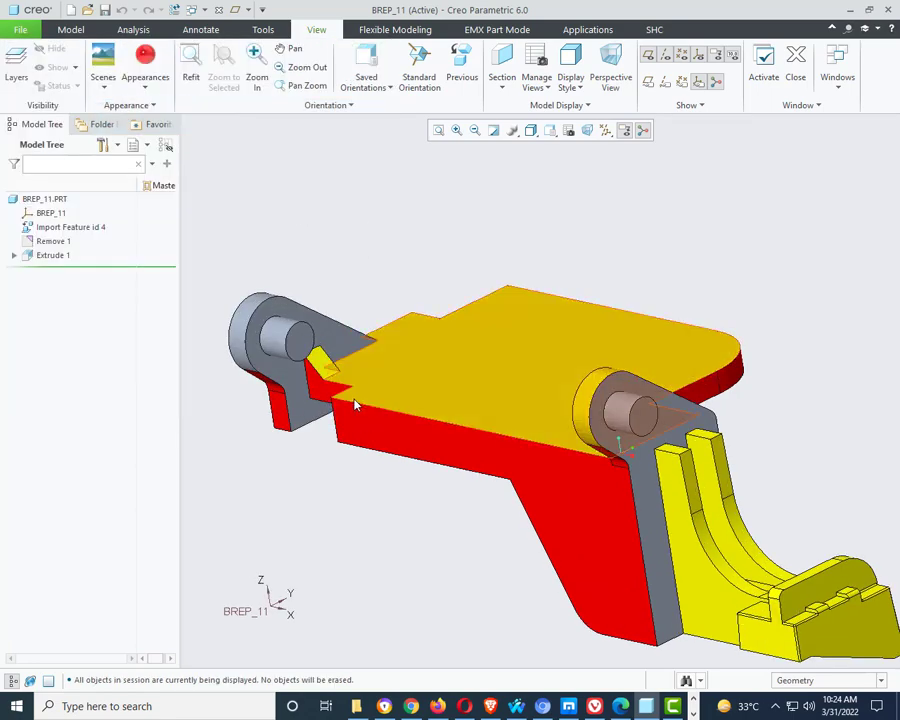
- Start a sketch on the inner face of the far grey lug plate, with the yellow top face as the orientation reference
middle_click_drag(327, 315, 276, 314)
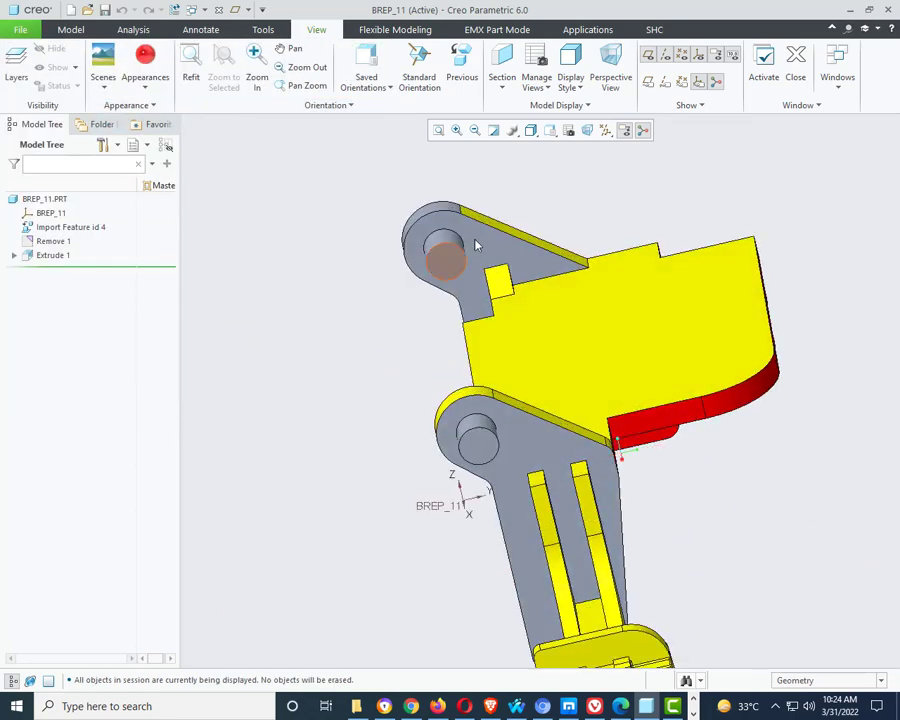
scroll(476, 242, "down", 3)
middle_click_drag(450, 305, 500, 270)
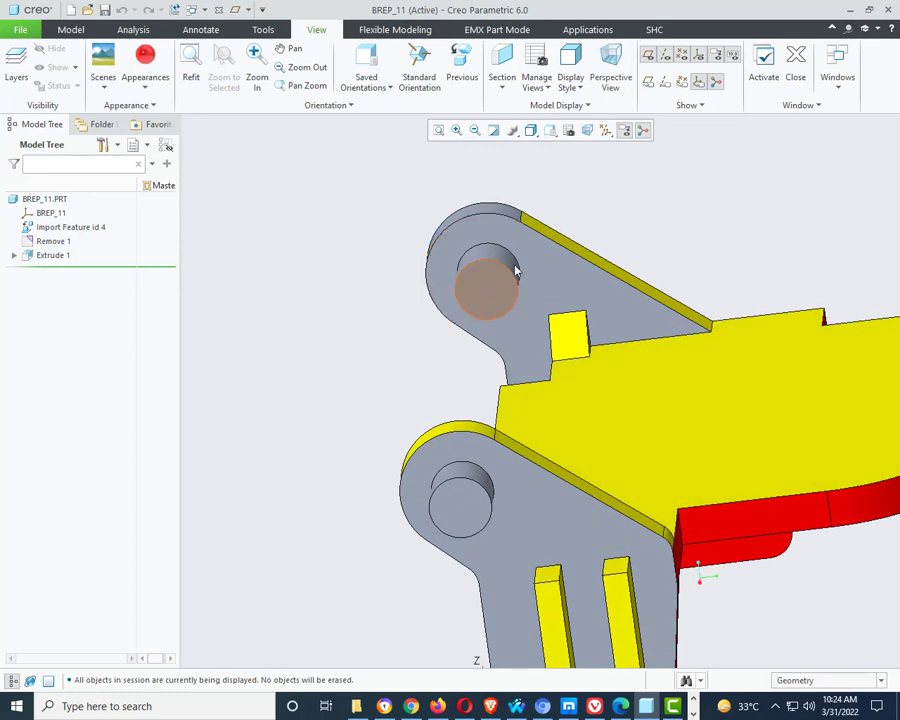
left_click(71, 31)
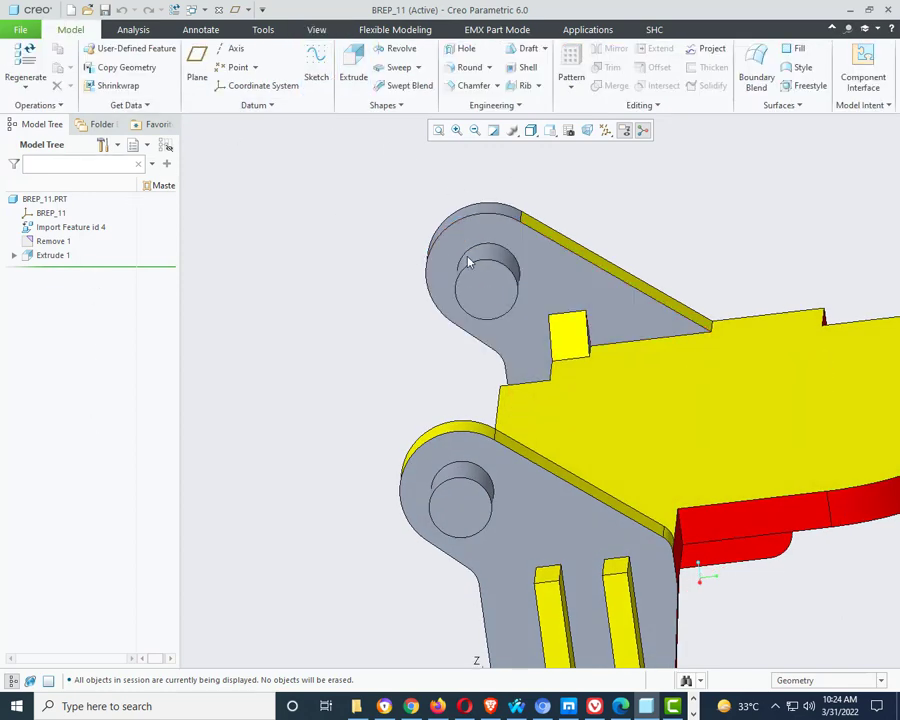
mouse_move(436, 270)
middle_mouse_down()
mouse_move(436, 253)
mouse_move(436, 265)
middle_mouse_up()
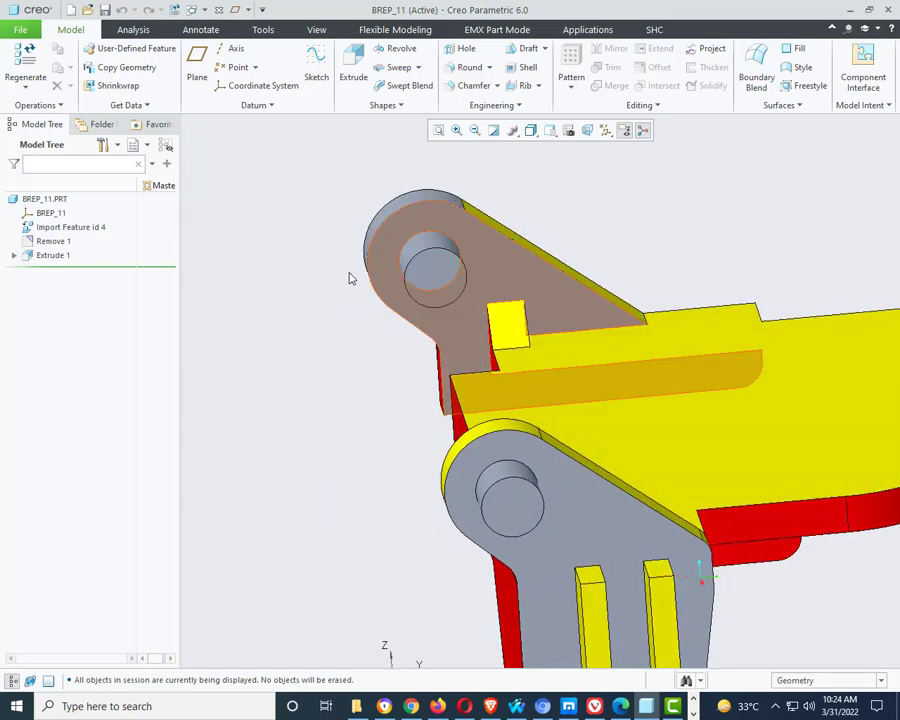
left_click(316, 68)
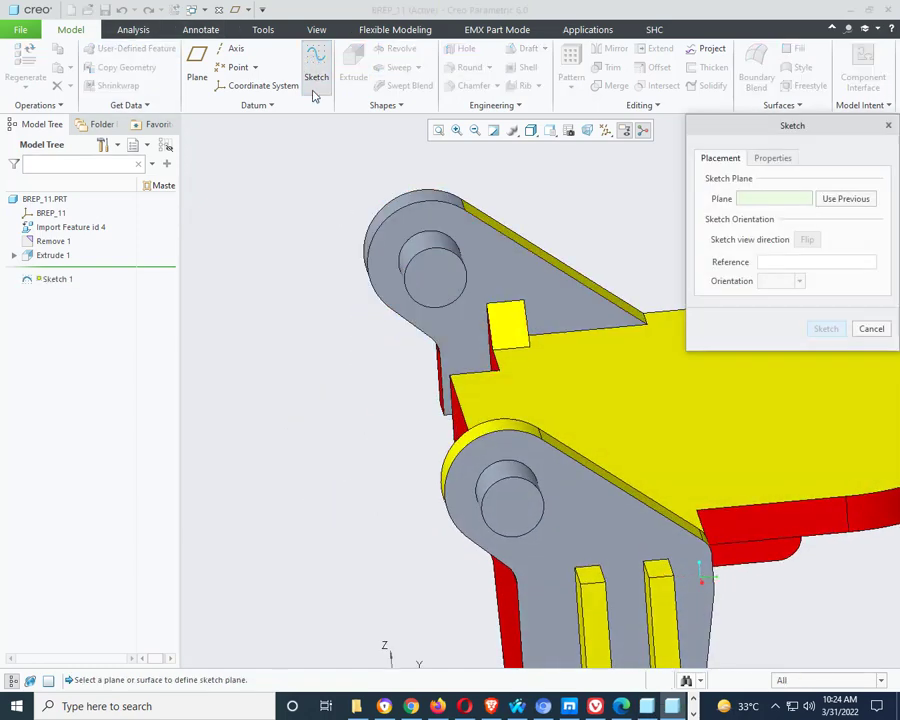
left_click(501, 273)
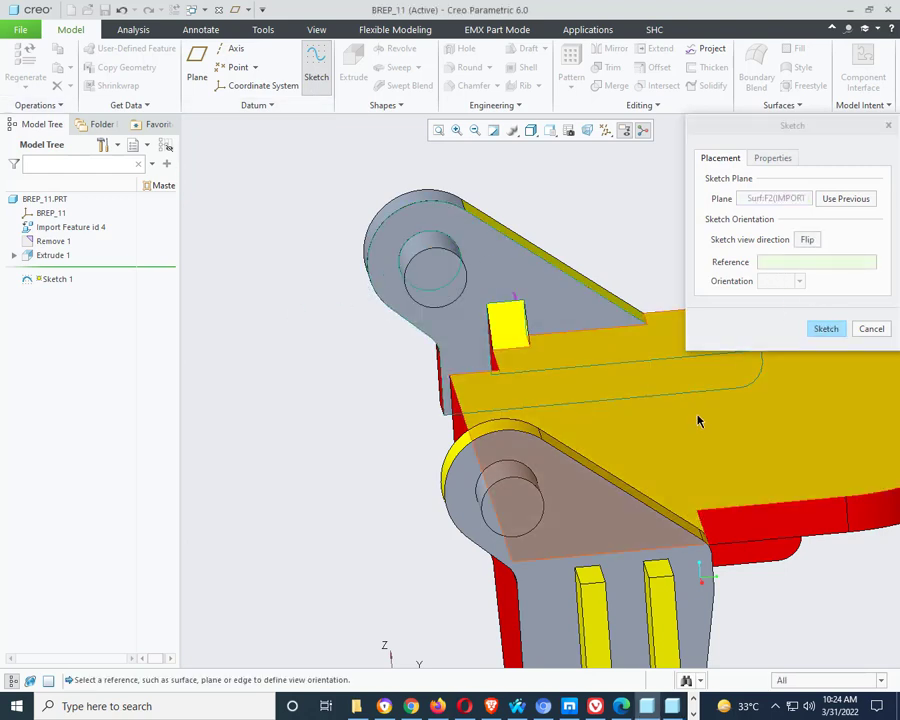
left_click(715, 403)
left_click(825, 336)
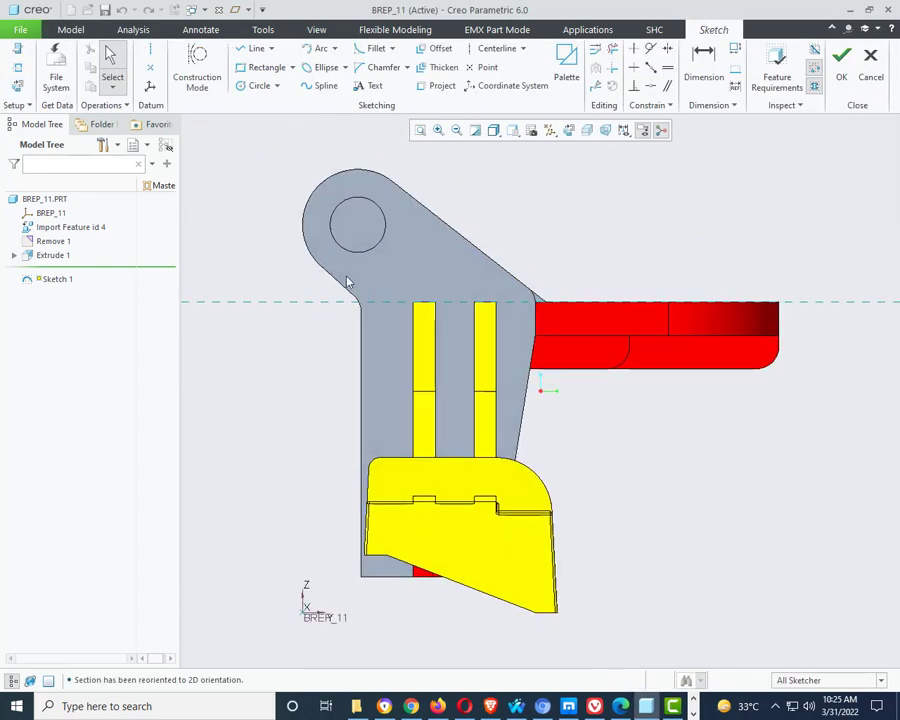
- Add the small yellow wedge's vertical back edge and the far pin's cylindrical surface as sketch references
scroll(346, 281, "down", 4)
mouse_move(388, 328)
middle_mouse_down()
mouse_move(414, 317)
mouse_move(408, 333)
middle_mouse_up()
scroll(372, 349, "up", 3)
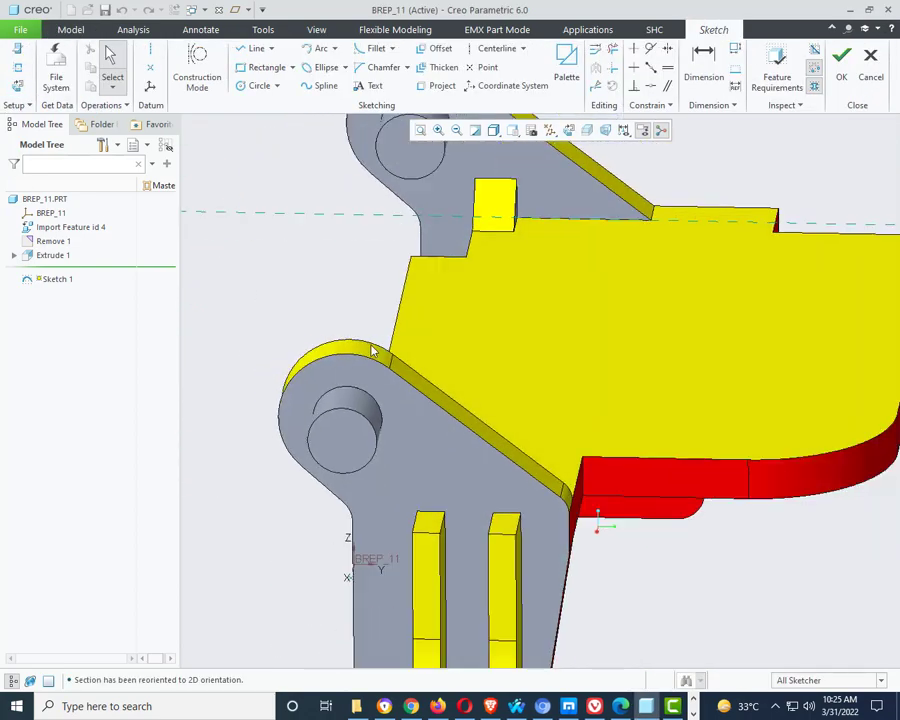
scroll(458, 198, "down", 5)
left_click(17, 67)
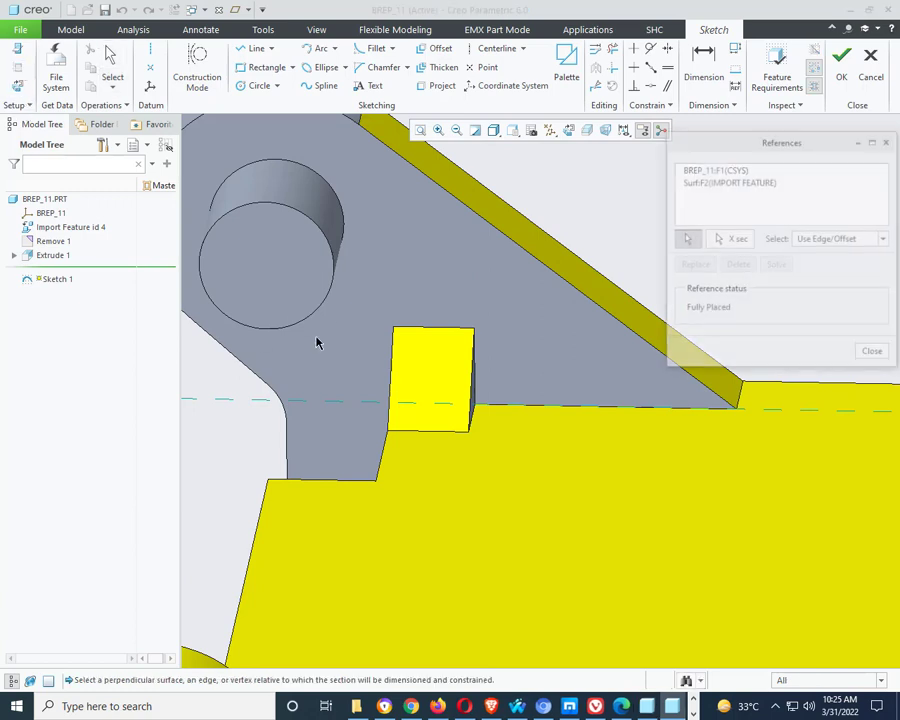
left_click(391, 346)
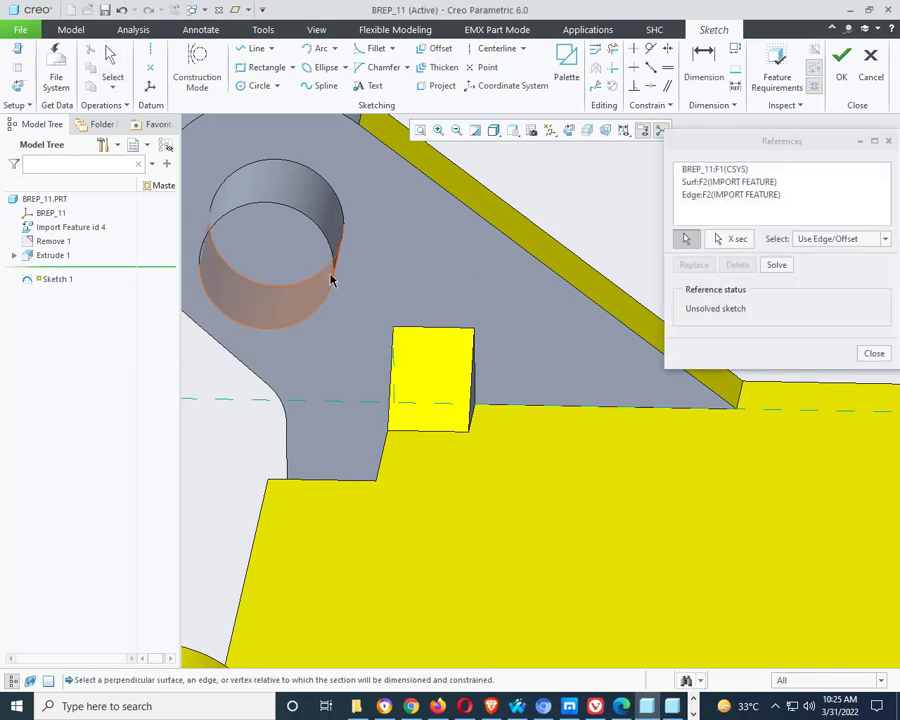
left_click(334, 278)
middle_click(404, 265)
middle_click(404, 265)
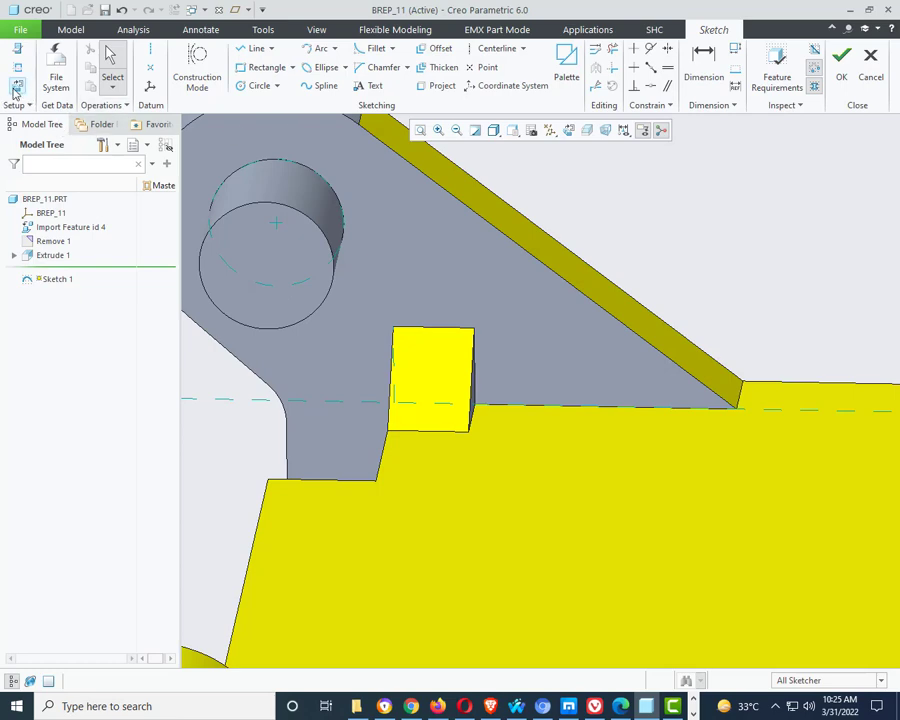
- Orient the view to the sketch plane and draw a horizontal centerline through the pin's centre
left_click(16, 87)
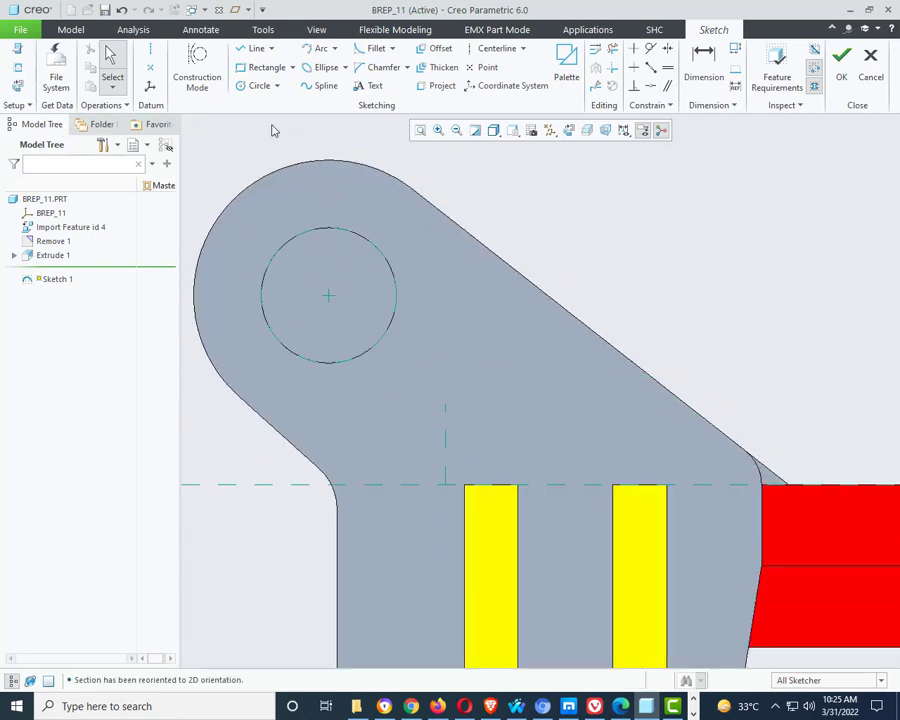
left_click(494, 49)
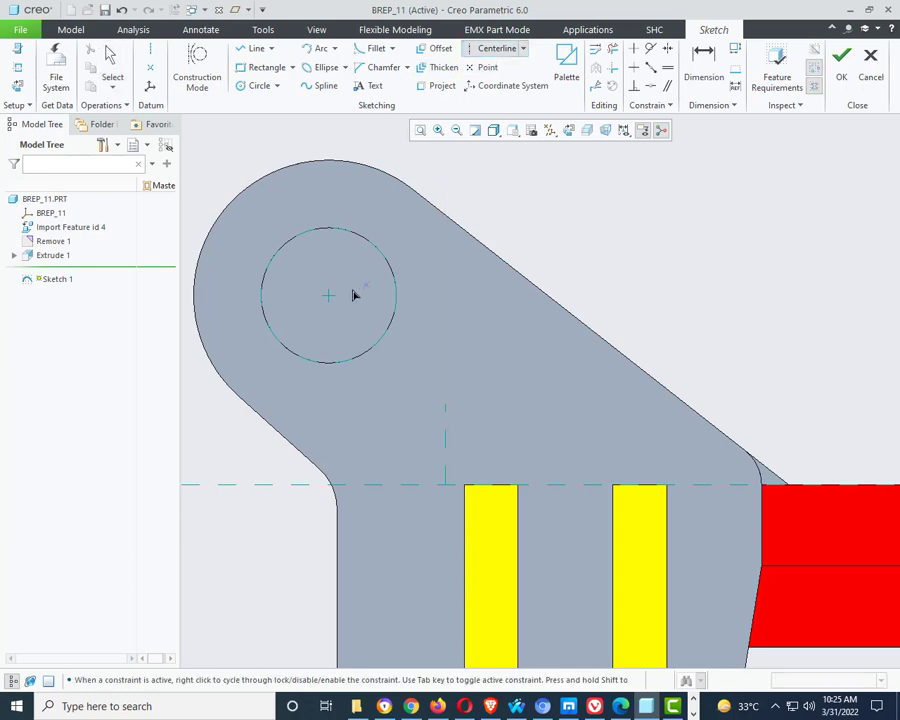
middle_click(521, 320)
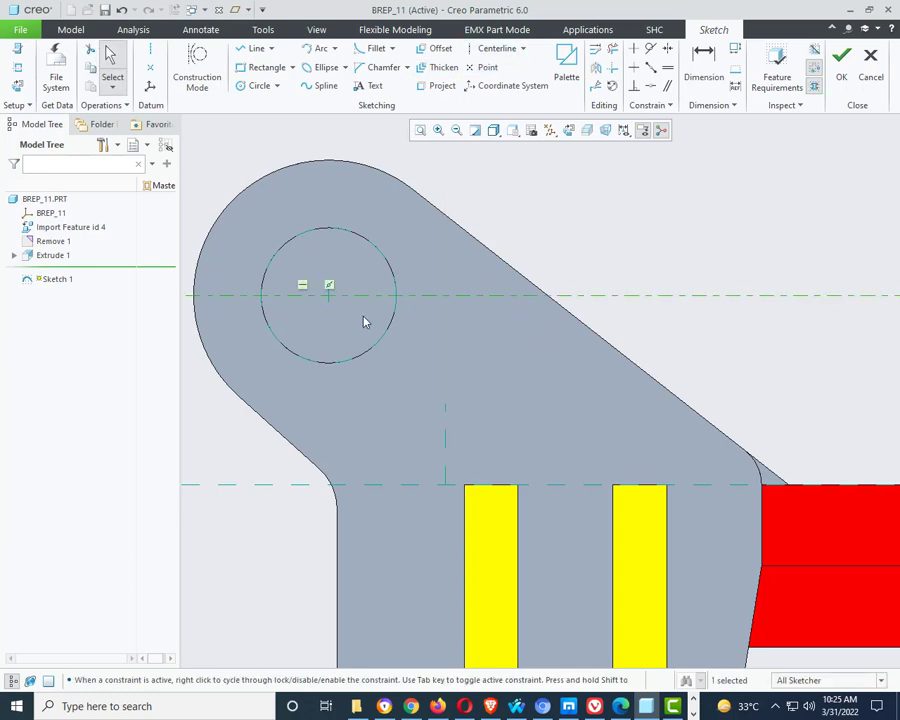
- Draw a line from the pin's circle along the centerline and down to the wedge's base corner, and finish the sketch
left_click(254, 50)
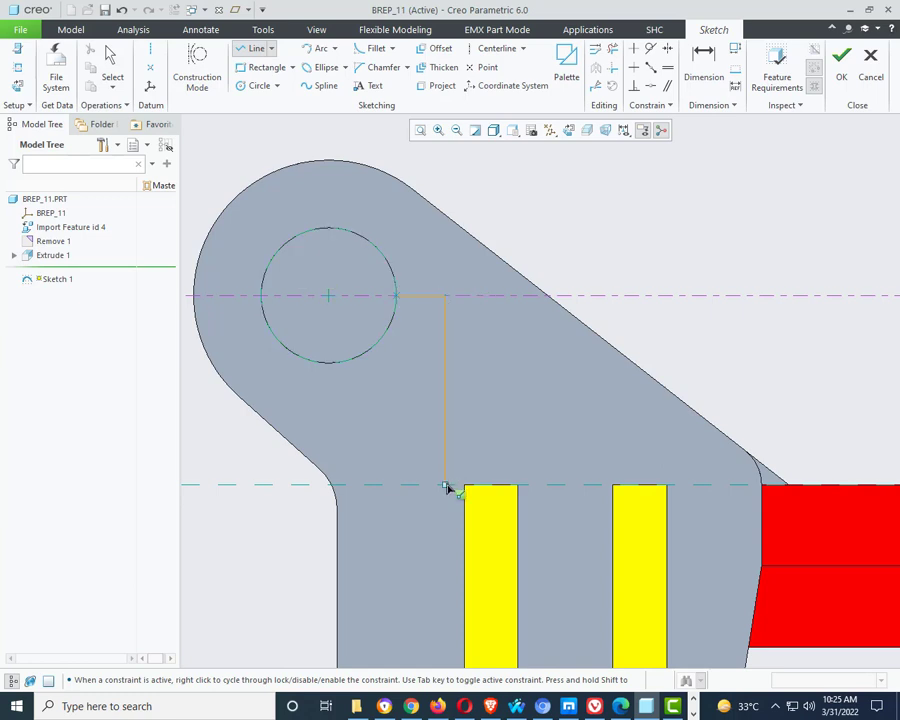
middle_click(657, 305)
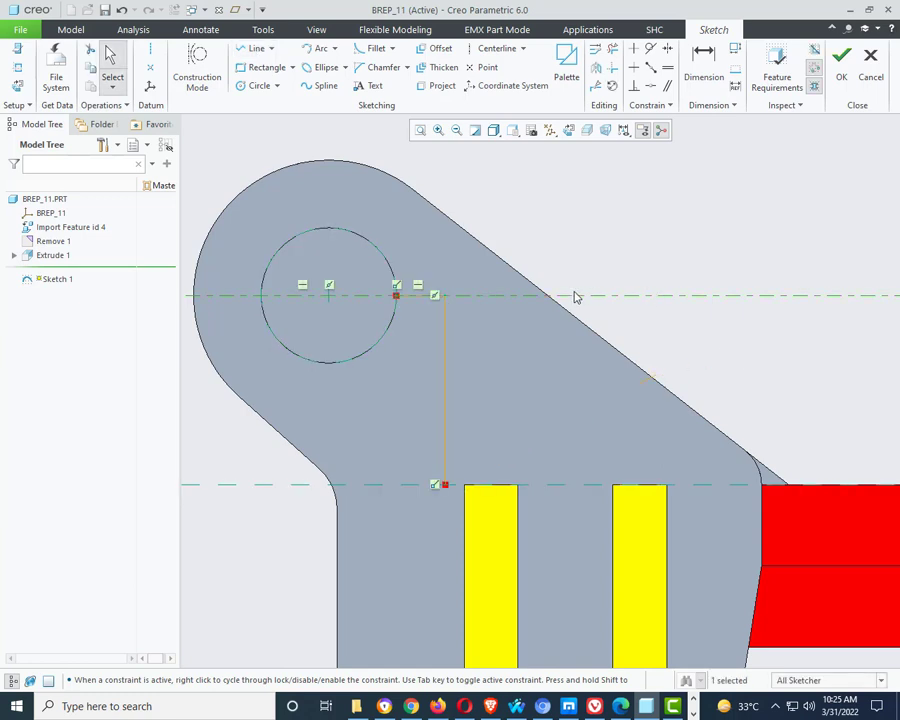
scroll(575, 297, "down", 1)
left_click(840, 57)
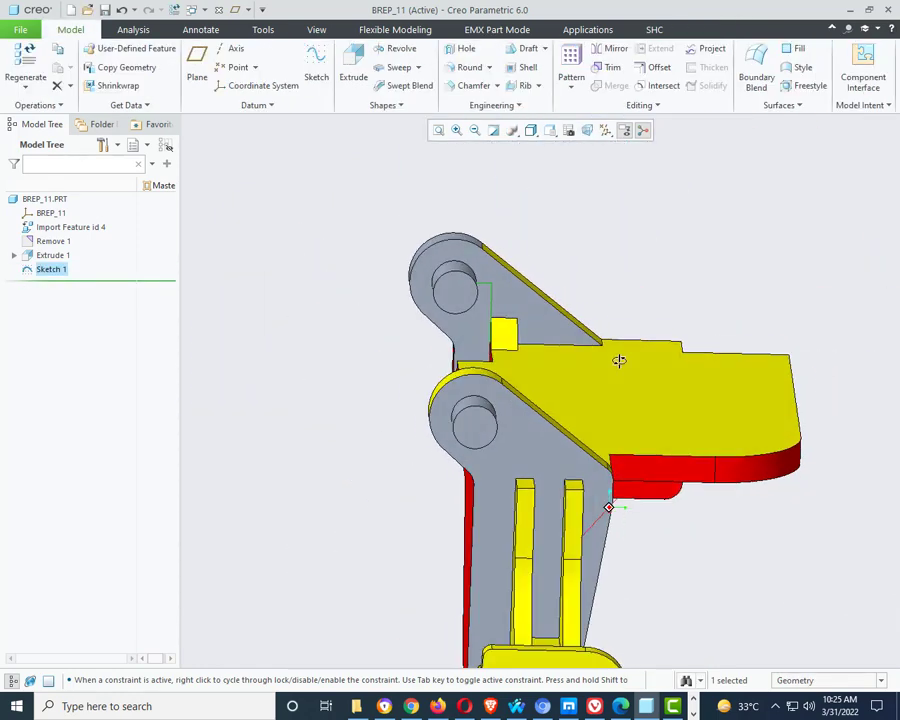
- Reopen Sketch 1 for editing, face its sketch plane and display the model as Wireframe
right_click(59, 279)
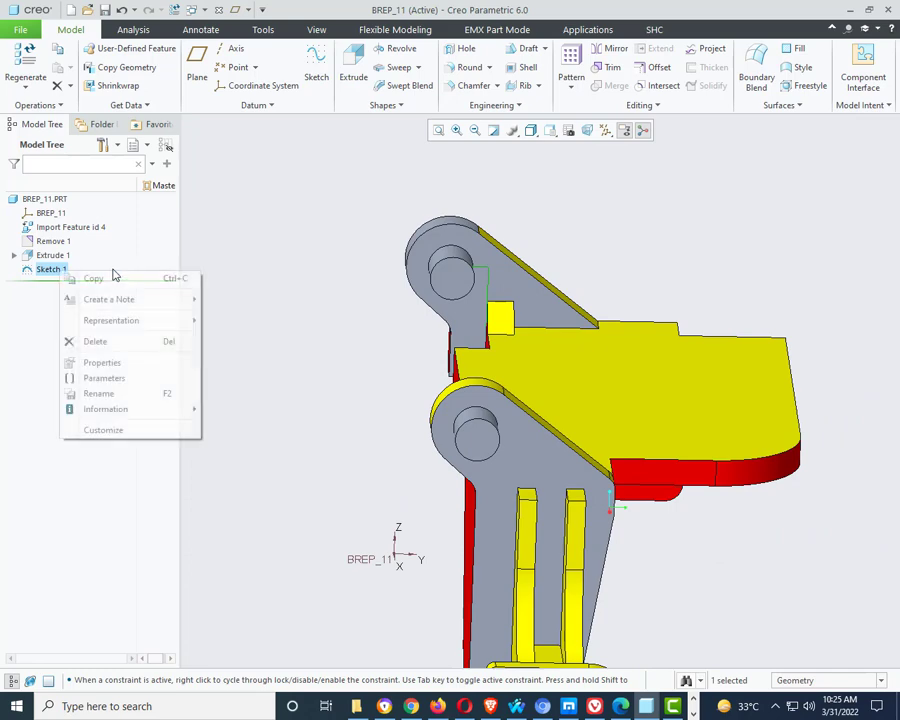
left_click(86, 205)
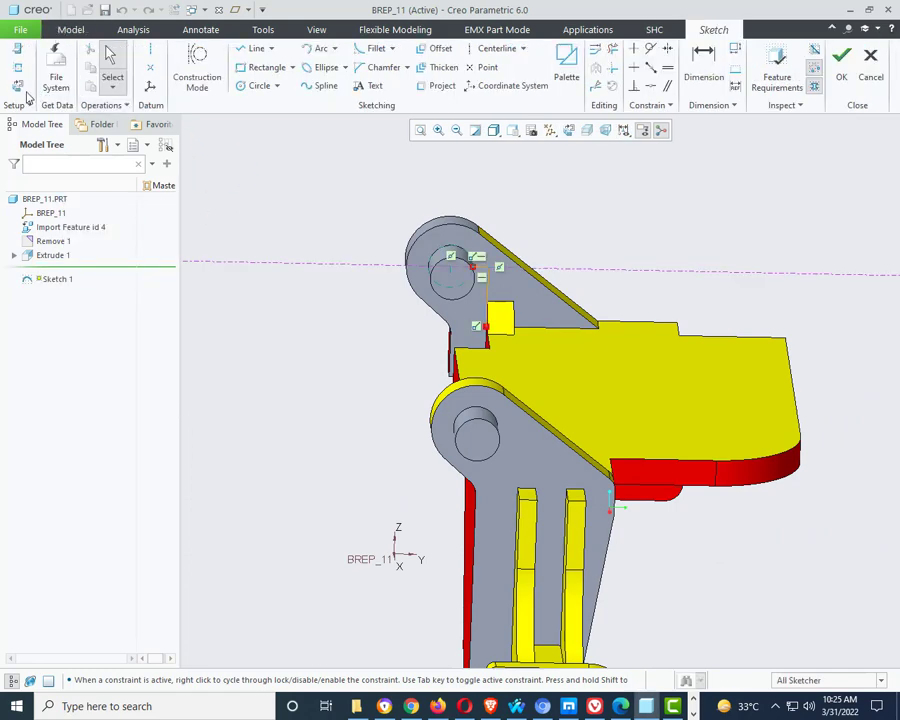
left_click(16, 88)
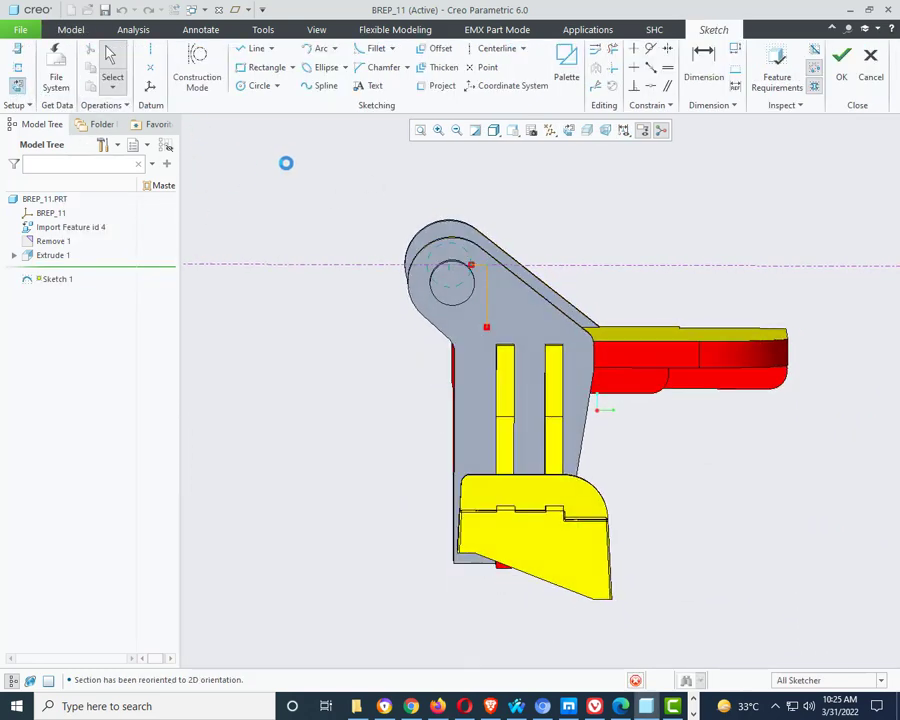
scroll(514, 345, "down", 3)
left_click(493, 130)
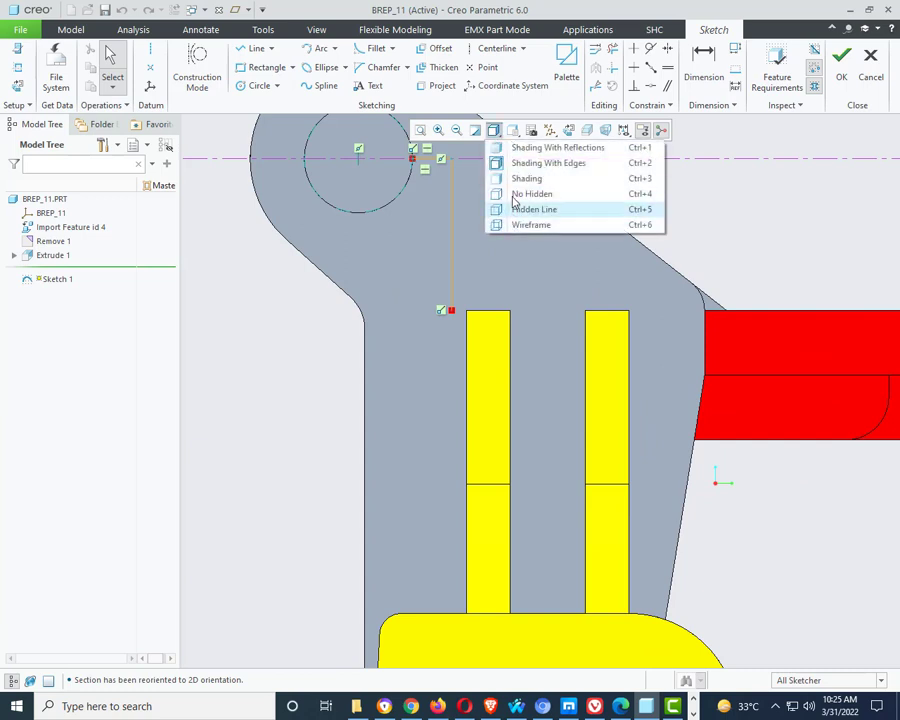
left_click(516, 193)
scroll(458, 289, "down", 2)
left_click(493, 131)
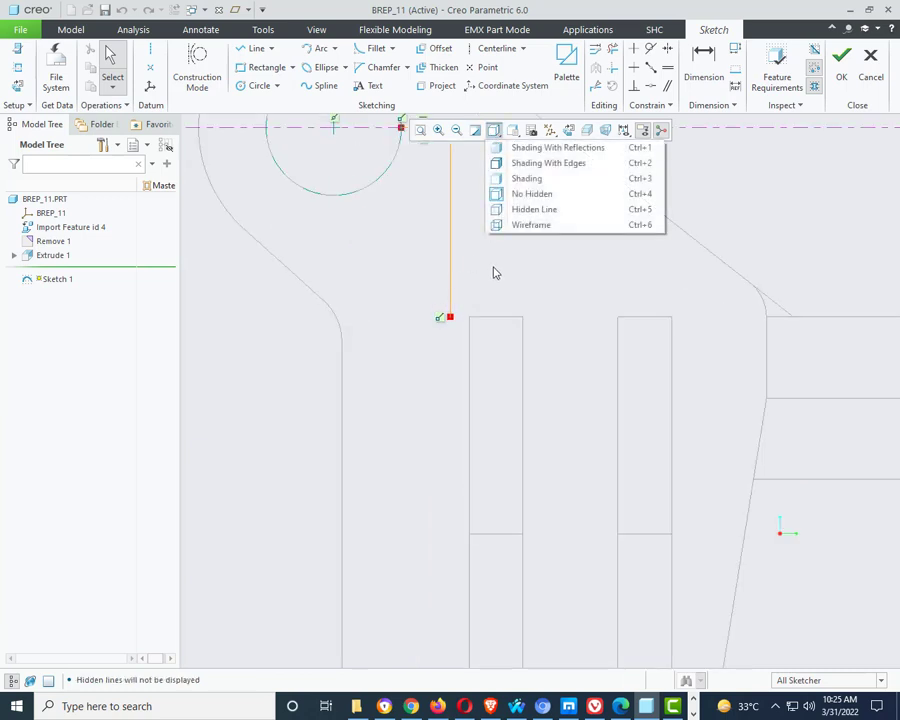
left_click(514, 224)
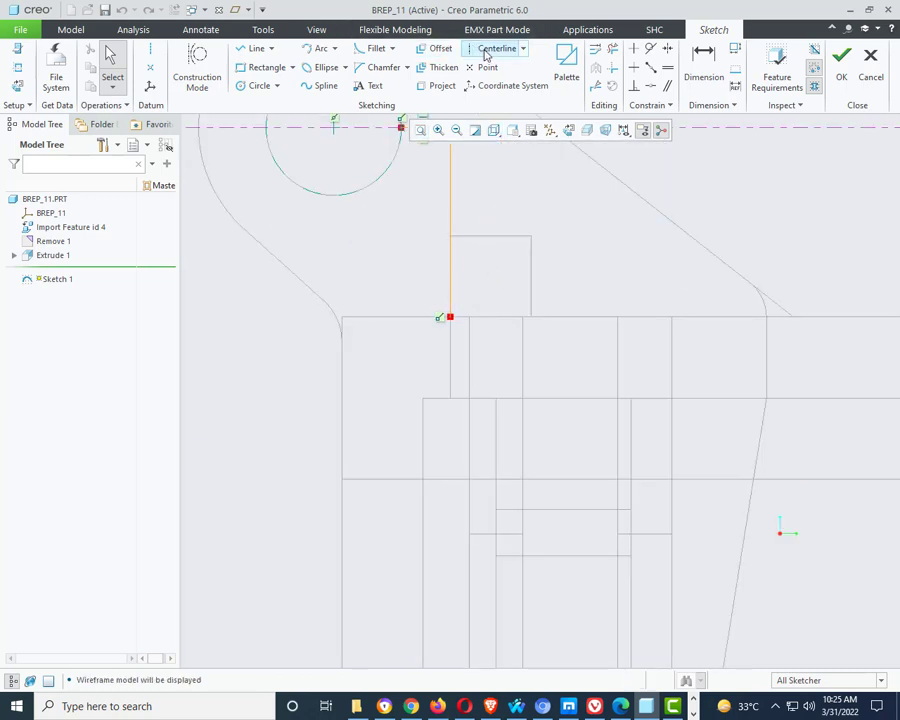
- Add the wedge's top edge as a reference of the sketch
left_click(19, 69)
left_click(468, 237)
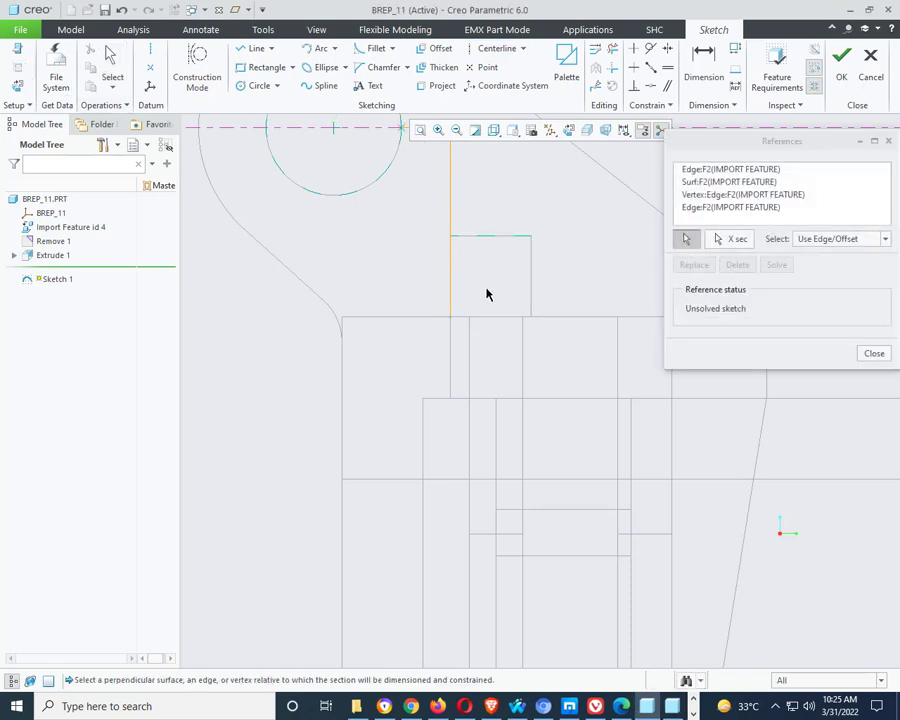
middle_click(490, 293)
middle_click(491, 293)
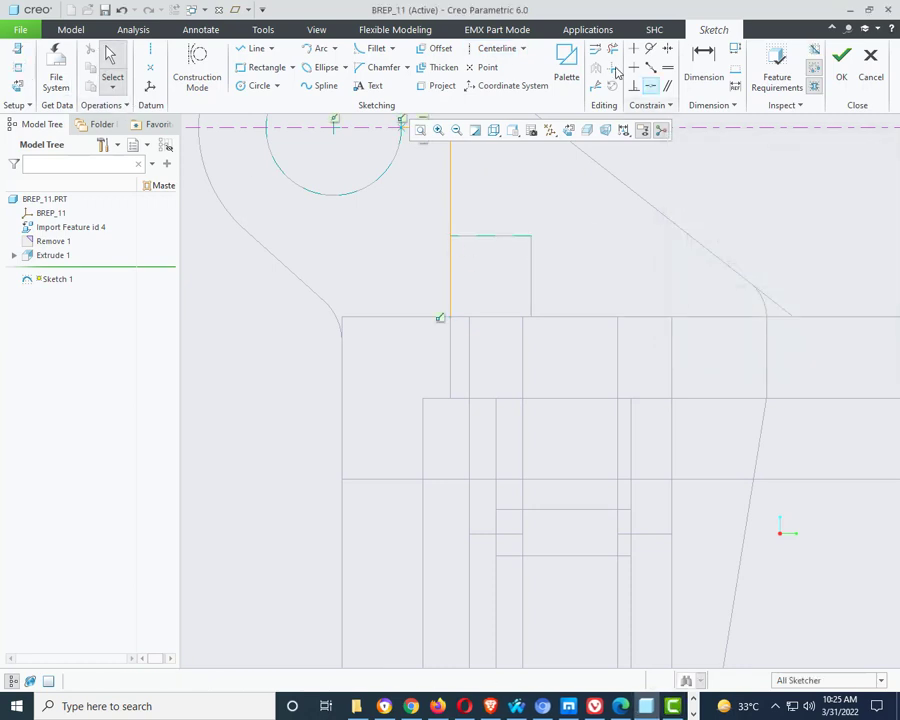
- Trim the part of the vertical line below the wedge's top edge and finish the sketch
left_click(610, 50)
left_click(447, 286)
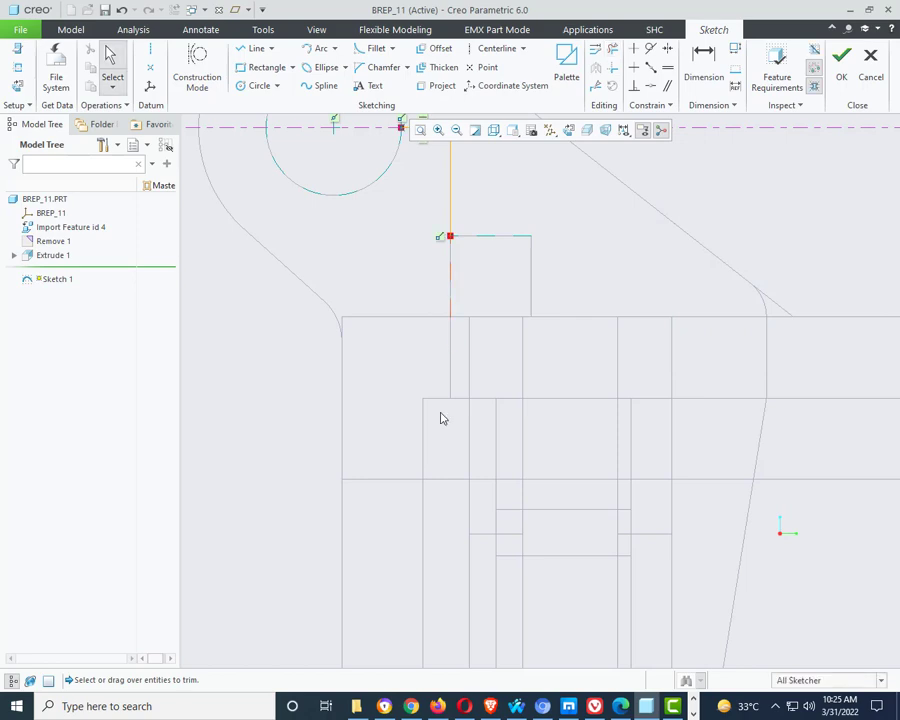
scroll(442, 418, "down", 2)
left_click(840, 70)
- Display the model as Shading With Edges, with the far pin and wedge in view
mouse_move(535, 319)
middle_mouse_down()
mouse_move(512, 323)
mouse_move(518, 398)
mouse_move(548, 163)
middle_mouse_up()
left_click(535, 130)
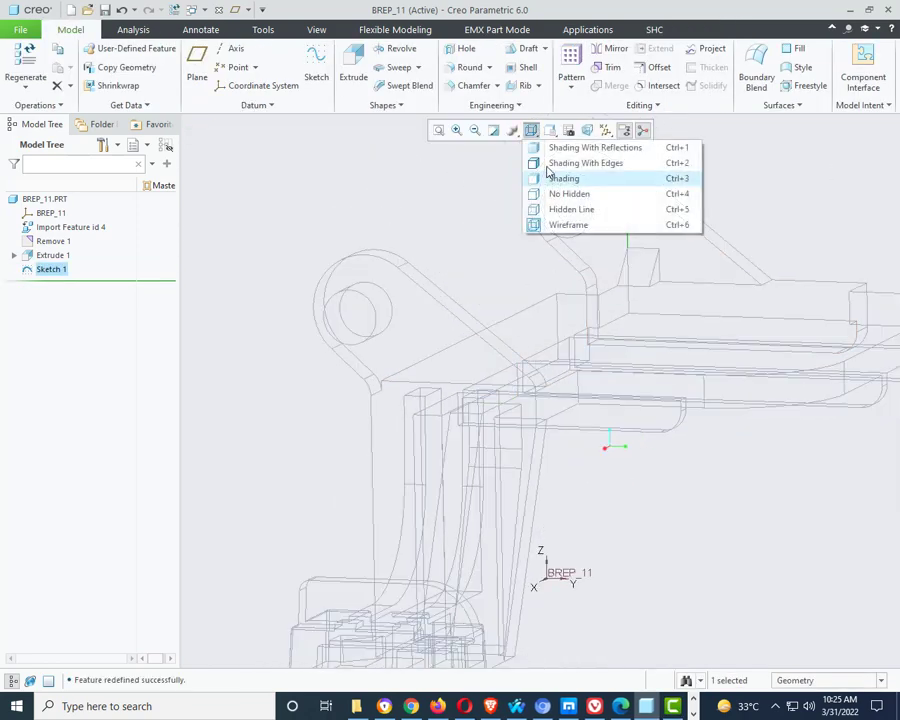
left_click(560, 163)
middle_click_drag(707, 195, 684, 199)
scroll(640, 230, "down", 4)
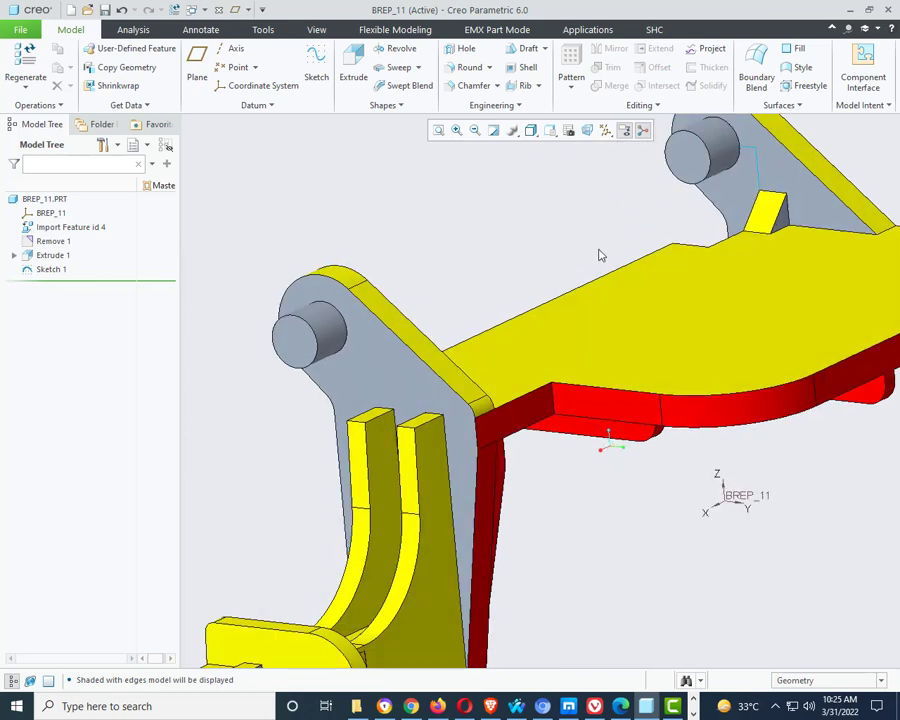
scroll(577, 231, "up", 5)
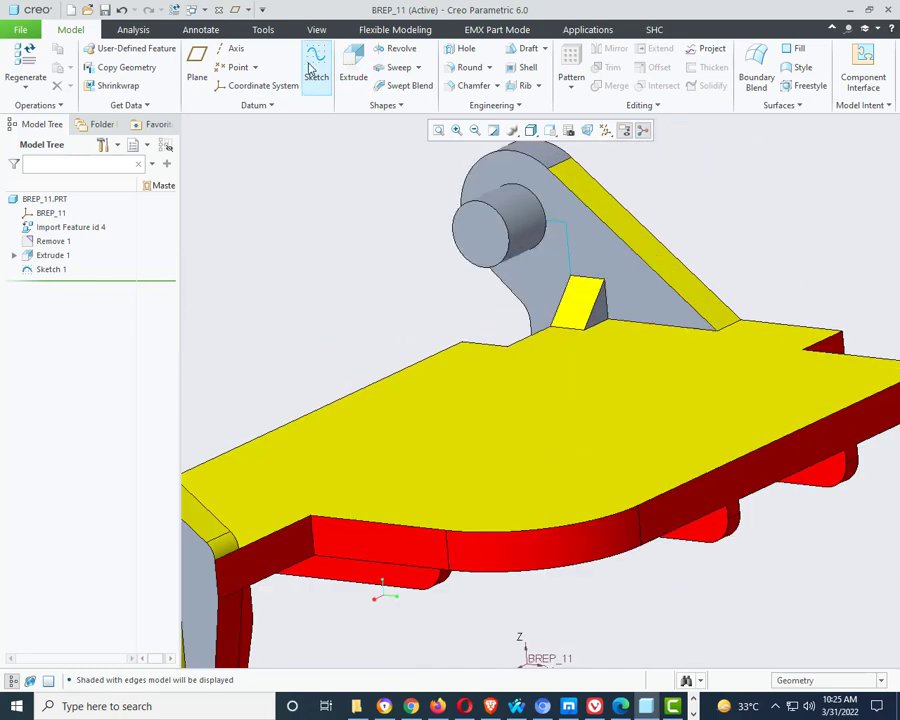
left_click(240, 105)
mouse_move(217, 127)
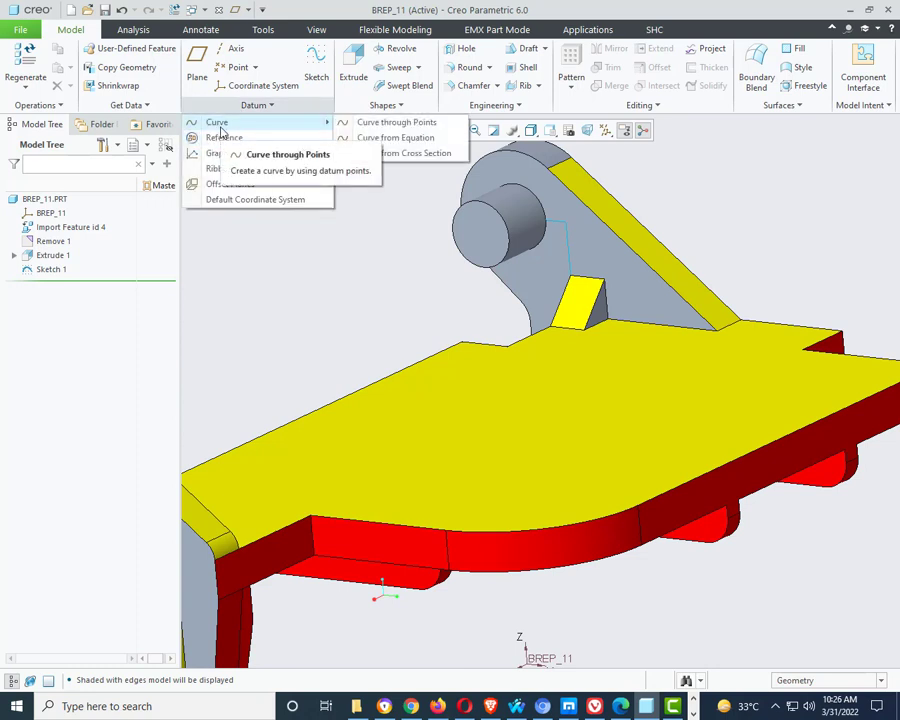
left_click(397, 122)
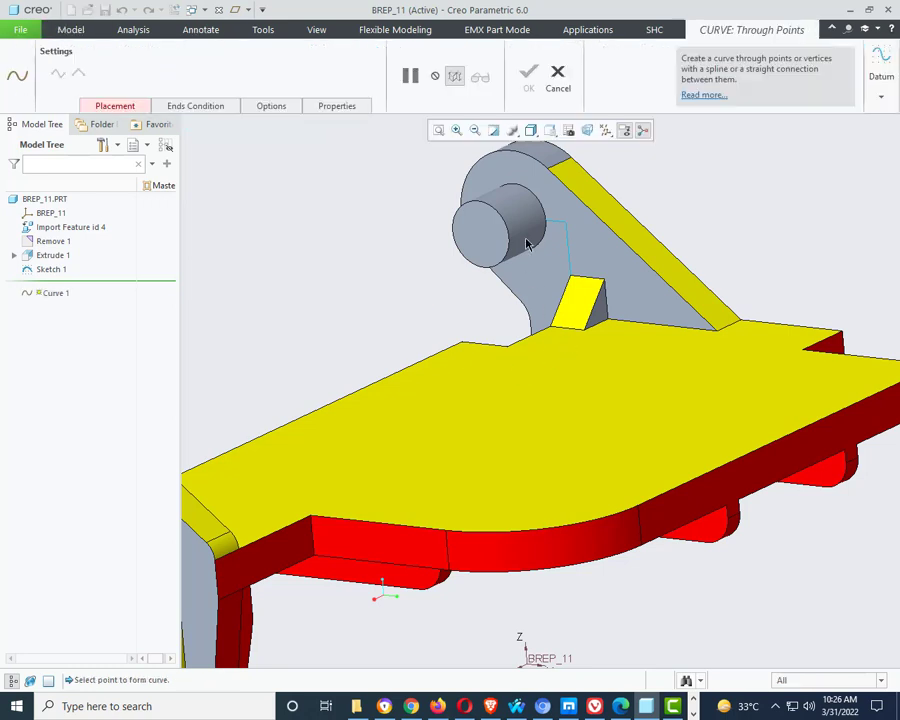
scroll(540, 230, "down", 5)
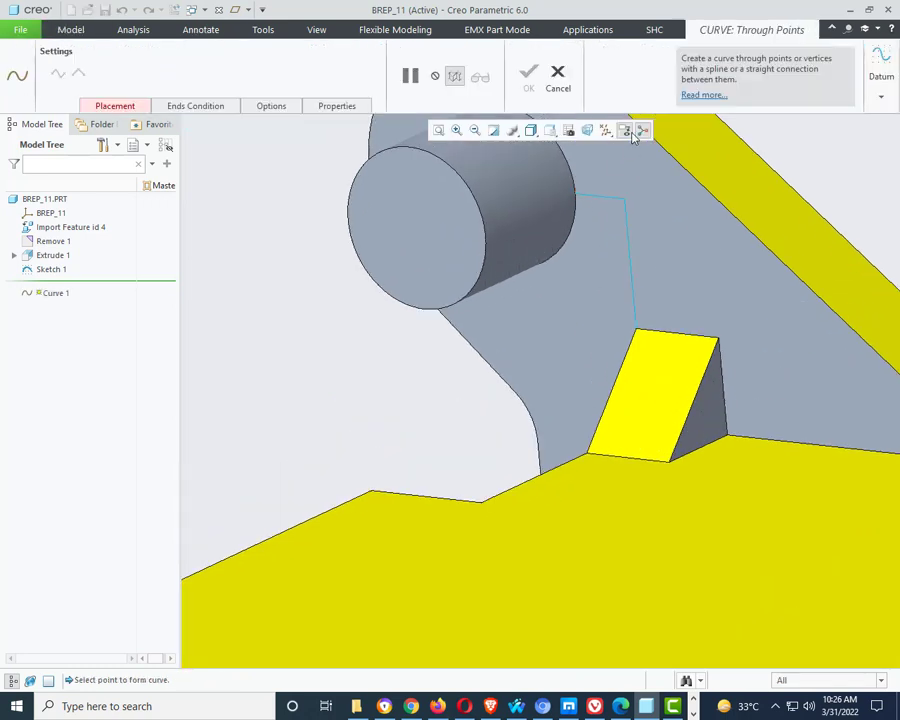
left_click(563, 90)
- Create a datum curve through points along the far pin's side, from the end of Sketch 1 to the pin's front edge
left_click(236, 106)
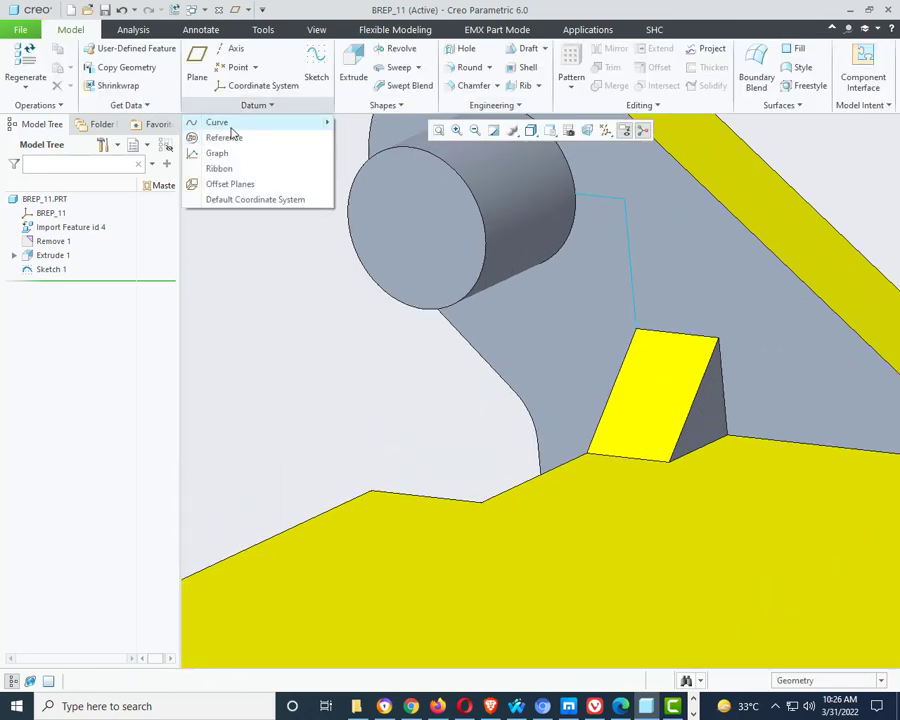
left_click(231, 126)
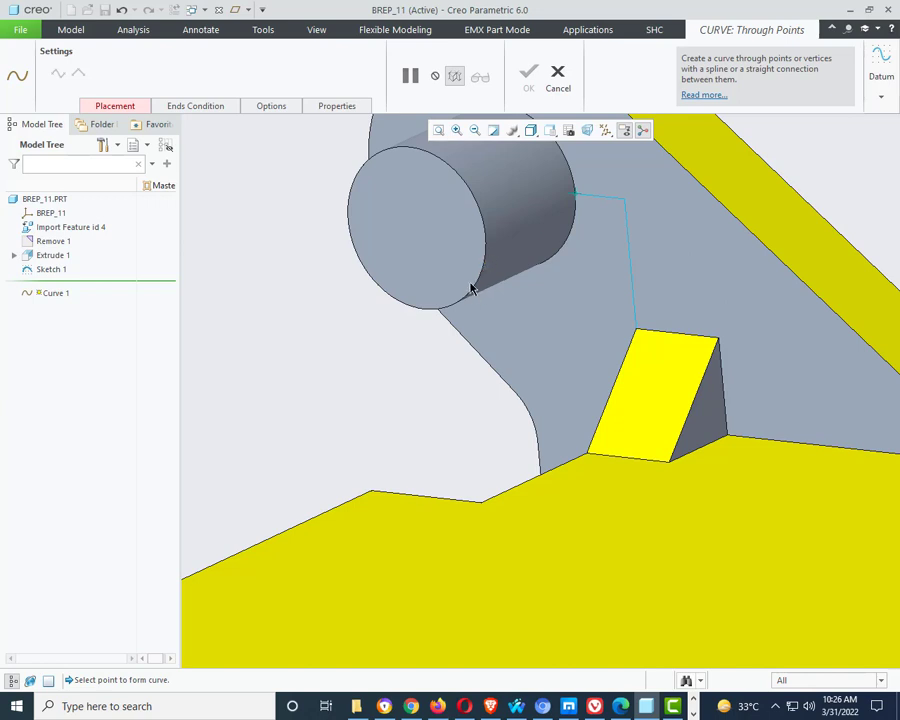
left_click(482, 236)
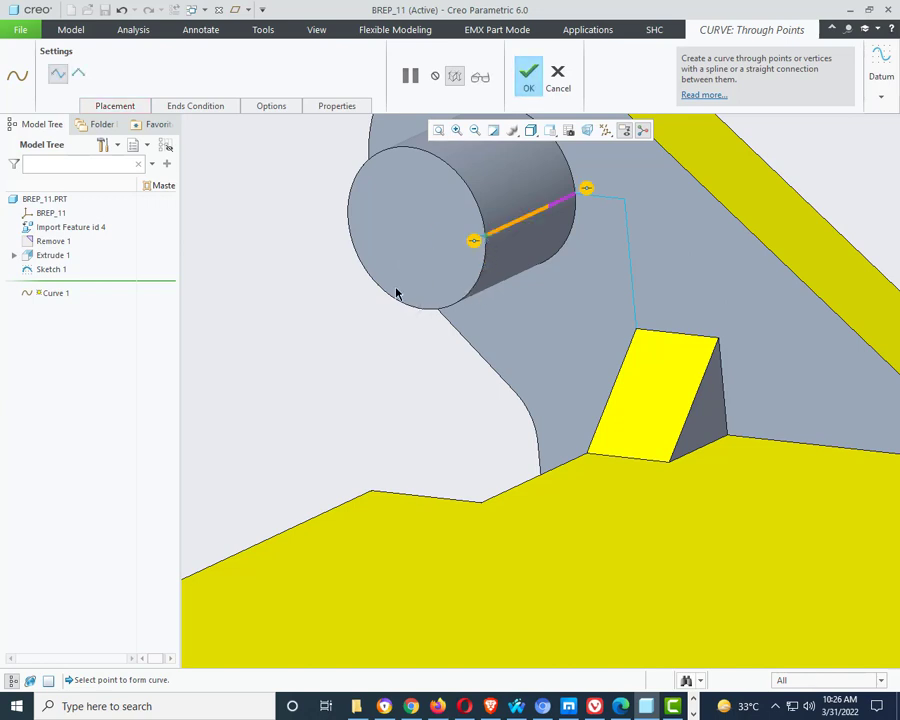
left_click(529, 78)
scroll(422, 364, "up", 3)
middle_click_drag(506, 376, 378, 400)
left_click(360, 426)
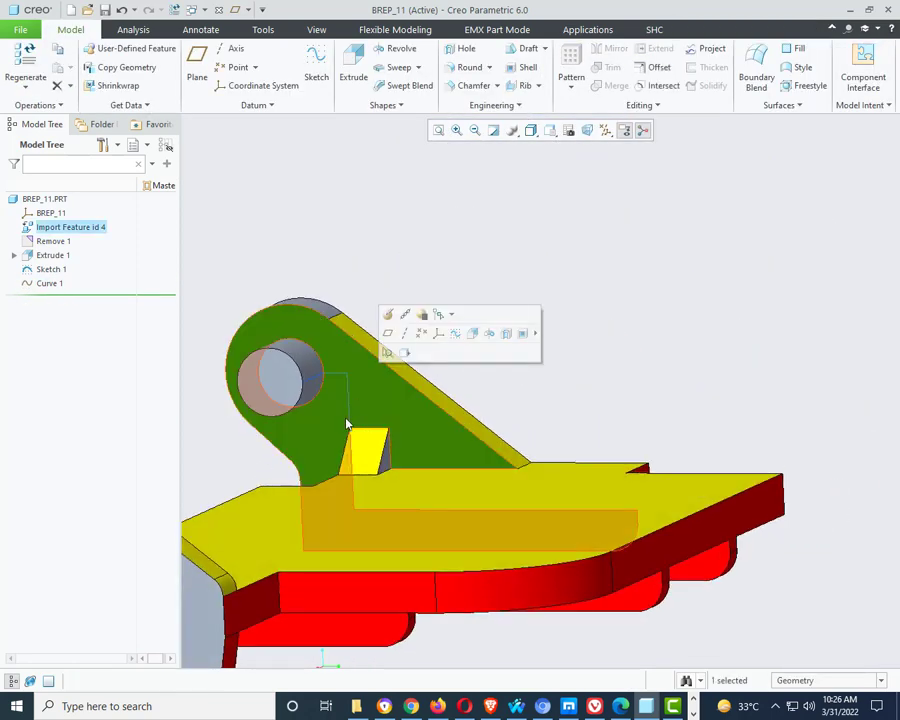
- Create a datum curve through two points straight across the far pin's end face, meeting the end of the side curve
middle_click_drag(408, 414, 486, 430)
scroll(357, 398, "down", 5)
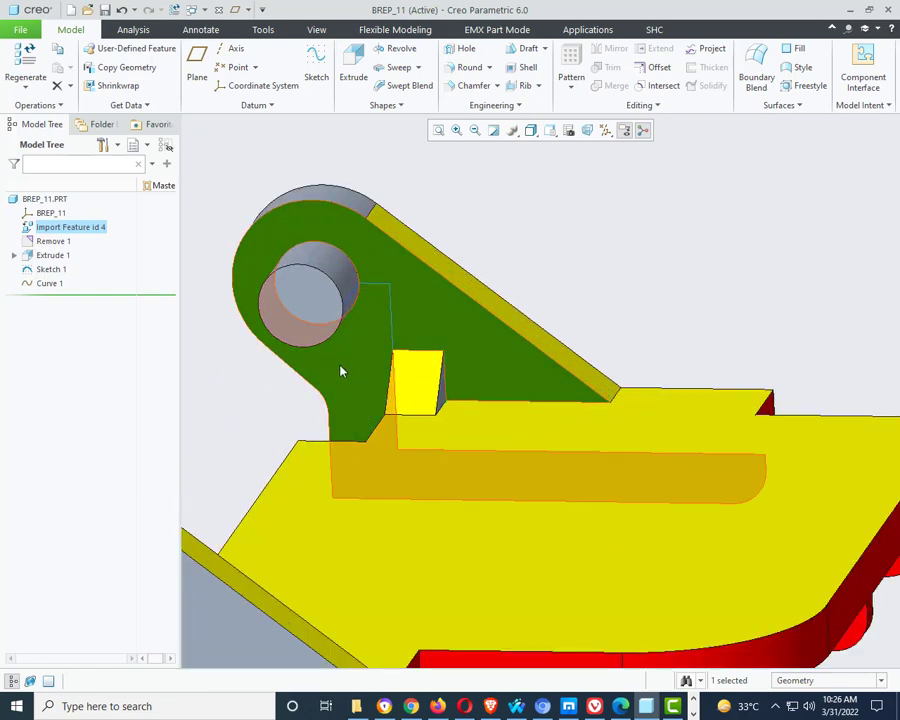
scroll(360, 378, "up", 3)
scroll(360, 378, "down", 2)
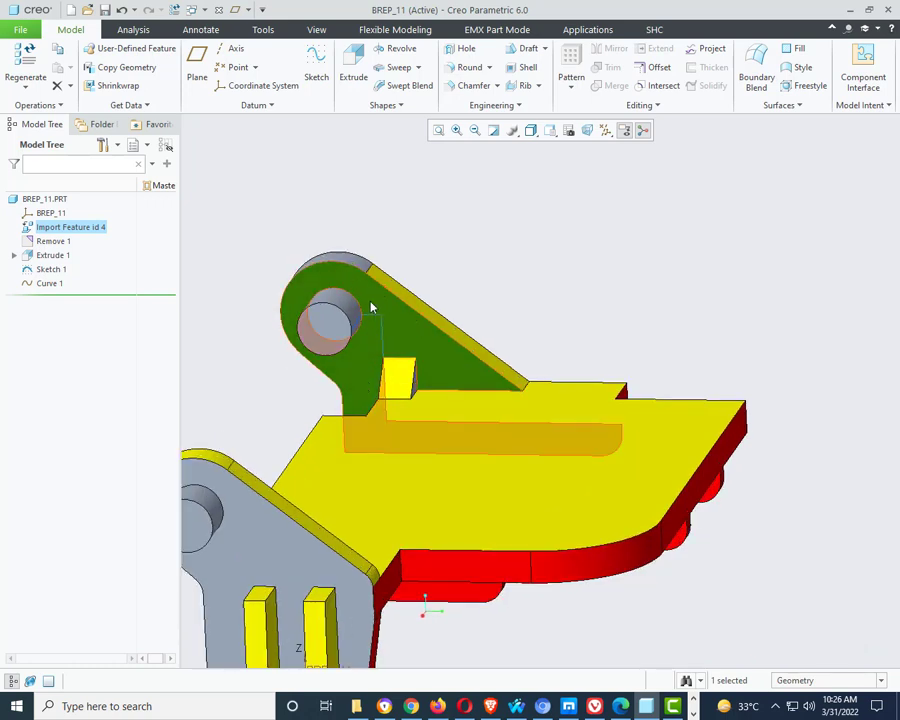
left_click(266, 106)
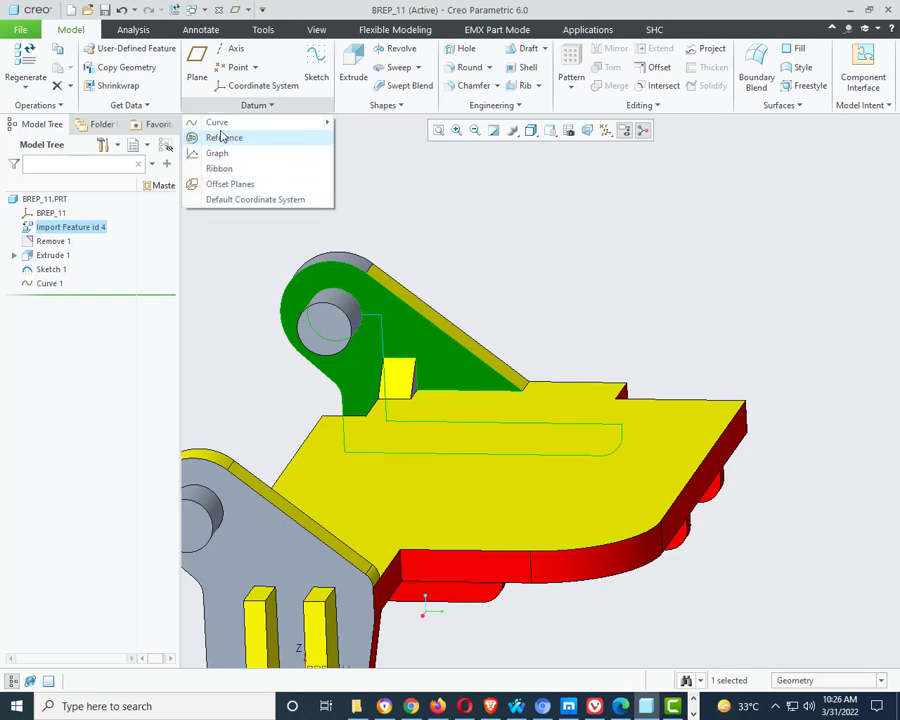
left_click(219, 123)
scroll(270, 347, "down", 3)
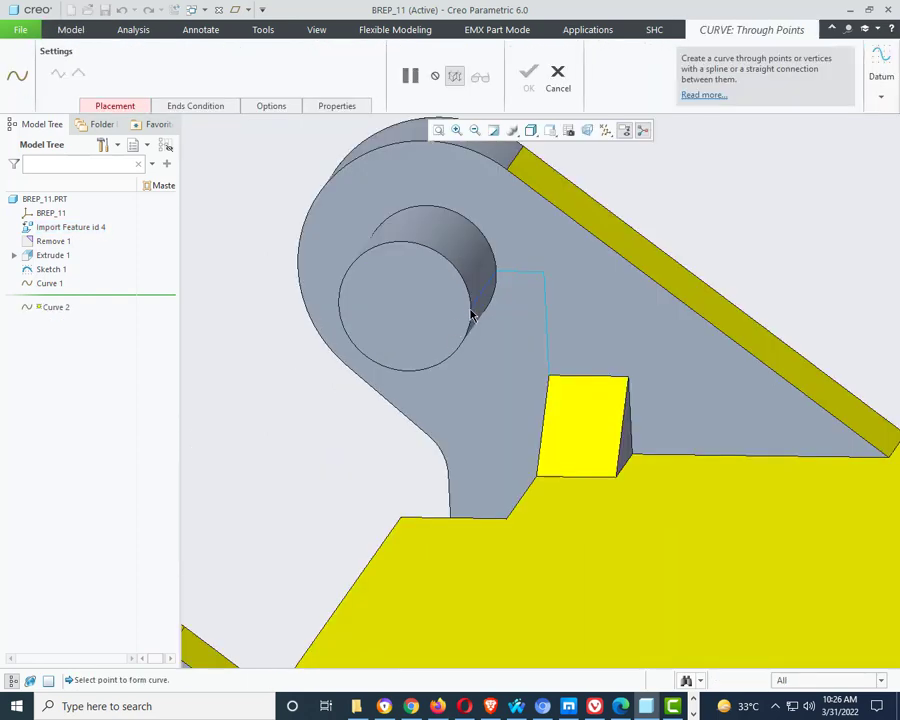
left_click(340, 305)
left_click(470, 305)
scroll(517, 389, "up", 4)
middle_click(407, 383)
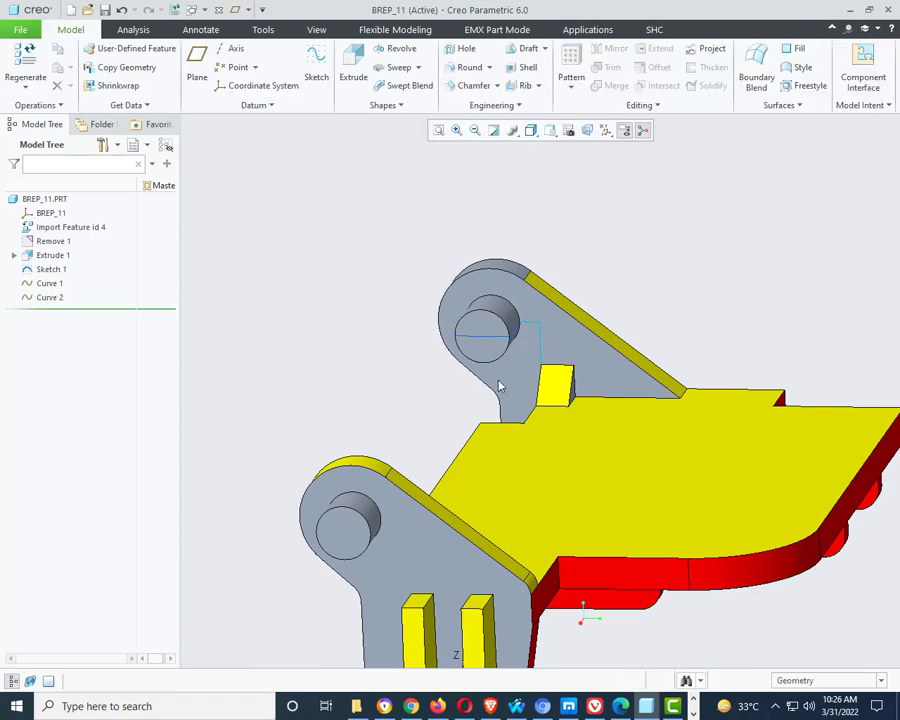
- Create a datum curve along the far pin's opposite side, from the end-face curve back to the pin's base on the lug
middle_click_drag(498, 381, 576, 391)
scroll(576, 391, "up", 2)
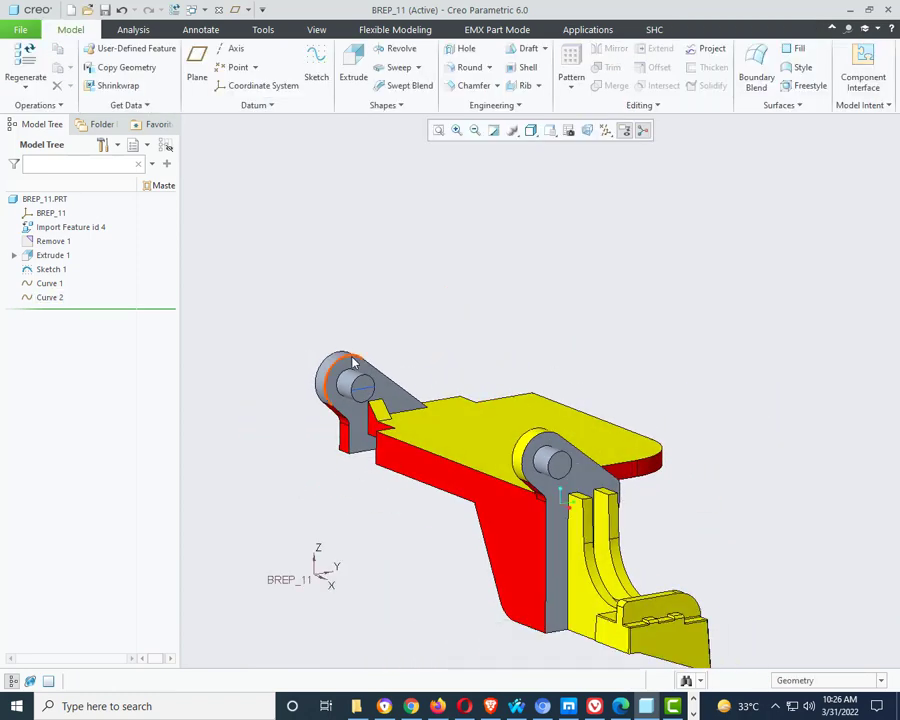
scroll(264, 418, "down", 5)
left_click(226, 110)
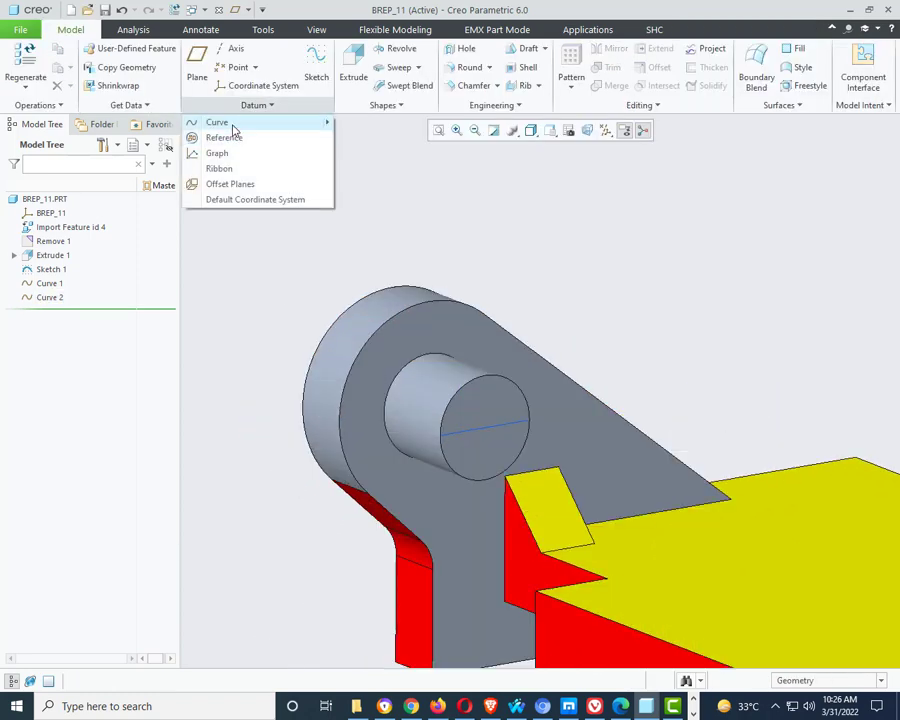
left_click(230, 122)
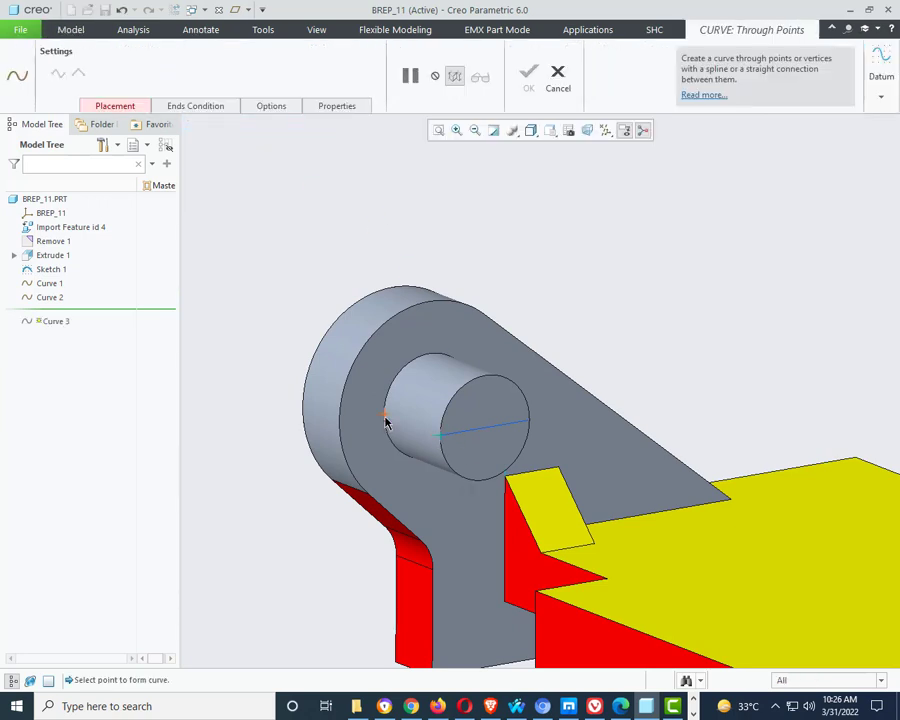
left_click(384, 416)
middle_click(334, 323)
scroll(486, 343, "up", 2)
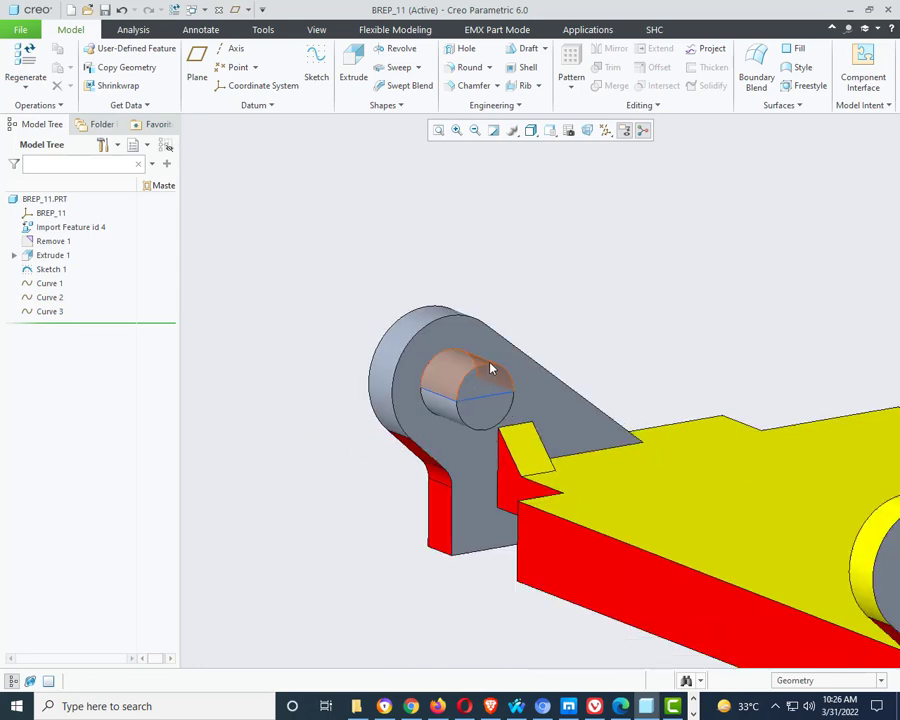
middle_click_drag(489, 364, 434, 390)
scroll(432, 423, "down", 2)
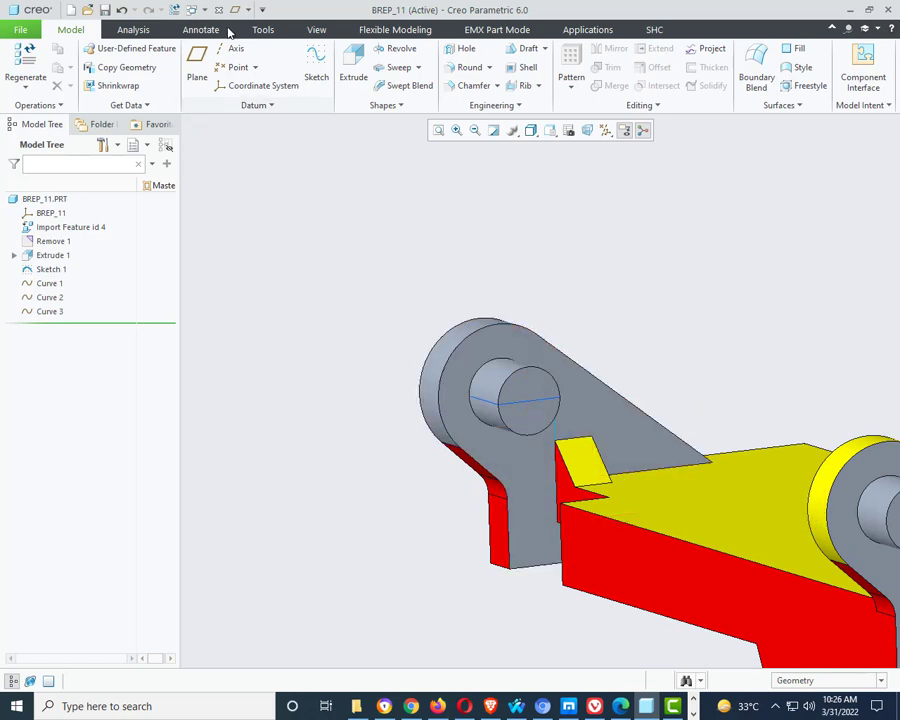
left_click(217, 124)
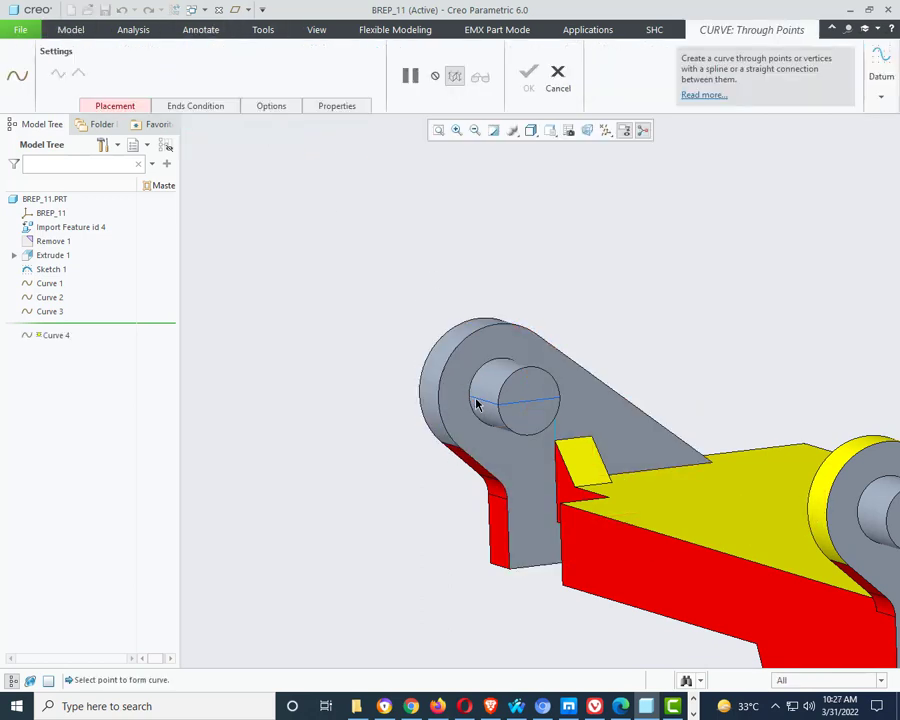
left_click(557, 88)
- Start a sketch on the far lug's pin-side face with the plate's top surface as Top reference, facing the sketch plane in Wireframe
left_click(315, 80)
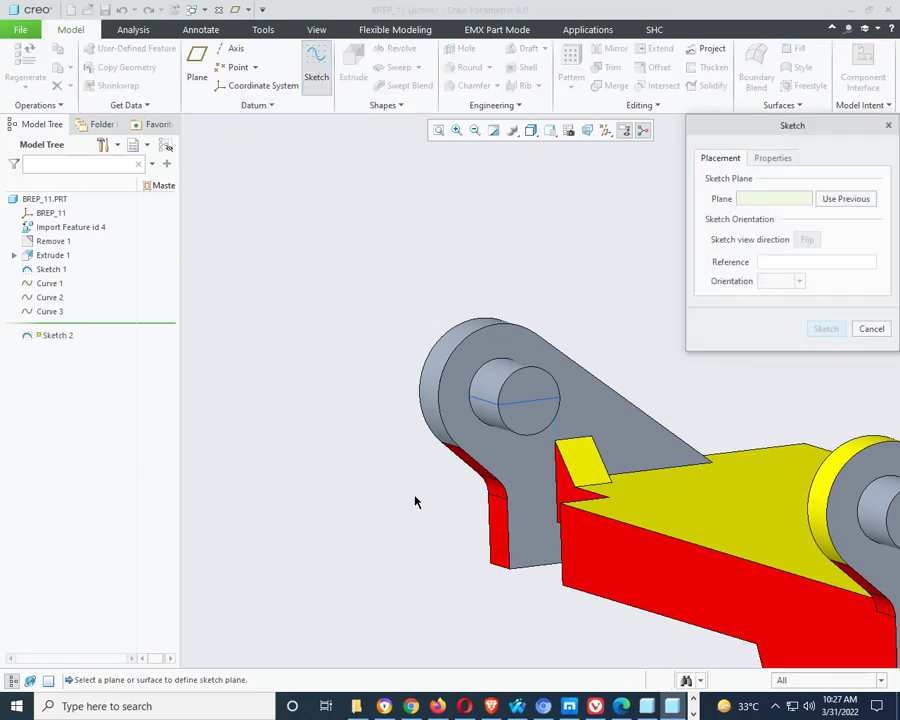
left_click(458, 424)
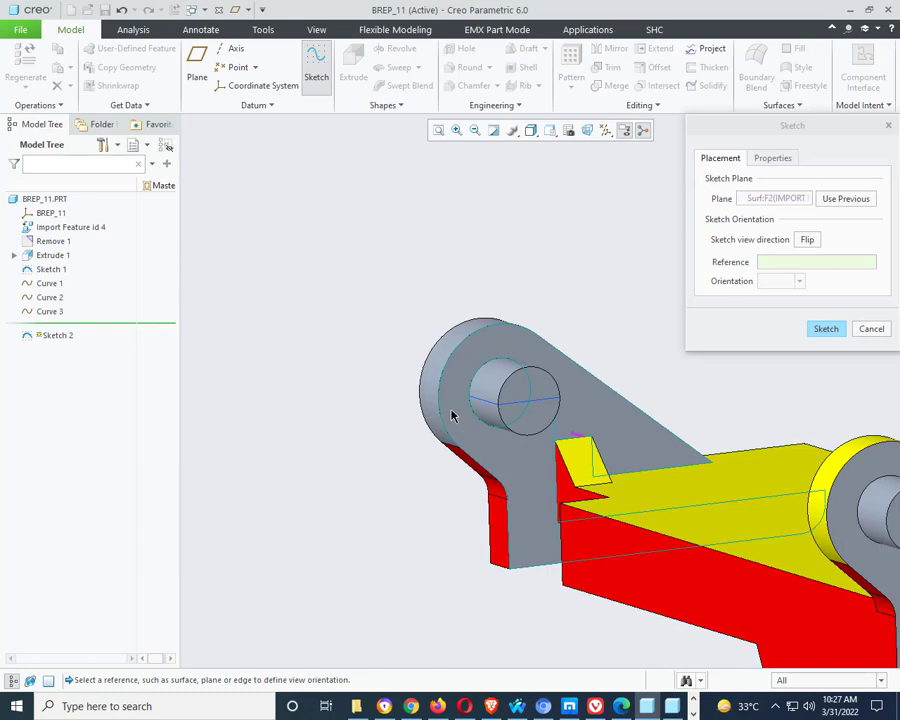
left_click(735, 479)
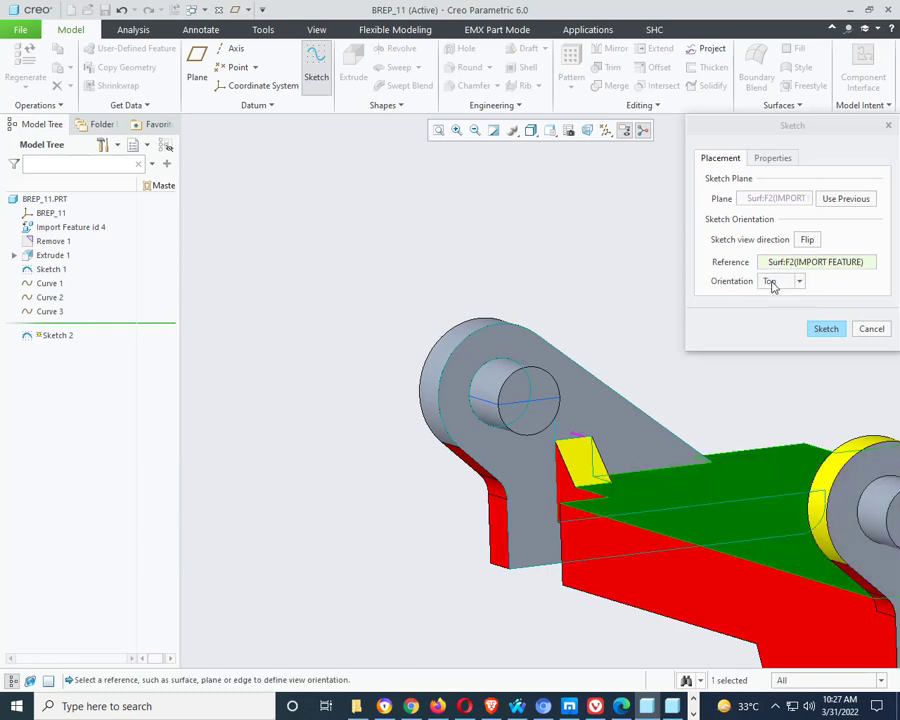
left_click(828, 330)
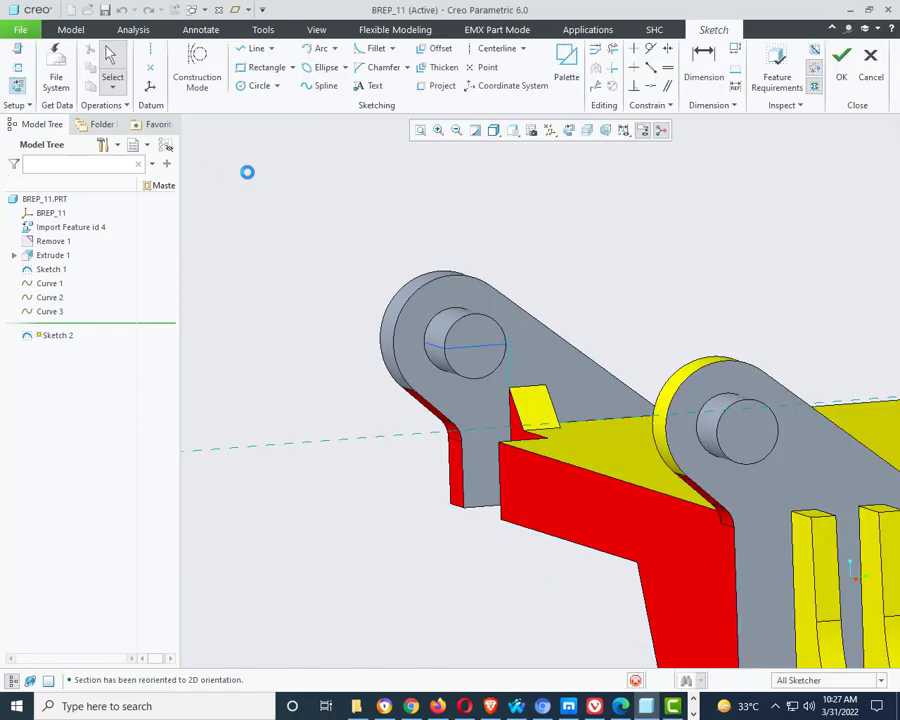
left_click(495, 131)
left_click(511, 226)
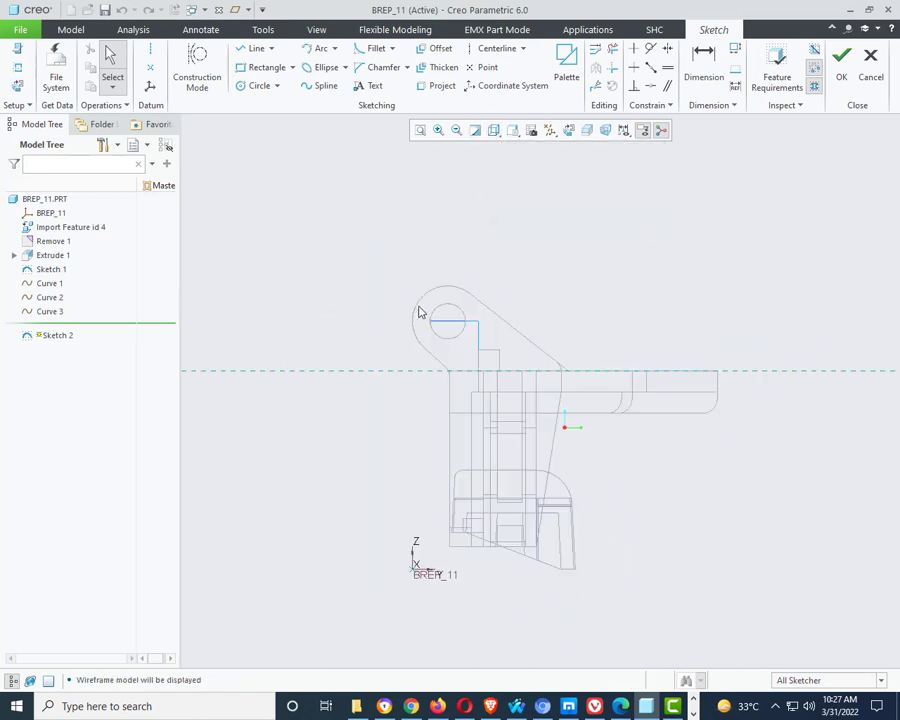
- Add the lug's rounded outer edge and the pin's circle as references of the sketch
scroll(419, 313, "down", 6)
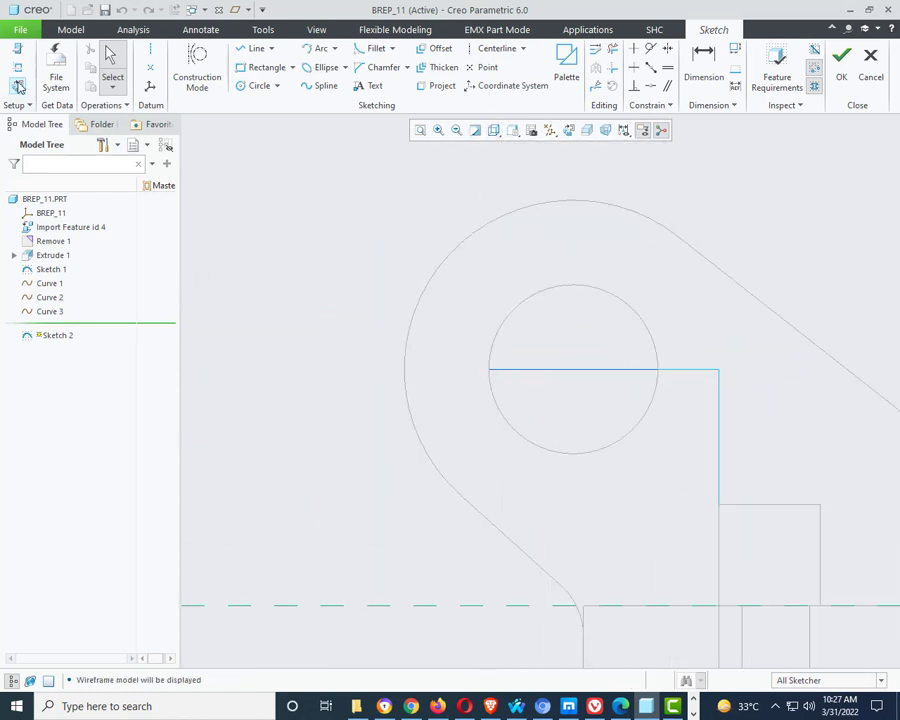
left_click(407, 332)
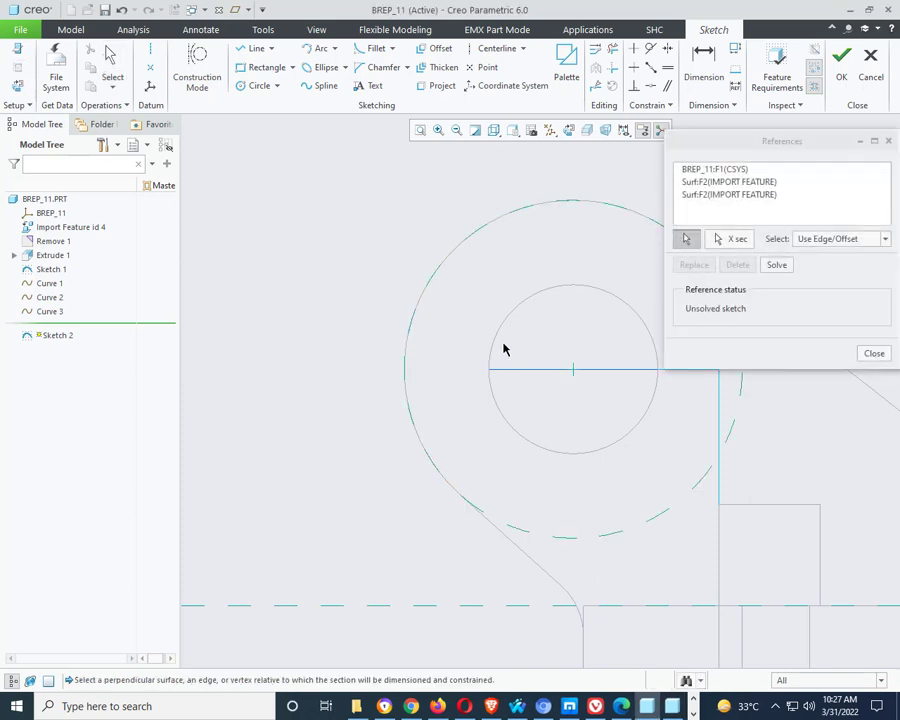
middle_click(528, 393)
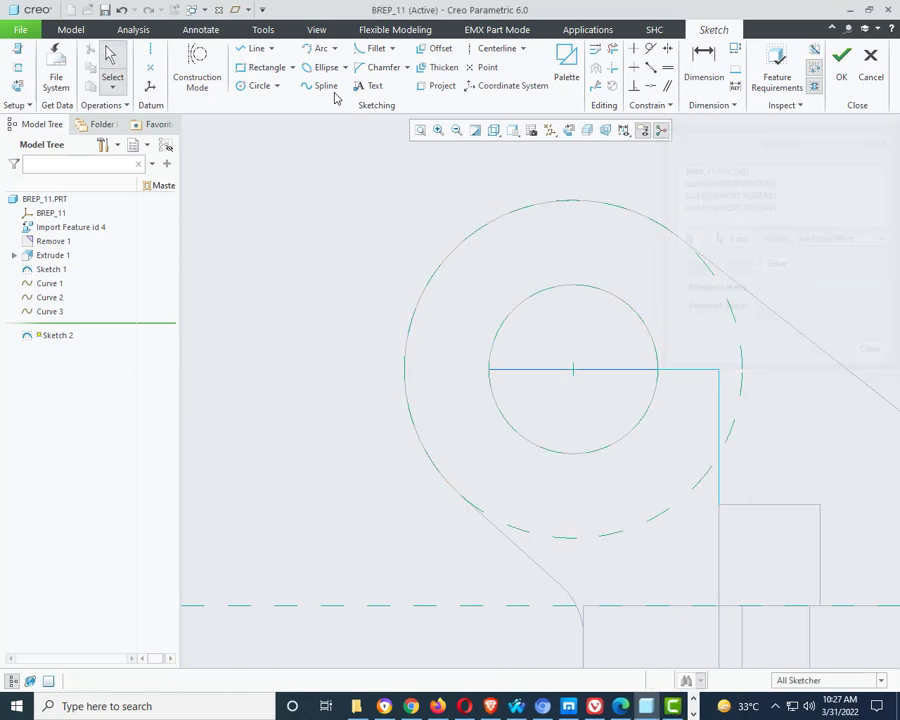
- Sketch a horizontal line from the pin's circle to the lug's rounded outer edge and finish the sketch
left_click(240, 49)
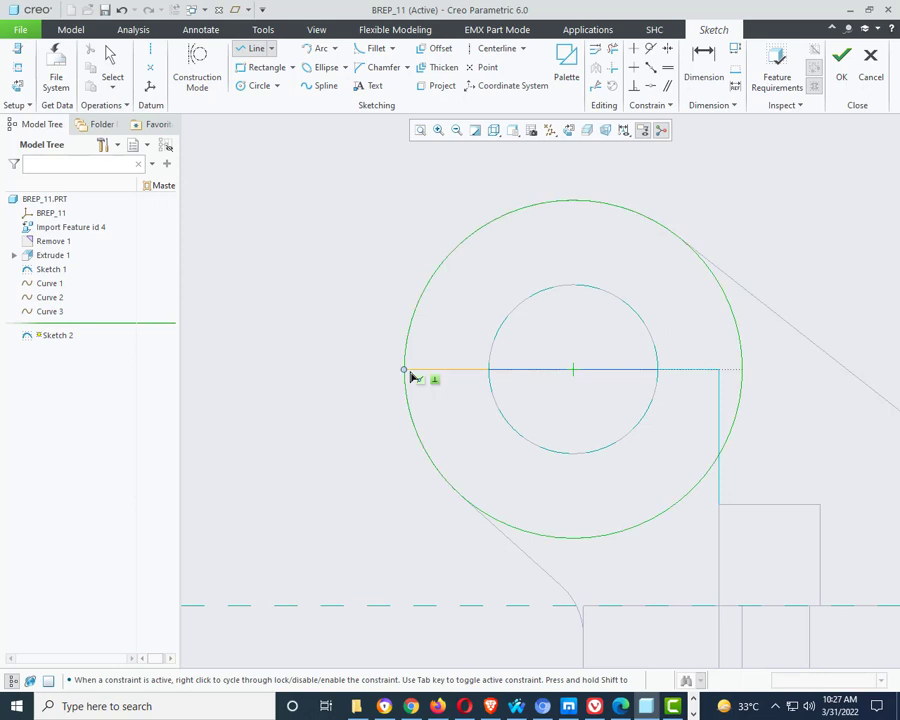
middle_click(423, 428)
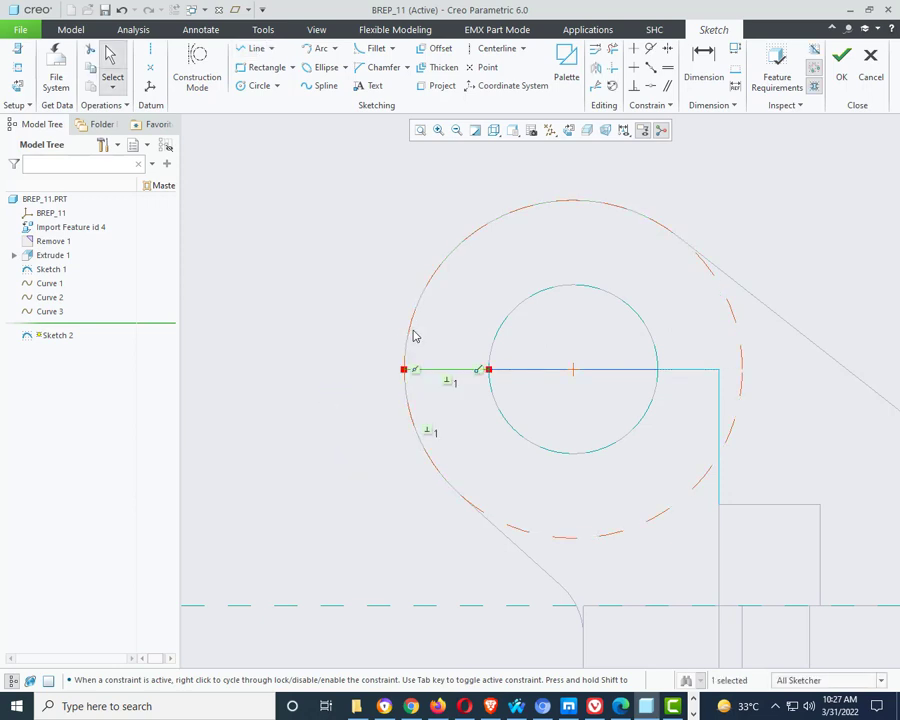
left_click(841, 60)
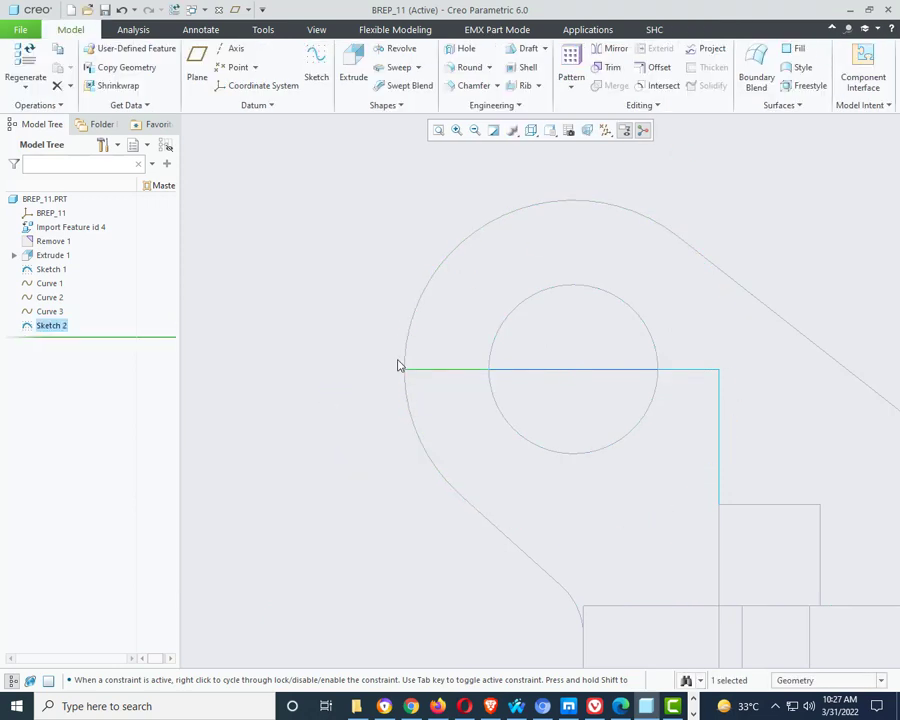
- Display the model as Shading With Edges, with the far lug and its new sketch line in view
mouse_move(396, 364)
middle_mouse_down()
mouse_move(386, 372)
mouse_move(482, 416)
mouse_move(528, 253)
middle_mouse_up()
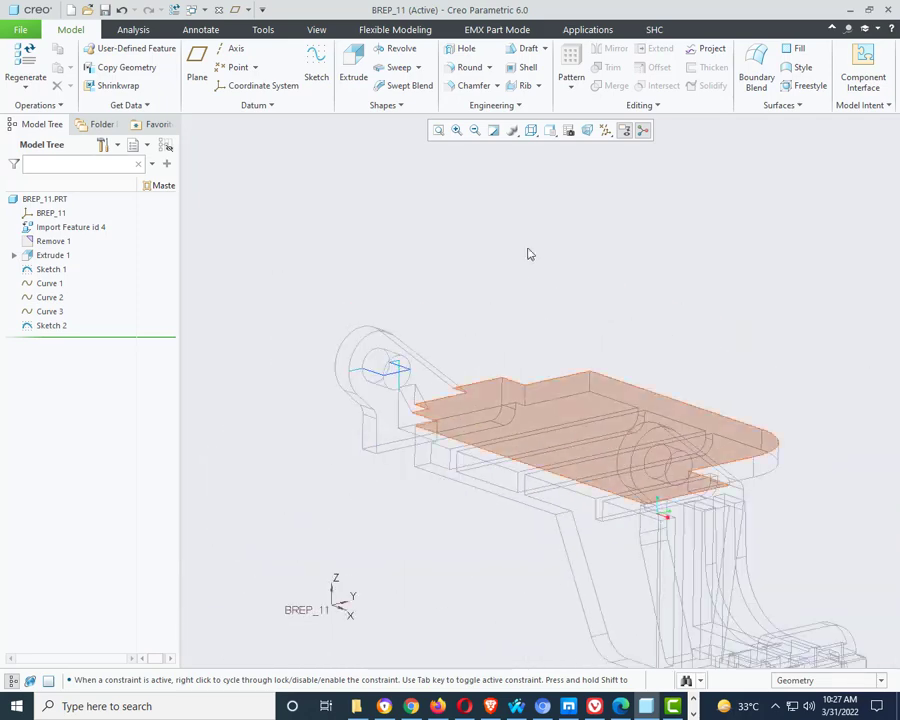
left_click(531, 130)
left_click(585, 163)
scroll(327, 393, "down", 3)
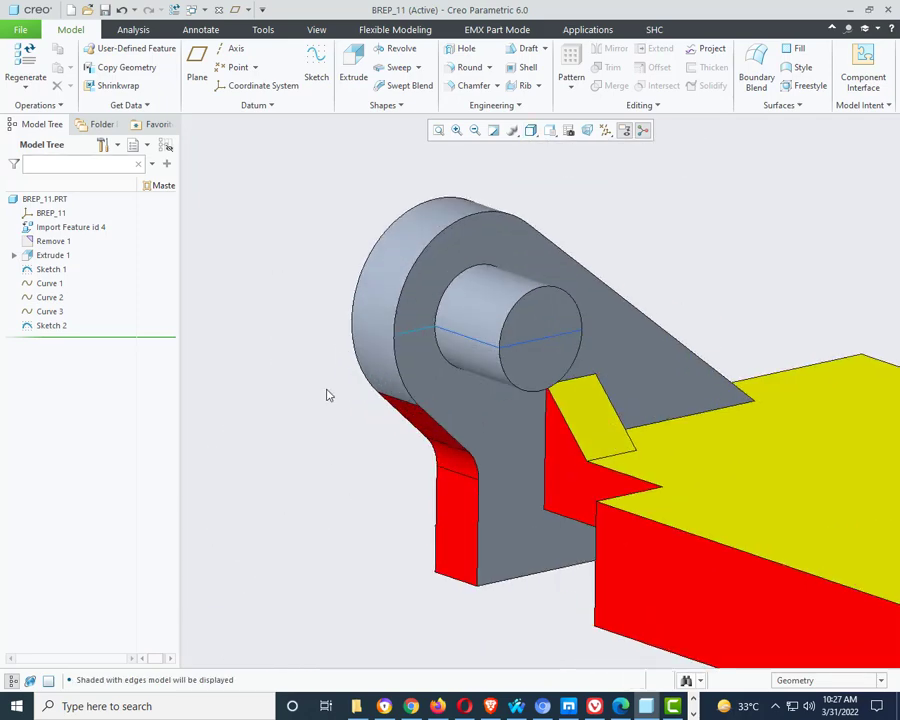
scroll(375, 410, "up", 2)
scroll(392, 416, "down", 1)
- Start a sketch on the far lug's outer face with the plate's top surface as reference, facing the sketch plane in Wireframe
middle_click_drag(392, 416, 508, 492)
scroll(460, 468, "up", 4)
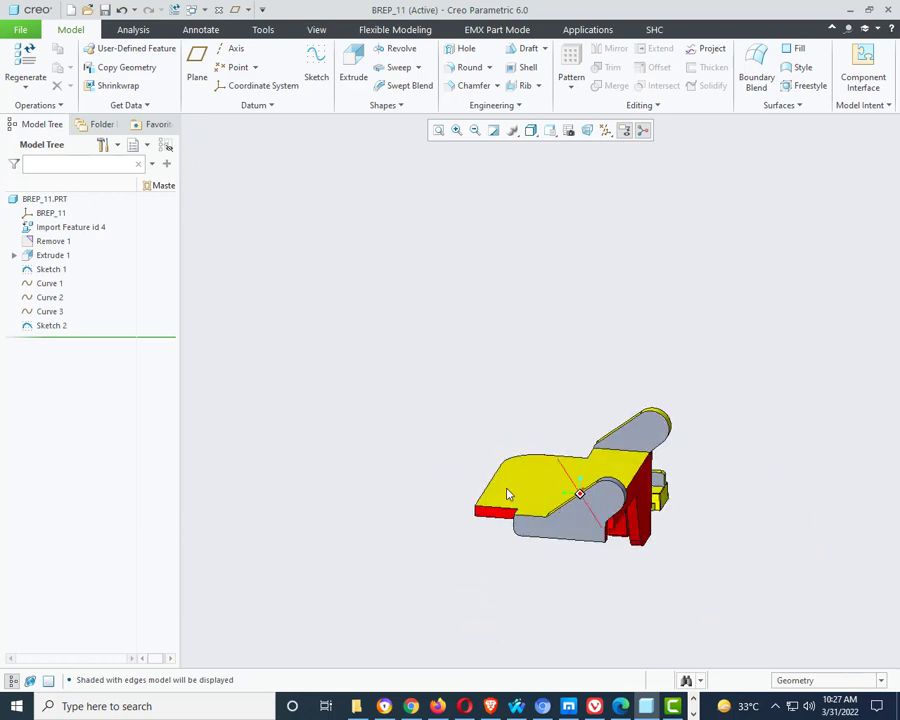
scroll(643, 522, "down", 4)
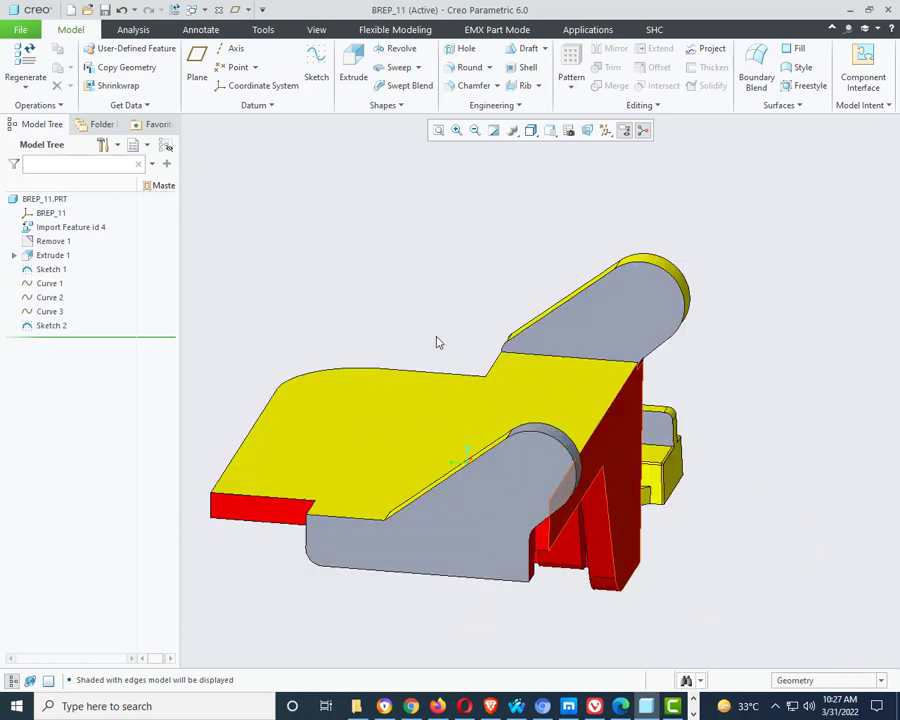
left_click(315, 62)
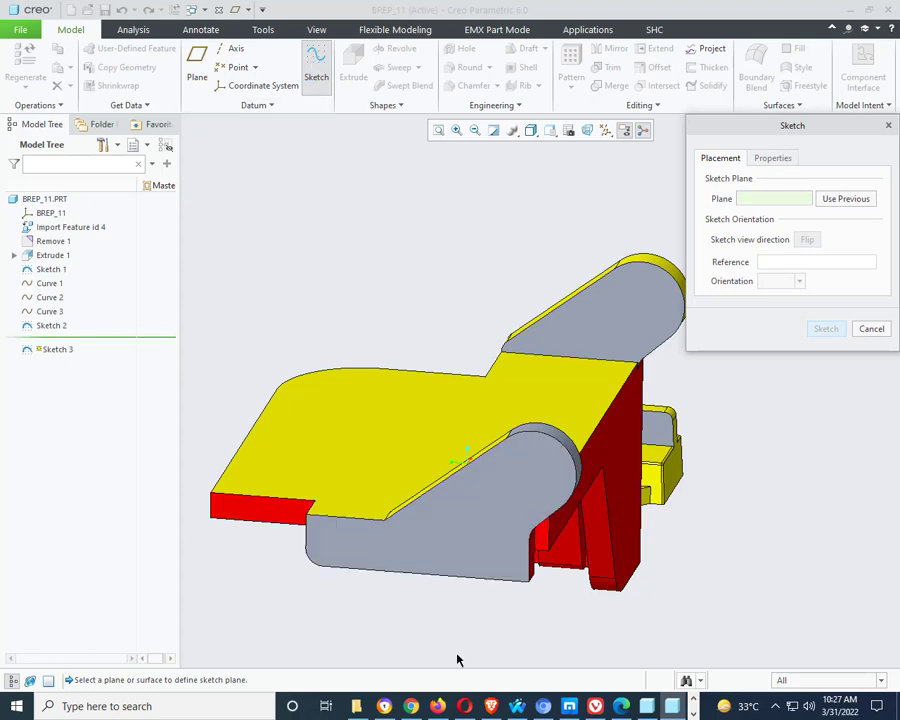
left_click(386, 421)
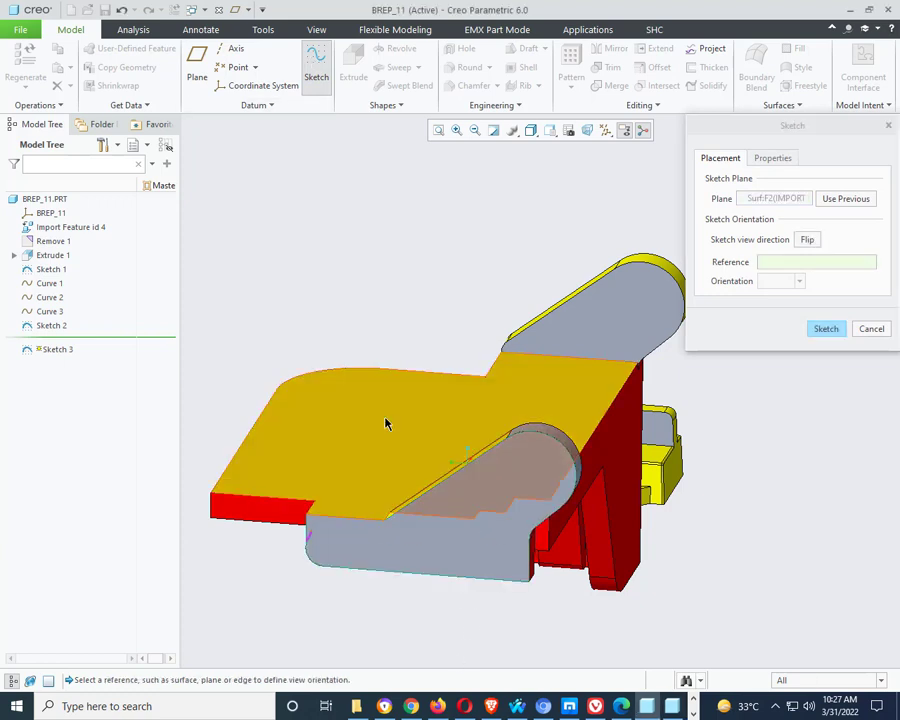
left_click(836, 333)
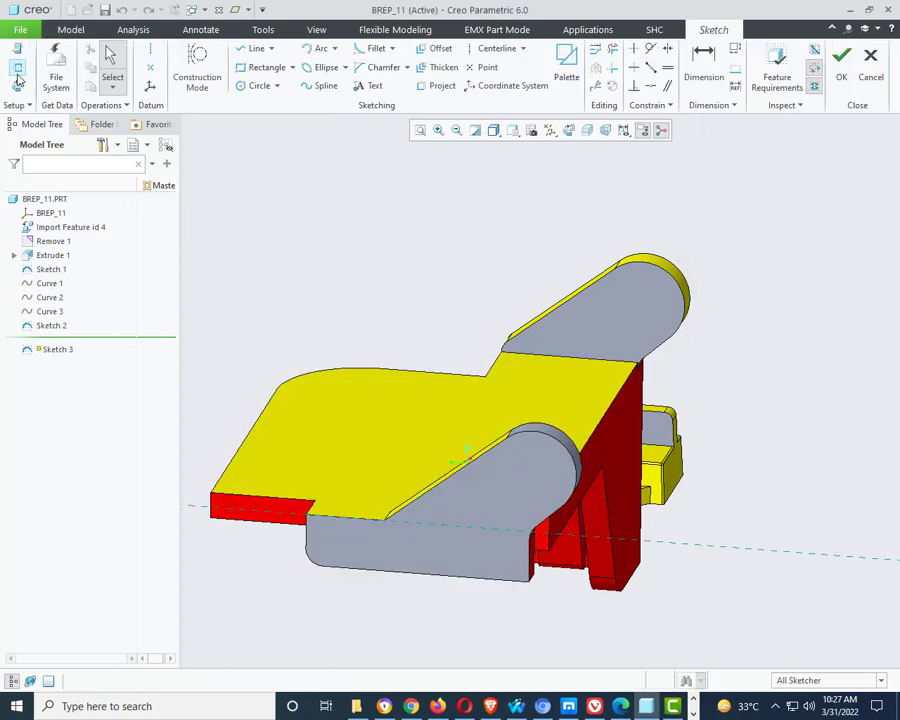
left_click(18, 88)
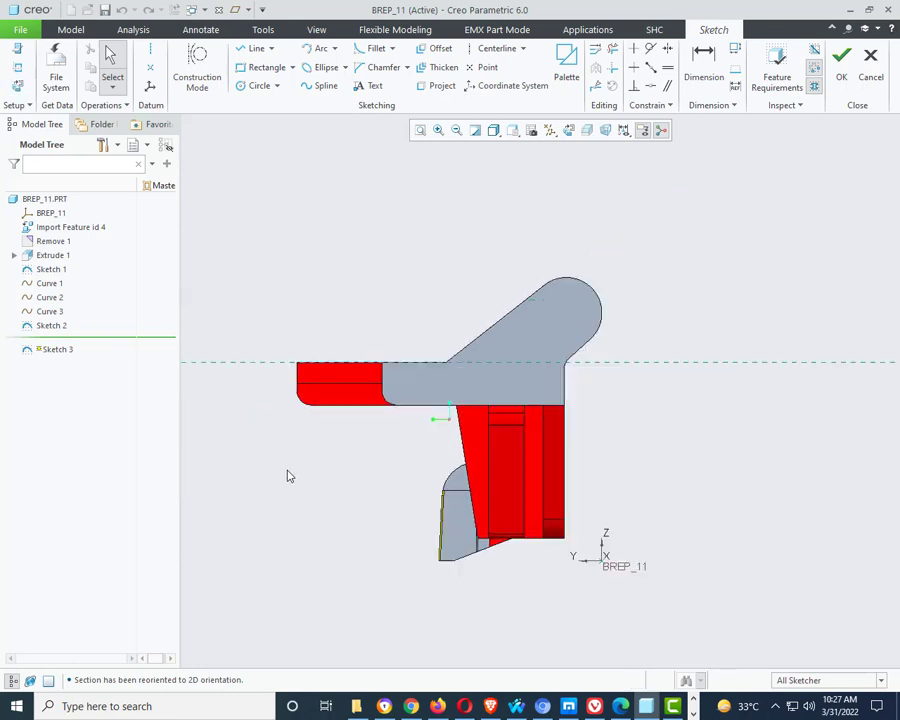
scroll(556, 289, "up", 2)
left_click(490, 133)
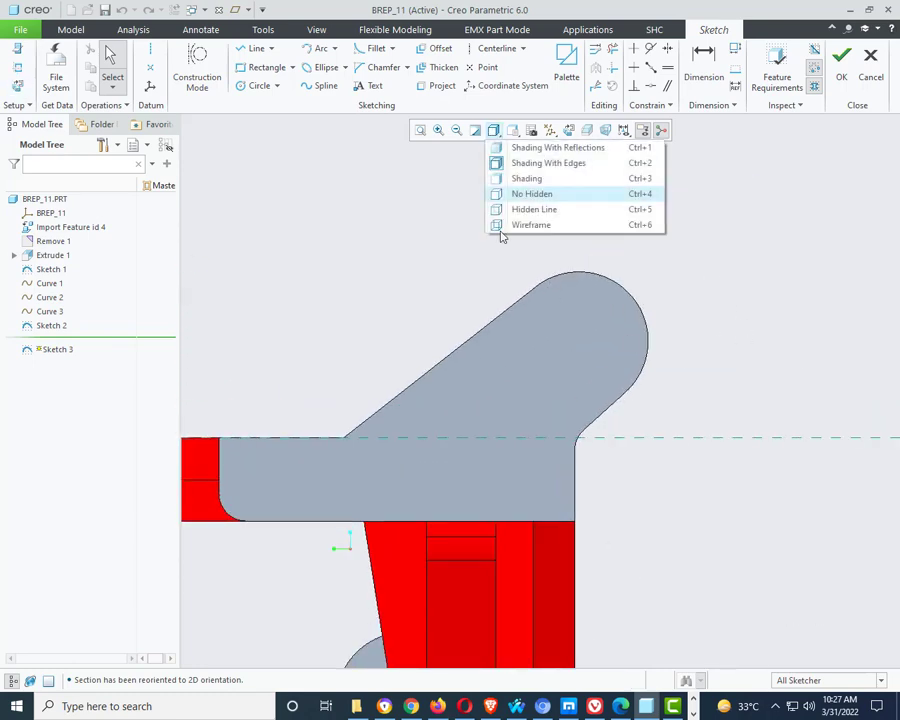
left_click(507, 226)
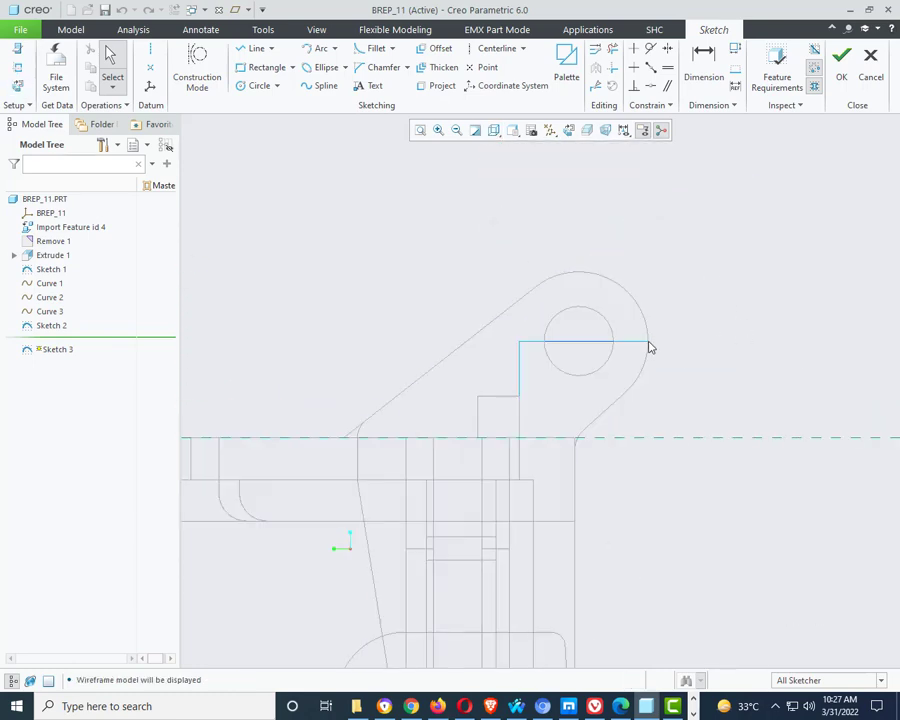
- Add the existing horizontal sketch line, the lug's rounded outer edge and its sloped edge as references of the sketch
left_click(15, 70)
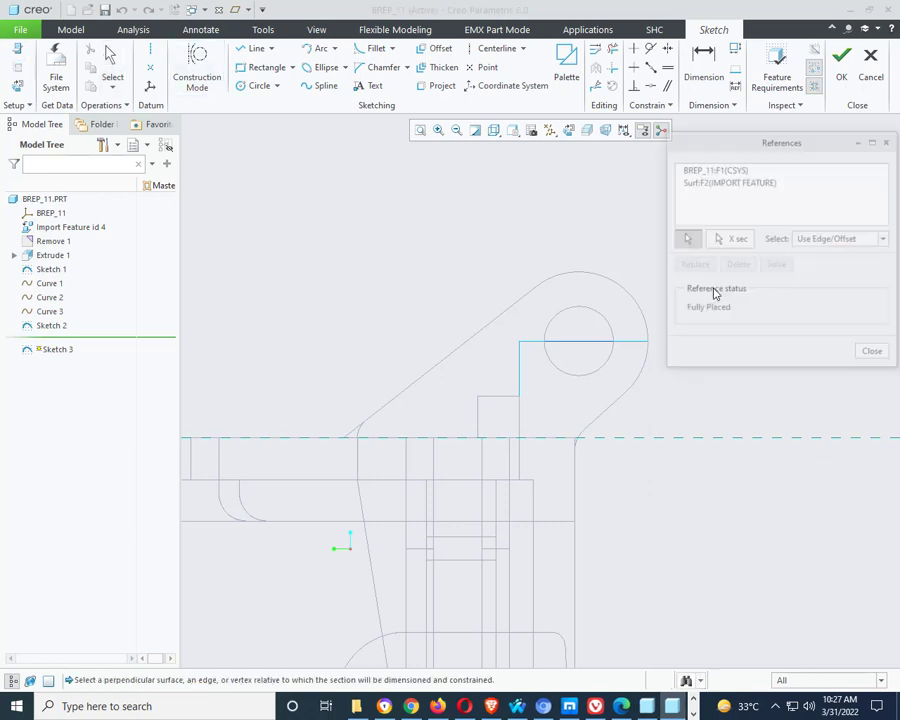
left_click(645, 342)
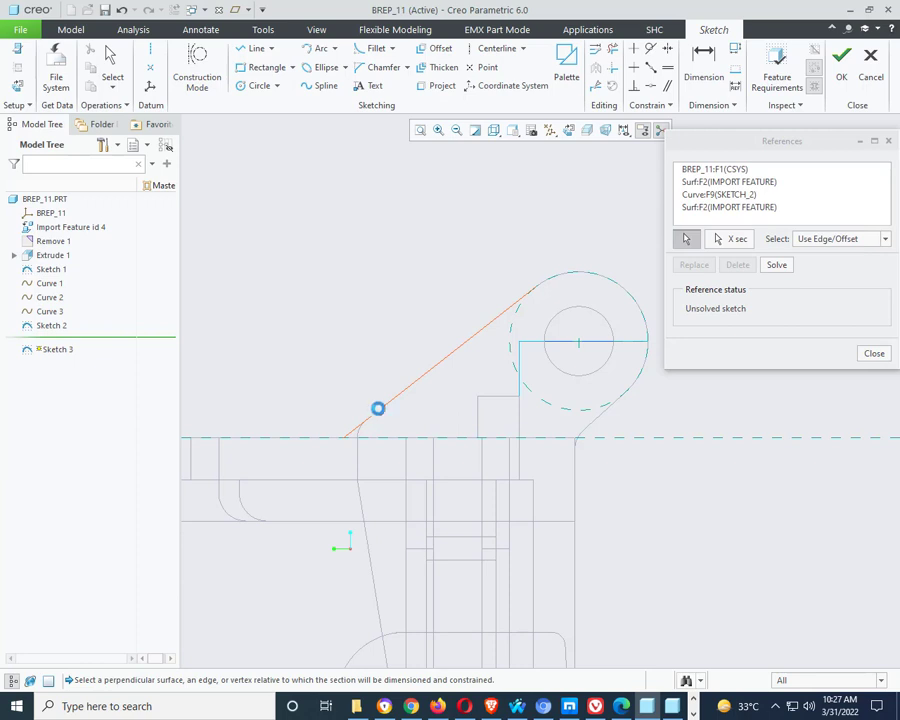
left_click(378, 408)
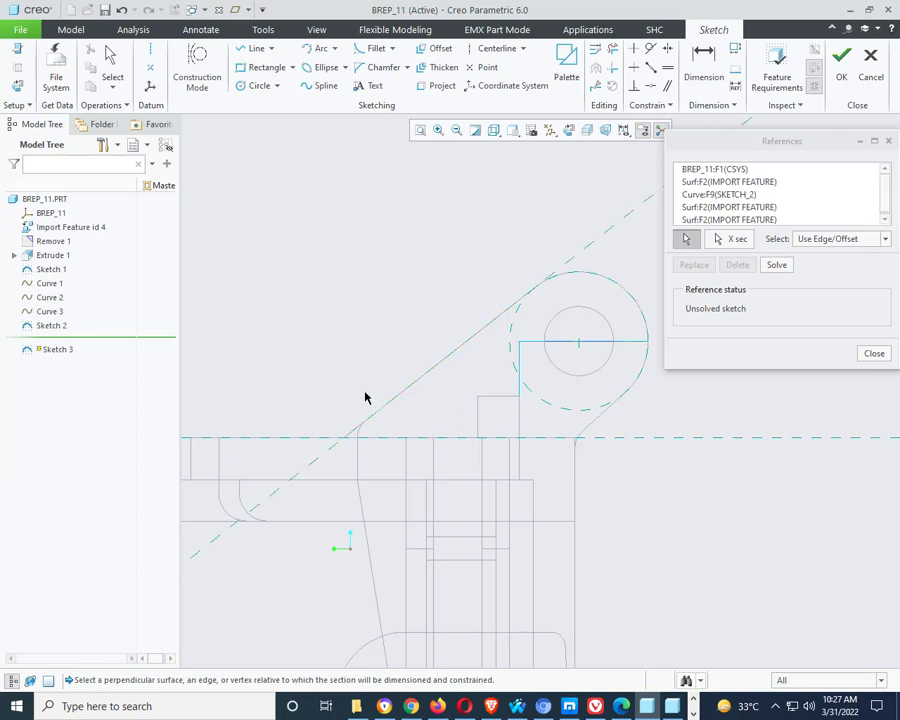
- Sketch a diagonal line from the sloped edge's lower end on the plate to the horizontal line's outer end and finish the sketch
left_click(256, 50)
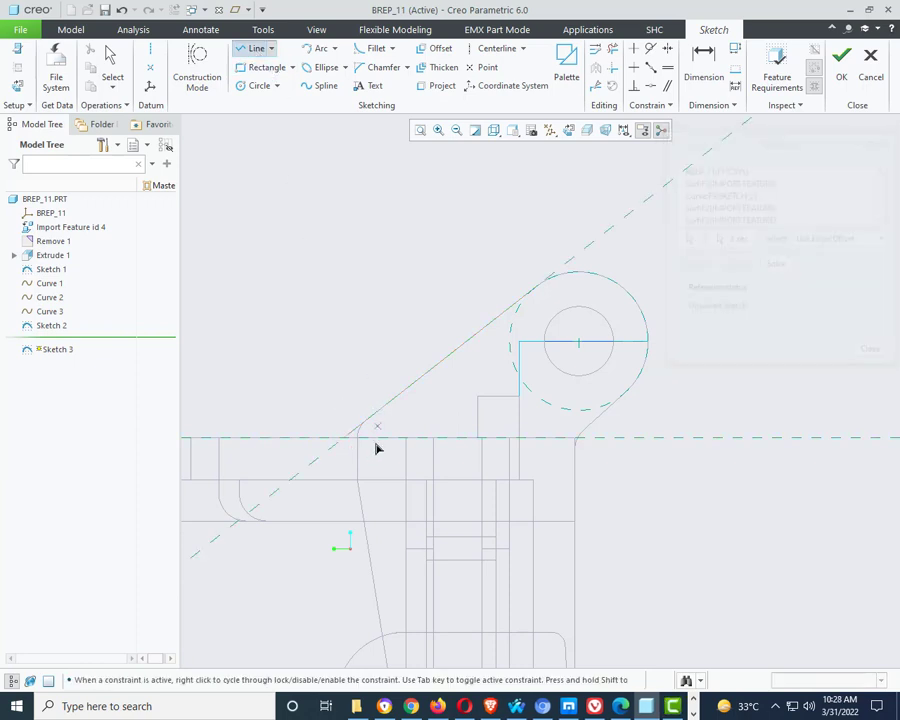
left_click(647, 343)
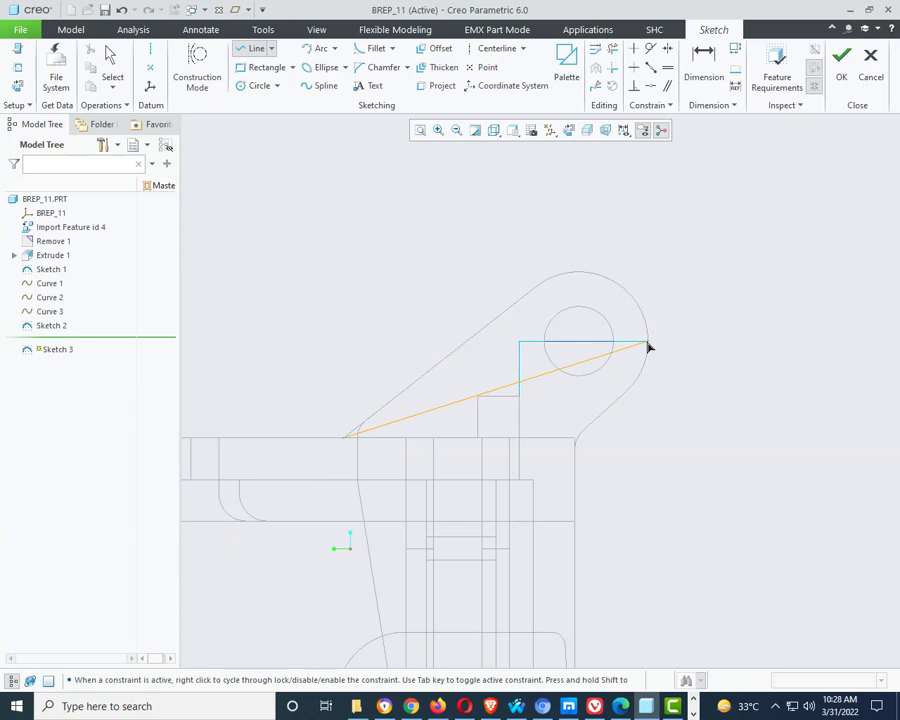
middle_click(788, 374)
left_click(843, 80)
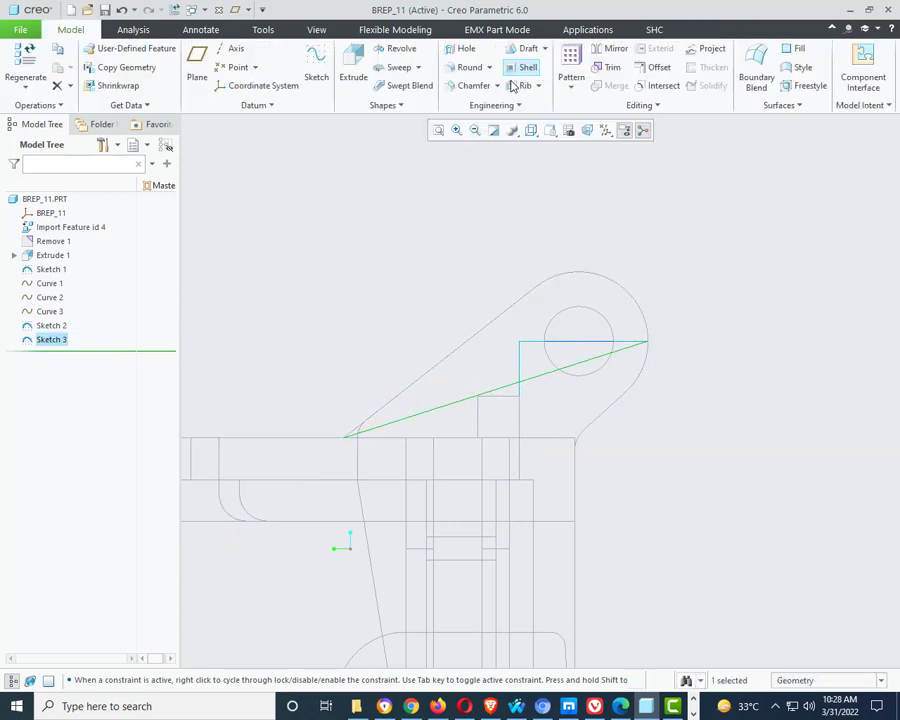
- Display the model as Shading With Edges, with the far lug's pin side in view and nothing selected
left_click(531, 130)
left_click(560, 163)
mouse_move(640, 330)
middle_mouse_down()
mouse_move(652, 342)
mouse_move(602, 340)
mouse_move(636, 372)
mouse_move(518, 386)
mouse_move(271, 354)
middle_mouse_up()
scroll(426, 394, "down", 5)
scroll(431, 395, "up", 5)
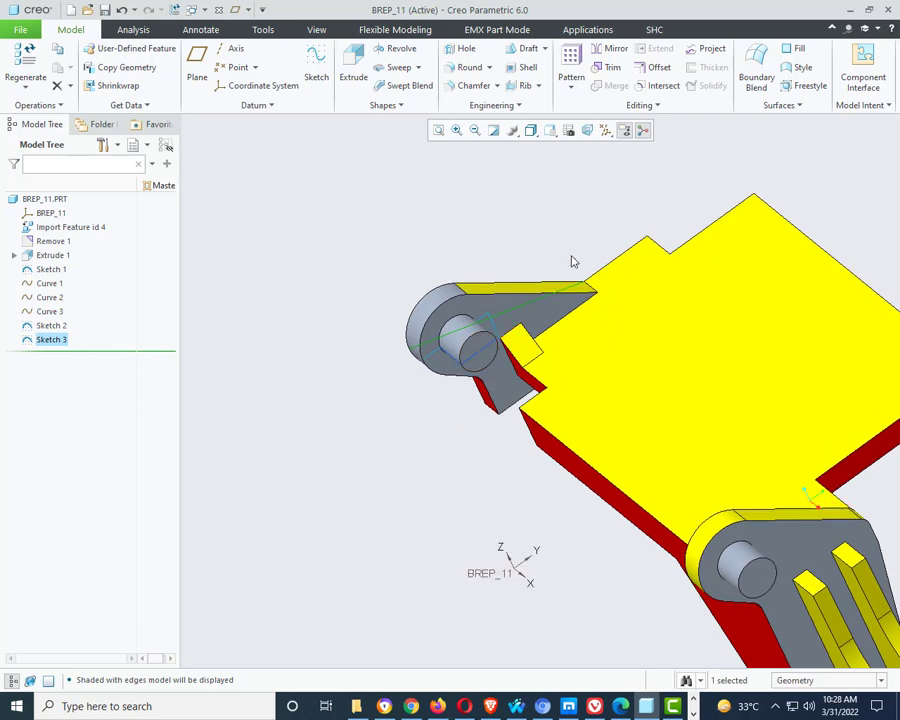
left_click(570, 260)
scroll(447, 380, "down", 4)
scroll(446, 380, "up", 3)
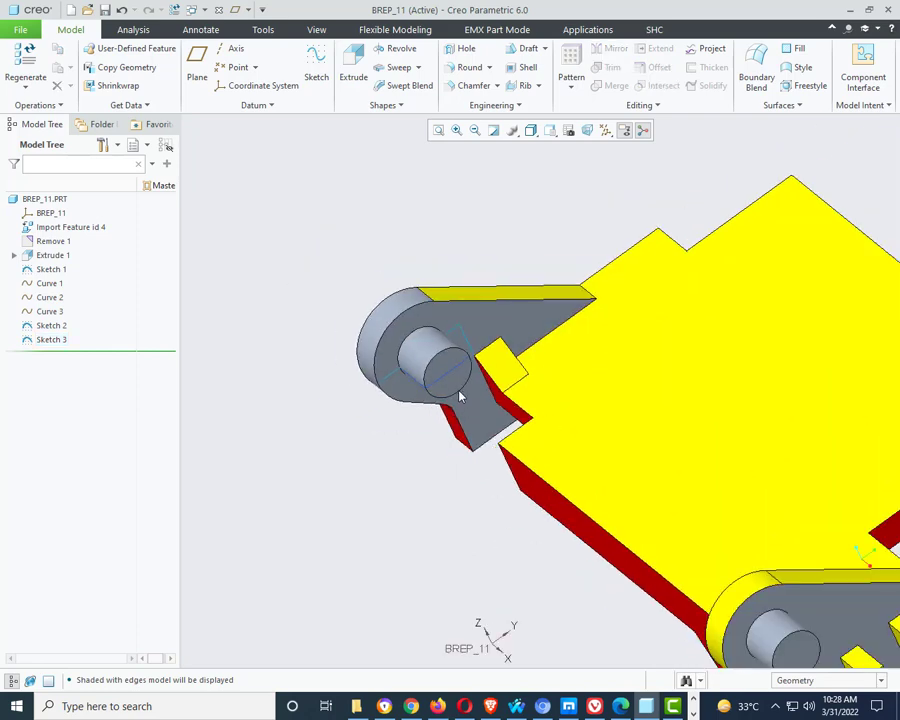
- Start a sketch on the near lug's pin-side face with the plate's top surface as reference and face the sketch plane
middle_click_drag(458, 392, 410, 416)
key("ctrl+d")
middle_click_drag(558, 500, 520, 516)
scroll(505, 412, "down", 3)
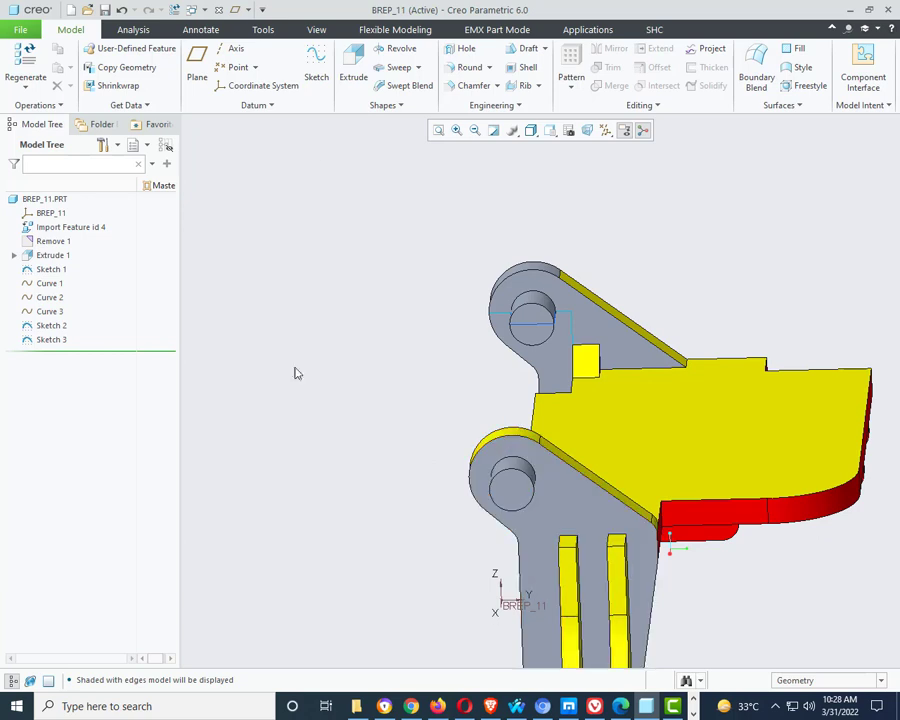
left_click(316, 64)
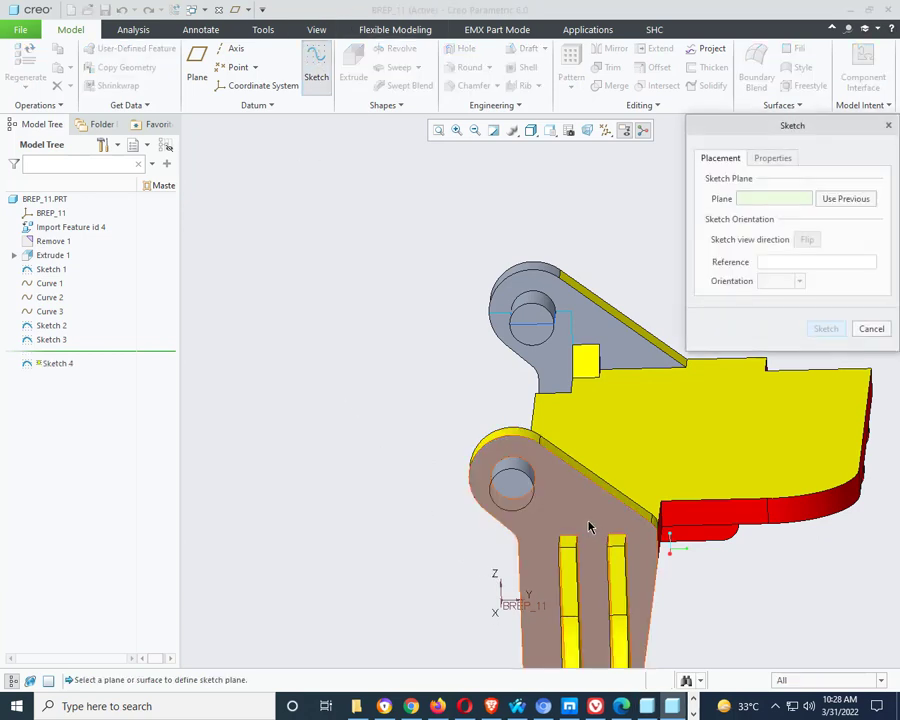
left_click(581, 519)
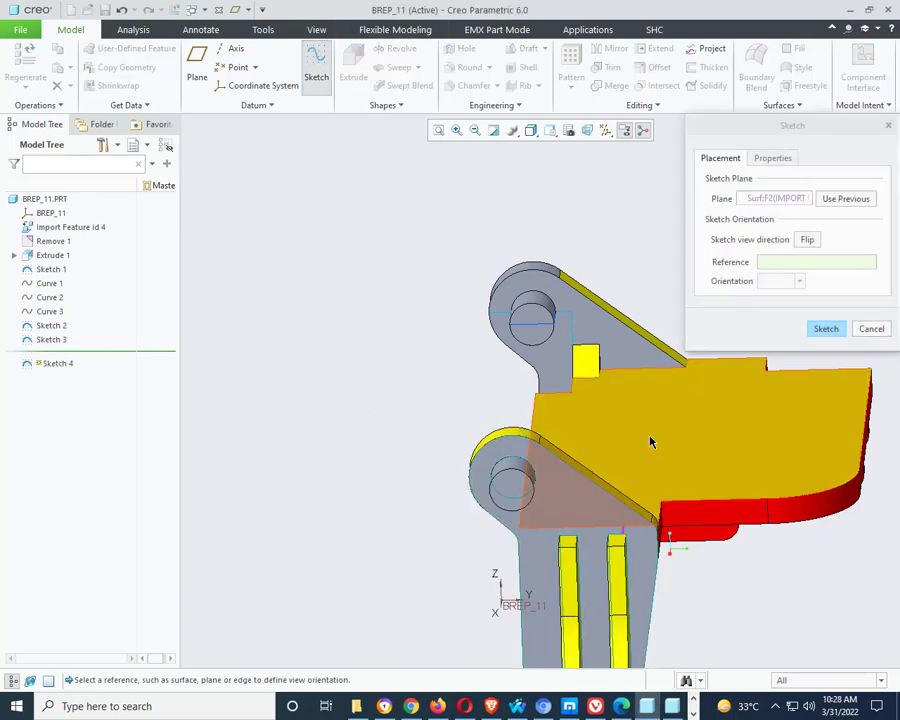
left_click(651, 440)
left_click(826, 329)
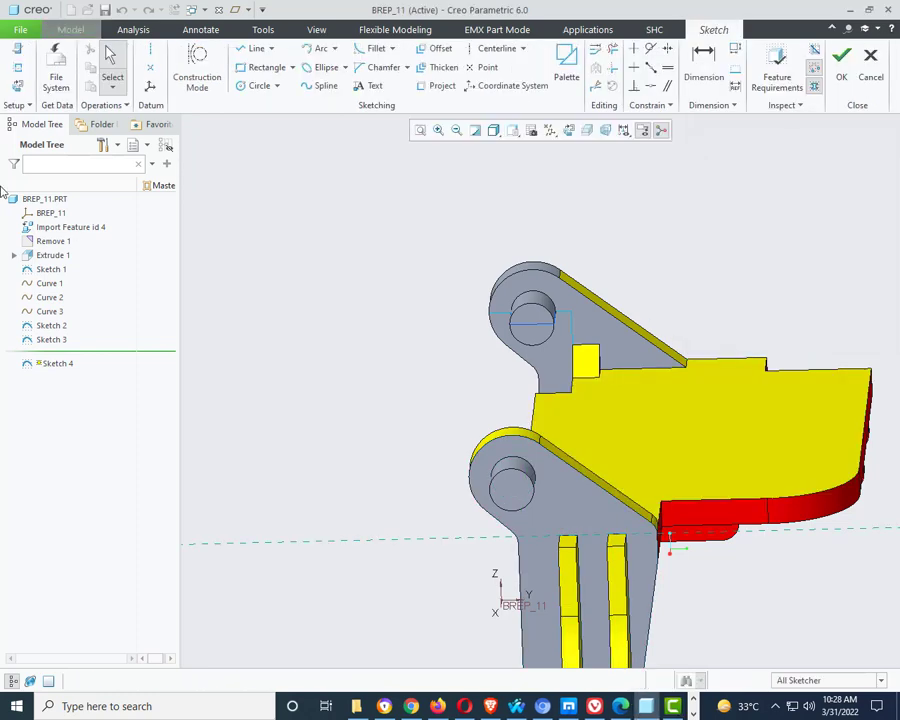
left_click(18, 87)
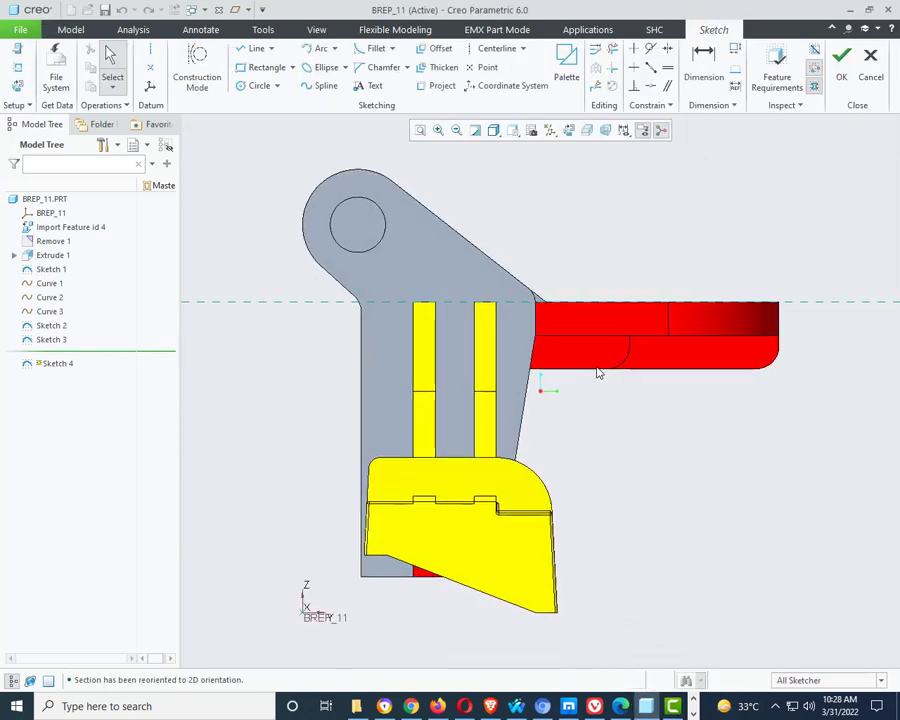
scroll(413, 204, "up", 3)
- Add the near pin's circle and the outer vertical edge of the rib closest to the pin as sketch references
left_click(18, 66)
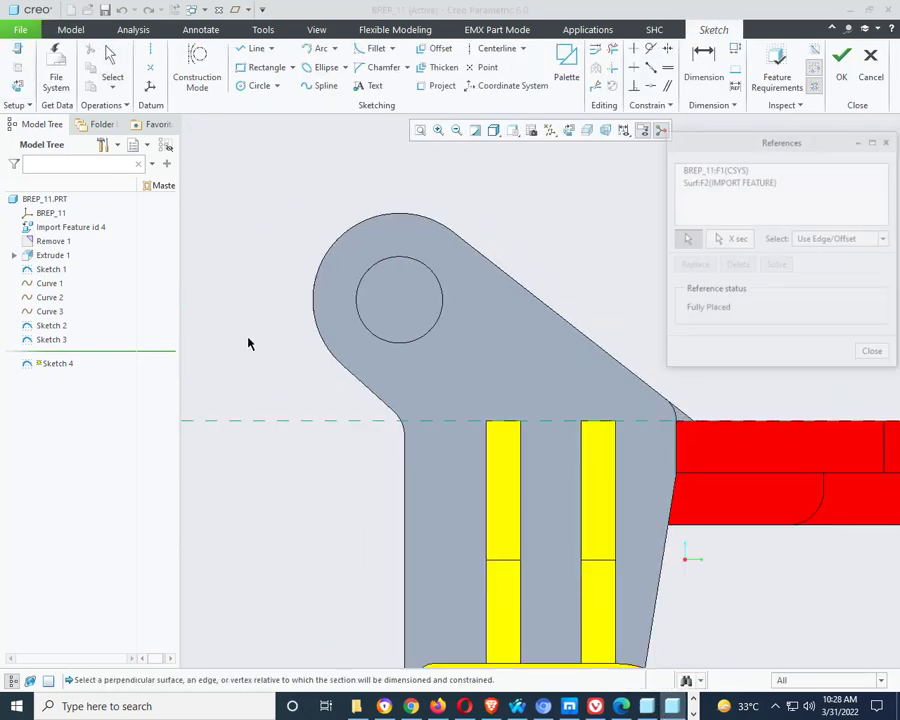
left_click(398, 341)
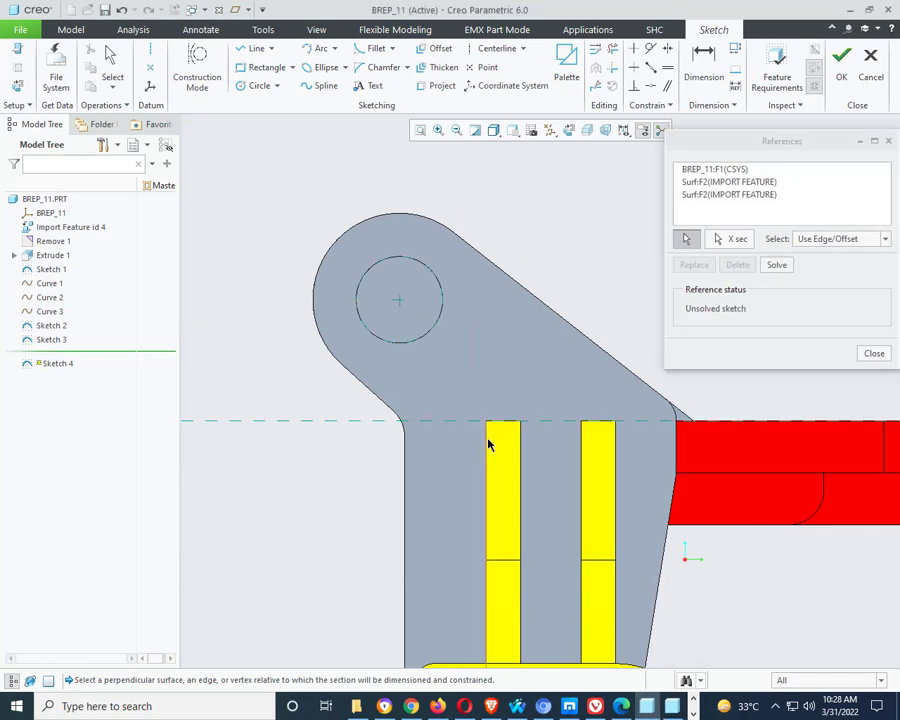
left_click(488, 440)
middle_click(546, 326)
middle_click(547, 324)
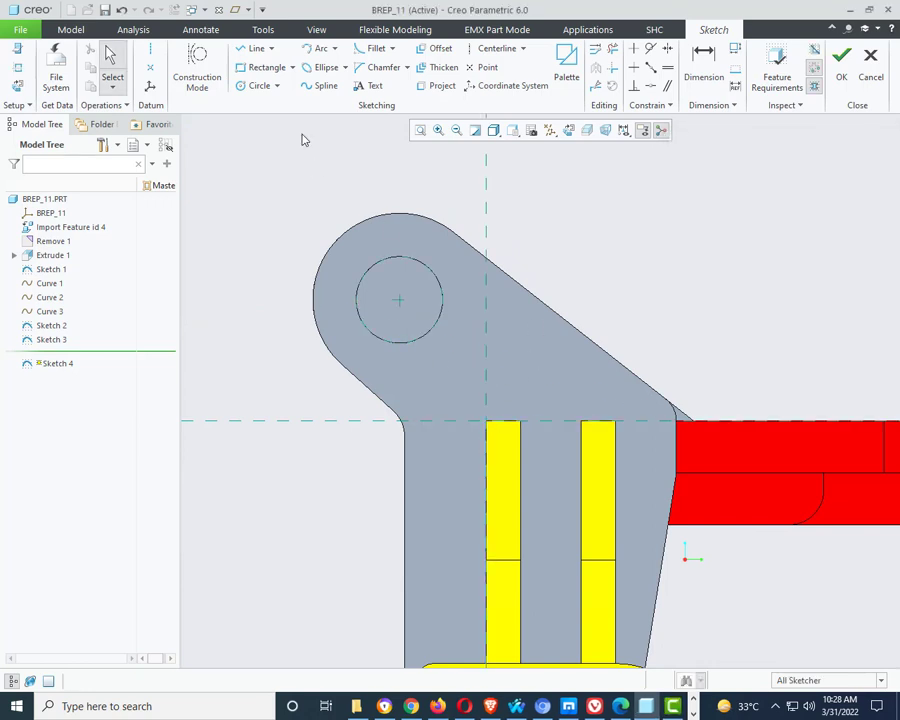
- Sketch a horizontal line from the pin's circle to the rib edge's reference, continue vertically down to the rib's top corner, and finish the sketch
left_click(256, 49)
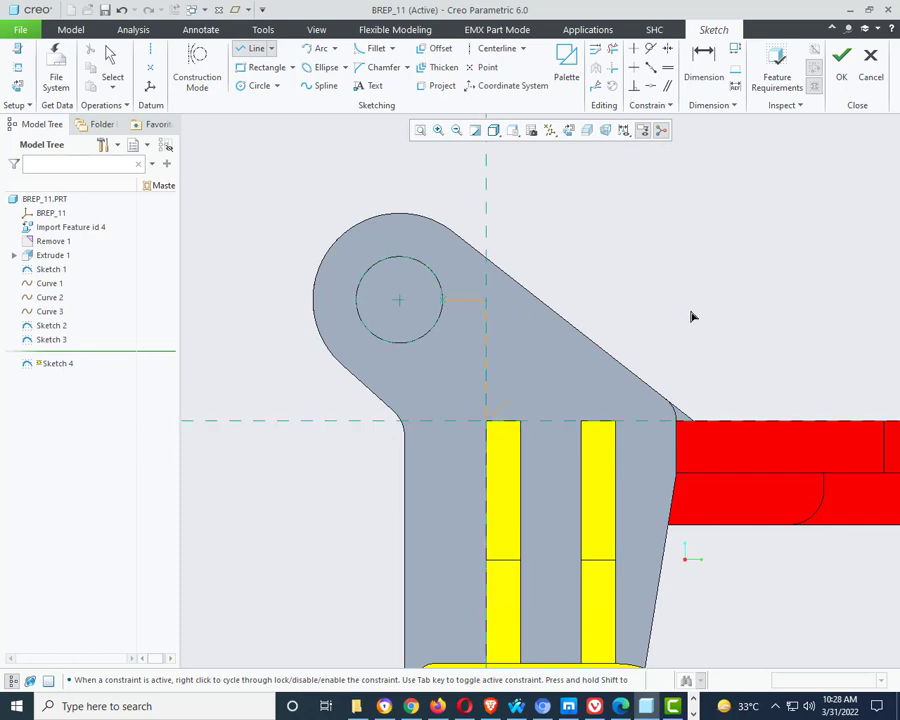
middle_click(750, 290)
left_click(841, 60)
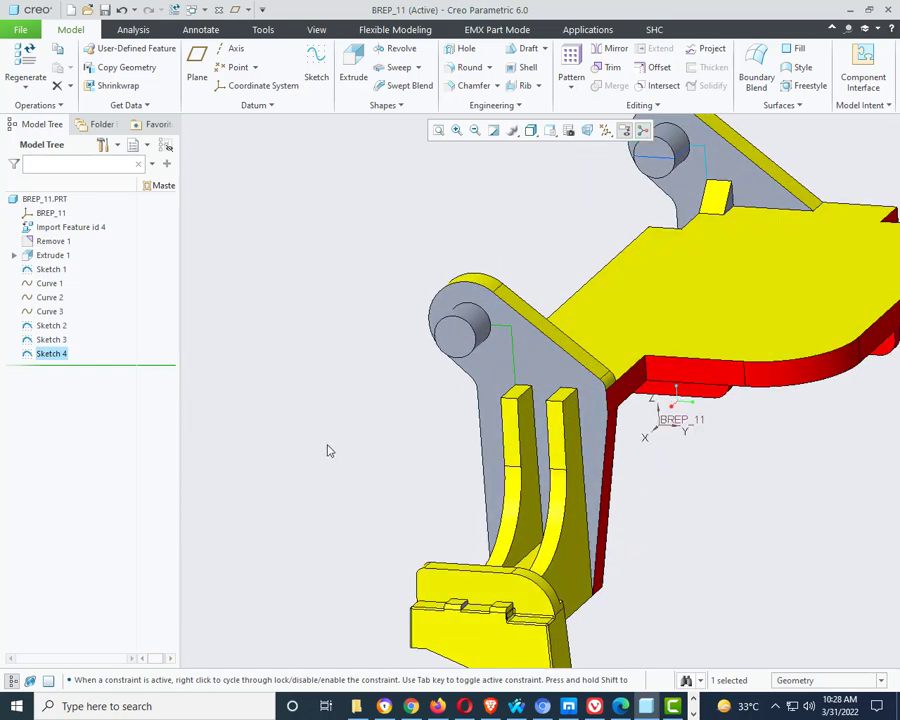
- Create a through-points datum curve along the near pin from the new sketch line's start to the pin's end face
scroll(395, 235, "up", 3)
left_click(250, 105)
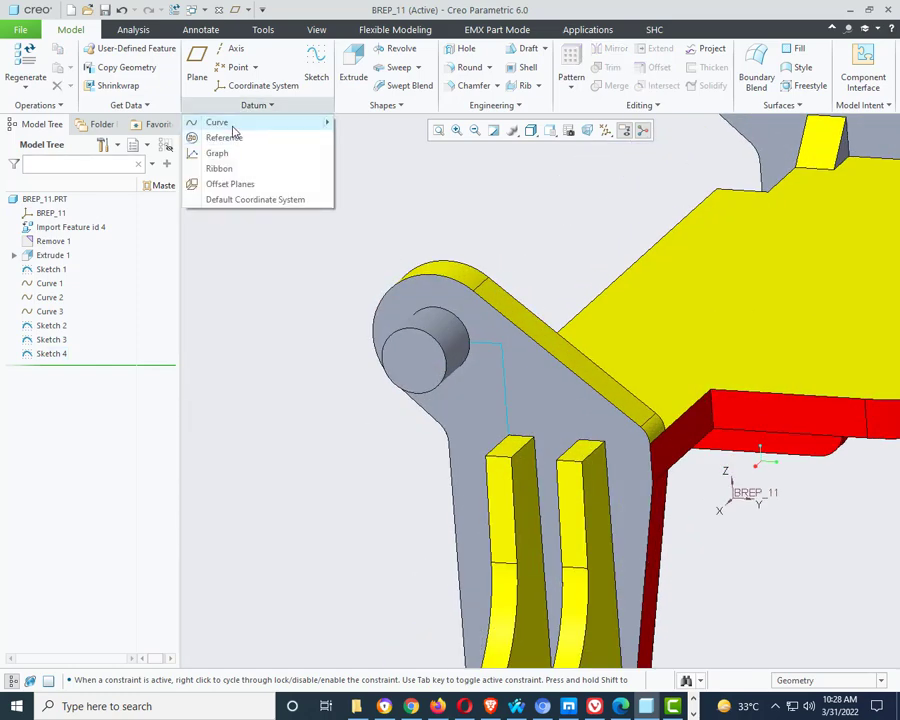
left_click(232, 124)
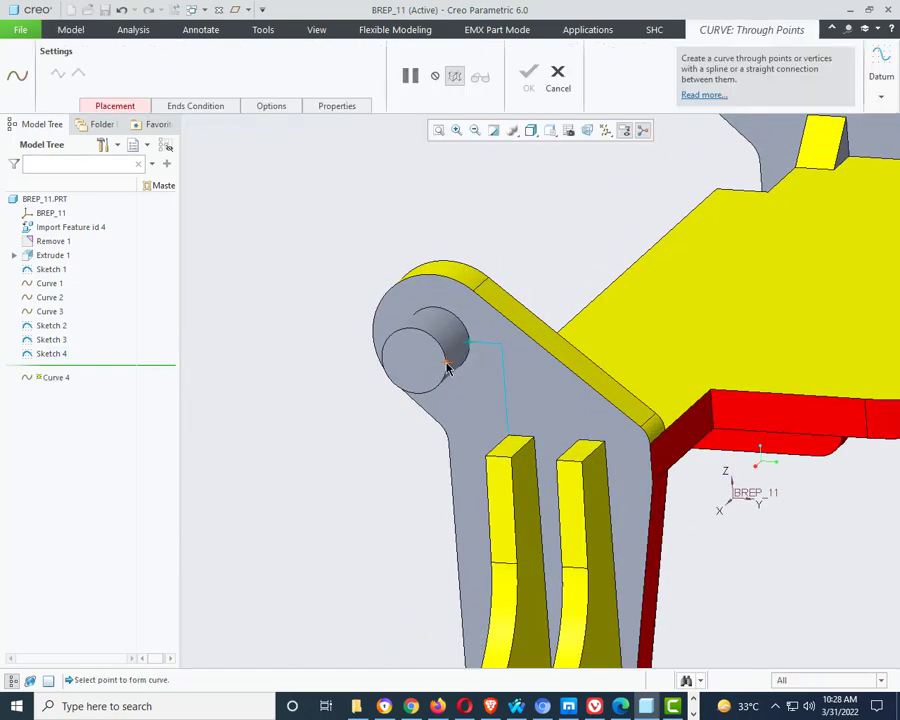
left_click(446, 367)
middle_click(336, 428)
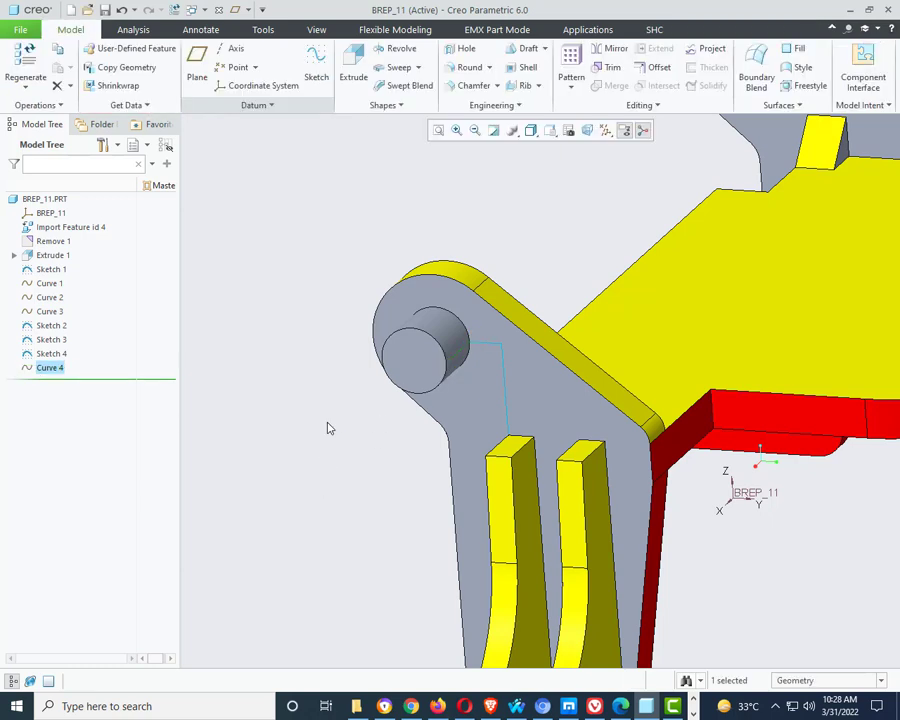
- Create a through-points datum curve straight across the near pin's end face, joining the two opposite points of its circle
left_click(233, 109)
left_click(232, 124)
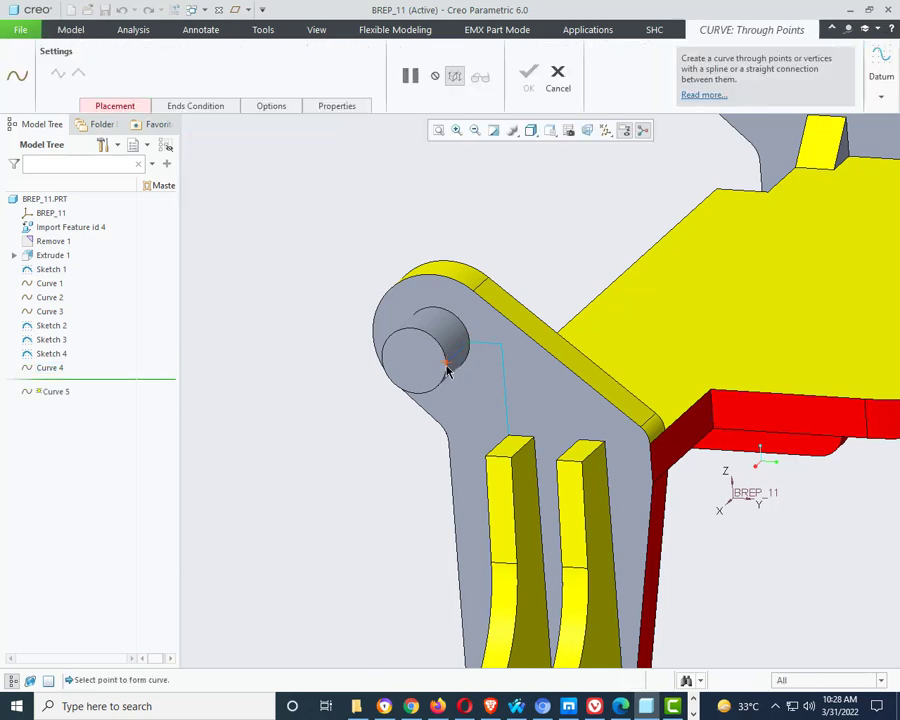
left_click(376, 364)
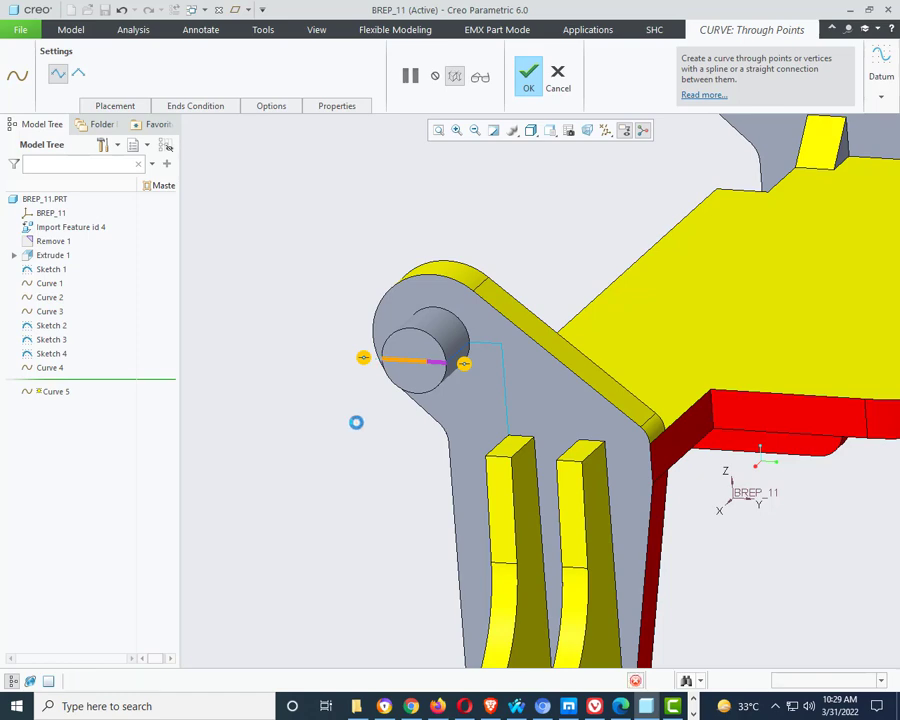
middle_click(356, 422)
- Create a through-points datum curve along the near pin's opposite side, from its end face back to the lug
middle_click_drag(357, 424, 470, 427)
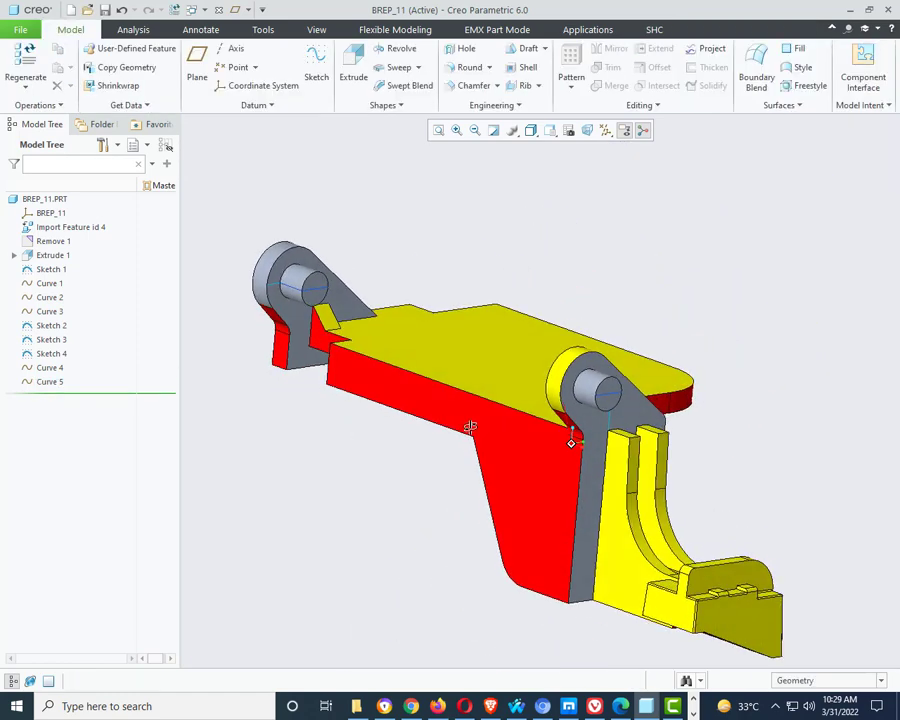
scroll(505, 388, "up", 3)
left_click(262, 105)
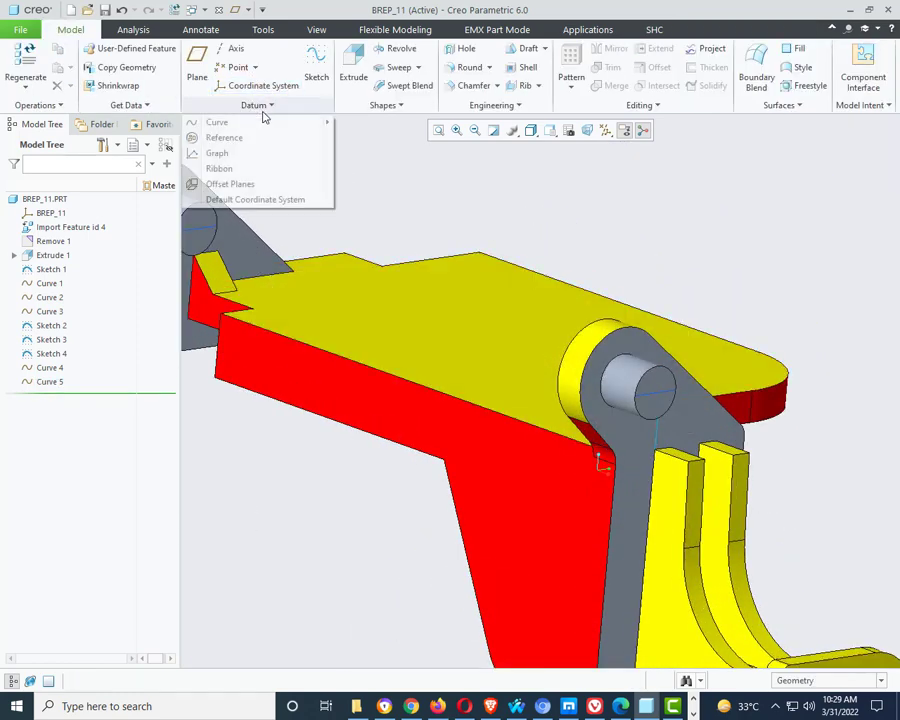
left_click(264, 122)
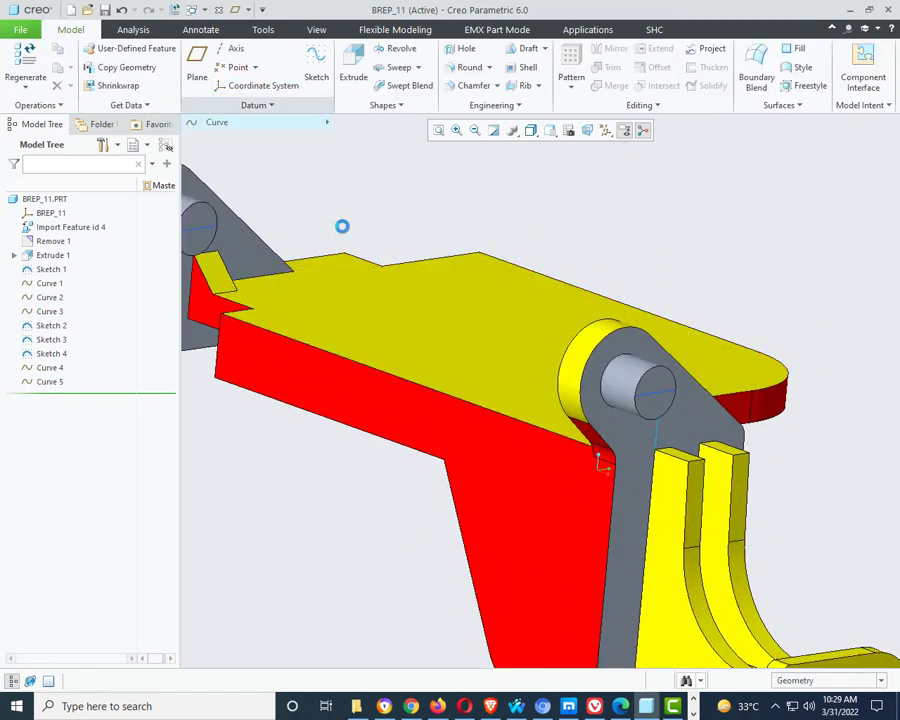
left_click(601, 392)
middle_click(612, 330)
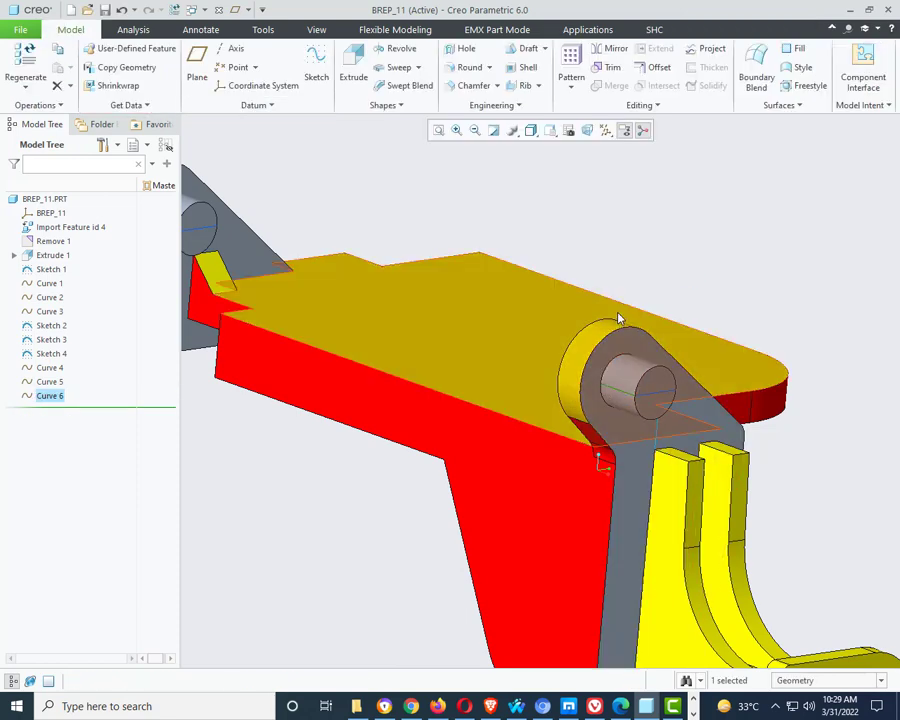
- Start a sketch on the near lug's pin-side face and add the lug's rounded edge and the pin's circle as references
scroll(668, 265, "down", 3)
middle_click_drag(668, 265, 619, 259)
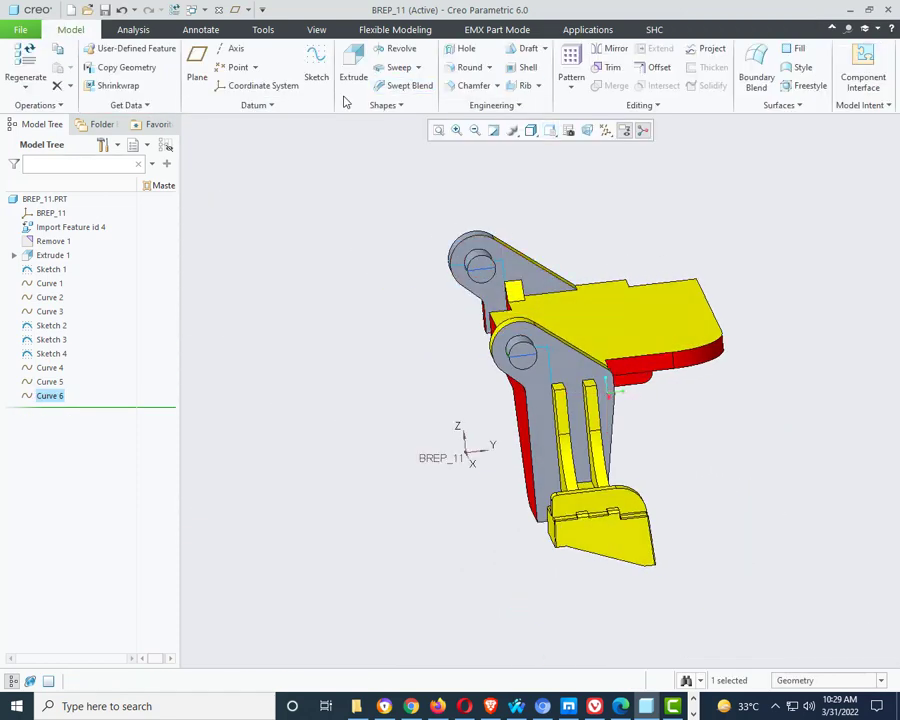
left_click(316, 65)
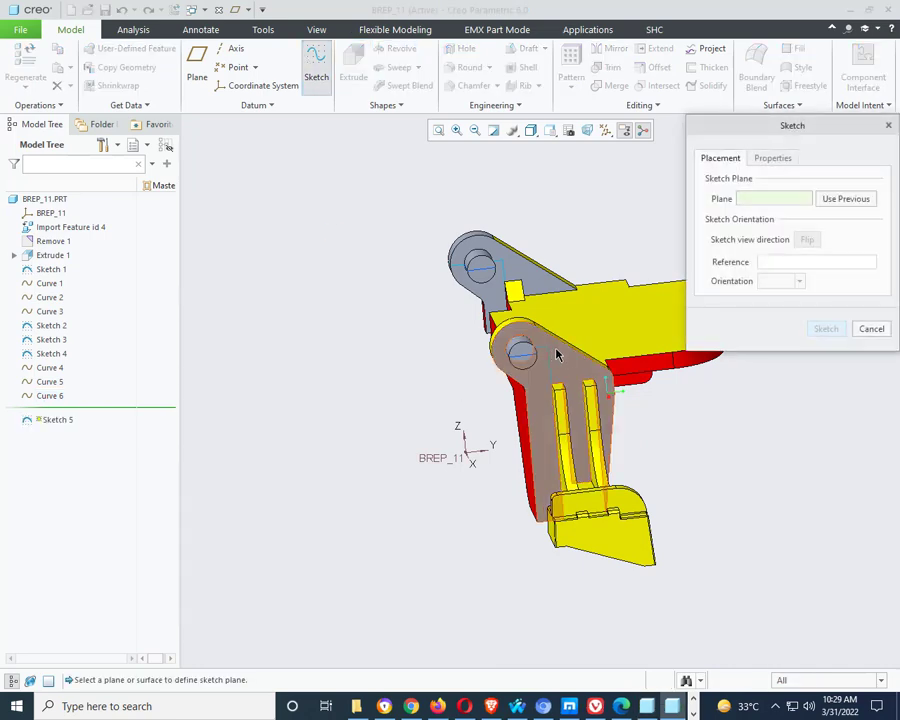
left_click(557, 355)
key("Return")
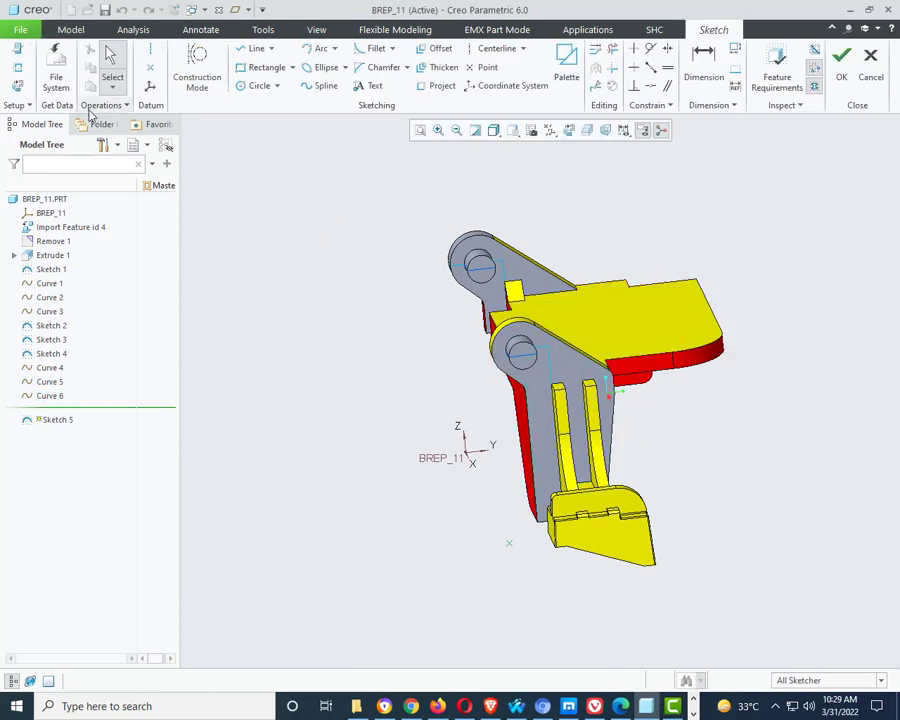
left_click(15, 87)
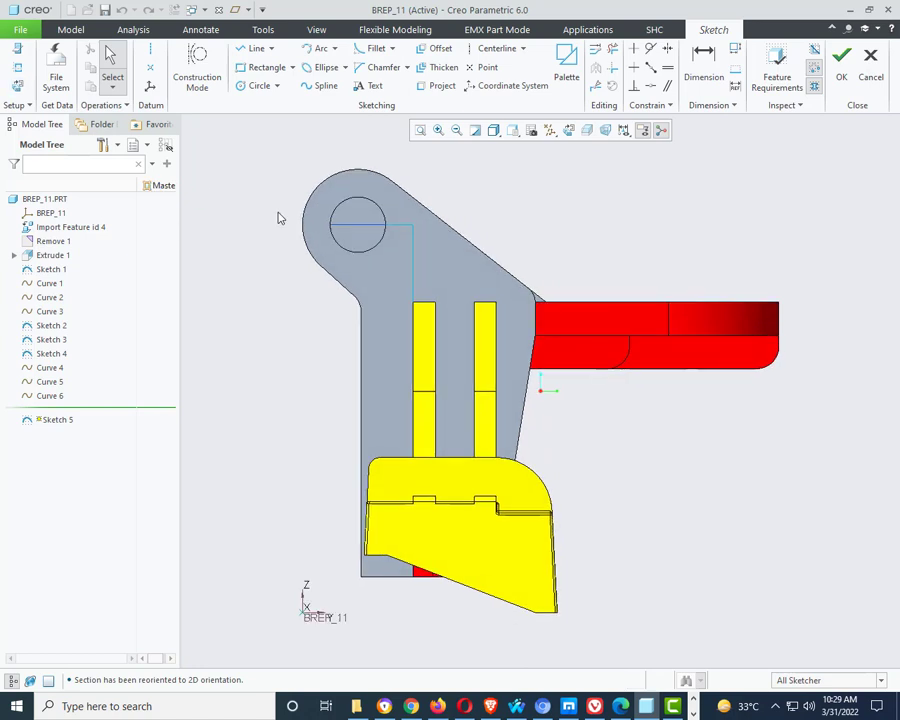
scroll(650, 324, "up", 1)
scroll(373, 228, "down", 3)
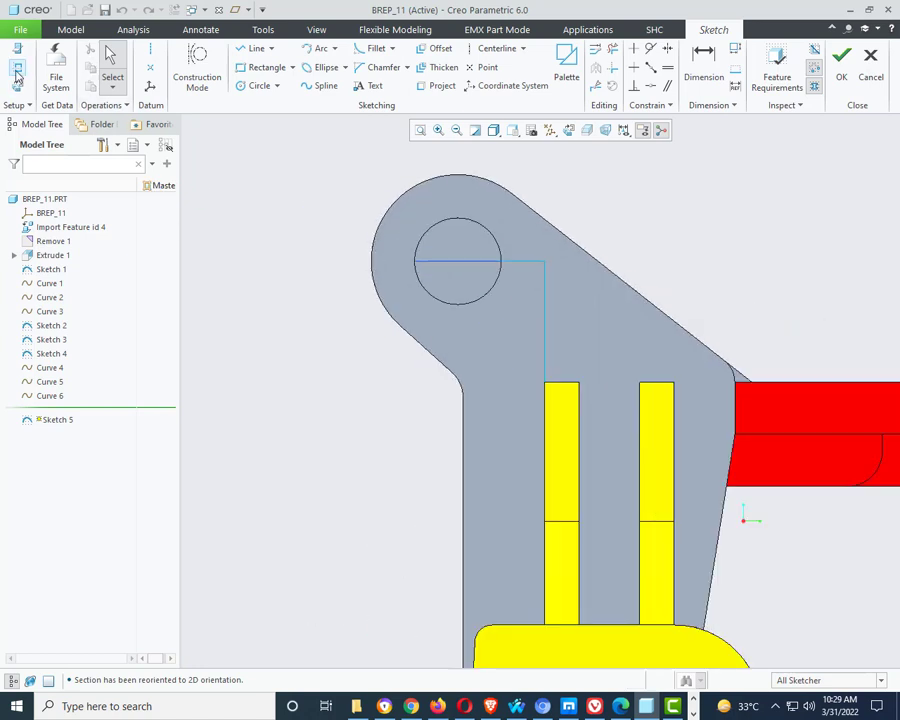
left_click(16, 69)
left_click(391, 210)
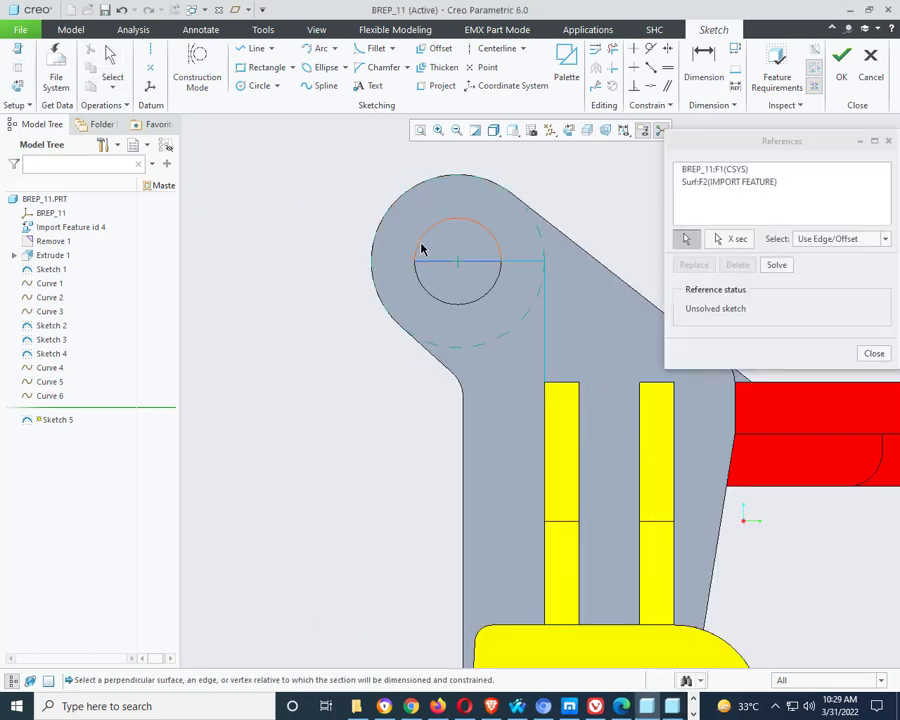
middle_click(264, 297)
middle_click(281, 290)
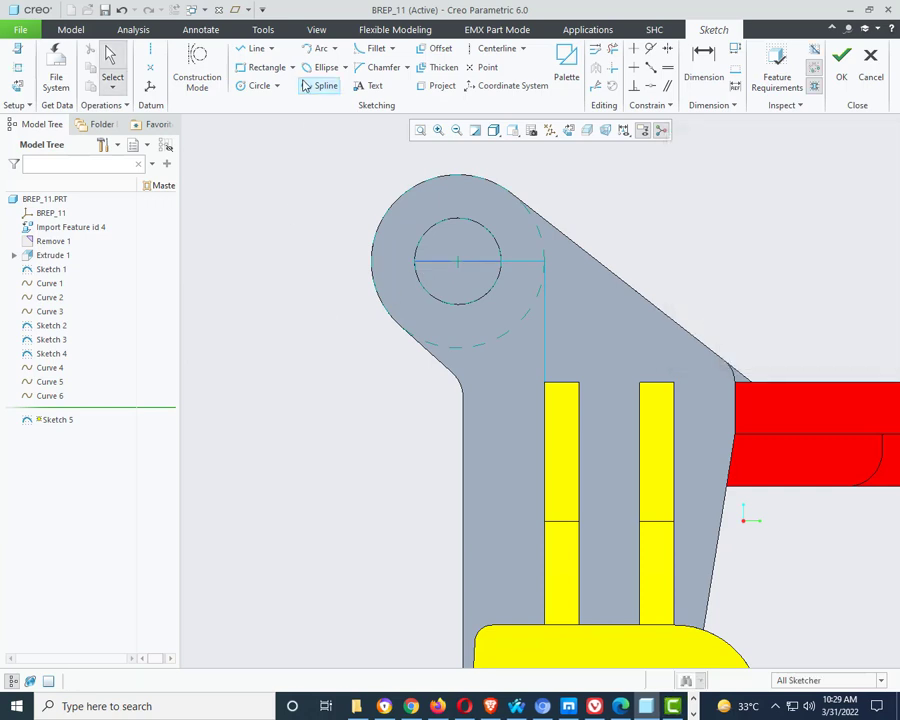
- Sketch a horizontal line from the pin's circle to the near lug's rounded edge and finish the sketch
left_click(257, 50)
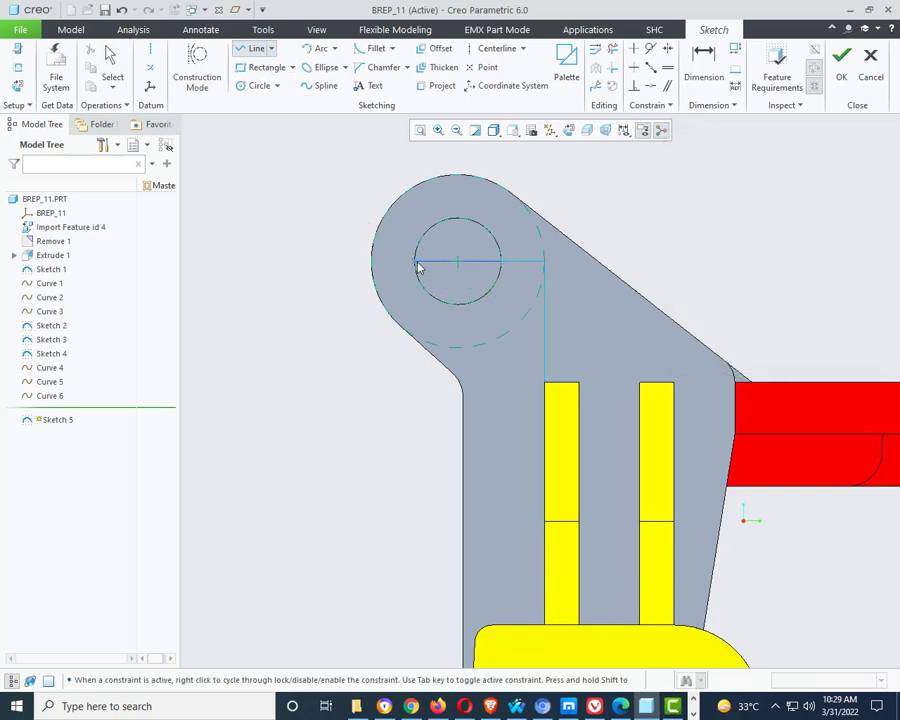
middle_click(356, 372)
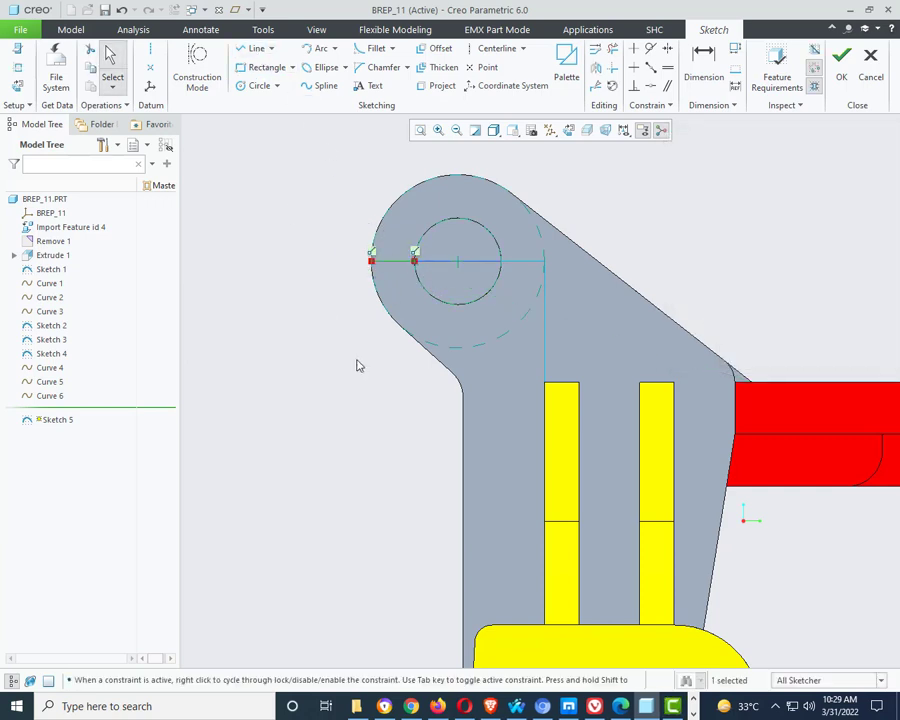
scroll(309, 339, "up", 4)
middle_click_drag(475, 321, 597, 340)
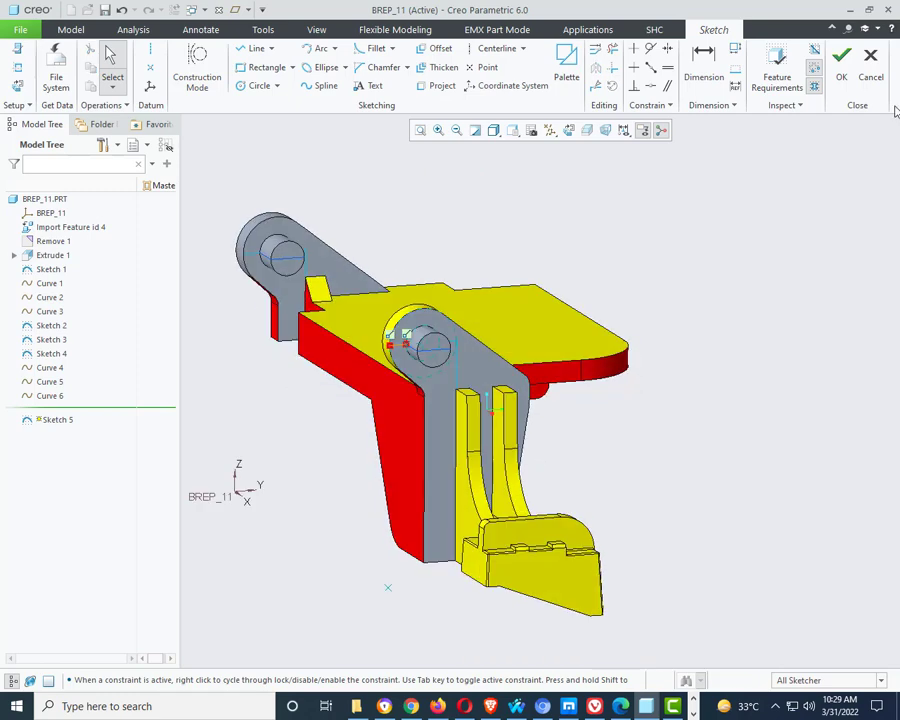
left_click(843, 79)
- Create a through-points datum curve across the far lug's rounded edge surface, joining the ends of the sketch lines on its two faces
scroll(750, 338, "up", 3)
scroll(613, 315, "down", 5)
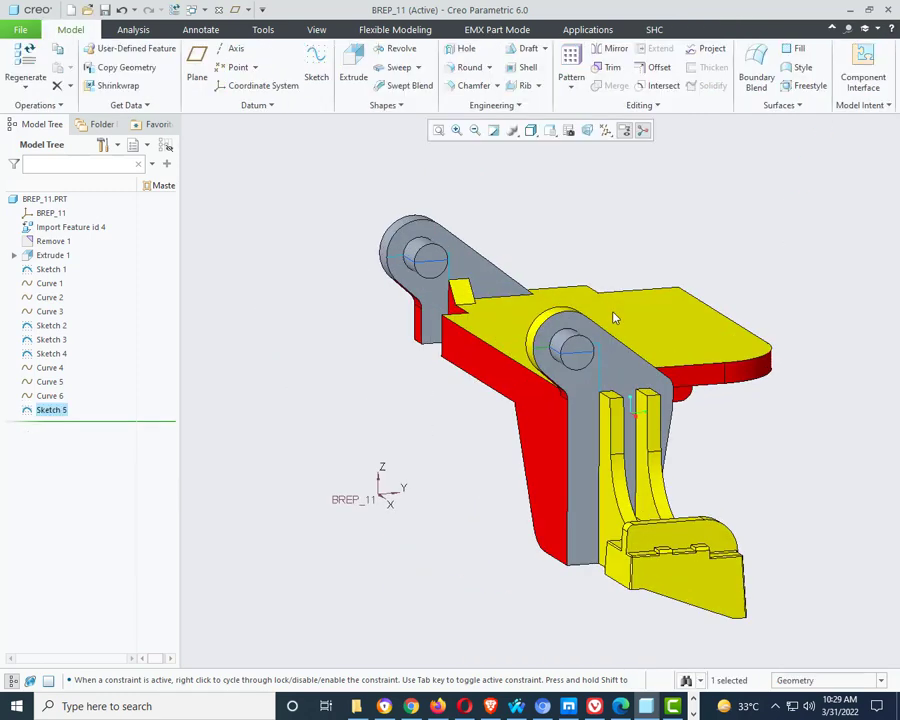
mouse_move(613, 313)
middle_mouse_down()
mouse_move(699, 317)
mouse_move(693, 327)
mouse_move(679, 321)
mouse_move(695, 311)
middle_mouse_up()
scroll(390, 296, "up", 2)
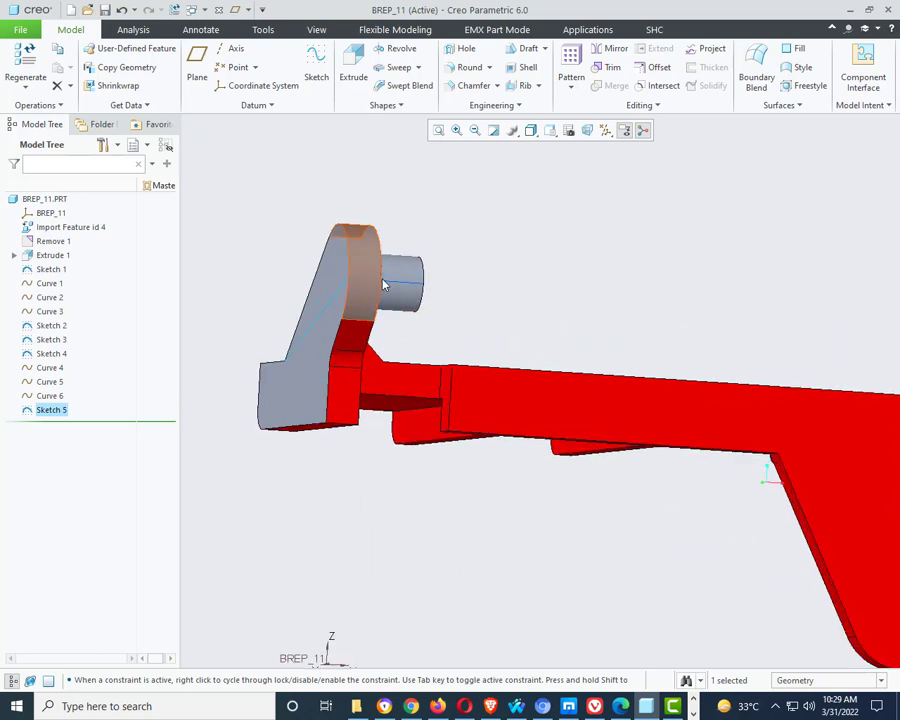
left_click(253, 105)
left_click(218, 122)
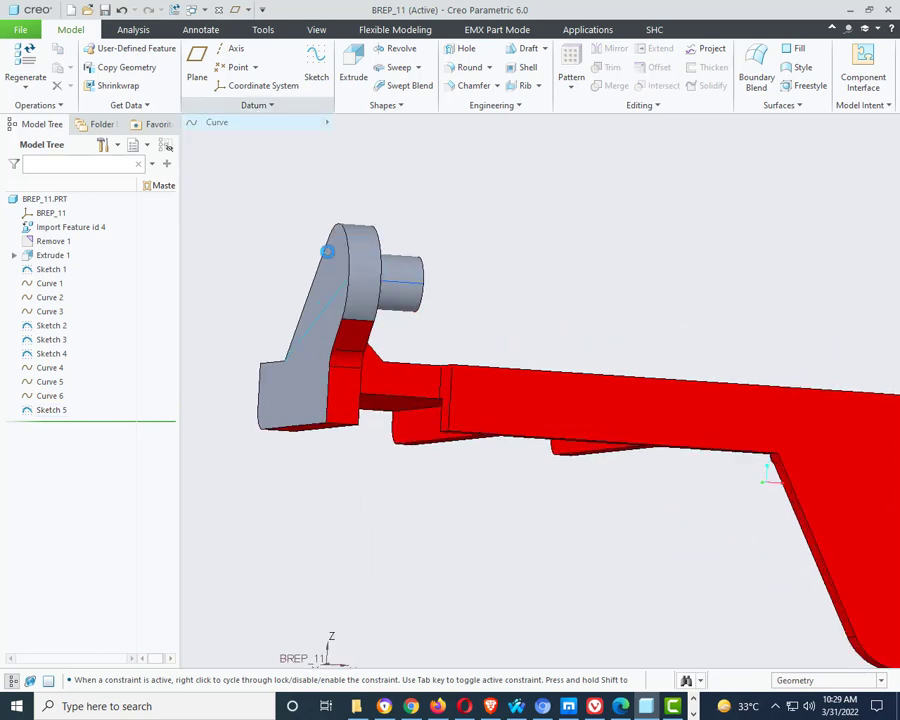
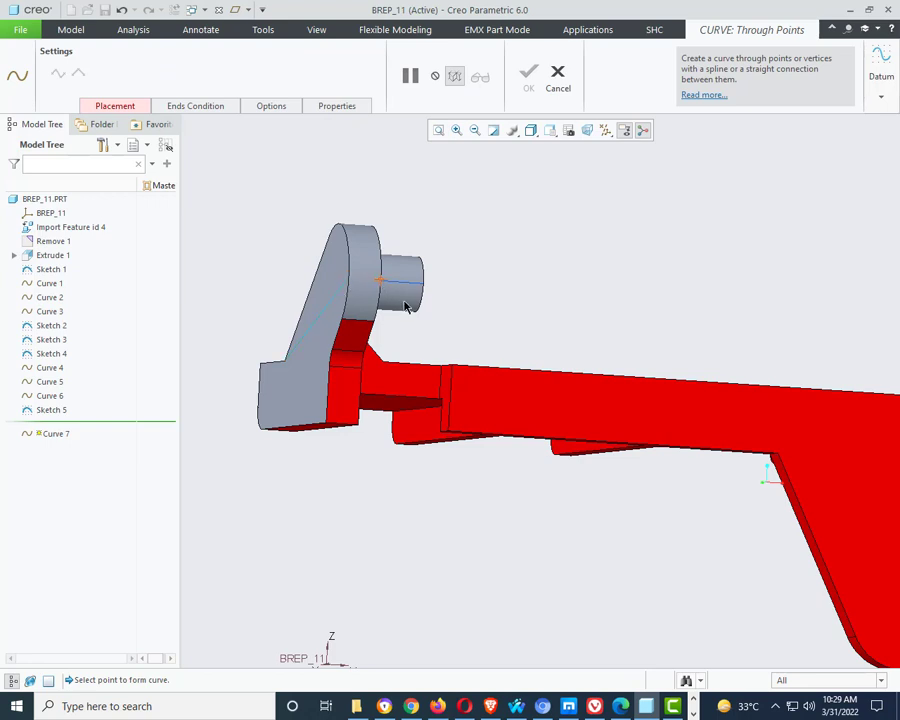
middle_click_drag(406, 306, 376, 307)
scroll(261, 325, "up", 3)
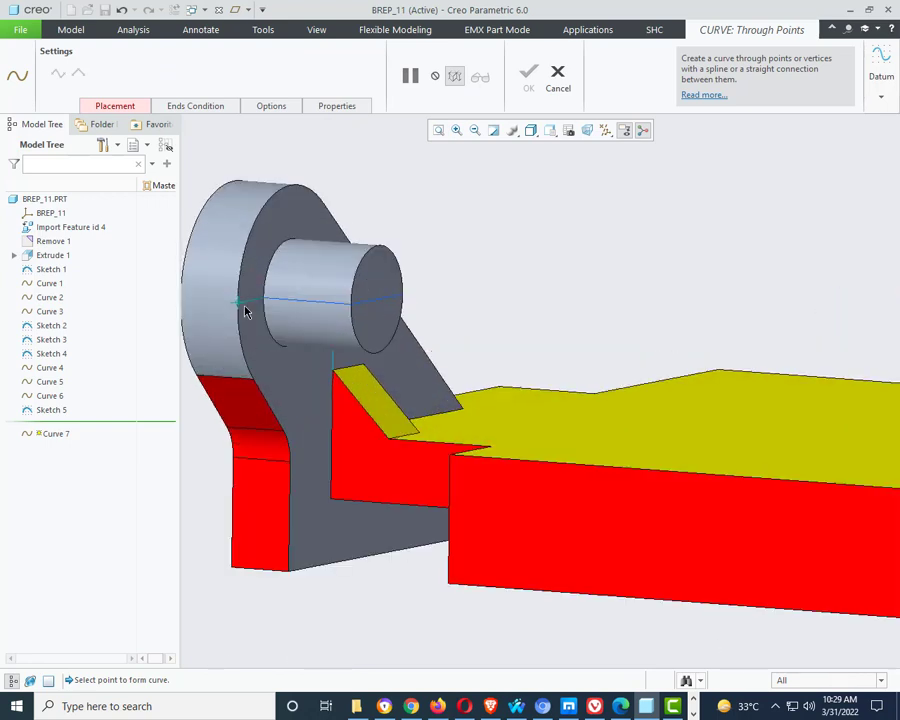
scroll(572, 396, "down", 2)
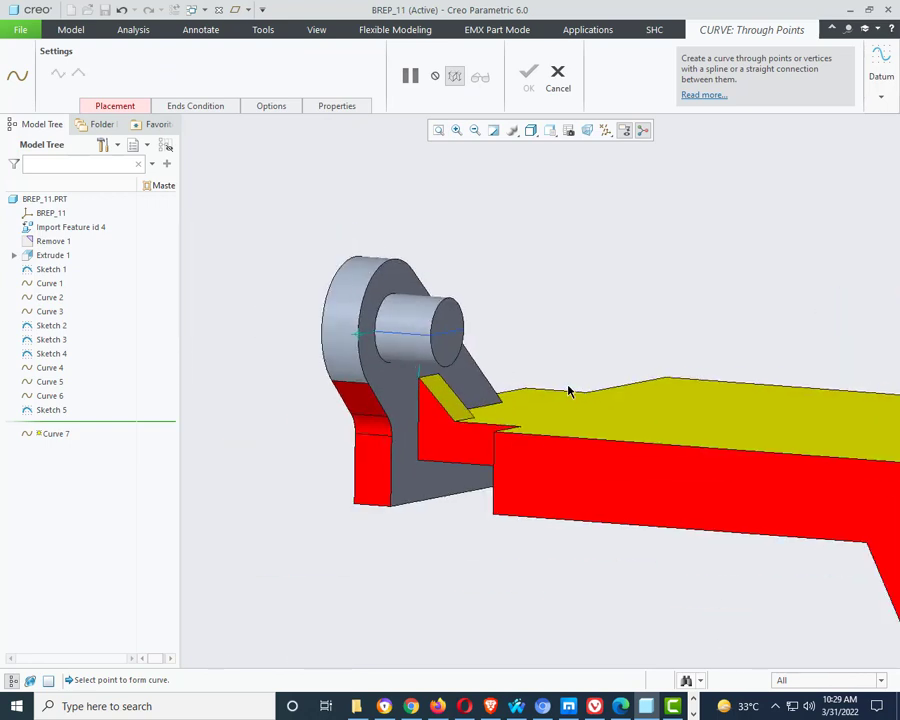
middle_click(304, 353)
left_click(281, 407)
- Apply the yellow appearance to the near lug's flat face opposite the pin
scroll(280, 408, "down", 3)
middle_click_drag(493, 436, 671, 402)
scroll(615, 478, "up", 4)
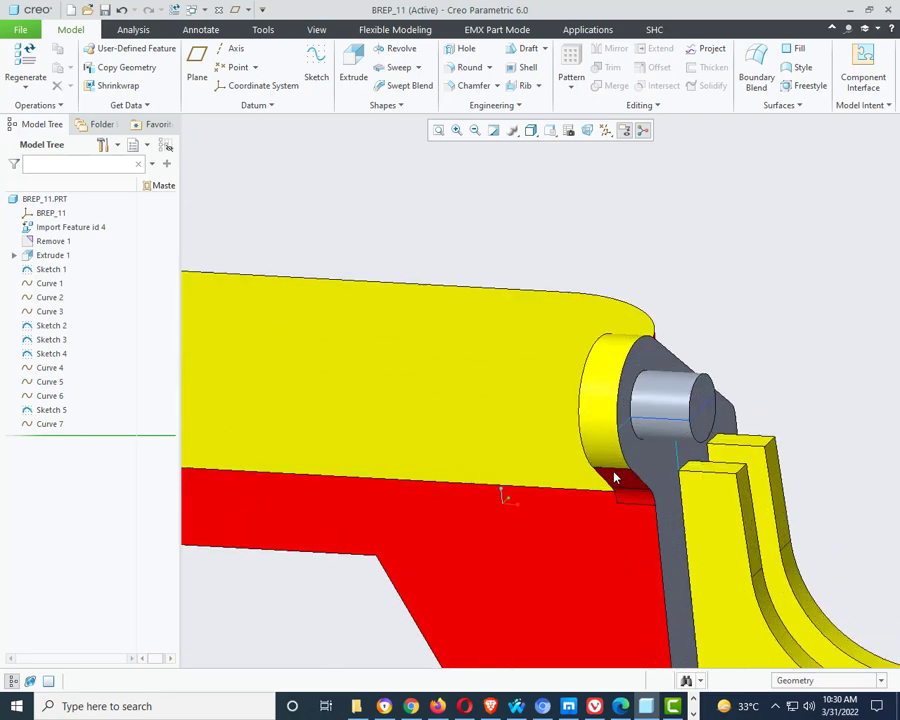
middle_click_drag(615, 478, 754, 348)
scroll(820, 425, "up", 5)
scroll(798, 458, "down", 5)
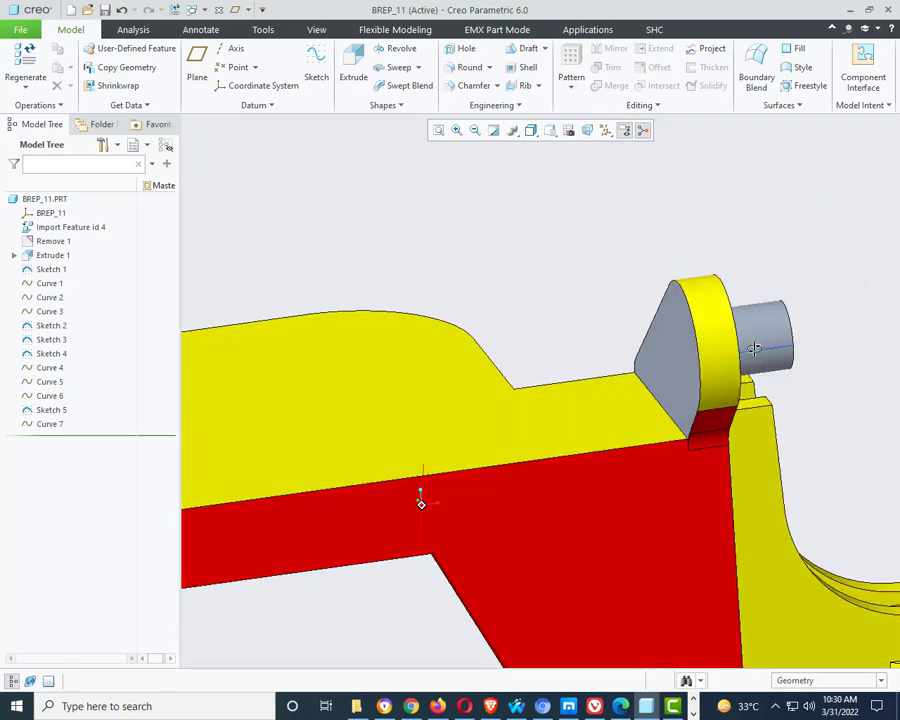
middle_click_drag(486, 250, 795, 371)
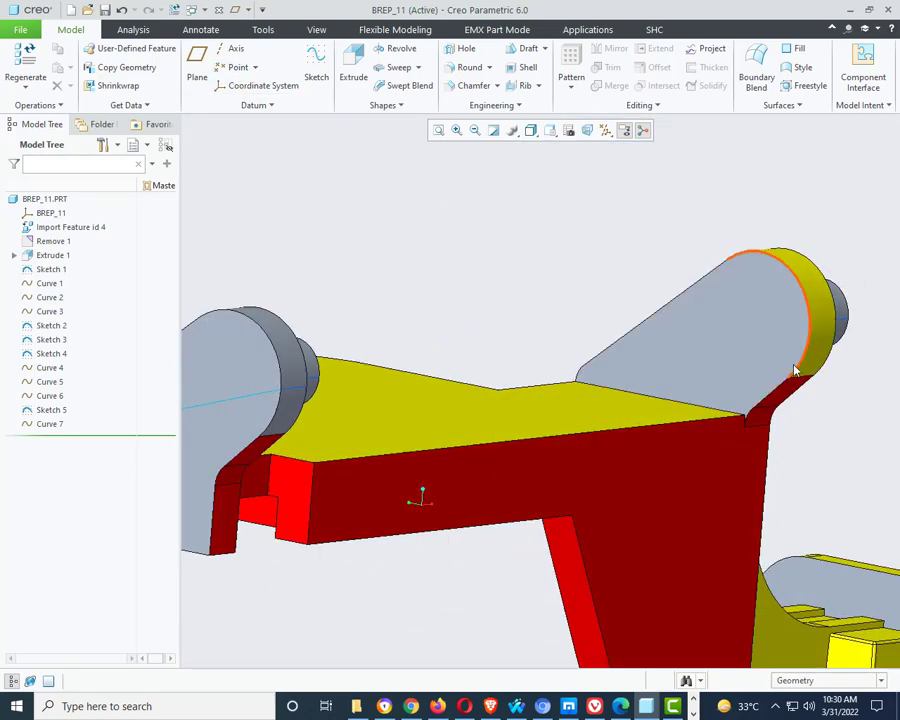
key("ctrl+d")
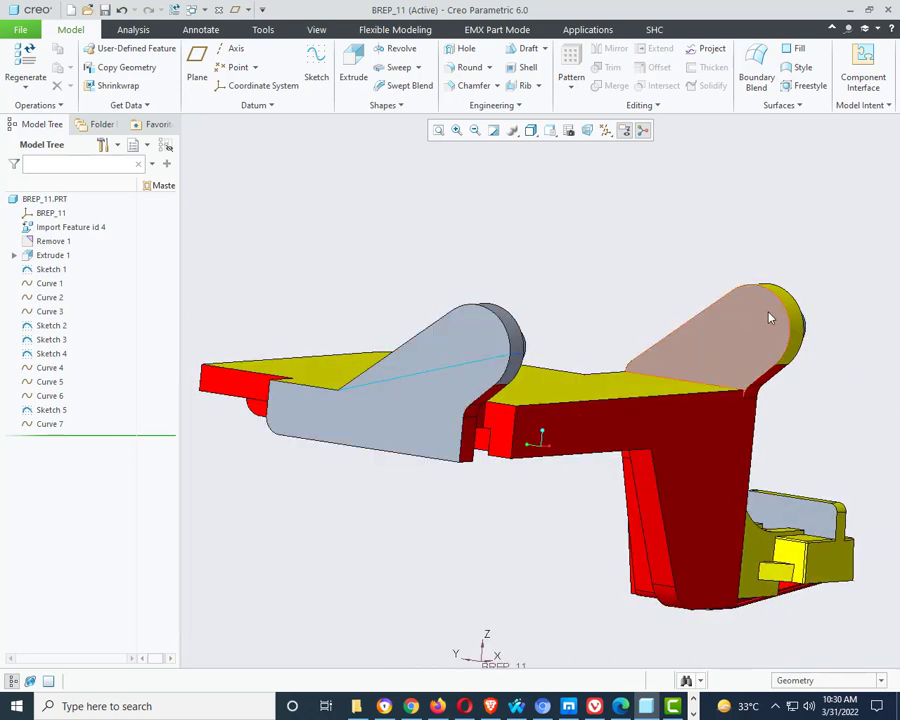
middle_click_drag(766, 381, 697, 406)
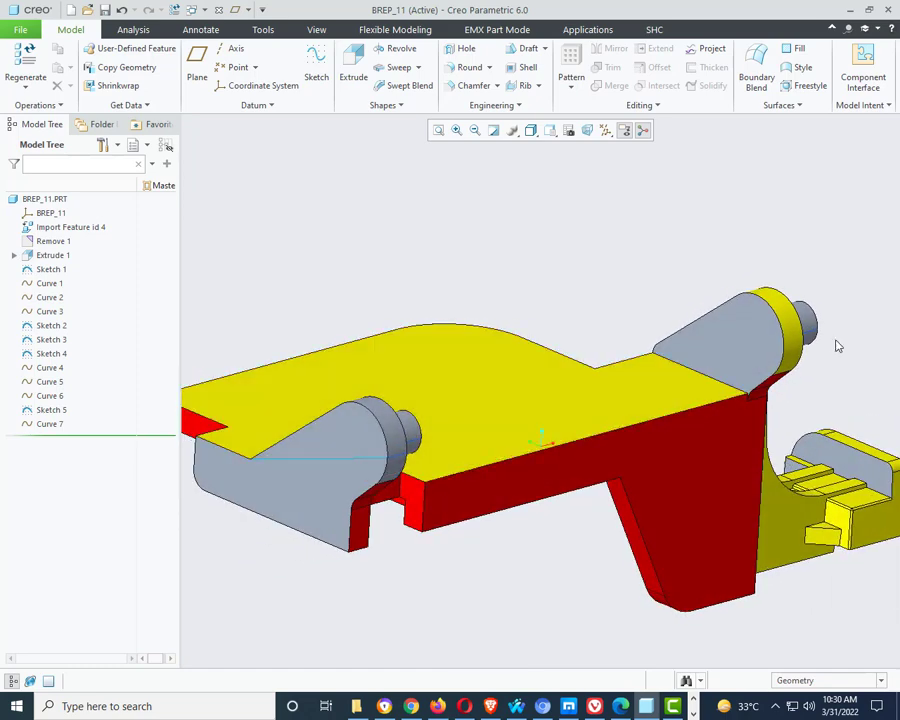
middle_click_drag(750, 369, 735, 363)
left_click(314, 30)
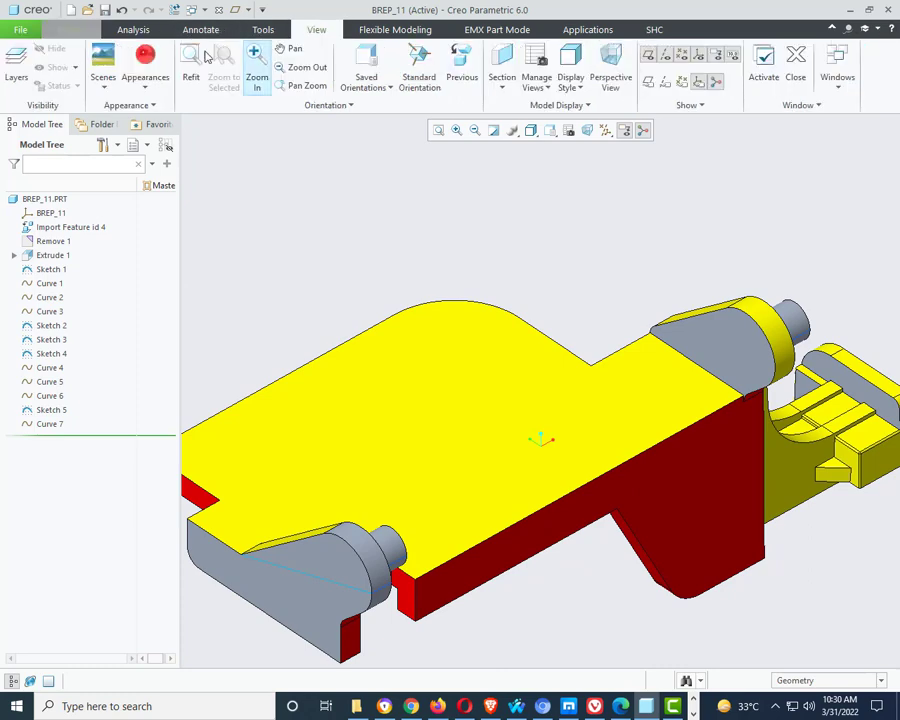
left_click(145, 72)
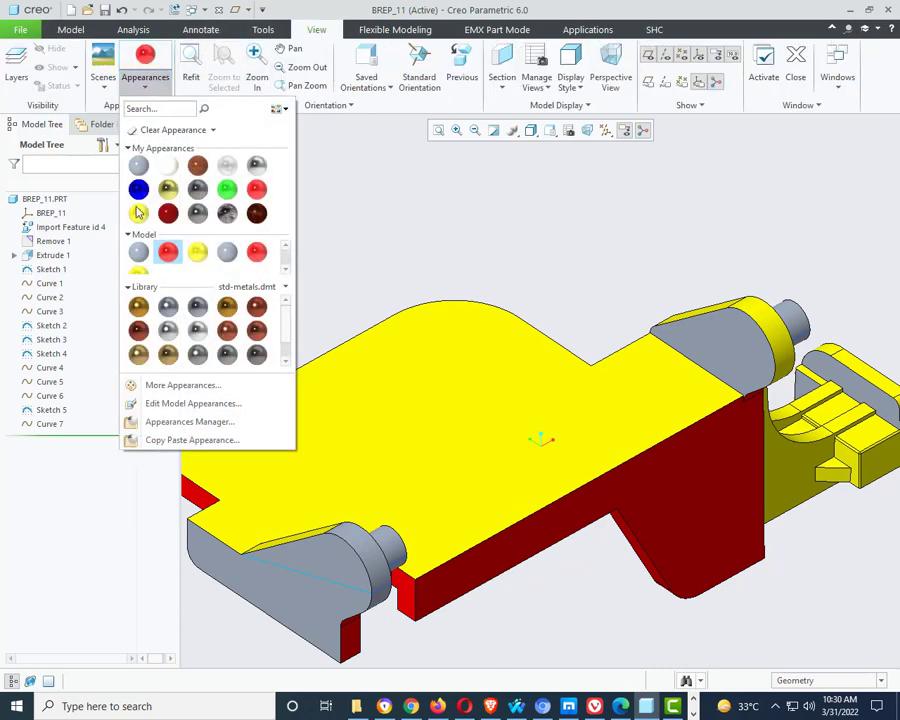
left_click(138, 213)
left_click(743, 365)
middle_click(563, 308)
scroll(567, 325, "down", 3)
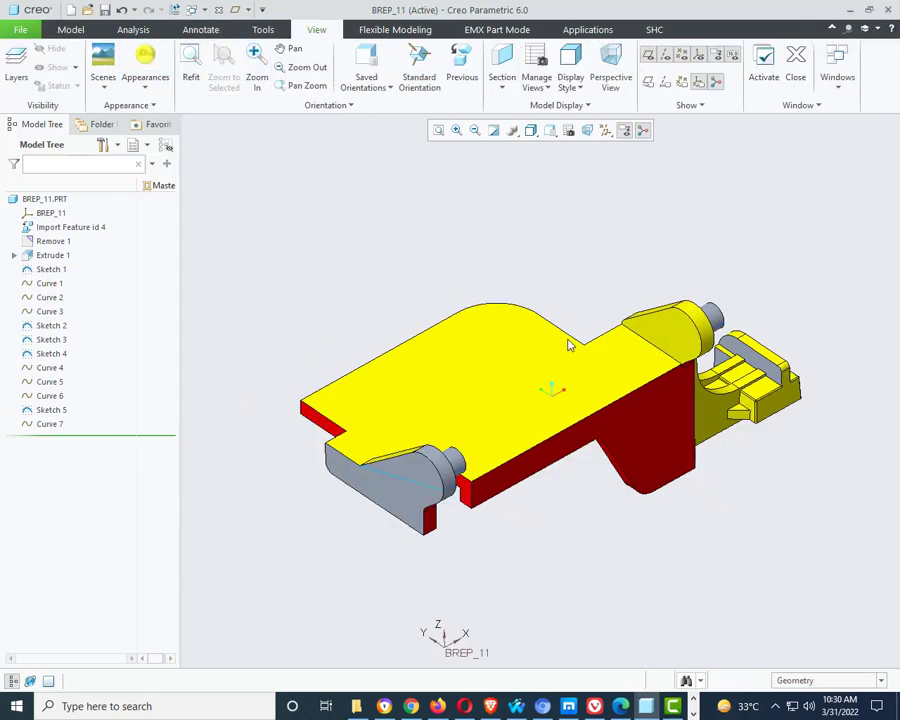
- Create a datum point on the near lug's far rounded edge where it meets the extension of the last sketch line
middle_click_drag(571, 342, 583, 342)
scroll(716, 365, "up", 5)
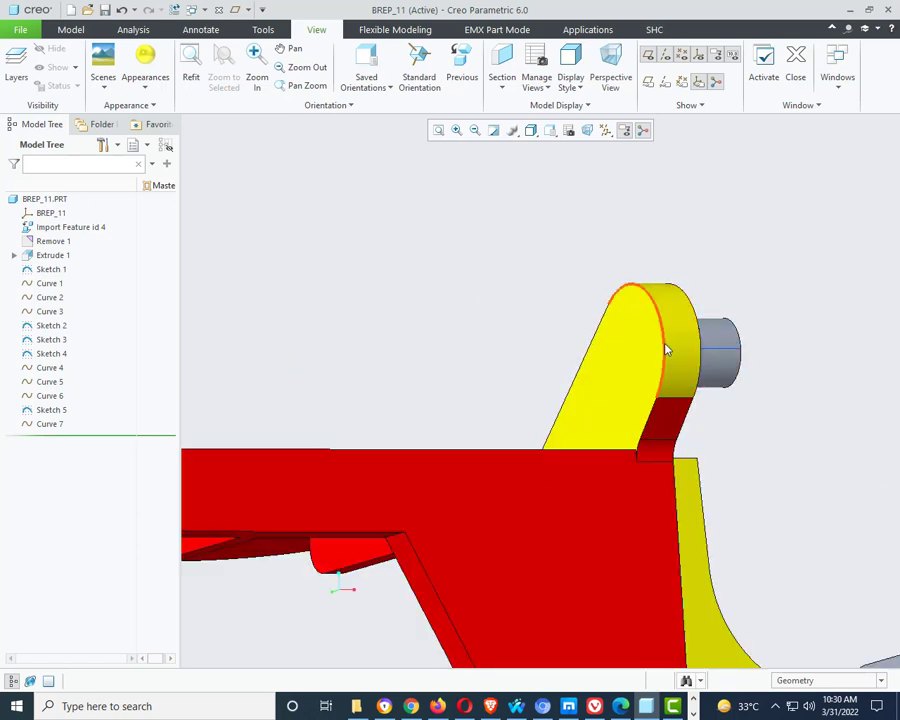
left_click(668, 350)
left_click(492, 232)
left_click(71, 29)
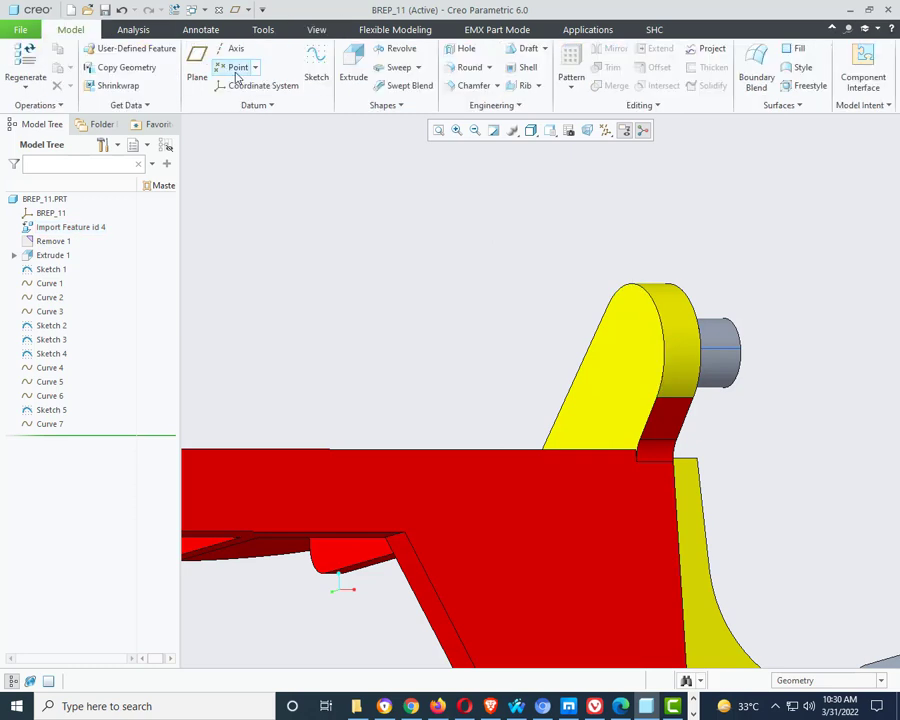
left_click(237, 67)
scroll(369, 310, "down", 2)
scroll(538, 335, "up", 3)
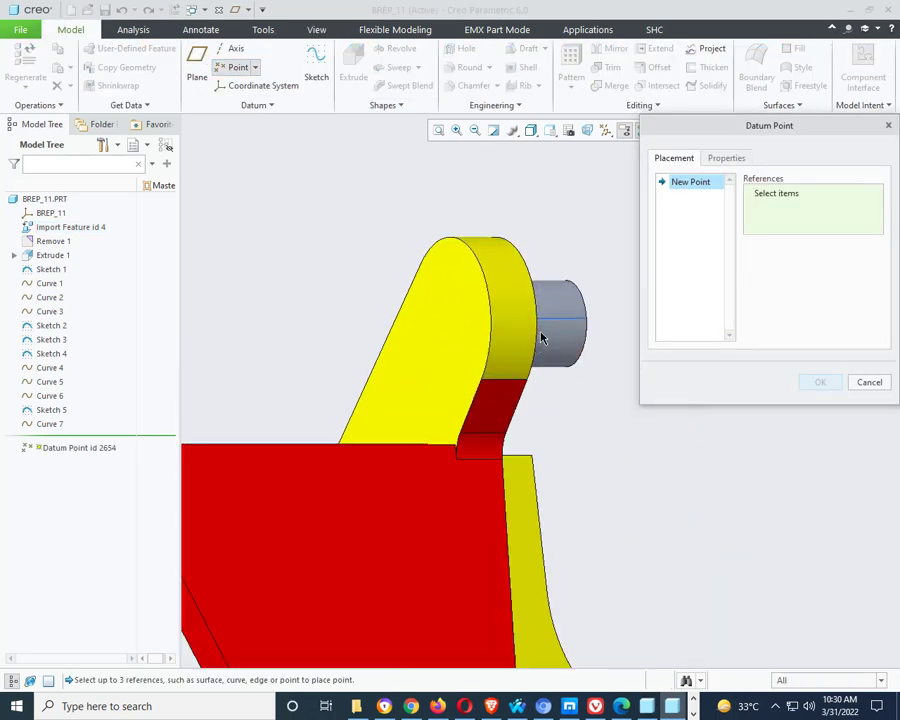
left_click(480, 310)
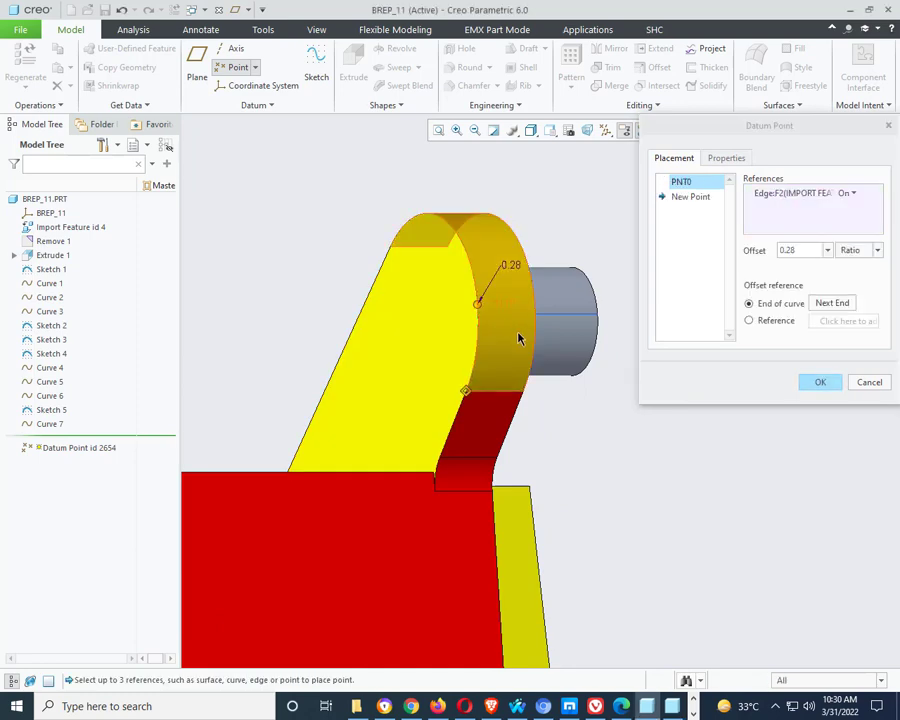
middle_click_drag(516, 336, 447, 367)
scroll(250, 380, "up", 3)
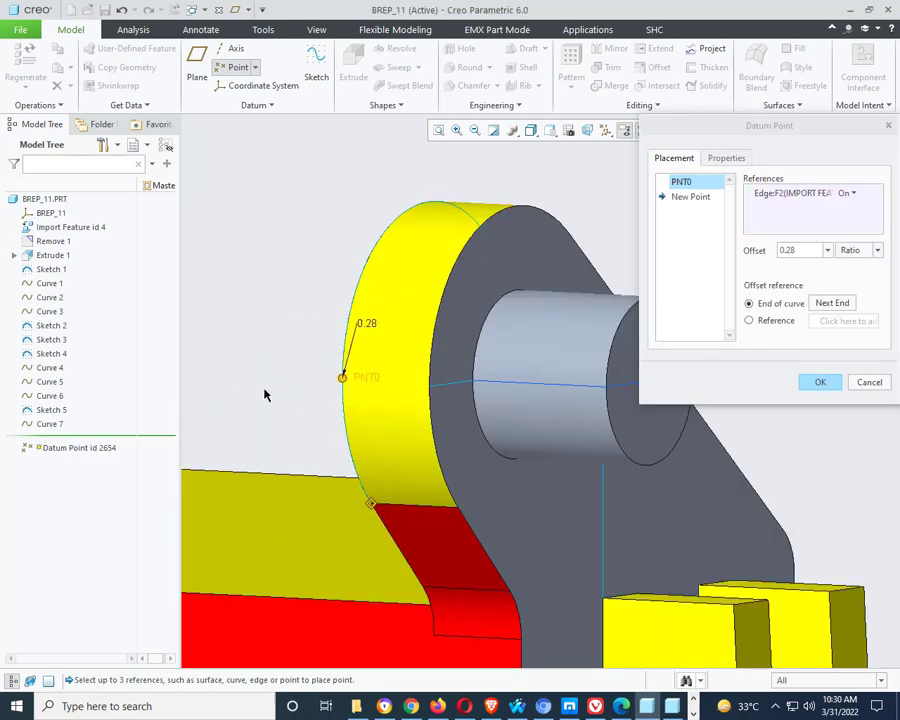
left_click(437, 390, "ctrl")
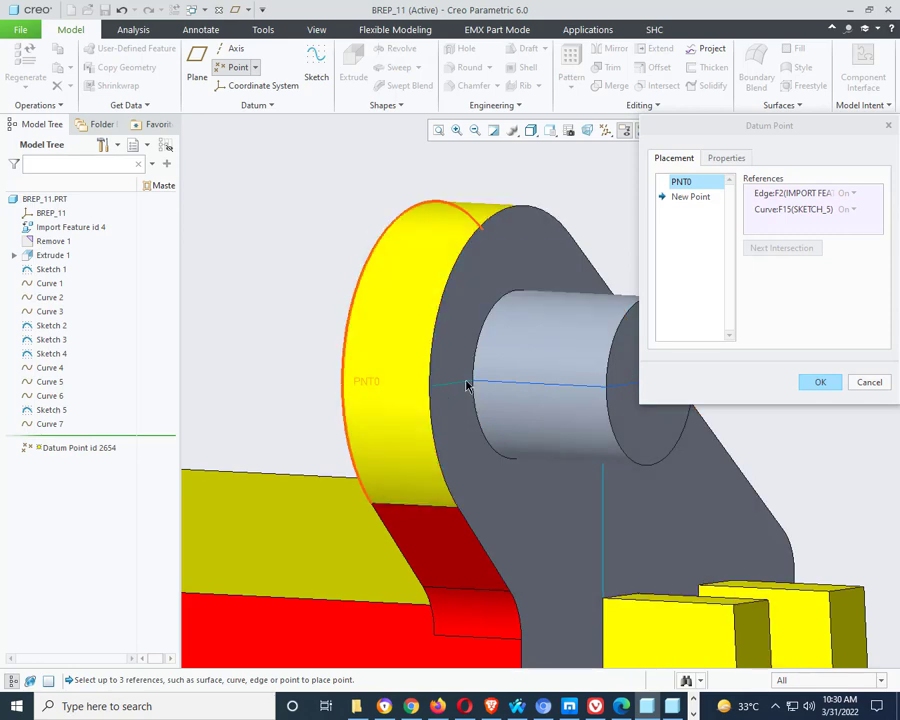
left_click(835, 388)
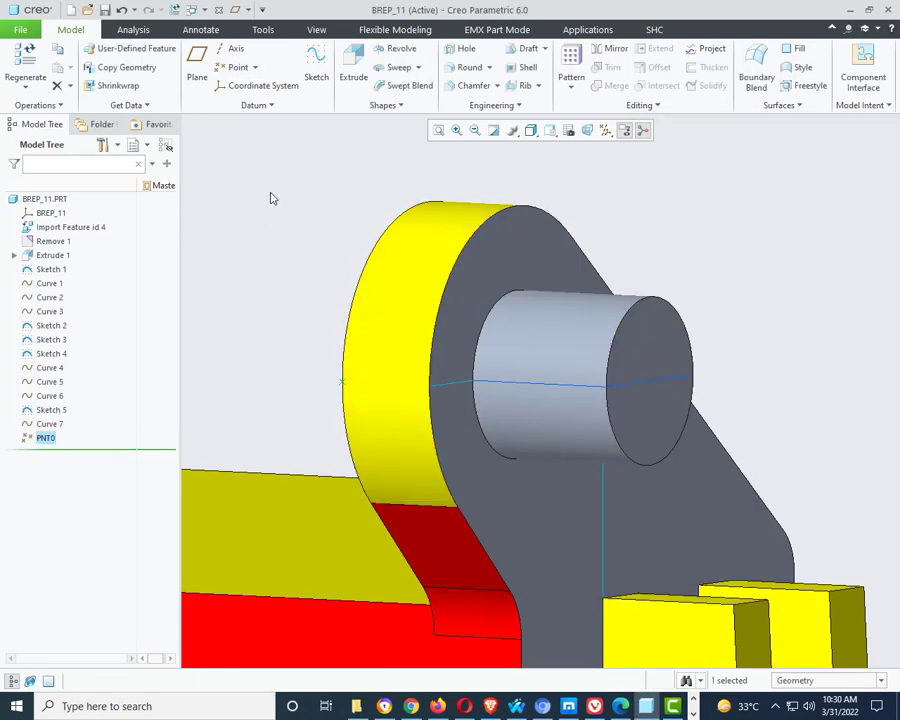
- Create a through-points datum curve across the near lug's rounded edge surface, from the new datum point to the sketch line's end
left_click(218, 106)
left_click(216, 123)
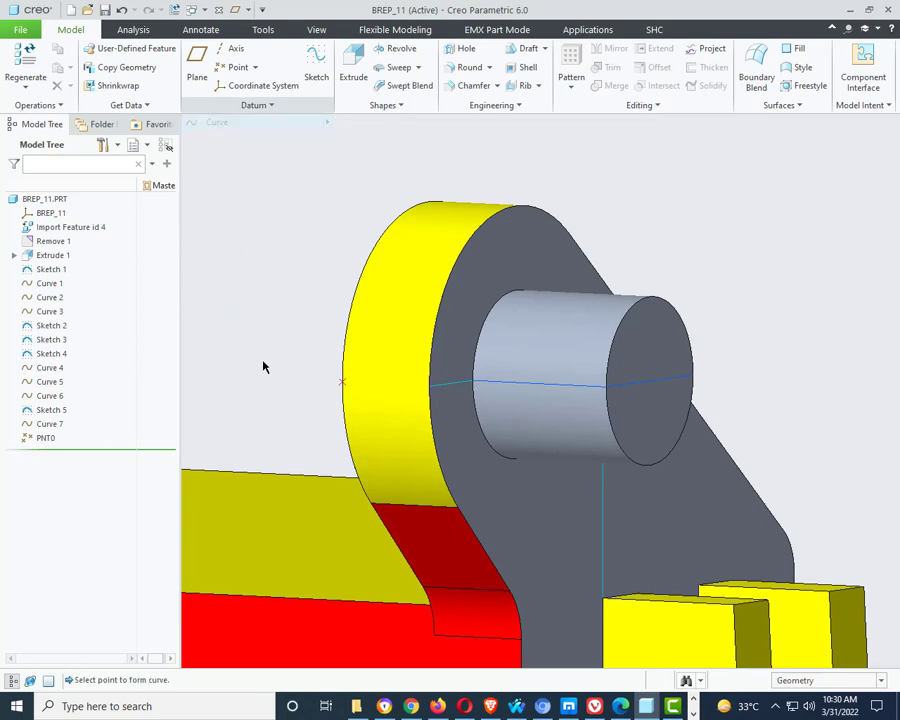
left_click(432, 390)
middle_click(329, 327)
key("ctrl+d")
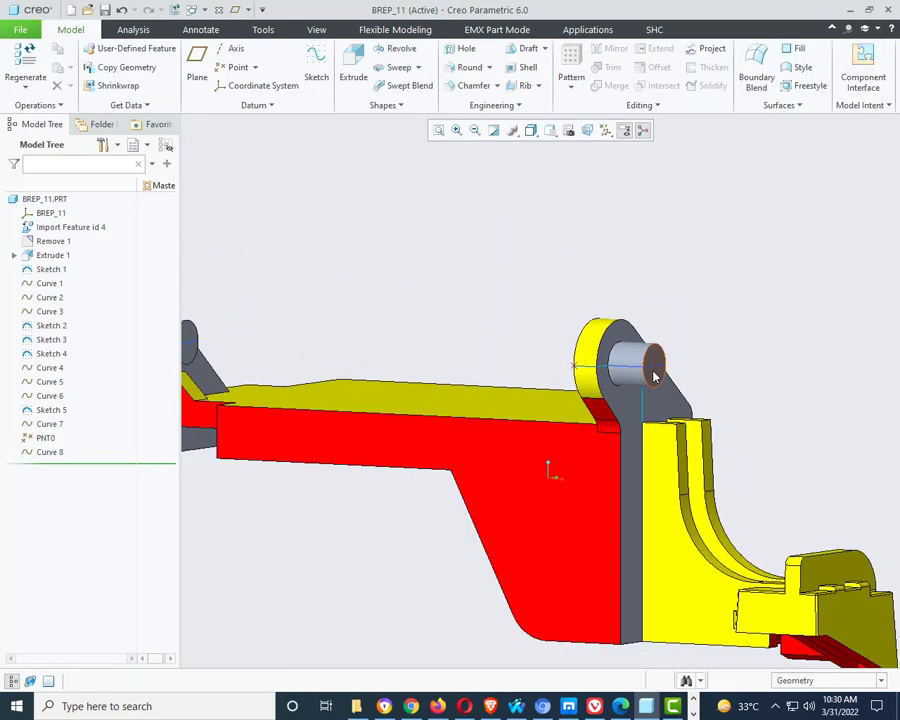
- Select the near rib's side face and open the appearance choices for it
middle_click_drag(655, 376, 635, 500)
left_click(599, 498)
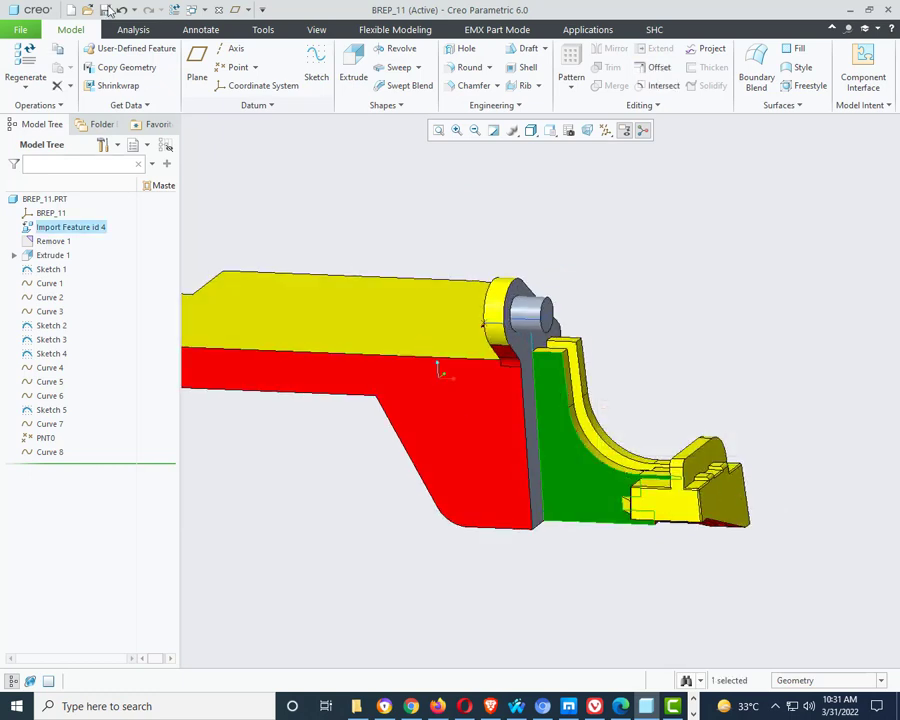
left_click(316, 29)
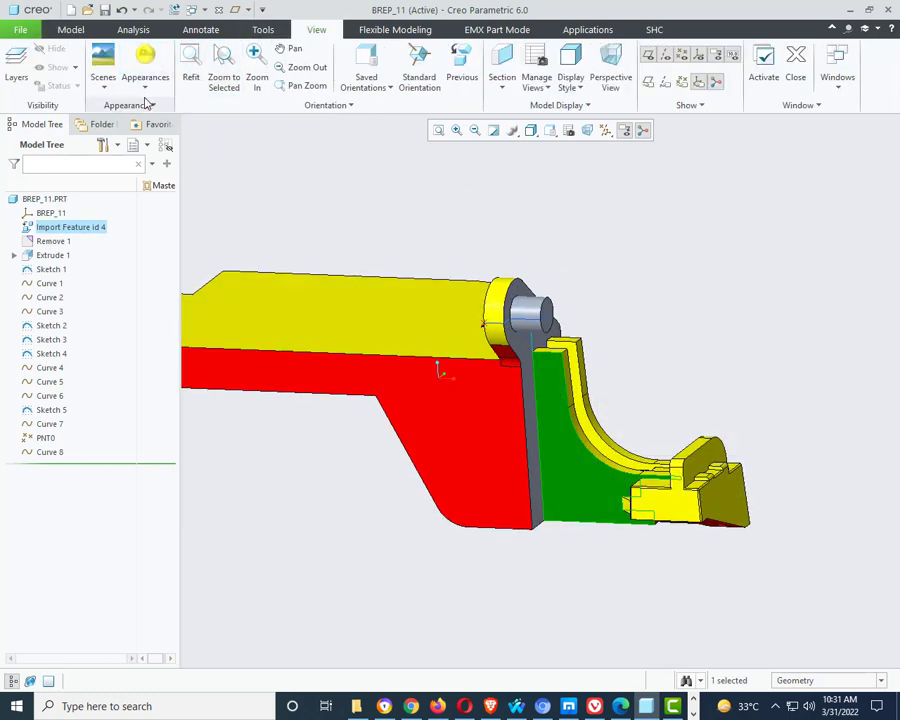
left_click(146, 88)
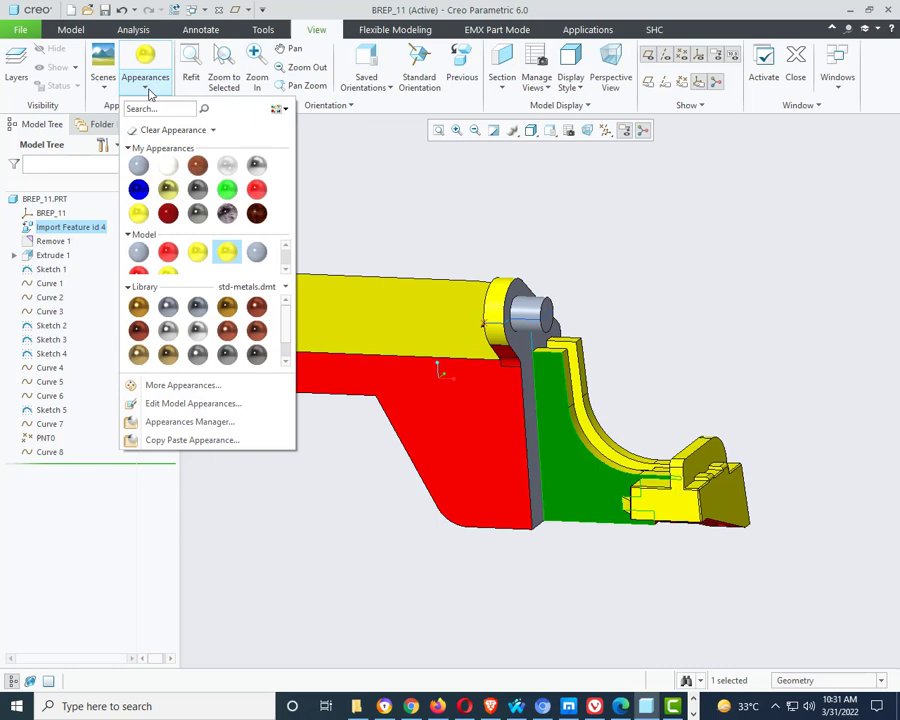
- Return the selected side face of the curved arm to the plain grey appearance
left_click(145, 190)
middle_click_drag(710, 391, 629, 438)
scroll(683, 458, "down", 5)
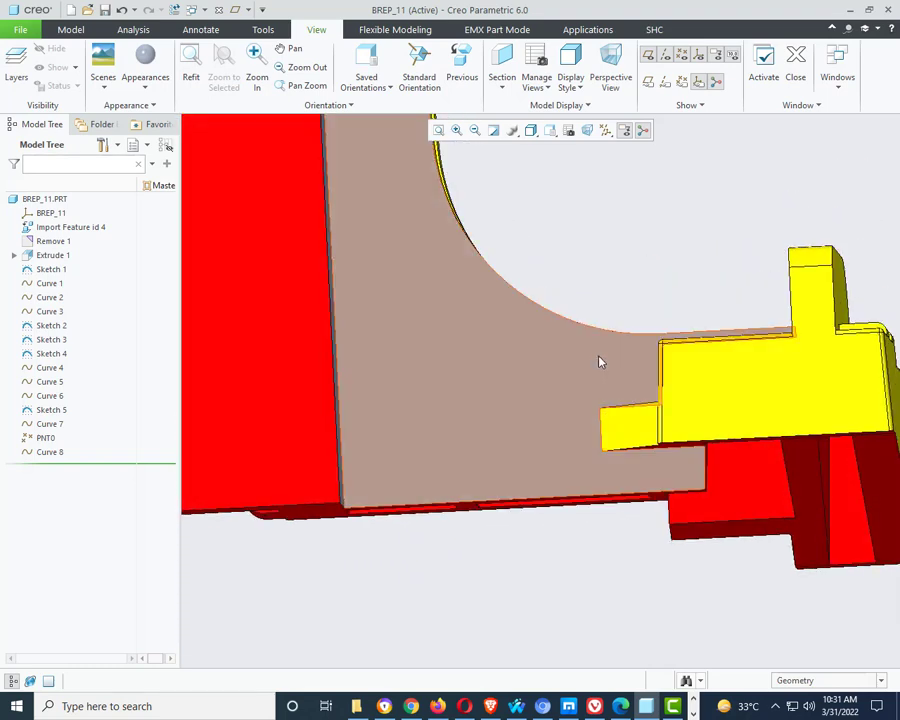
- Start a sketch on the grey side face of the curved arm and orient it to the 2D view
left_click(71, 29)
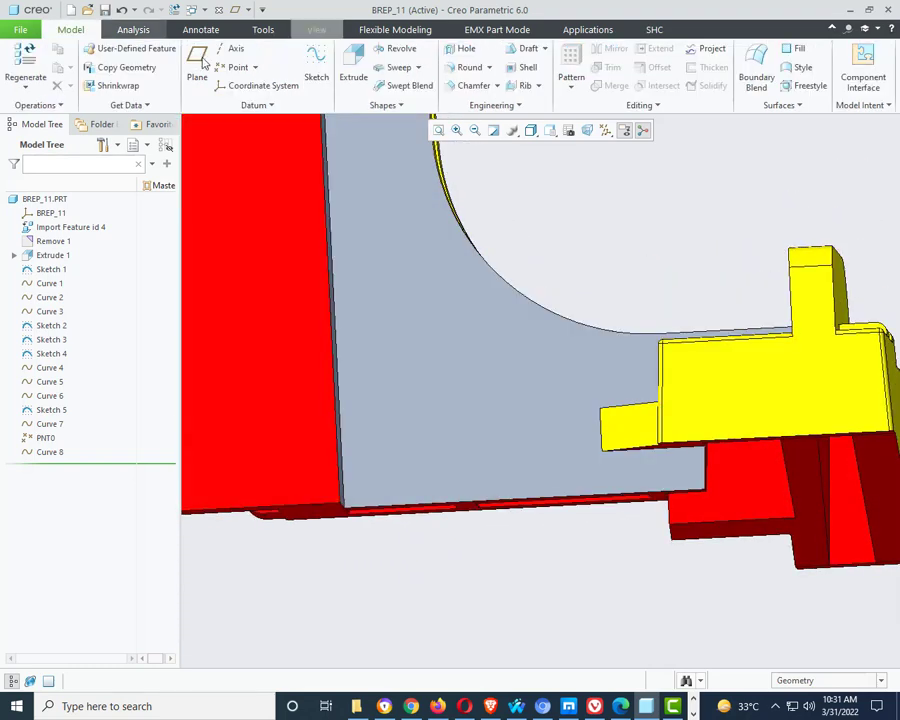
left_click(316, 62)
left_click(448, 261)
left_click(826, 328)
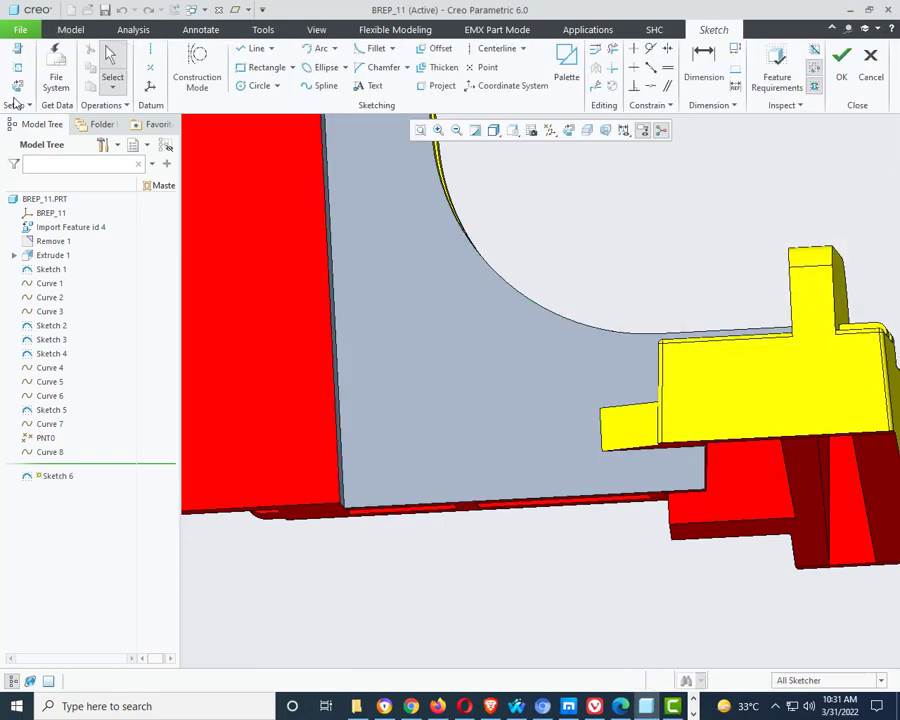
left_click(17, 87)
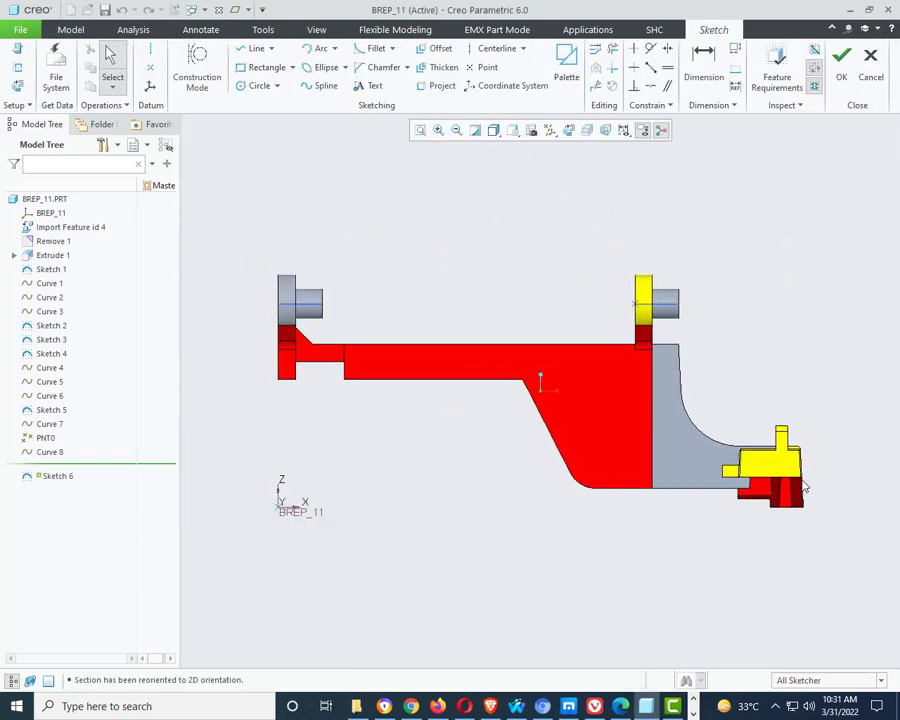
scroll(750, 480, "down", 4)
scroll(750, 480, "down", 3)
- Reference the outer vertical edge of the small yellow tab and draw a vertical centerline along it
left_click(19, 67)
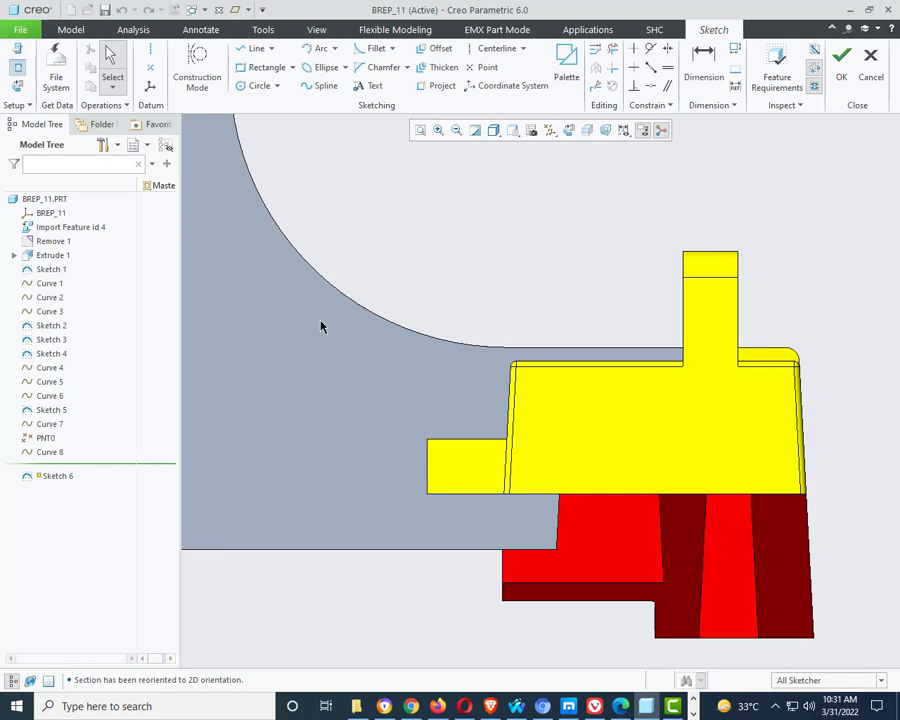
left_click(427, 463)
left_click(874, 353)
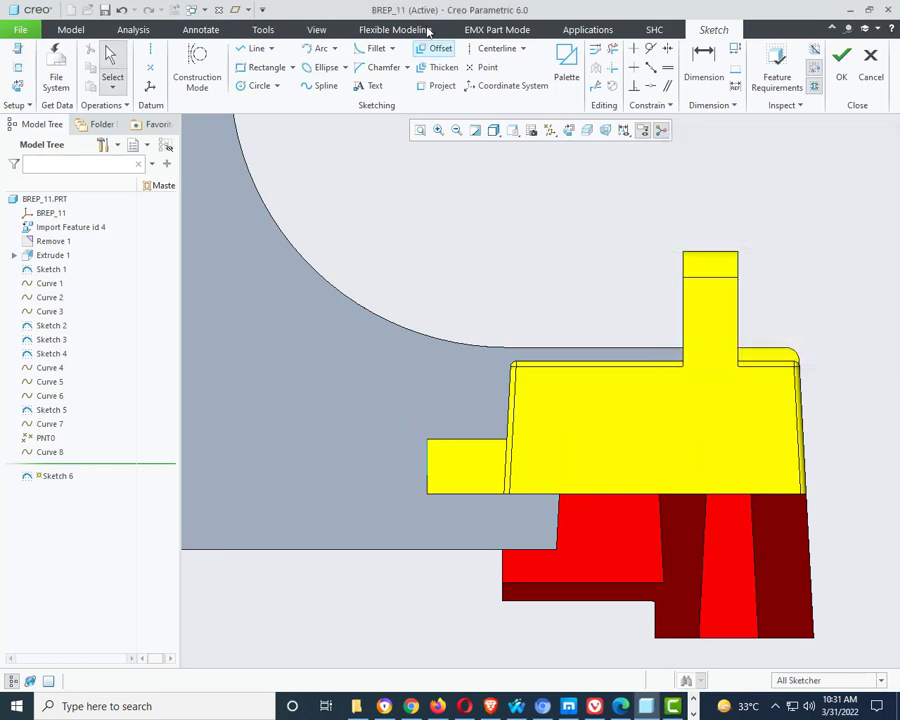
left_click(497, 48)
left_click(427, 494)
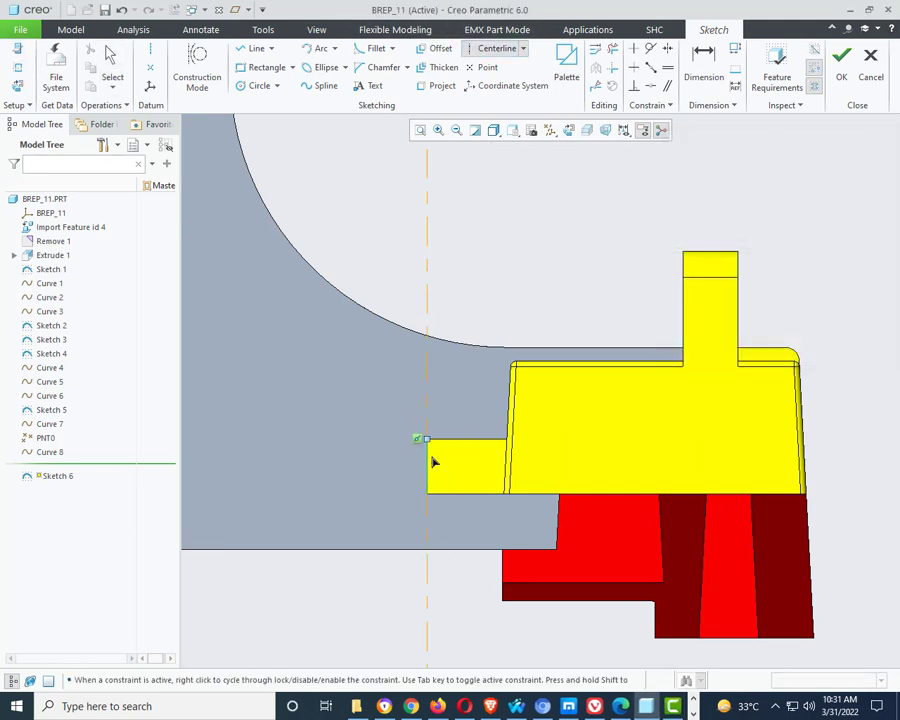
left_click(431, 457)
middle_click(481, 330)
- Add the arm's large arc edge as a sketch reference
scroll(443, 342, "down", 5)
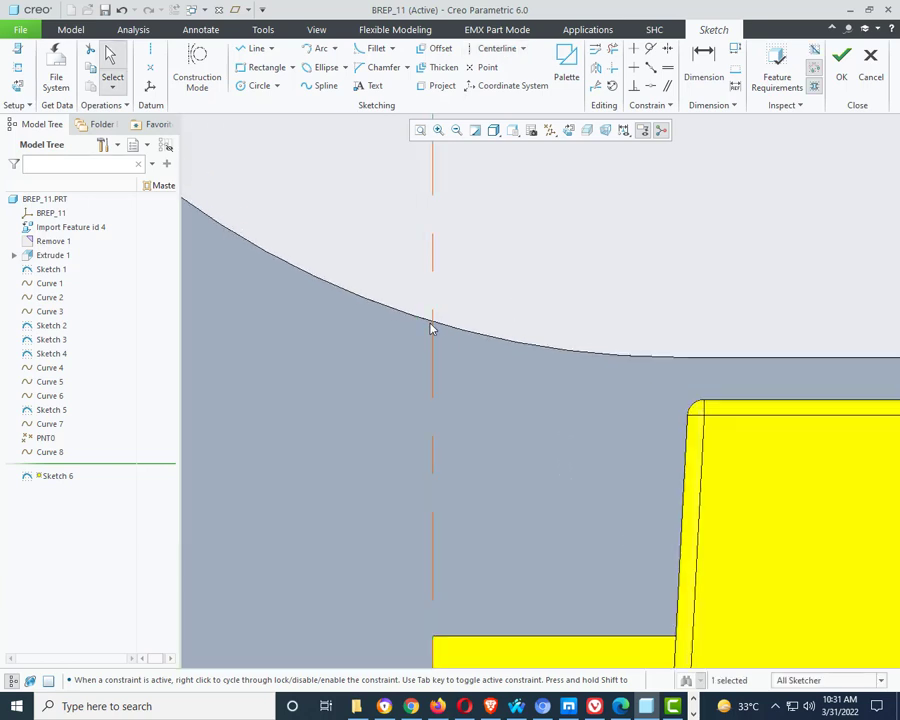
left_click(16, 76)
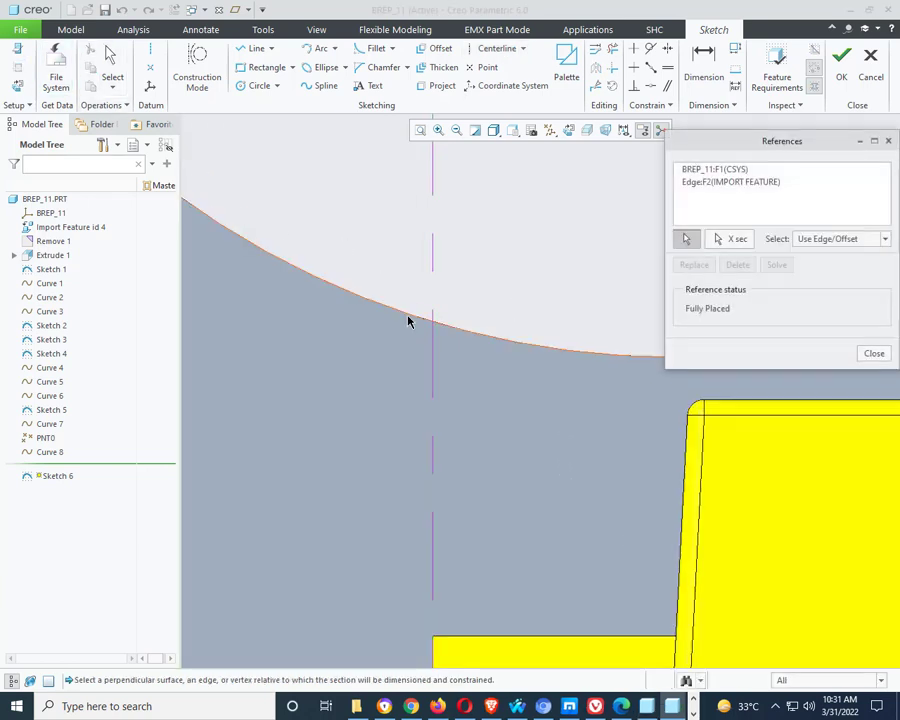
left_click(408, 317)
middle_click(562, 247)
- Sketch a vertical line along the centerline from the arc edge to the tab's upper corner and finish the sketch
scroll(488, 272, "up", 4)
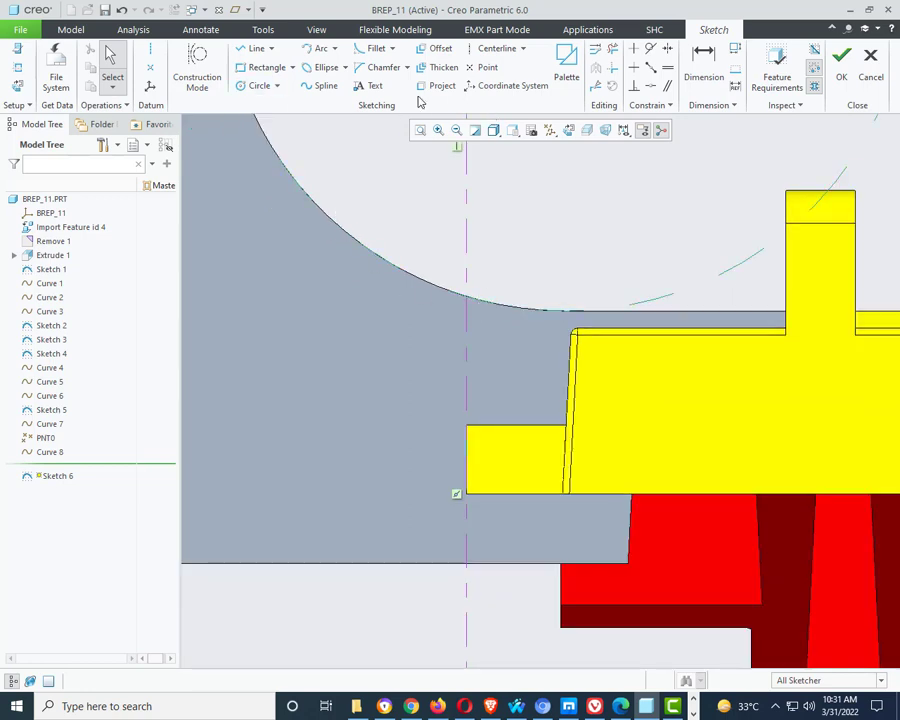
left_click(256, 48)
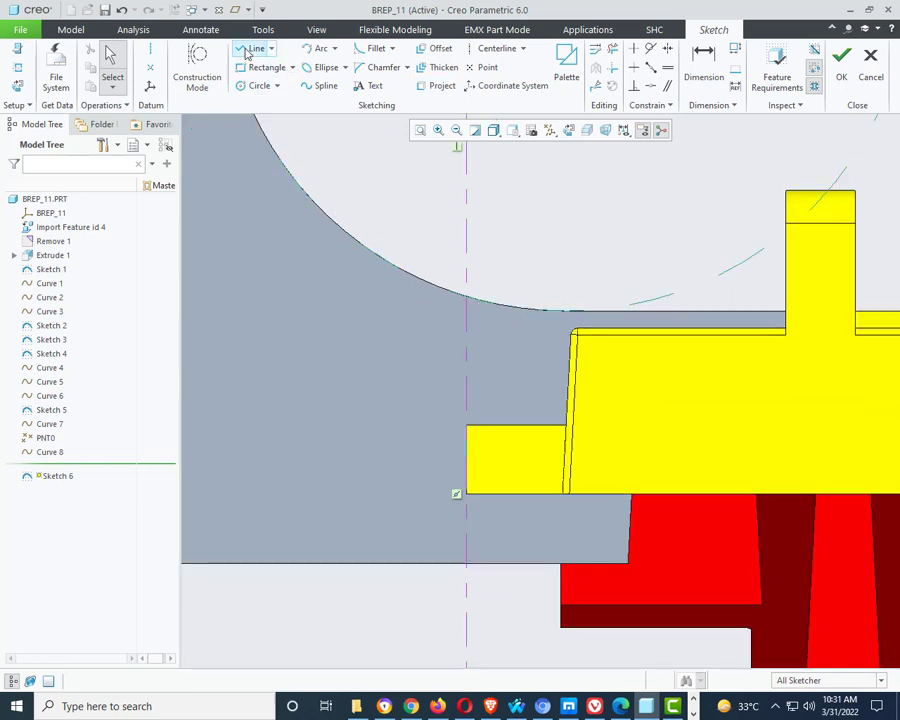
left_click(466, 297)
left_click(467, 425)
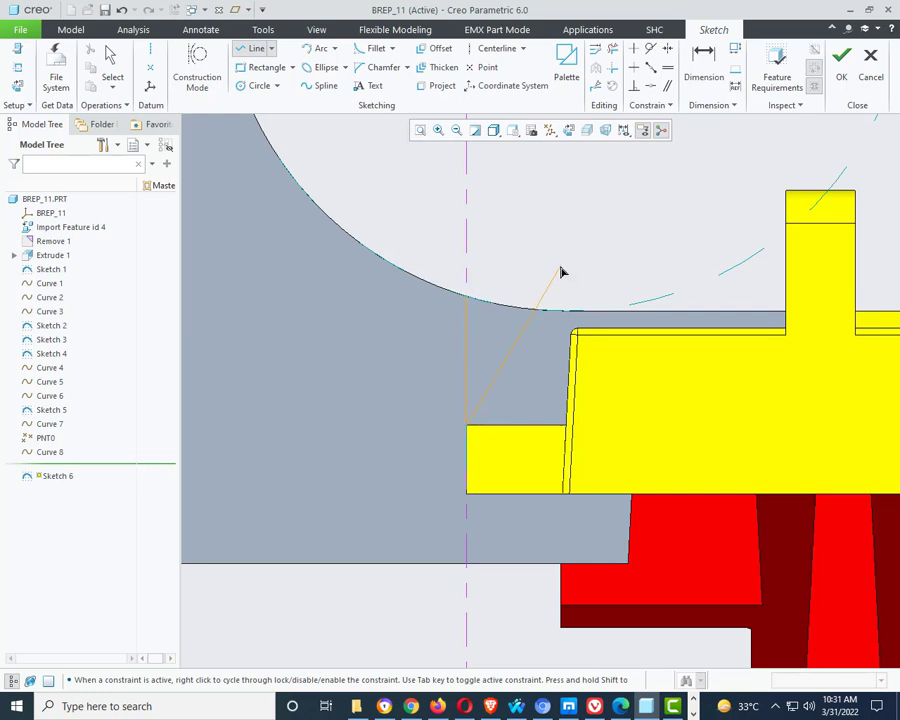
middle_click(430, 362)
scroll(430, 362, "down", 5)
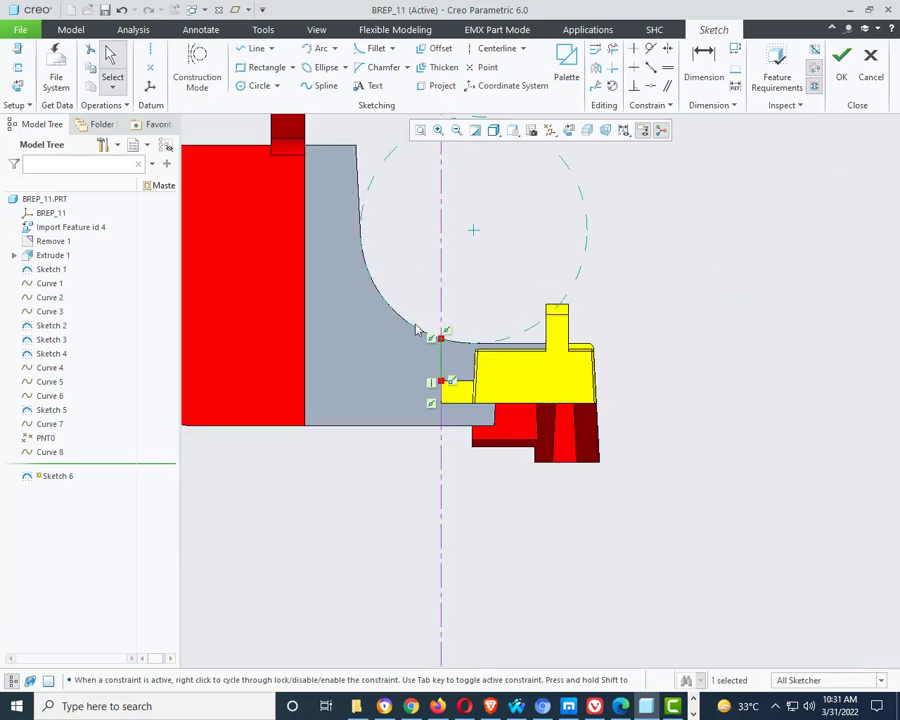
left_click(842, 66)
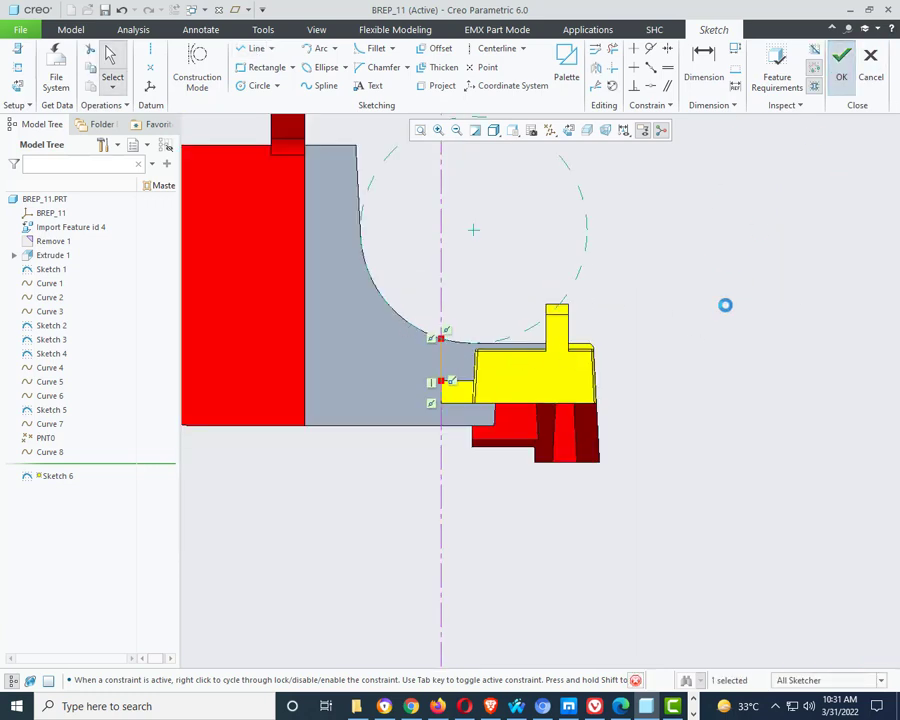
- Apply the red model appearance to the side face of the small tab beside the new sketch line
mouse_move(712, 337)
middle_mouse_down()
mouse_move(675, 358)
mouse_move(703, 370)
mouse_move(663, 408)
mouse_move(697, 360)
mouse_move(673, 360)
mouse_move(709, 344)
mouse_move(707, 356)
mouse_move(716, 333)
mouse_move(695, 340)
mouse_move(709, 338)
mouse_move(704, 373)
middle_mouse_up()
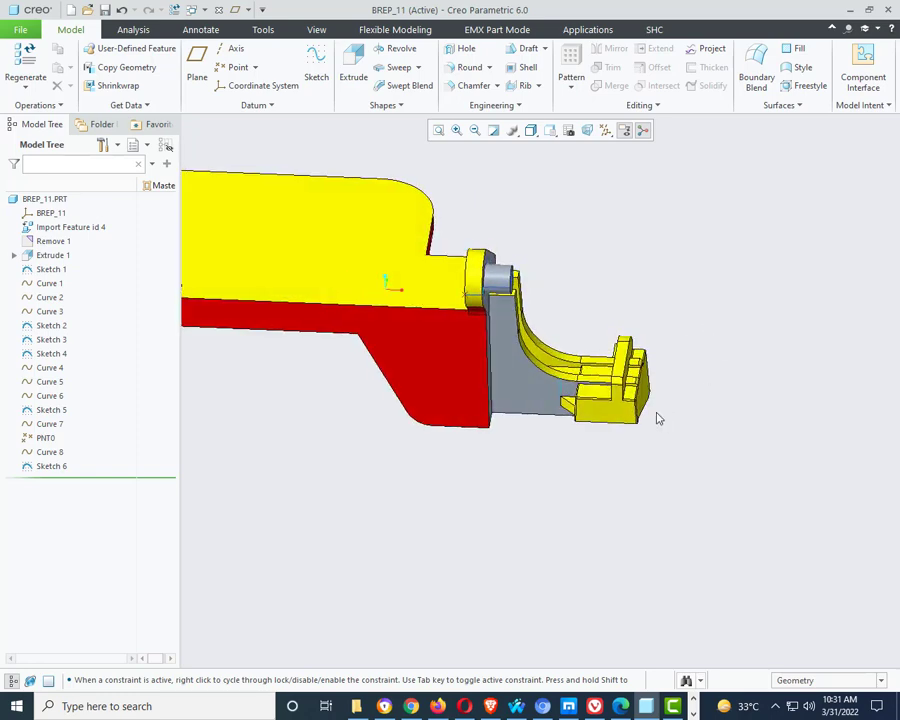
scroll(560, 396, "up", 3)
mouse_move(560, 396)
middle_mouse_down()
mouse_move(599, 368)
mouse_move(572, 384)
middle_mouse_up()
left_click(316, 29)
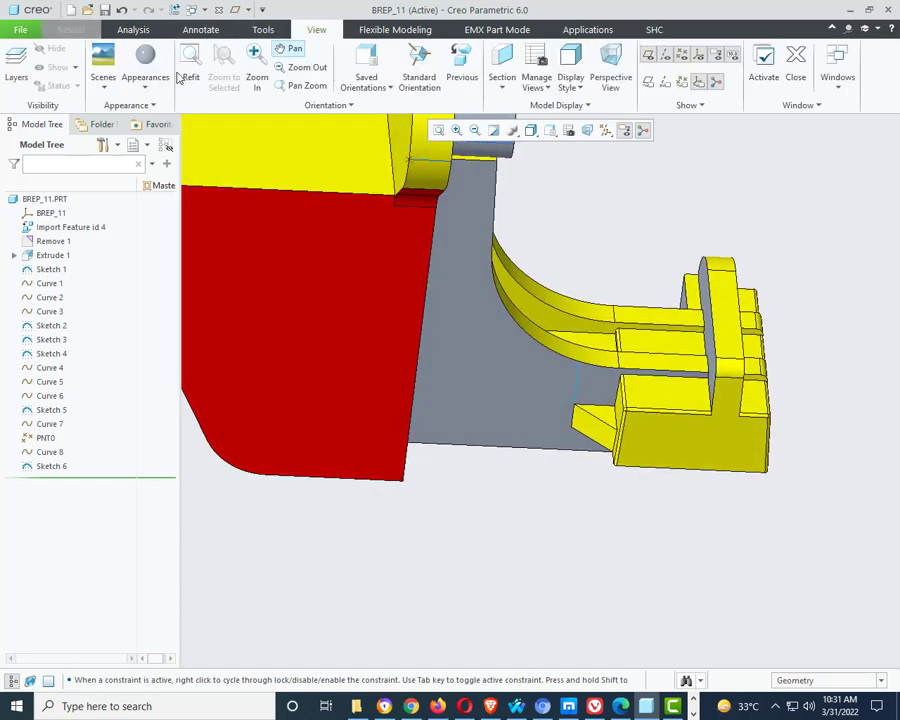
left_click(138, 89)
left_click(168, 262)
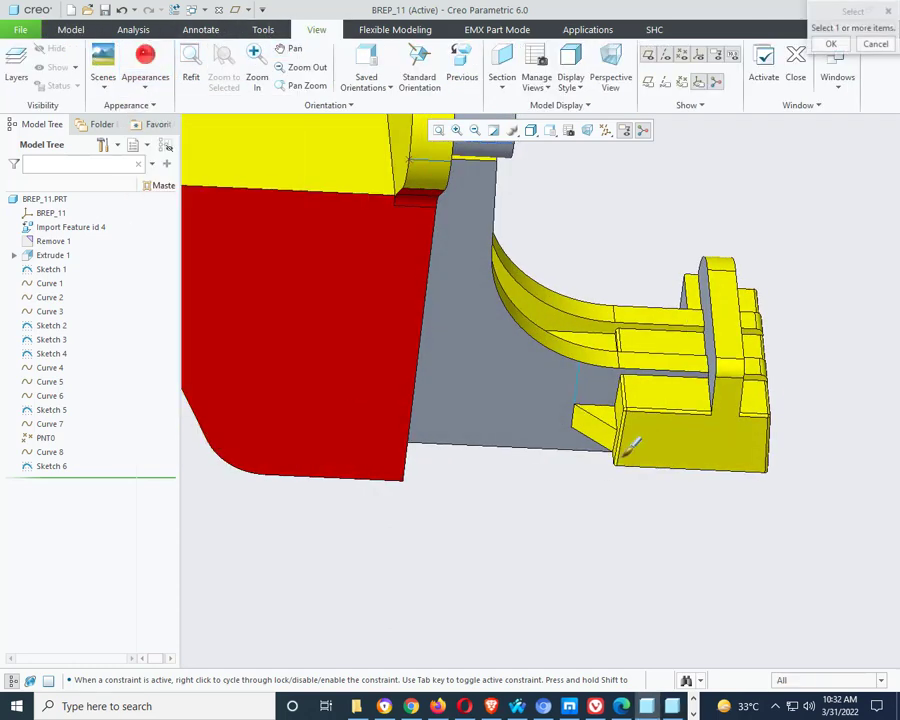
left_click(594, 428)
middle_click(568, 497)
- Save the BREP_11 part and delete its old versions
middle_click_drag(767, 466, 758, 441)
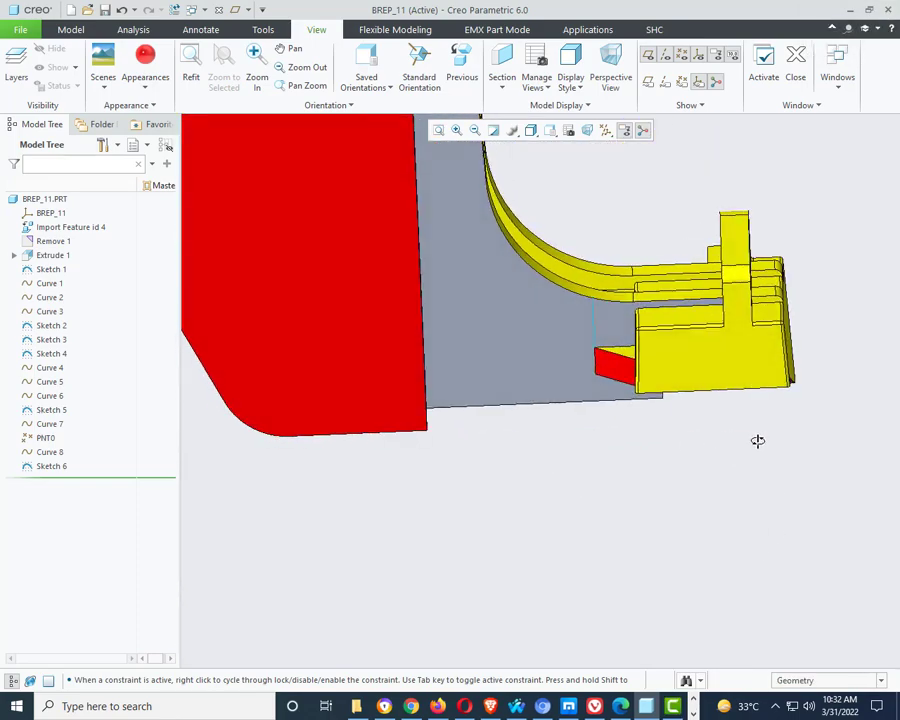
scroll(583, 368, "up", 2)
mouse_move(583, 368)
middle_mouse_down()
mouse_move(583, 342)
mouse_move(537, 317)
mouse_move(600, 363)
middle_mouse_up()
scroll(633, 407, "down", 5)
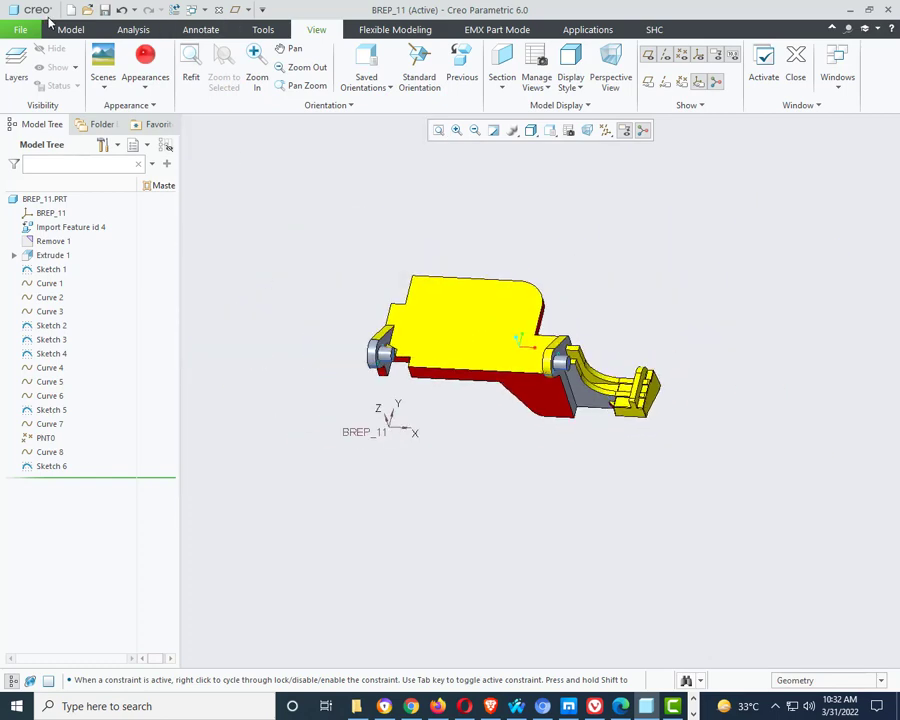
left_click(104, 10)
left_click(18, 29)
mouse_move(36, 210)
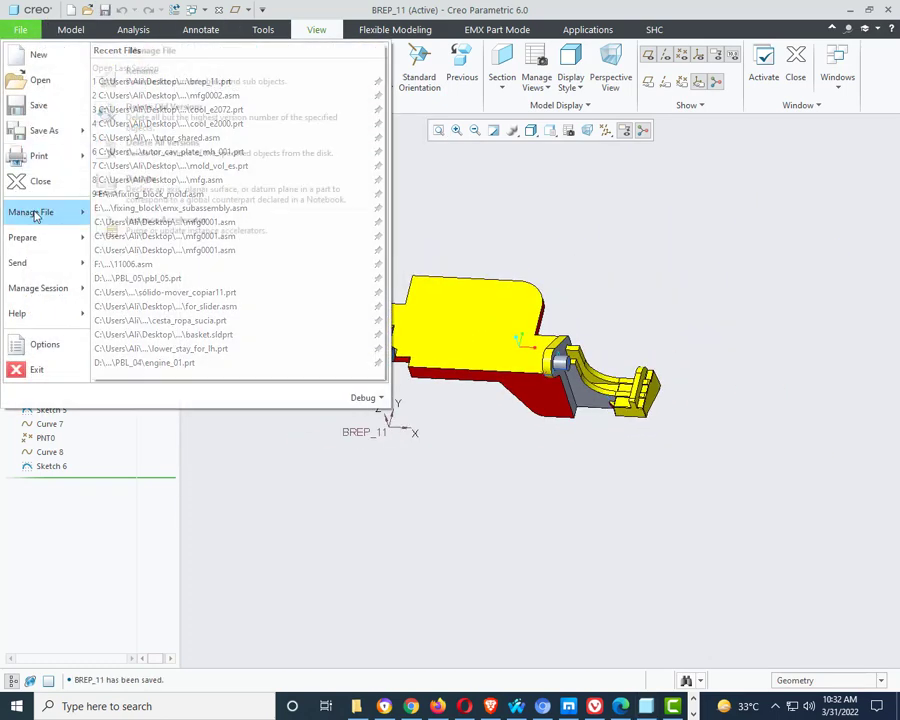
left_click(155, 133)
key("Return")
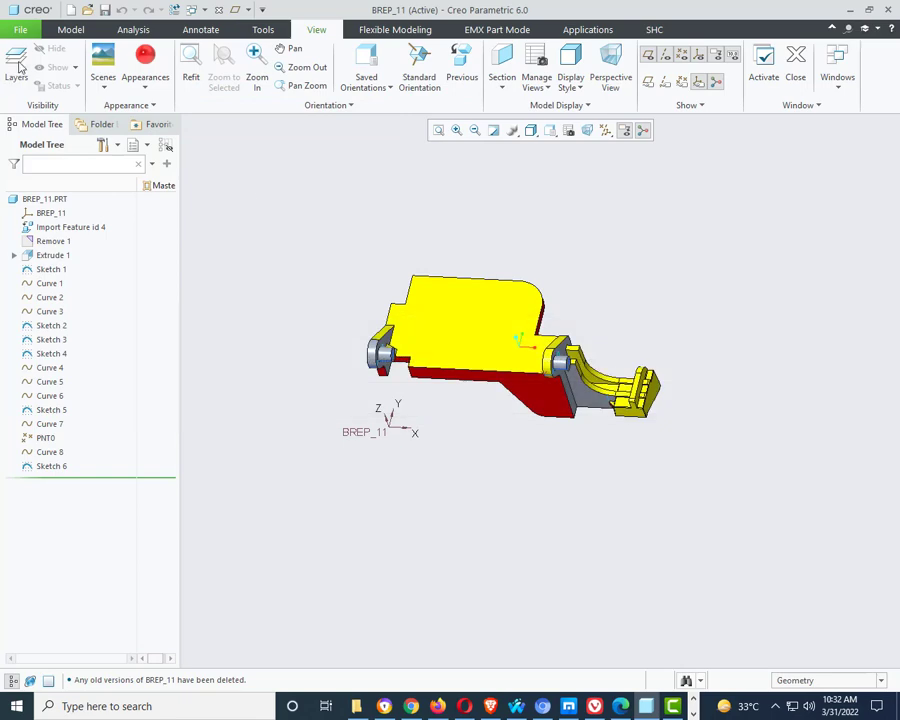
- Save BREP_11 once more and purge its older file versions again
left_click(105, 10)
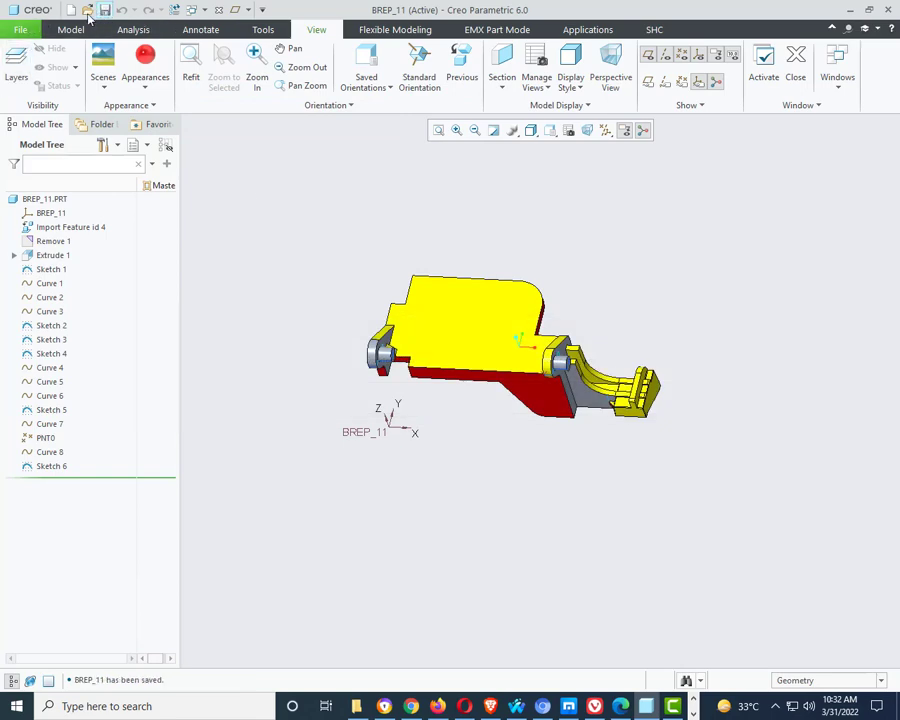
left_click(24, 30)
mouse_move(18, 240)
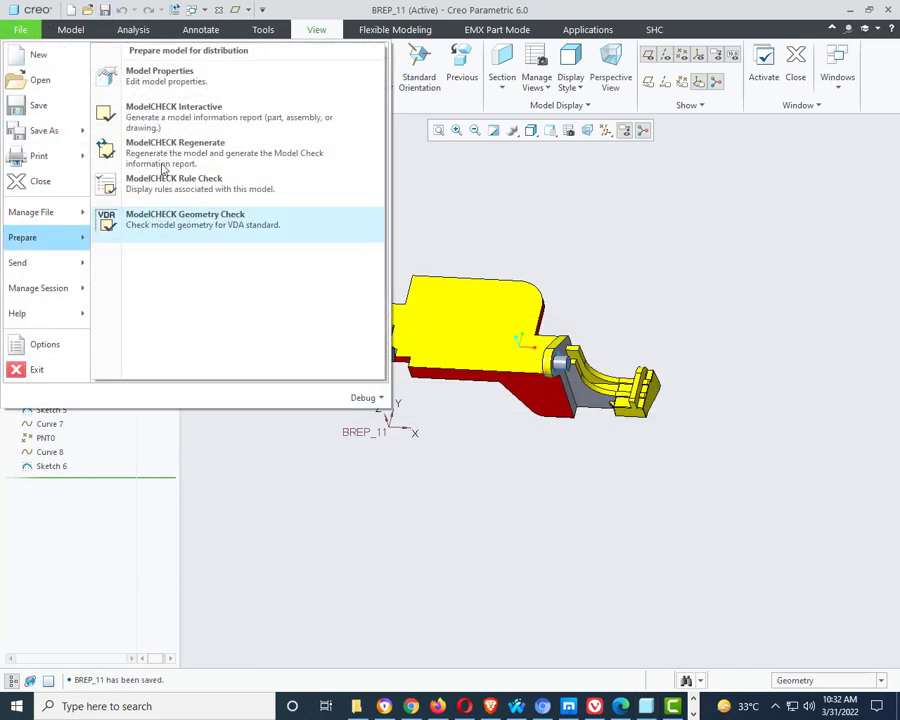
mouse_move(24, 212)
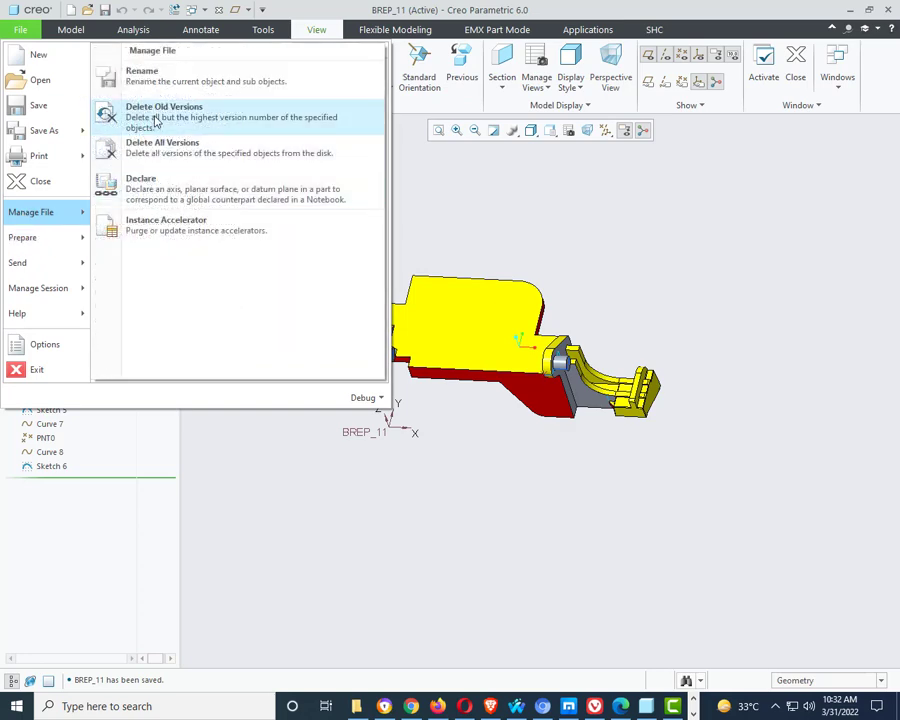
left_click(156, 121)
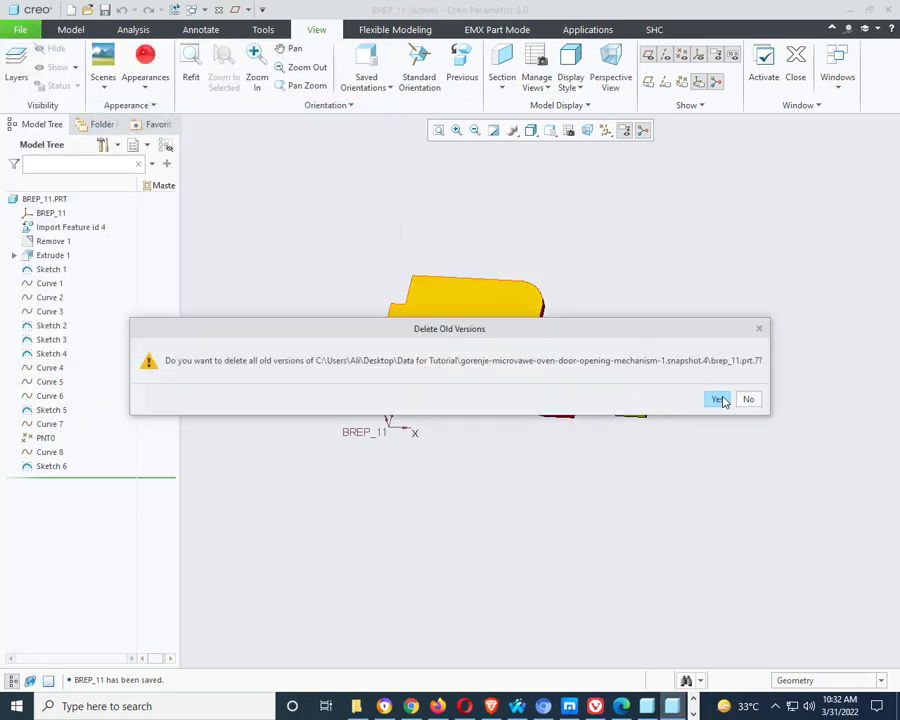
left_click(719, 399)
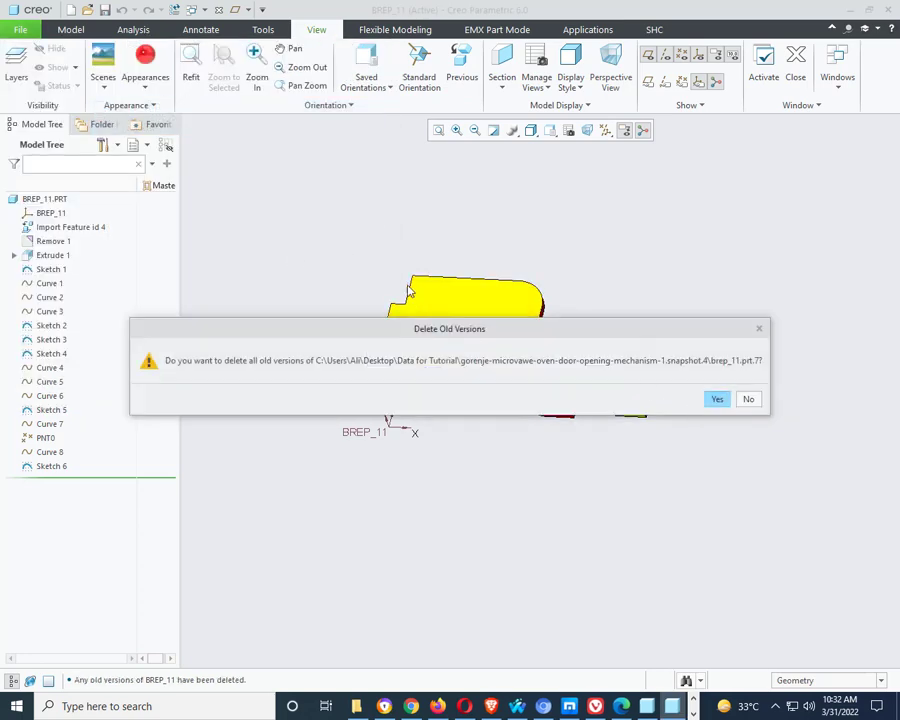
- Create a mold cavity manufacturing model named mfg0003 without the default template and maximize its window
left_click(69, 10)
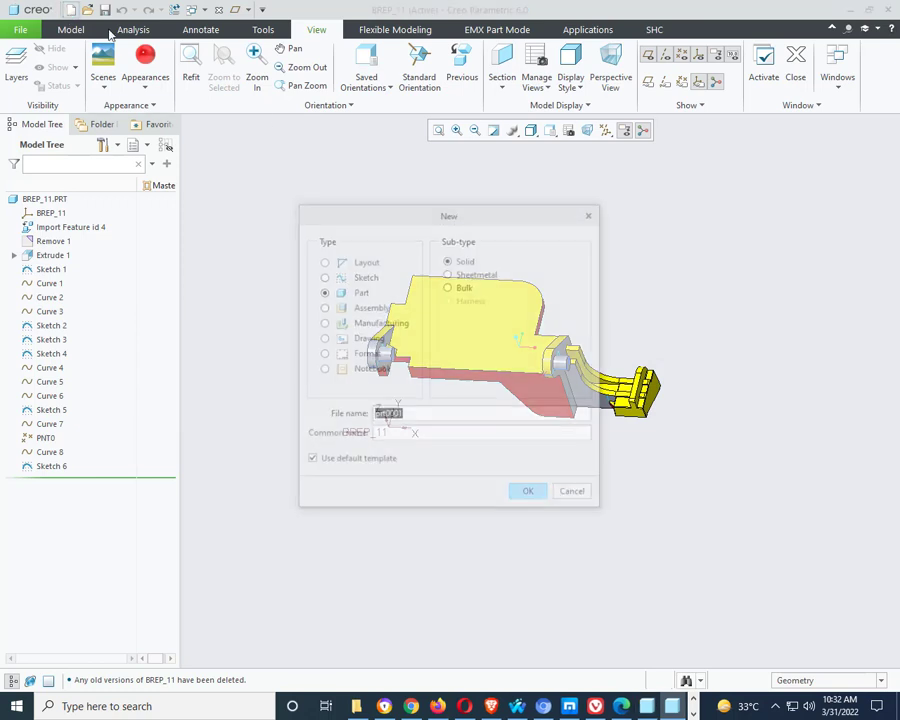
left_click(371, 323)
left_click(346, 460)
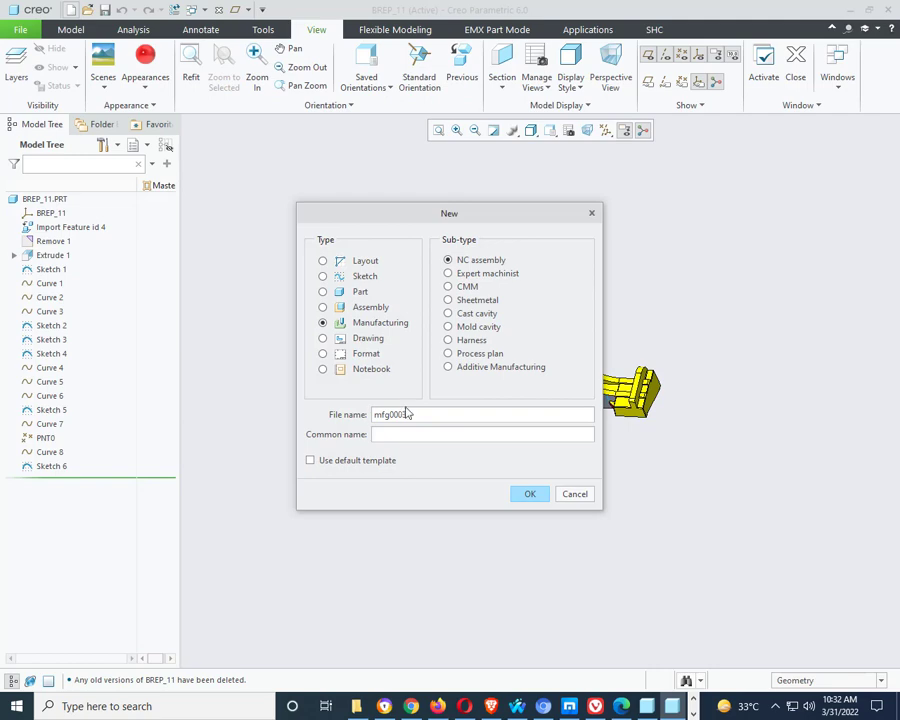
left_click(478, 327)
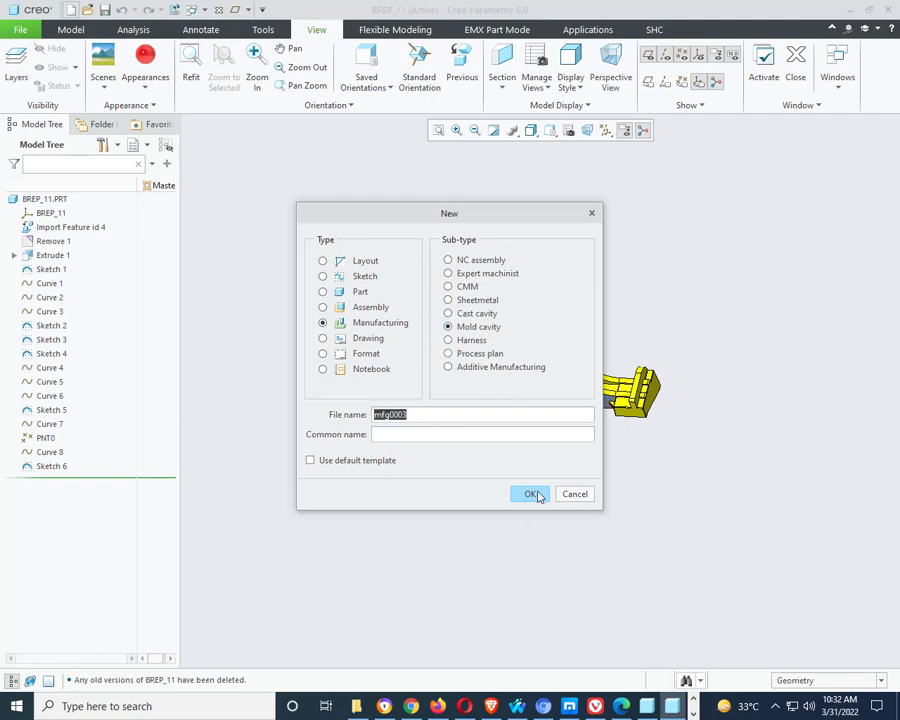
left_click(535, 495)
double_click(372, 281)
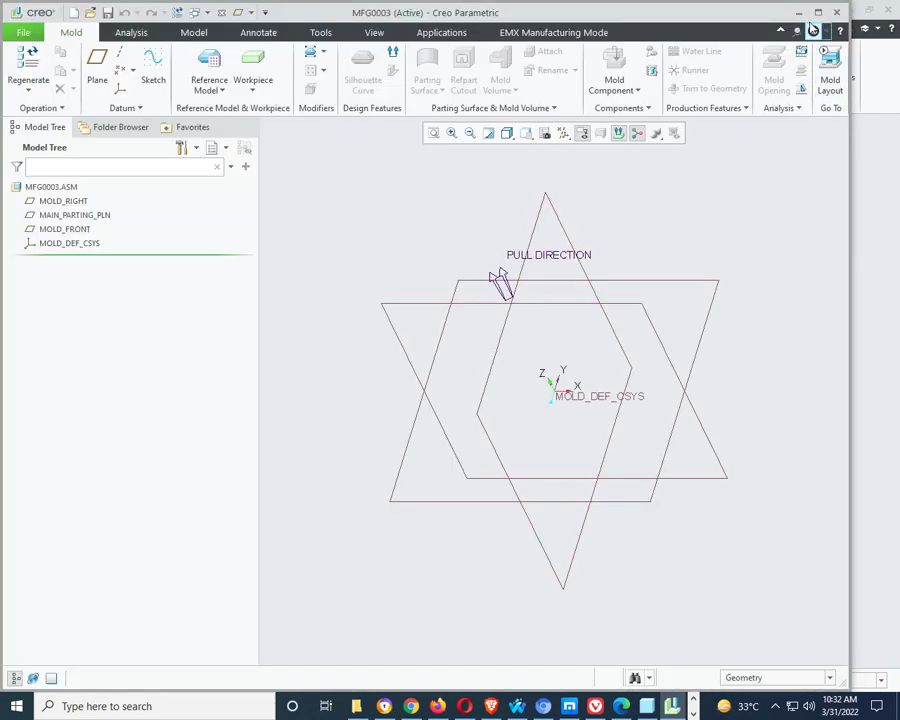
left_click(817, 13)
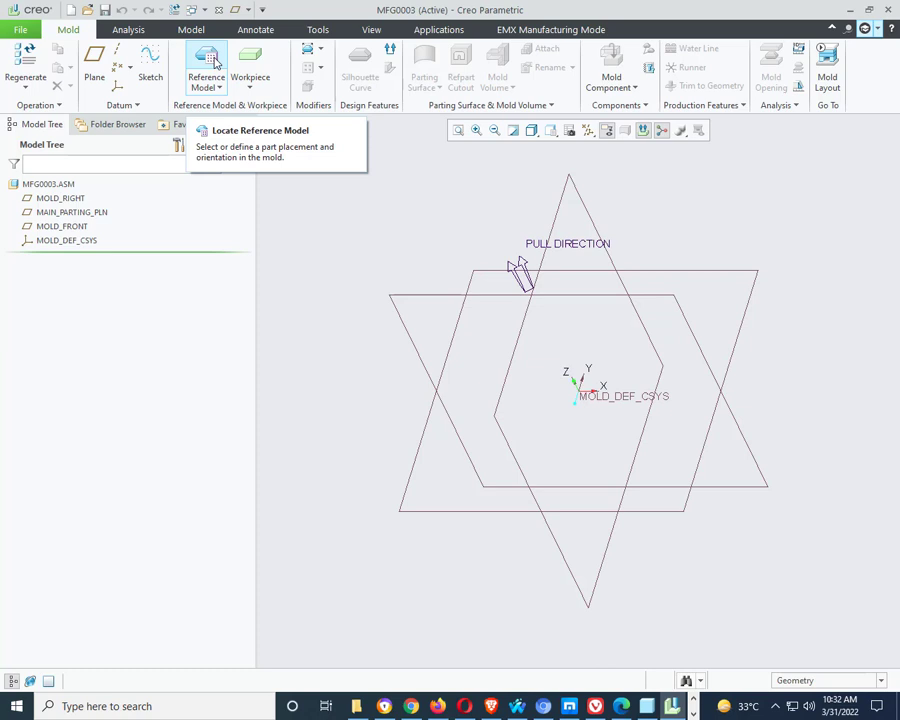
- Place brep_11.prt as the reference model MFG0003_REF, merged by reference, in a single layout at MOLD_DEF_CSYS
left_click(214, 63)
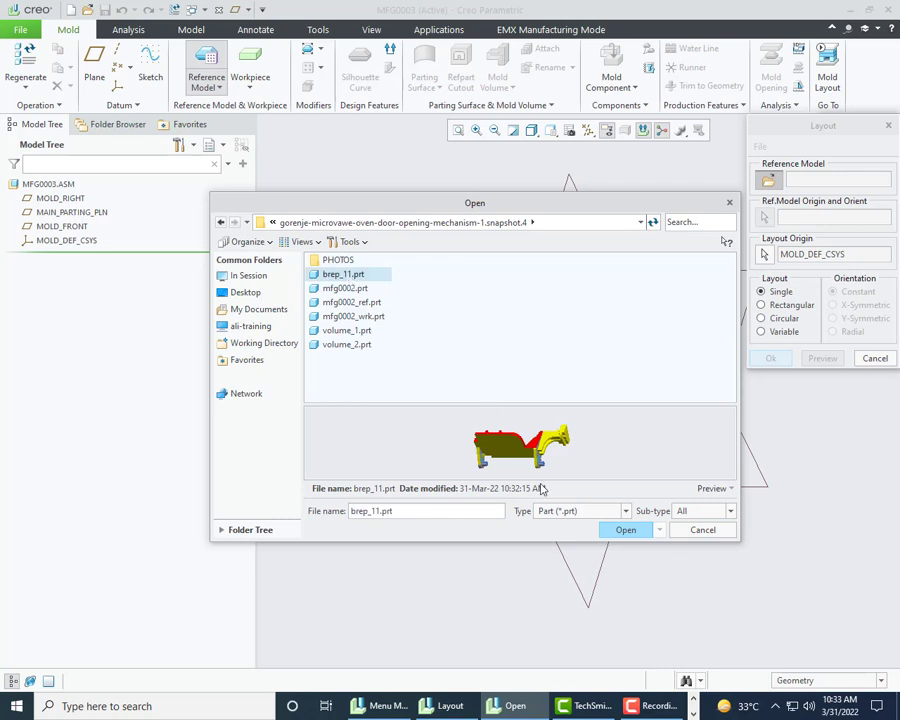
left_click(640, 532)
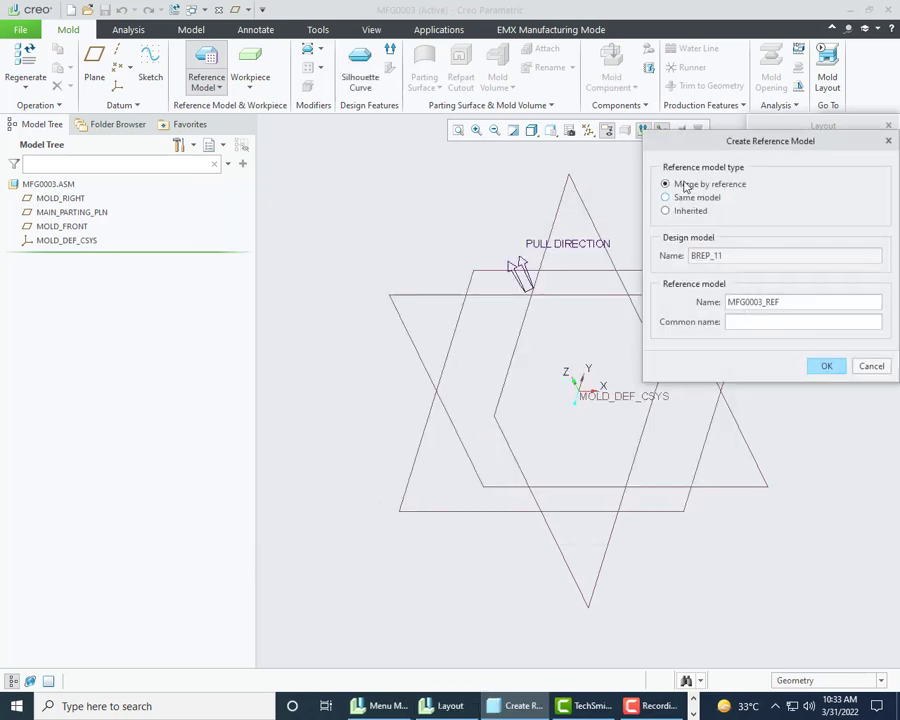
left_click(826, 366)
left_click(822, 358)
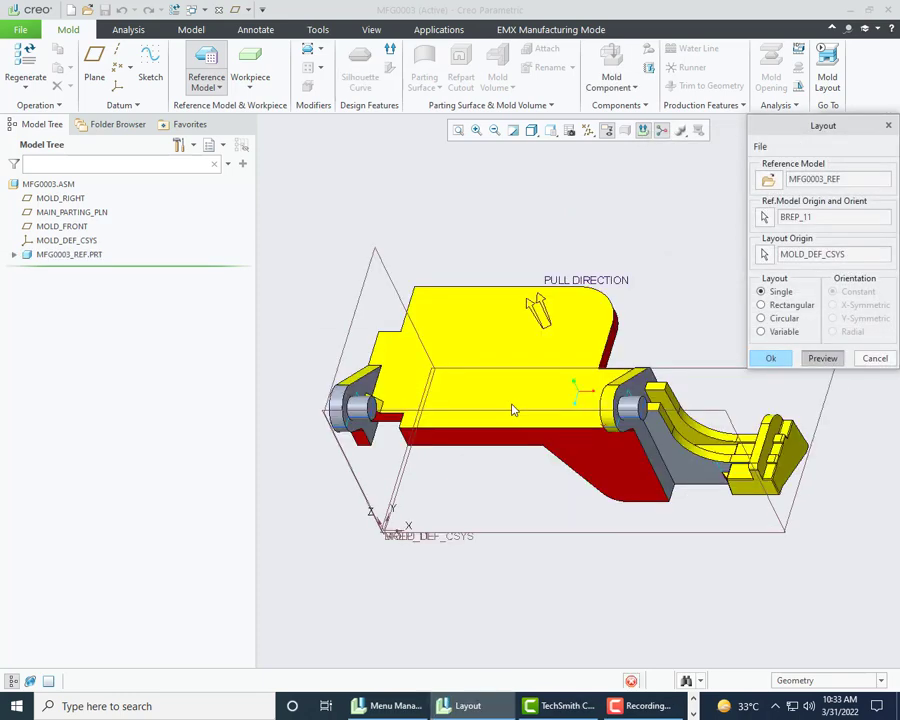
scroll(470, 400, "up", 1)
scroll(557, 354, "down", 4)
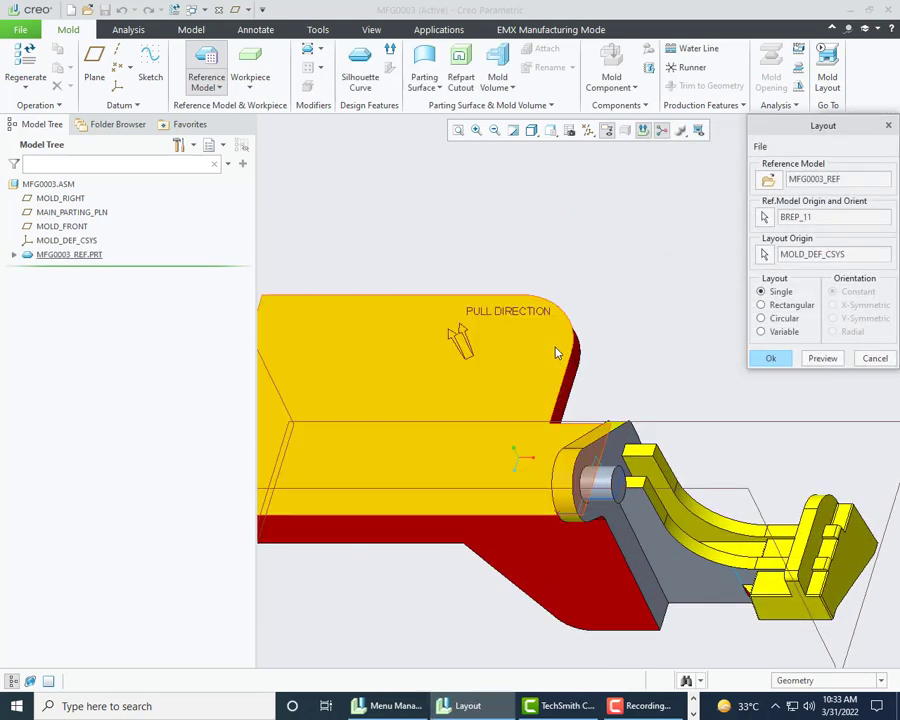
scroll(556, 350, "up", 2)
left_click(772, 359)
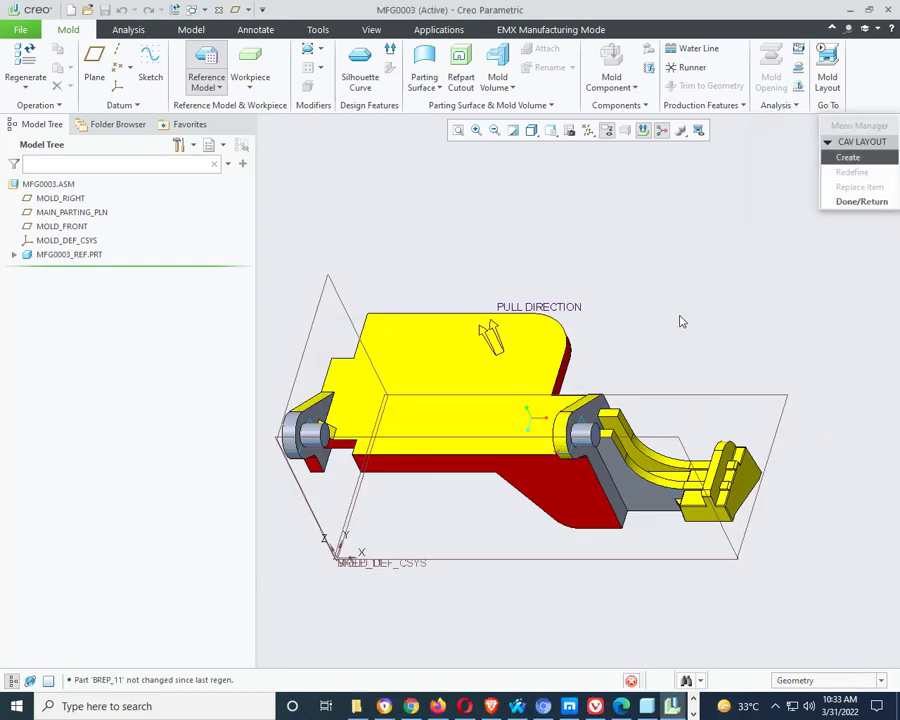
left_click(829, 201)
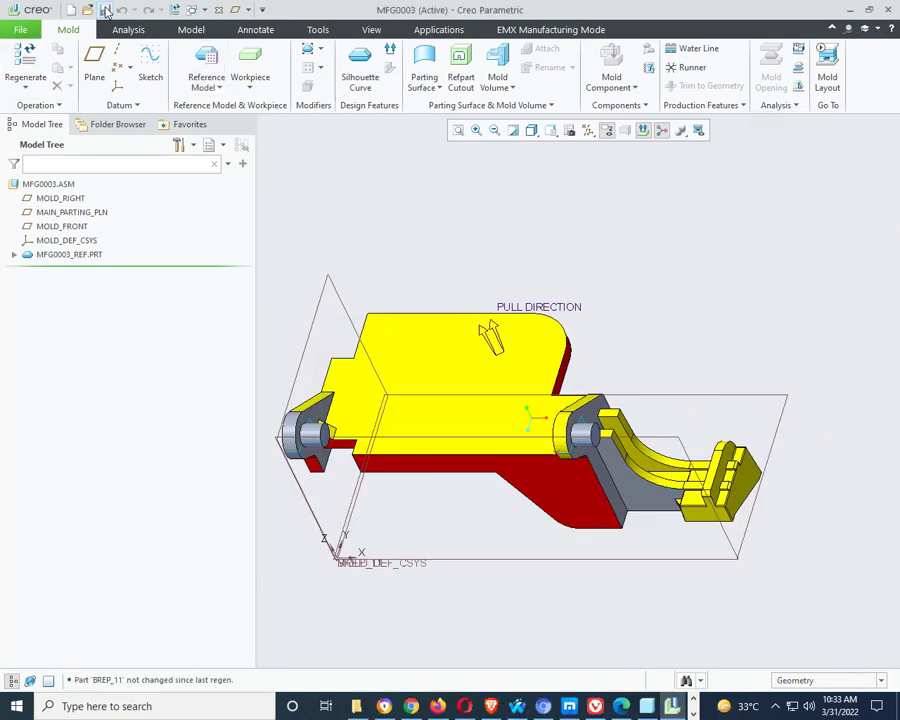
- Save the MFG0003 mold model with its reference model in place
left_click(105, 10)
key("Return")
scroll(660, 310, "up", 2)
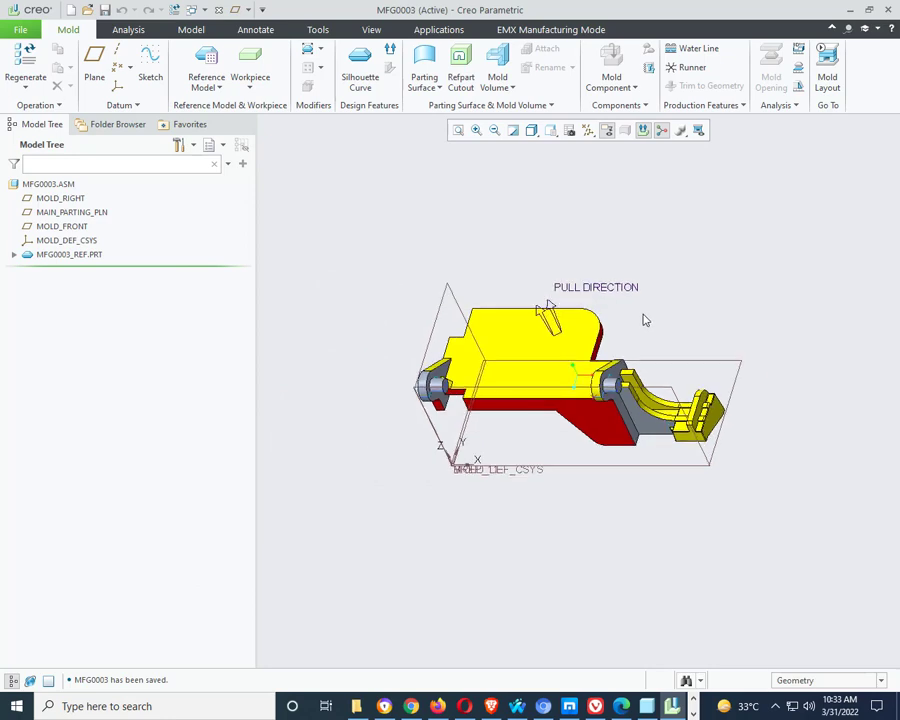
- Start an automatic rectangular workpiece with MOLD_DEF_CSYS as mold origin and overall dimensions of X 120 mm and Y 60 mm
middle_click_drag(645, 320, 640, 291)
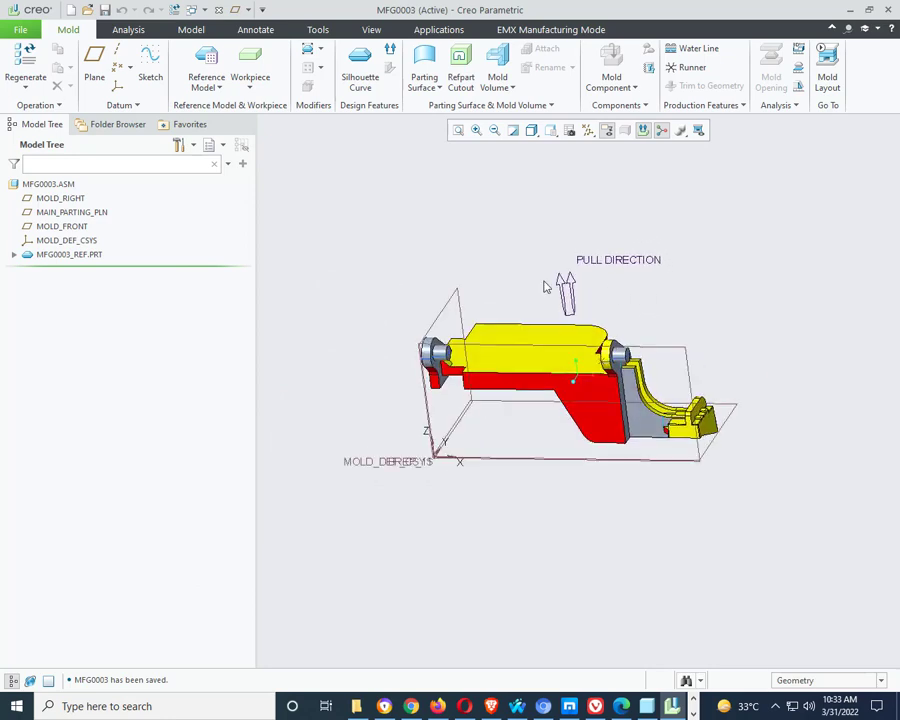
left_click(252, 62)
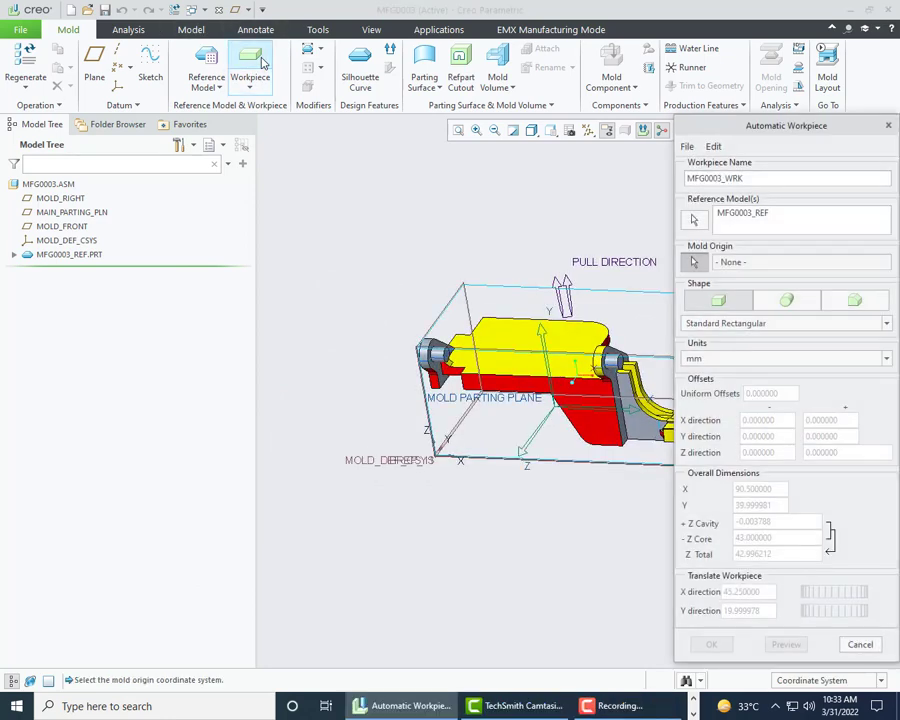
left_click(79, 242)
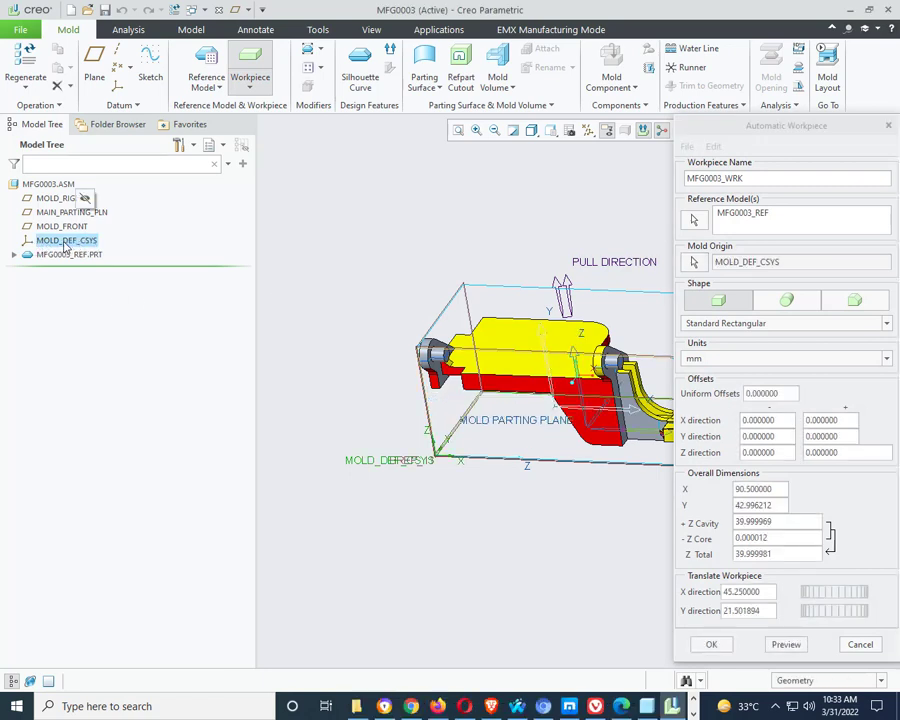
scroll(465, 527, "down", 2)
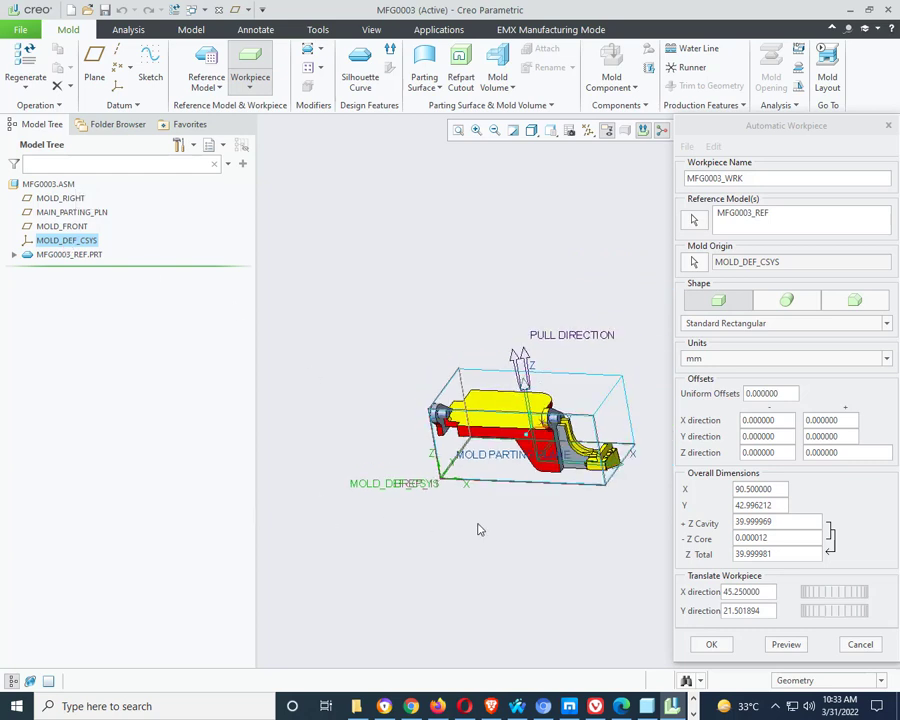
left_click(781, 489)
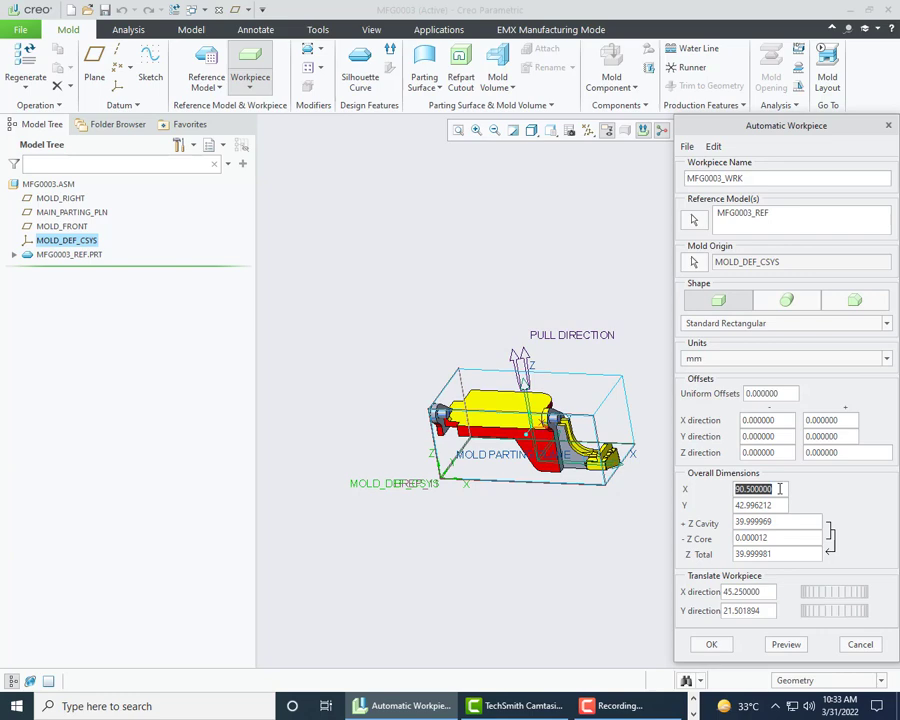
key("Return")
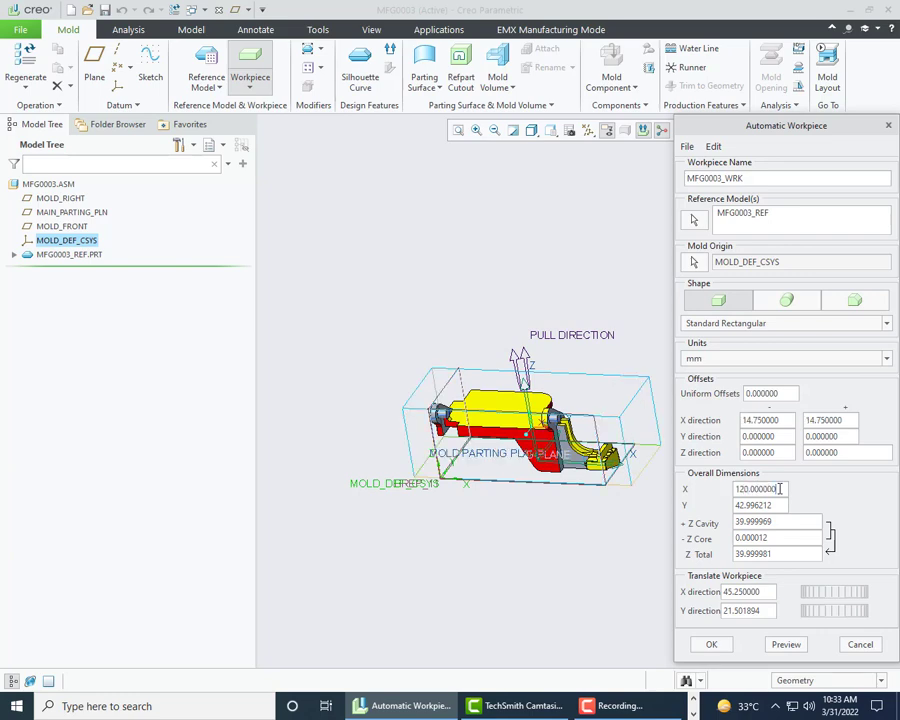
mouse_move(636, 503)
middle_mouse_down()
mouse_move(641, 537)
mouse_move(640, 524)
middle_mouse_up()
double_click(780, 505)
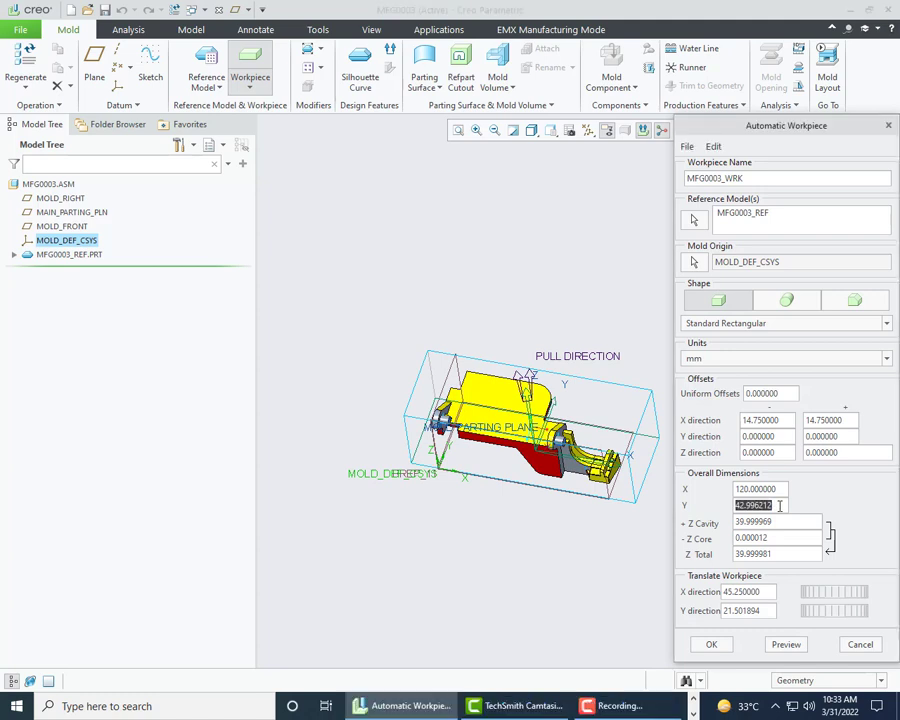
key("Return")
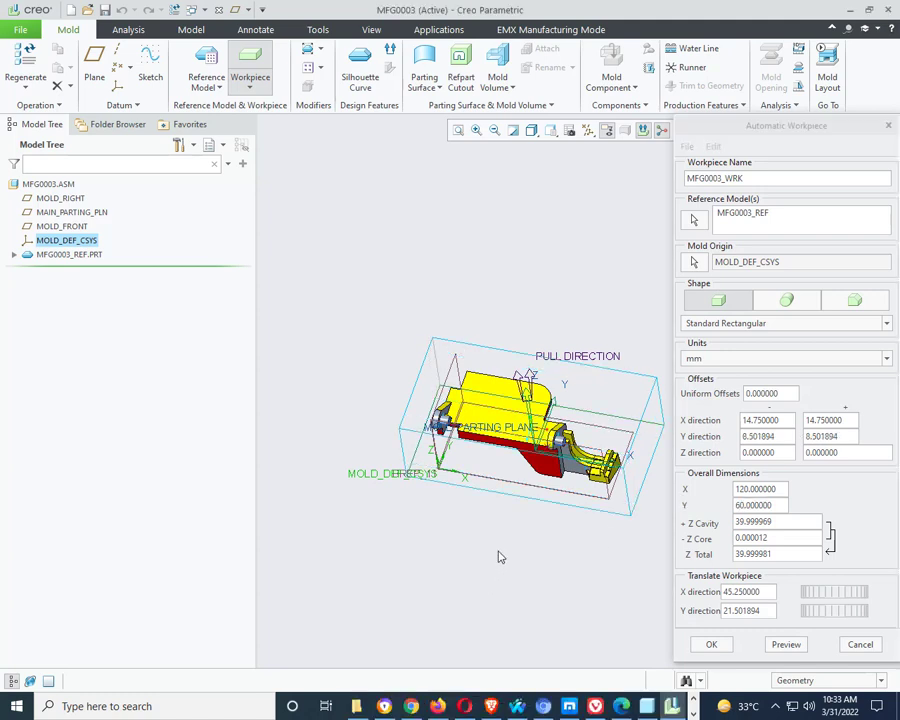
- Set the workpiece's core height to 20 mm and cavity height to 50 mm in Z, and create it
middle_click_drag(498, 554, 500, 508)
left_click(789, 522)
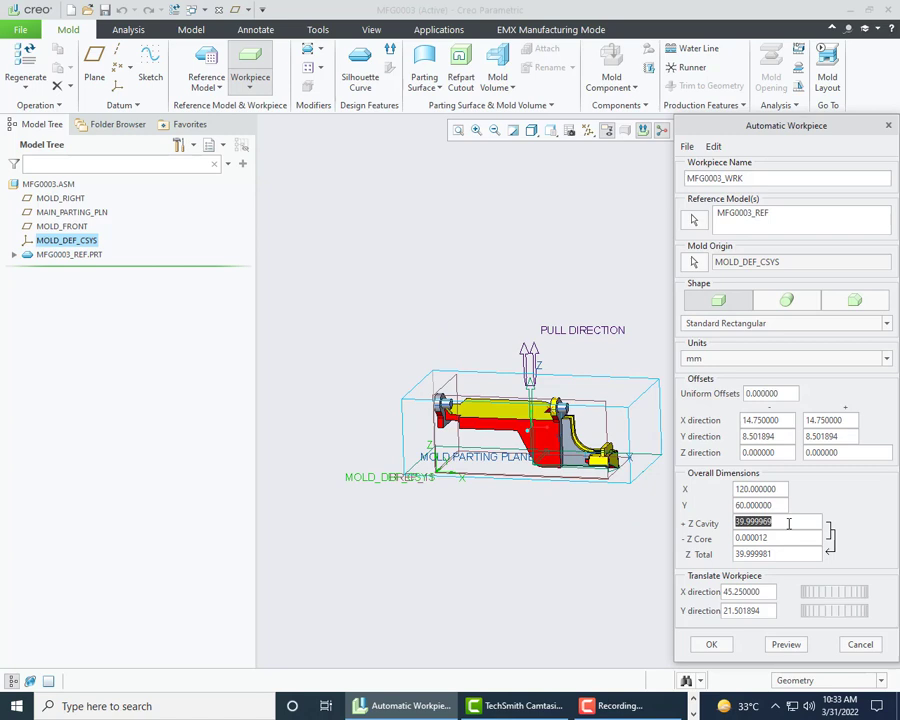
key("Tab")
type("20")
key("Return")
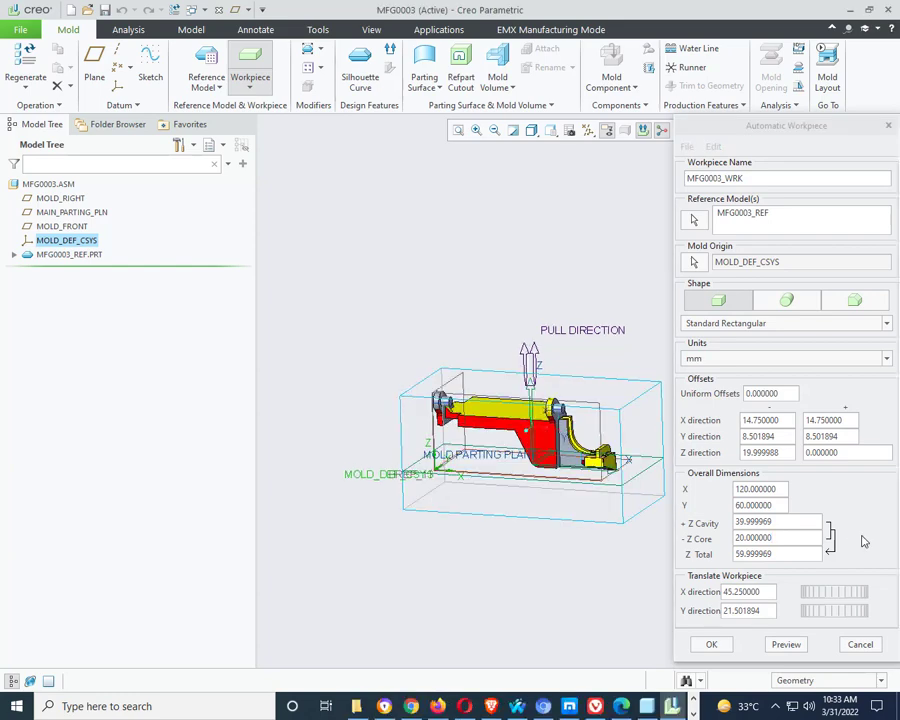
left_click(788, 521)
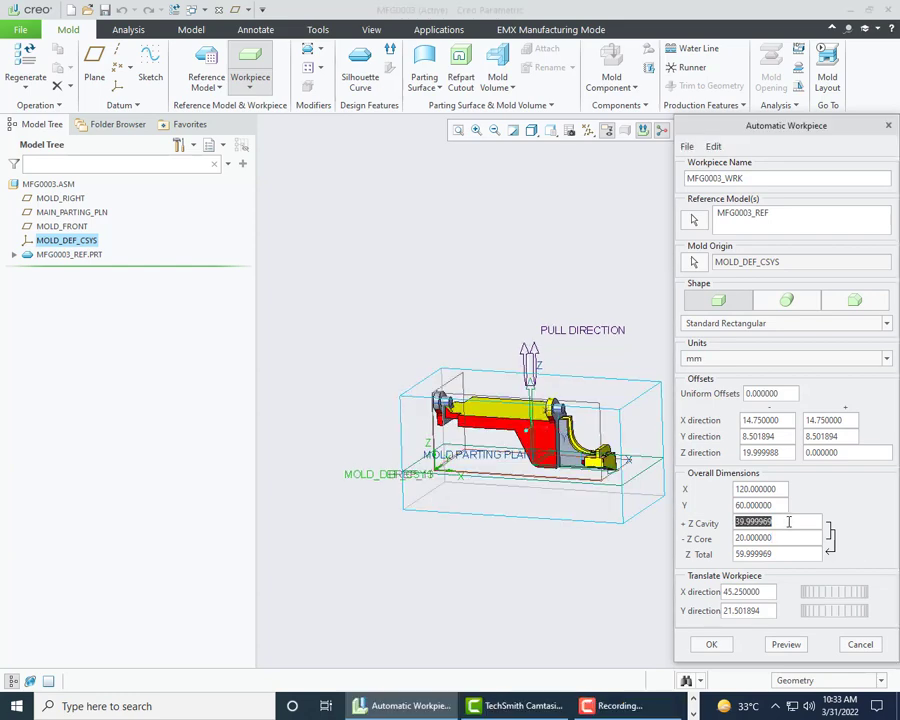
type("50")
key("Return")
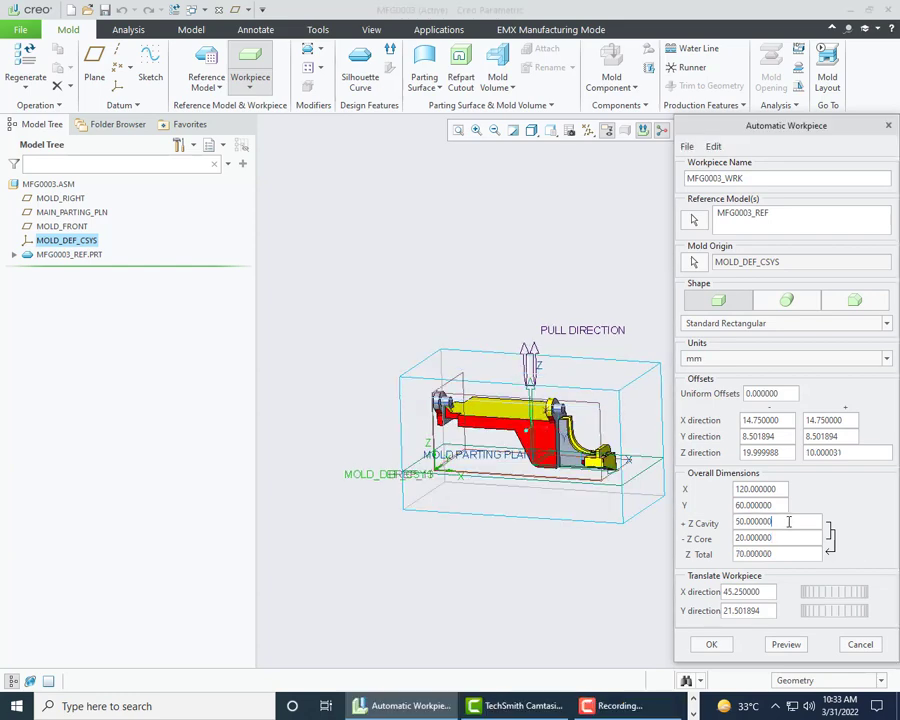
mouse_move(594, 554)
middle_mouse_down()
mouse_move(602, 514)
mouse_move(594, 536)
middle_mouse_up()
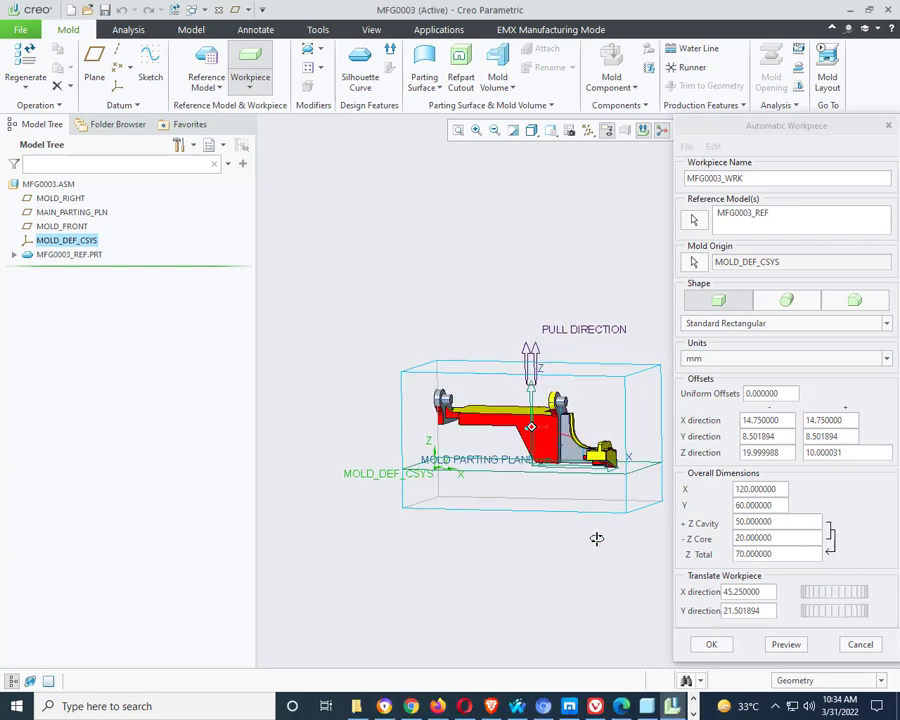
middle_click_drag(491, 517, 700, 640)
left_click(725, 648)
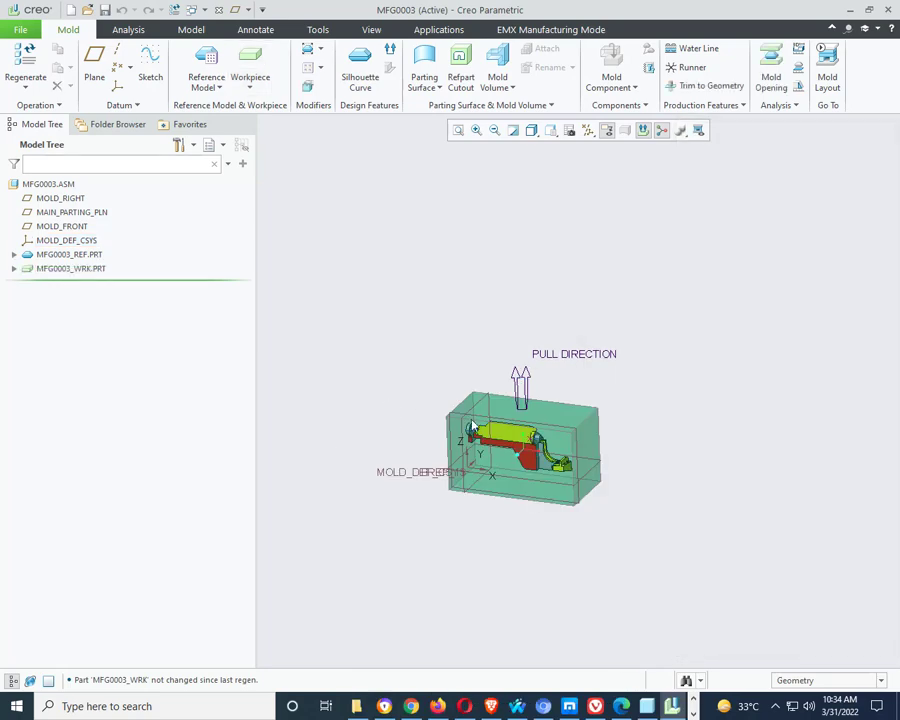
- Save the mold model including the new MFG0003_WRK workpiece
scroll(455, 455, "up", 5)
scroll(448, 460, "down", 4)
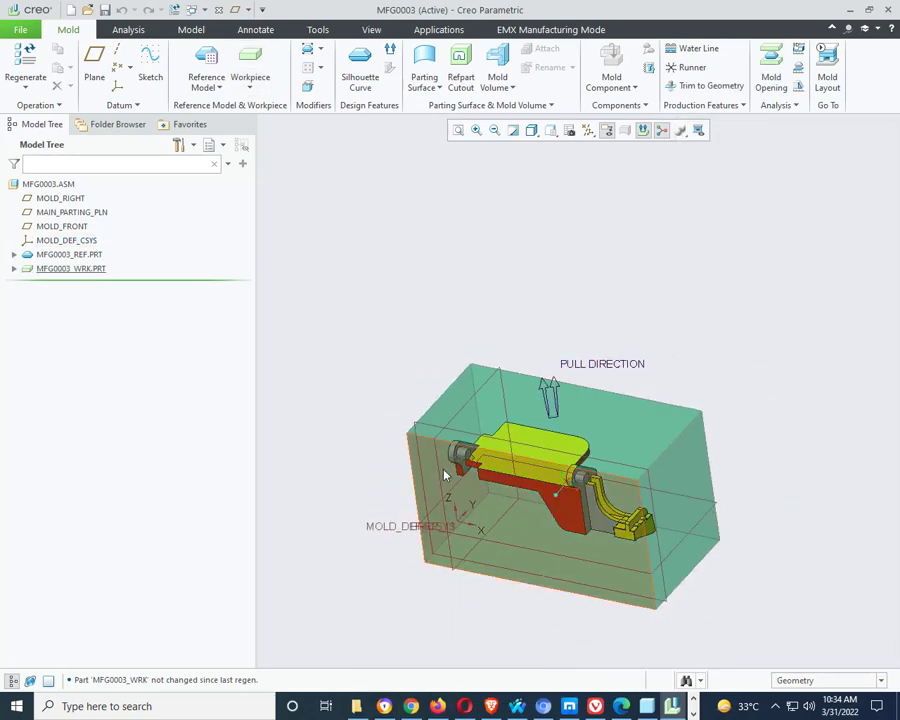
key("ctrl+s")
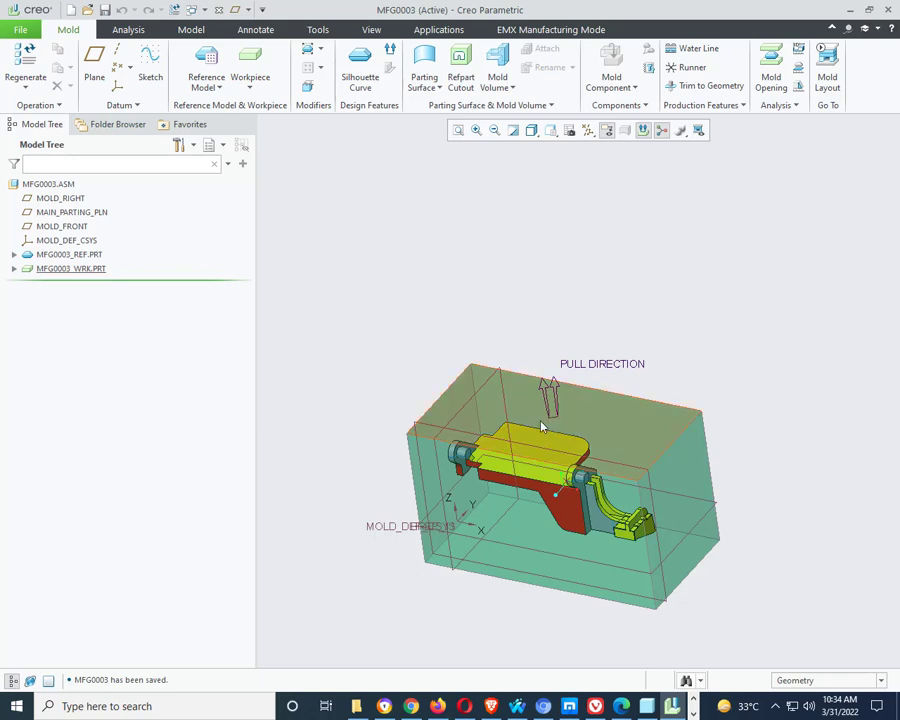
- Hide the MOLD_DEF_CSYS coordinate system of the mold assembly
middle_click_drag(542, 424, 554, 417)
scroll(462, 492, "down", 3)
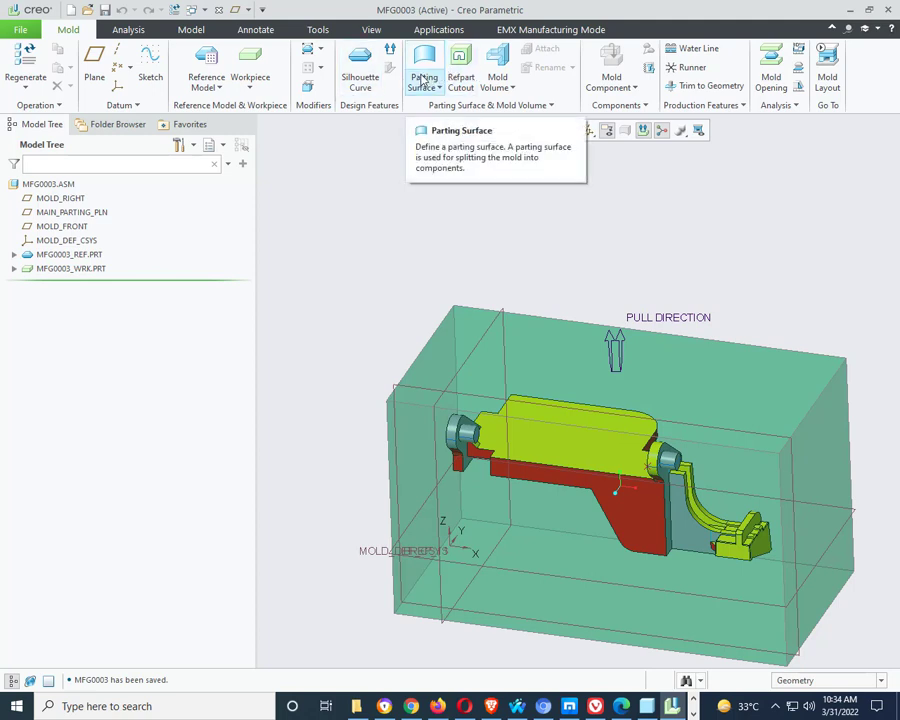
right_click(55, 244)
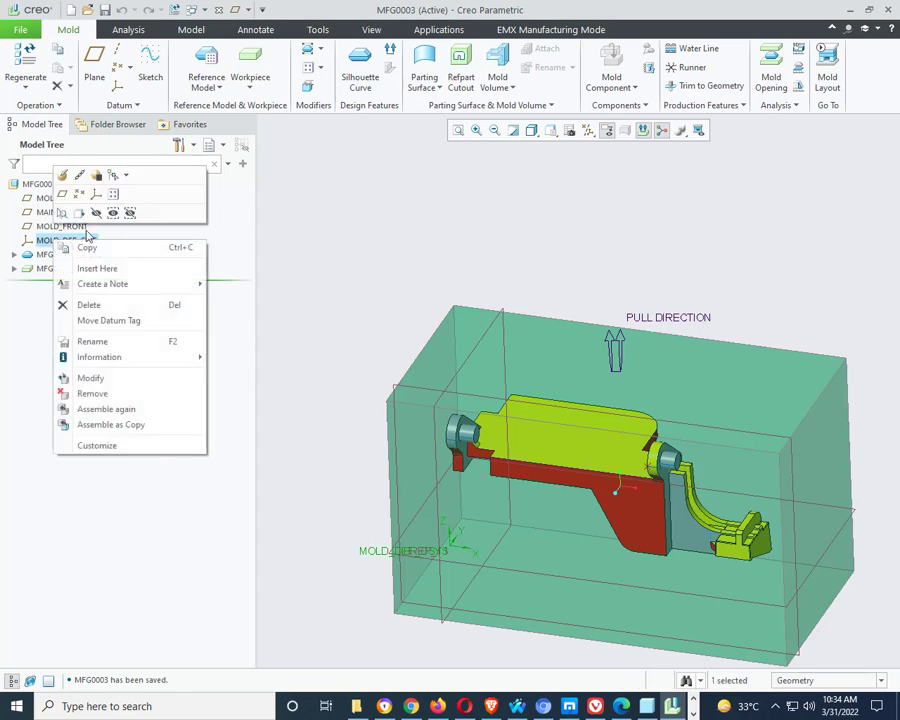
left_click(92, 208)
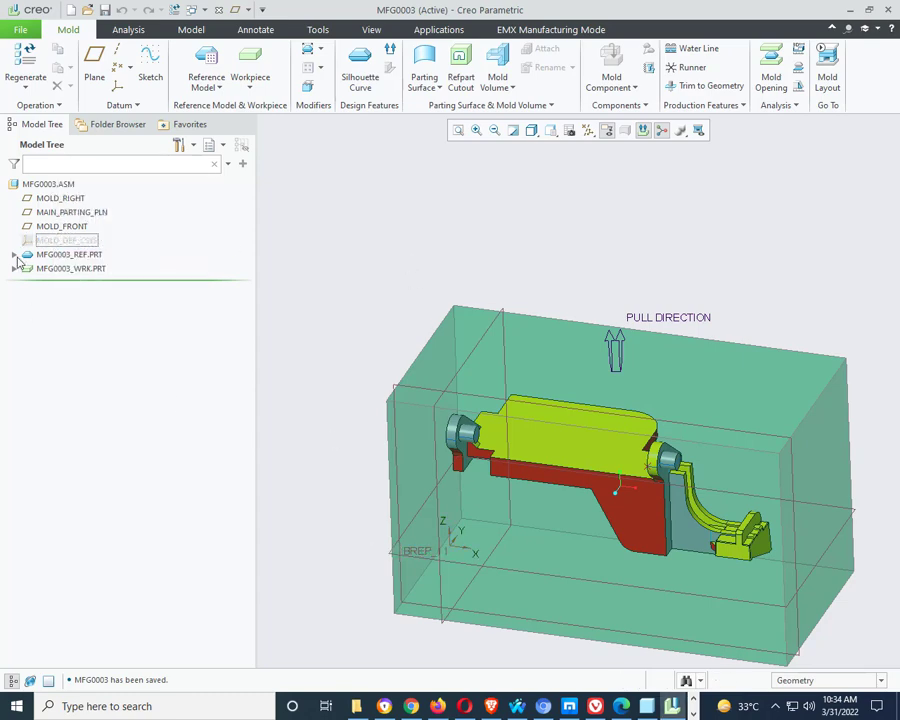
- Hide the External Merge feature inside the MFG0003_REF reference part to remove its BREP_11 coordinate system from view
mouse_move(373, 249)
middle_mouse_down()
mouse_move(350, 227)
mouse_move(382, 217)
mouse_move(370, 235)
middle_mouse_up()
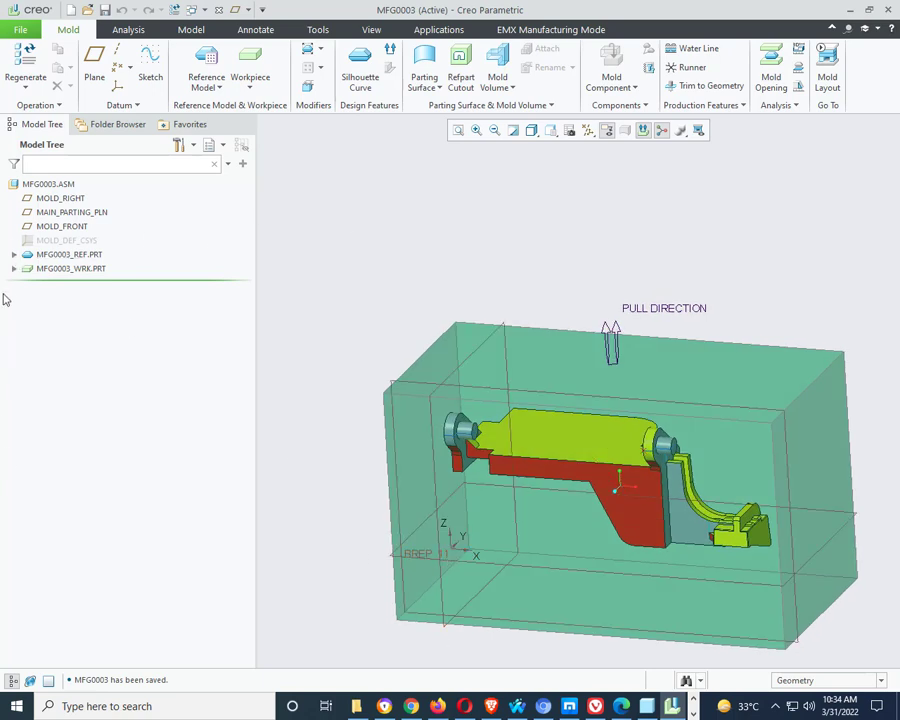
left_click(15, 255)
right_click(60, 270)
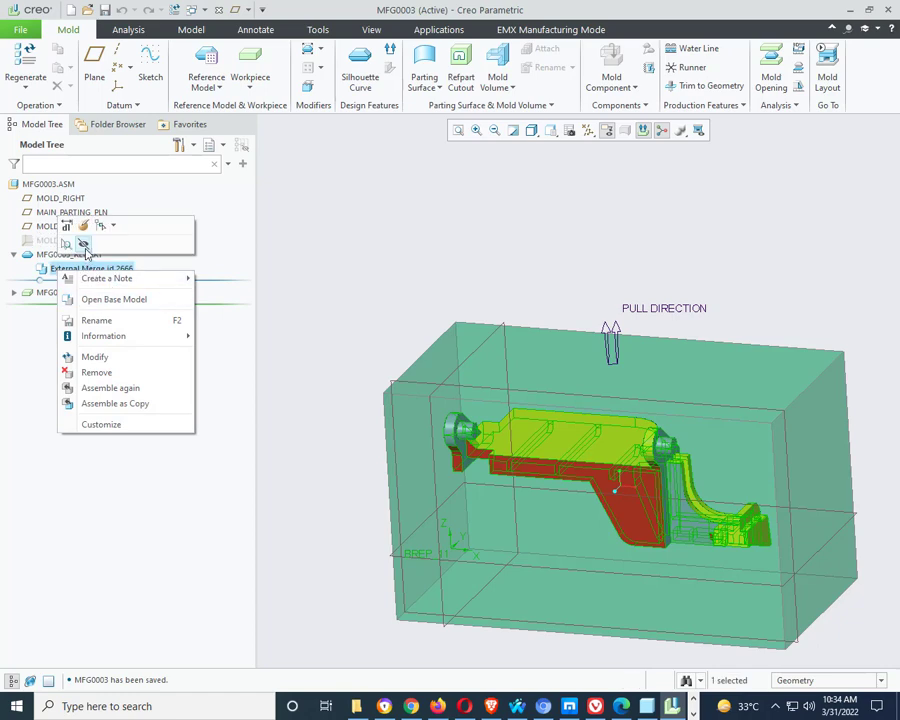
left_click(84, 246)
left_click(14, 256)
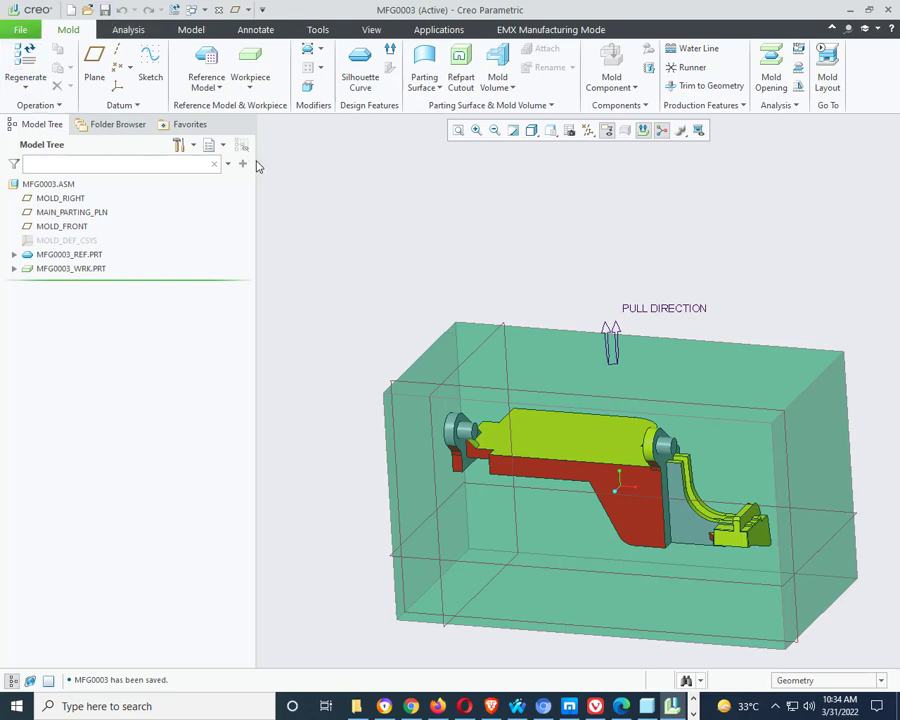
- Save the layer status of the mold assembly in the layer tree and return to the model tree
left_click_drag(257, 166, 157, 164)
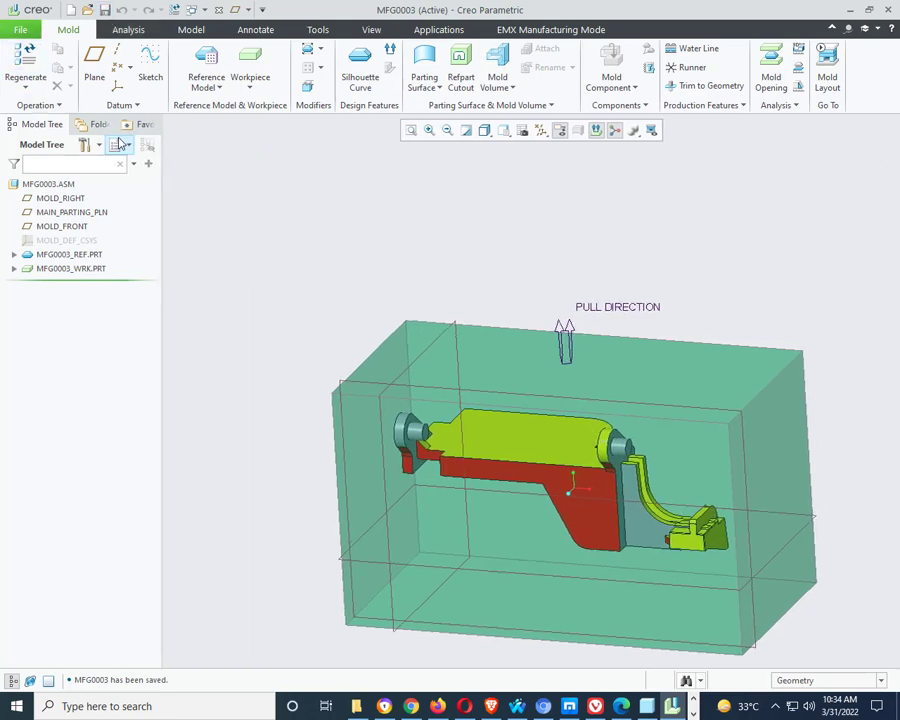
left_click(120, 145)
left_click(134, 167)
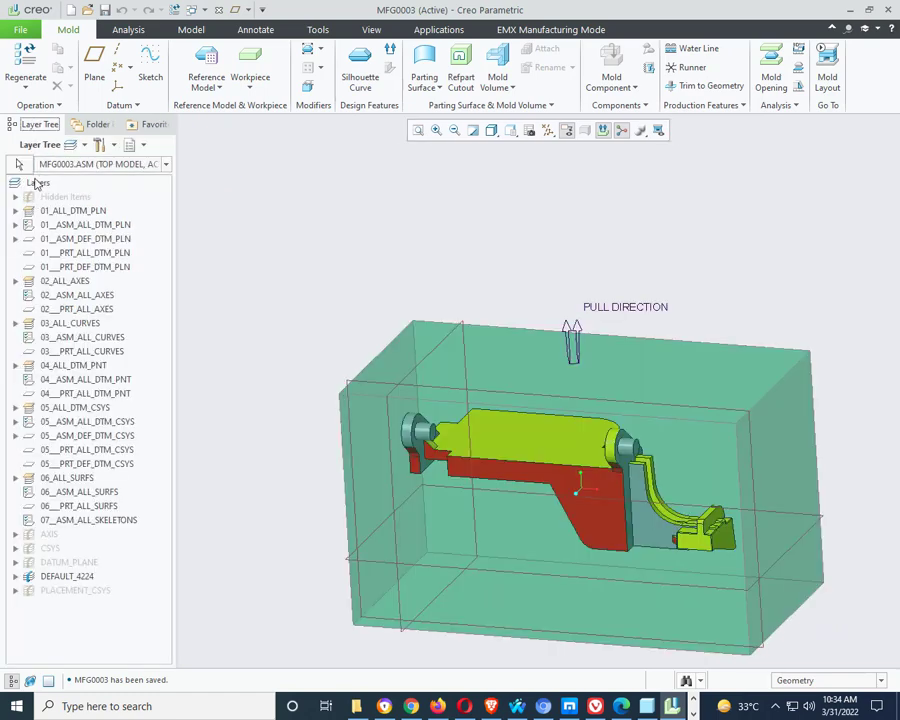
right_click(36, 183)
left_click(80, 526)
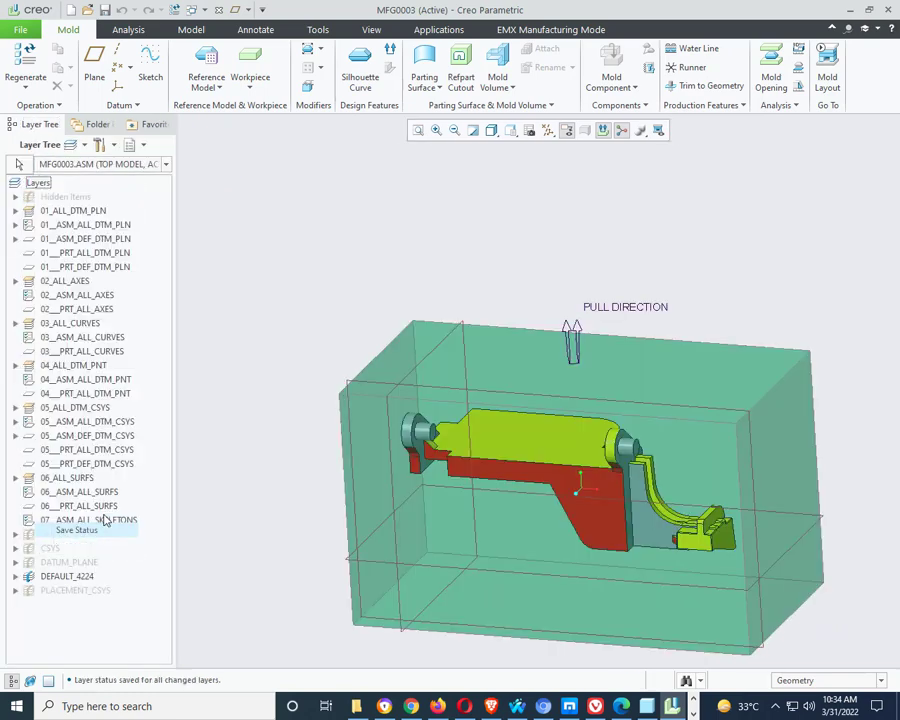
left_click(143, 145)
left_click(170, 164)
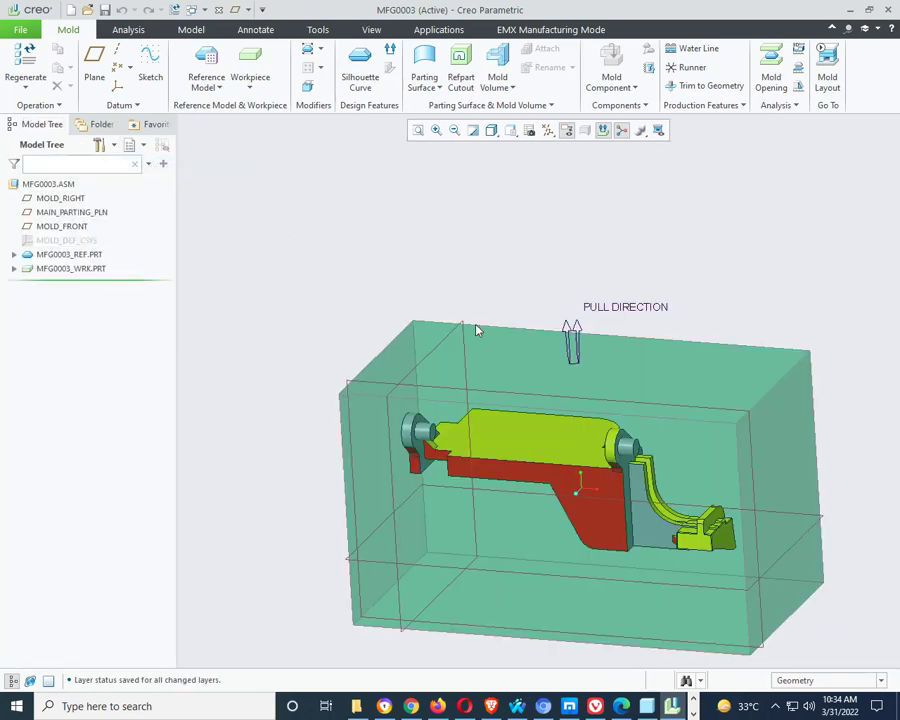
scroll(472, 346, "down", 5)
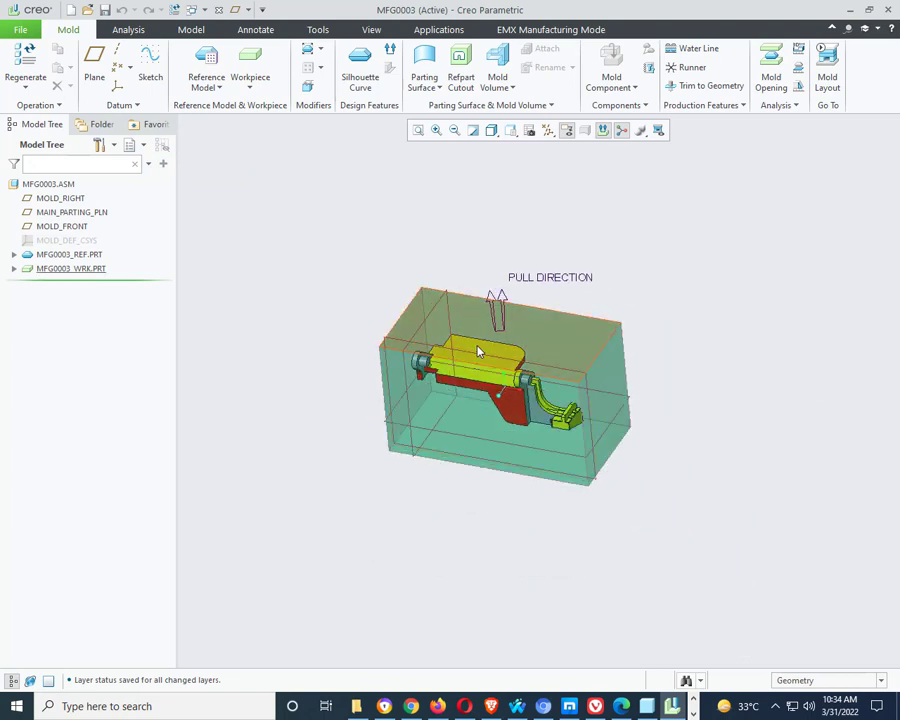
scroll(478, 351, "up", 3)
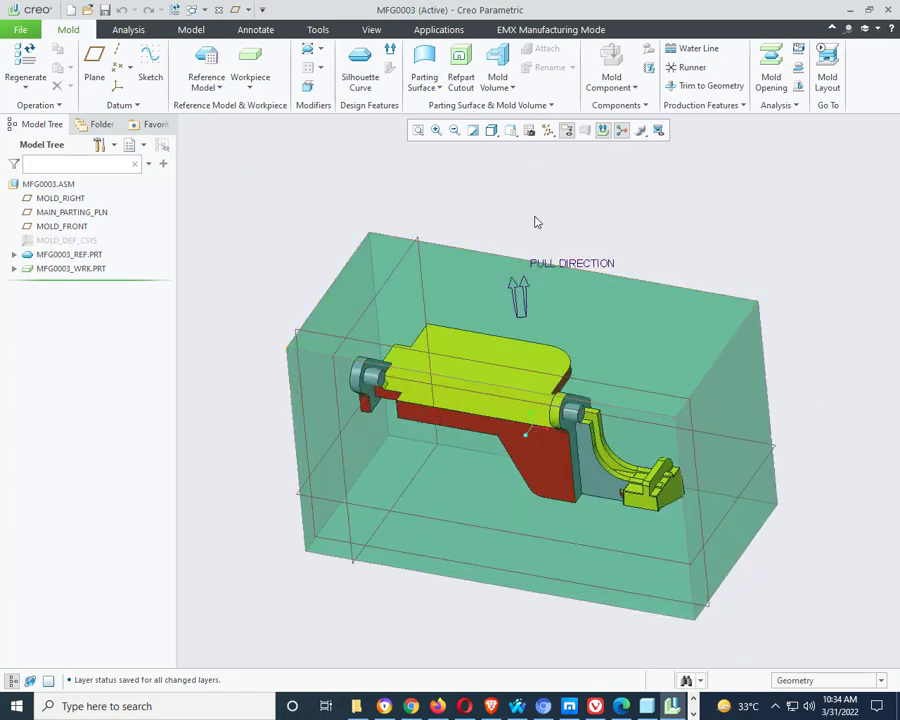
- Start a new parting surface with Extend Curve and pick the short inner edge of the plate's corner notch as the first chain edge
middle_click_drag(514, 368, 580, 474)
scroll(390, 364, "down", 3)
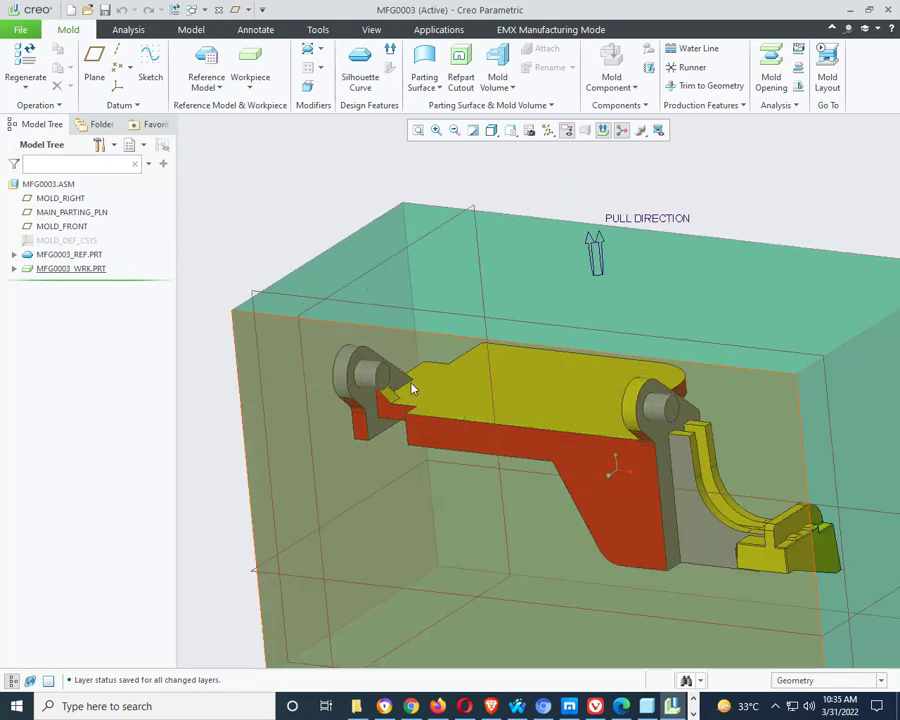
middle_click_drag(412, 388, 430, 395)
left_click(424, 60)
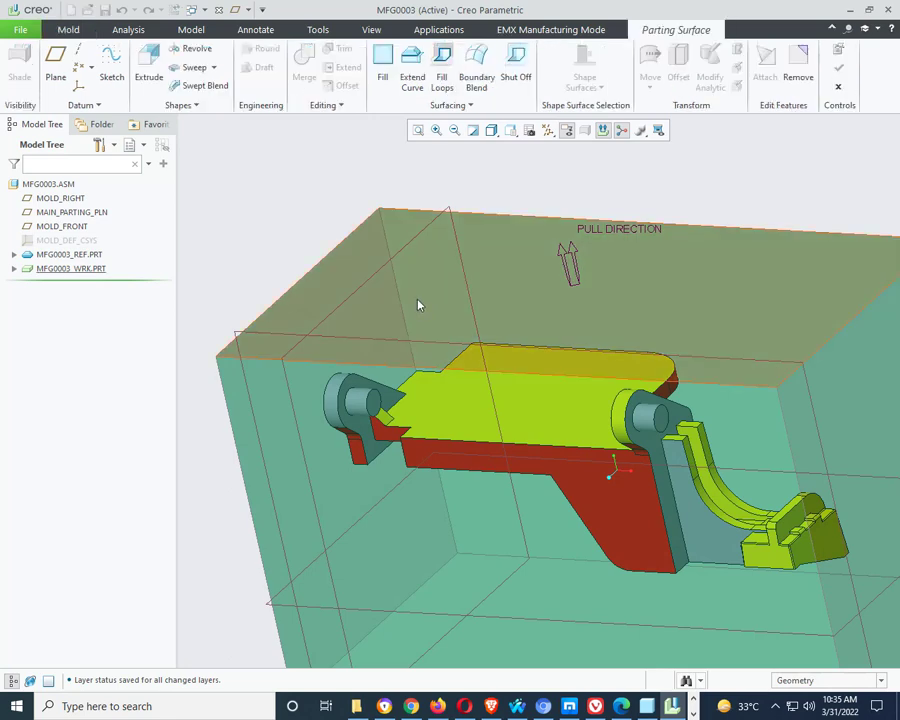
left_click(410, 62)
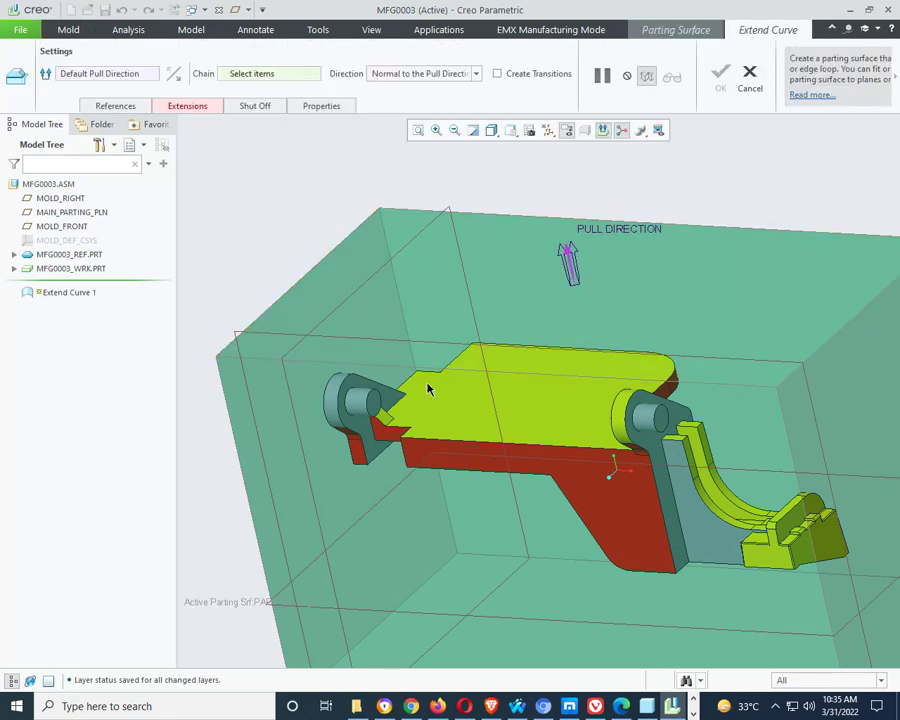
scroll(428, 388, "down", 3)
middle_click_drag(428, 388, 362, 488)
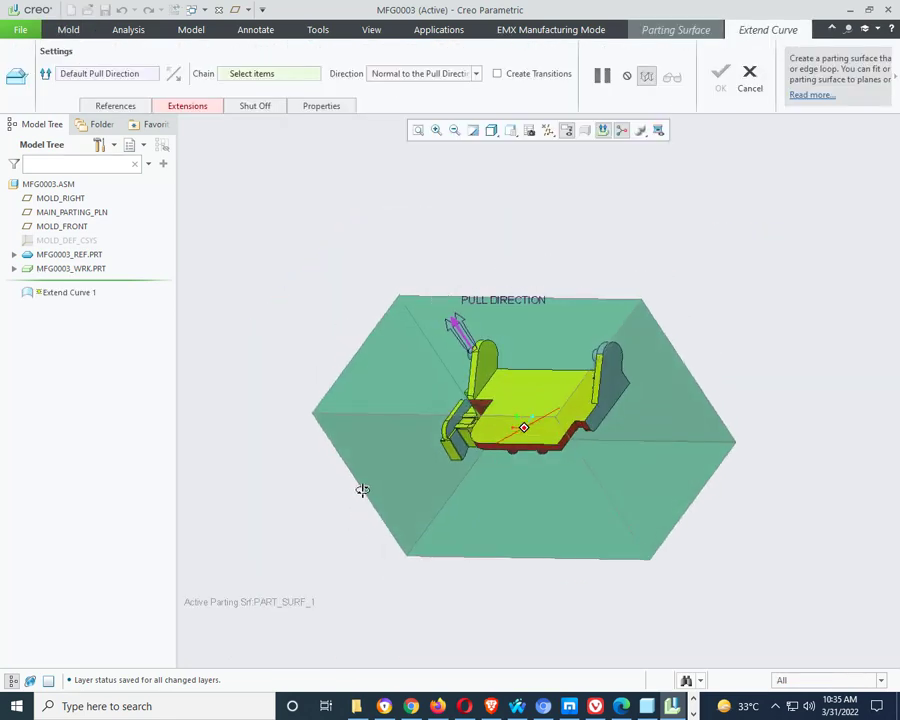
scroll(615, 397, "down", 3)
middle_click_drag(570, 377, 769, 349)
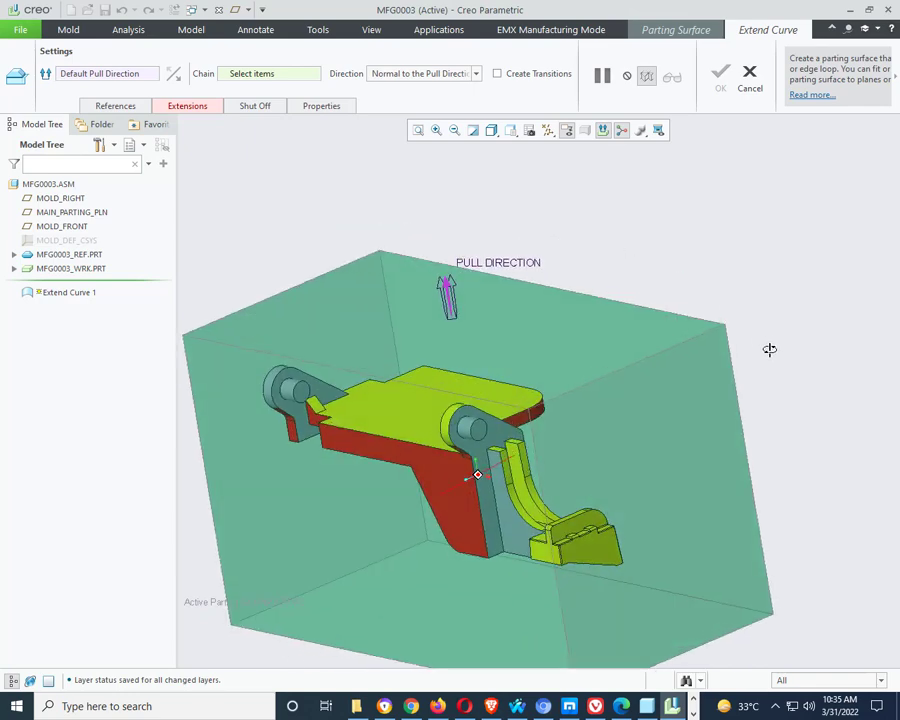
middle_click_drag(565, 434, 628, 452)
scroll(632, 460, "down", 5)
left_click(647, 454)
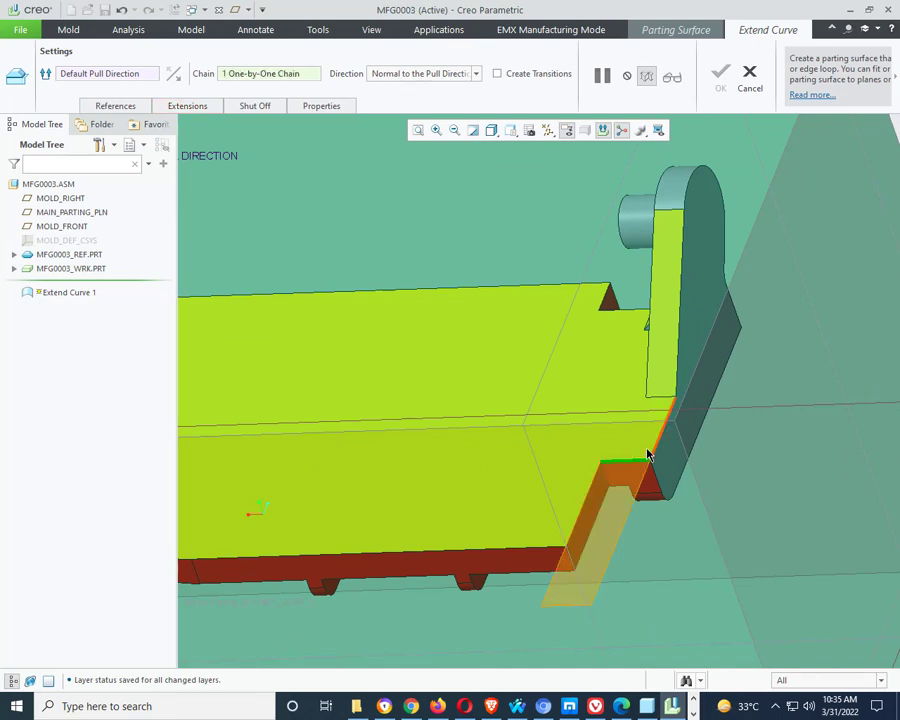
- Add the notch's side edge, the plate's long straight edge and its rounded corner edge to the Extend Curve chain
scroll(422, 305, "up", 5)
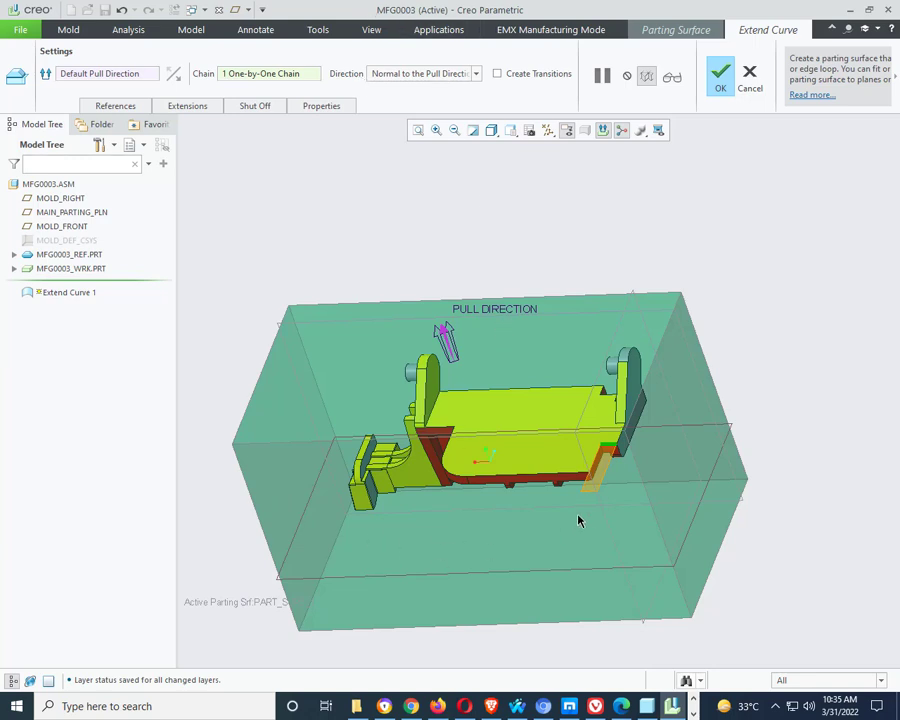
scroll(594, 468, "down", 3)
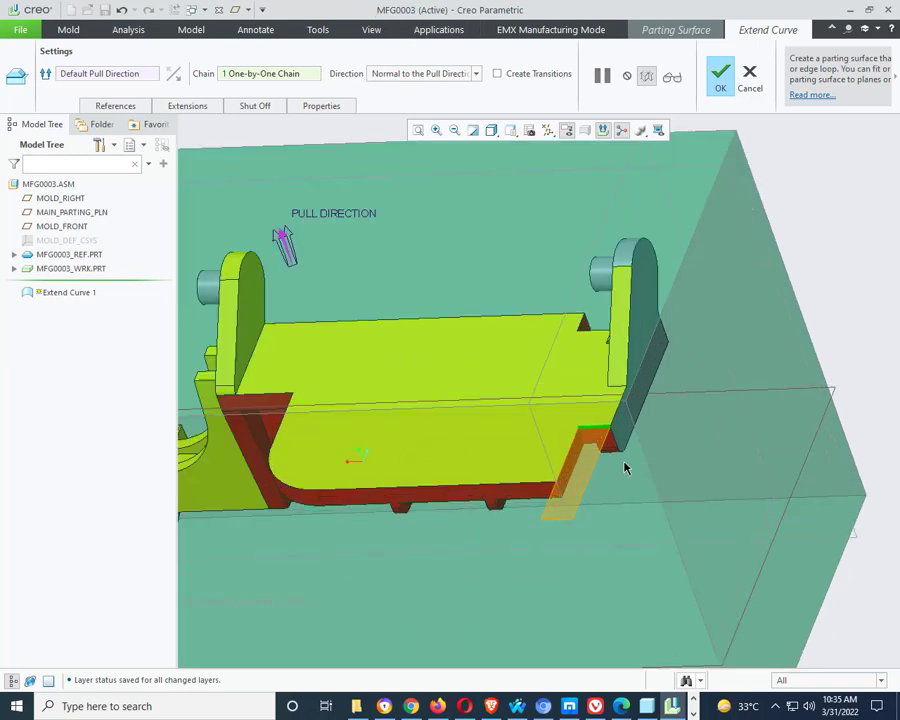
left_click(552, 486, "shift")
scroll(698, 519, "up", 1)
middle_click_drag(698, 519, 458, 510)
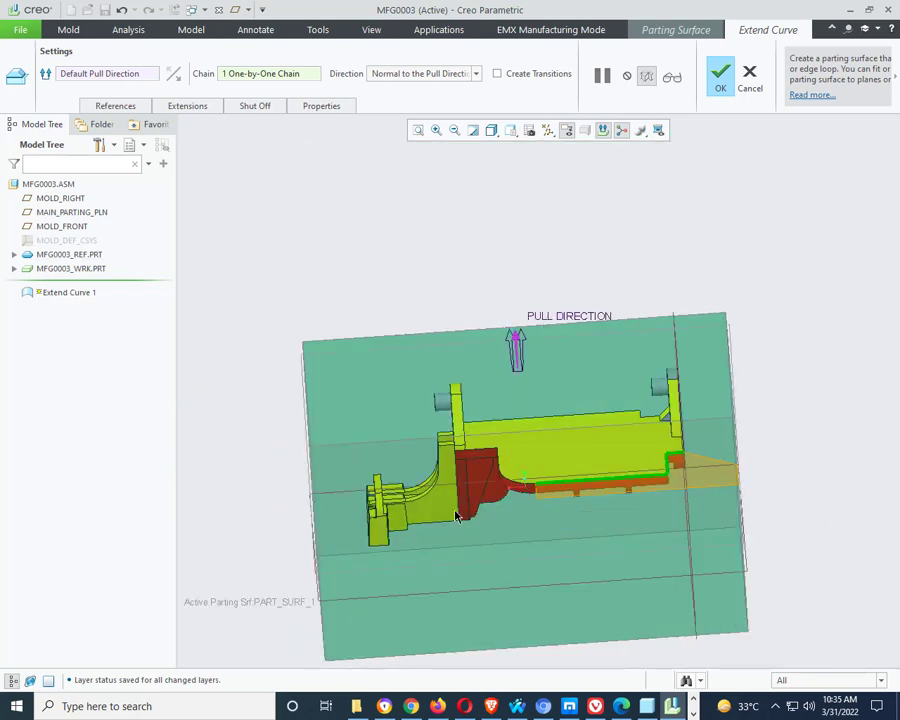
scroll(562, 468, "down", 3)
left_click(563, 466, "shift")
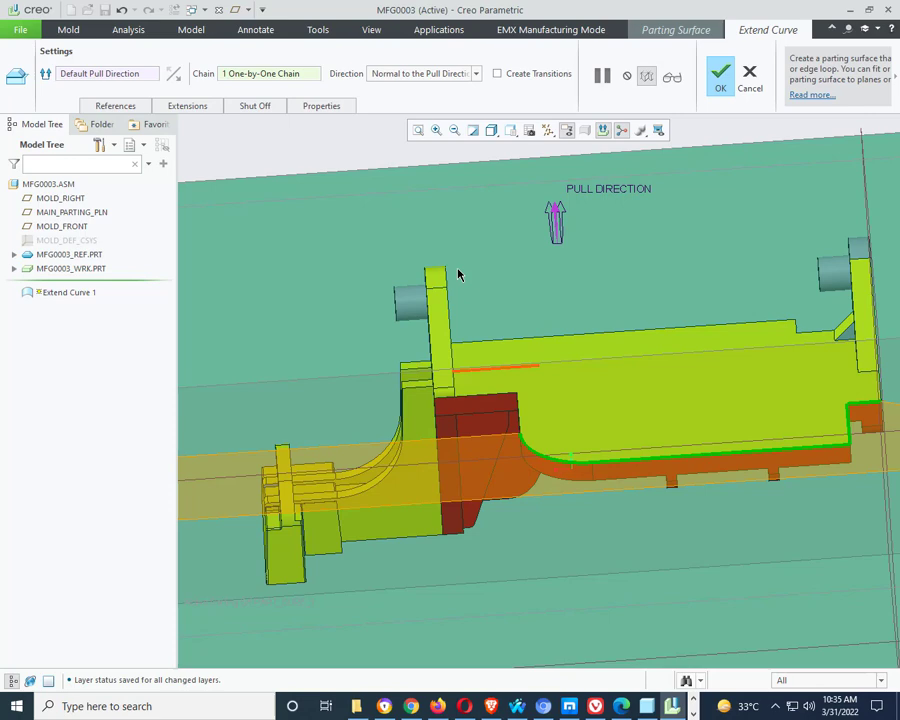
left_click(437, 76)
left_click(422, 96)
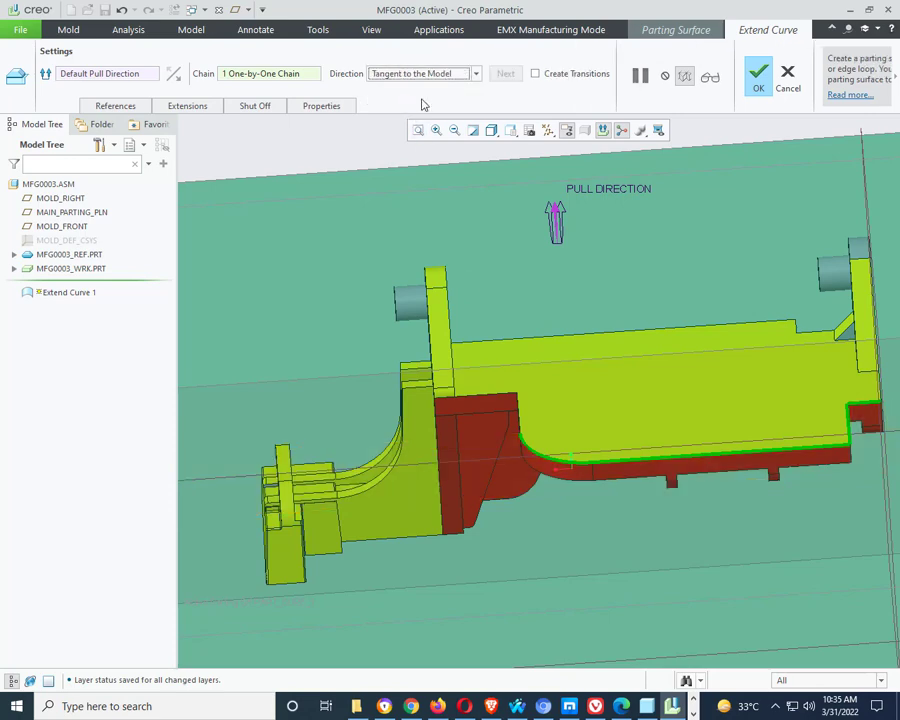
left_click(434, 76)
left_click(420, 86)
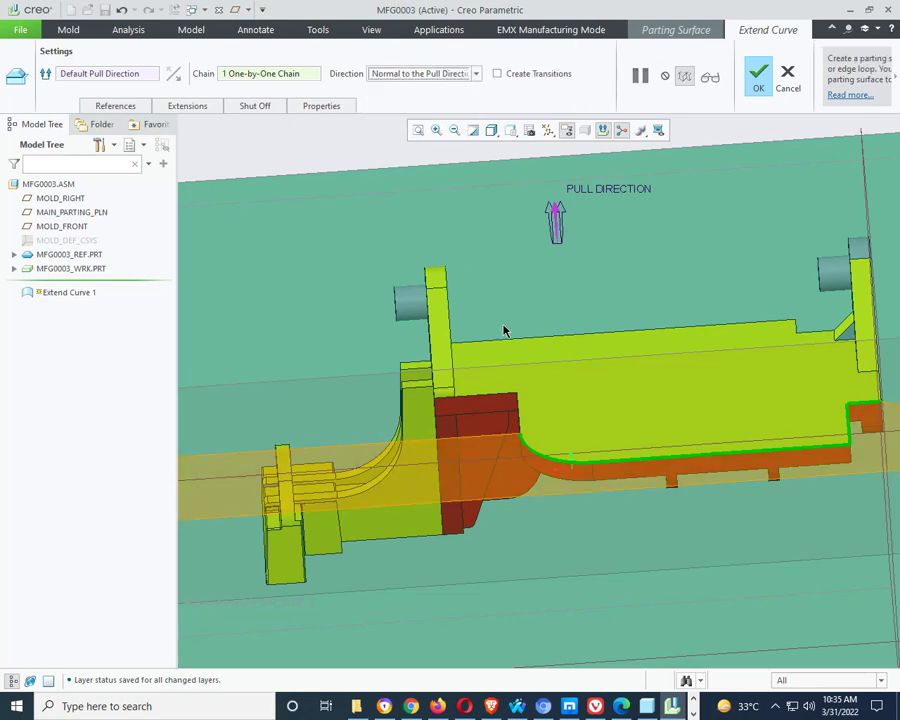
- Continue the chain past the rounded corner along the short side edge, the red rib's upper edge and its long vertical edge
scroll(518, 432, "up", 3)
scroll(518, 432, "down", 4)
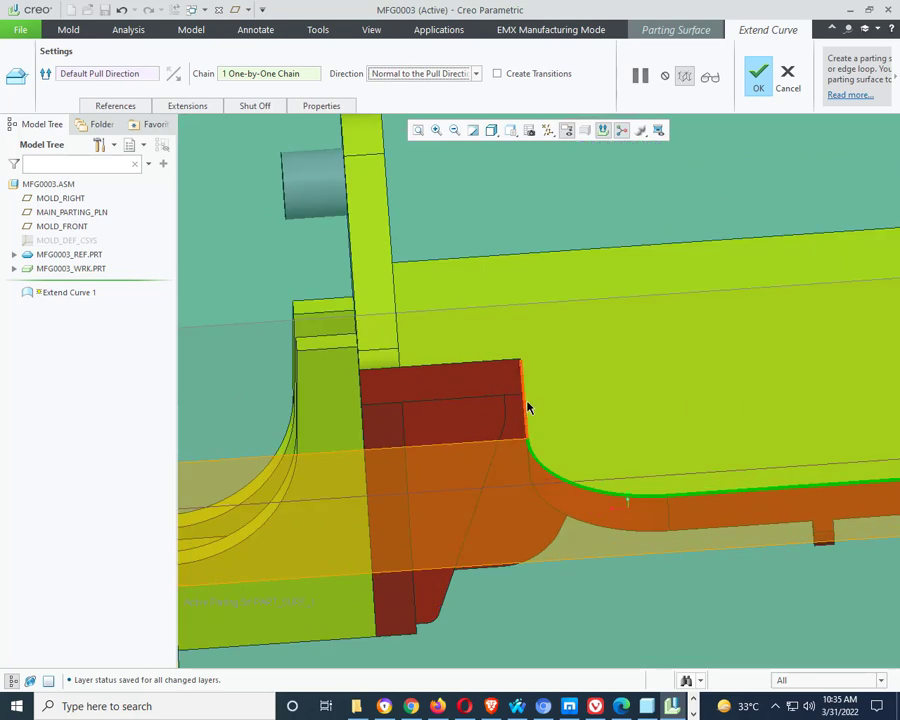
left_click(523, 405, "shift")
left_click(509, 365, "shift")
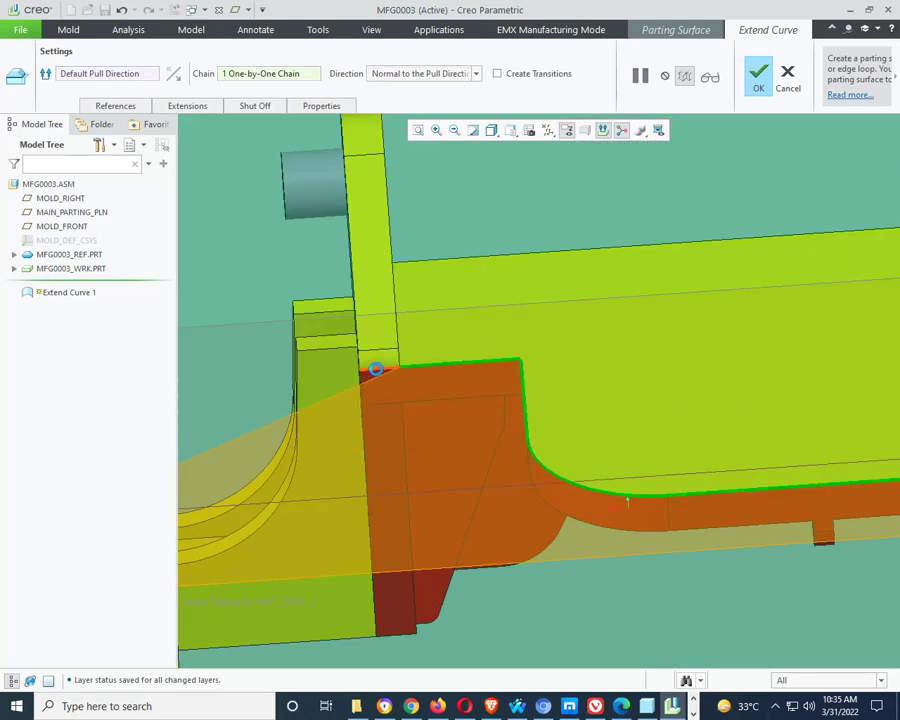
scroll(564, 464, "up", 5)
middle_click_drag(549, 446, 458, 434)
scroll(537, 443, "down", 4)
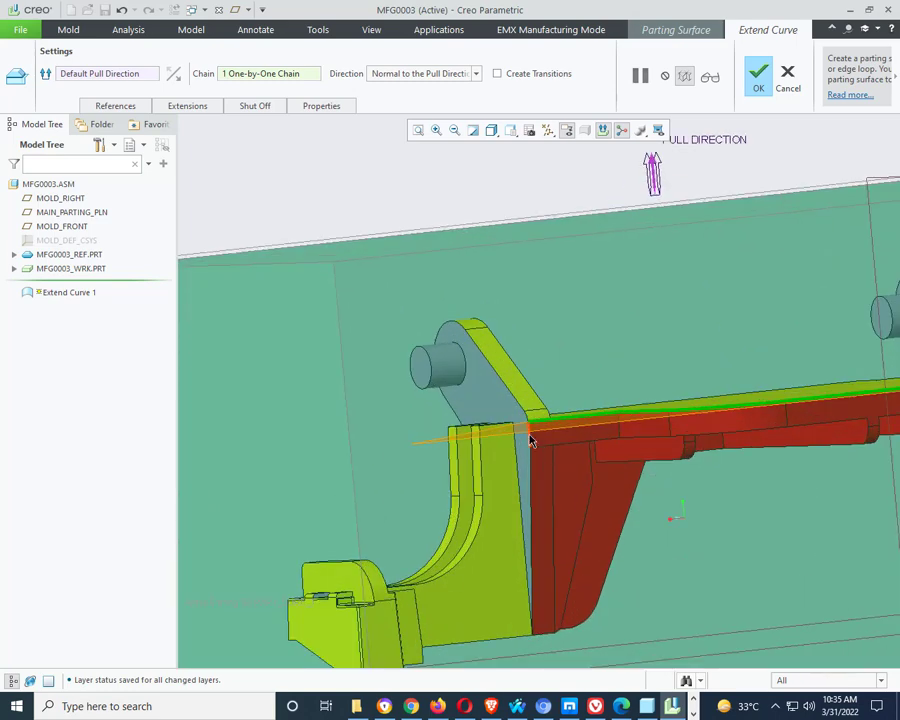
middle_click_drag(531, 441, 536, 647)
scroll(514, 647, "down", 5)
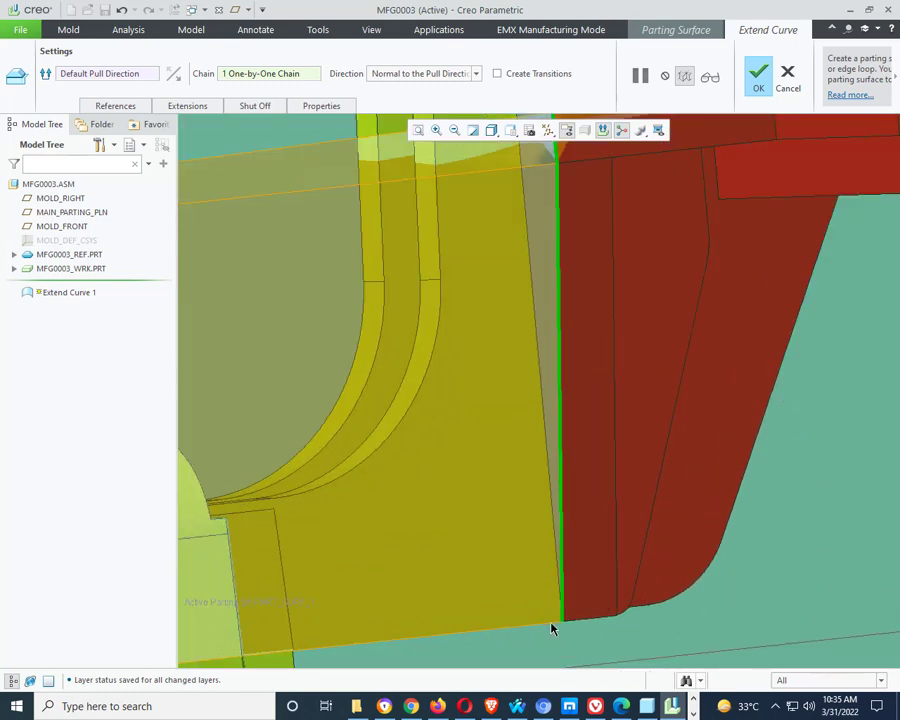
- Add the curved arm's bottom edge and the tiny edge at its end beside the hook block to the chain
scroll(639, 554, "up", 5)
middle_click_drag(719, 434, 560, 560)
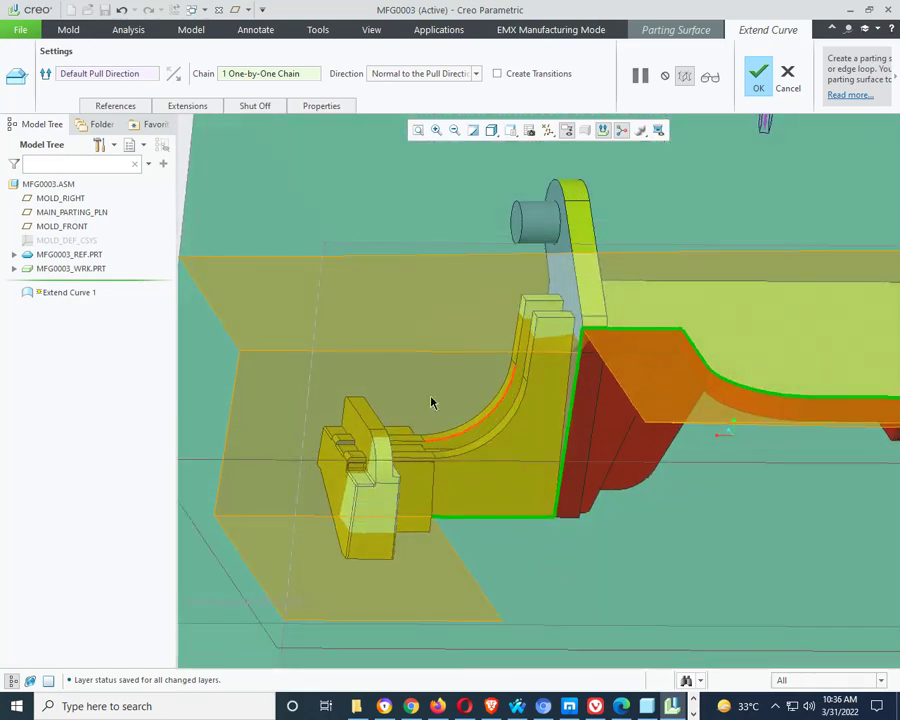
middle_click_drag(435, 508, 394, 506)
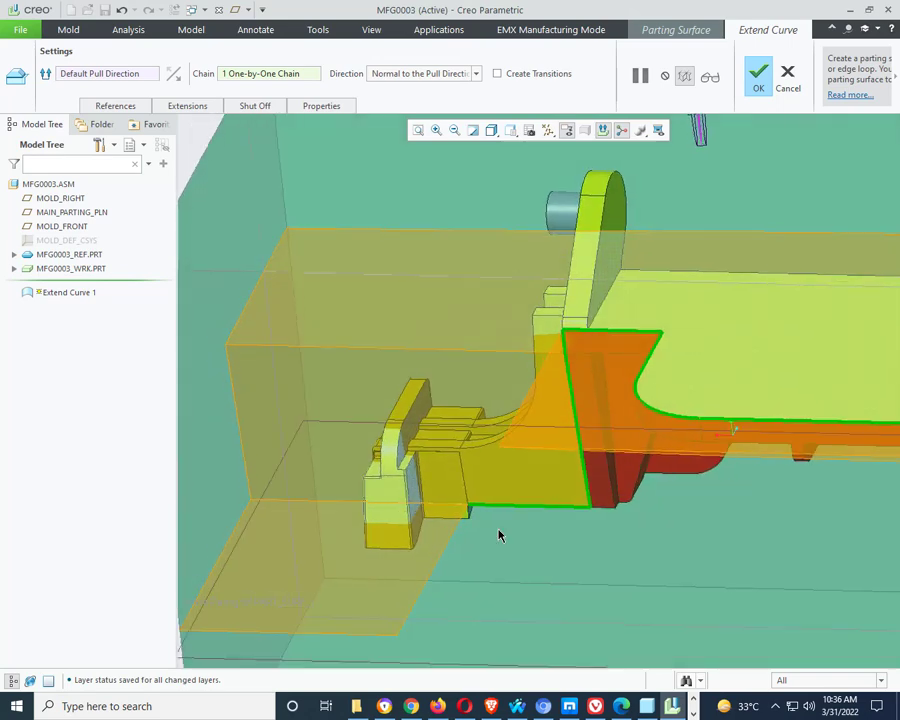
scroll(458, 486, "down", 5)
scroll(456, 487, "down", 3)
middle_click_drag(440, 380, 443, 435)
left_click(435, 411, "shift")
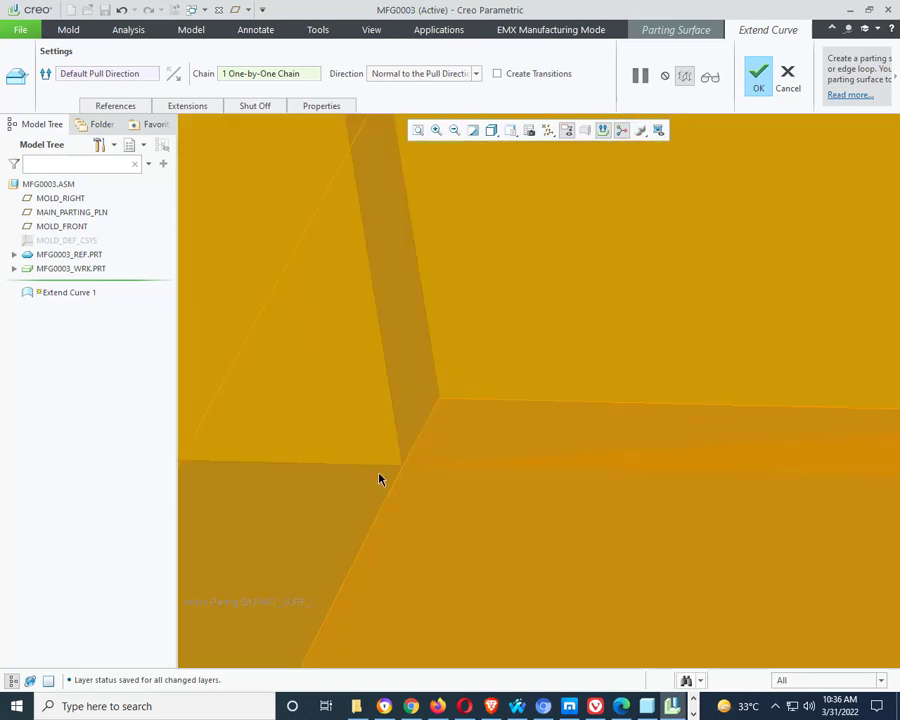
left_click(386, 471, "shift")
scroll(448, 460, "up", 4)
scroll(448, 460, "up", 5)
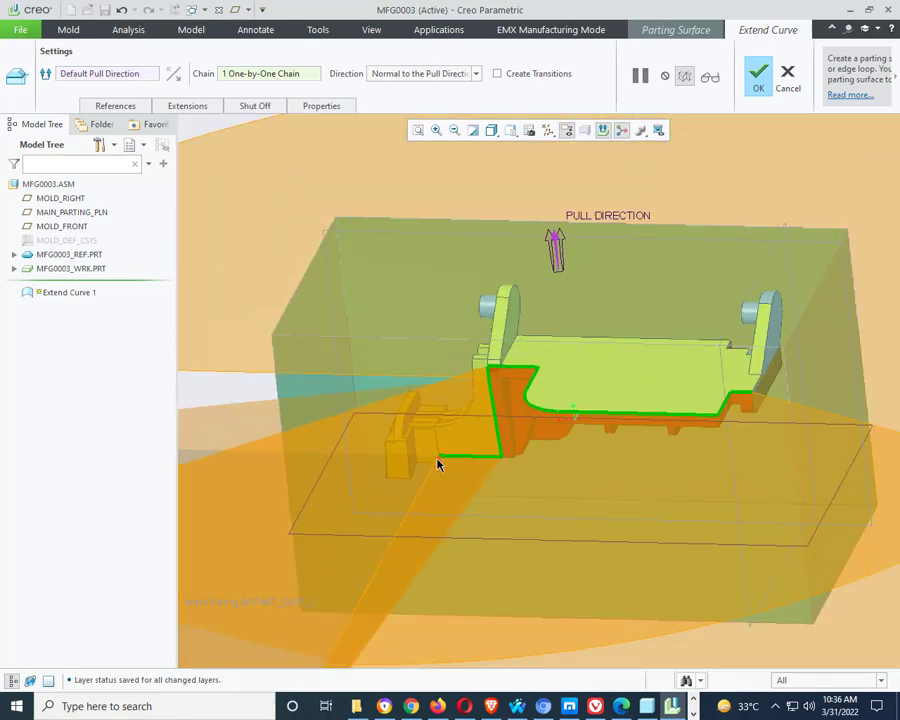
- Add the short step edge and the bottom edge of the small block between the arm and the hook to the chain
middle_click_drag(436, 460, 530, 372)
scroll(400, 449, "up", 4)
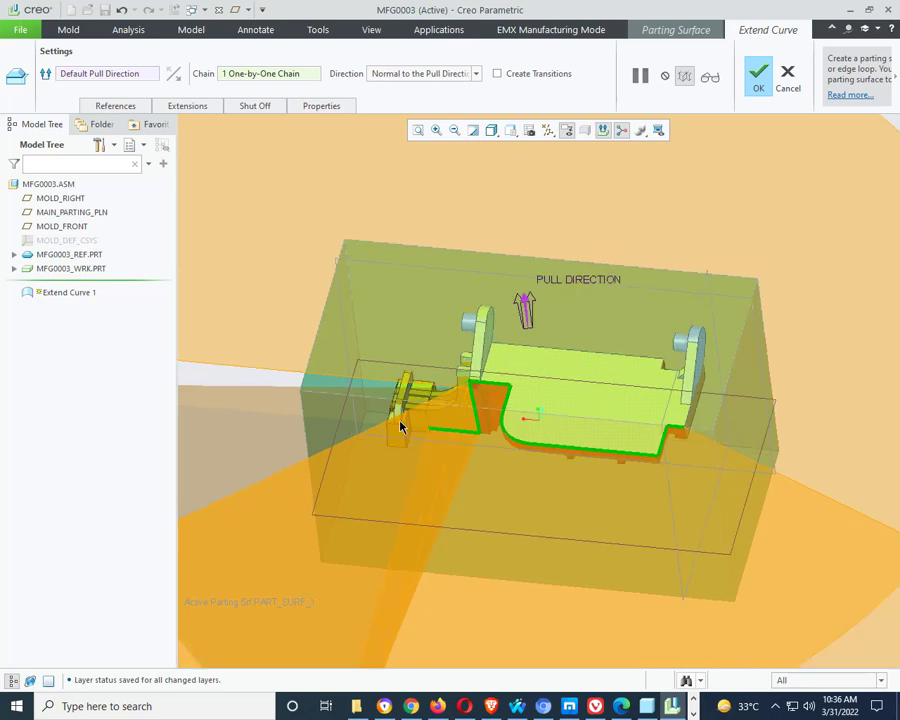
scroll(340, 430, "down", 5)
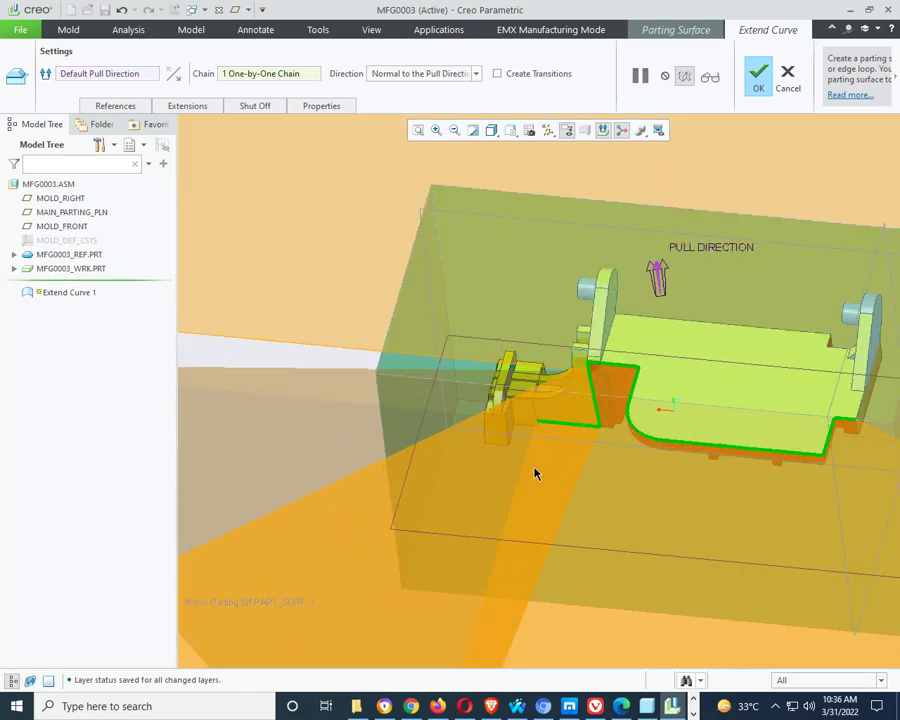
scroll(535, 474, "down", 6)
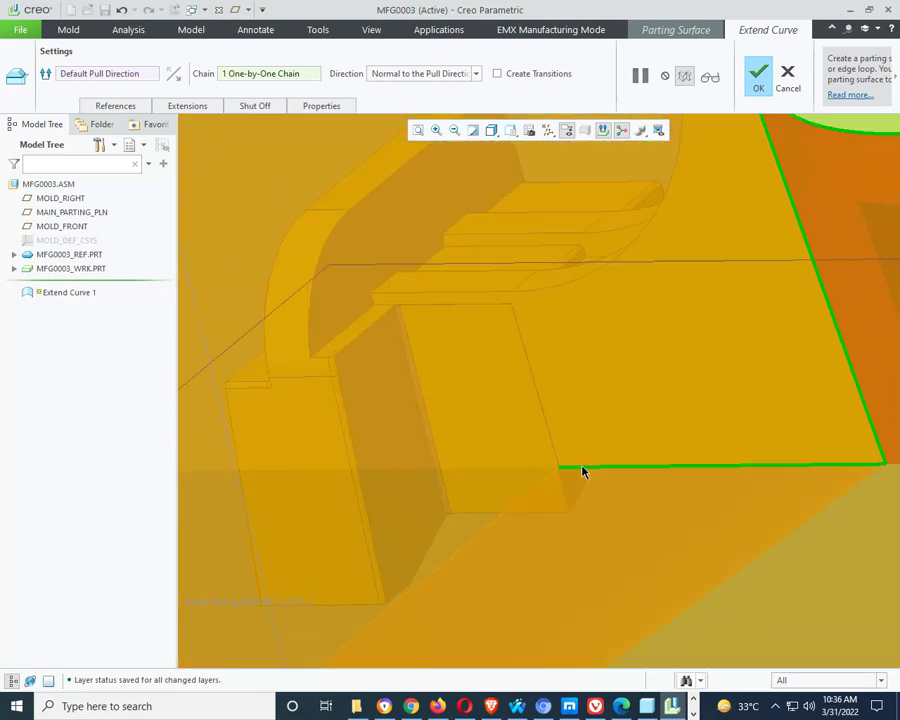
scroll(584, 472, "down", 4)
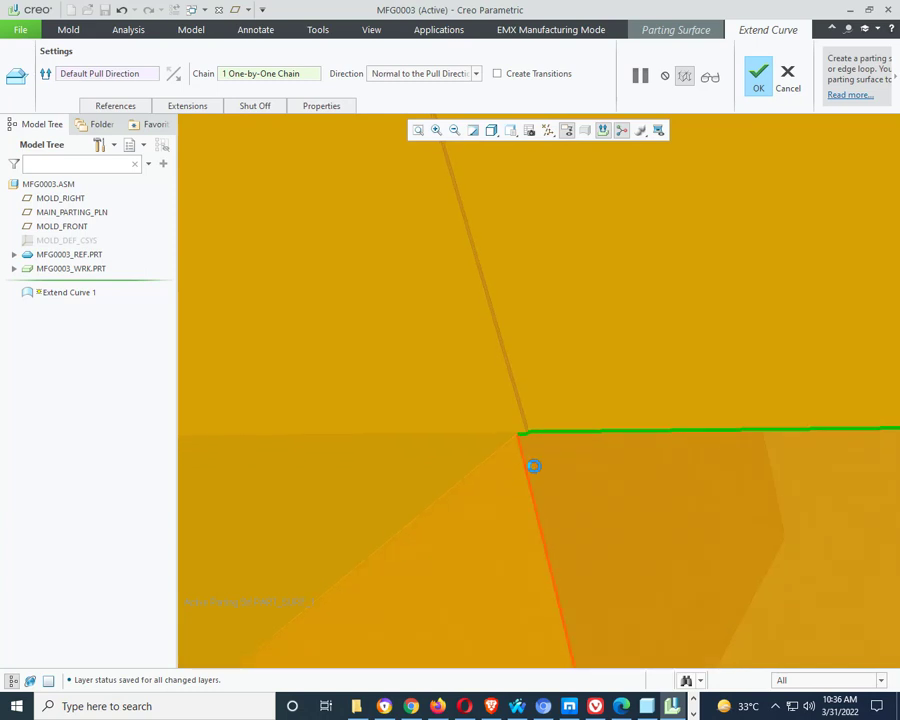
left_click(534, 466)
scroll(538, 410, "up", 5)
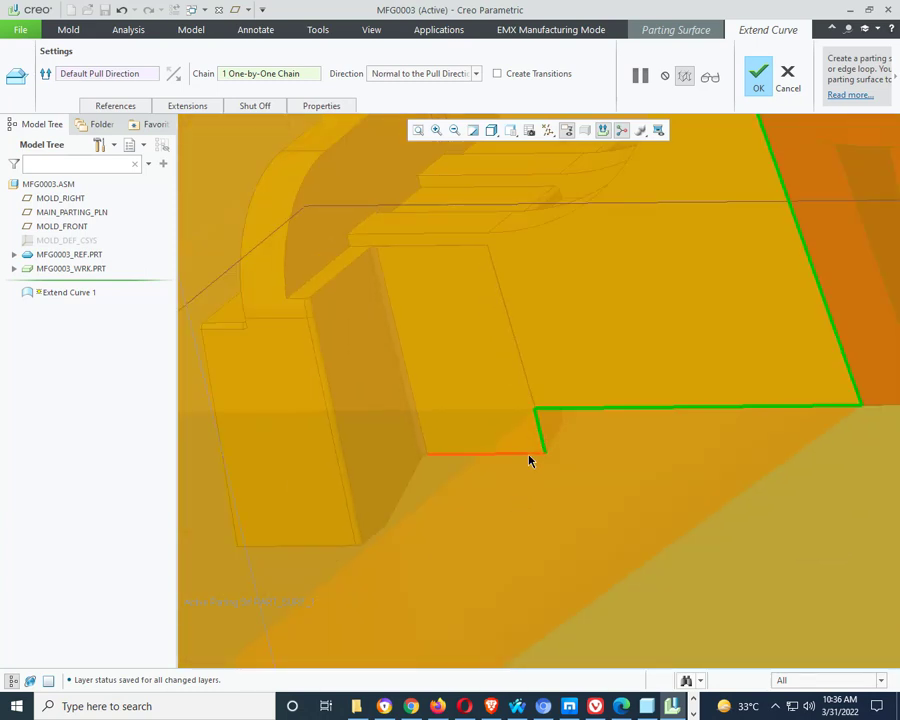
left_click(530, 457)
- Complete the chain along the hook block's lower side edges and bottom edge to its outer corner
scroll(478, 481, "down", 2)
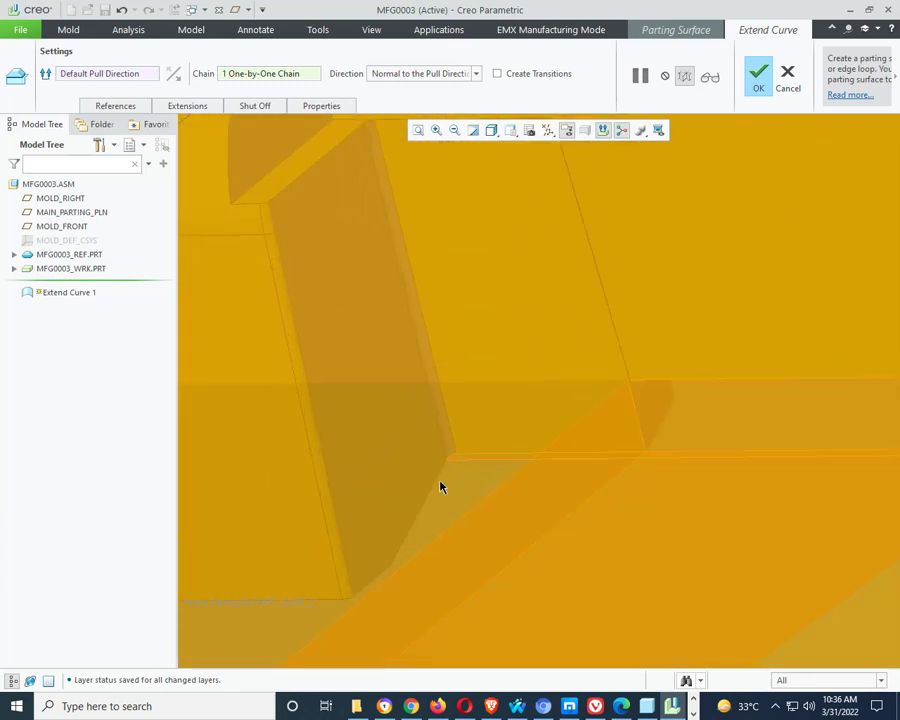
left_click(436, 486)
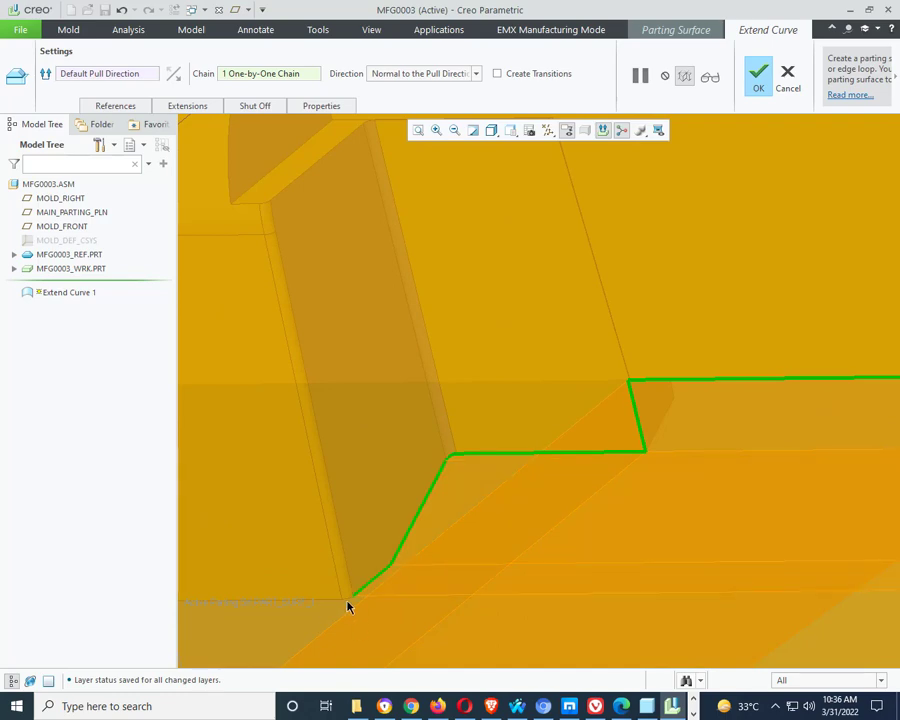
scroll(539, 515, "up", 8)
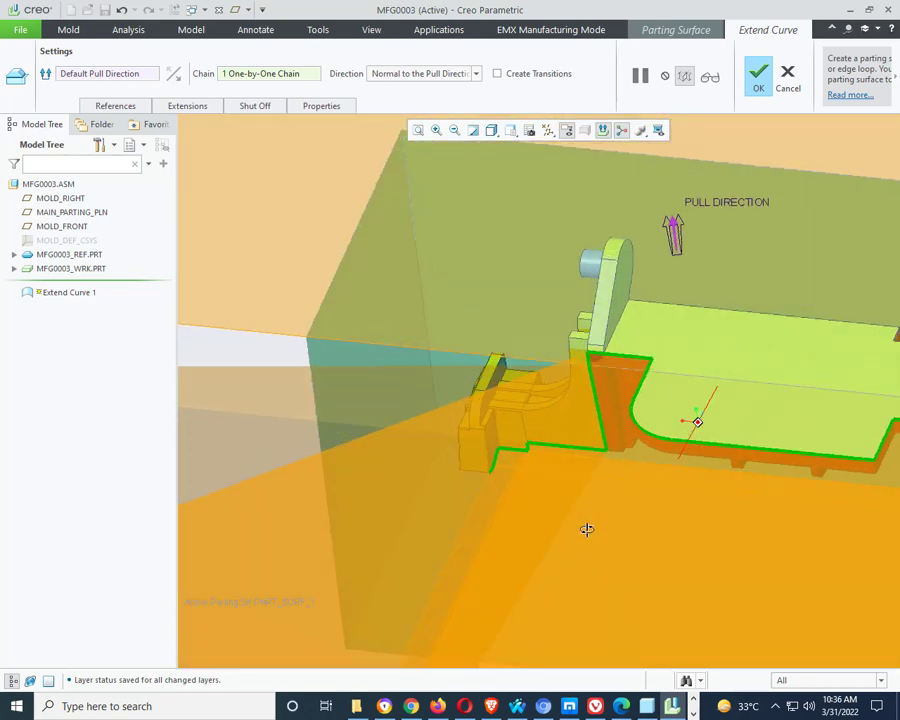
scroll(485, 477, "down", 5)
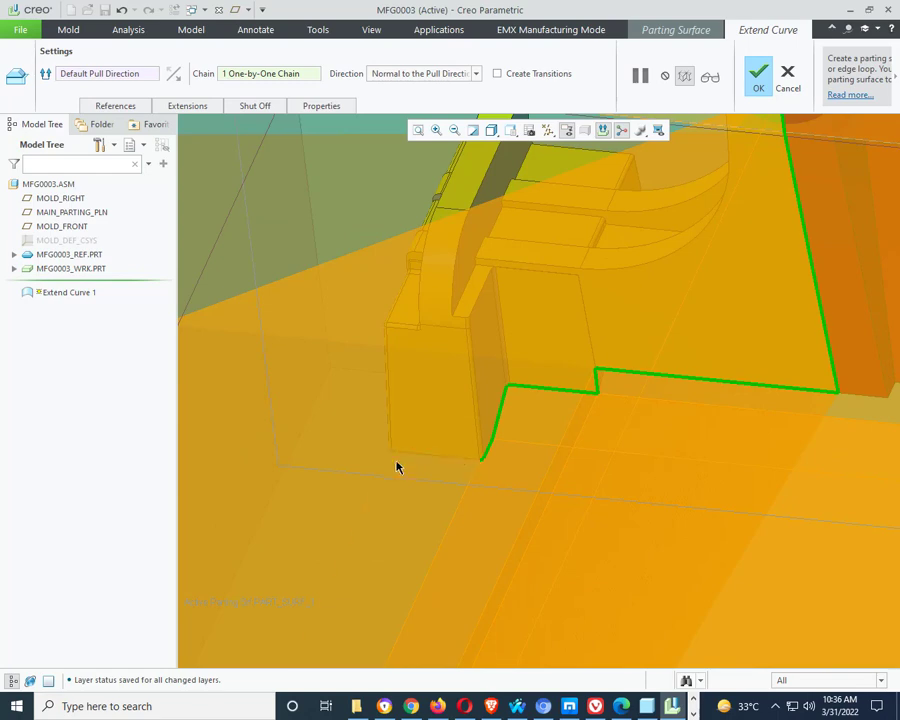
left_click(387, 457)
scroll(392, 455, "up", 6)
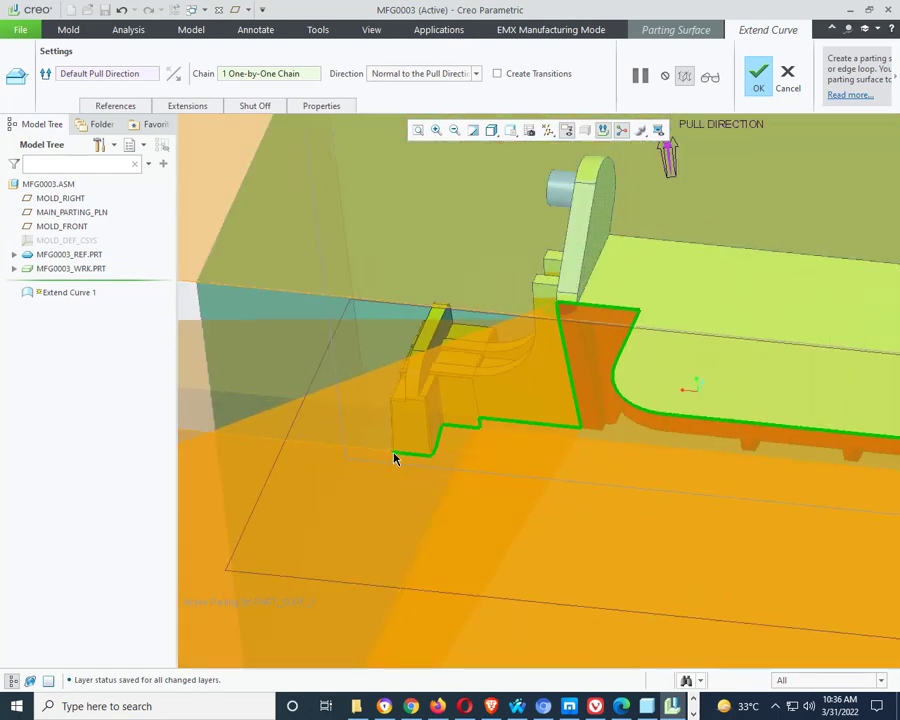
- Set the extension direction to User Defined Direction, using the workpiece's large side face nearest the chain as reference
left_click(446, 74)
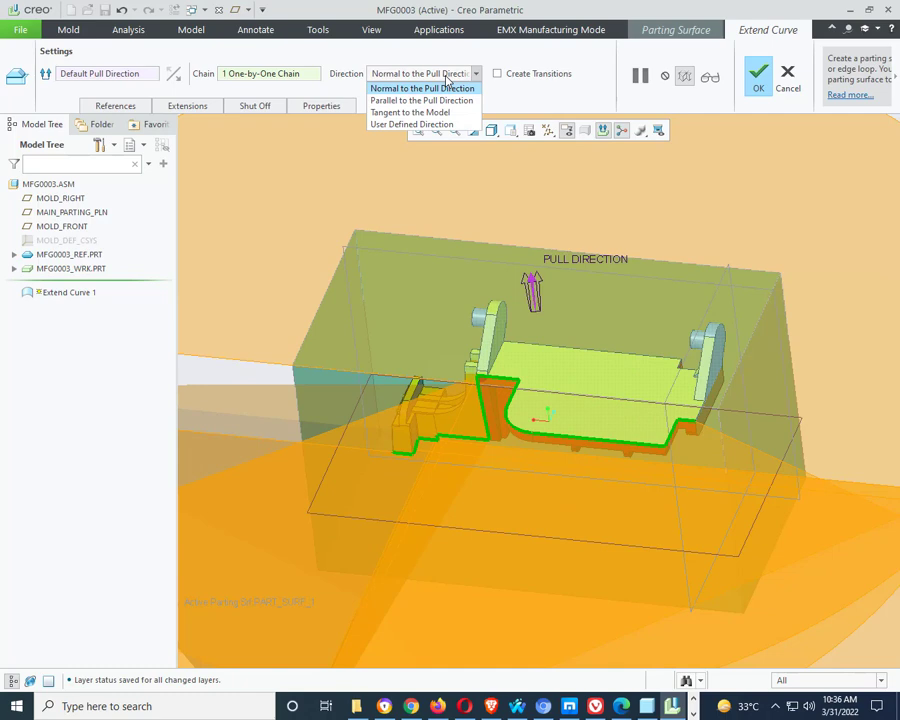
left_click(424, 125)
scroll(477, 380, "up", 4)
left_click(450, 392)
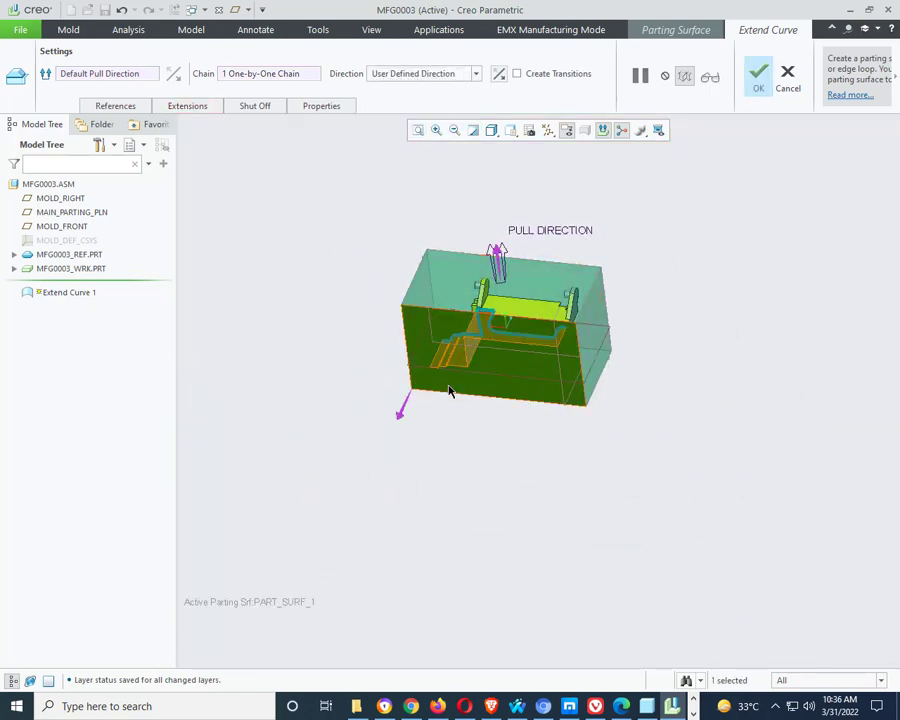
middle_click_drag(450, 392, 567, 394)
scroll(511, 376, "down", 5)
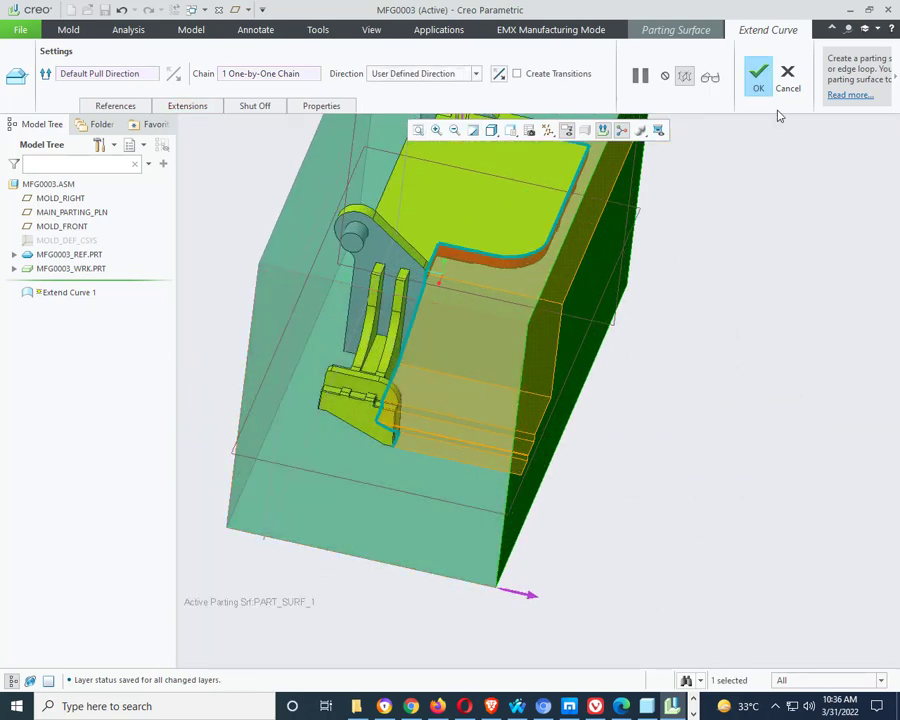
- Preview the extended parting surface and accept the Extend Curve feature
left_click(710, 78)
middle_click_drag(681, 368, 665, 380)
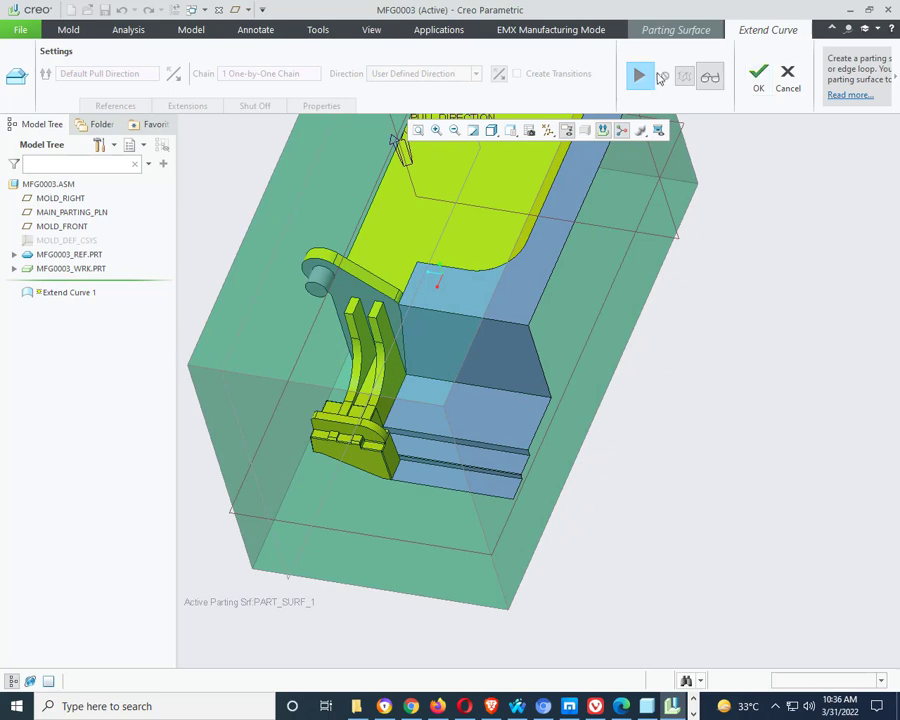
left_click(758, 74)
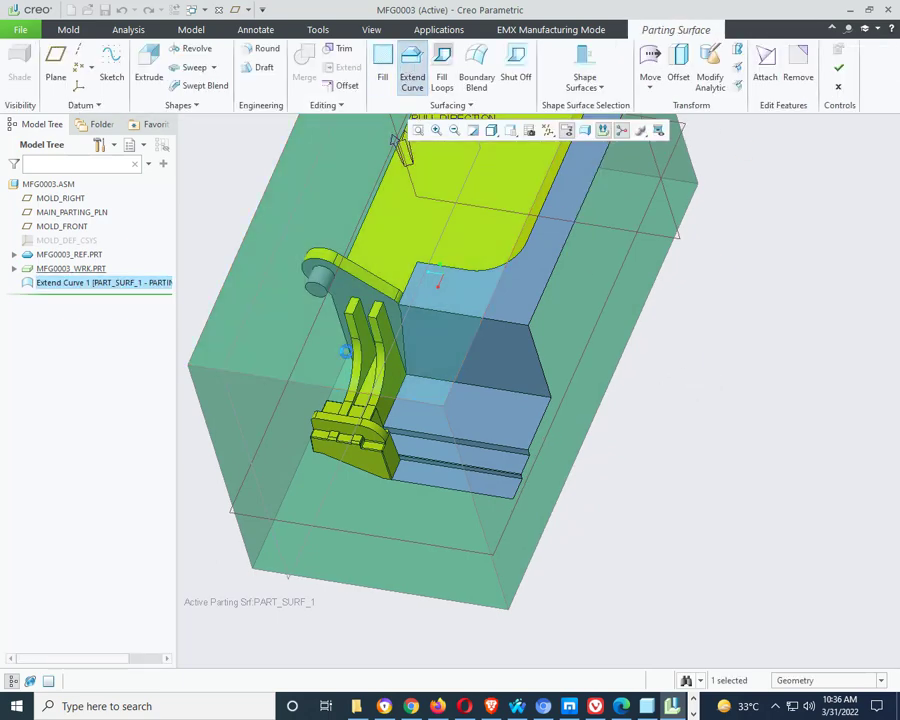
- Start a new Extend Curve and chain the hook block's outer lower edges: corner edge, sloped edge, far short edge and rounded corner
left_click(412, 76)
scroll(317, 504, "up", 5)
scroll(632, 370, "up", 3)
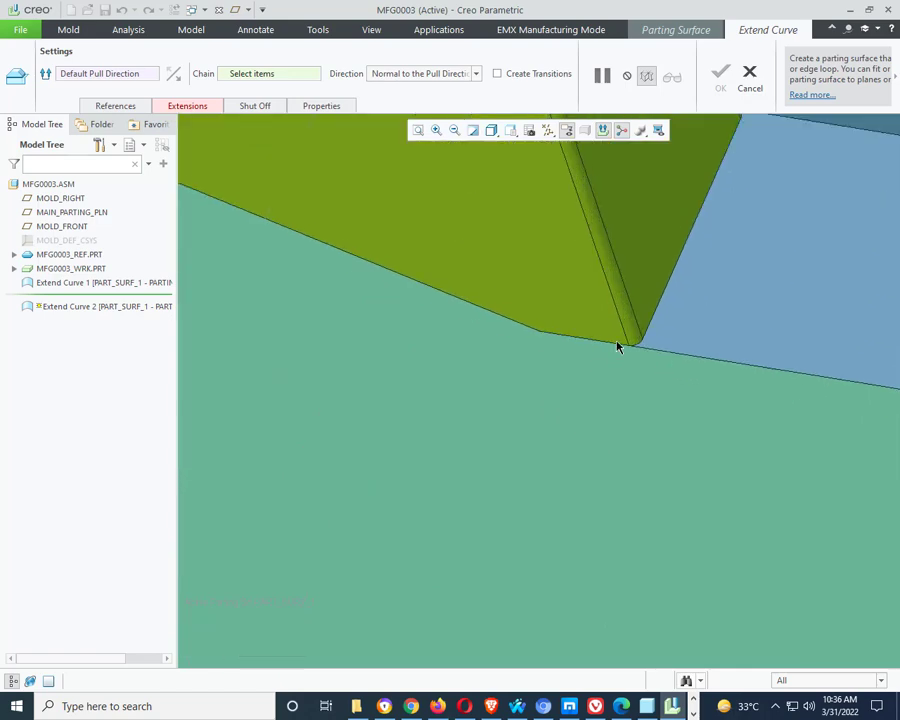
left_click(605, 348)
scroll(556, 362, "down", 2)
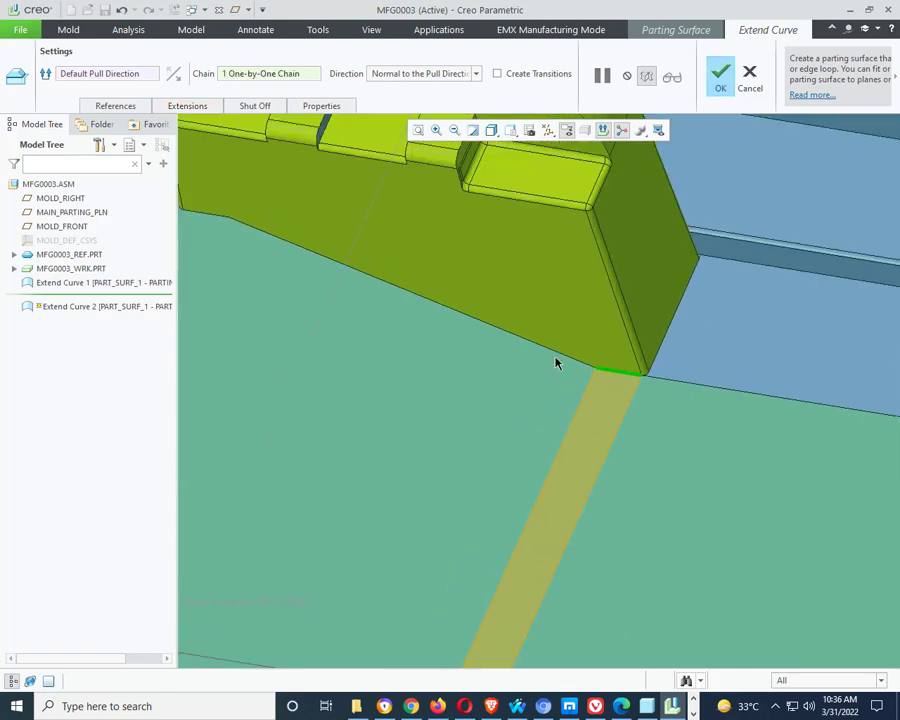
left_click(566, 360, "shift")
scroll(626, 416, "down", 3)
scroll(660, 390, "up", 6)
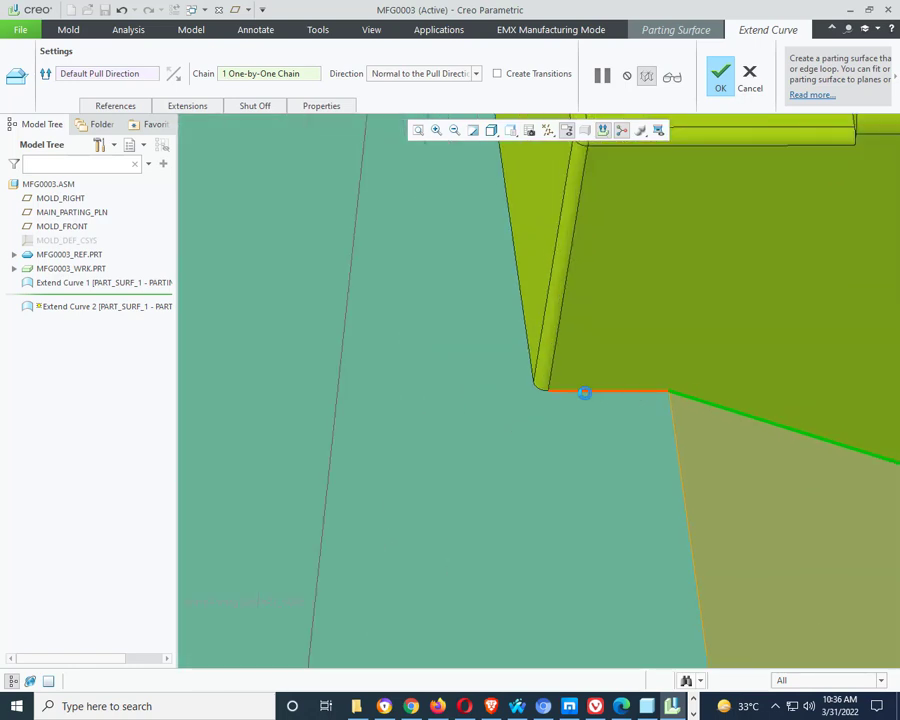
left_click(580, 392, "shift")
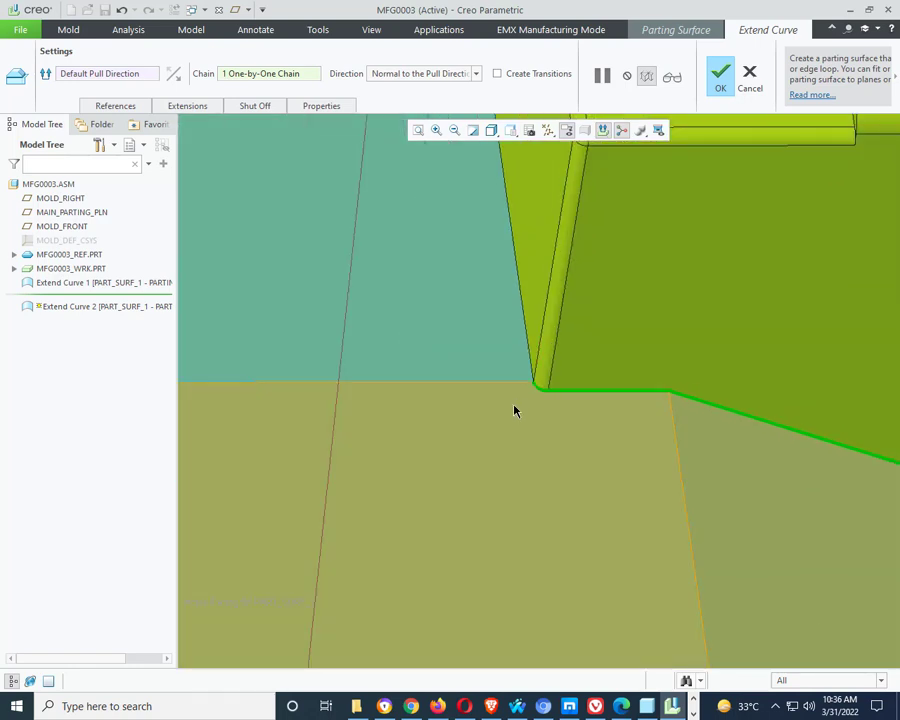
left_click(538, 387, "shift")
scroll(463, 361, "down", 5)
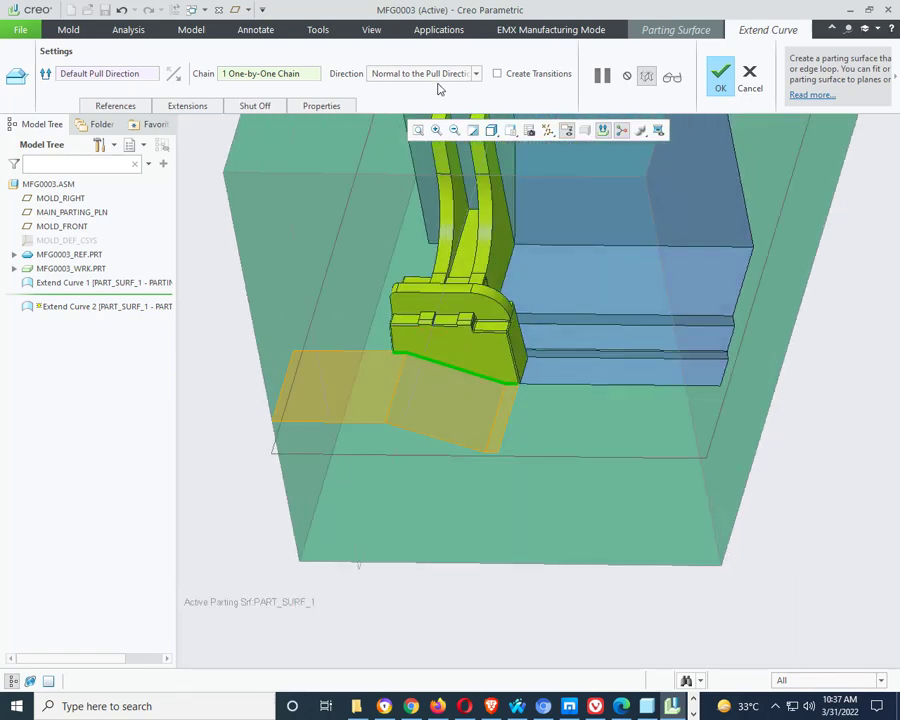
- Set the extension direction to User Defined Direction using the workpiece's end face beyond the hook block, and accept the feature
left_click(430, 73)
left_click(433, 125)
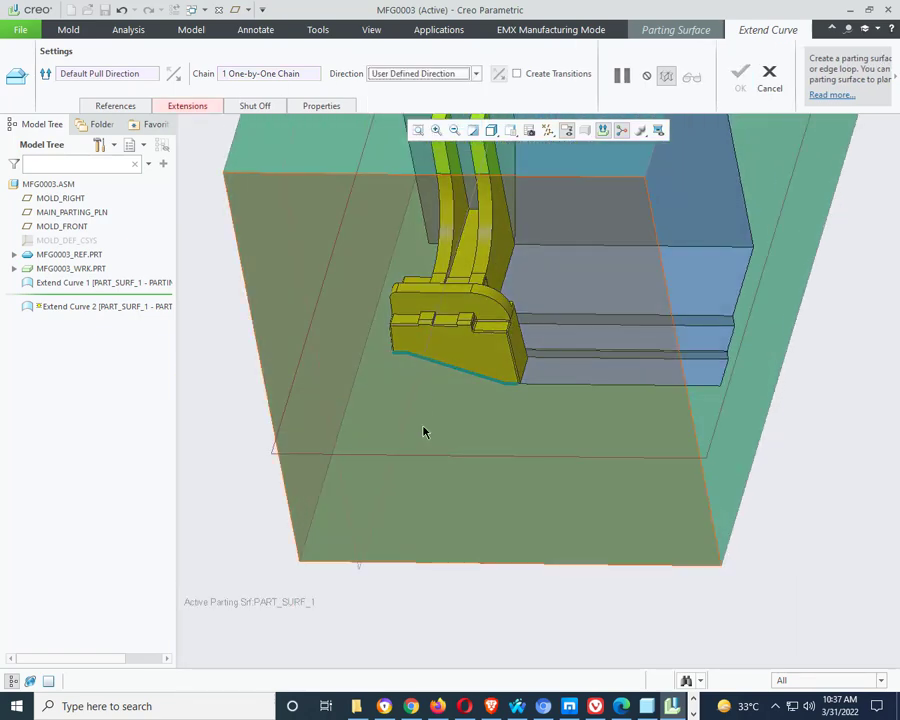
left_click(428, 492)
middle_click(858, 435)
- Start another Extend Curve and chain the hook block's front bottom edge, its rounded corner and the small red wedge's bottom edge
middle_click_drag(858, 435, 755, 402)
scroll(555, 518, "down", 3)
middle_click_drag(555, 518, 593, 445)
scroll(631, 420, "up", 5)
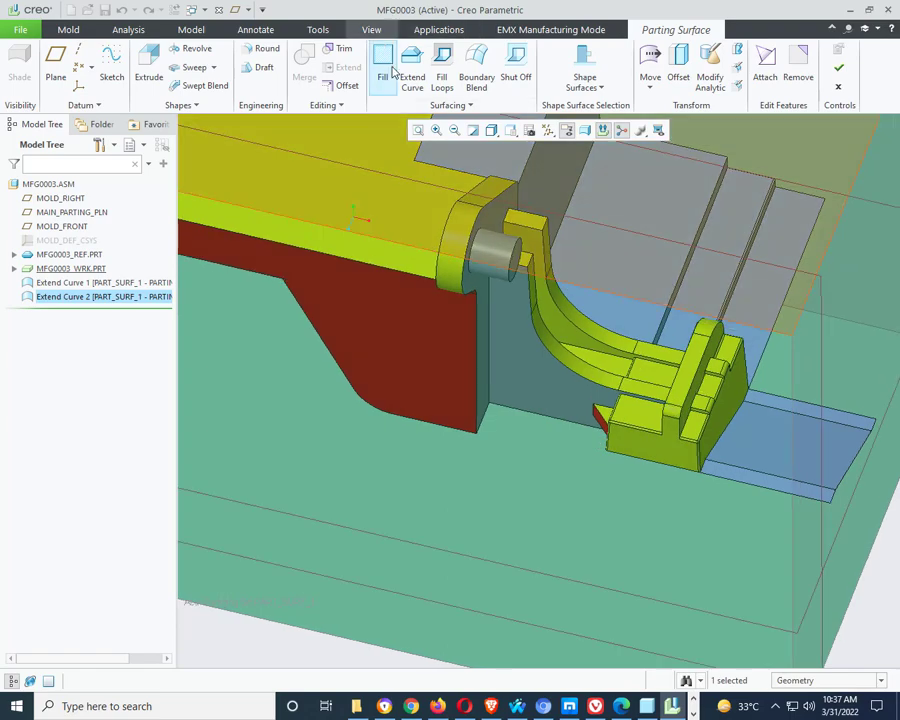
left_click(412, 72)
scroll(629, 436, "up", 4)
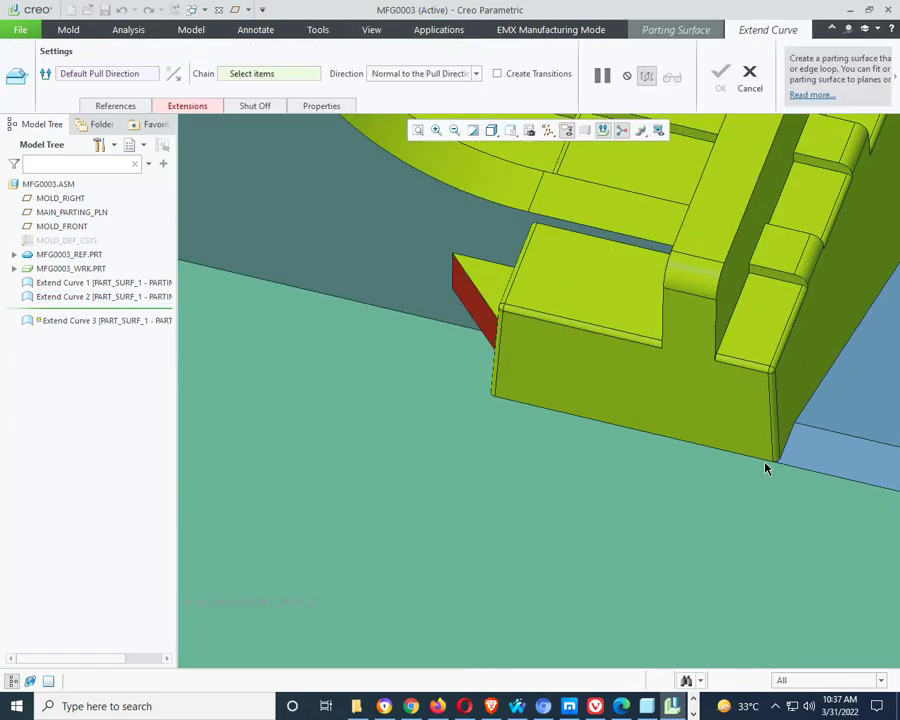
left_click(765, 464)
scroll(615, 450, "down", 3)
middle_click_drag(615, 450, 653, 414)
scroll(635, 303, "up", 2)
scroll(660, 331, "up", 2)
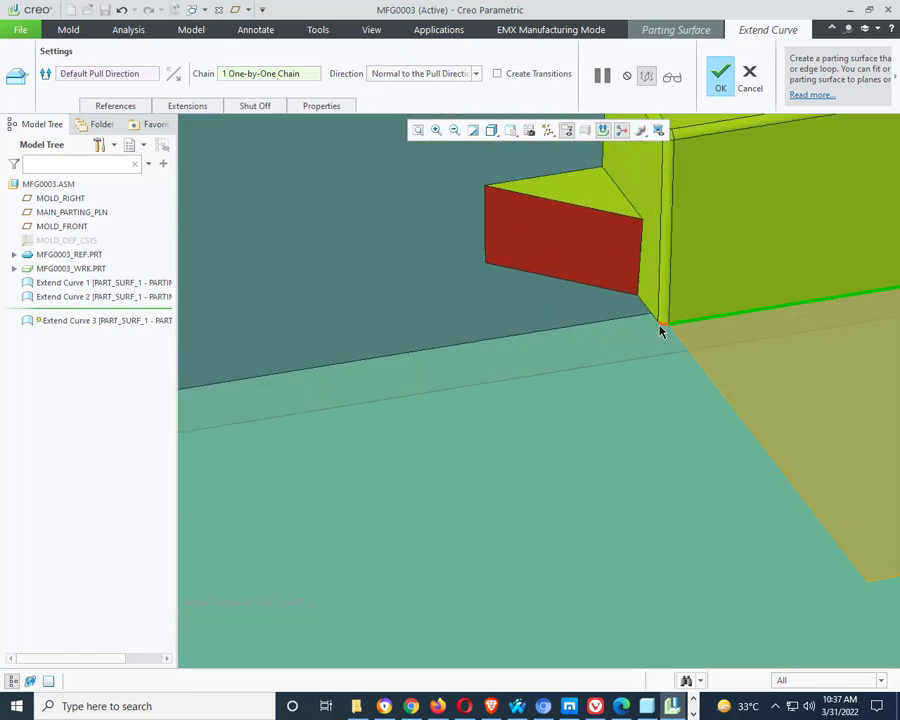
scroll(662, 327, "up", 2)
left_click(665, 320)
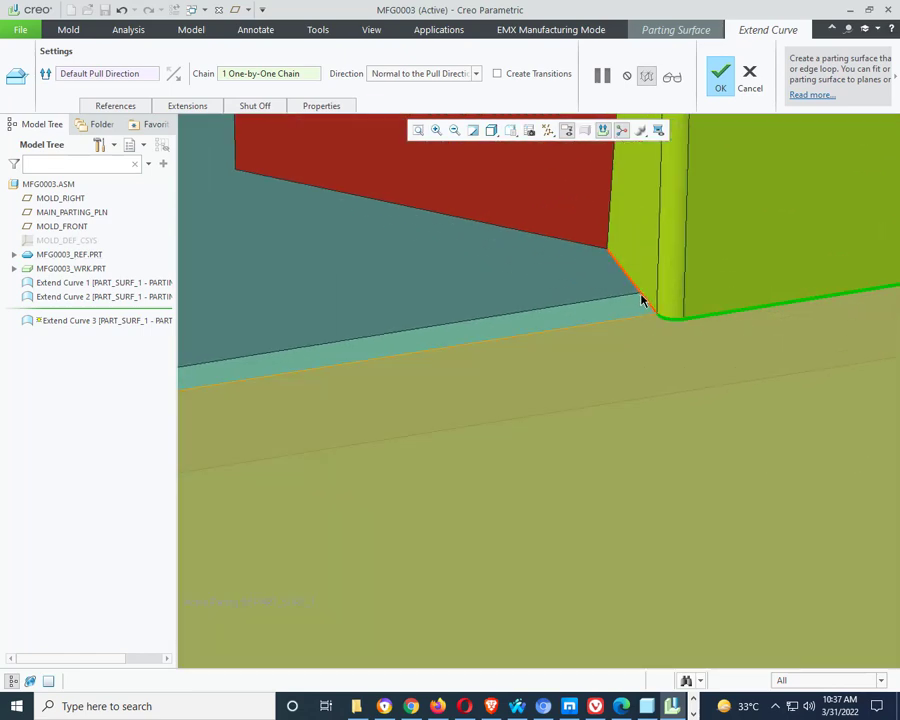
scroll(587, 428, "down", 4)
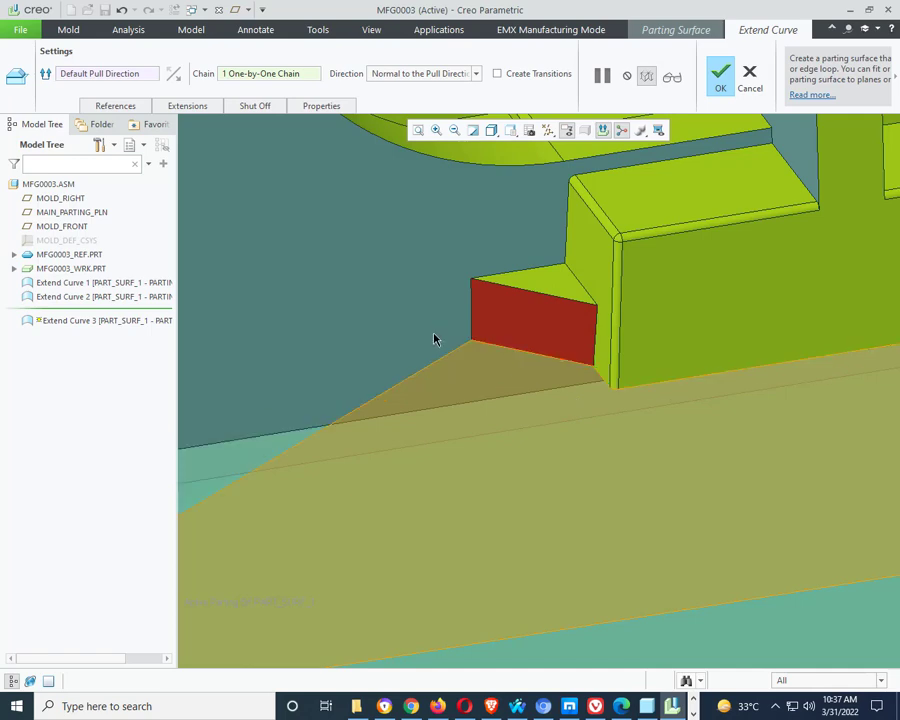
scroll(447, 350, "down", 5)
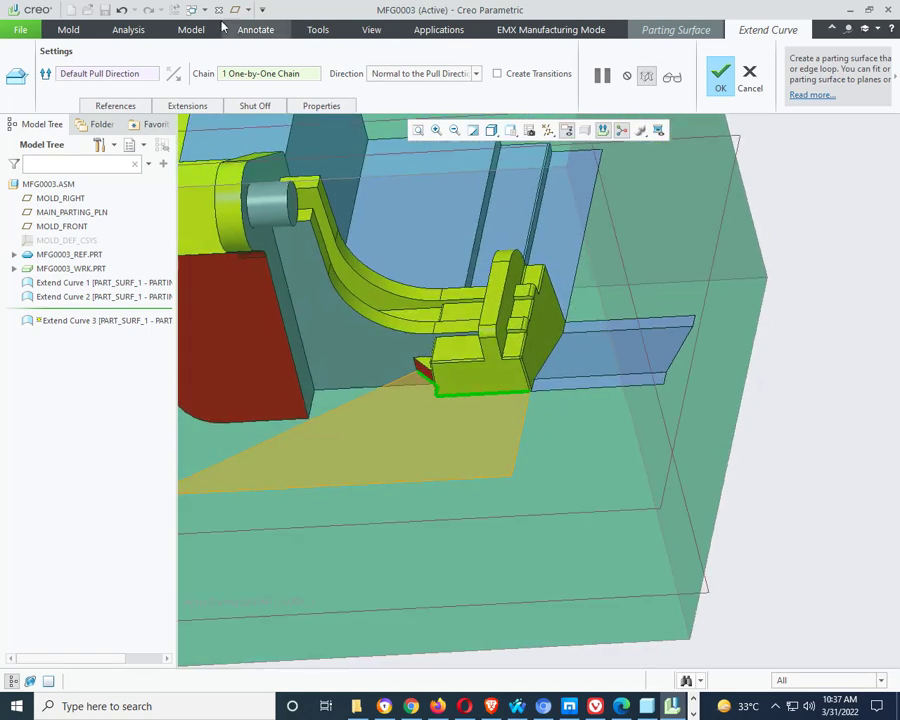
- Set this extension to User Defined Direction toward the workpiece's long side face nearest the chain, and accept it
left_click(393, 76)
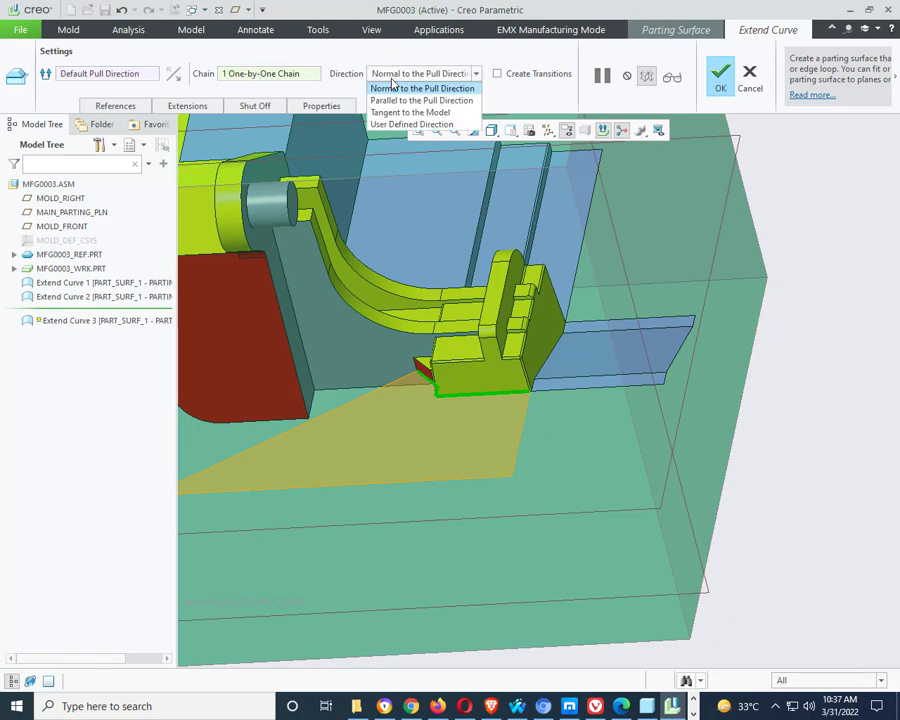
left_click(440, 124)
middle_click_drag(707, 221, 591, 420)
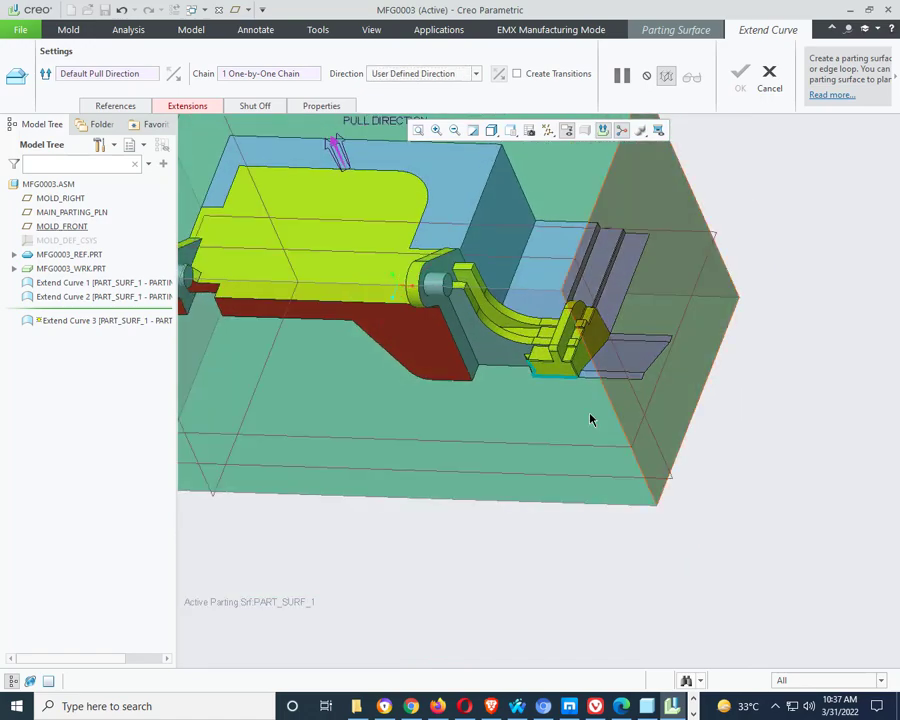
left_click(622, 423)
middle_click(792, 445)
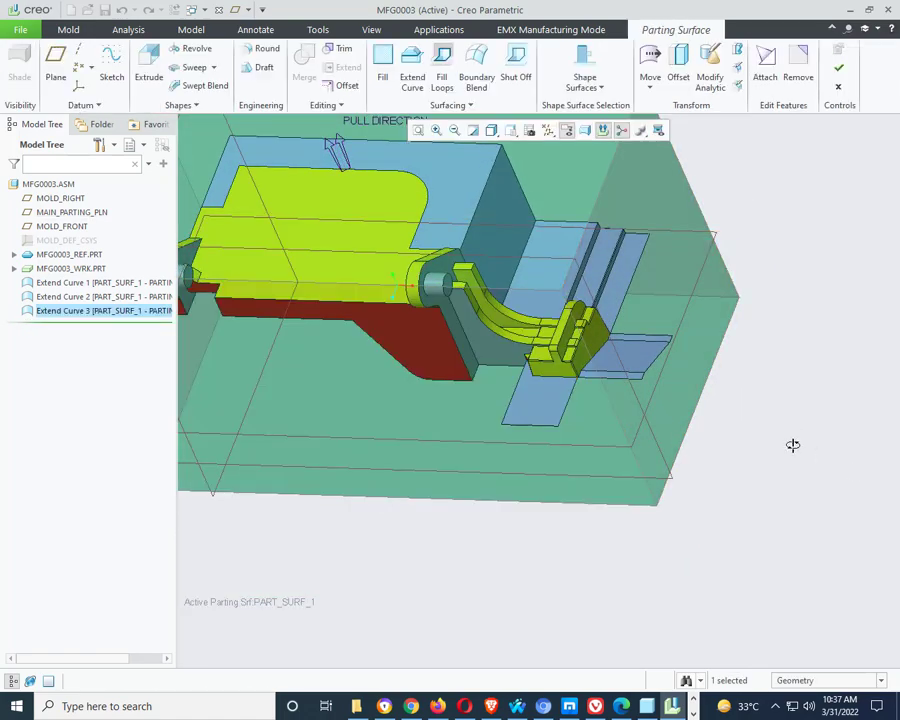
- Finish the parting surface session and redefine Extend Curve 3, adding the red wedge's short vertical edge to its chain
middle_click_drag(792, 445, 818, 405)
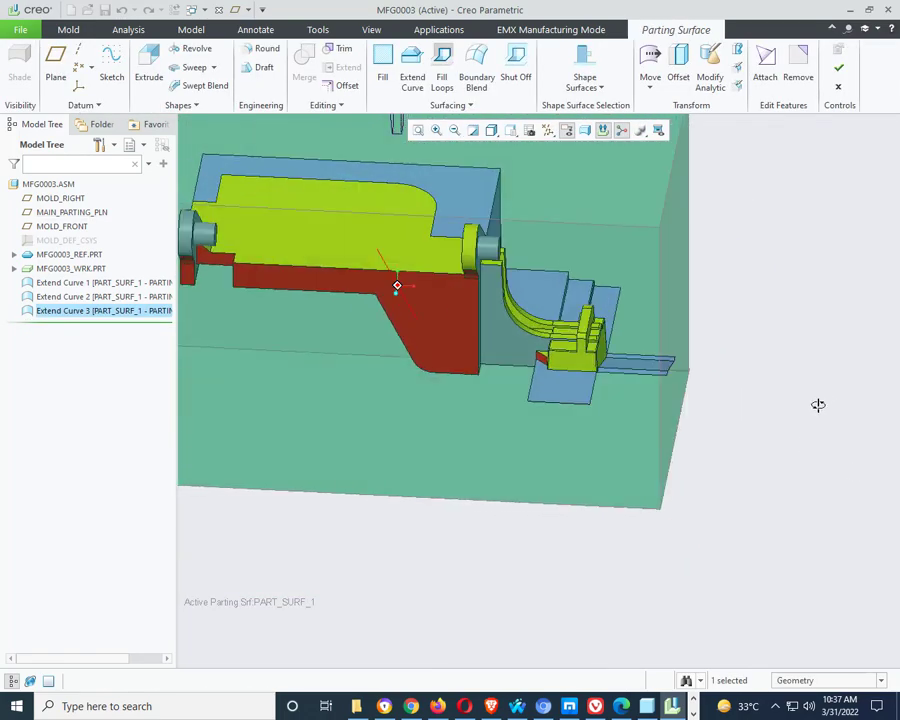
scroll(476, 360, "up", 6)
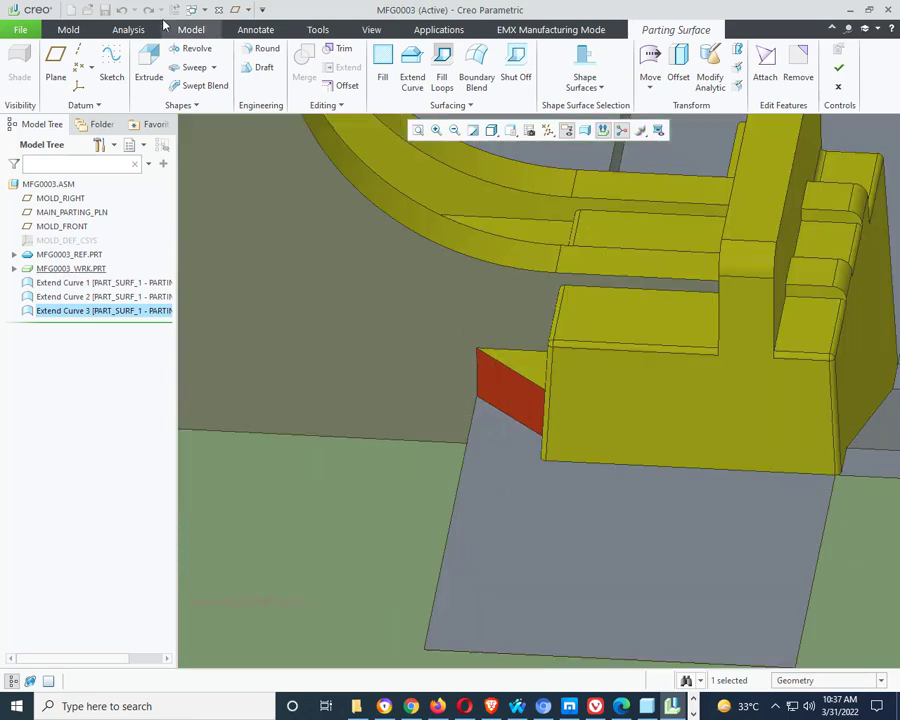
right_click(57, 313)
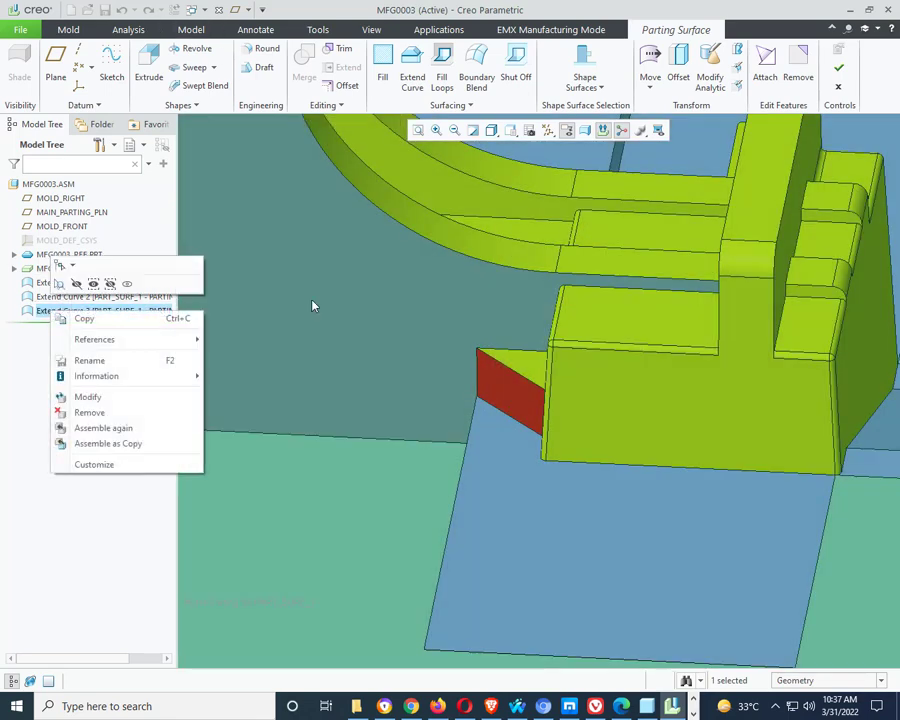
scroll(488, 362, "down", 5)
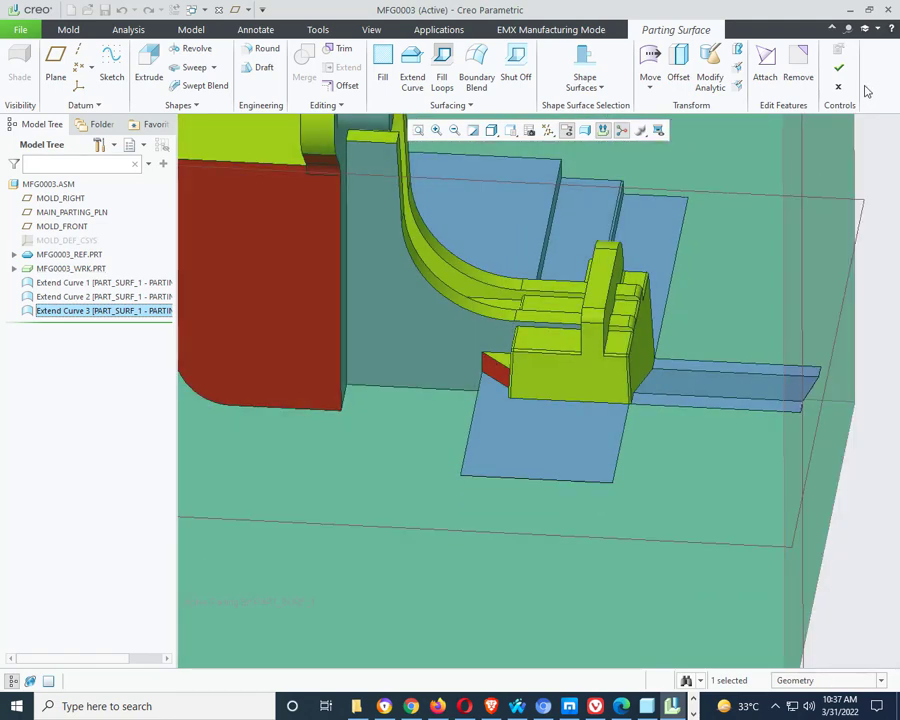
left_click(838, 67)
right_click(62, 315)
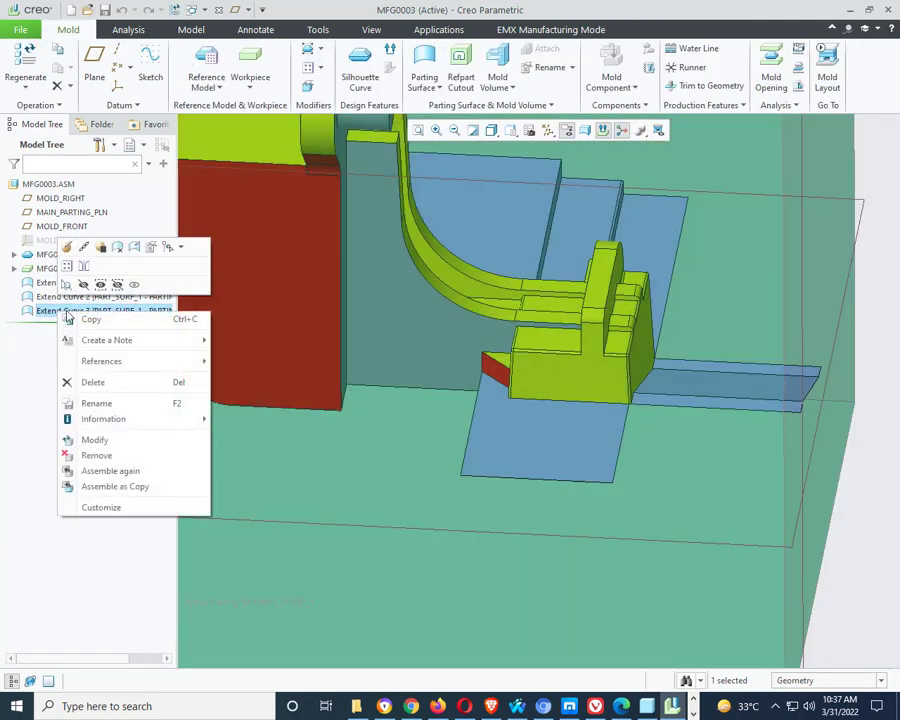
left_click(68, 266)
scroll(494, 392, "up", 5)
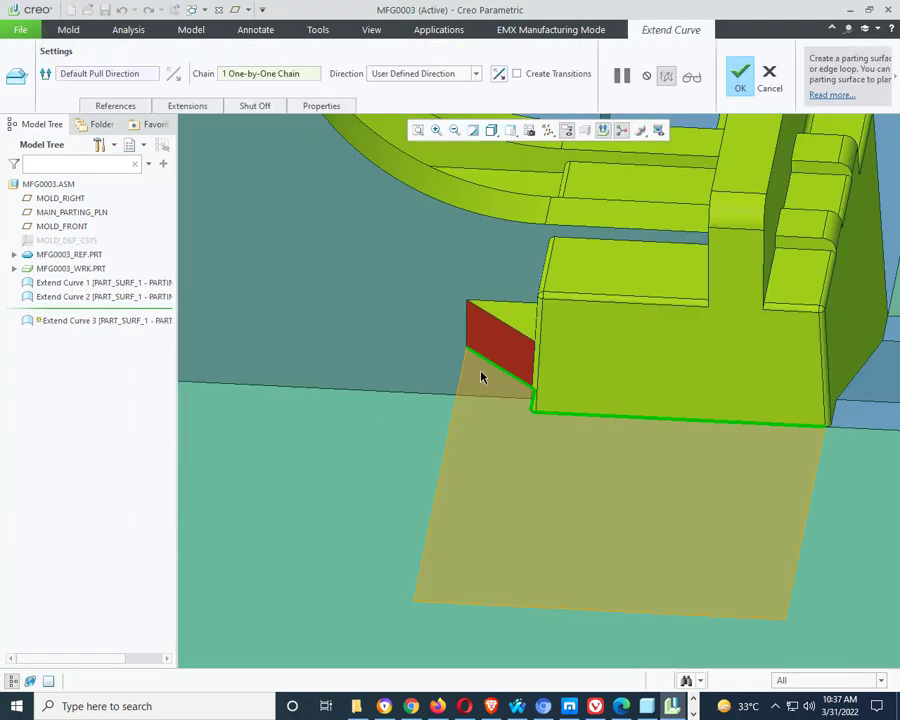
scroll(457, 418, "down", 5)
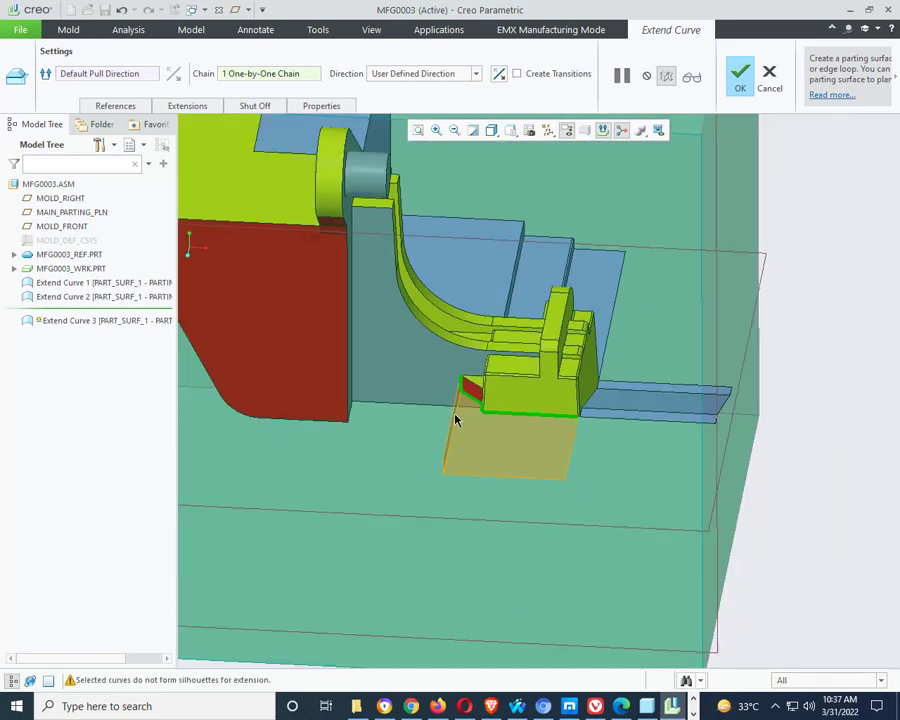
left_click(741, 78)
- Reopen parting surface PART_SURF_1 for redefinition from Extend Curve 3
middle_click_drag(466, 406, 620, 372)
right_click(110, 312)
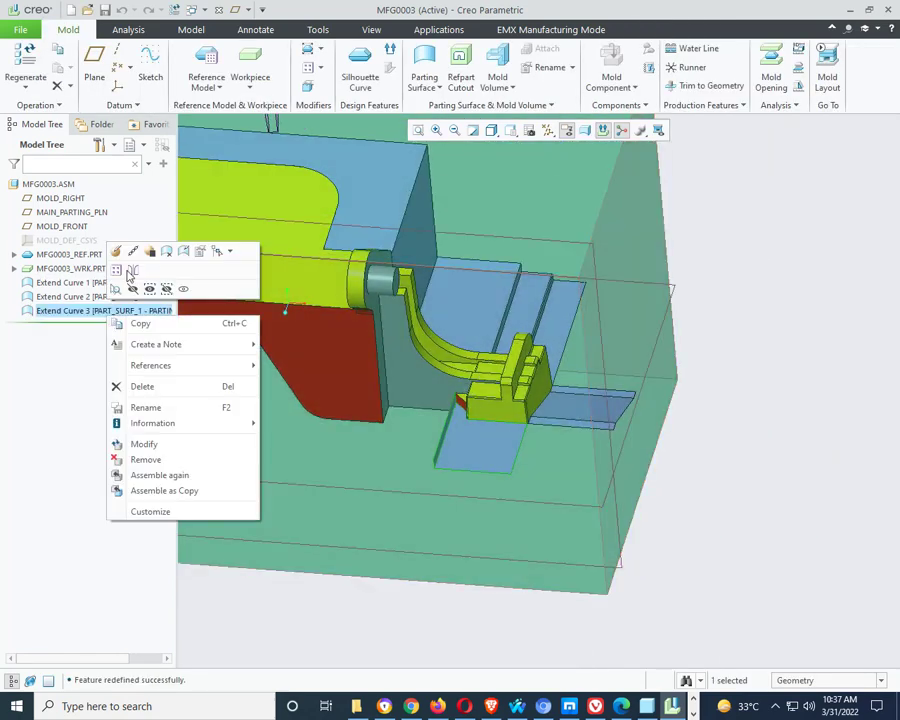
left_click(185, 256)
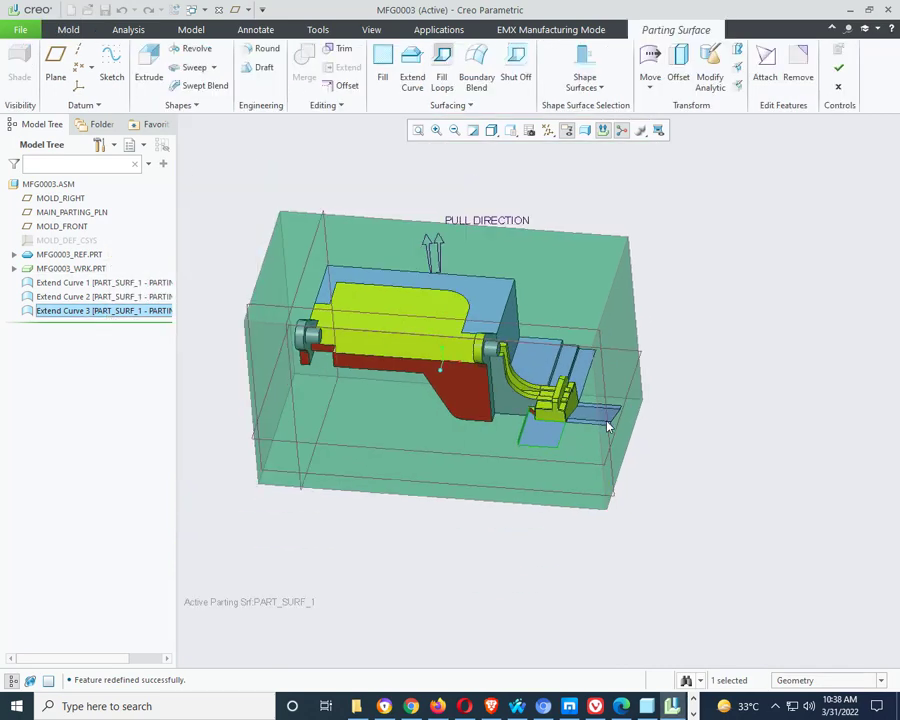
- Extend the part's end edges beside the hinge lug farthest from the hook out to the workpiece, and accept the Extend Curve
middle_click_drag(603, 393, 715, 400)
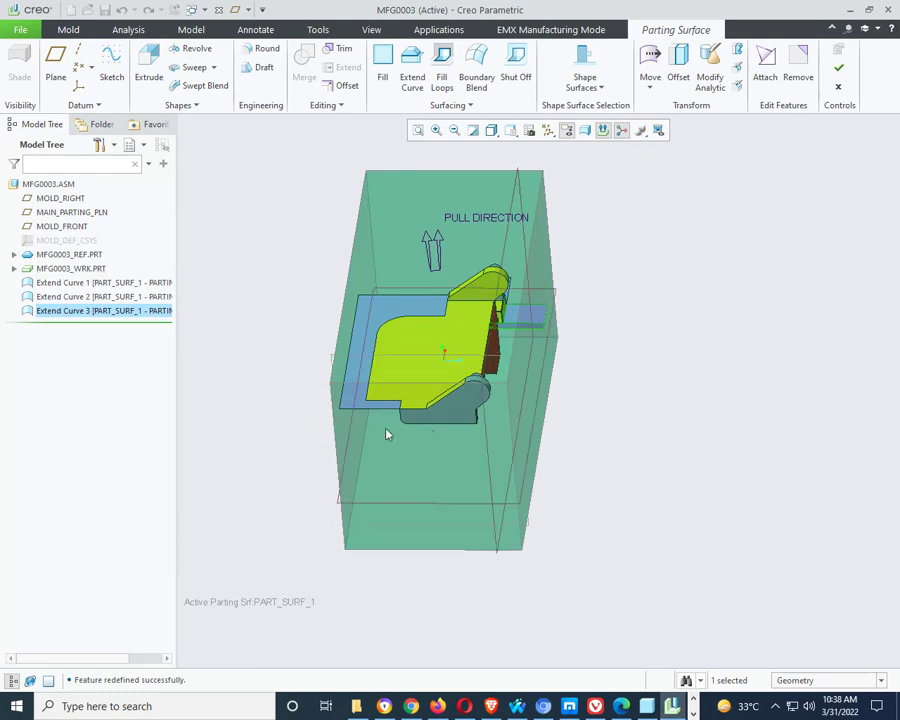
scroll(382, 420, "up", 3)
middle_click_drag(423, 423, 370, 260)
left_click(412, 72)
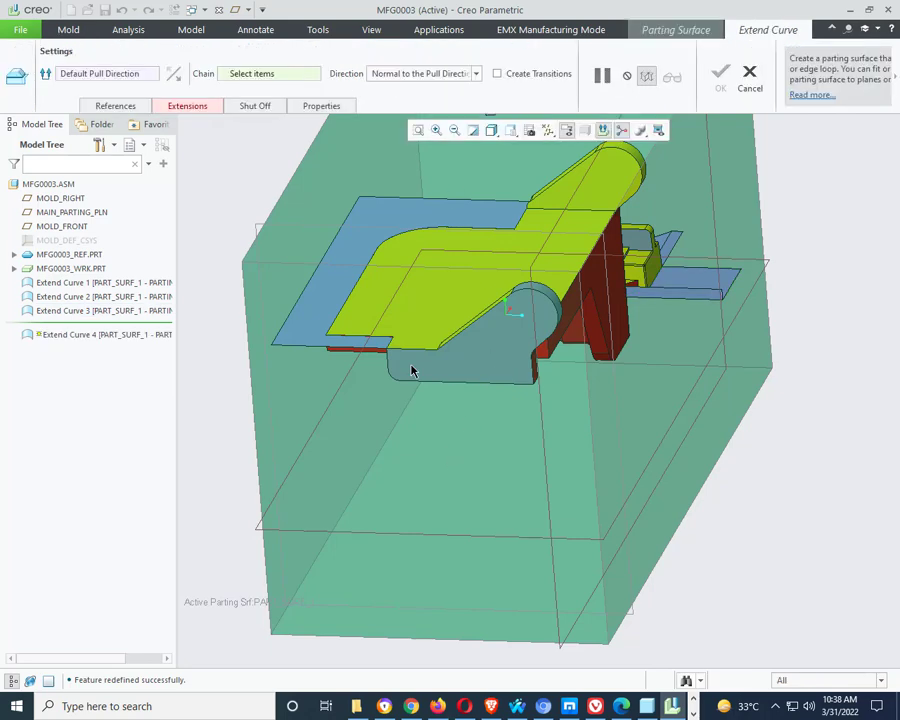
scroll(362, 453, "up", 3)
middle_click_drag(362, 453, 413, 238)
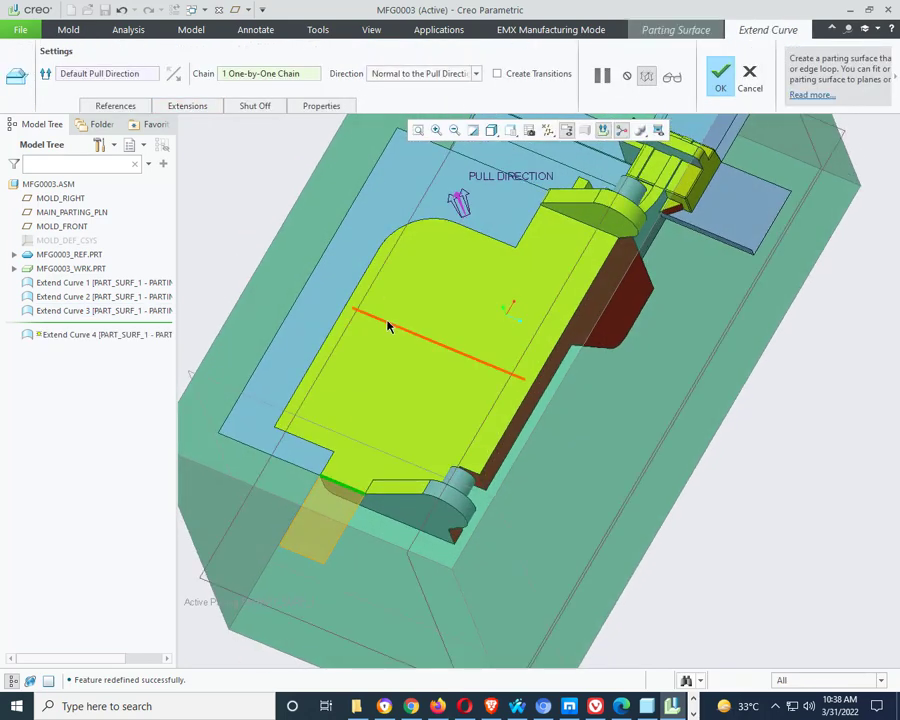
scroll(388, 322, "down", 3)
middle_click_drag(388, 322, 263, 240)
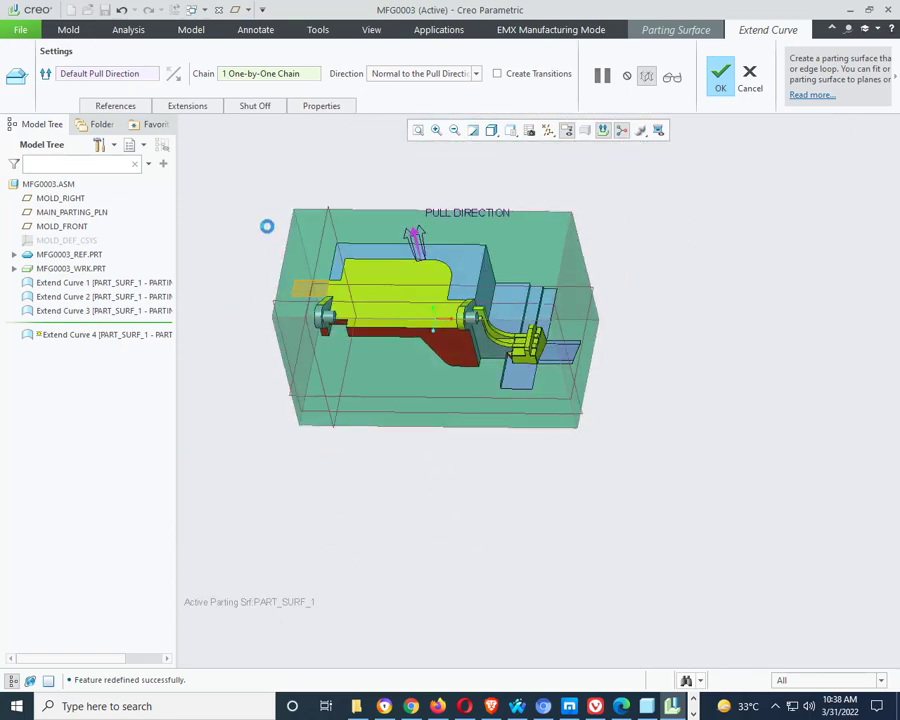
scroll(472, 354, "up", 5)
mouse_move(472, 354)
middle_mouse_down()
mouse_move(450, 297)
mouse_move(458, 337)
mouse_move(475, 309)
mouse_move(424, 322)
mouse_move(412, 382)
mouse_move(434, 340)
mouse_move(496, 352)
mouse_move(470, 370)
middle_mouse_up()
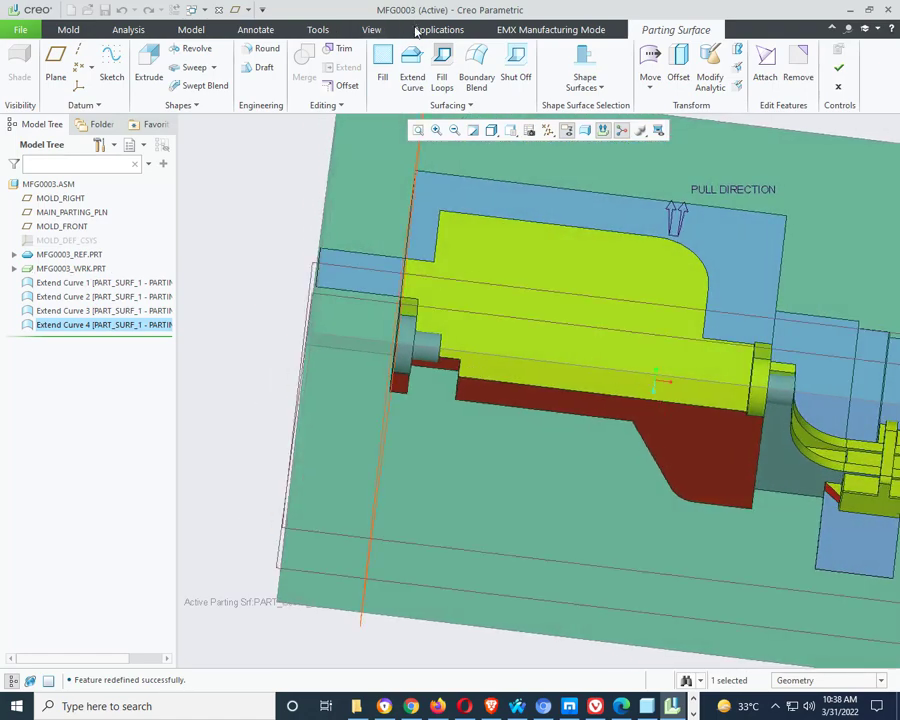
- Start a new Extend Curve using separate chains for the short notch edges beside the hinge lug and the part's long front edge
left_click(412, 62)
scroll(447, 400, "down", 4)
middle_click_drag(447, 325, 444, 342)
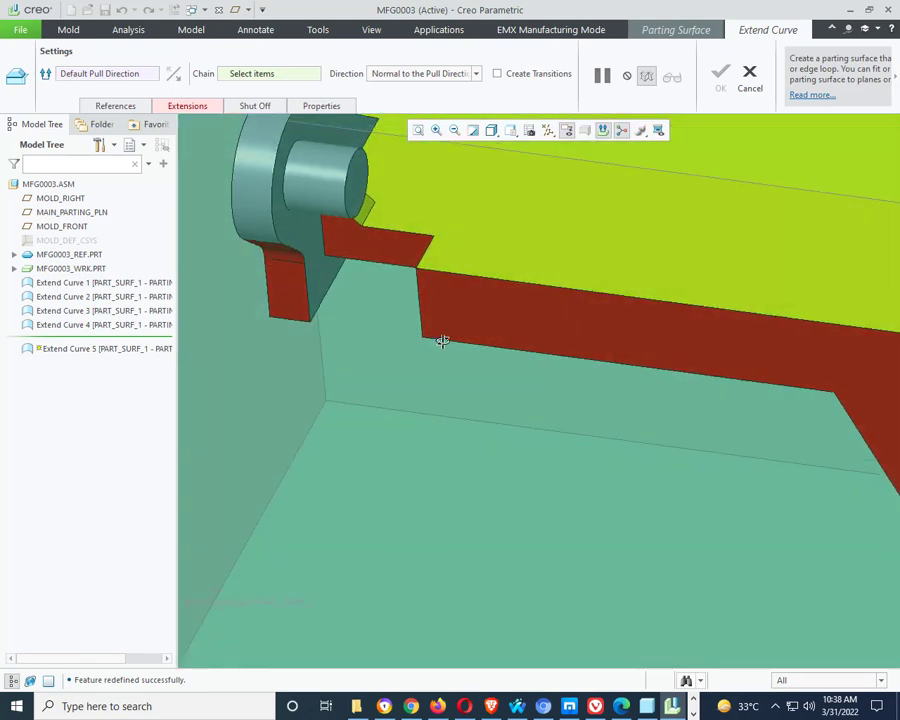
left_click(410, 238)
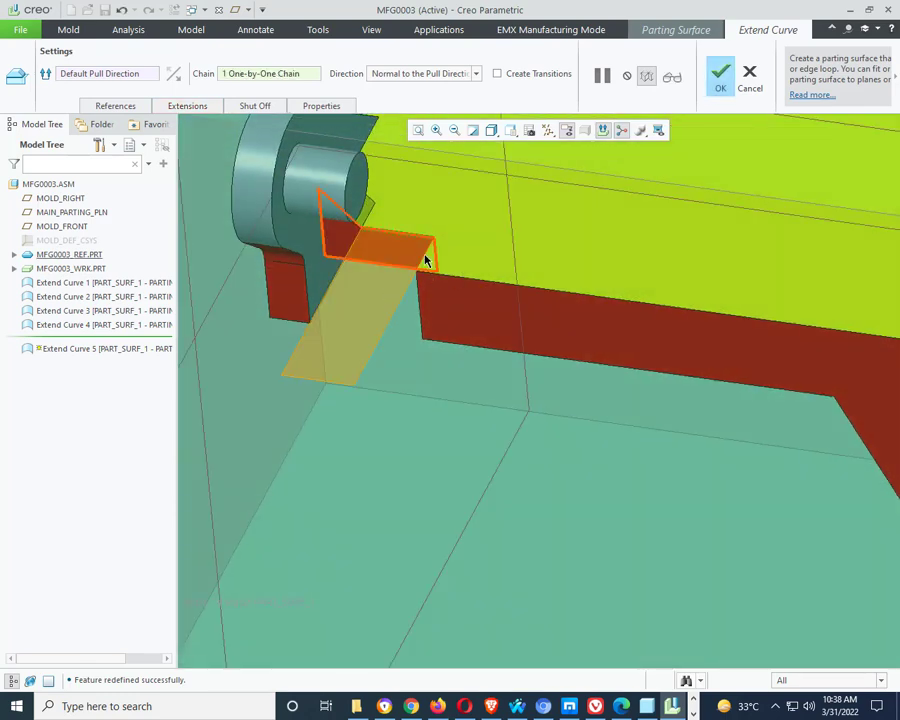
left_click(427, 259, "shift")
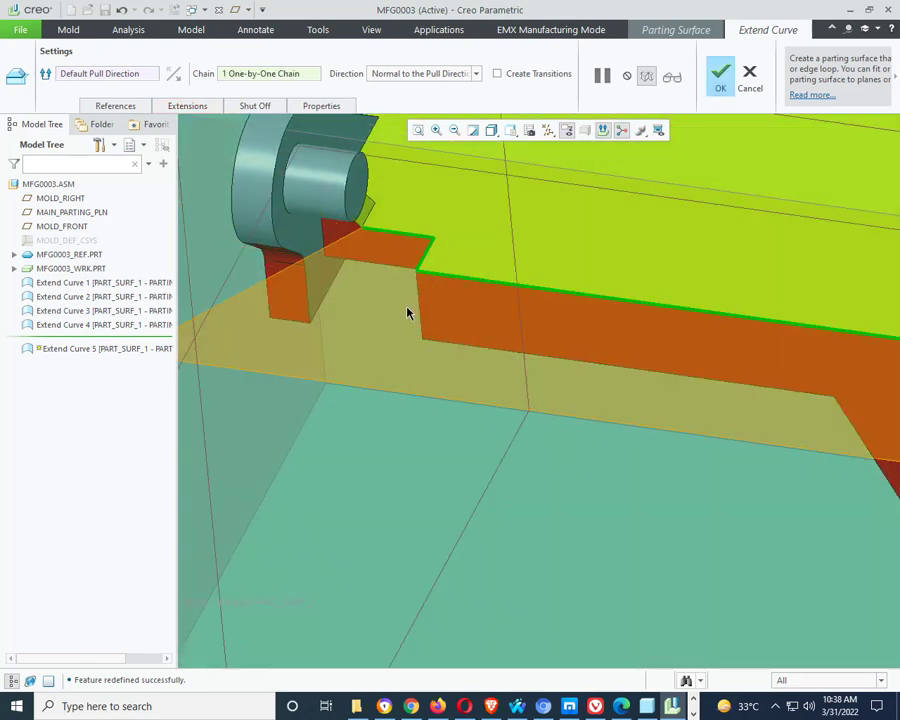
scroll(407, 313, "up", 3)
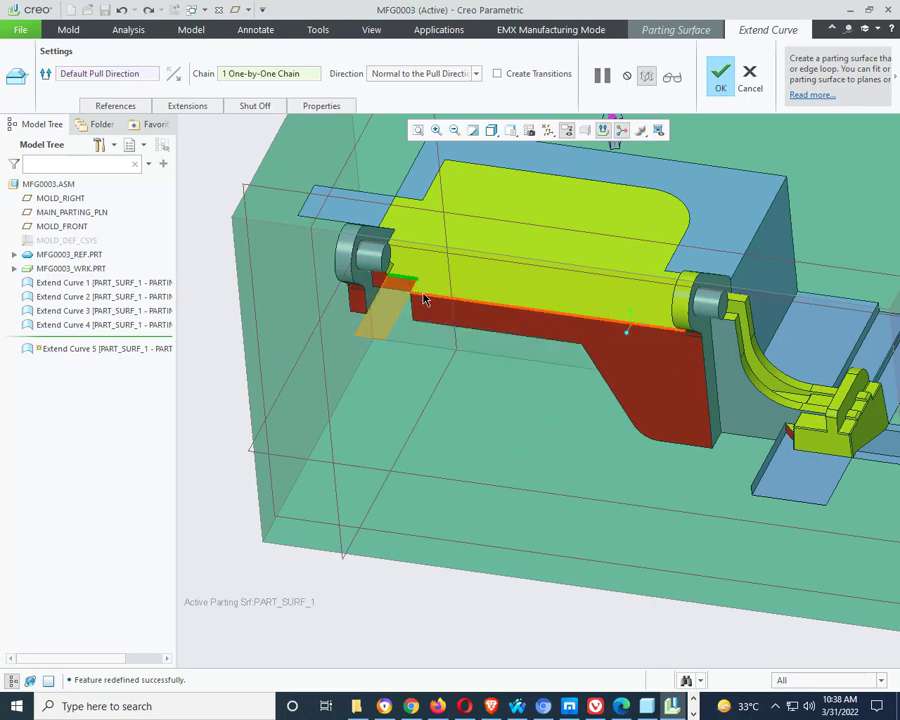
scroll(417, 296, "down", 4)
left_click(414, 304, "ctrl")
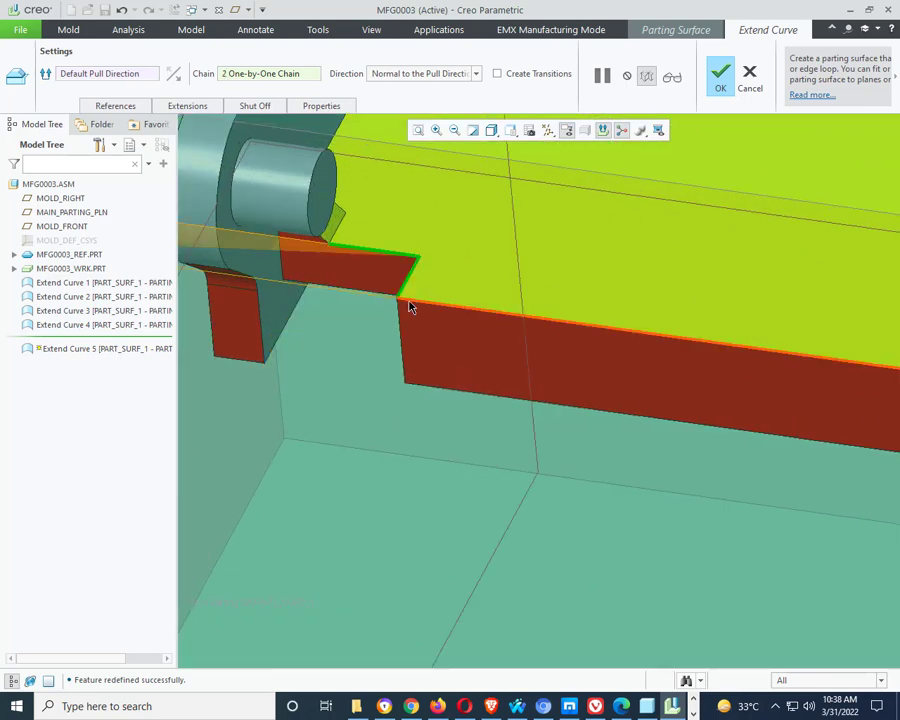
left_click(409, 303, "shift")
- Add the short notch edges beside the hinge lug nearest the hook to the new Extend Curve as separate one-by-one chains
scroll(352, 337, "up", 5)
scroll(495, 358, "down", 4)
middle_click_drag(492, 361, 574, 339)
scroll(642, 337, "down", 3)
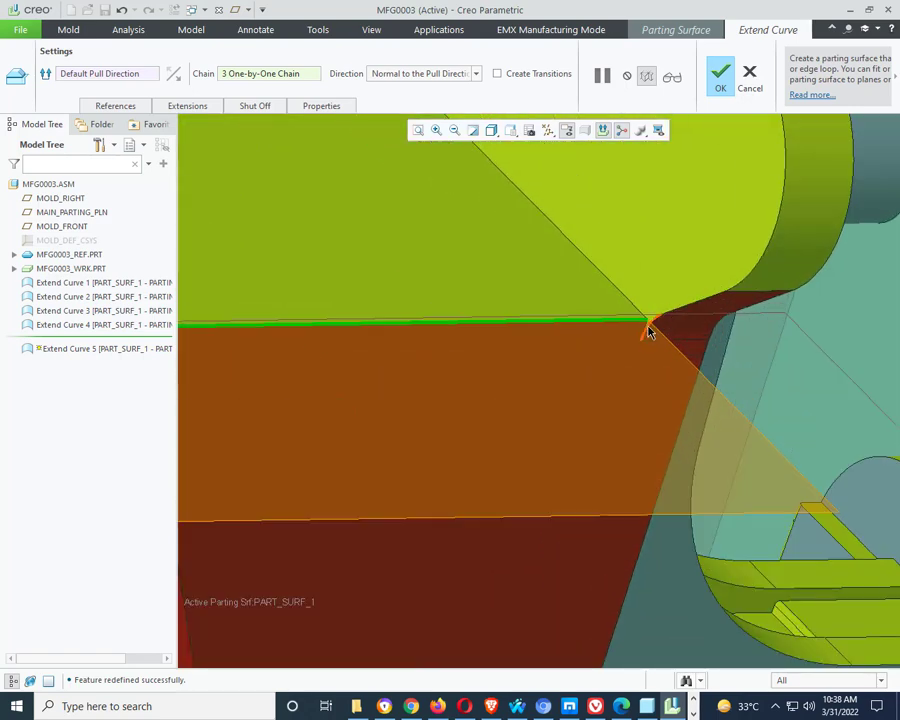
scroll(645, 333, "down", 2)
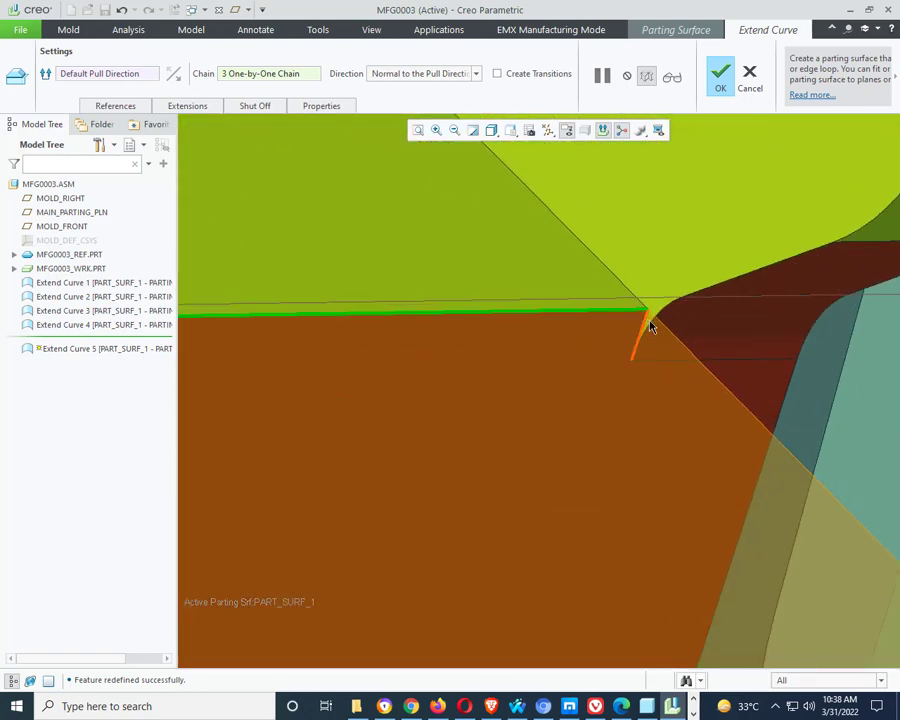
left_click(650, 326, "shift")
left_click(652, 326, "shift")
scroll(625, 330, "up", 5)
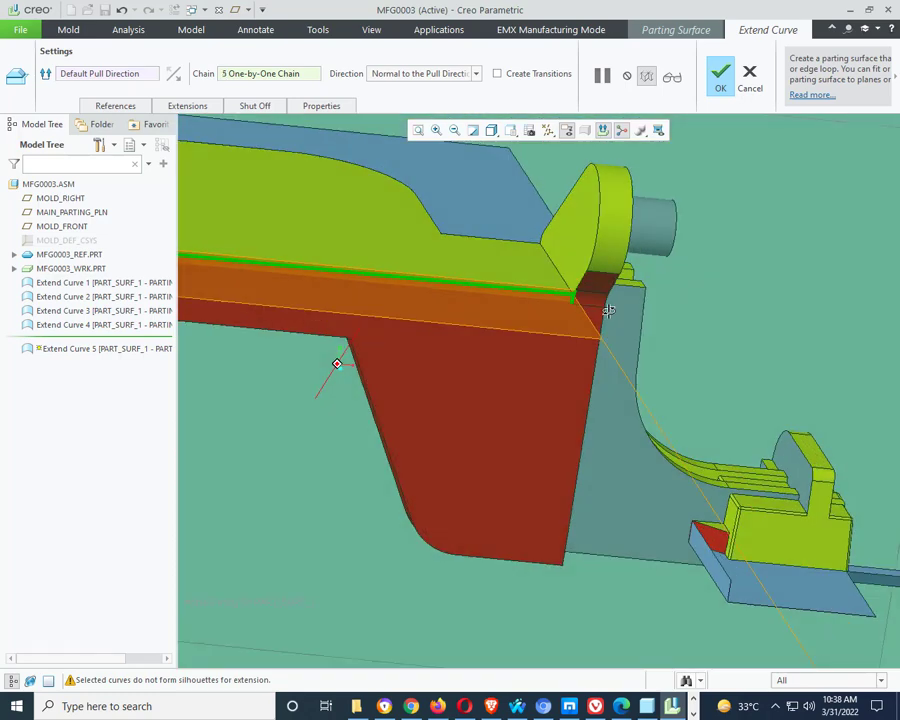
middle_click_drag(608, 311, 640, 300)
left_click(619, 331, "shift")
scroll(640, 340, "up", 4)
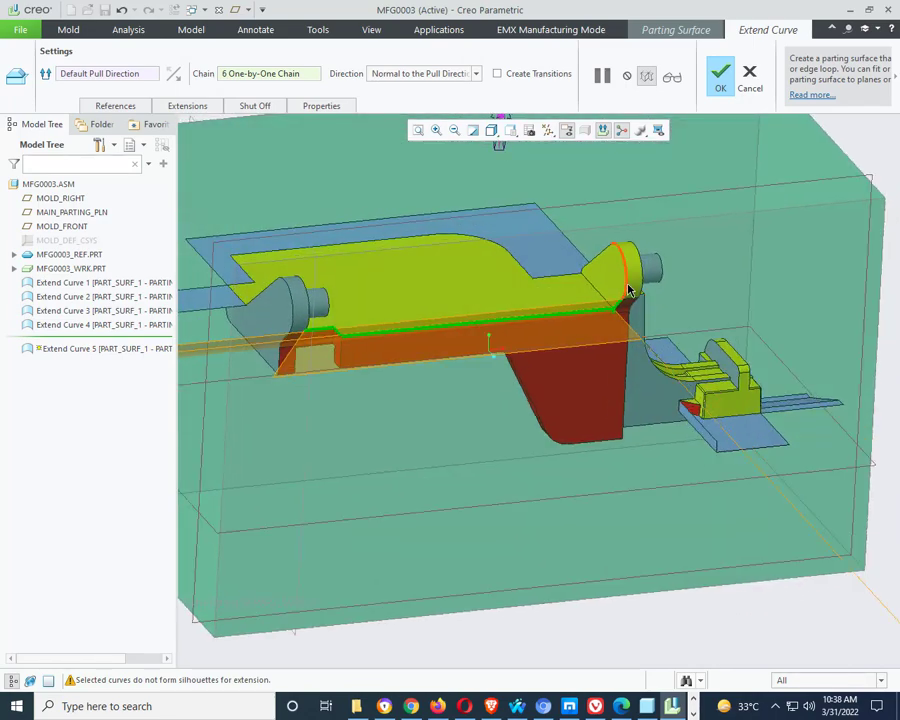
- Try to add the rounded edge of the hinge lug nearest the hook as another chain, and remove it again
left_click(629, 291, "shift")
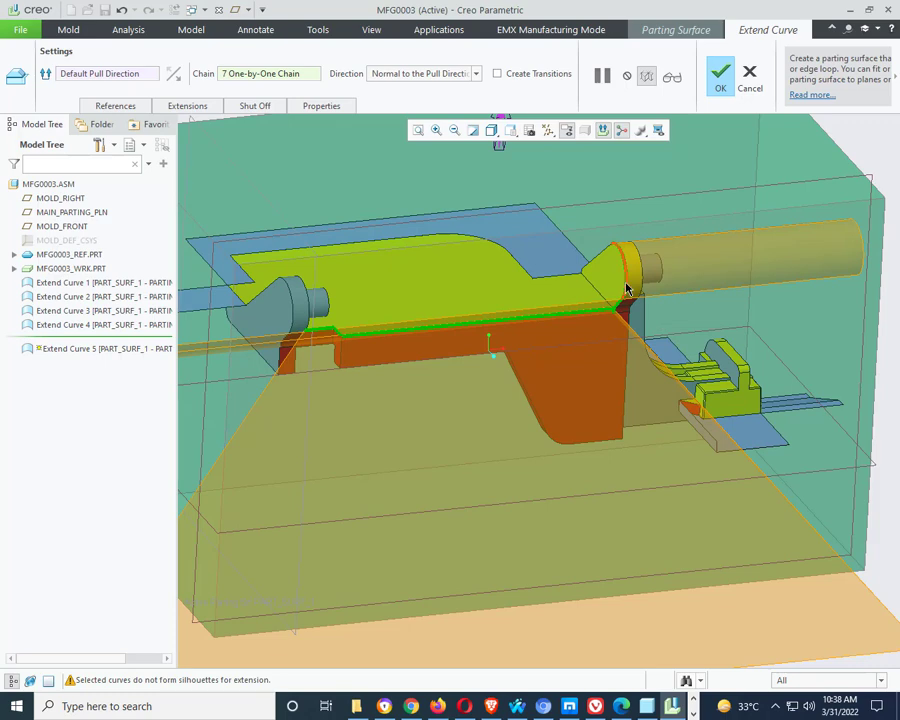
left_click(644, 290)
middle_click_drag(644, 290, 551, 311)
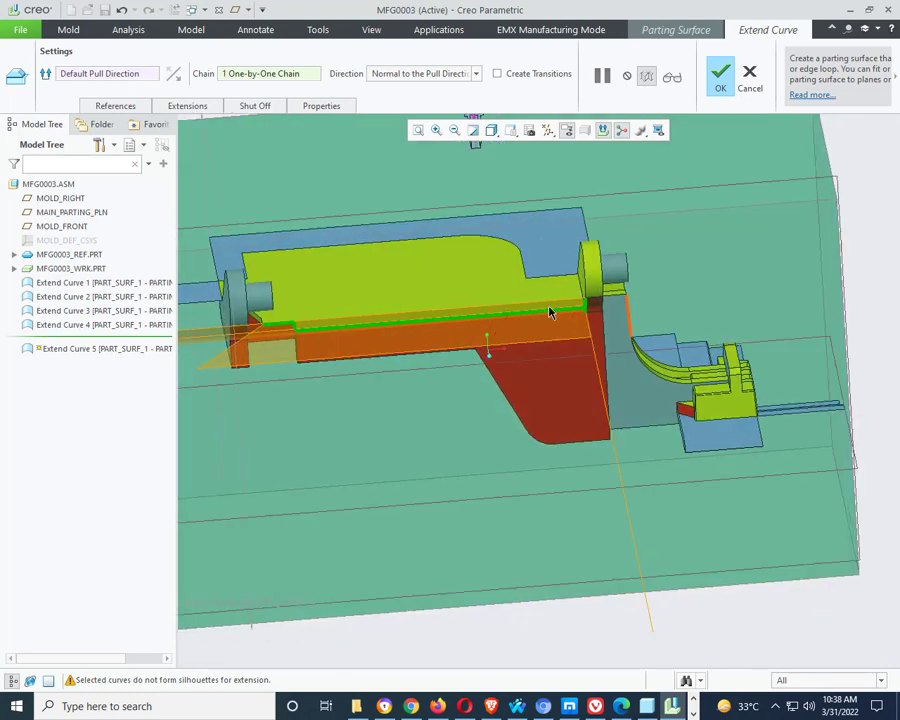
- Expand MFG0003_REF.PRT and show its External Merge feature so its datum curves are displayed on the part
right_click(38, 256)
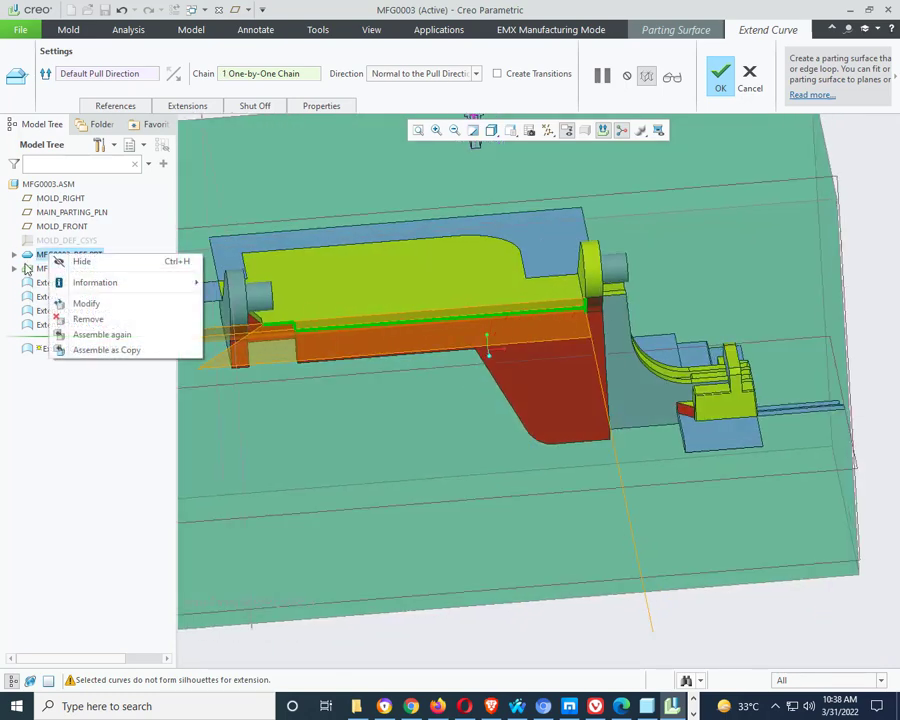
left_click(14, 260)
left_click(14, 257)
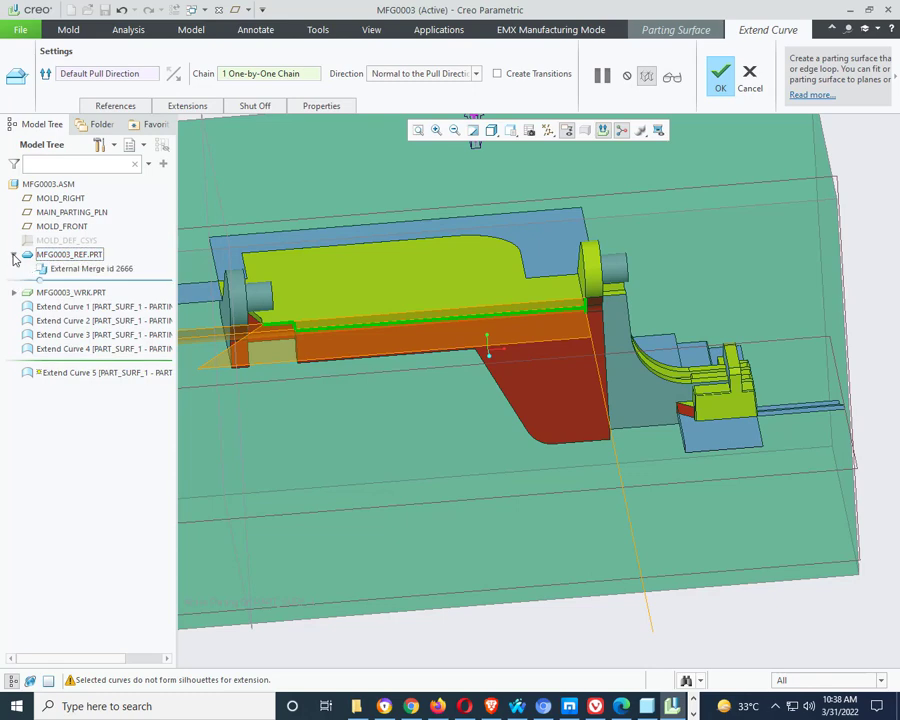
right_click(73, 270)
left_click(114, 282)
scroll(558, 305, "up", 2)
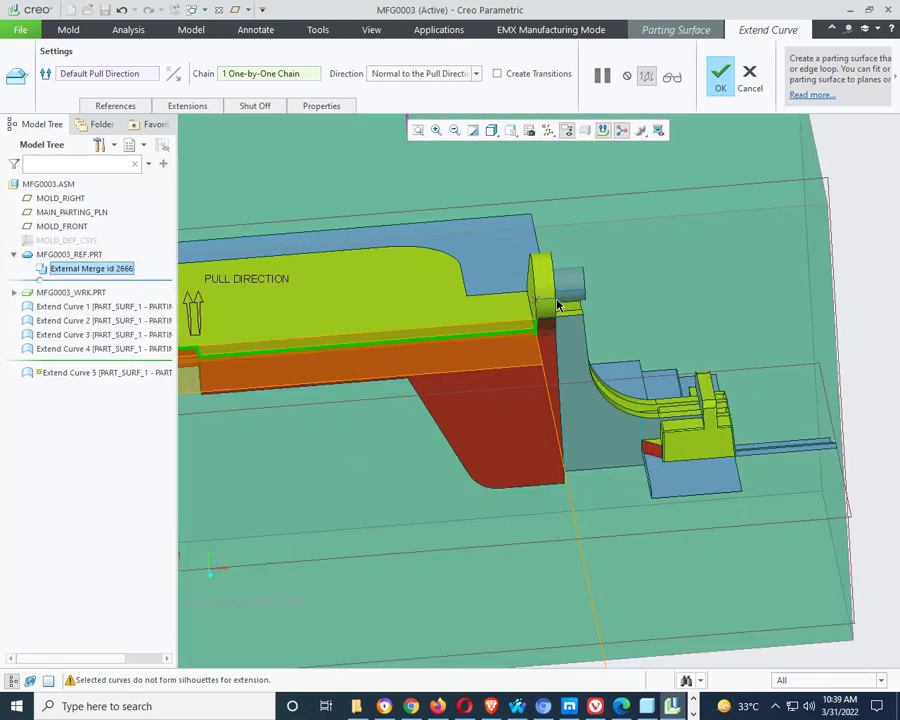
scroll(558, 305, "up", 5)
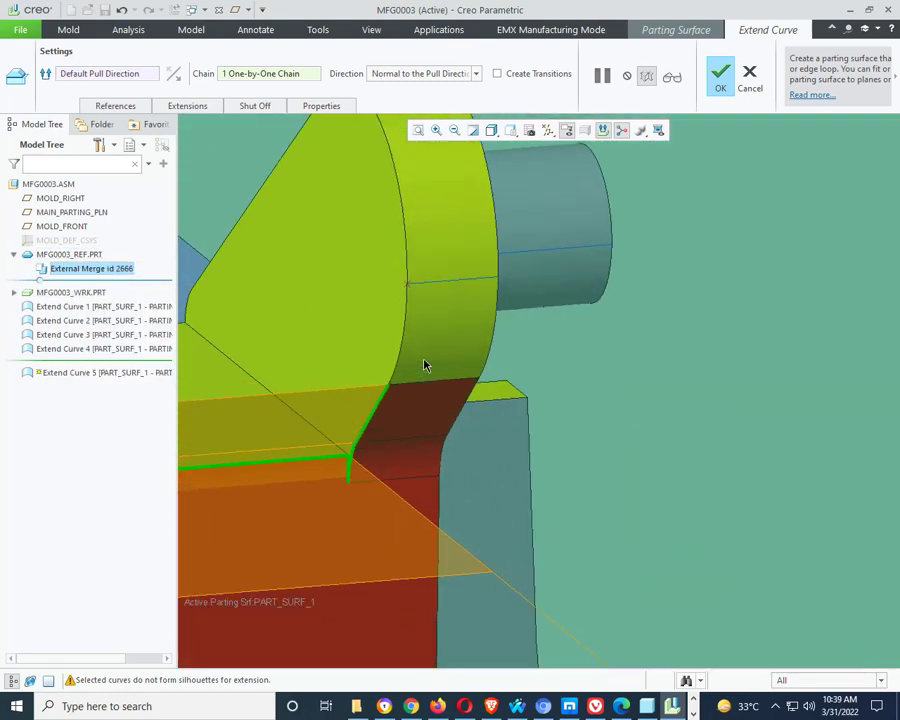
- Try again to chain the hinge lug's curved edge, check the previewed extension, and drop that edge from the selection
left_click(397, 373, "shift")
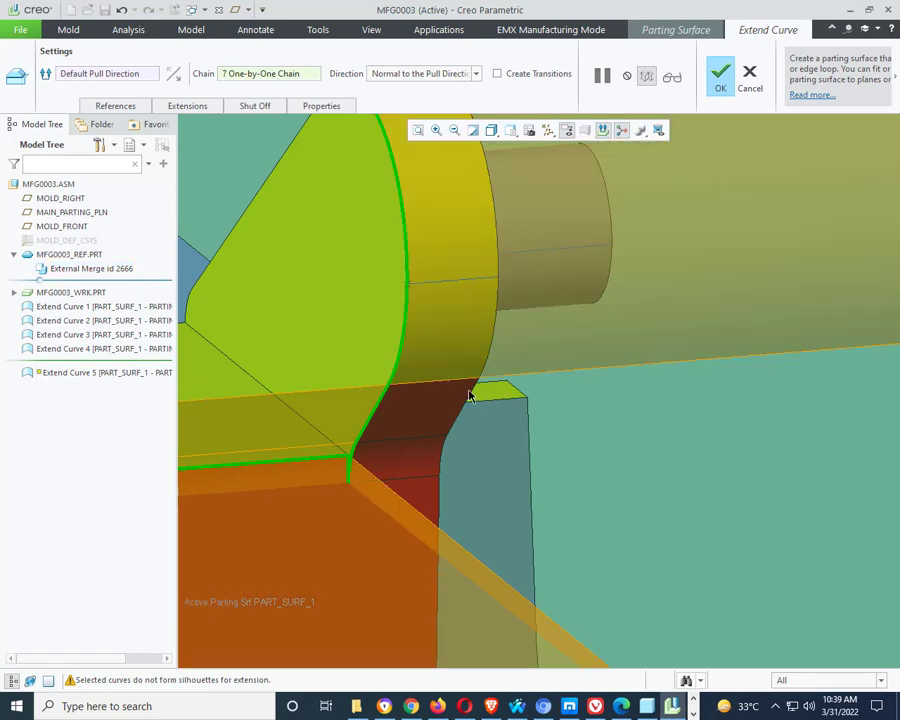
scroll(470, 391, "up", 4)
scroll(420, 335, "up", 3)
scroll(414, 356, "down", 5)
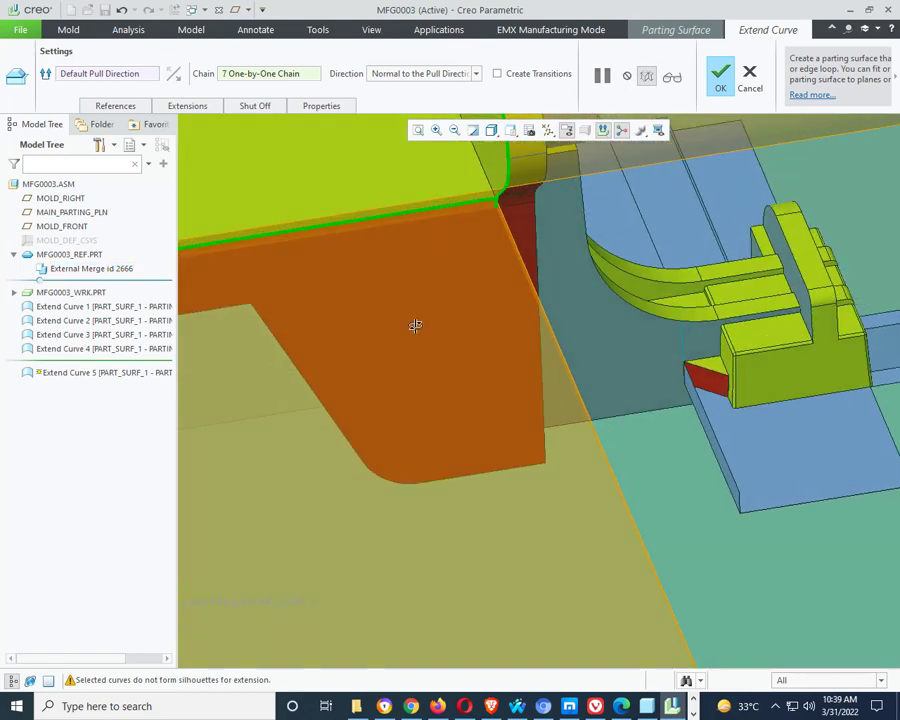
scroll(505, 268, "up", 2)
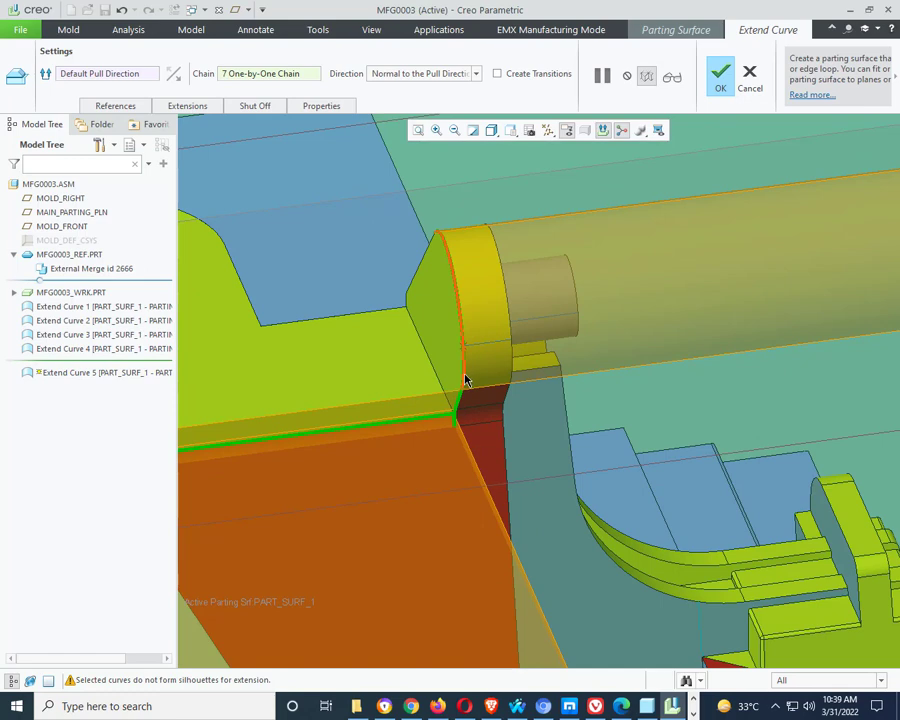
left_click(463, 376)
- Set the extension to User Defined Direction referencing the workpiece's front face, and accept the Extend Curve
scroll(480, 390, "down", 8)
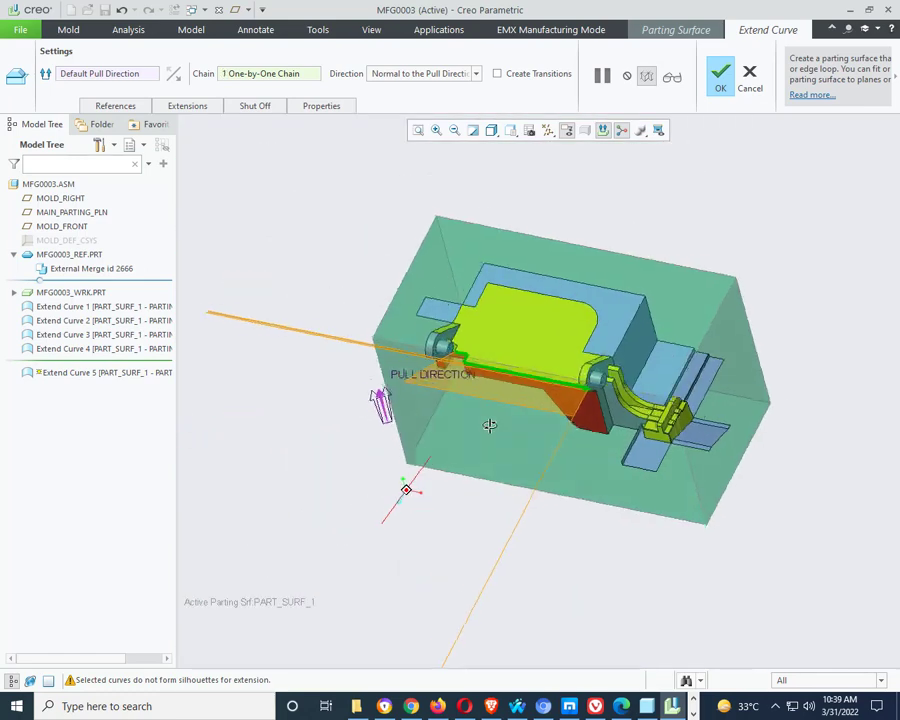
middle_click_drag(489, 425, 440, 358)
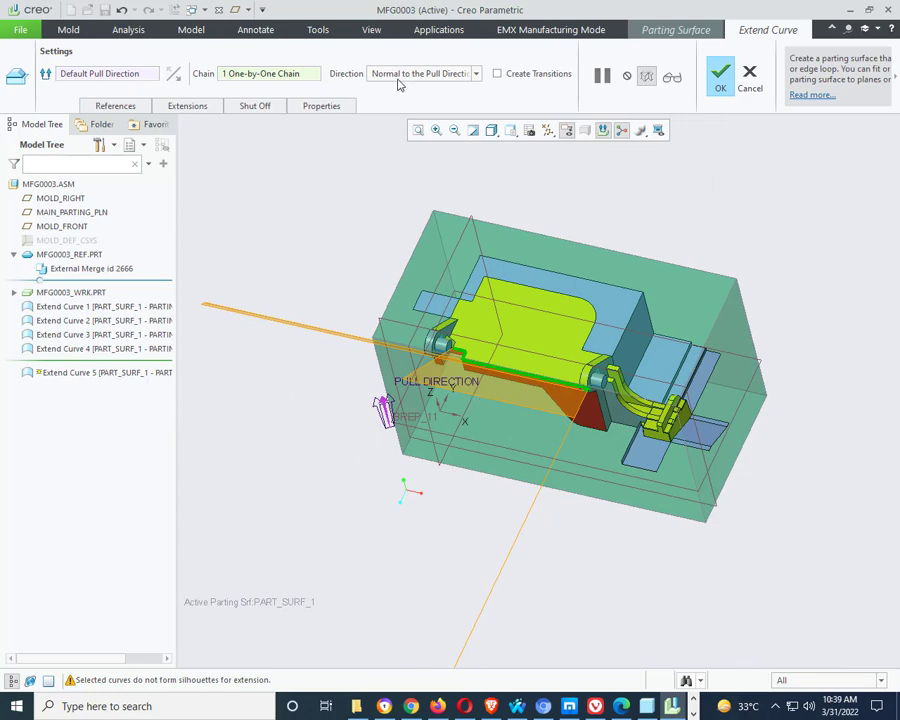
left_click(420, 74)
left_click(430, 124)
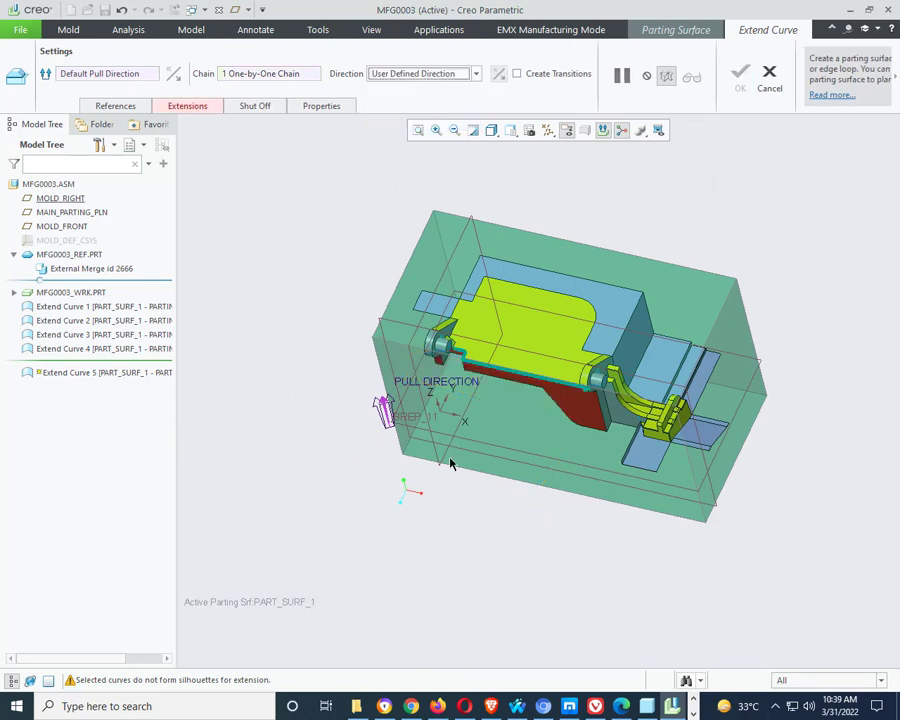
left_click(496, 434)
middle_click_drag(428, 502, 474, 506)
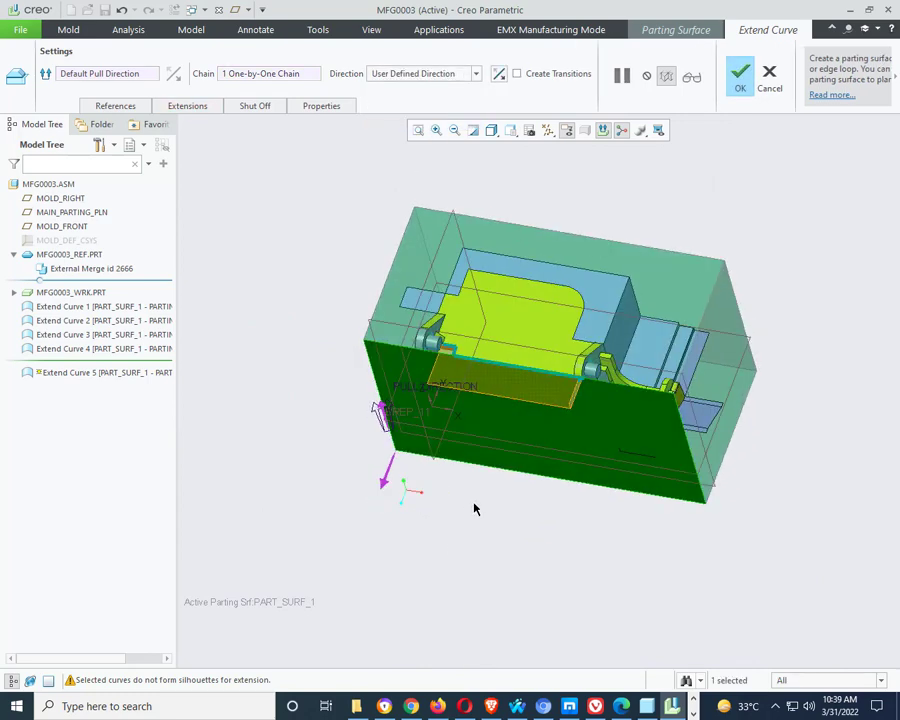
middle_click(474, 504)
scroll(510, 398, "down", 3)
scroll(462, 457, "up", 3)
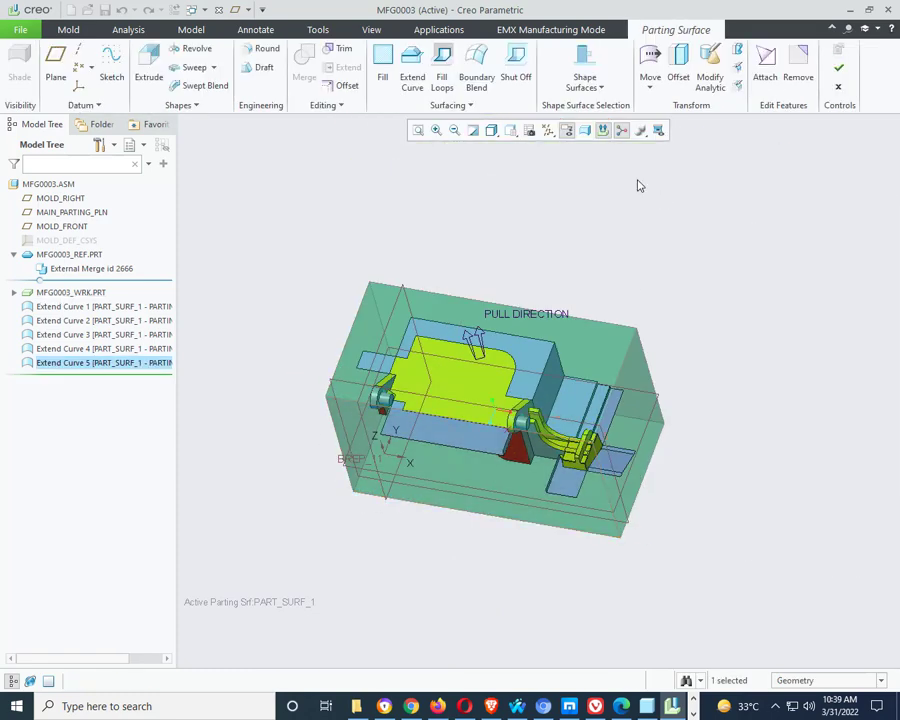
middle_click_drag(618, 428, 614, 384)
scroll(554, 454, "down", 8)
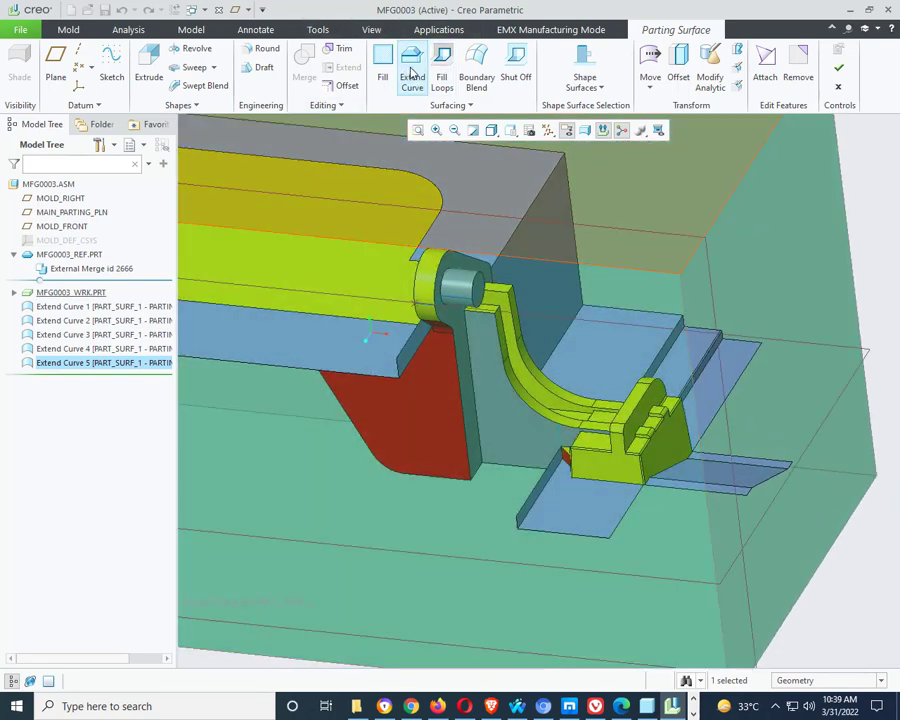
left_click(411, 66)
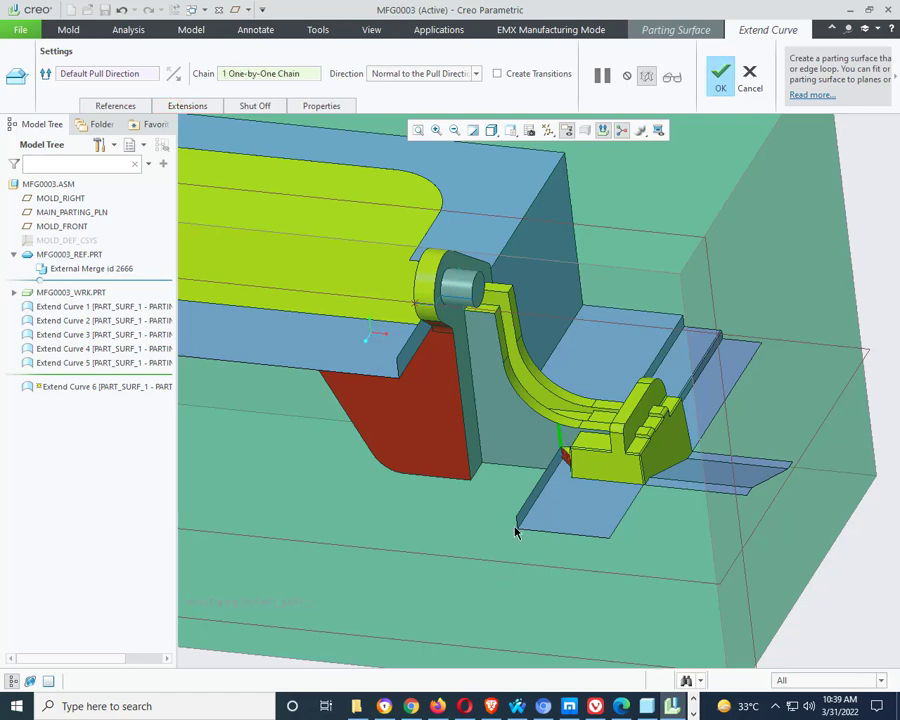
scroll(554, 462, "down", 4)
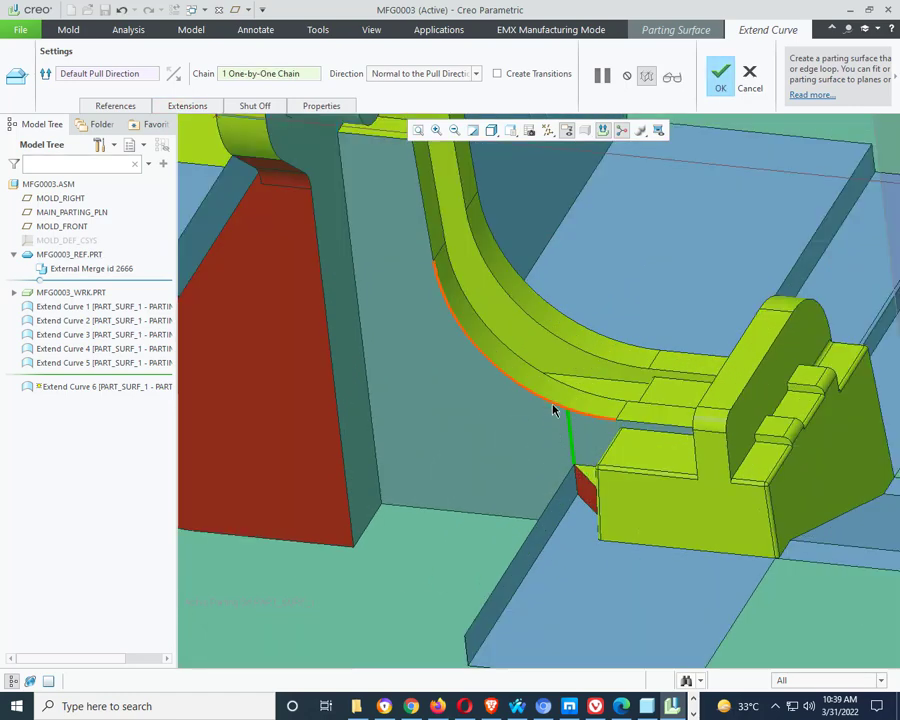
left_click(552, 409)
left_click(615, 438)
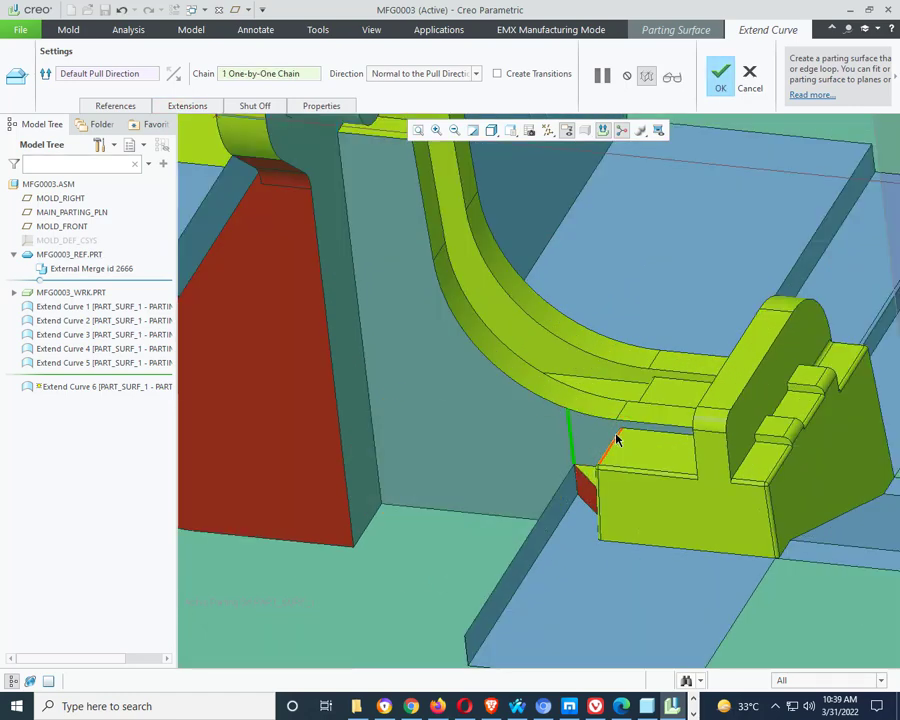
left_click(567, 449)
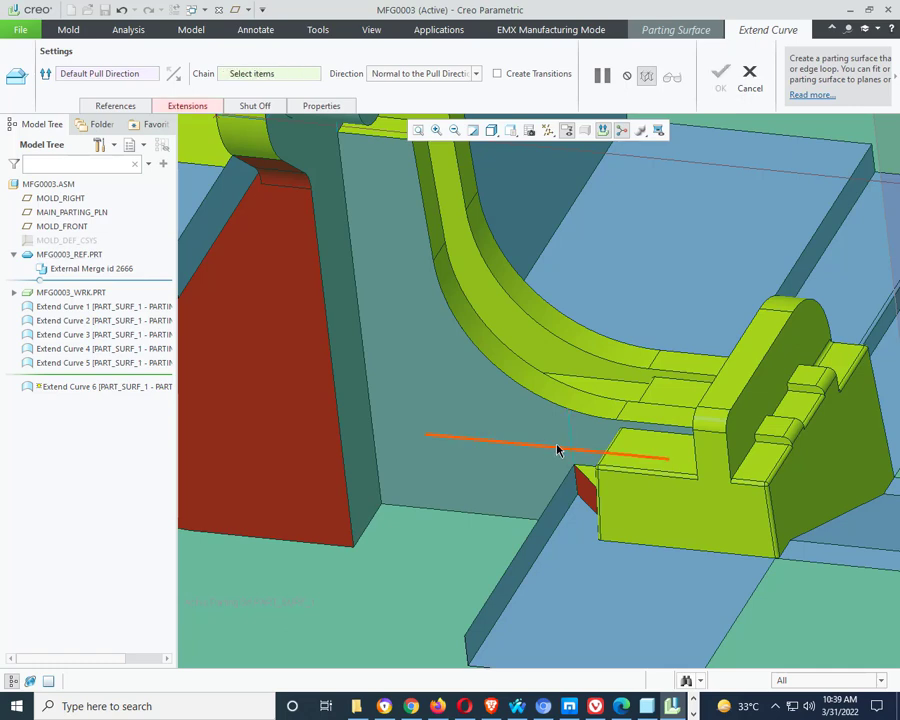
scroll(559, 447, "up", 2)
left_click(749, 75)
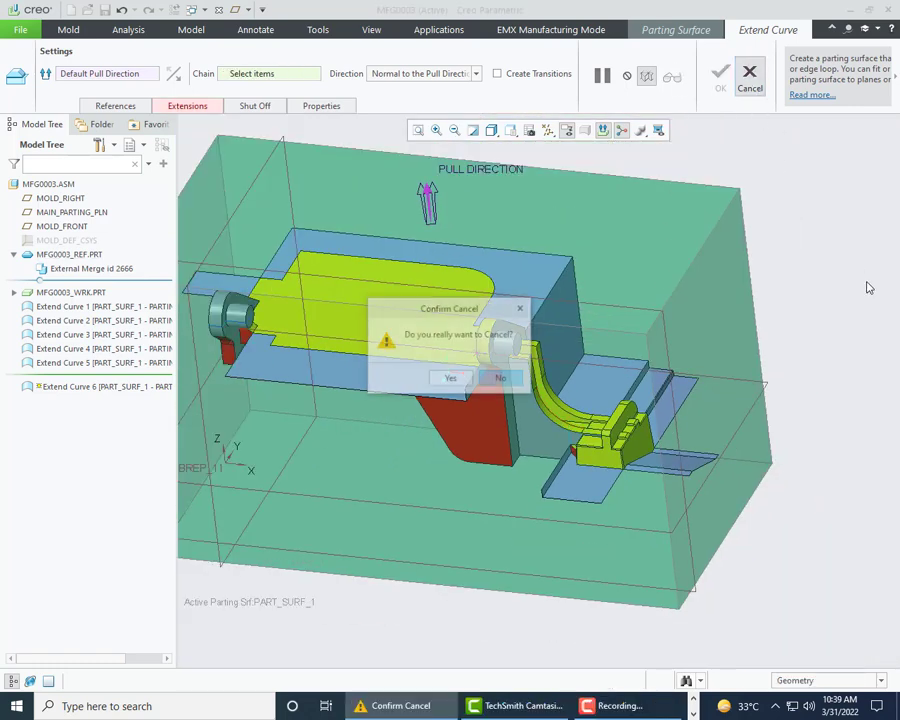
left_click(450, 376)
scroll(711, 343, "up", 1)
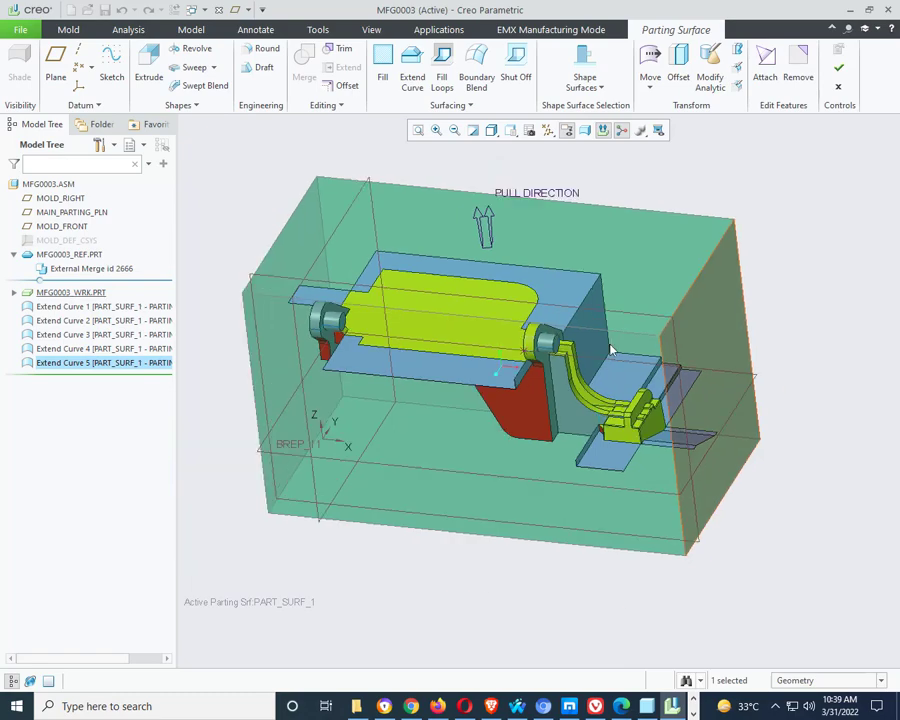
- Create an Extend Curve from the straight curve across the outer face of the hinge lug farthest from the hook, and accept it
left_click(14, 255)
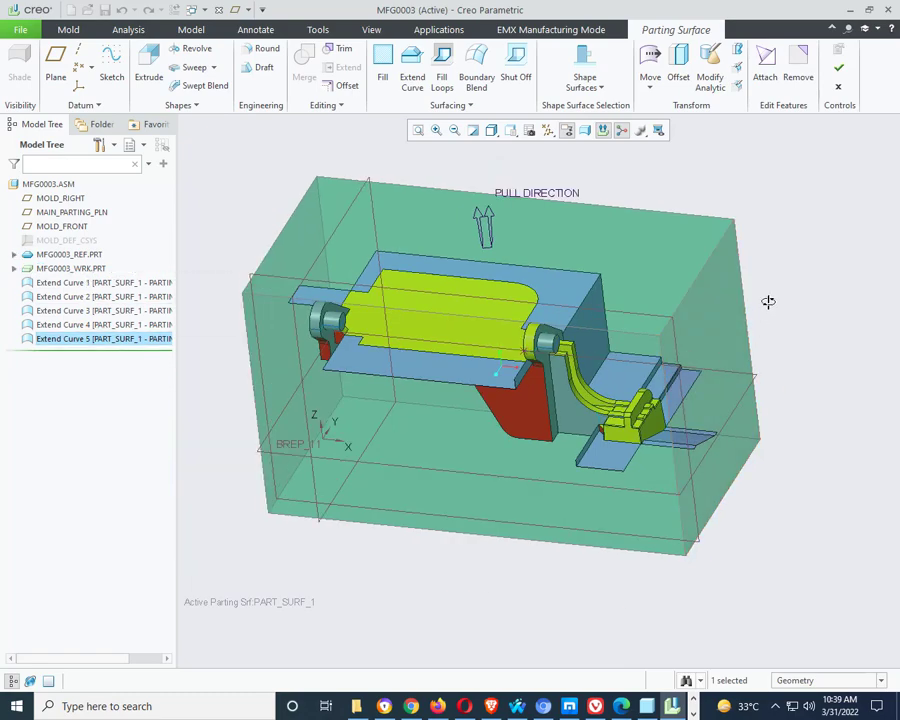
middle_click_drag(769, 301, 442, 422)
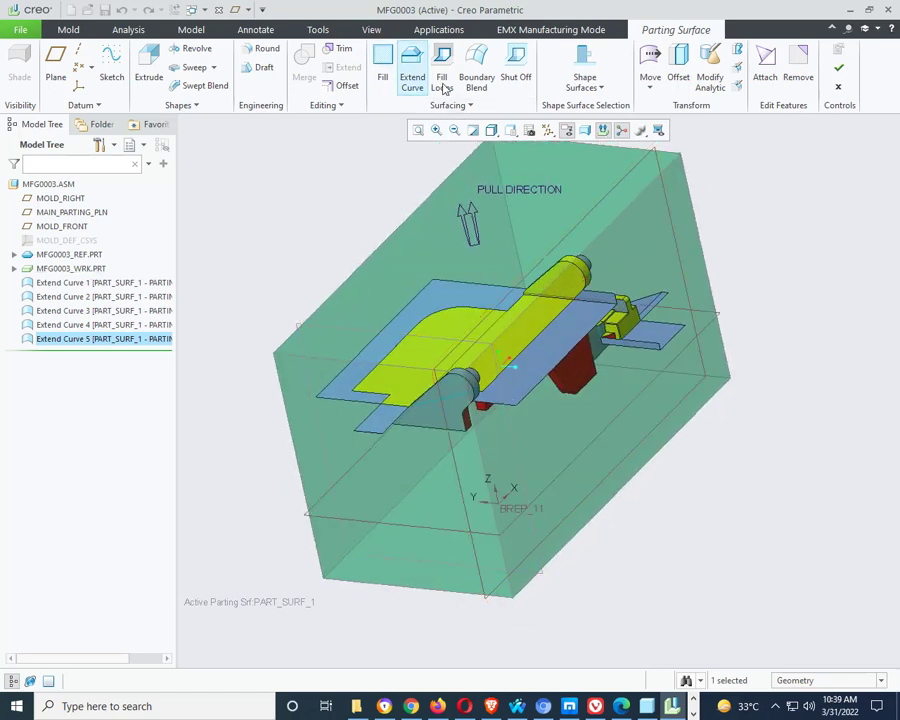
left_click(413, 86)
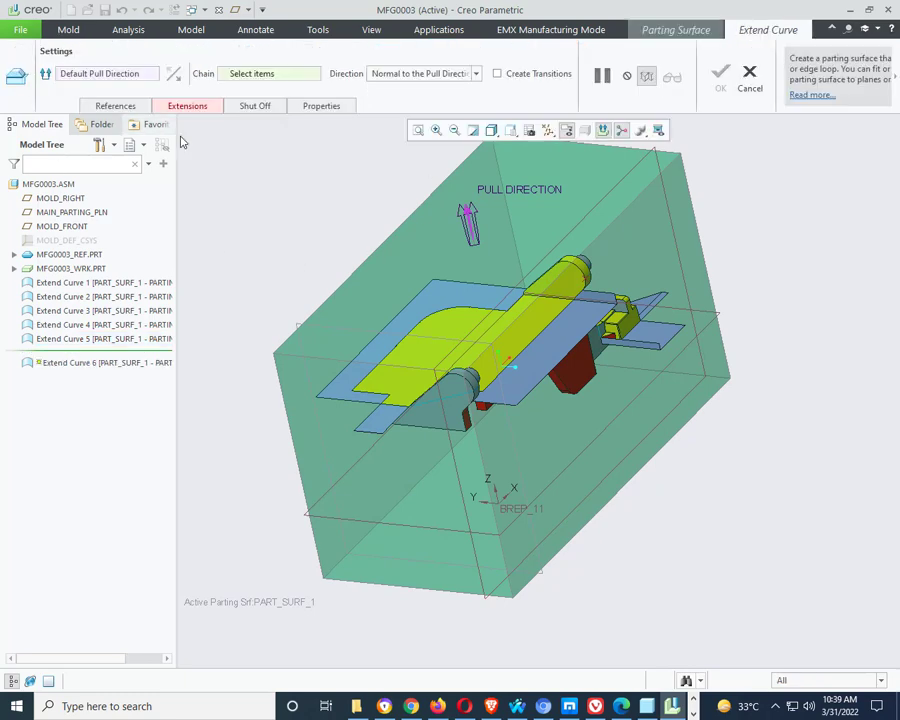
left_click(441, 402)
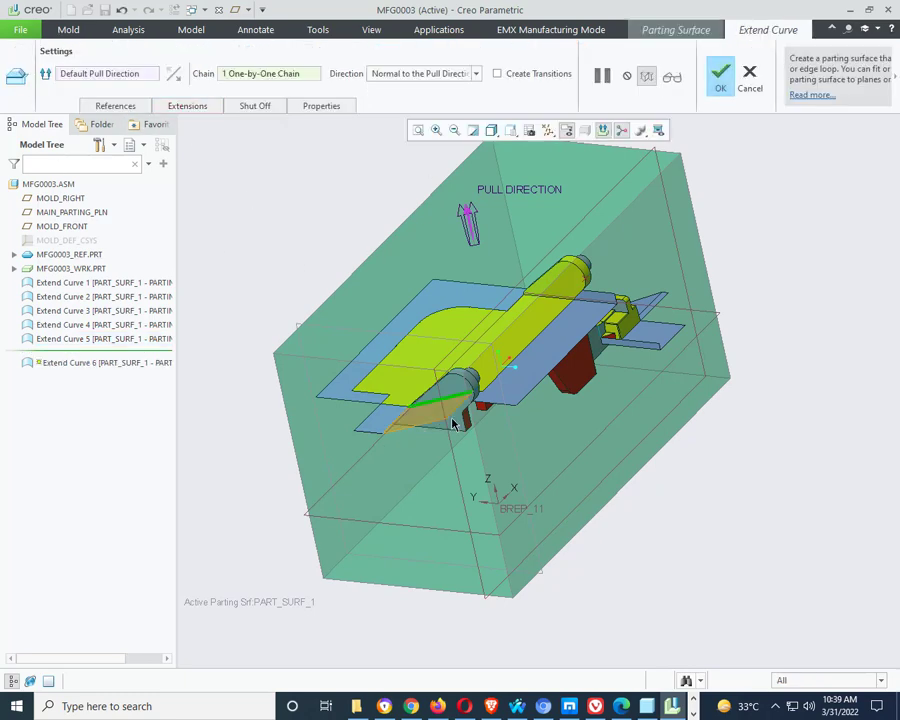
middle_click_drag(452, 424, 392, 466)
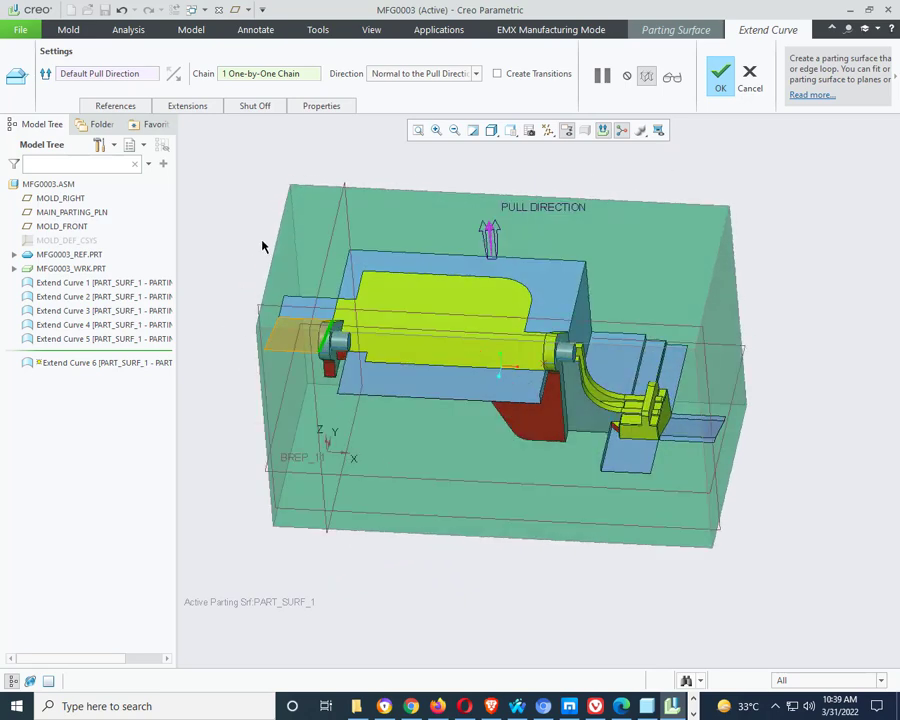
middle_click(280, 372)
- Create an Extend Curve from the short straight curve across the rounded edge of the hinge lug farthest from the hook, and accept it
scroll(360, 352, "down", 5)
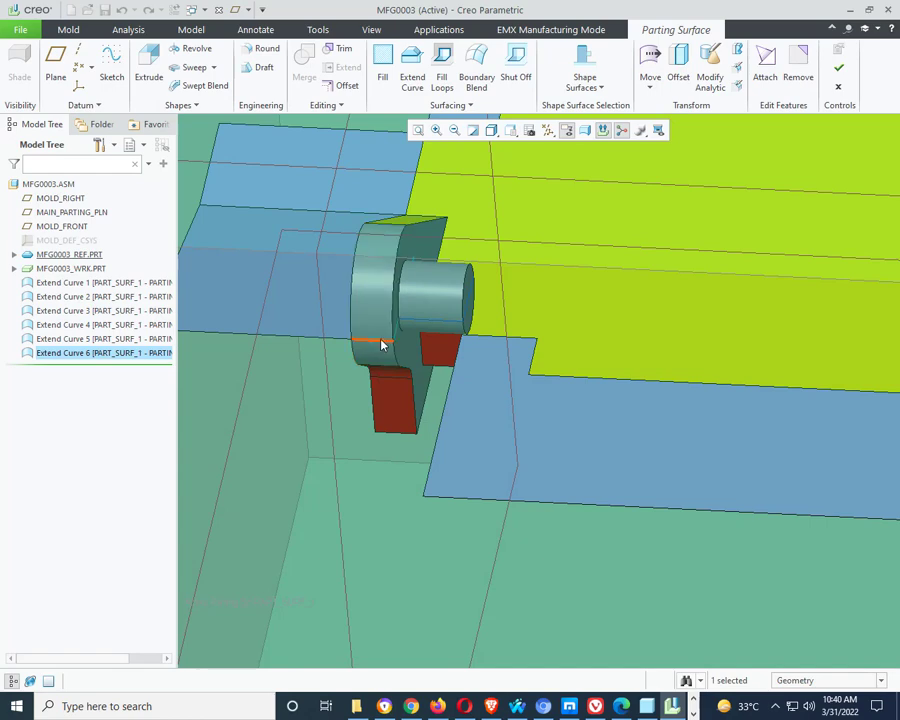
left_click(400, 360)
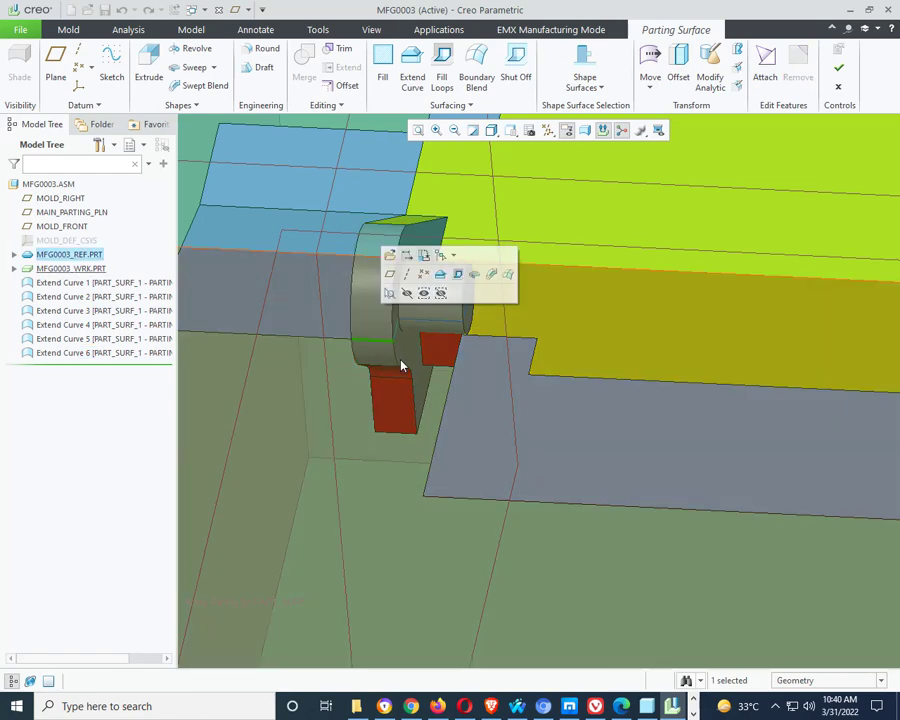
scroll(396, 391, "up", 3)
middle_click_drag(396, 391, 363, 319)
scroll(355, 305, "down", 3)
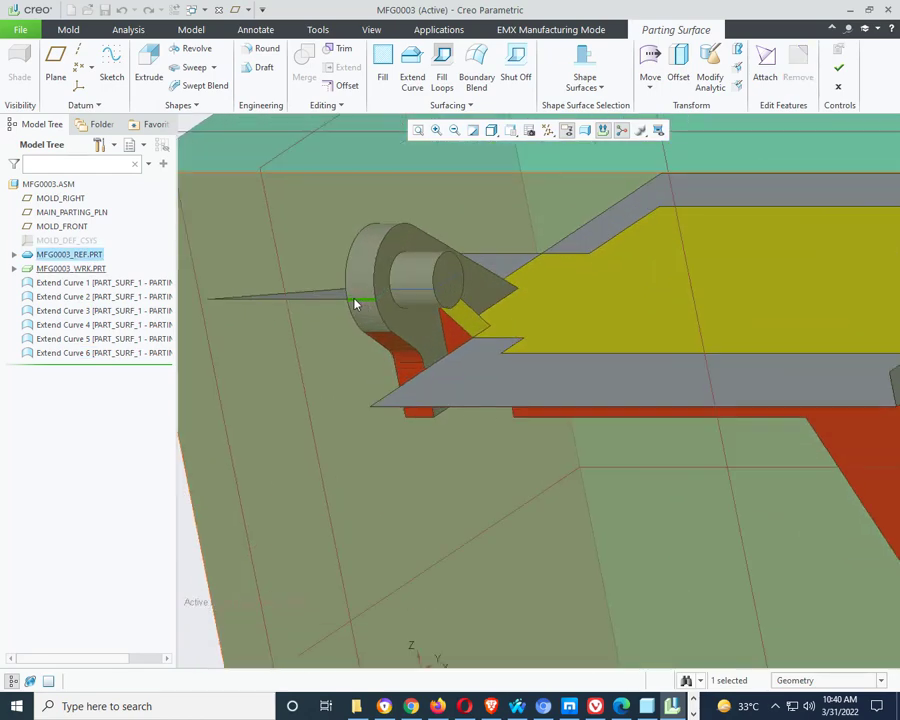
scroll(360, 307, "up", 4)
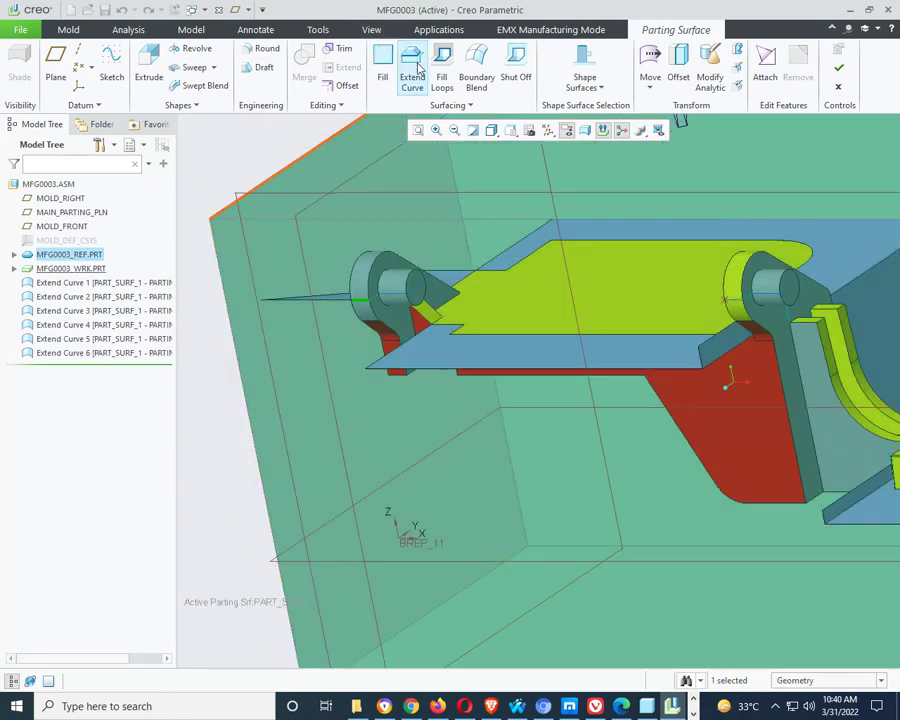
left_click(416, 63)
middle_click_drag(361, 320, 360, 361)
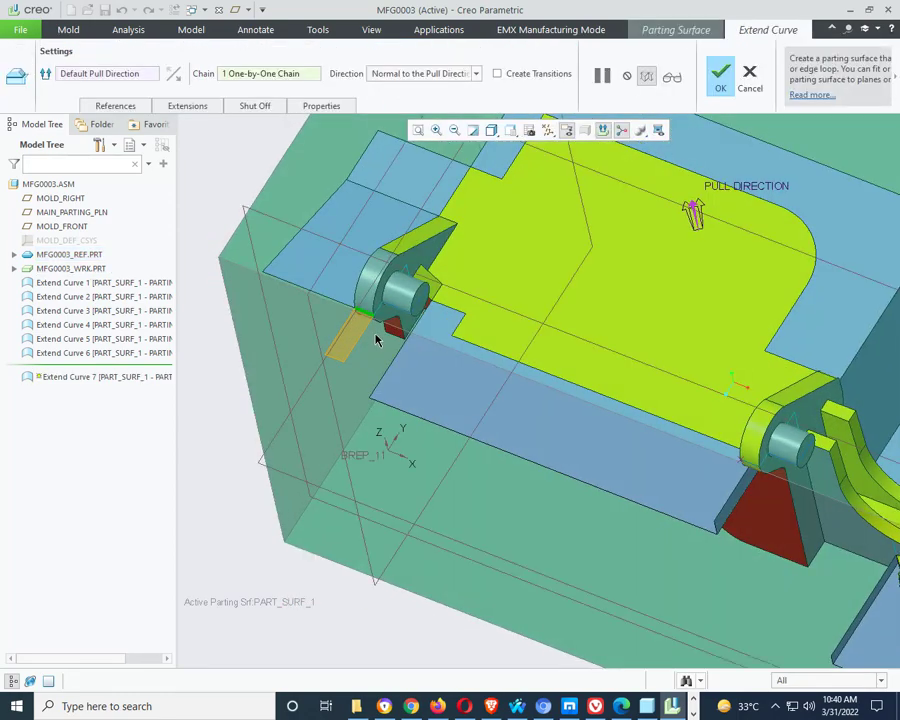
middle_click_drag(380, 313, 254, 299)
middle_click(396, 354)
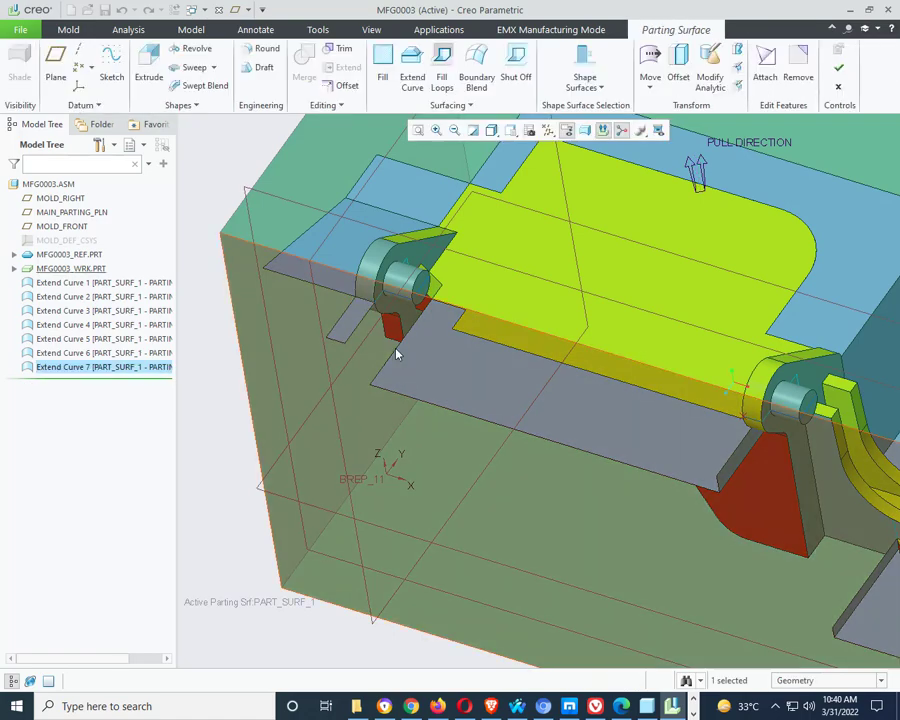
- Create an Extend Curve from the two connected curves along that lug's side and pin, in a User Defined Direction referencing the workpiece's front face
middle_click_drag(396, 354, 454, 321)
scroll(454, 321, "up", 5)
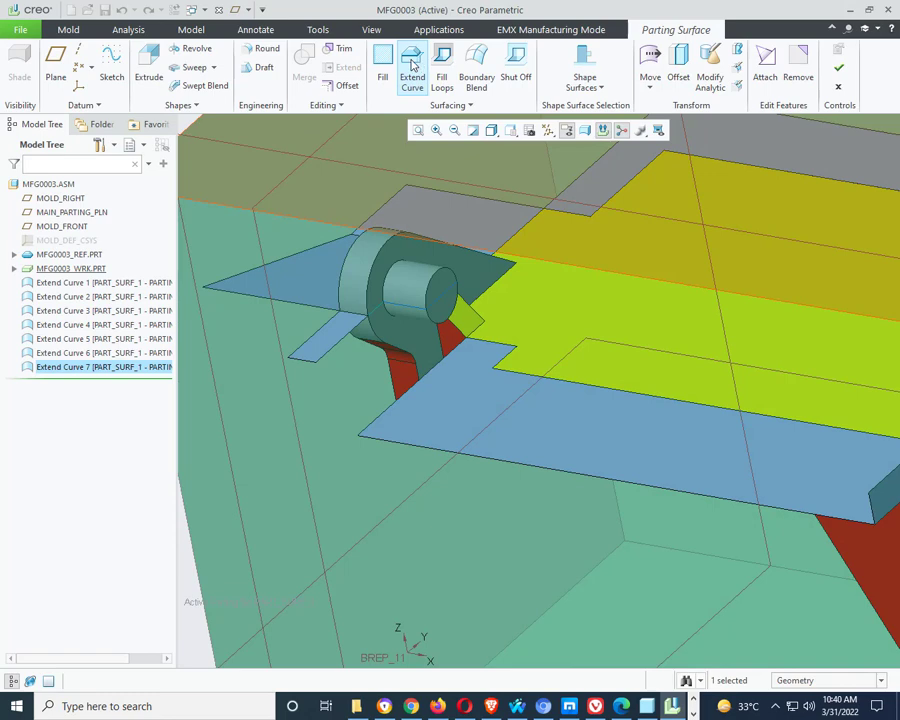
left_click(412, 70)
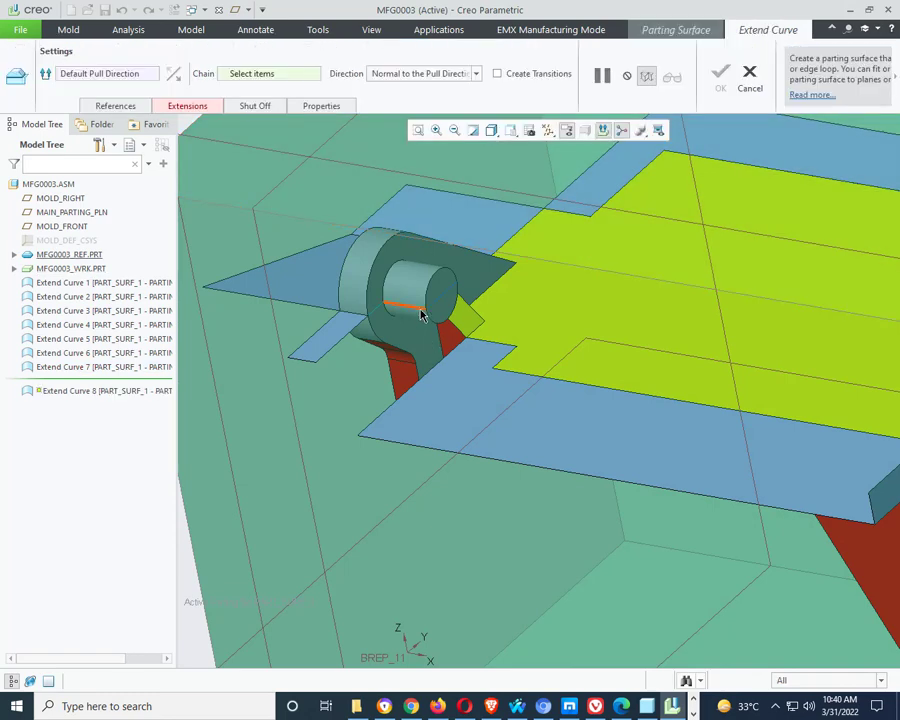
left_click(421, 314)
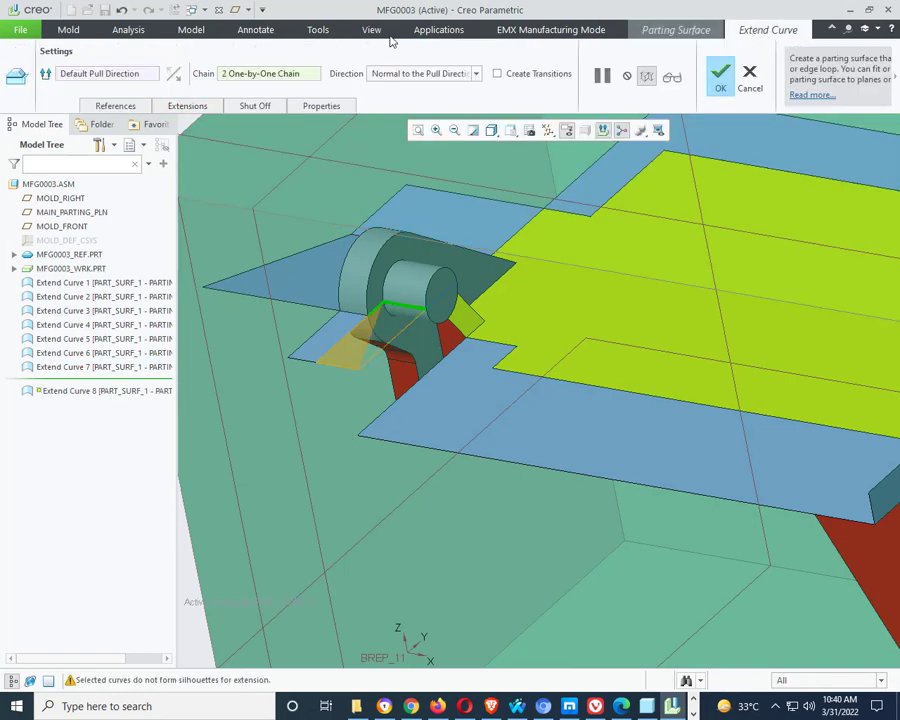
left_click(404, 74)
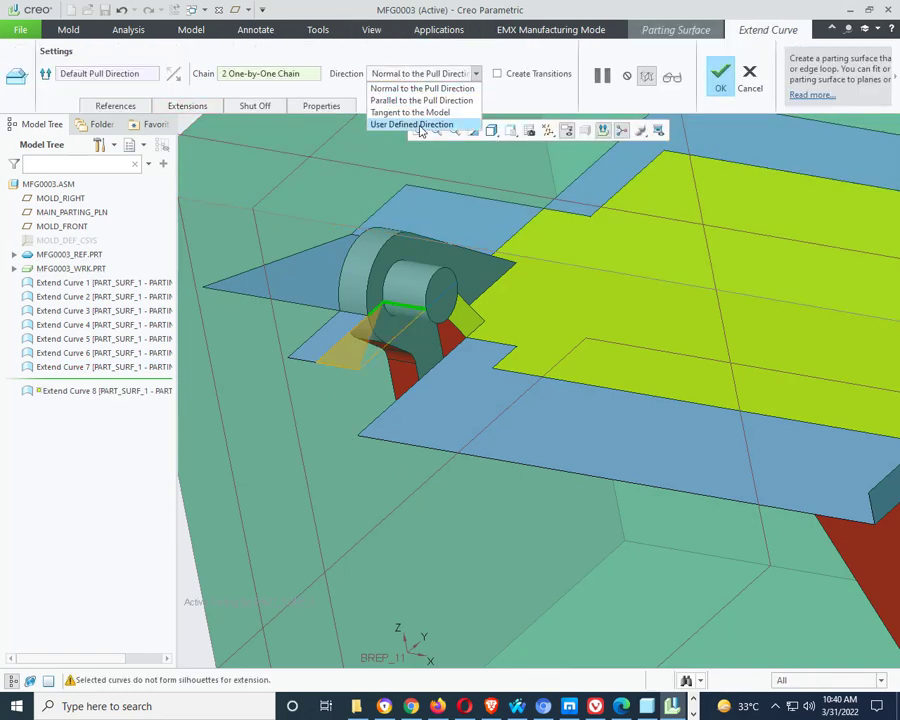
left_click(412, 124)
left_click(312, 455)
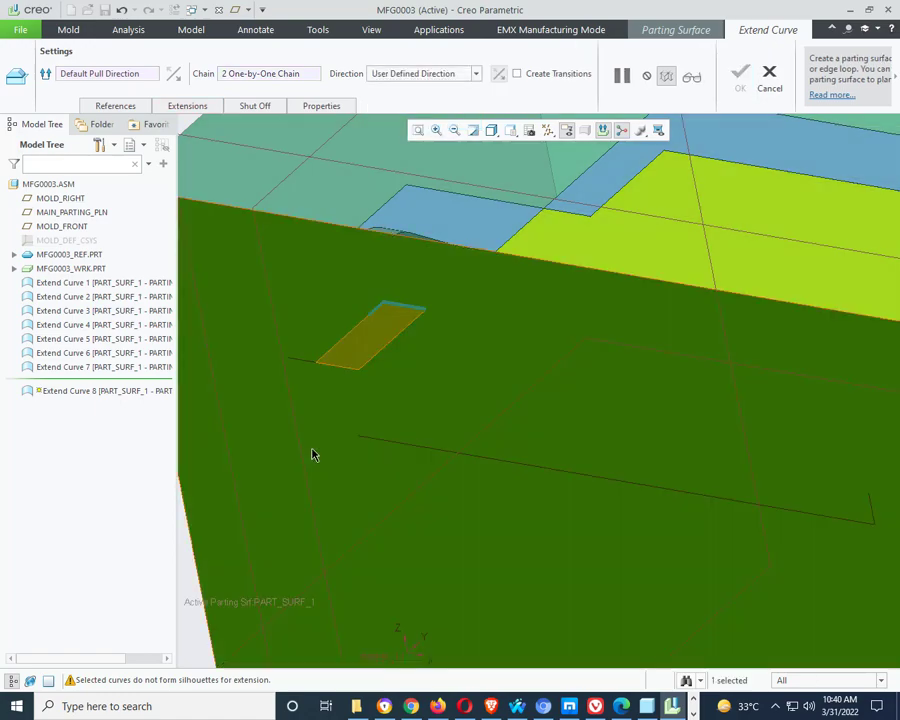
middle_click(388, 425)
- Start an Extend Curve chaining the three connected curves across the lug and pin nearest the hook
middle_click_drag(346, 442, 430, 430)
scroll(617, 455, "down", 4)
middle_click_drag(615, 458, 596, 418)
left_click(412, 70)
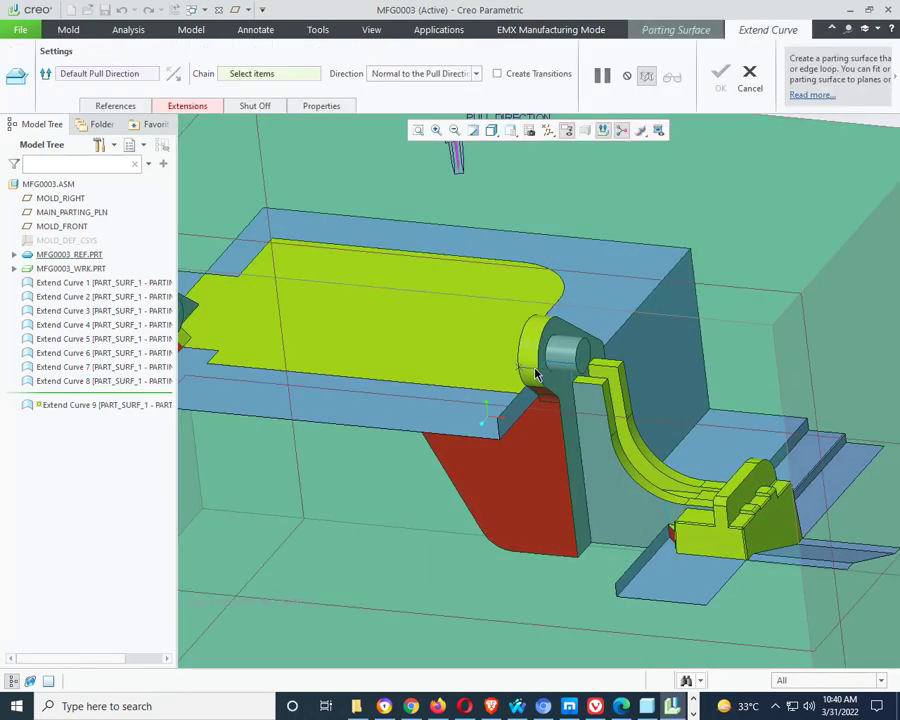
left_click(540, 370)
scroll(545, 372, "down", 3)
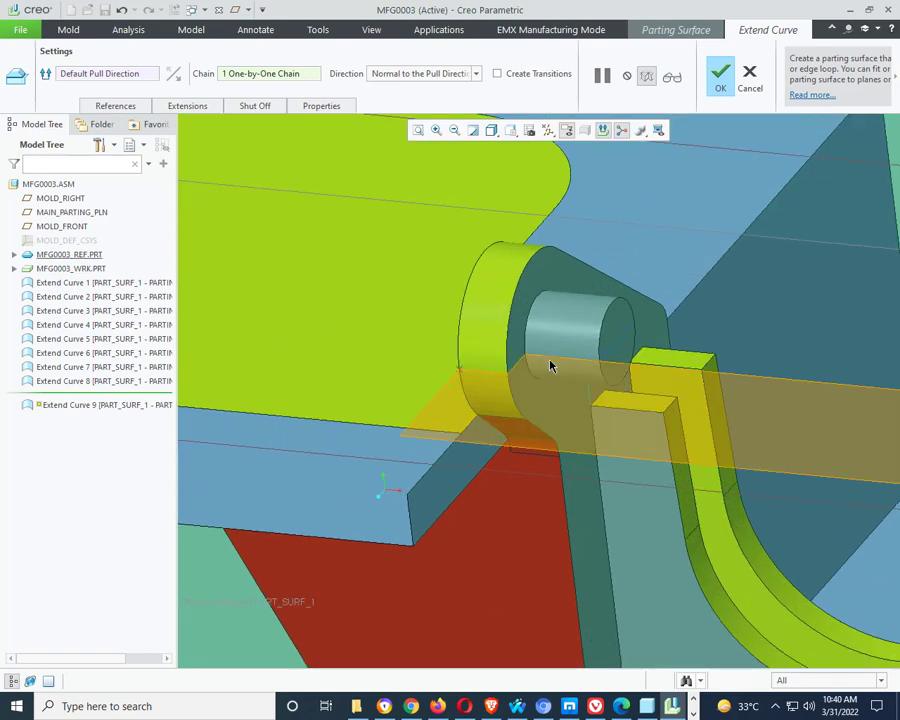
left_click(557, 365, "shift")
scroll(565, 375, "up", 5)
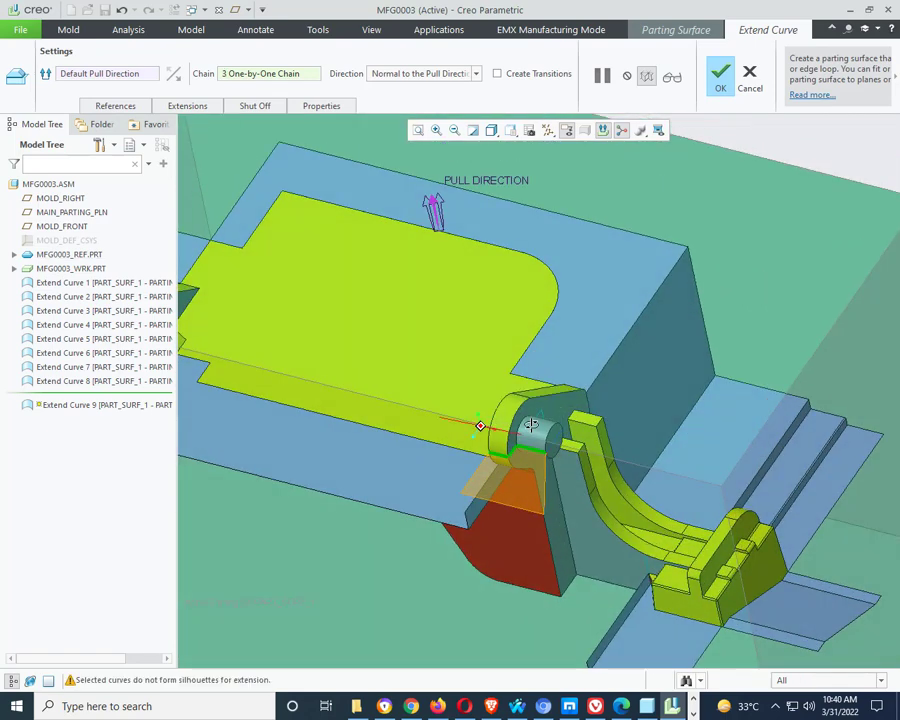
- Set this three-curve extension to User Defined Direction referencing the workpiece's front face, and accept it
left_click(385, 79)
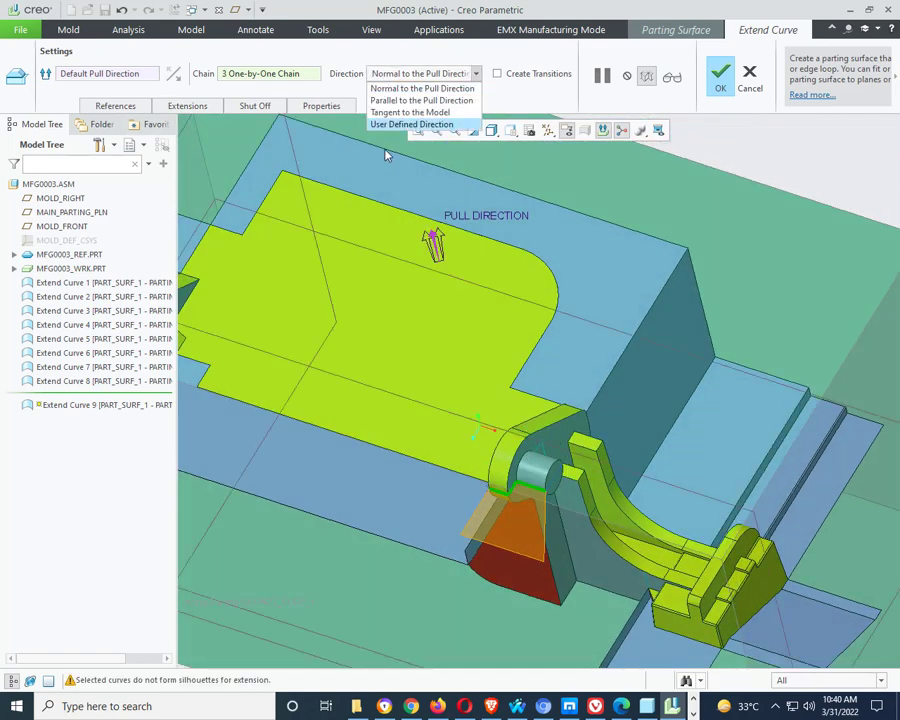
left_click(410, 124)
left_click(435, 502)
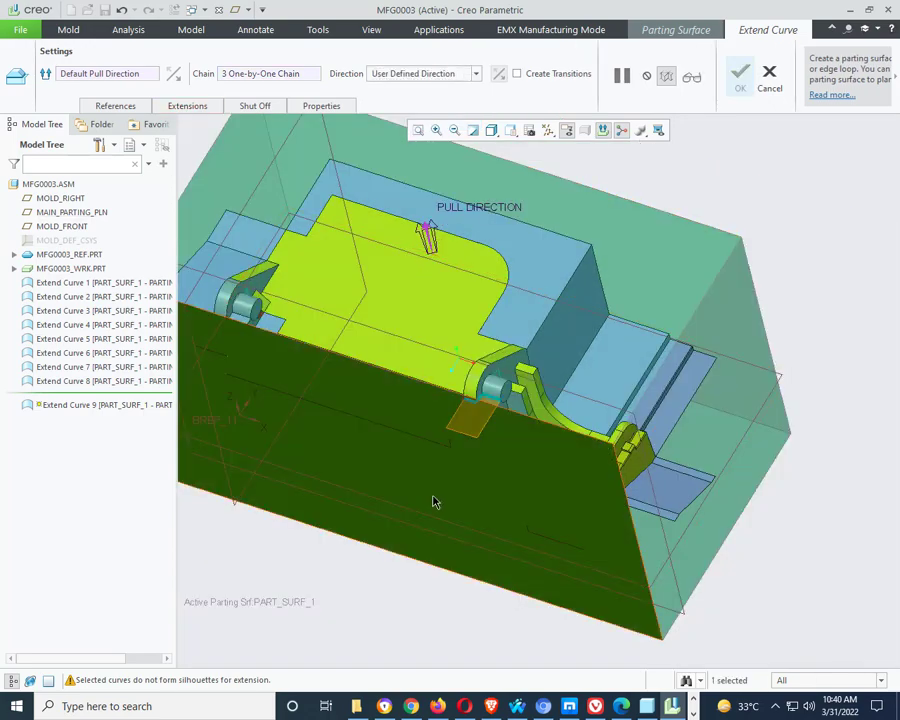
mouse_move(498, 470)
middle_mouse_down()
mouse_move(468, 506)
mouse_move(482, 440)
mouse_move(466, 420)
mouse_move(505, 451)
middle_mouse_up()
left_click(749, 76)
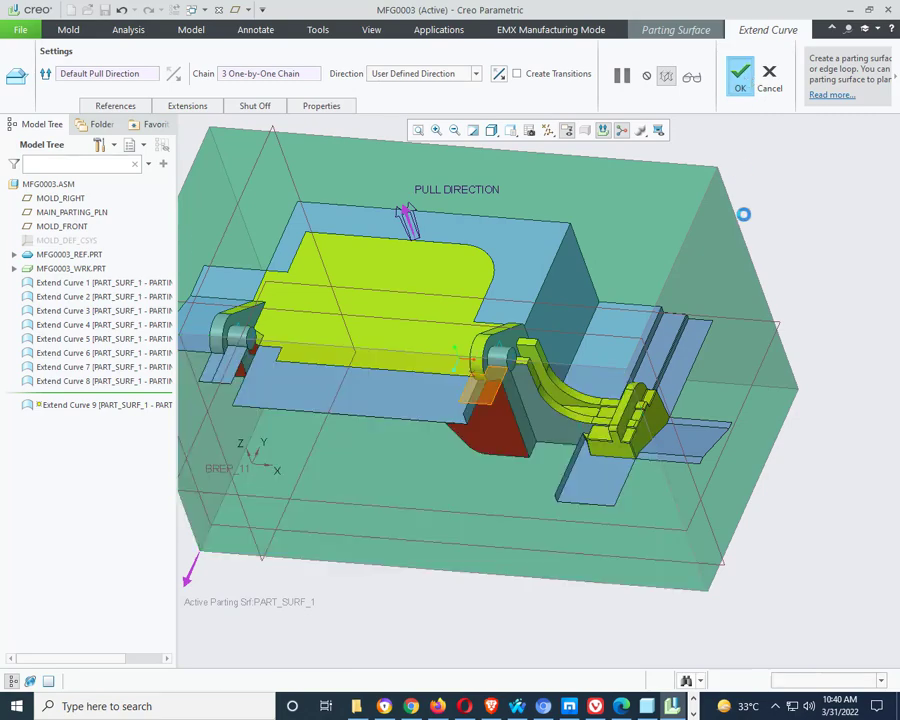
- Review the extended surfaces around the hook and finish the PART_SURF_1 parting surface
middle_click_drag(833, 303, 717, 414)
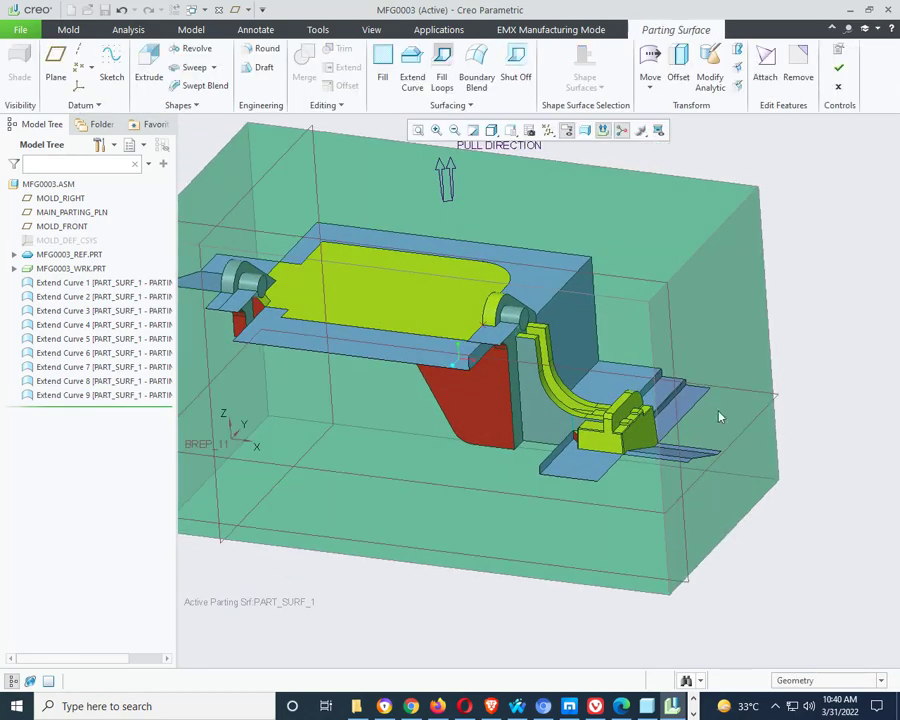
scroll(578, 427, "up", 5)
middle_click_drag(646, 368, 590, 80)
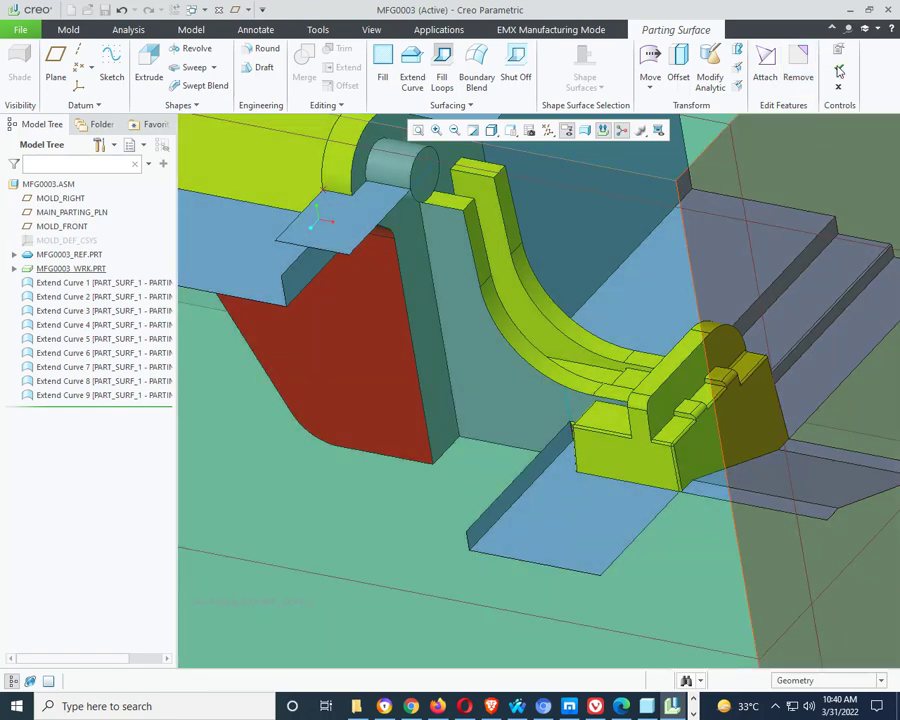
left_click(839, 70)
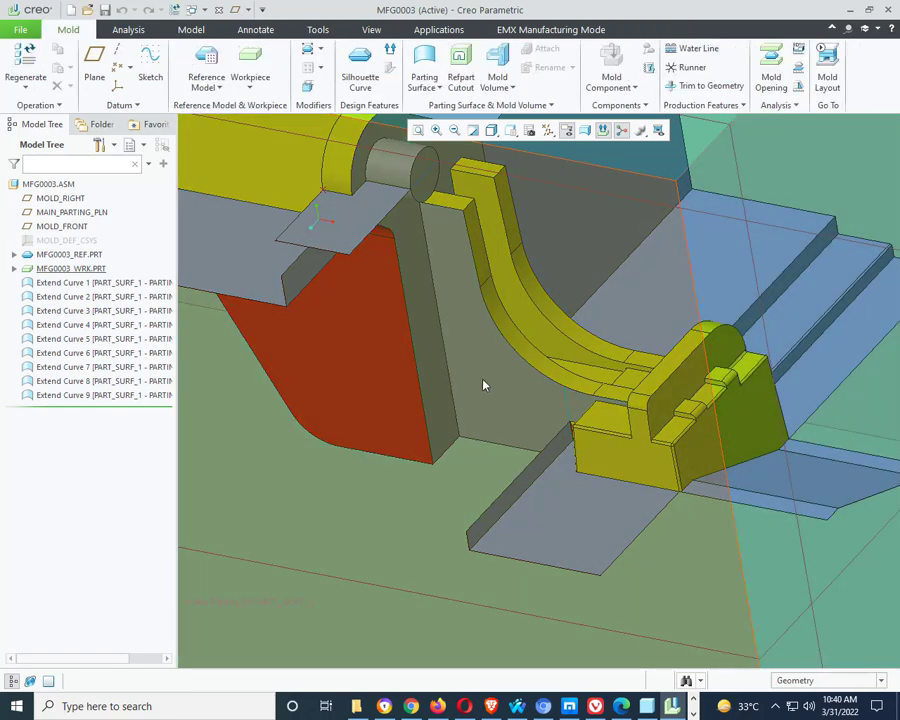
- Hide the workpiece MFG0003_WRK.PRT
scroll(483, 427, "down", 3)
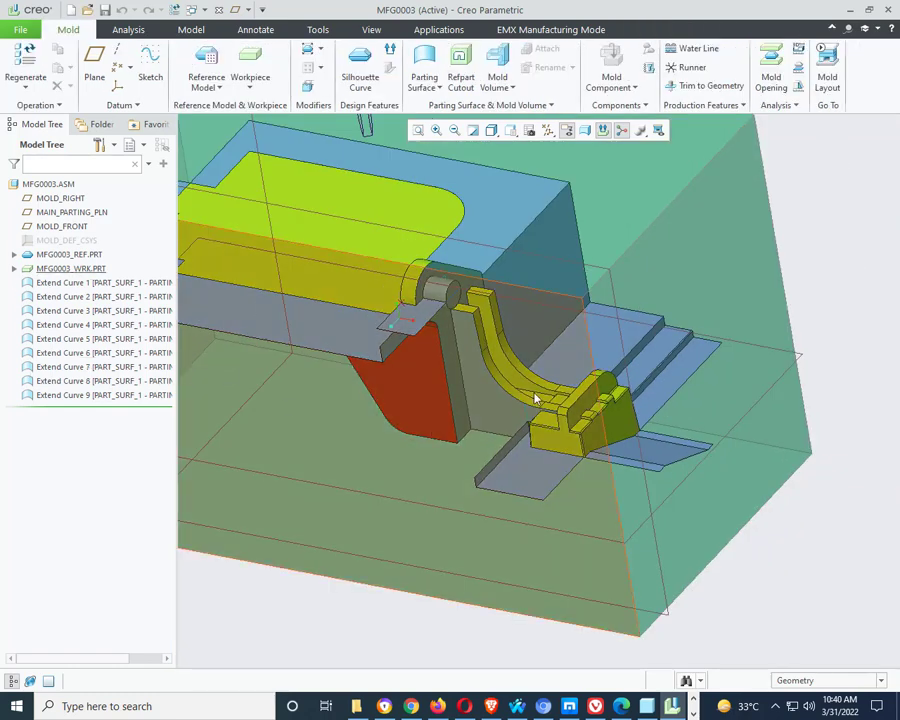
right_click(53, 271)
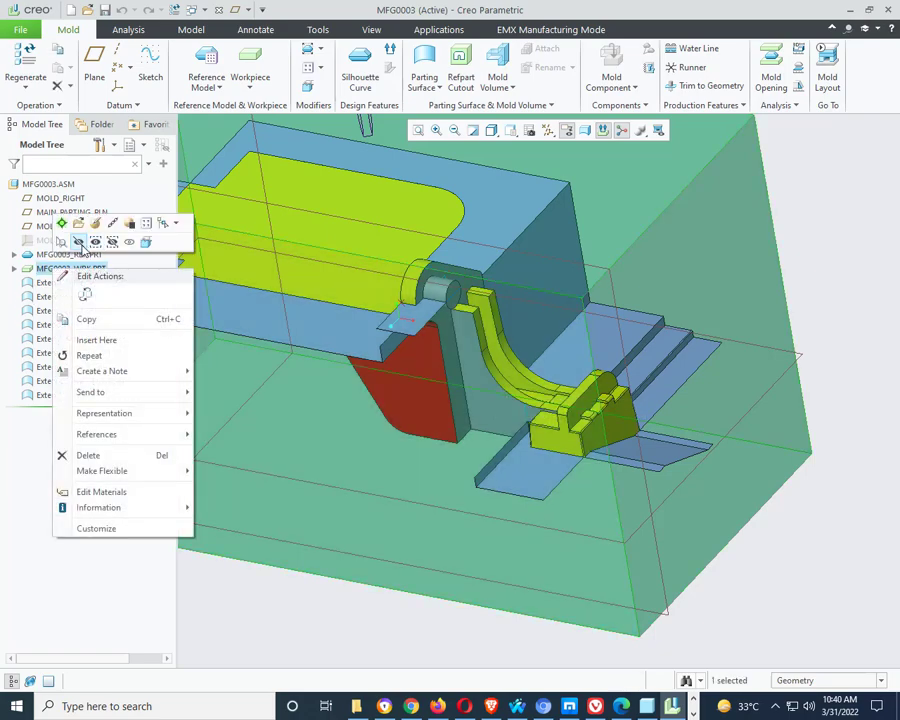
left_click(79, 242)
- Copy the outer curved edge of the hook arm and paste it as an Exact composite curve
scroll(506, 393, "up", 5)
left_click(517, 395)
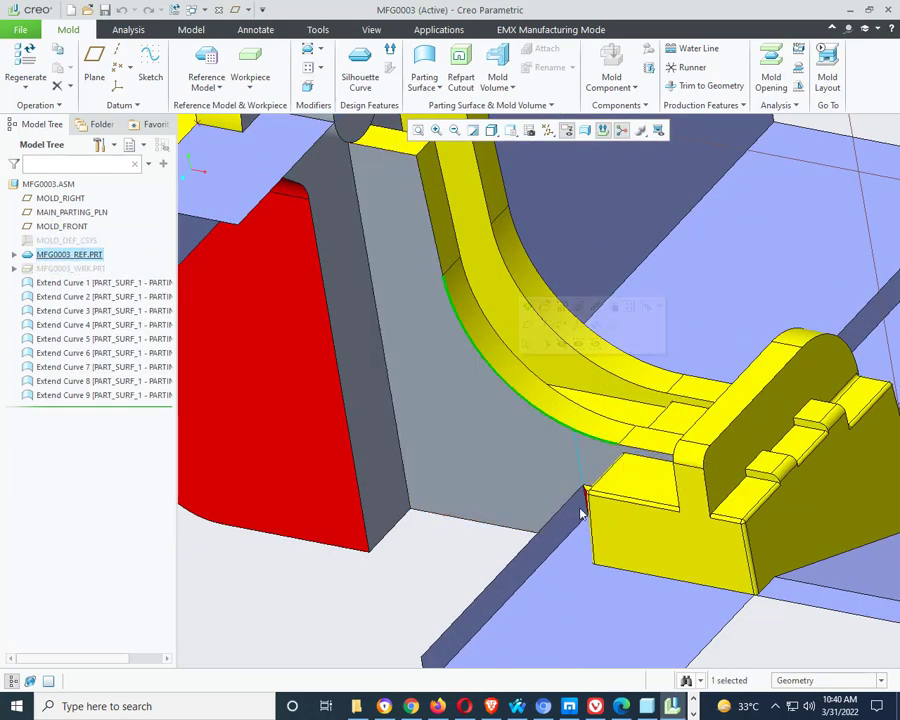
middle_click_drag(560, 542, 577, 510)
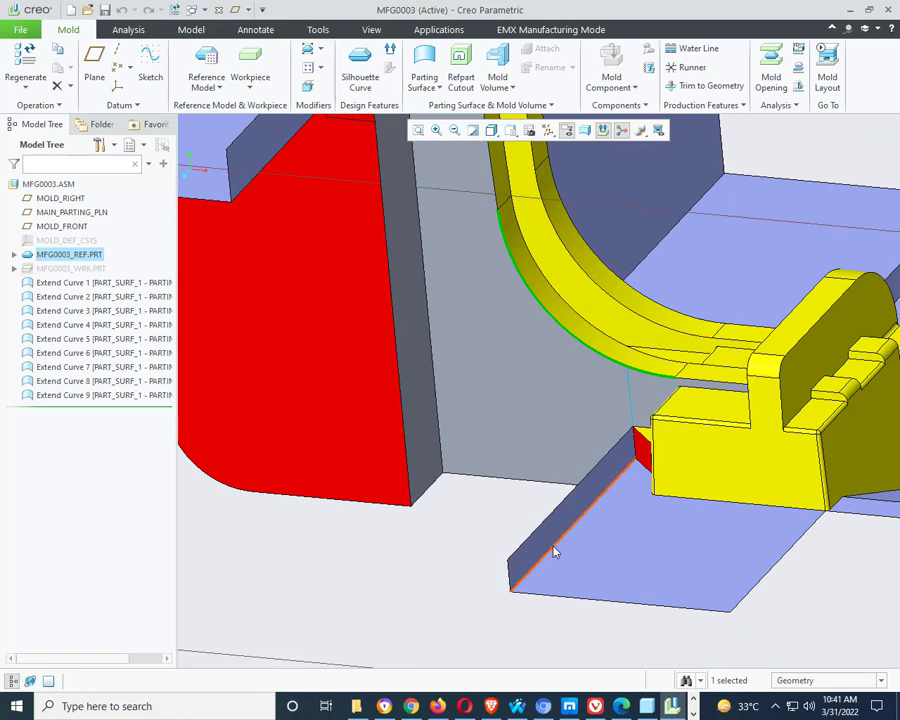
left_click(191, 29)
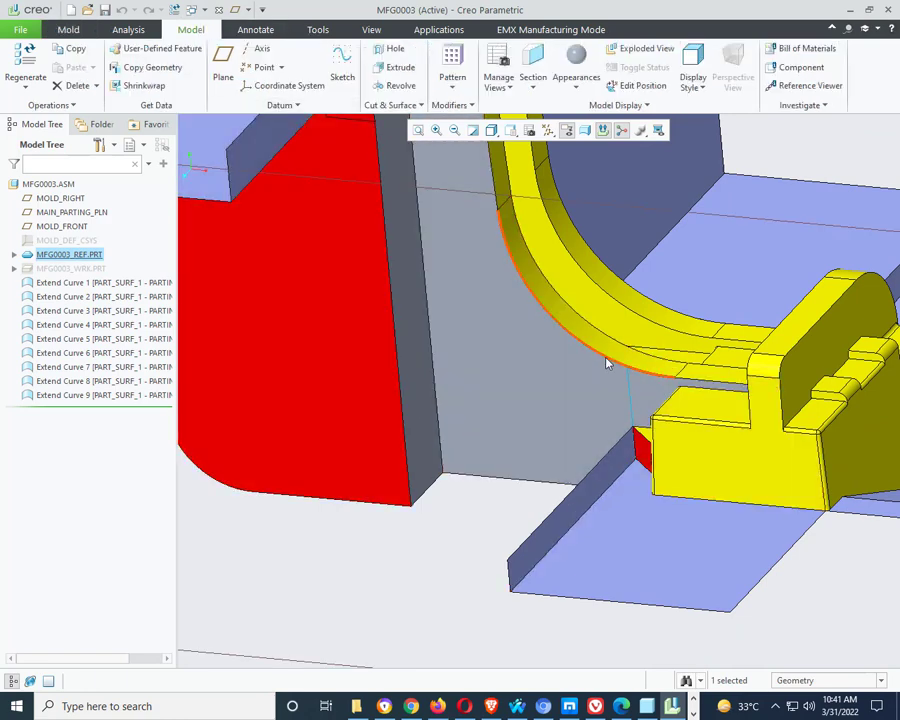
left_click(606, 366)
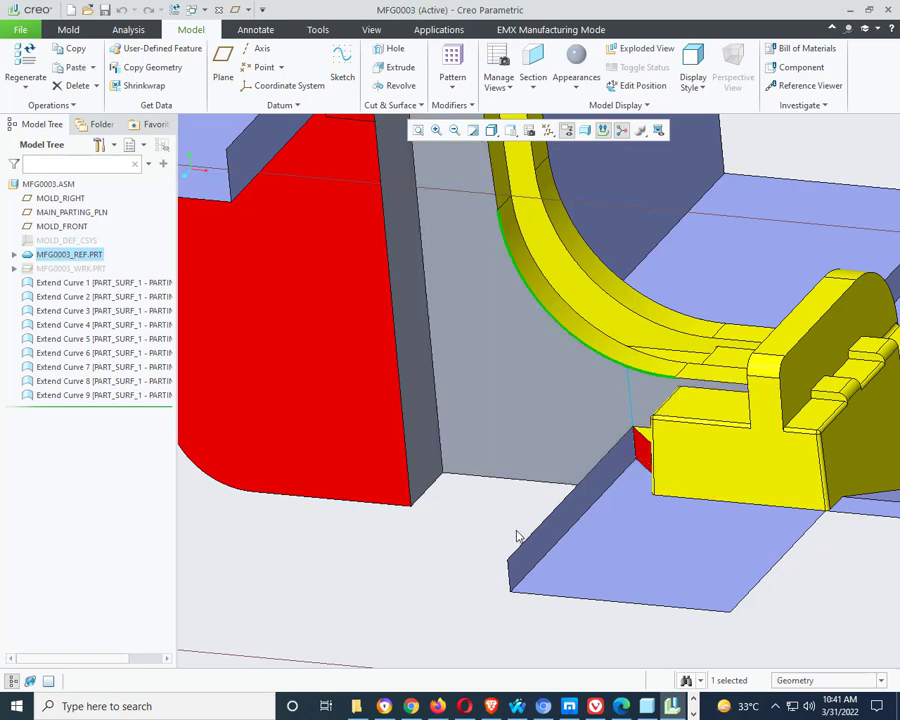
key("ctrl+v")
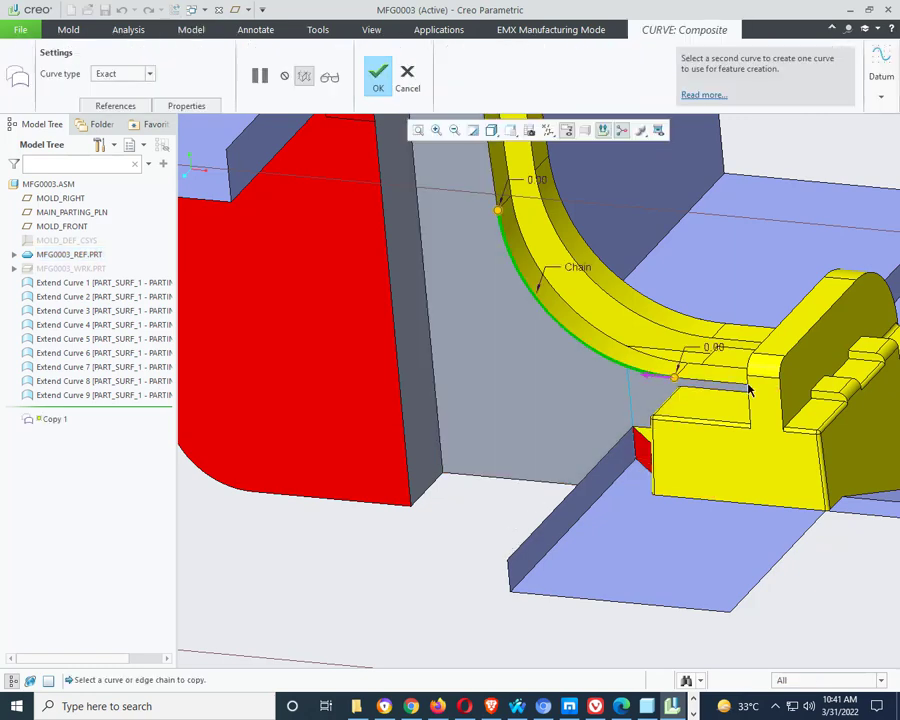
- Trim the copied curve's lower end at the vertical datum curve beside the hook block, and accept the curve
right_click(675, 381)
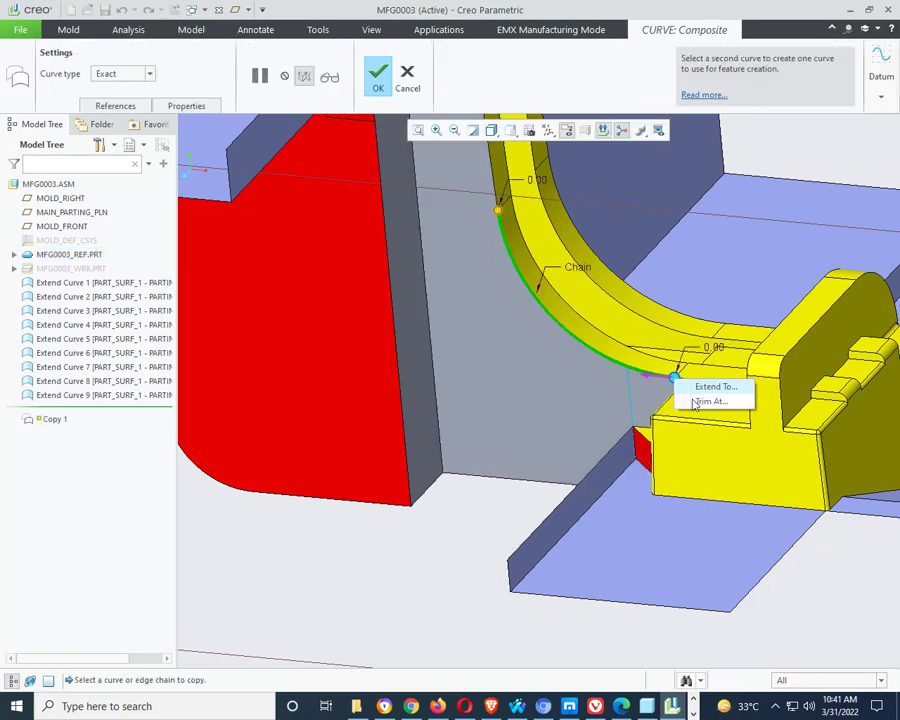
left_click(705, 402)
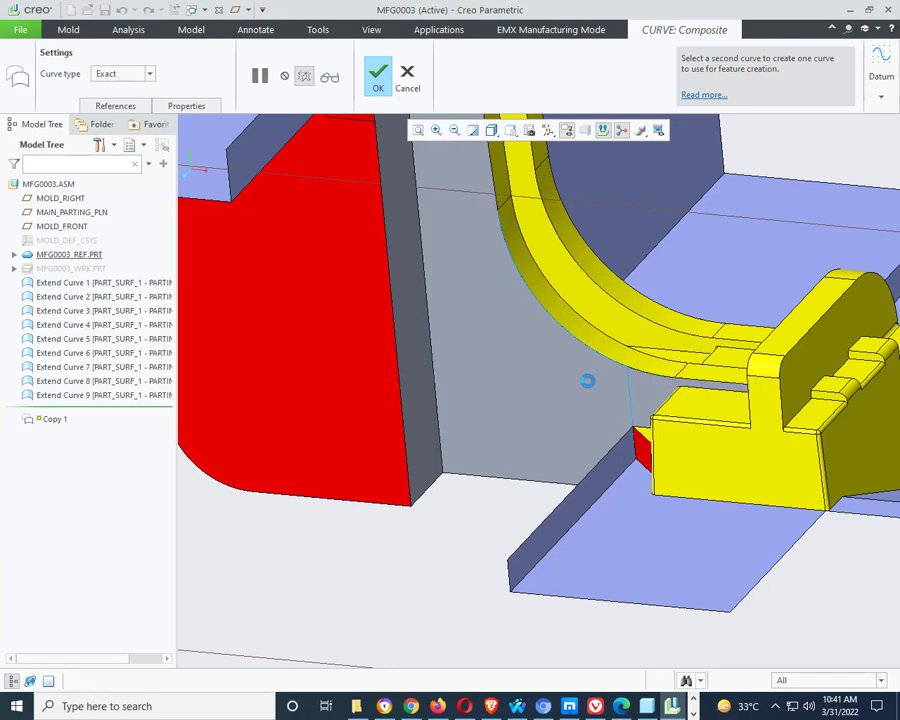
scroll(627, 368, "down", 3)
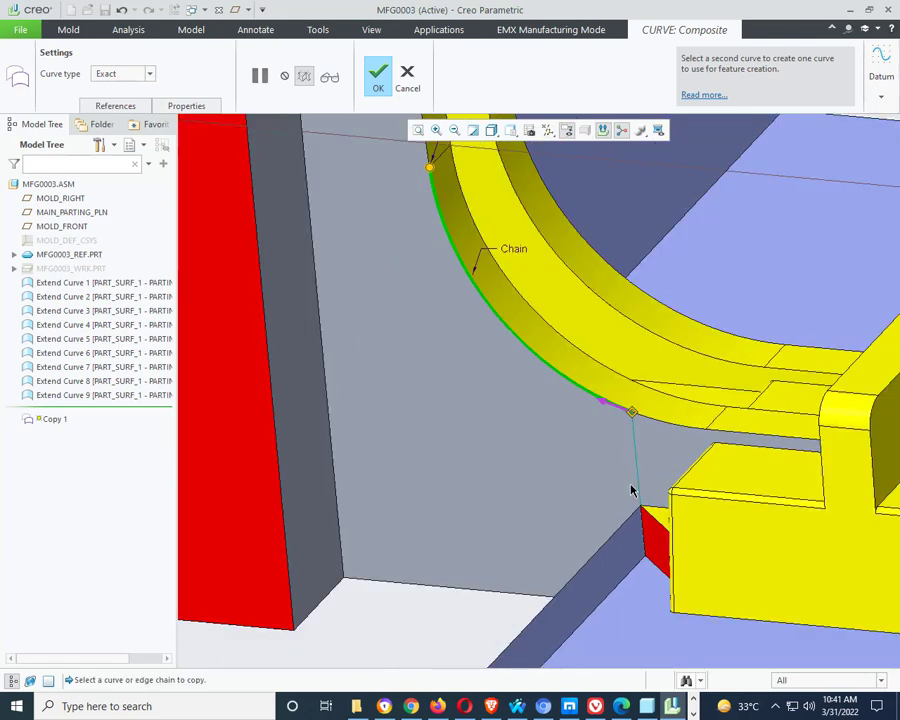
left_click(375, 72)
scroll(543, 395, "up", 3)
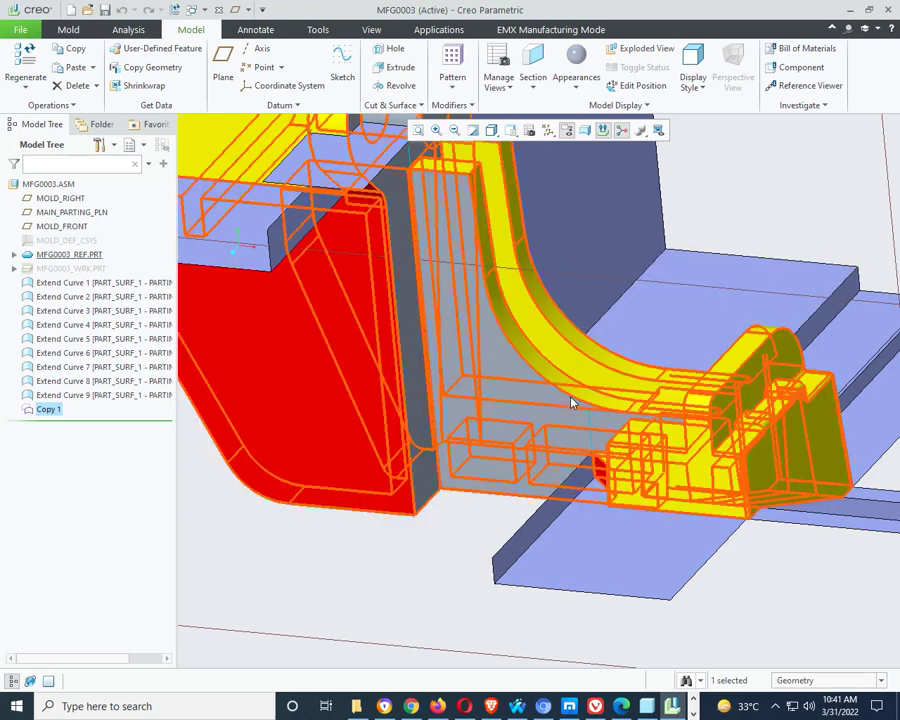
left_click(574, 404)
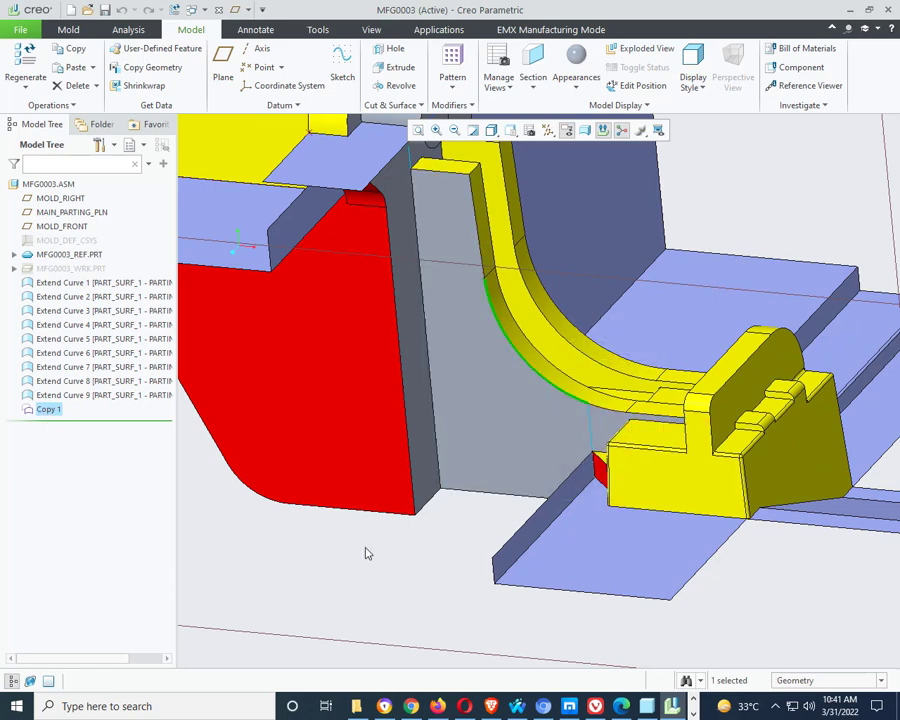
- Show the workpiece MFG0003_WRK.PRT again for the mold work
scroll(381, 559, "up", 3)
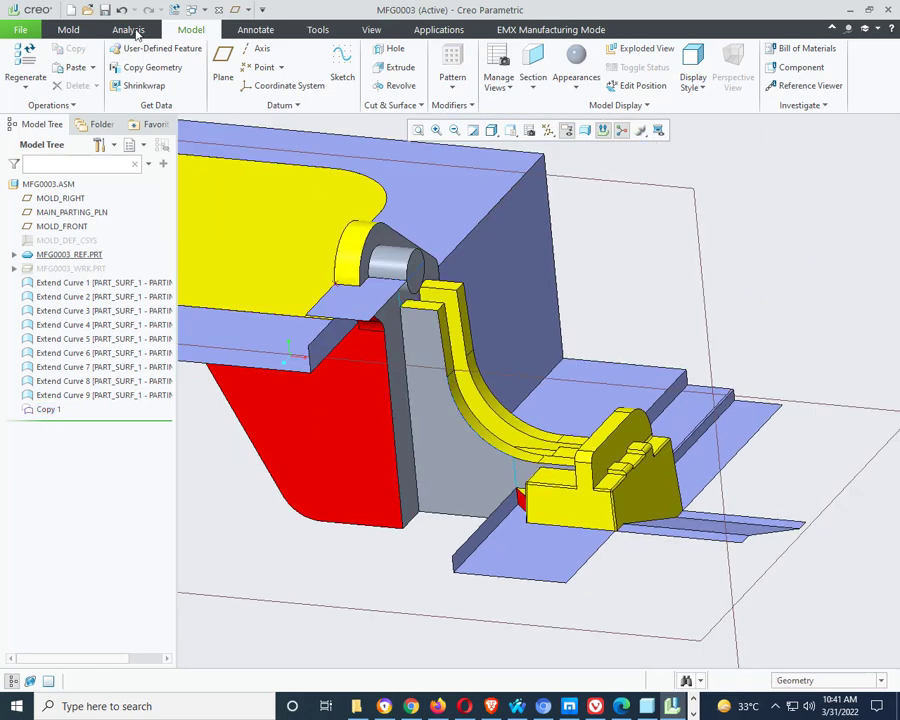
left_click(80, 29)
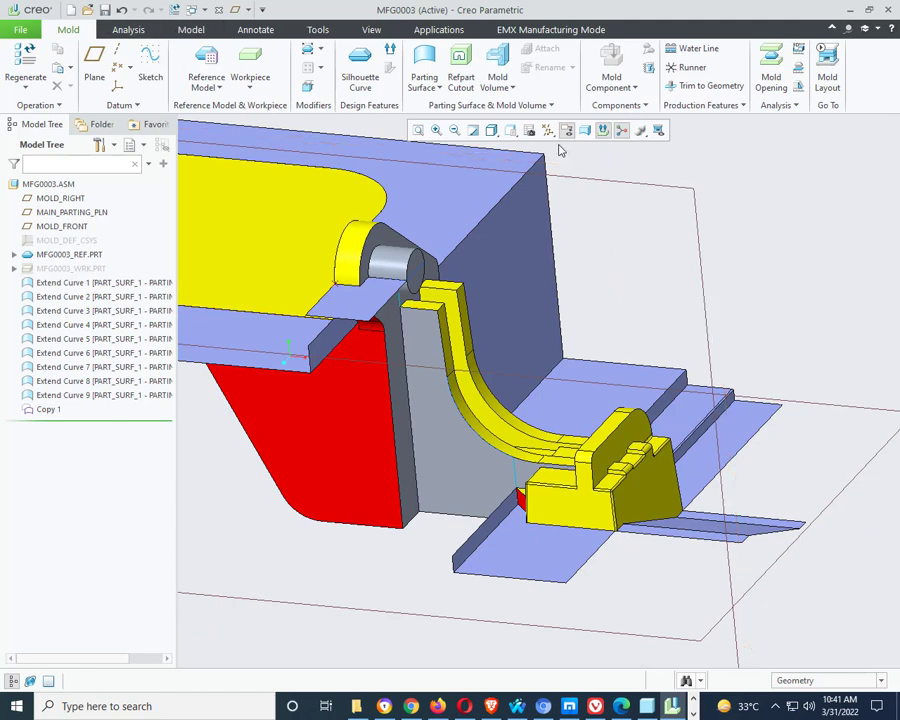
right_click(68, 268)
left_click(108, 241)
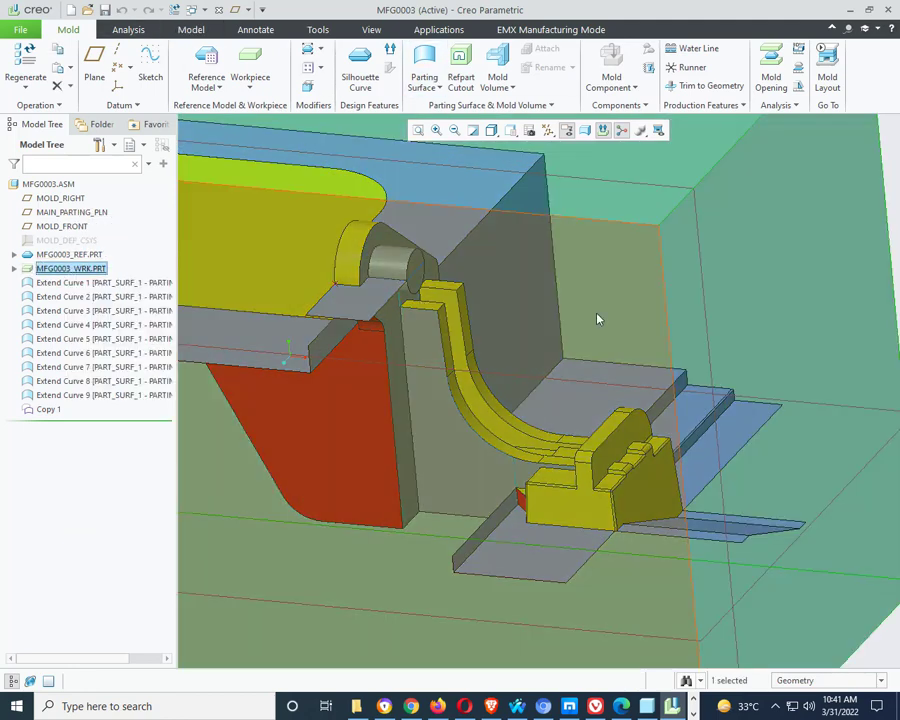
- Create a new parting surface by extending the vertical datum curve, the copied hook arm curve and the arm's straight edge normal to the pull direction
left_click(425, 57)
scroll(448, 476, "down", 2)
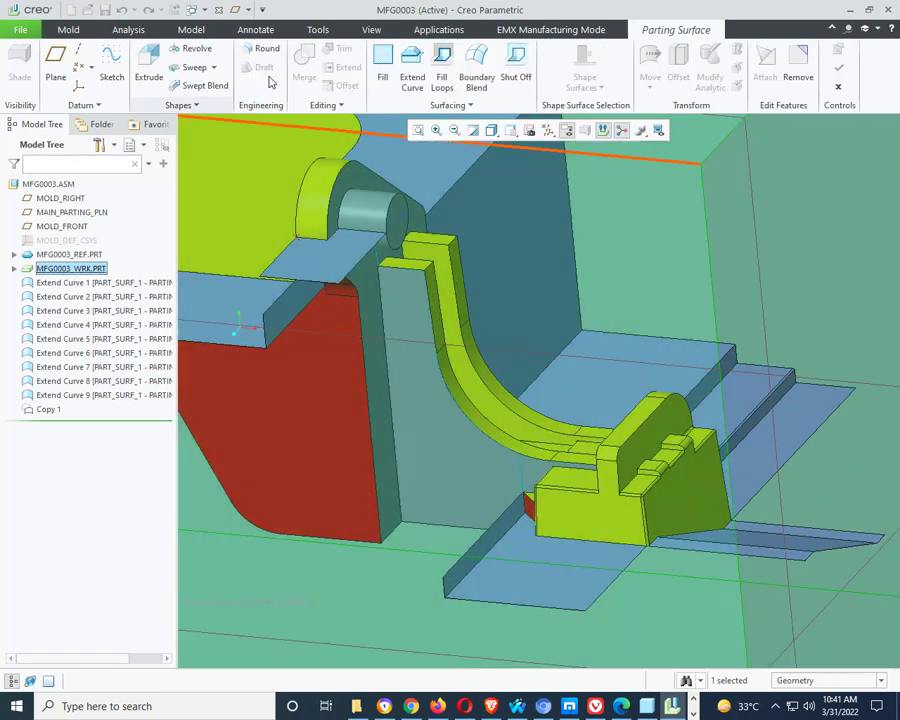
left_click(412, 76)
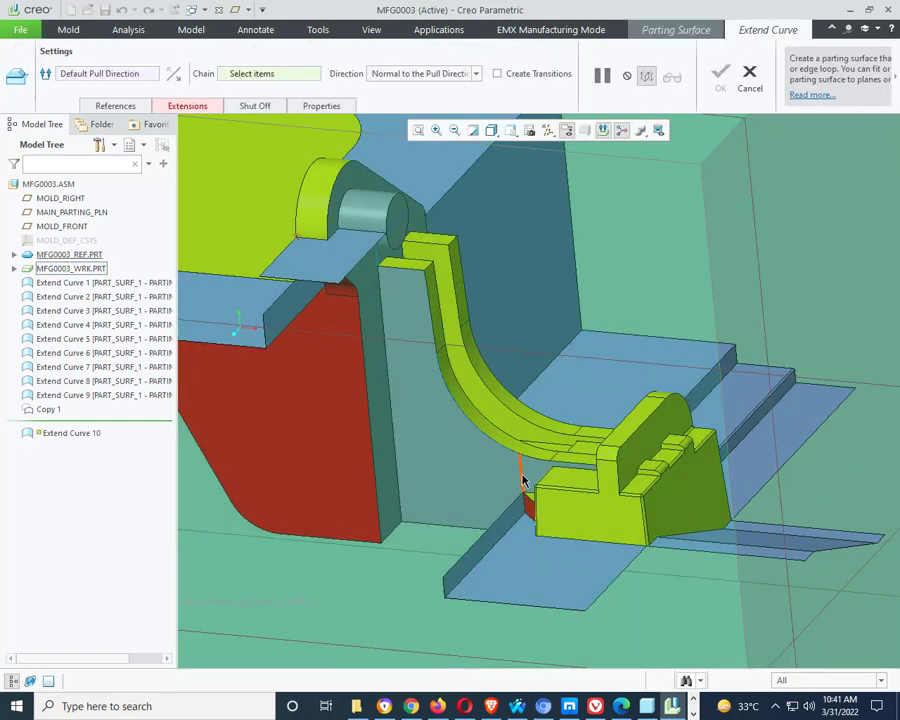
scroll(512, 487, "down", 1)
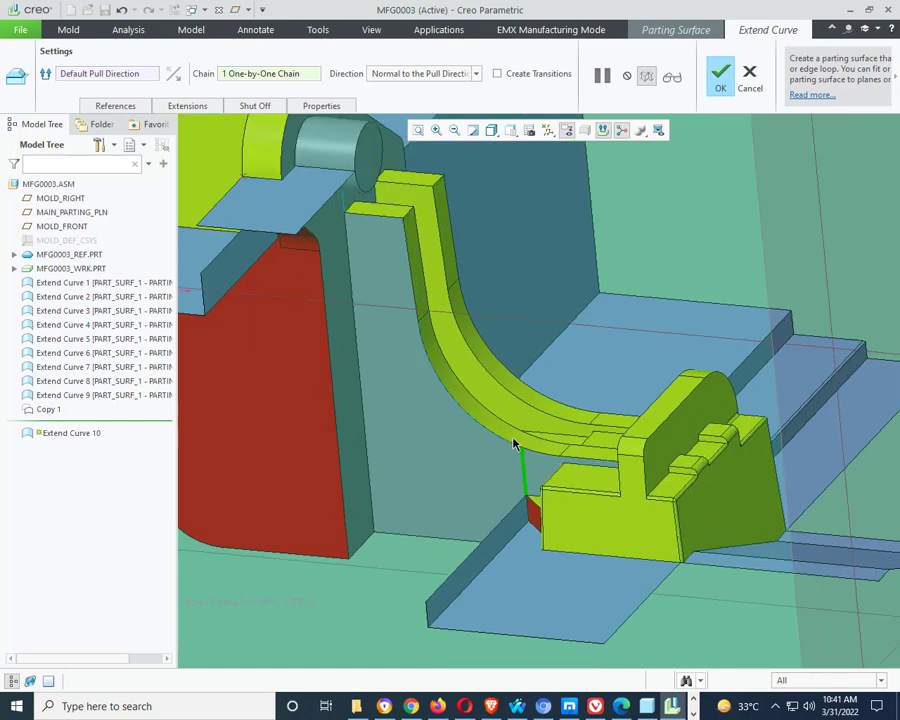
left_click(511, 449)
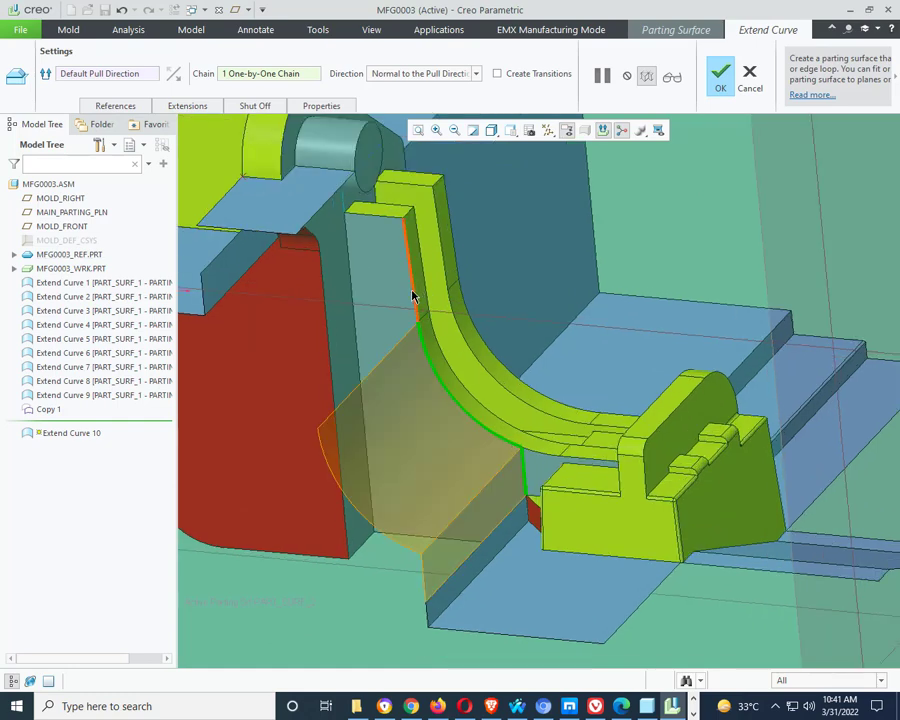
scroll(428, 295, "up", 3)
middle_click_drag(470, 343, 493, 376)
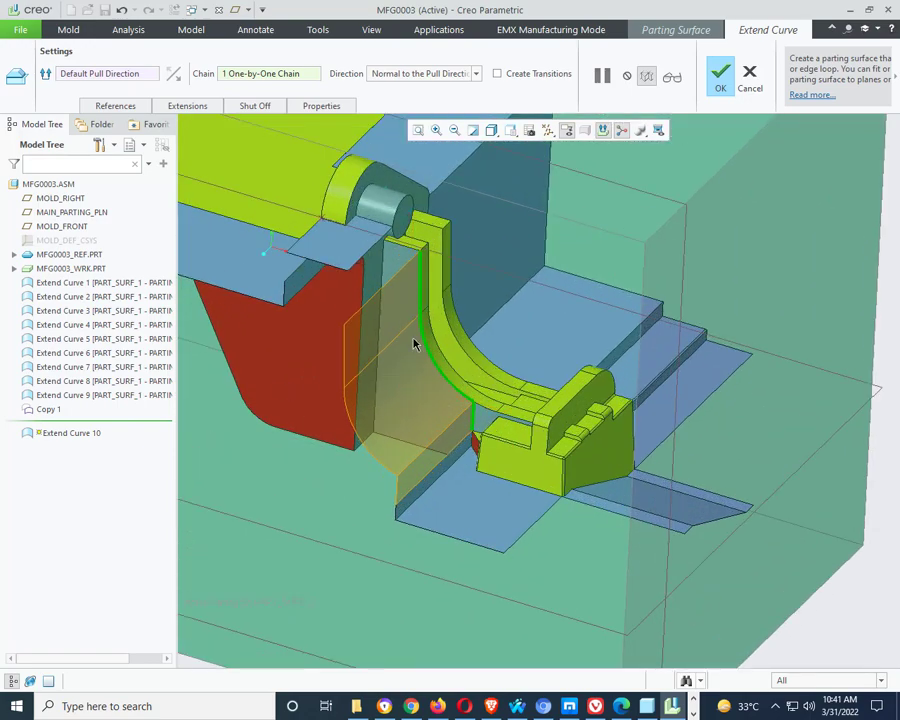
left_click(721, 72)
- Accept the finished parting surface and hide the workpiece MFG0003_WRK.PRT
key("ctrl+d")
middle_click_drag(463, 285, 612, 392)
middle_click_drag(428, 297, 591, 330)
scroll(580, 318, "up", 6)
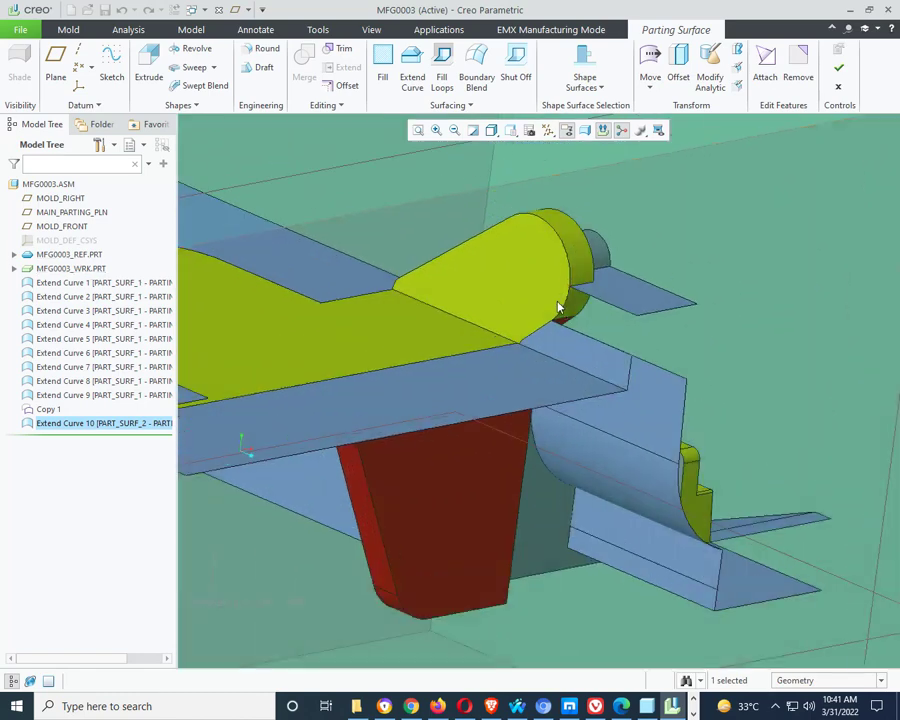
left_click(838, 67)
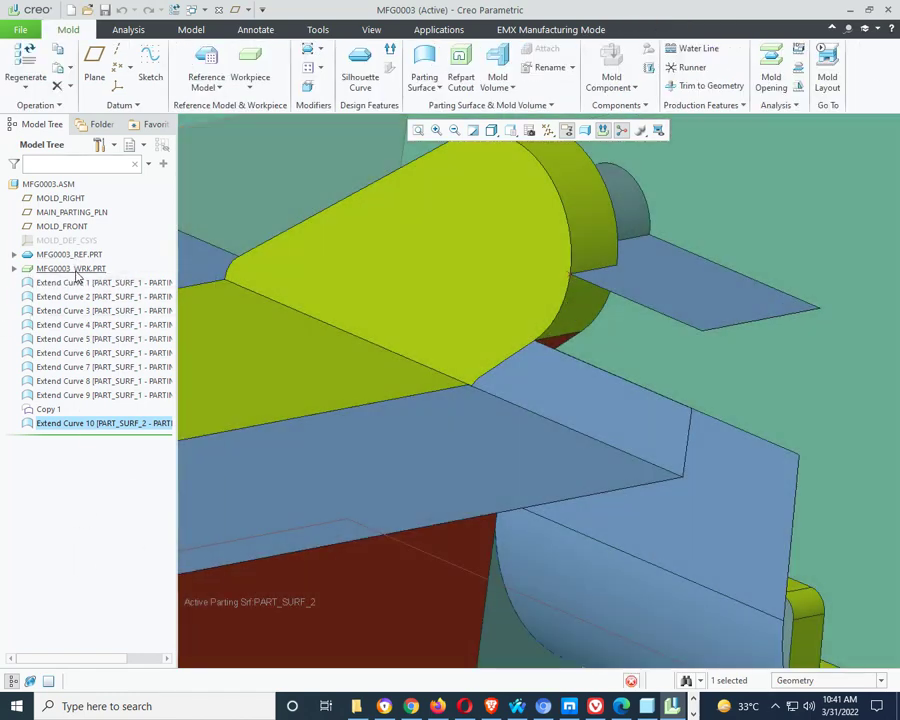
right_click(73, 266)
left_click(96, 224)
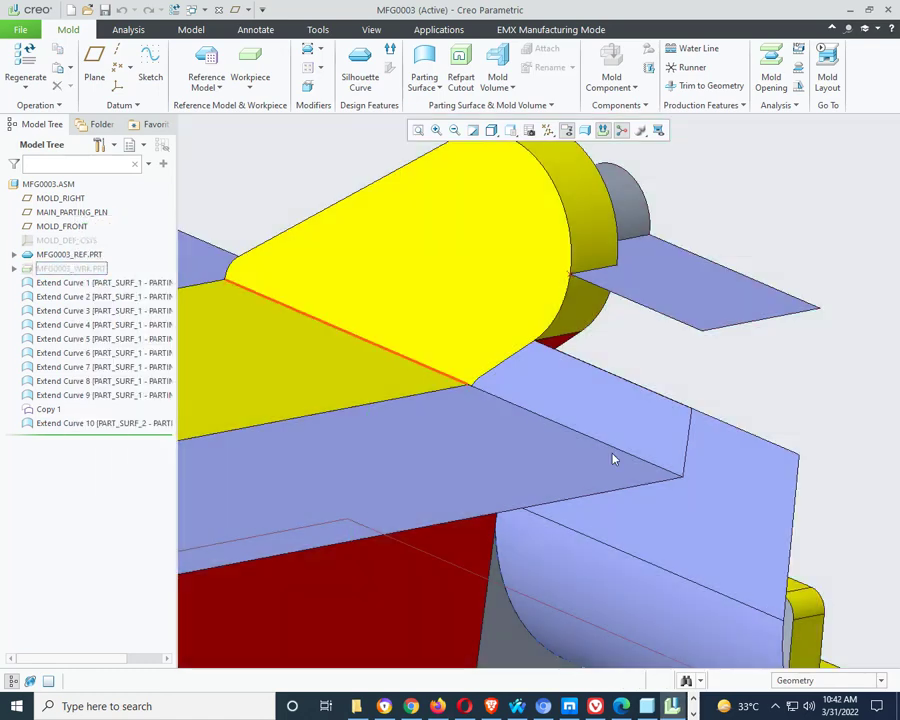
- Exit the messaging program running in the background
left_click(777, 705)
right_click(768, 627)
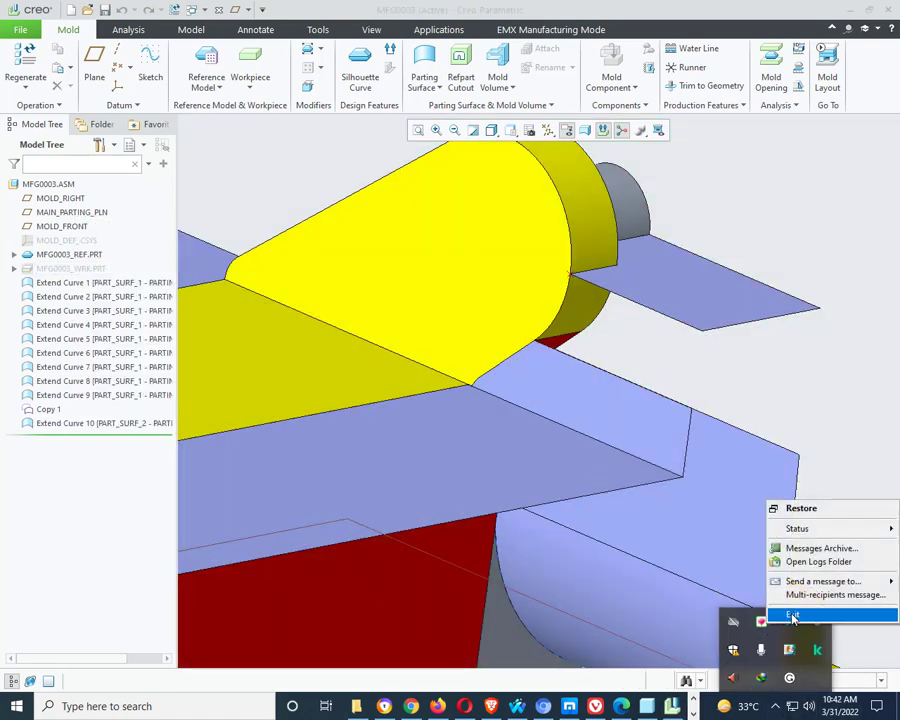
left_click(794, 556)
- Copy the rounded front edge of the lug above the hook and paste it as an Exact composite curve
scroll(569, 450, "up", 2)
scroll(578, 341, "down", 2)
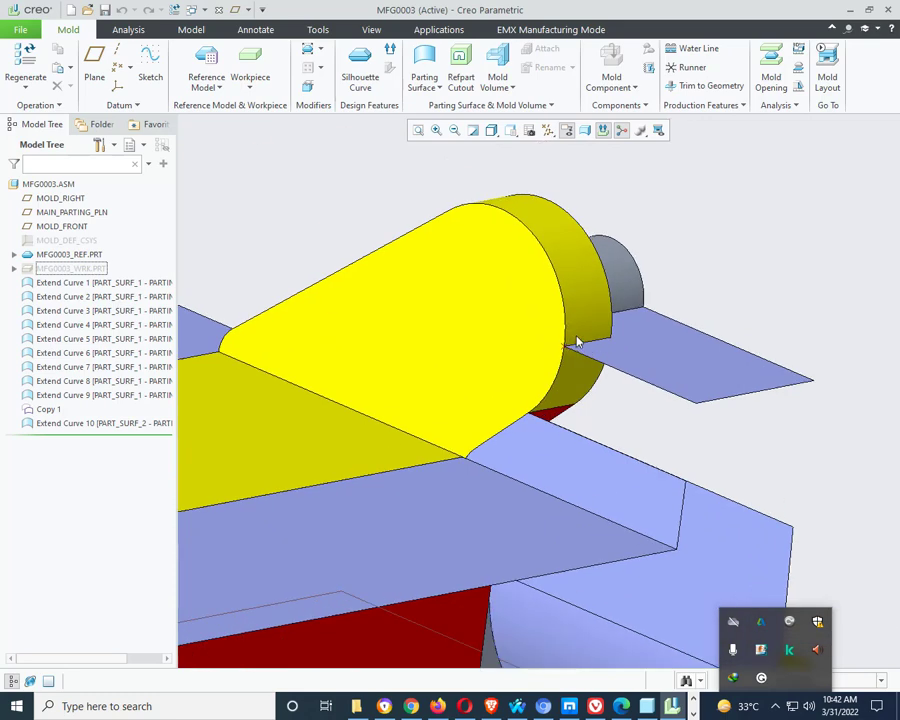
left_click(181, 10)
left_click(191, 29)
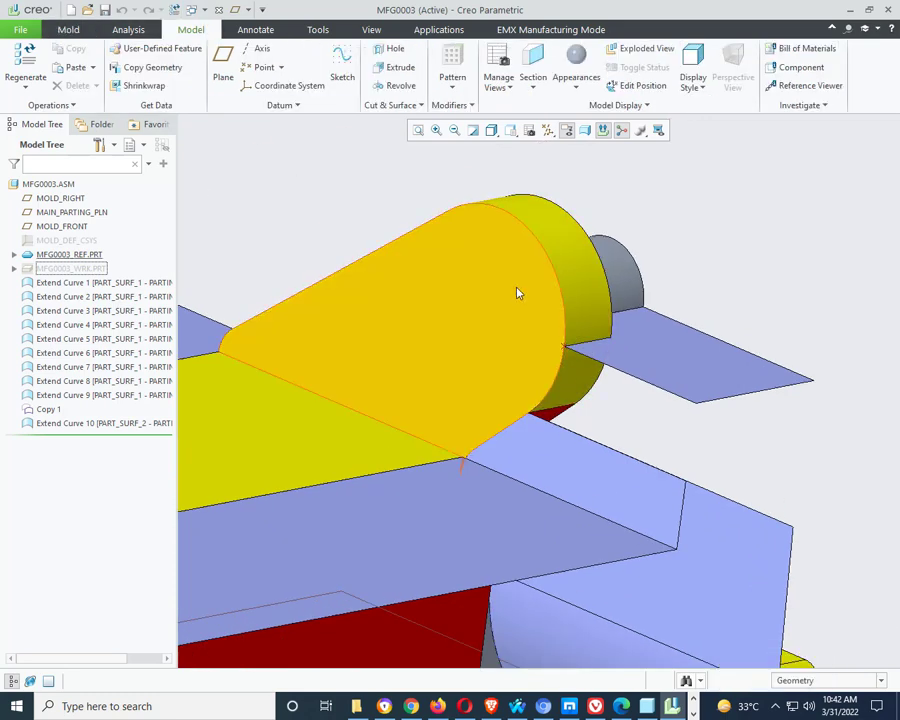
left_click(552, 381)
key("ctrl+c")
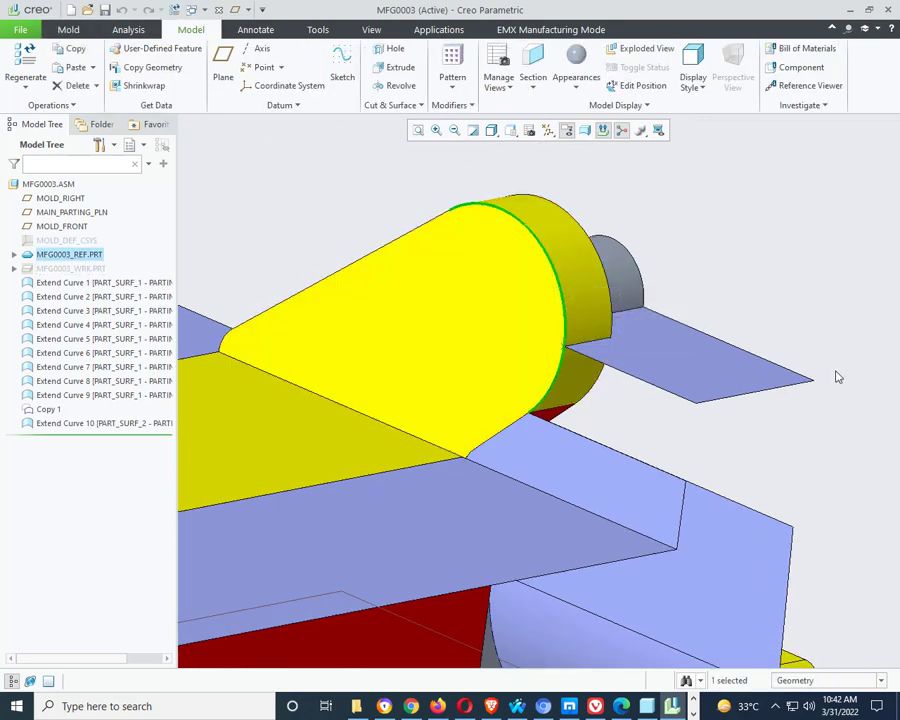
key("ctrl+v")
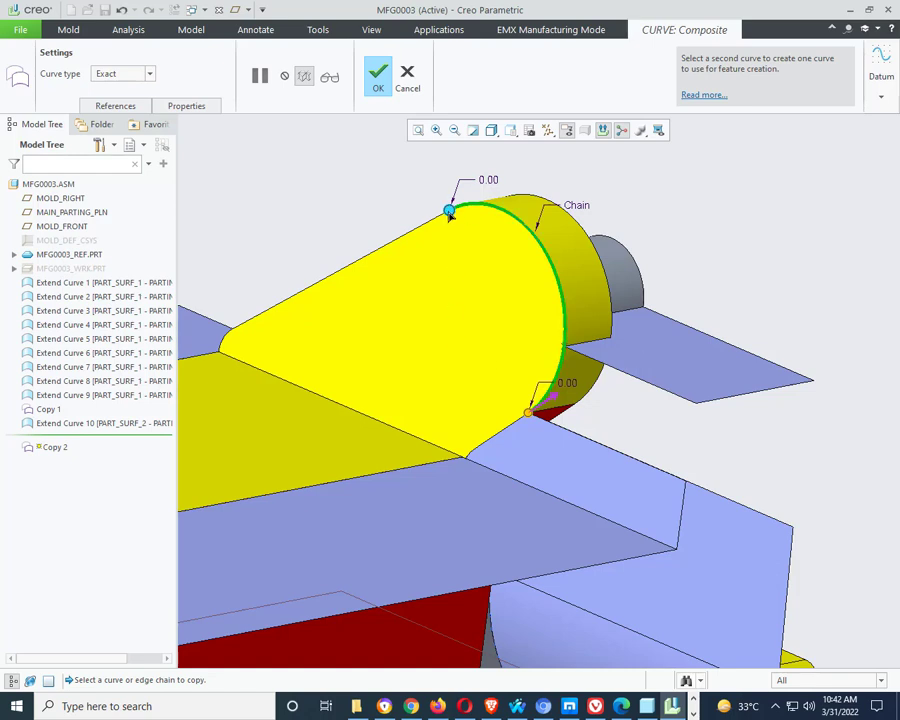
- Trim the copied arc's upper end at the point where the small parting extension meets the lug, and accept the curve
right_click(450, 214)
left_click(485, 233)
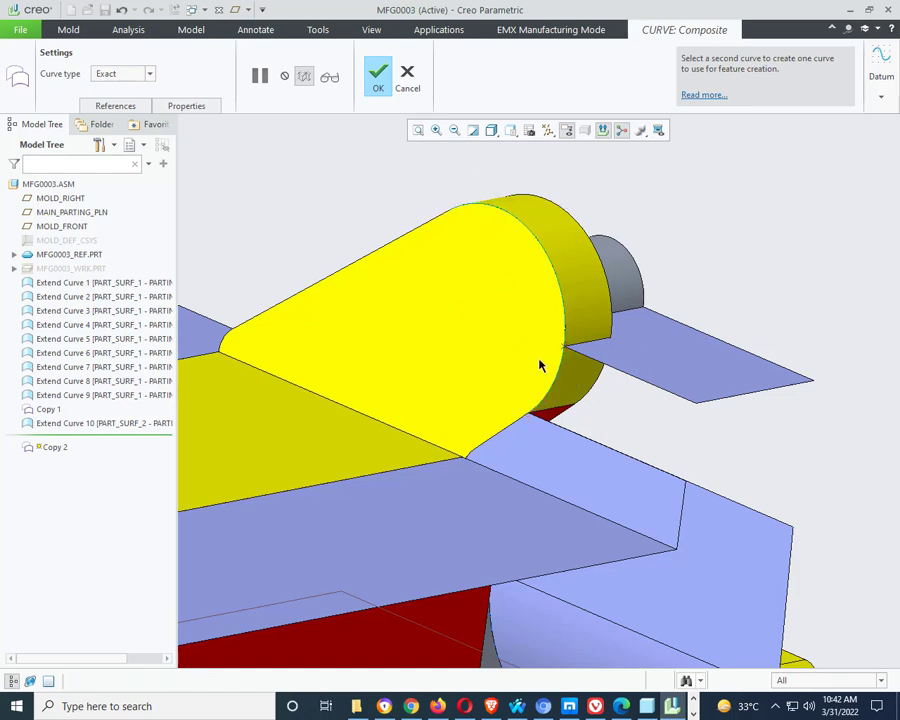
left_click(565, 352)
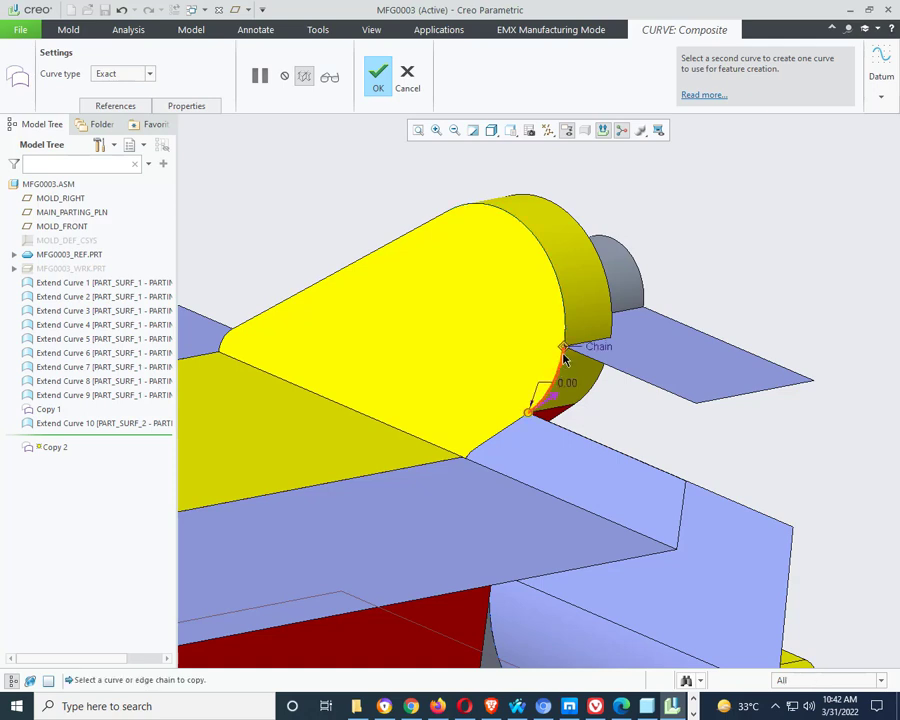
middle_click(704, 273)
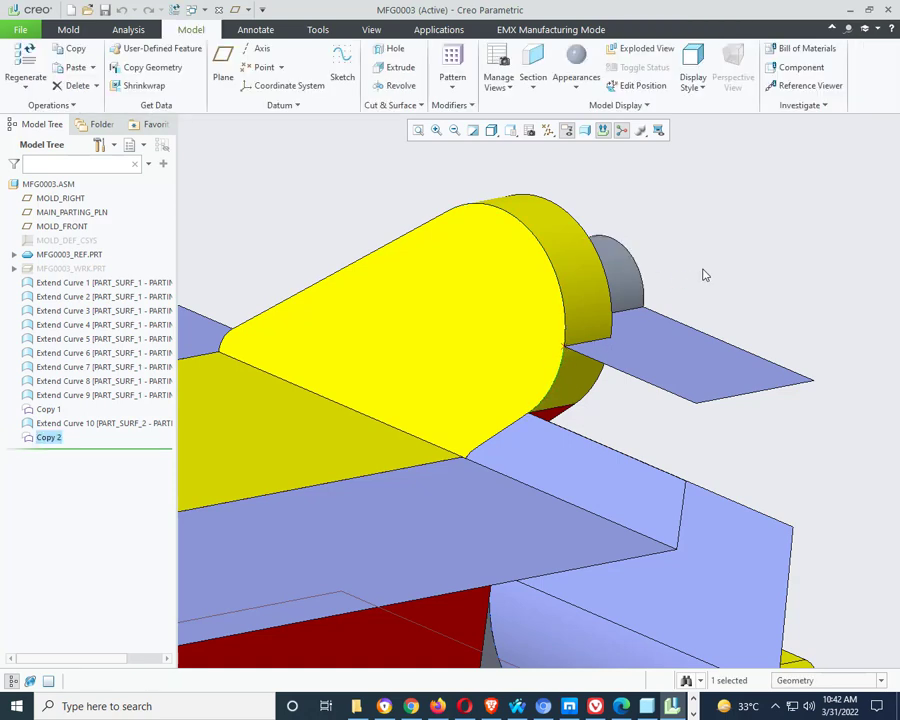
- Show the workpiece MFG0003_WRK.PRT again and start a new parting surface
right_click(42, 268)
left_click(69, 240)
middle_click_drag(757, 295, 450, 200)
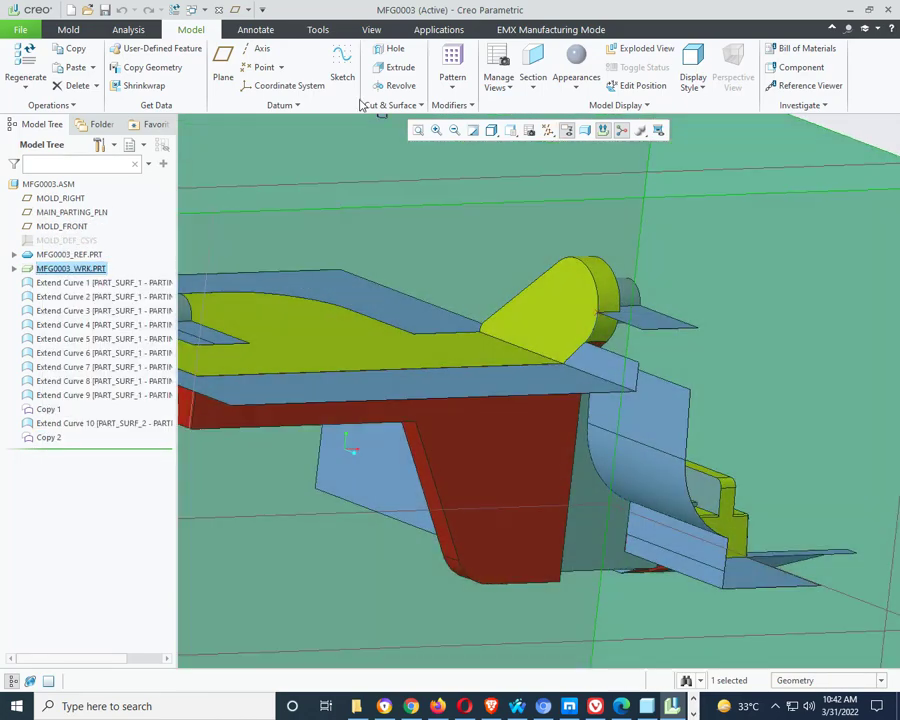
left_click(70, 30)
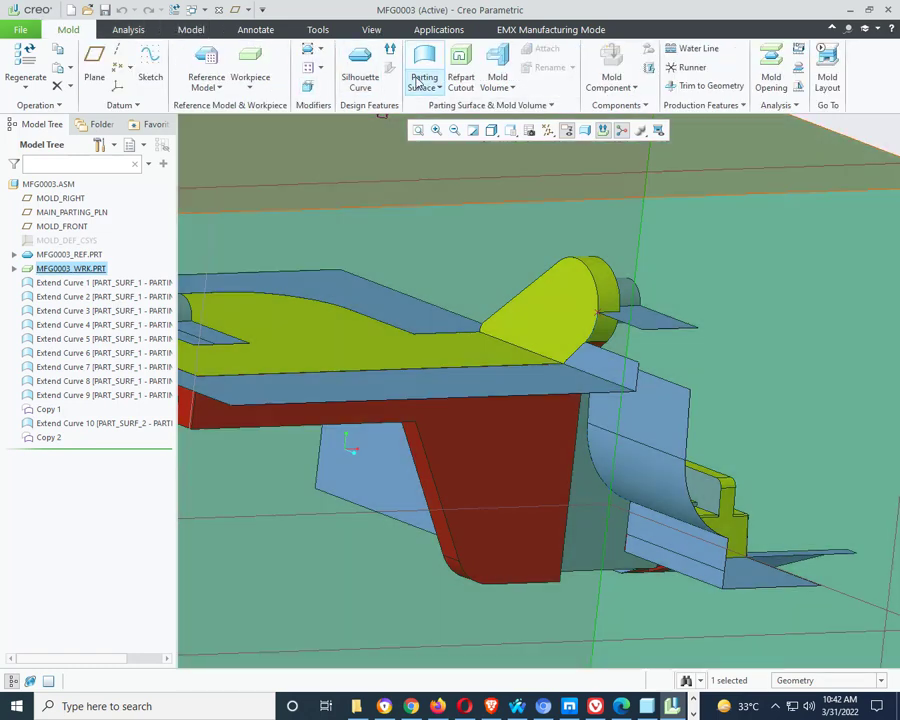
left_click(420, 80)
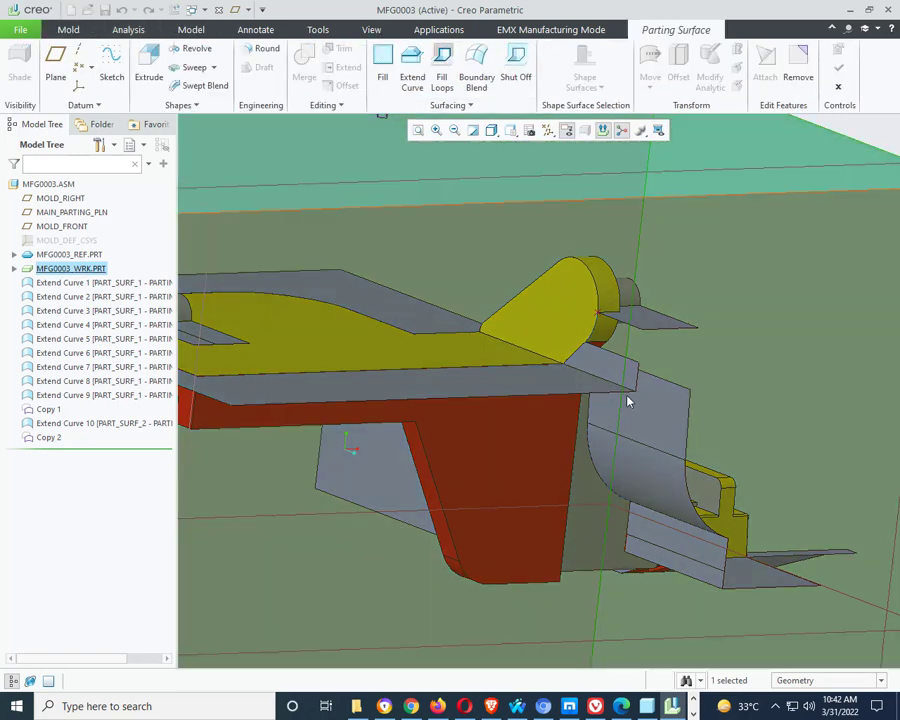
- Extend the trimmed lug arc with Extend Curve in a User Defined Direction, using the workpiece's long front face as direction reference
scroll(607, 338, "up", 5)
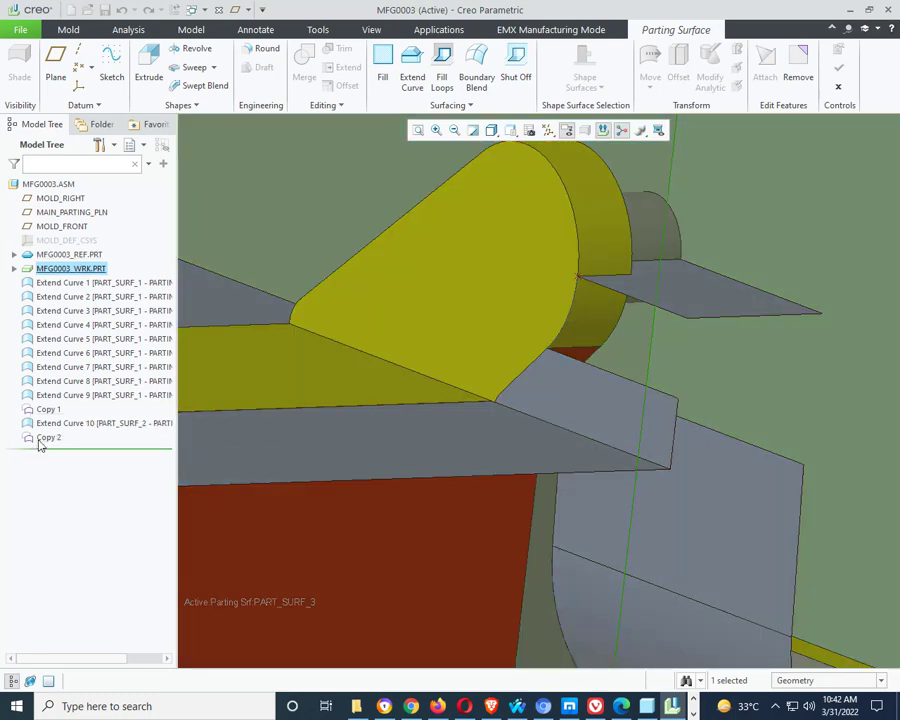
left_click(42, 439)
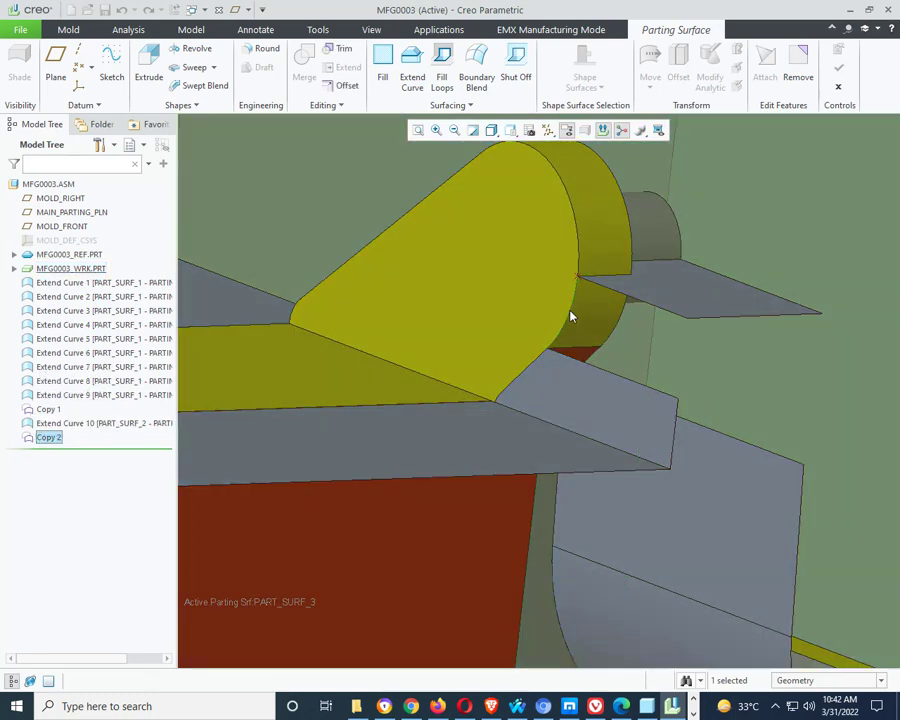
scroll(504, 326, "down", 5)
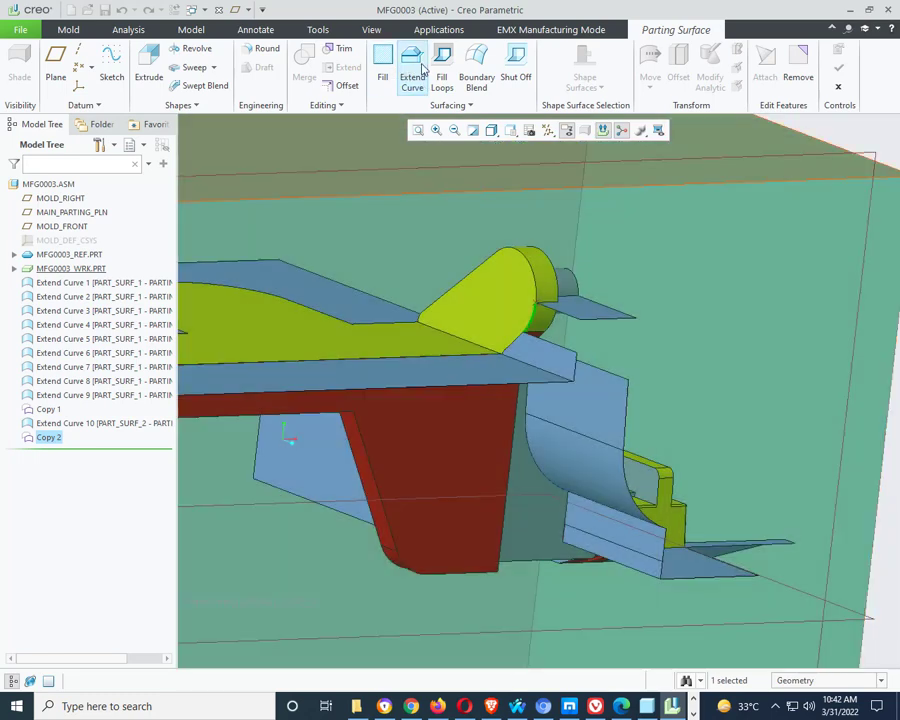
left_click(420, 70)
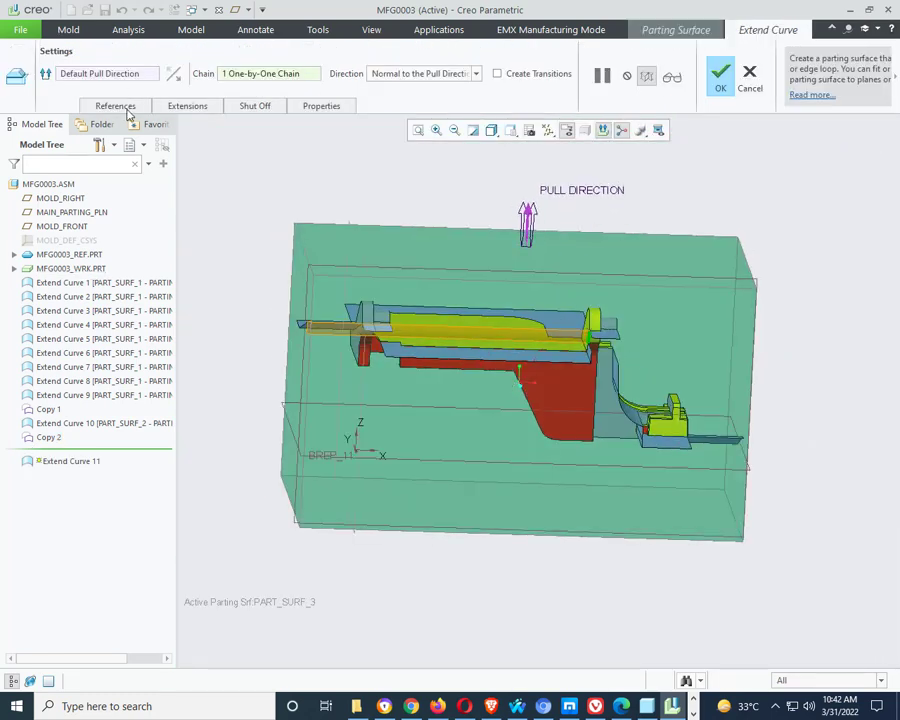
left_click(396, 78)
left_click(410, 123)
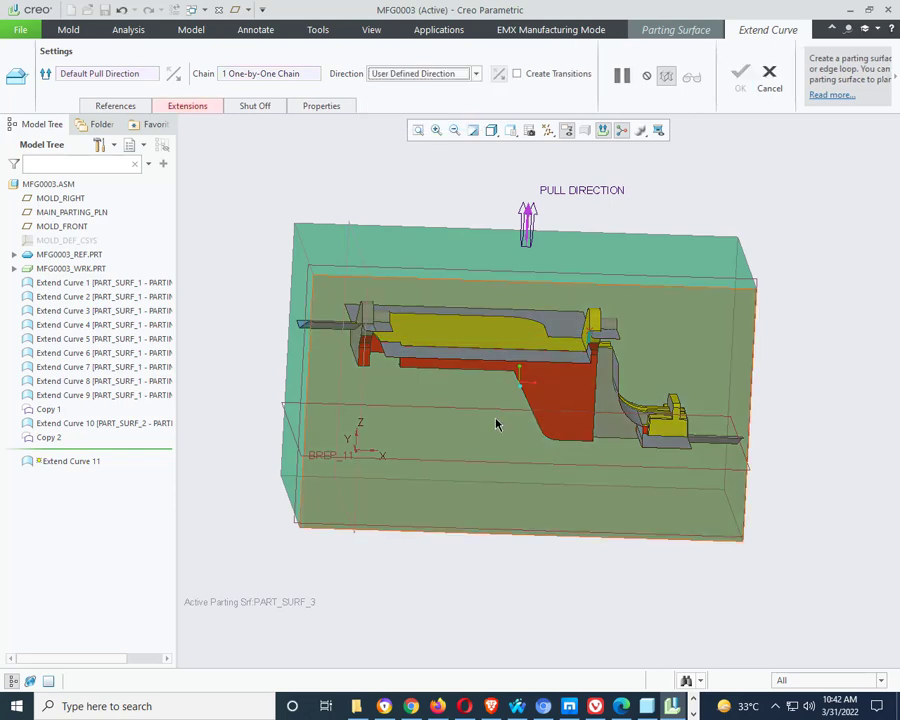
left_click(498, 430)
middle_click_drag(838, 346, 775, 352)
scroll(806, 289, "down", 1)
middle_click(806, 289)
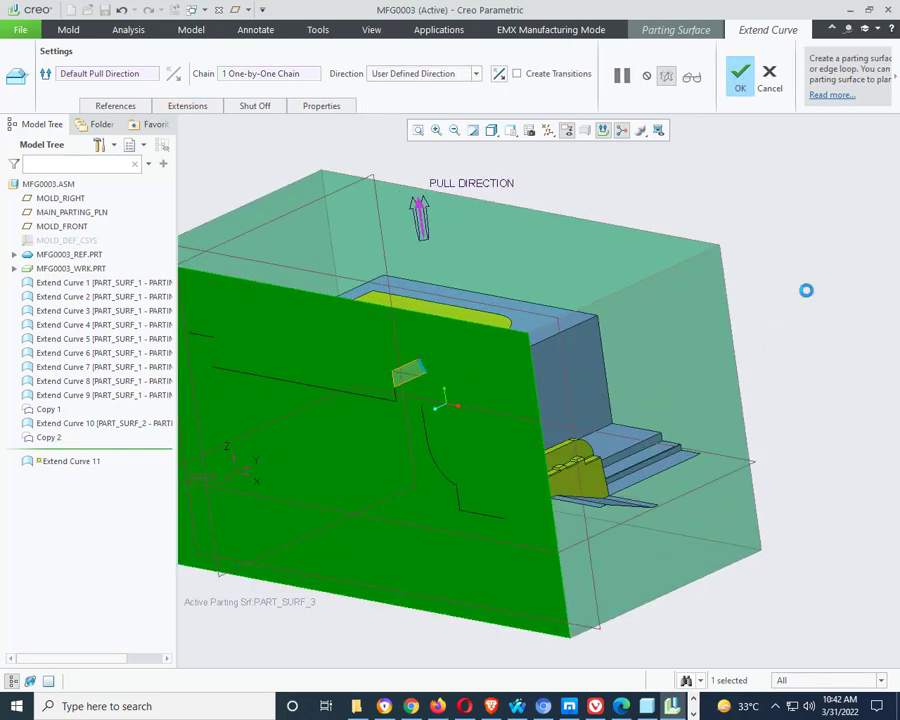
middle_click_drag(650, 240, 672, 445)
scroll(348, 425, "up", 5)
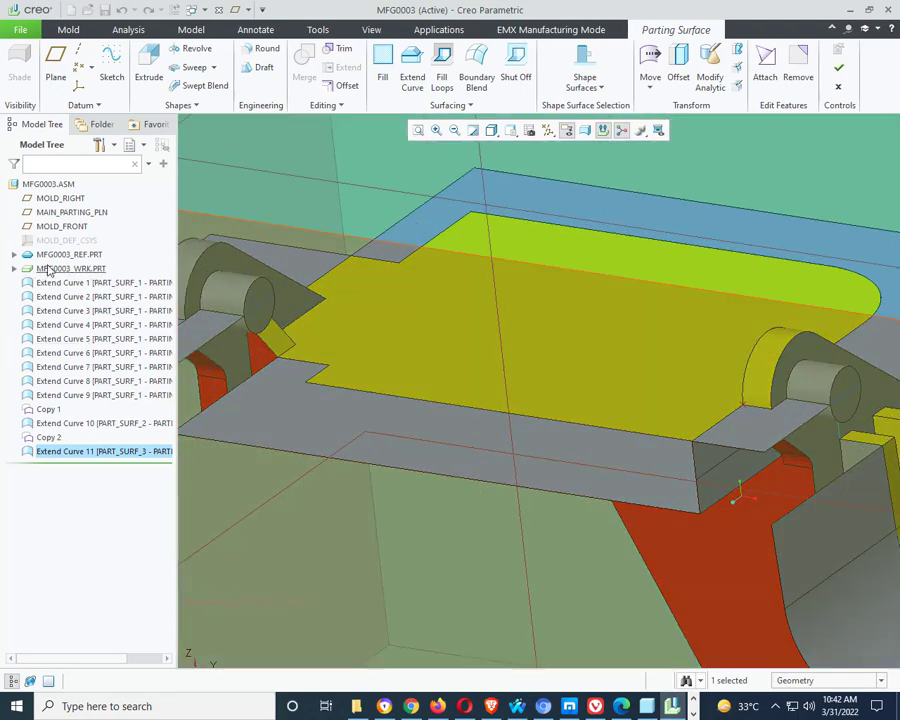
- Hide the workpiece MFG0003_WRK.PRT and examine the extended parting surfaces around the lugs and hook
right_click(63, 269)
left_click(652, 388)
scroll(652, 388, "down", 5)
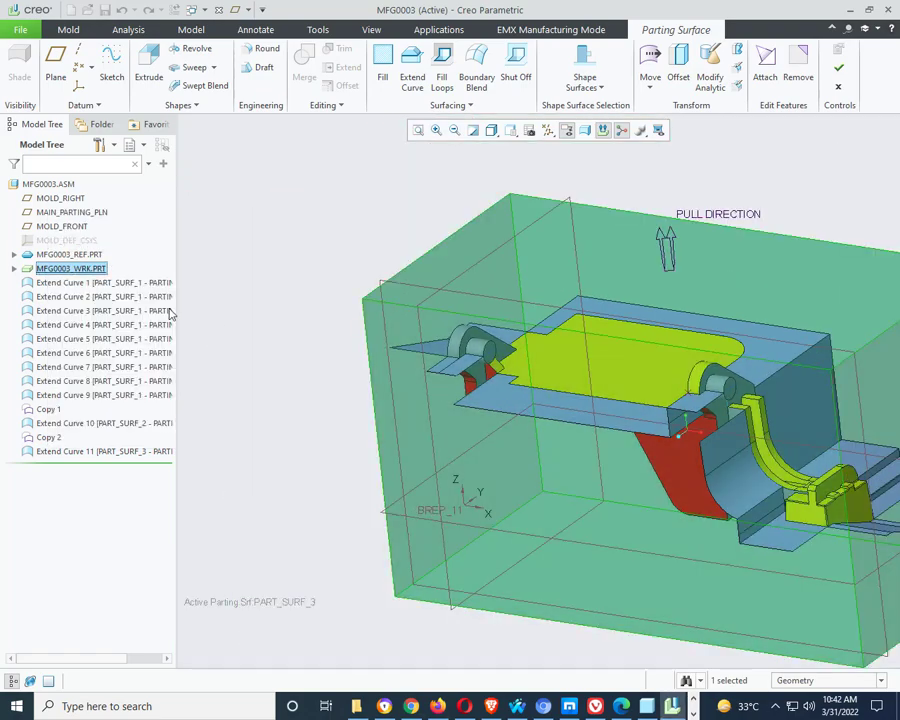
right_click(60, 272)
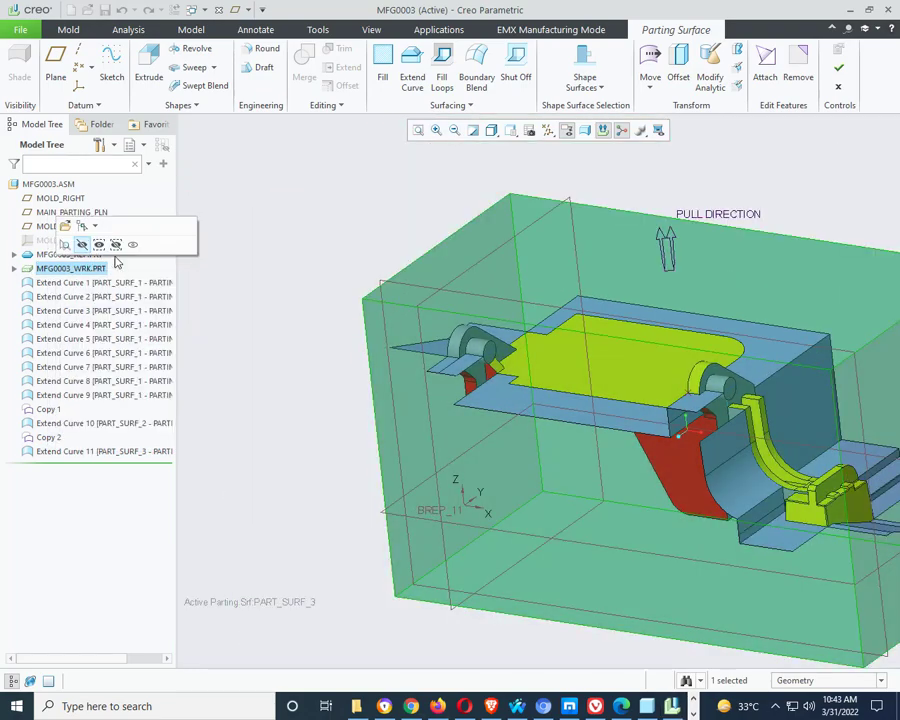
left_click(98, 238)
scroll(610, 392, "up", 5)
scroll(390, 322, "down", 5)
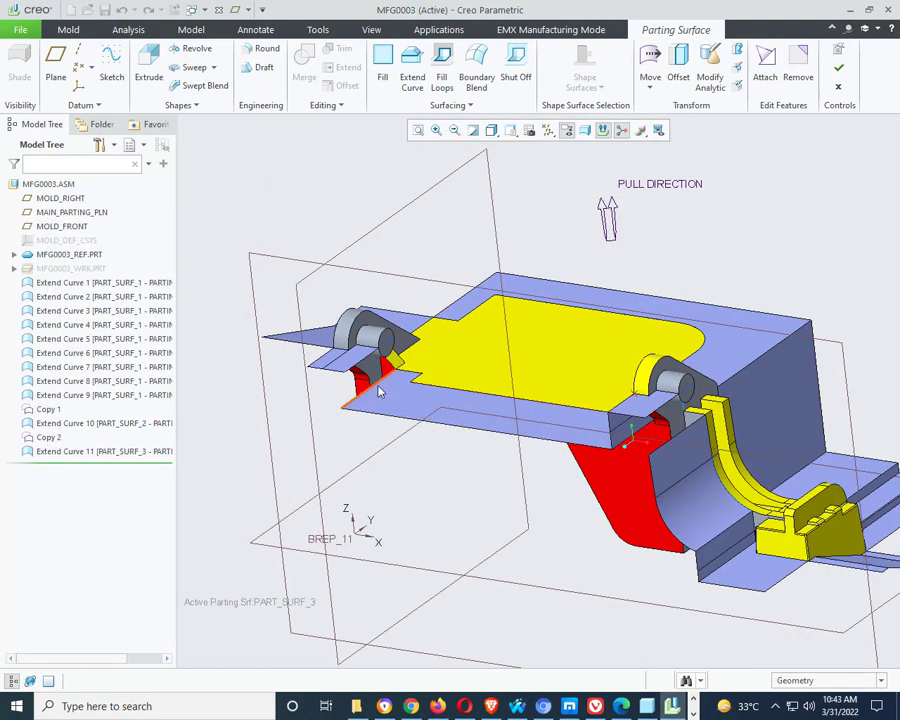
middle_click_drag(380, 392, 309, 366)
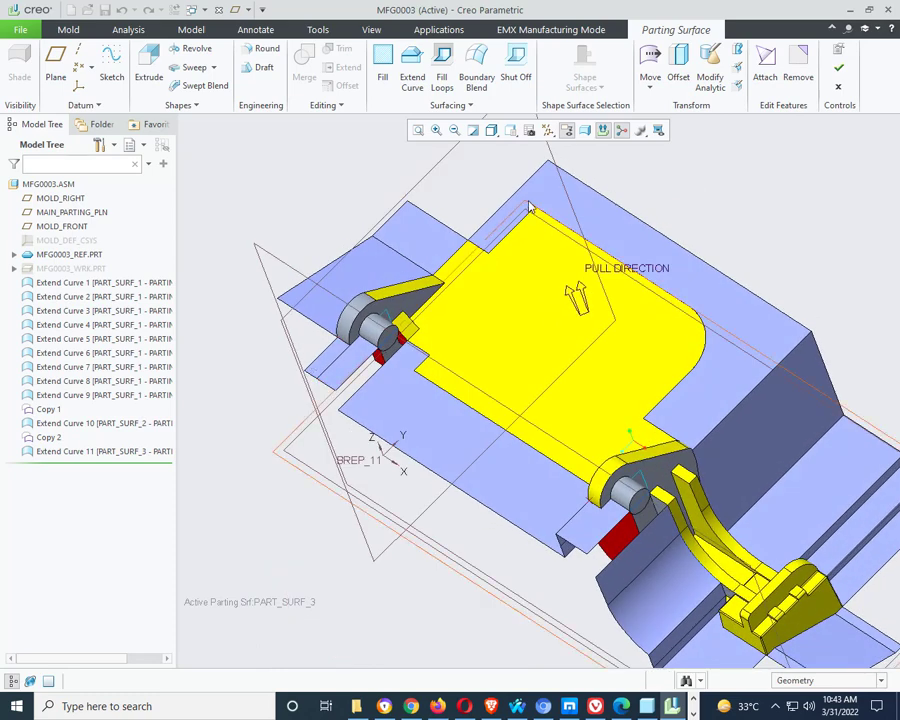
scroll(450, 214, "down", 3)
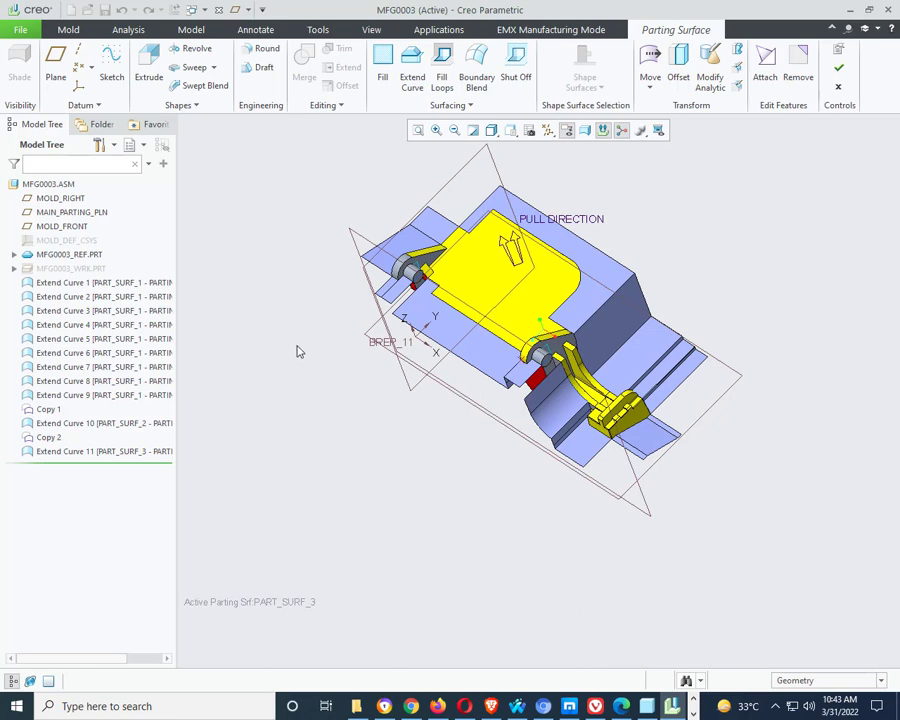
- Show the workpiece MFG0003_WRK.PRT around the parting surfaces again
right_click(50, 270)
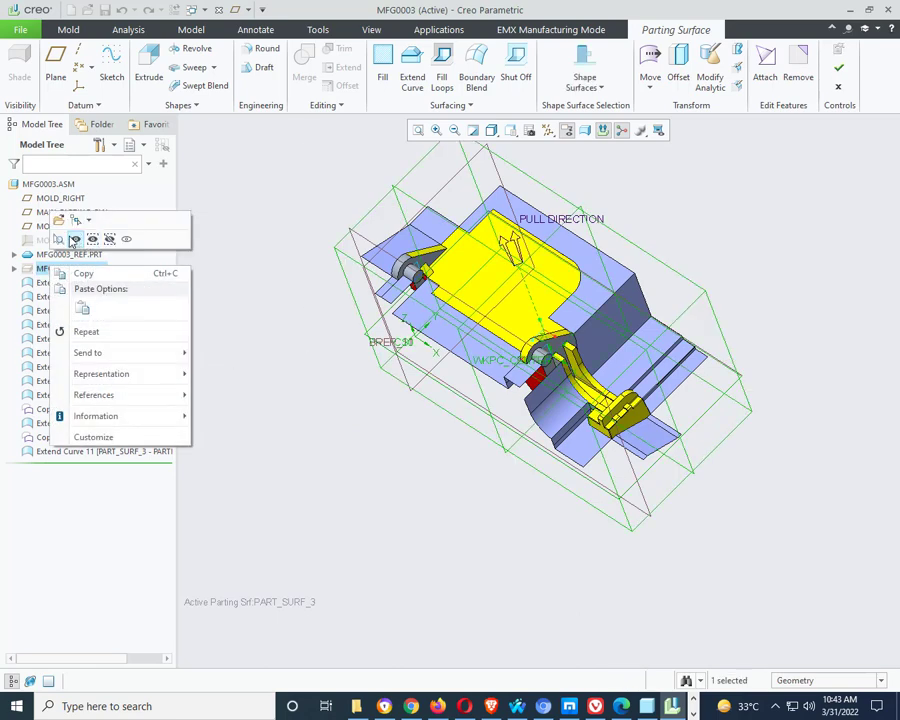
left_click(72, 237)
scroll(553, 445, "up", 5)
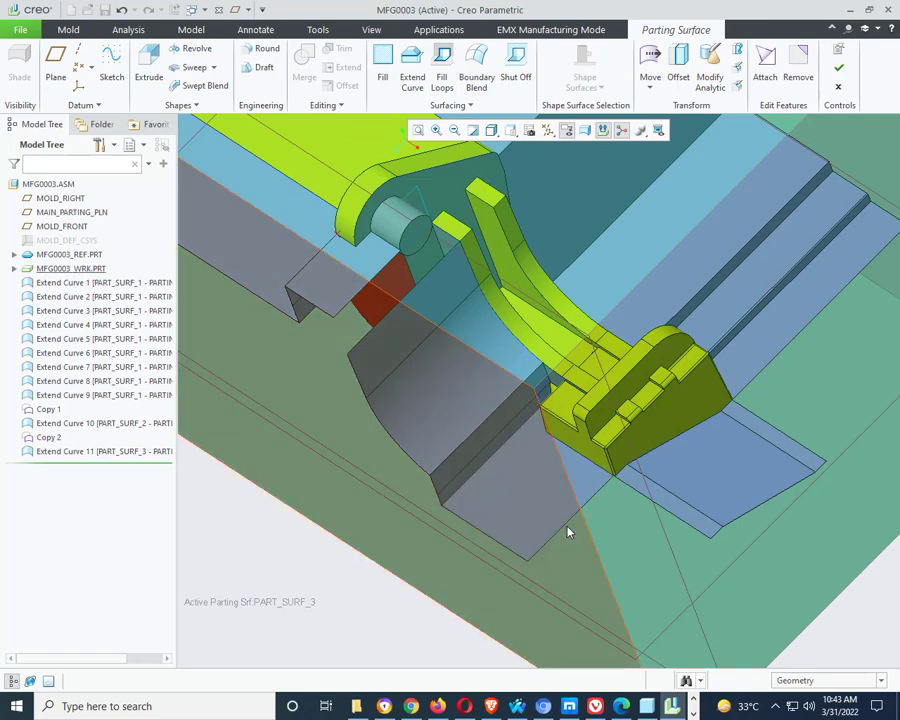
- Extend the free edge of the flat parting surface beside the hook base to the workpiece's end face using Extend to Plane
left_click(568, 518)
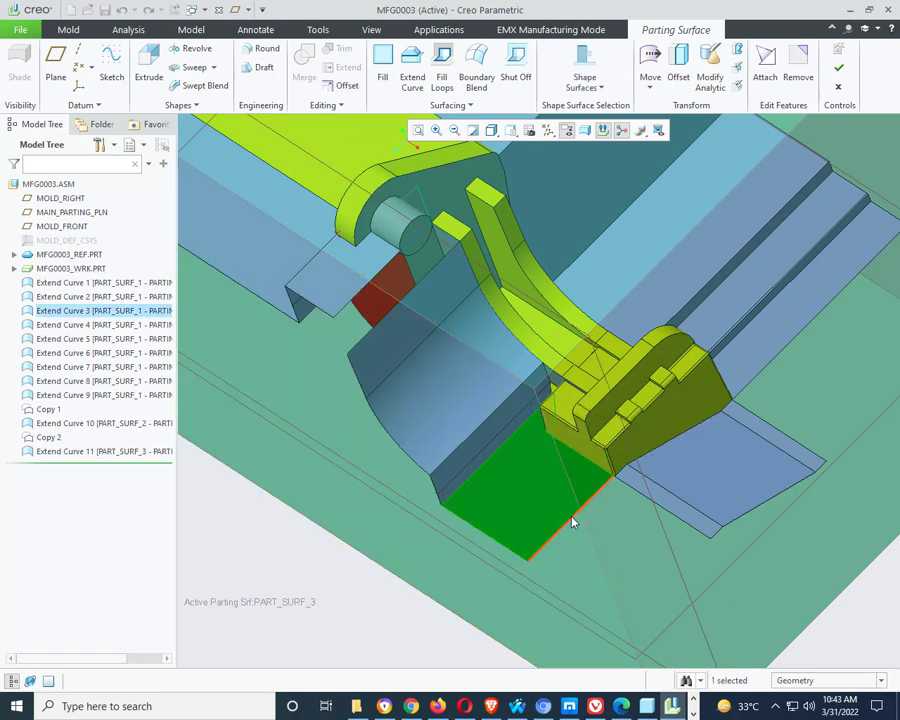
left_click(566, 488)
left_click(340, 68)
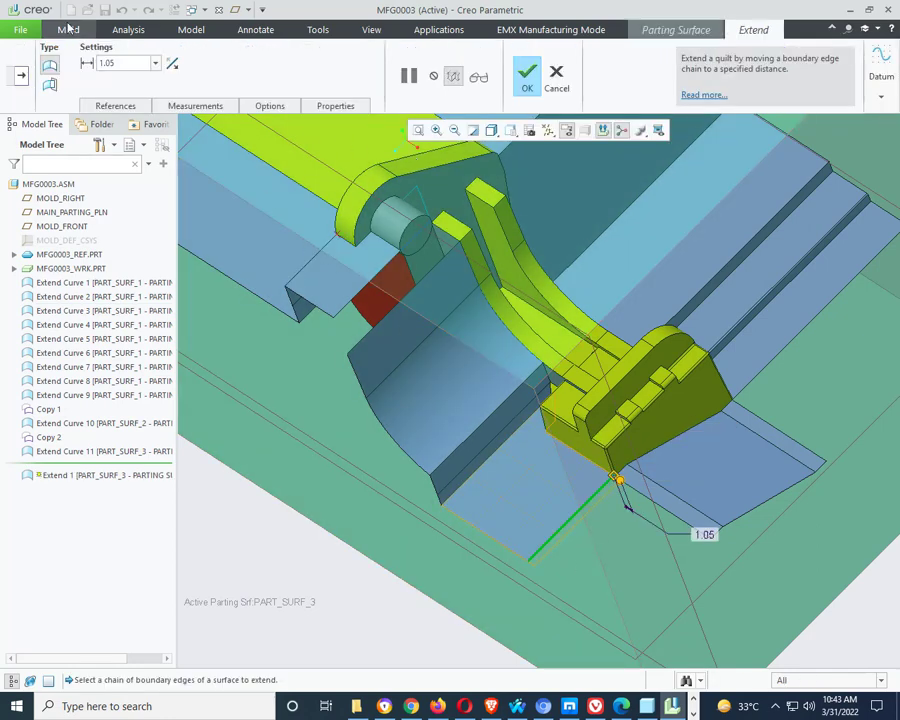
left_click(49, 86)
scroll(316, 332, "down", 3)
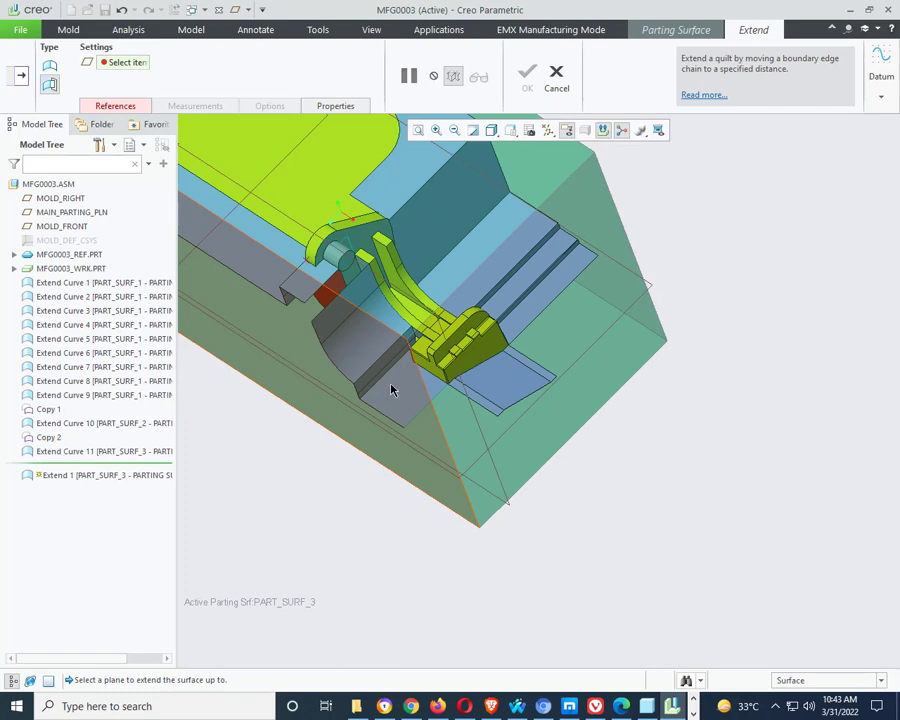
middle_click_drag(391, 390, 397, 362)
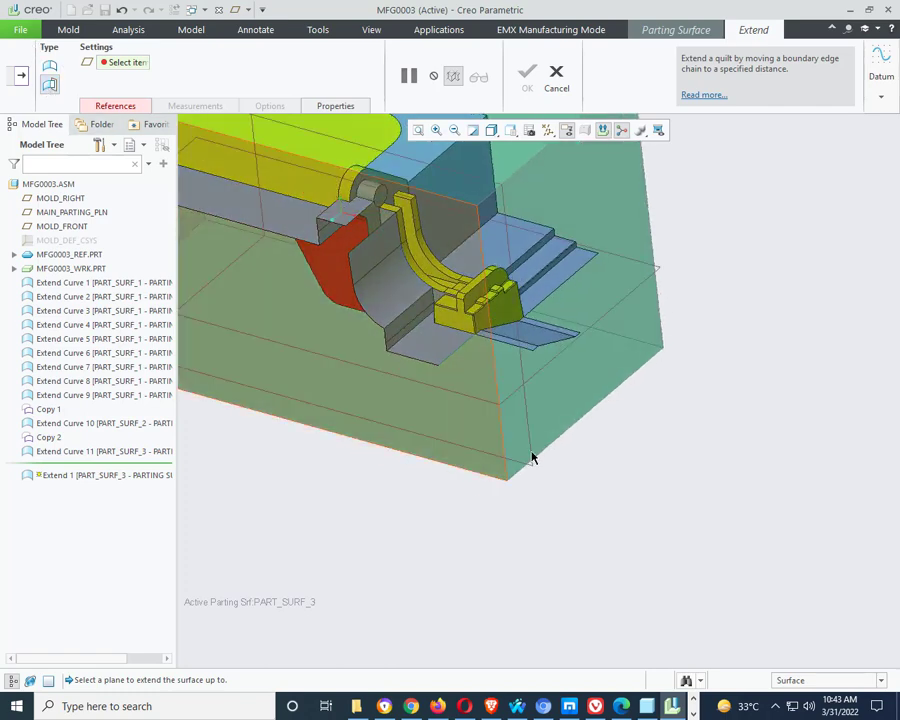
left_click(560, 398)
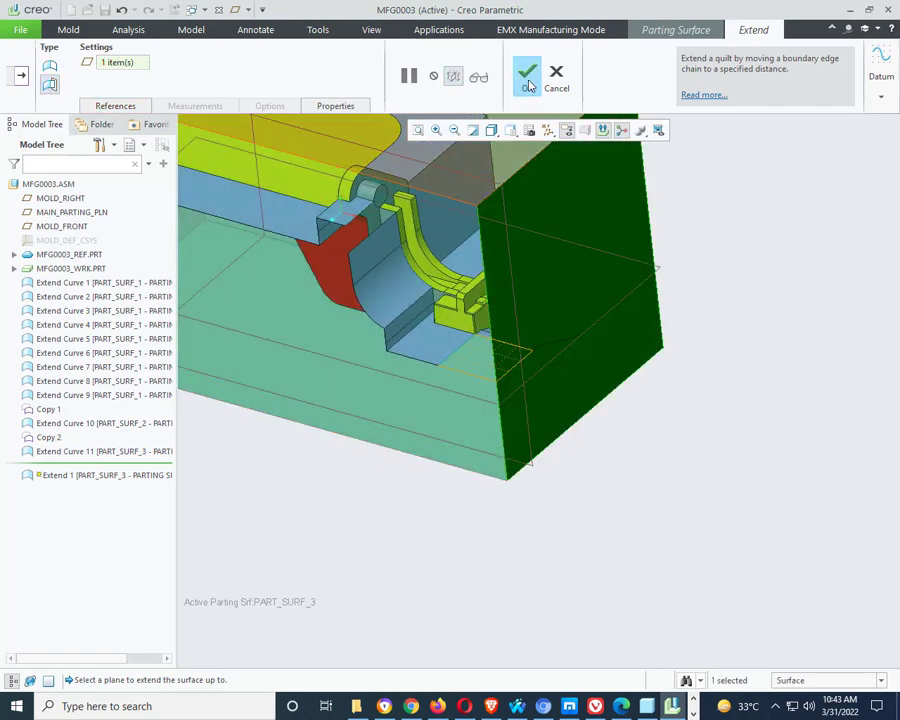
left_click(528, 82)
- Extend the outer edge of the stepped parting surface on the hook's other side to the same workpiece end face
middle_click_drag(668, 385, 416, 387)
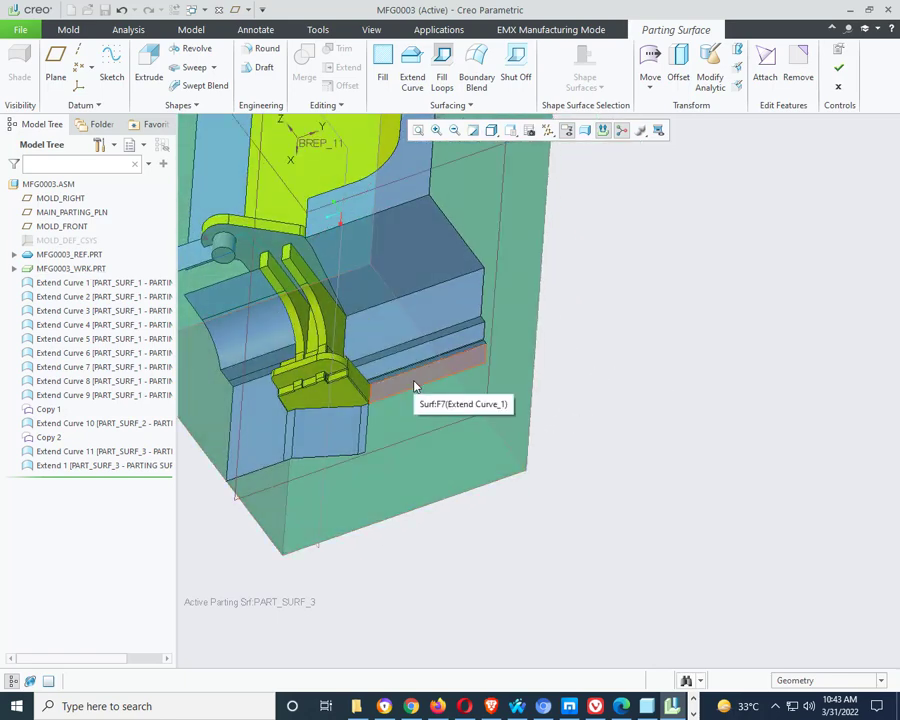
left_click(415, 387)
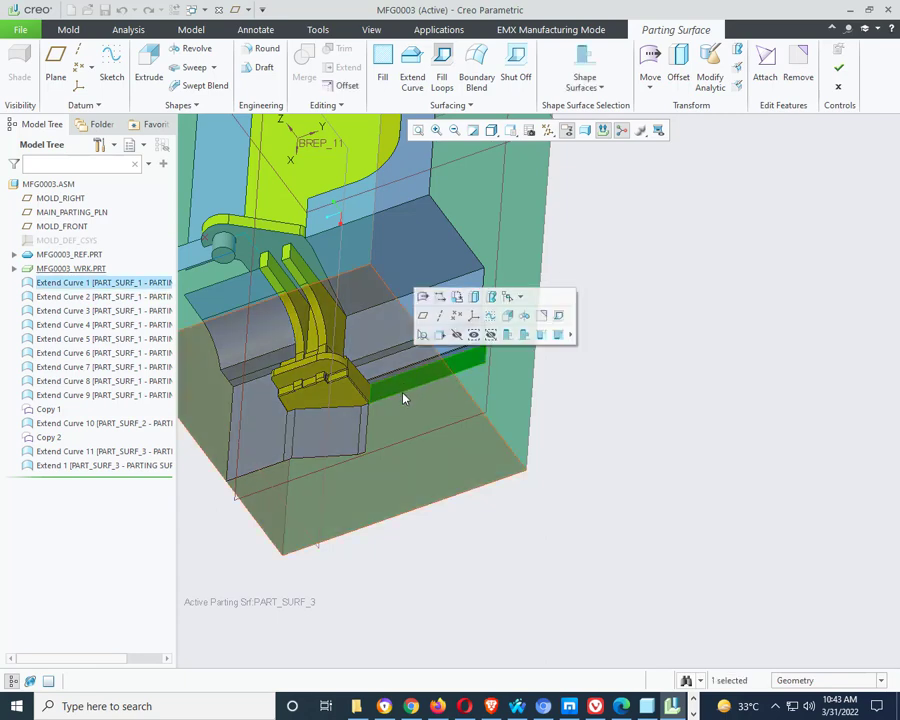
left_click(404, 396)
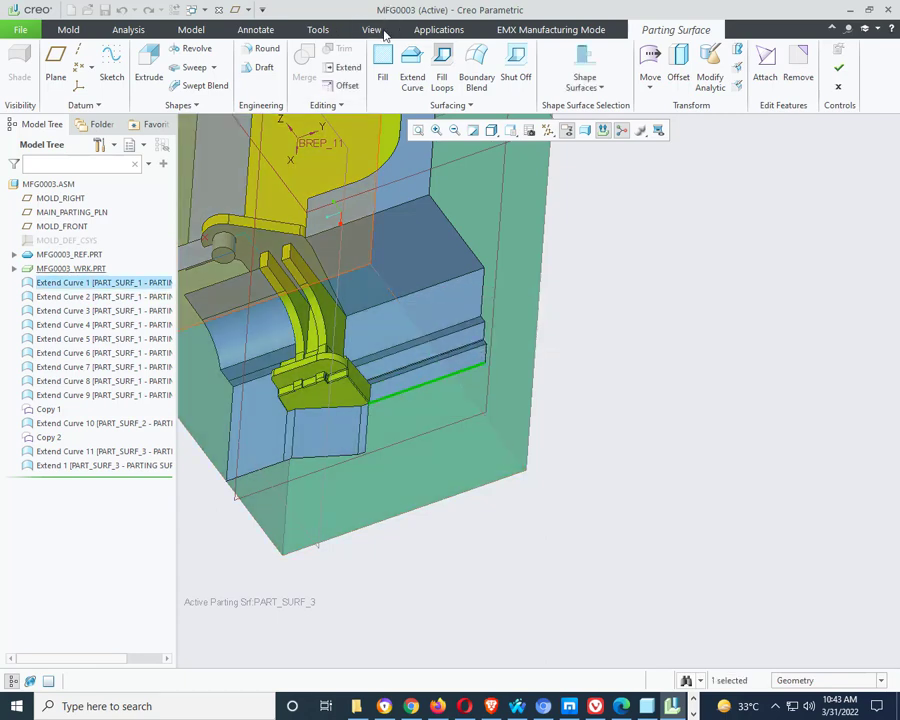
left_click(345, 70)
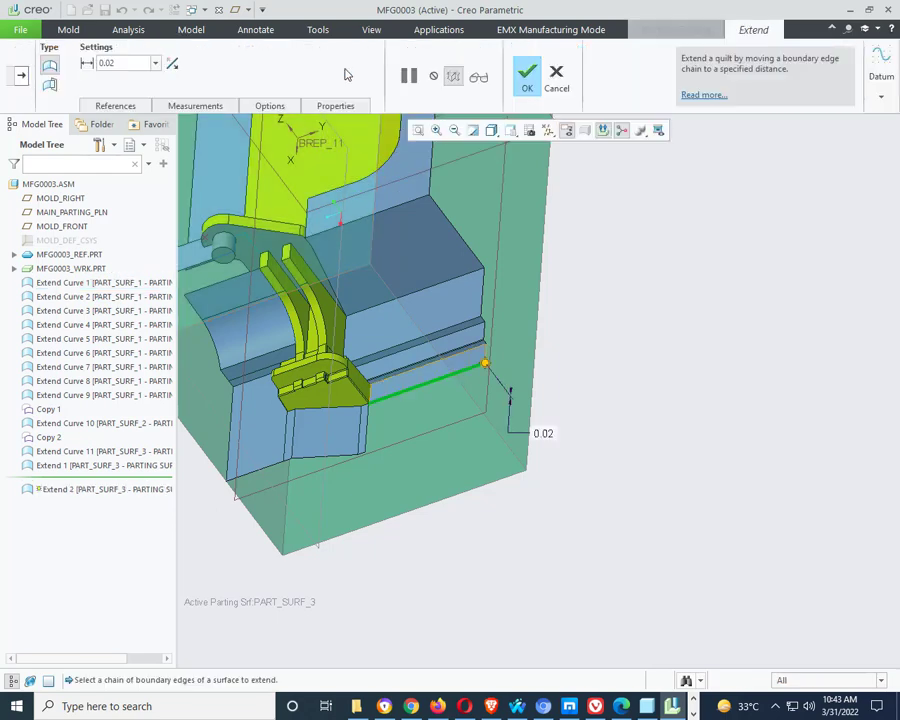
left_click(50, 88)
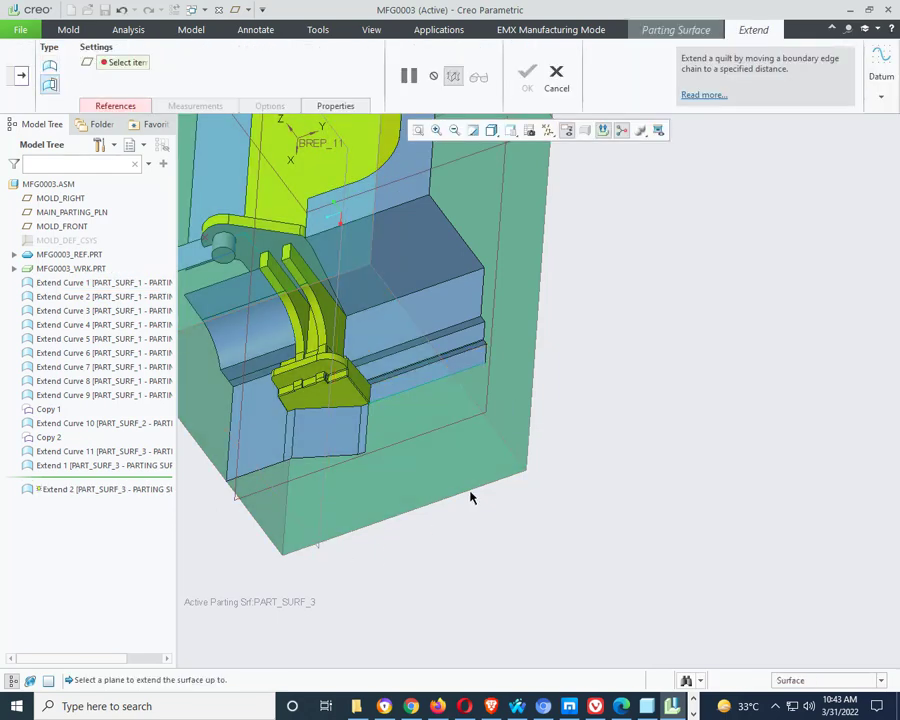
left_click(476, 475)
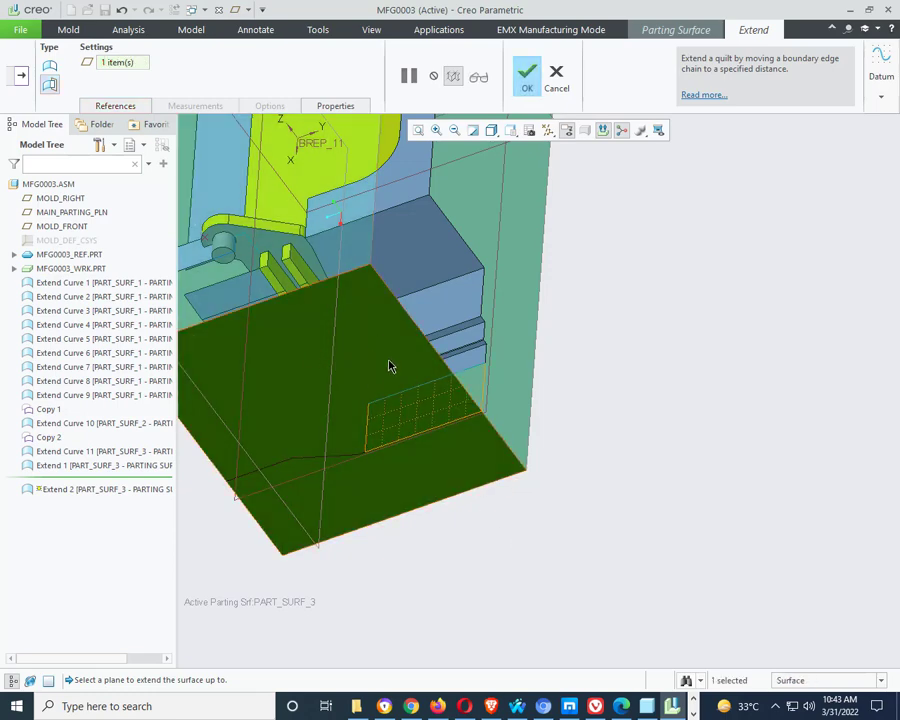
left_click(526, 76)
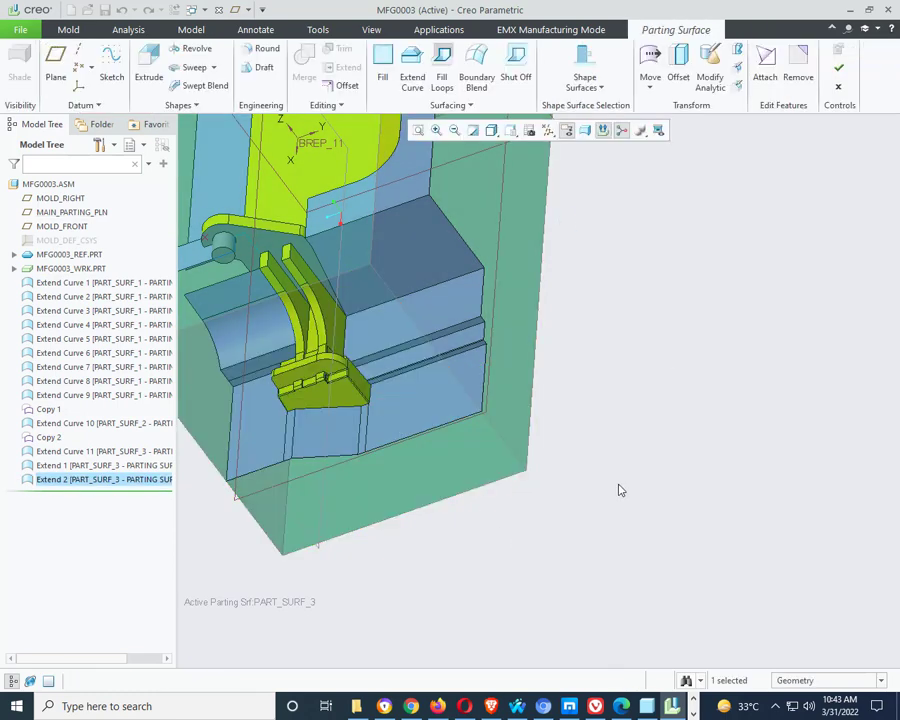
- Extend the parting surface edge at the end opposite the hook to the workpiece's end face there
key("ctrl+d")
middle_click_drag(611, 521, 454, 420)
scroll(428, 366, "up", 5)
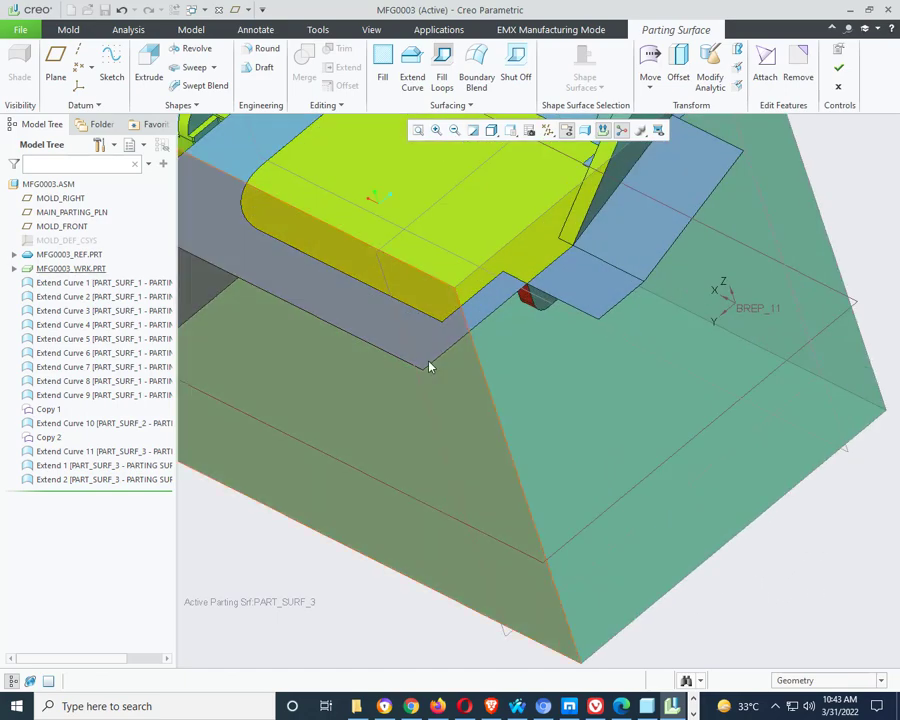
left_click(431, 352)
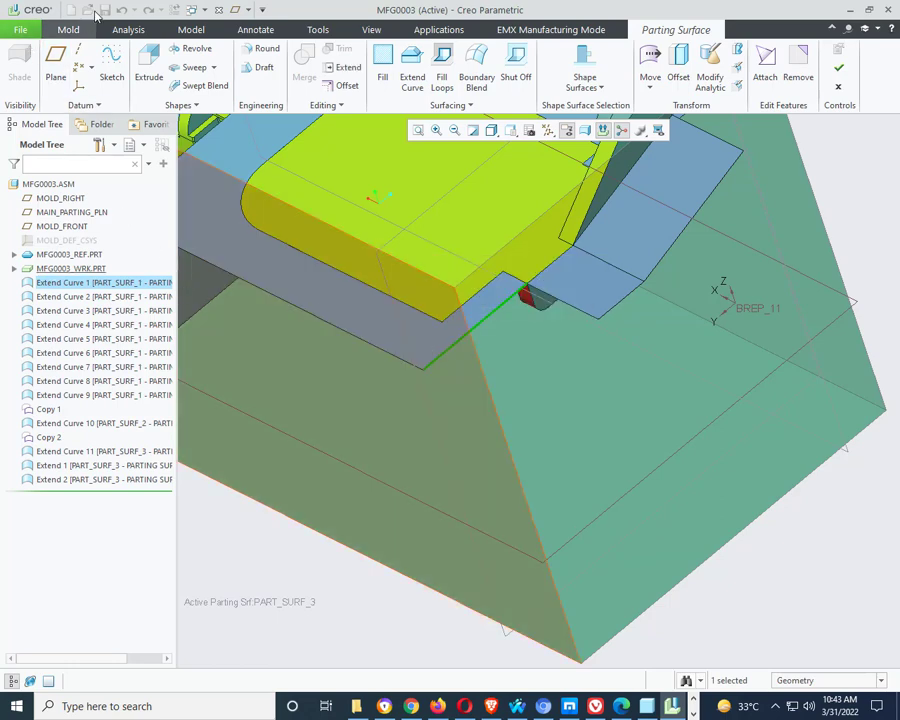
left_click(341, 67)
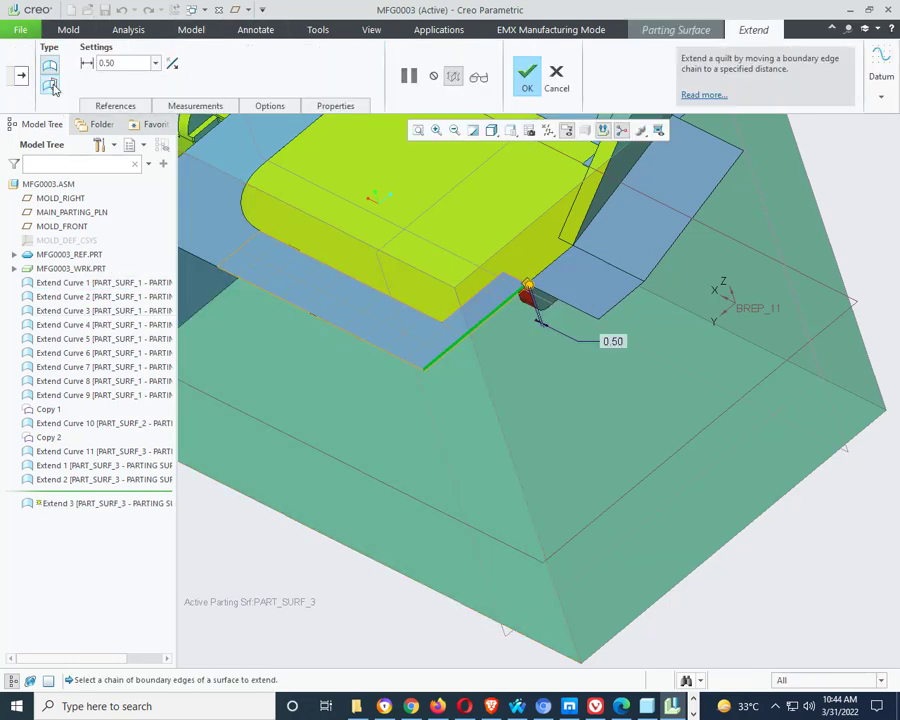
left_click(53, 86)
scroll(323, 476, "up", 4)
left_click(483, 440)
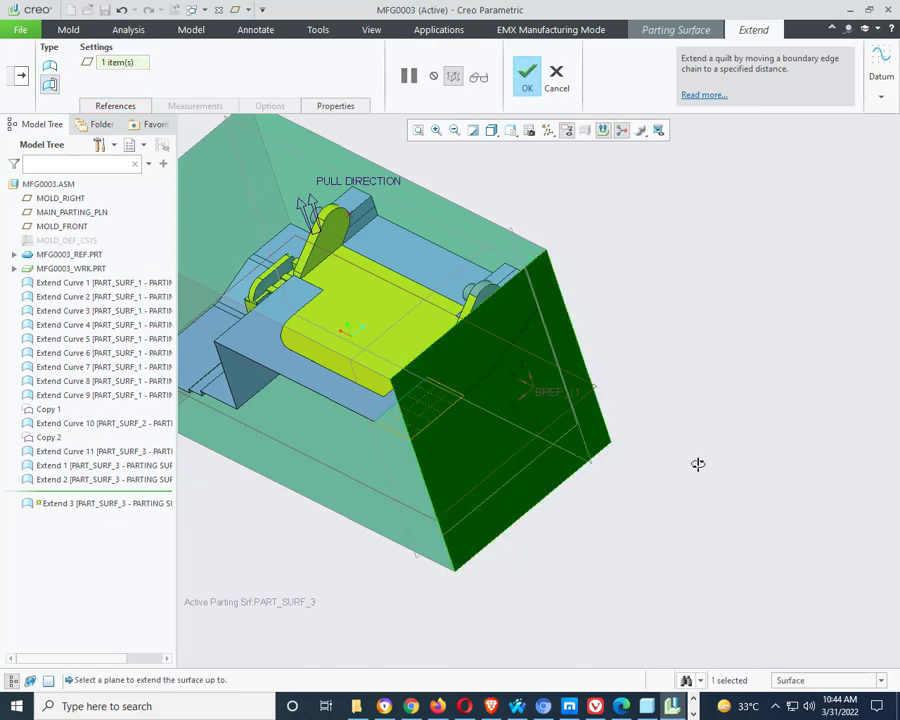
middle_click_drag(697, 464, 731, 444)
middle_click(731, 444)
- Extend the short edge of the slanted parting surface beside the end lug to the workpiece's long front face
middle_click_drag(560, 390, 303, 432)
scroll(430, 494, "up", 5)
scroll(471, 487, "down", 5)
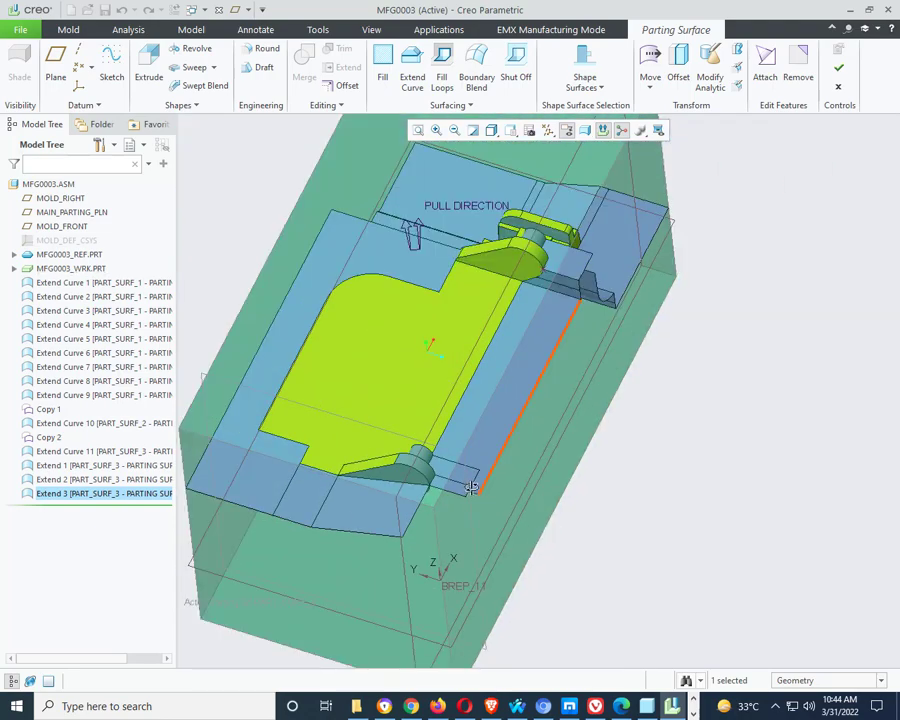
mouse_move(471, 487)
middle_mouse_down()
mouse_move(444, 466)
mouse_move(474, 476)
mouse_move(510, 460)
mouse_move(502, 474)
mouse_move(500, 416)
middle_mouse_up()
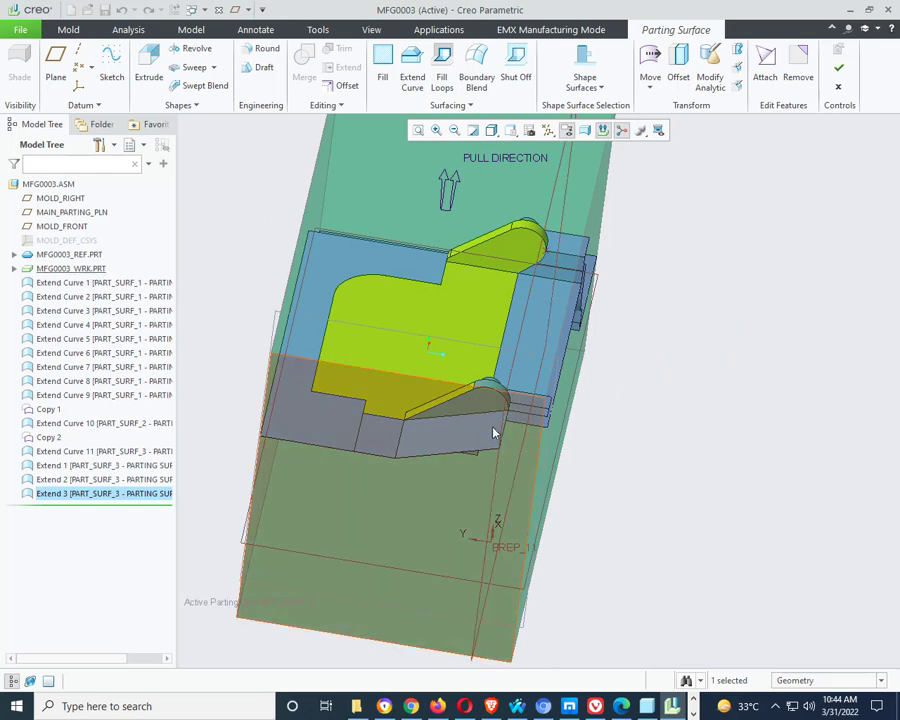
left_click(487, 440)
scroll(502, 436, "up", 3)
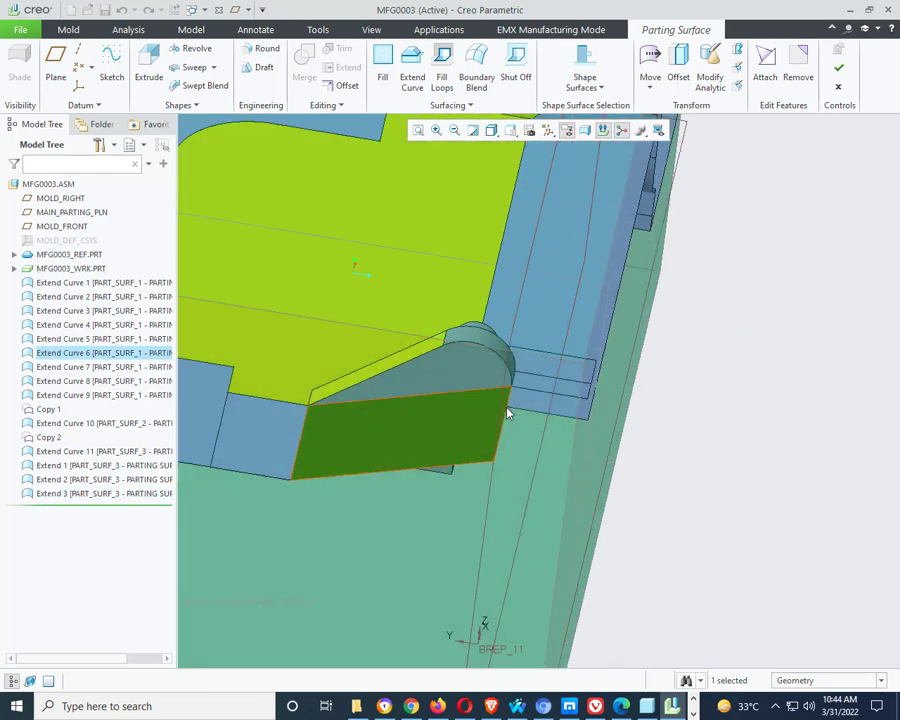
left_click(508, 413)
left_click(505, 416)
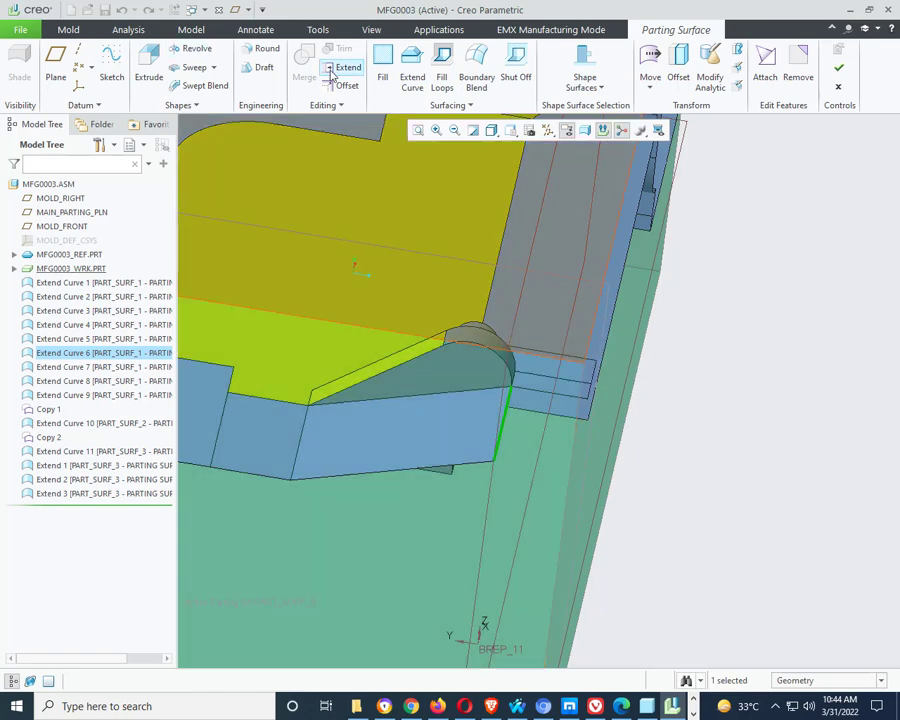
left_click(333, 72)
left_click(50, 84)
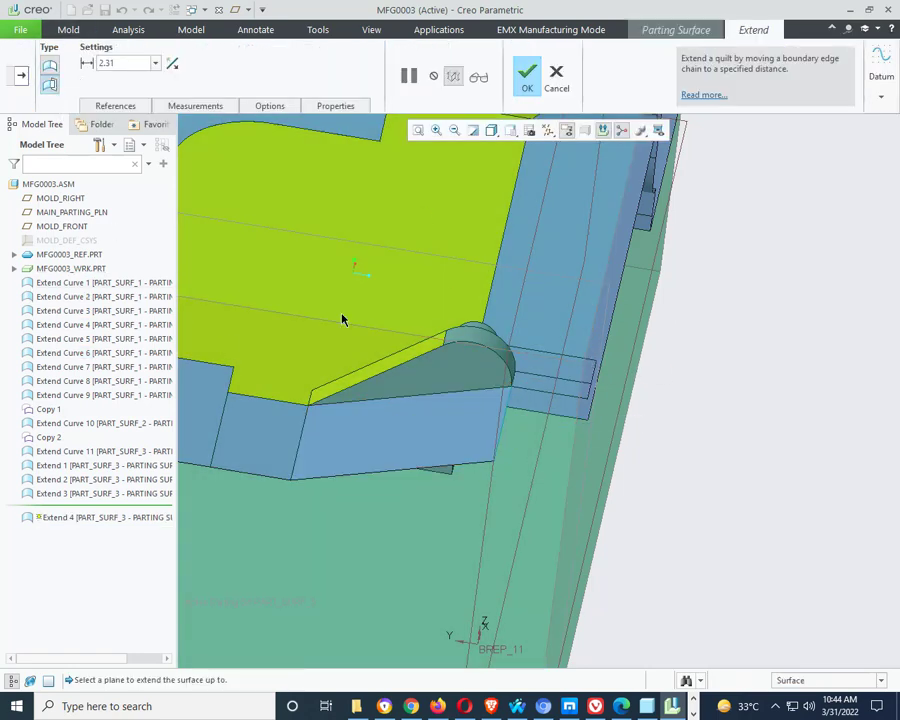
left_click(598, 456)
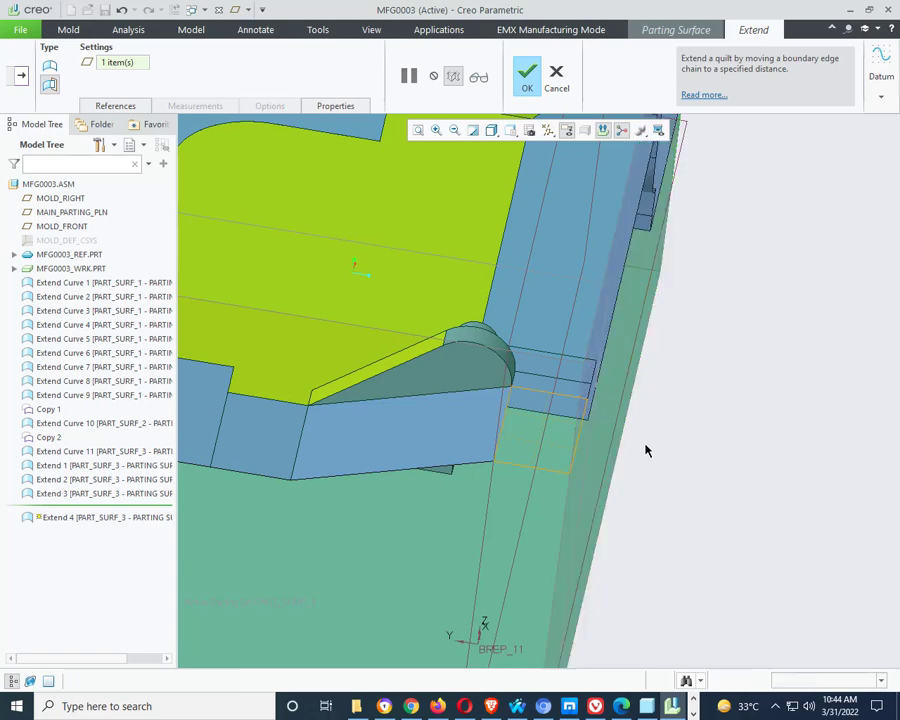
middle_click(645, 451)
- Examine how the parting surfaces fill the workpiece outline in a view normal to its top, and inspect the open areas by the lugs
middle_click_drag(626, 426, 486, 408)
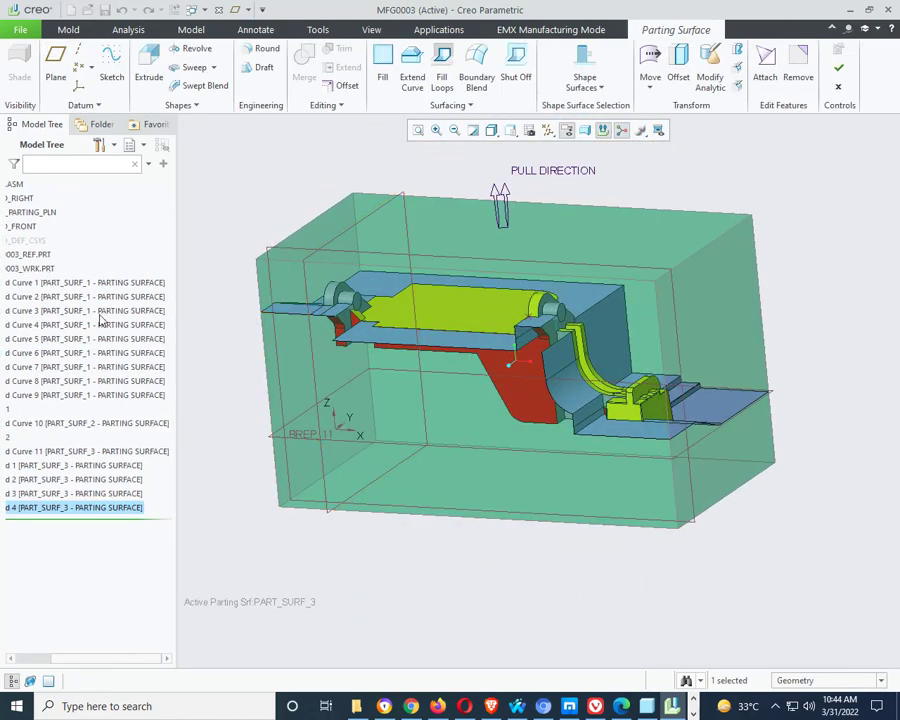
middle_click_drag(277, 315, 305, 375)
left_click(511, 131)
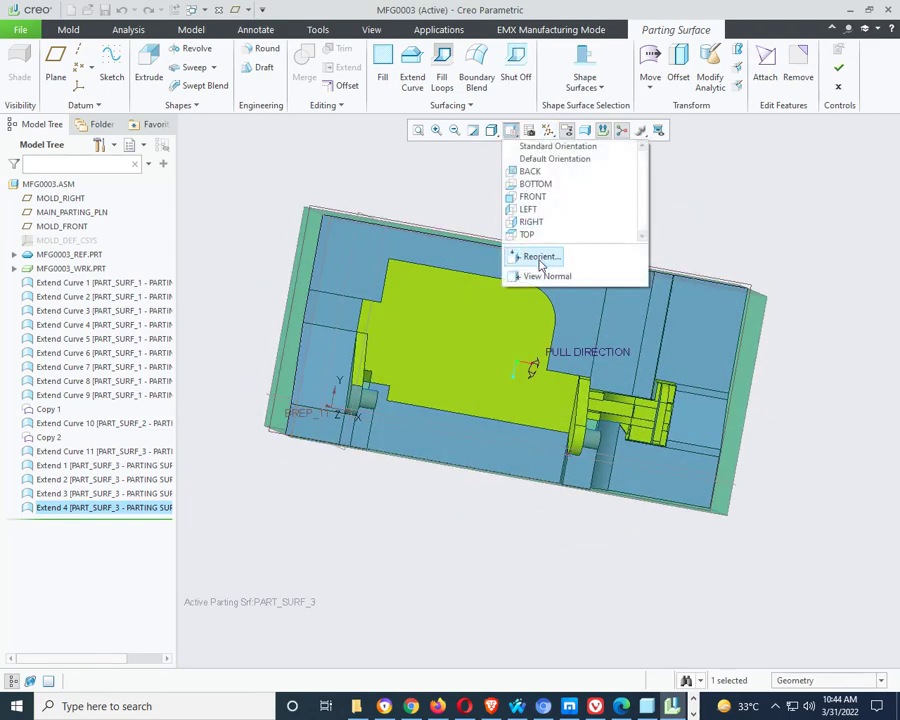
left_click(527, 277)
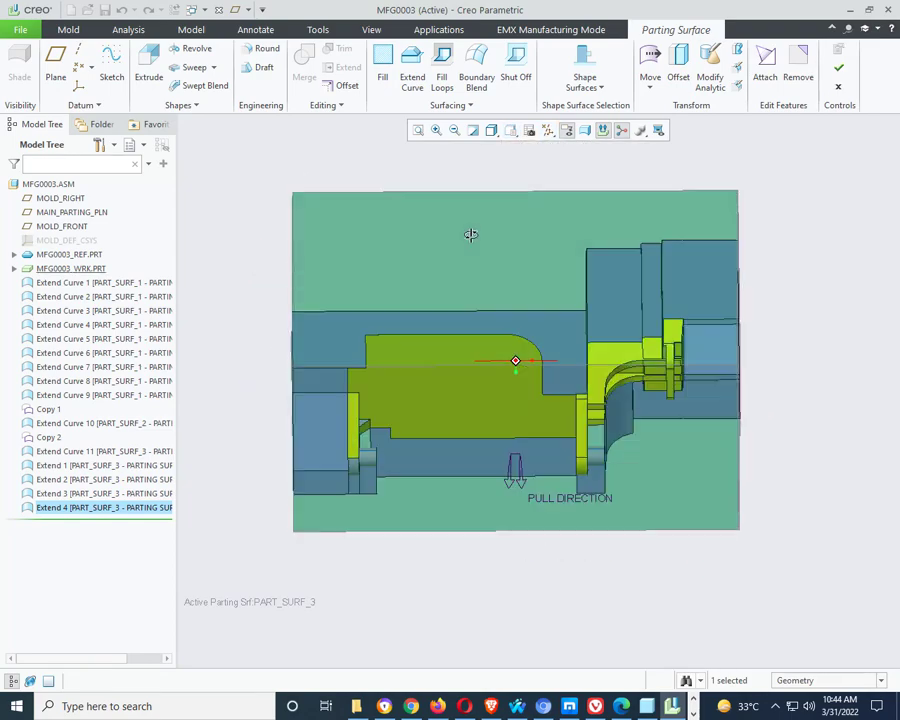
left_click(511, 131)
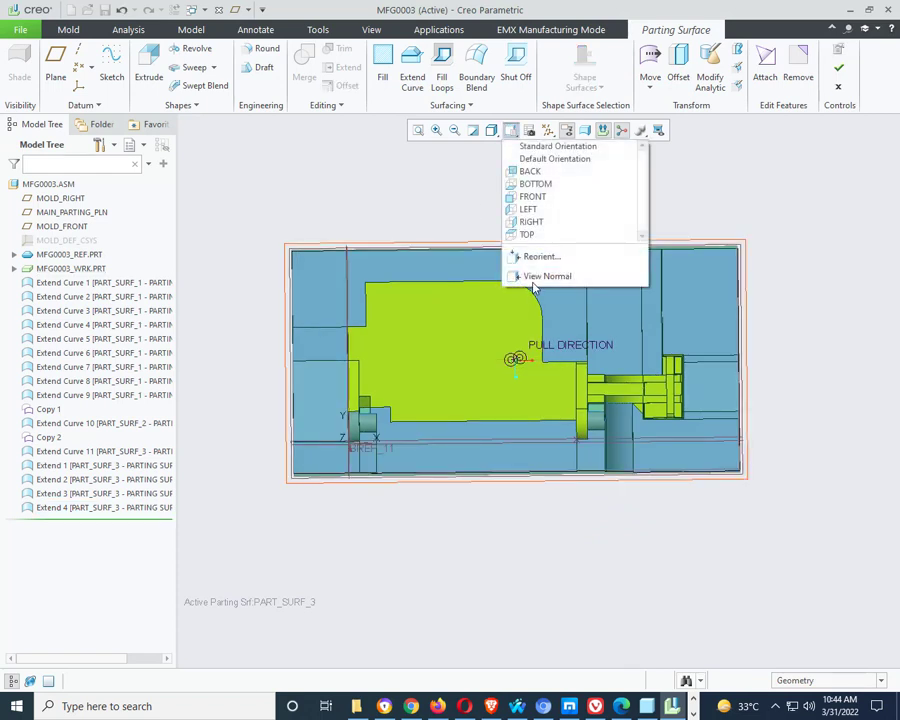
left_click(540, 276)
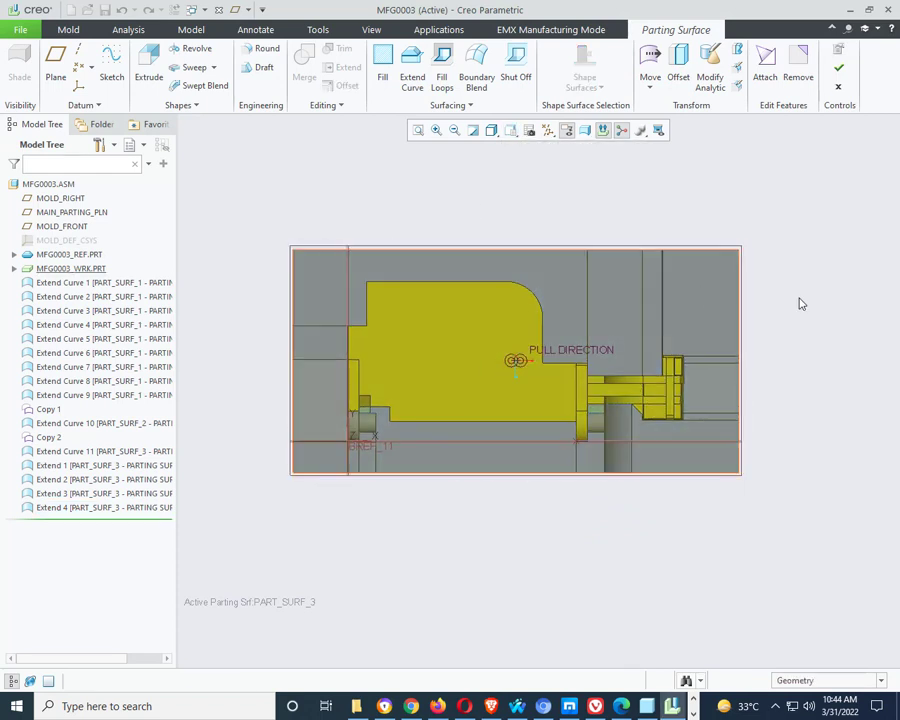
left_click(513, 131)
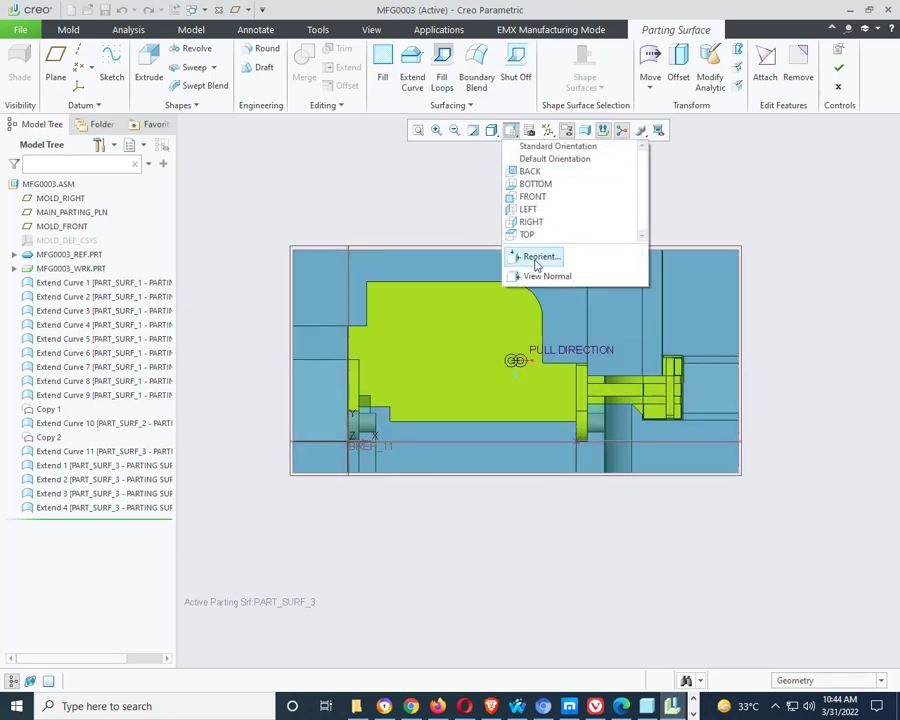
left_click(403, 193)
middle_click_drag(497, 242, 424, 200)
scroll(396, 208, "up", 5)
middle_click_drag(380, 341, 368, 364)
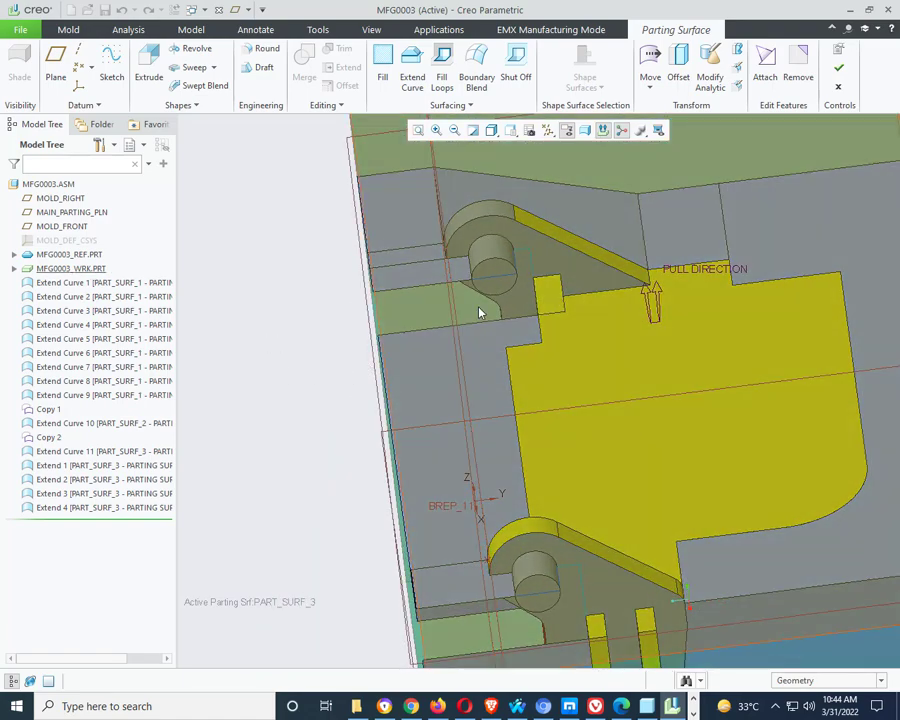
middle_click_drag(466, 318, 512, 306)
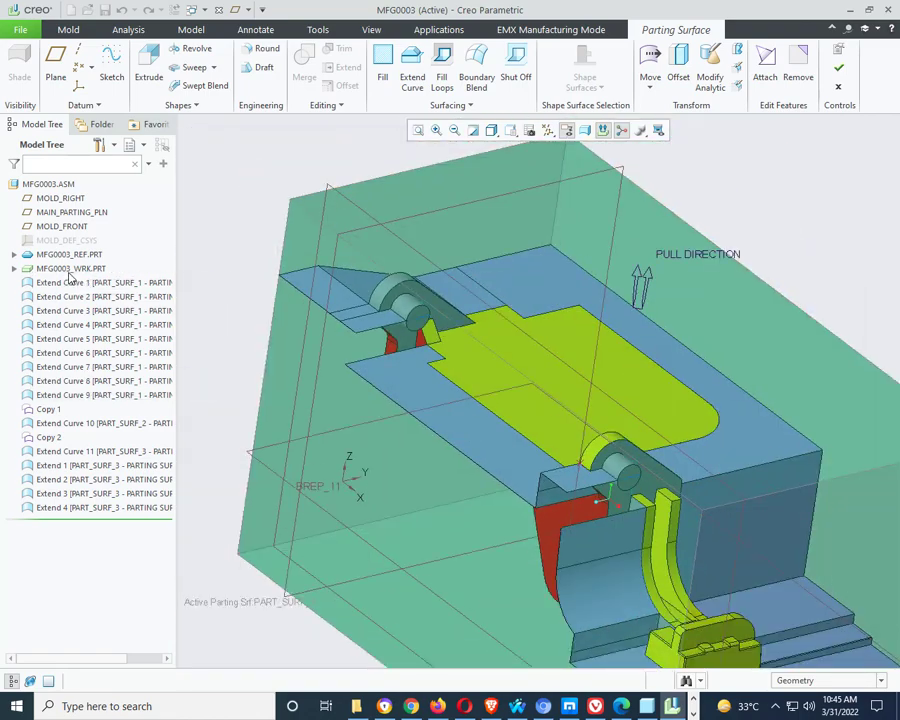
- Hide the workpiece MFG0003_WRK.PRT to expose the gaps beside the lugs
right_click(75, 268)
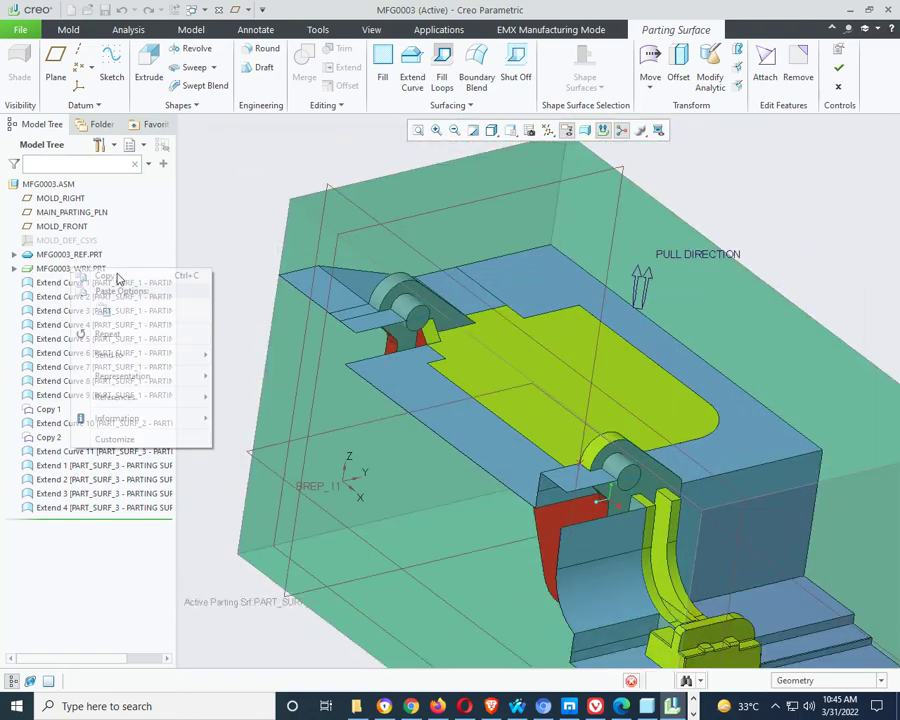
left_click(96, 242)
middle_click_drag(370, 266, 346, 288)
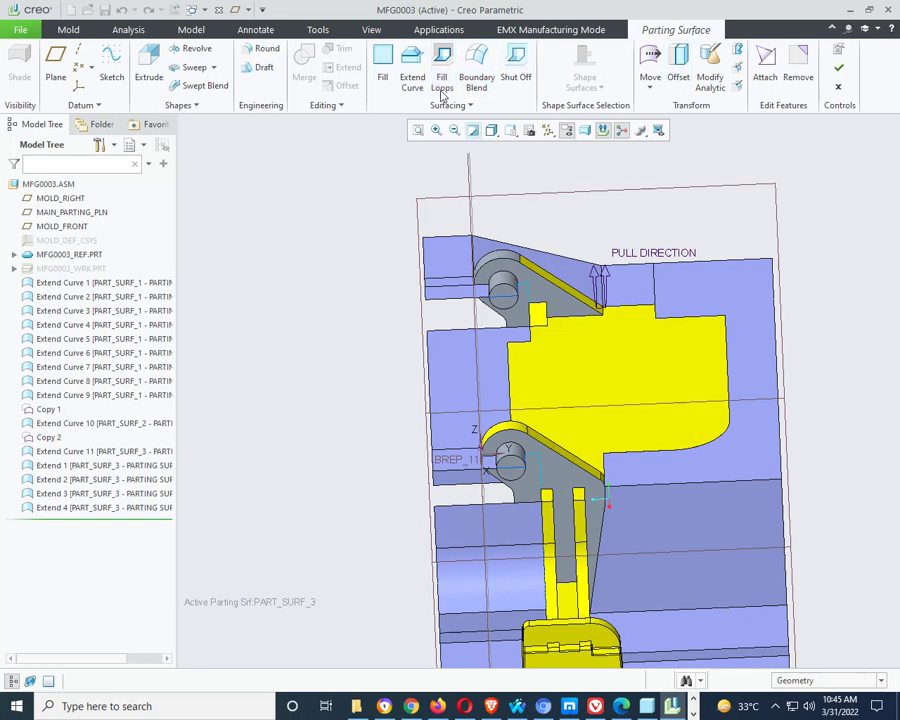
- Start a Fill sketch on the end face of the far lug's pin, using the flat yellow face as the Top orientation reference
left_click(382, 60)
scroll(515, 305, "up", 5)
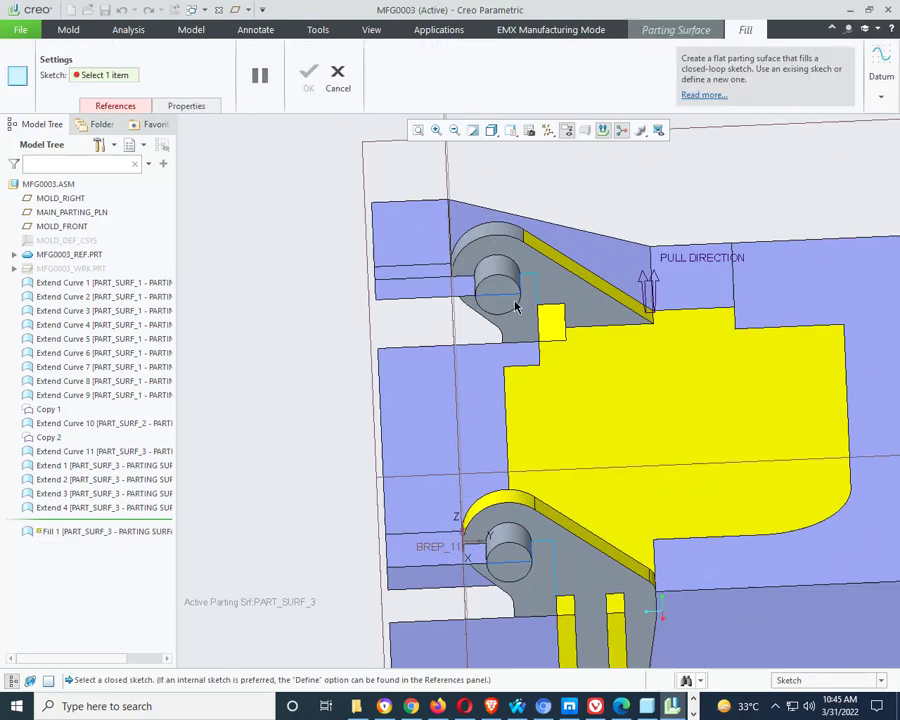
left_click(502, 319)
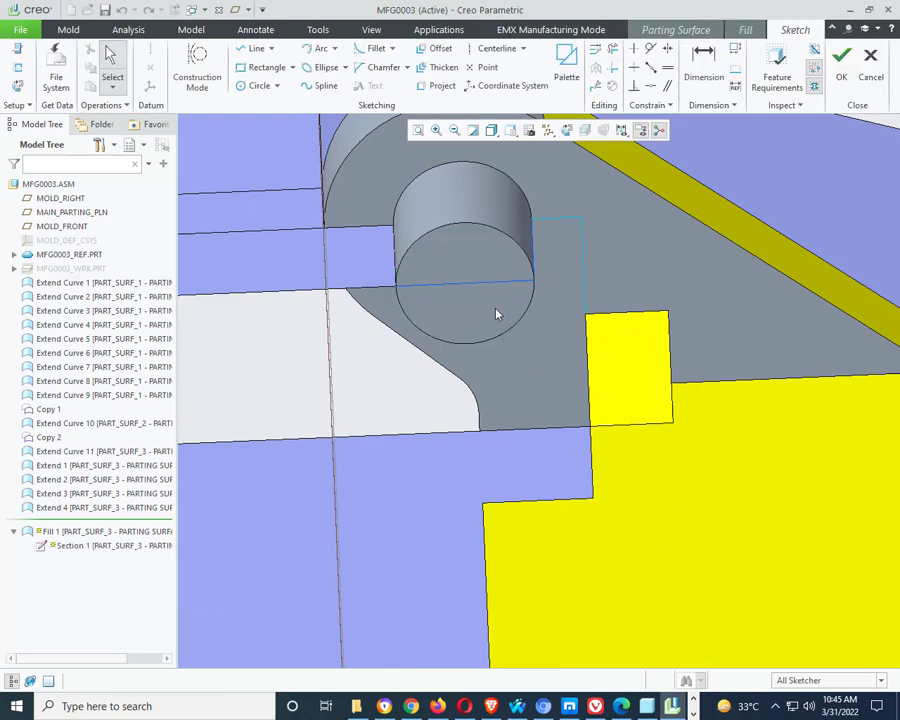
left_click(18, 88)
left_click(18, 48)
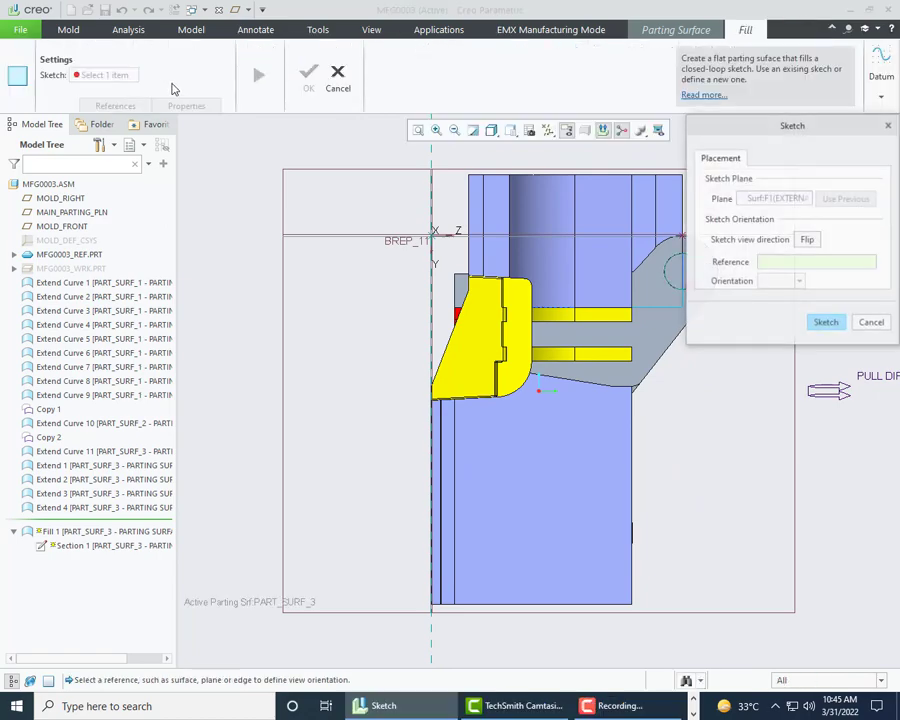
mouse_move(566, 345)
middle_mouse_down()
mouse_move(508, 440)
mouse_move(464, 374)
mouse_move(528, 303)
middle_mouse_up()
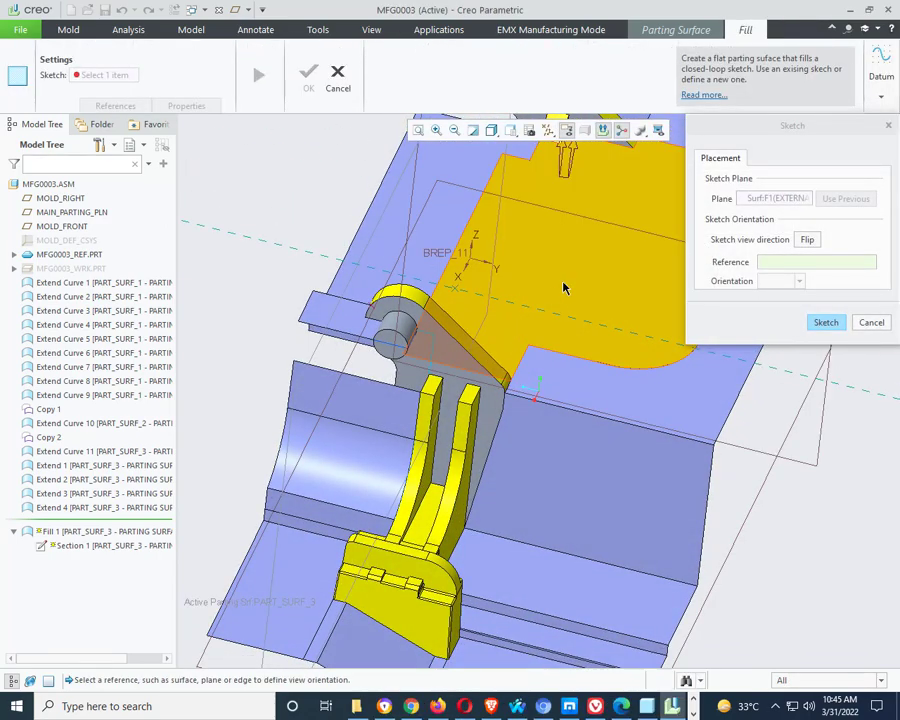
left_click(563, 288)
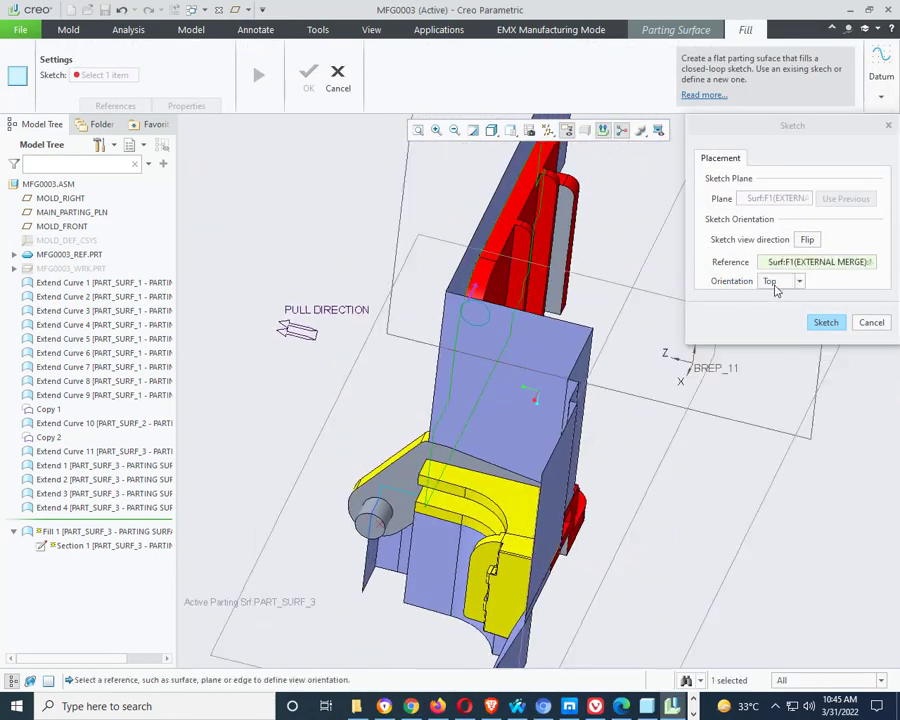
left_click(826, 322)
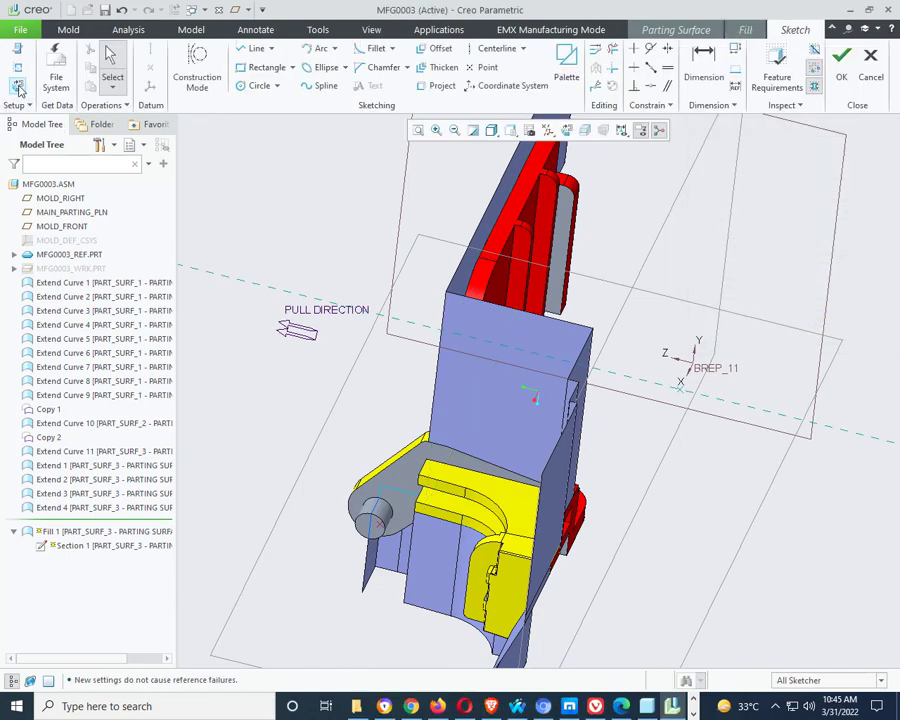
left_click(20, 88)
scroll(365, 313, "up", 2)
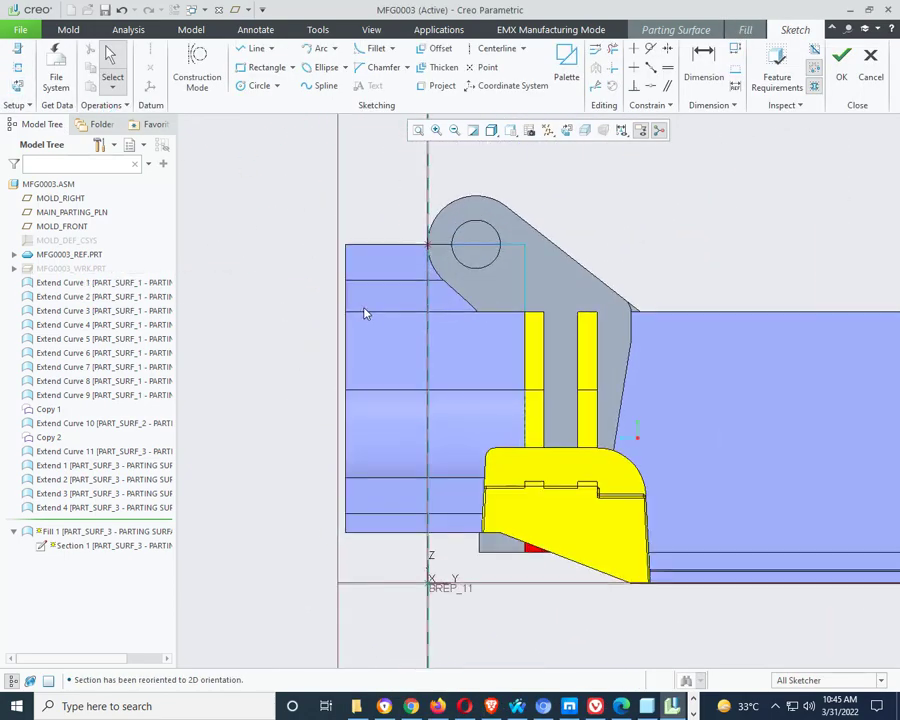
- Project the parting surface's ledge edge, the lower half of the far pin's circle and the short horizontal curve beside it into the sketch
scroll(362, 350, "down", 2)
key("ctrl+d")
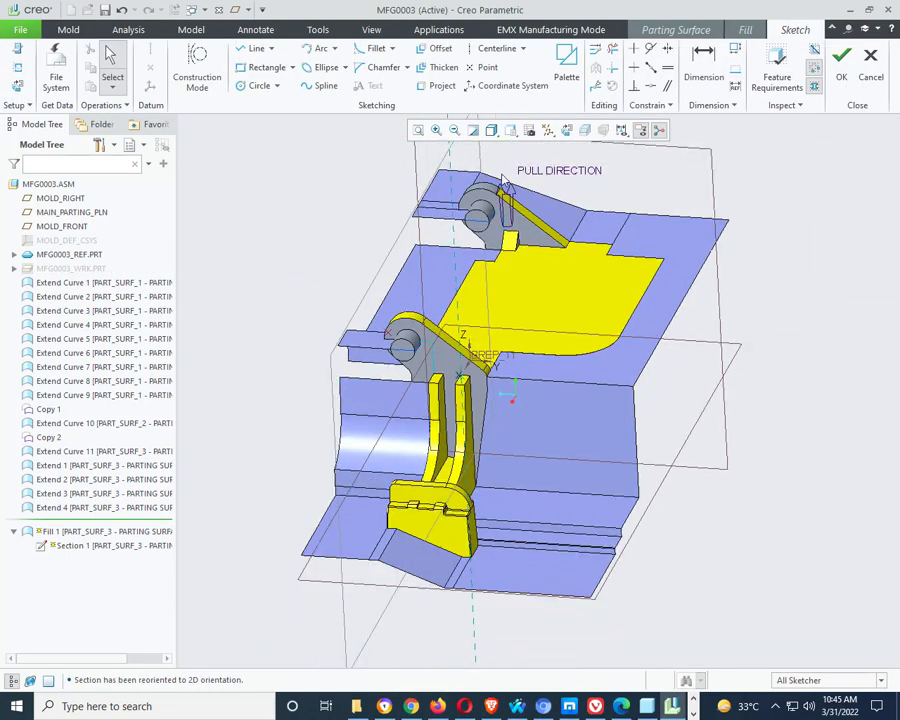
scroll(503, 180, "up", 3)
left_click(440, 86)
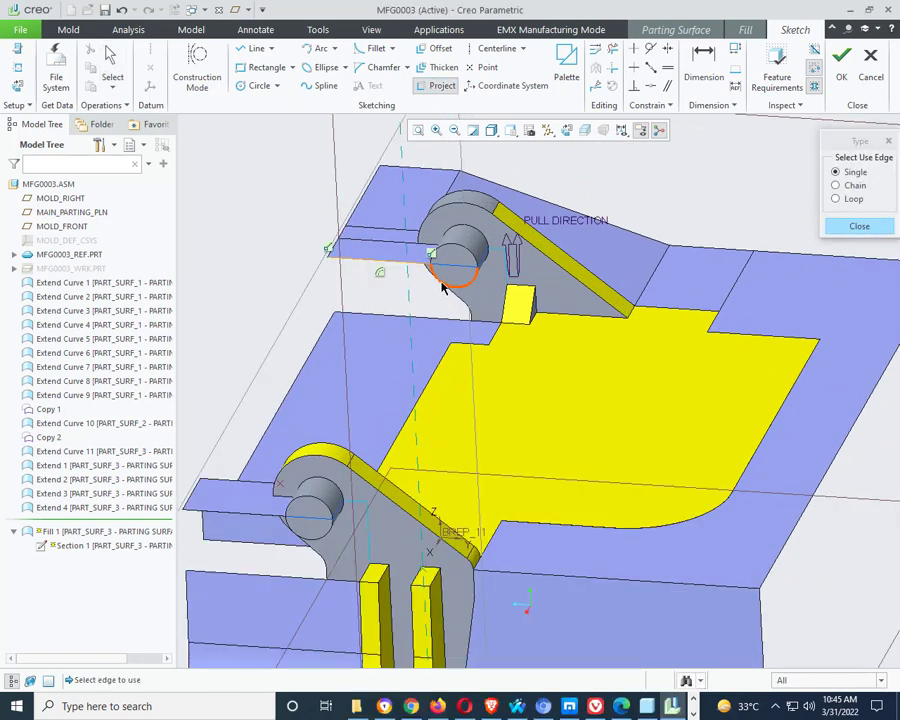
scroll(492, 270, "up", 3)
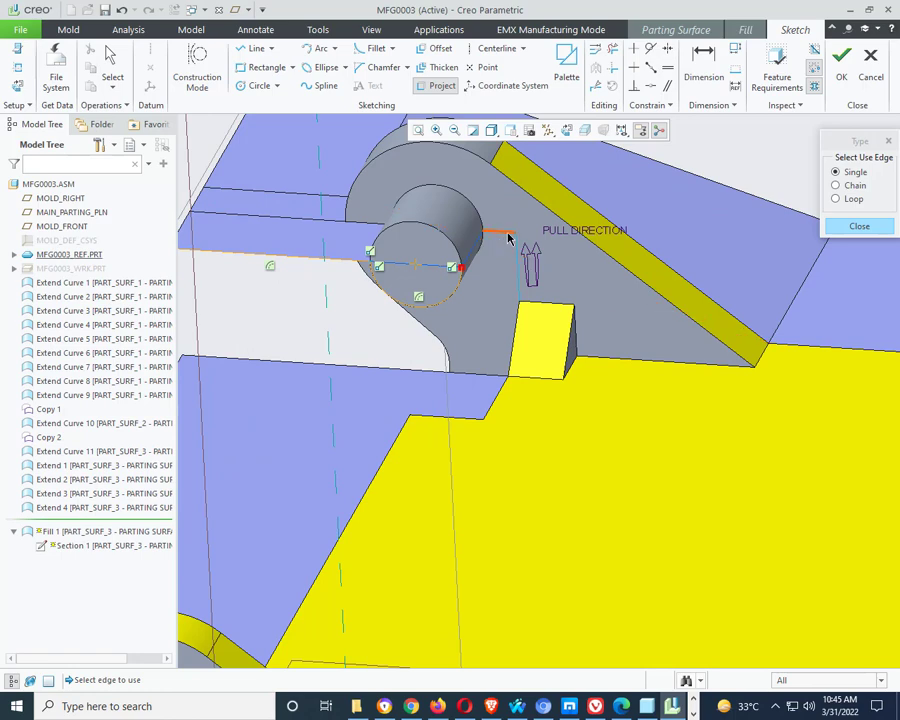
middle_click(498, 325)
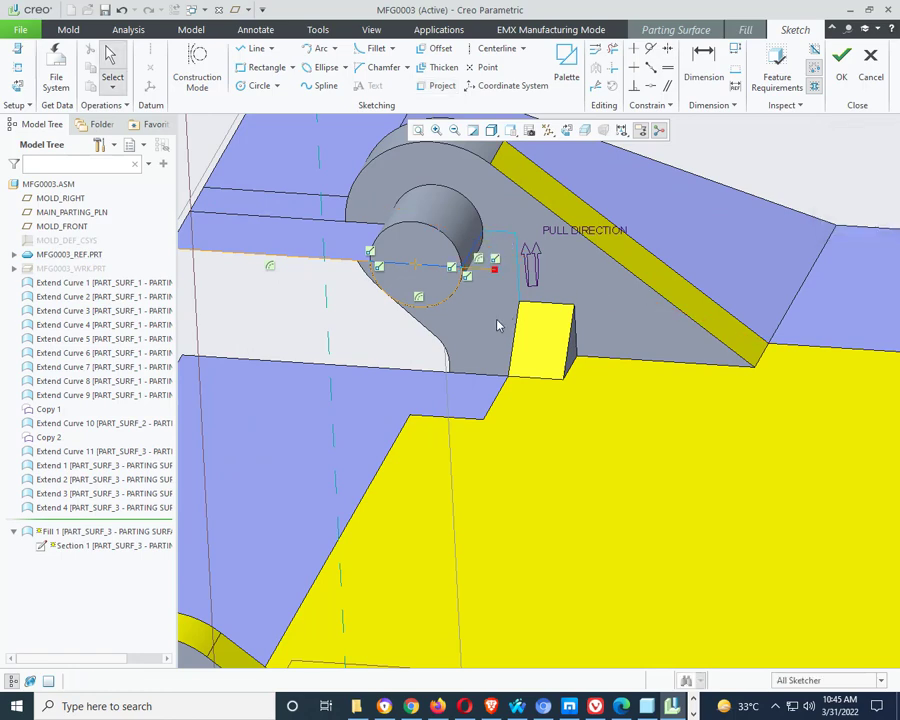
scroll(385, 282, "down", 1)
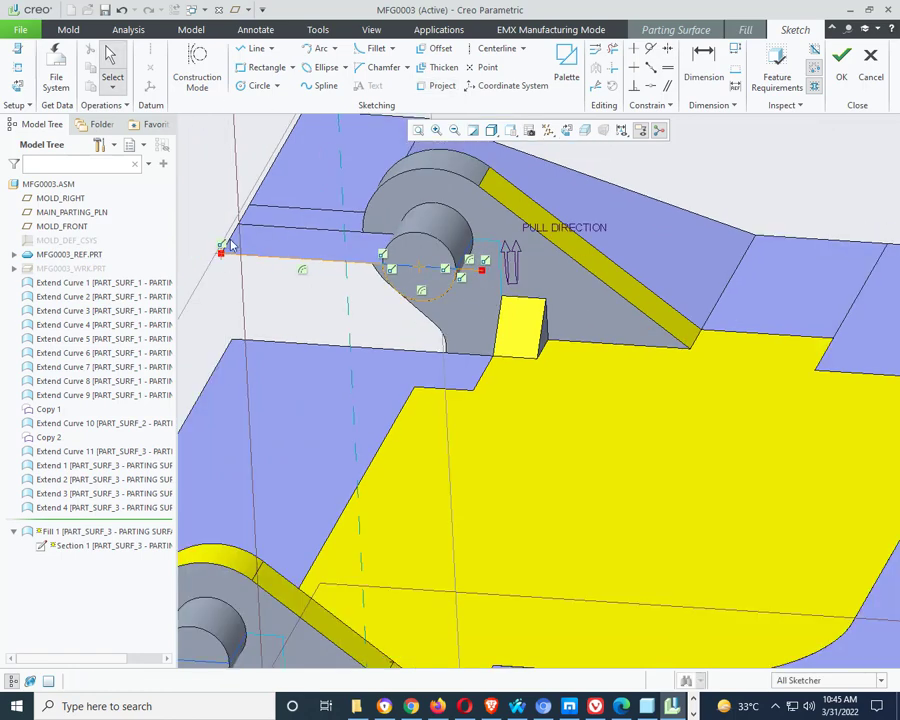
- Add the gap-side edge of the flat parting surface below the far lug as a sketch reference
left_click(18, 88)
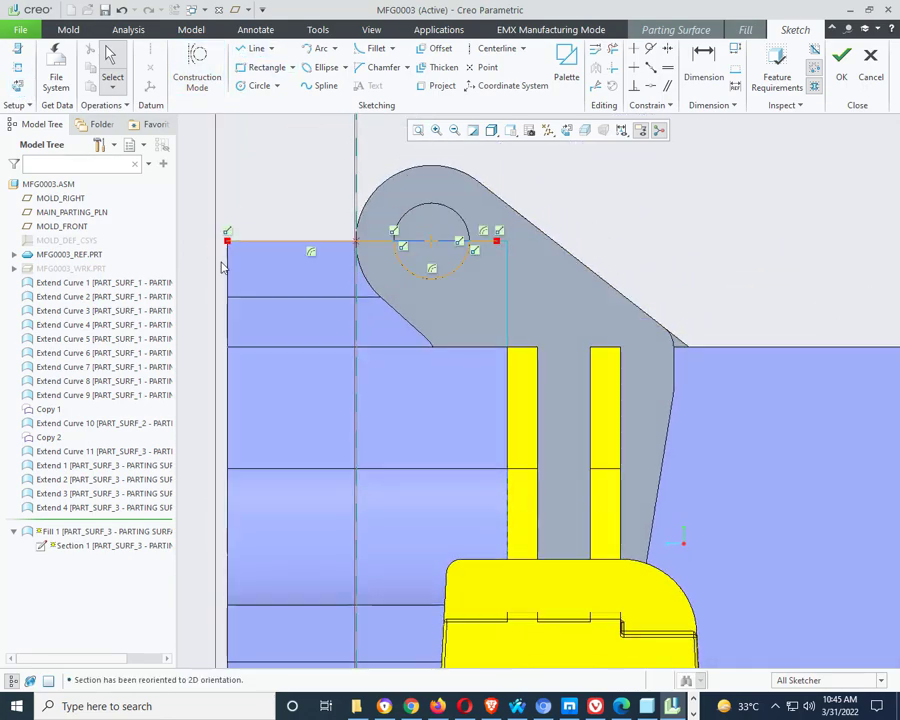
mouse_move(480, 287)
middle_mouse_down()
mouse_move(478, 316)
mouse_move(404, 305)
middle_mouse_up()
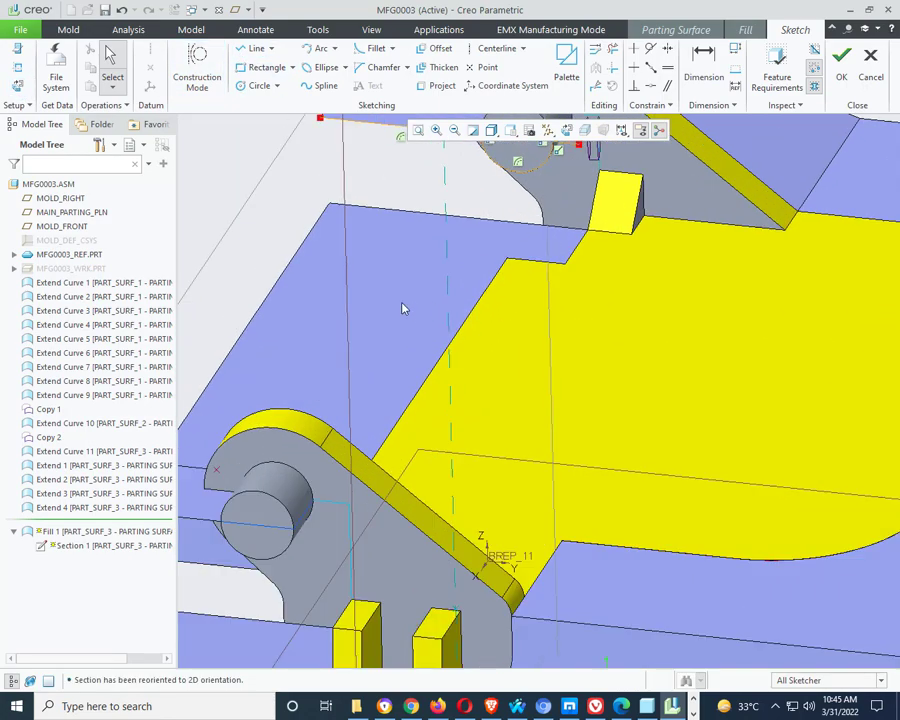
left_click(17, 66)
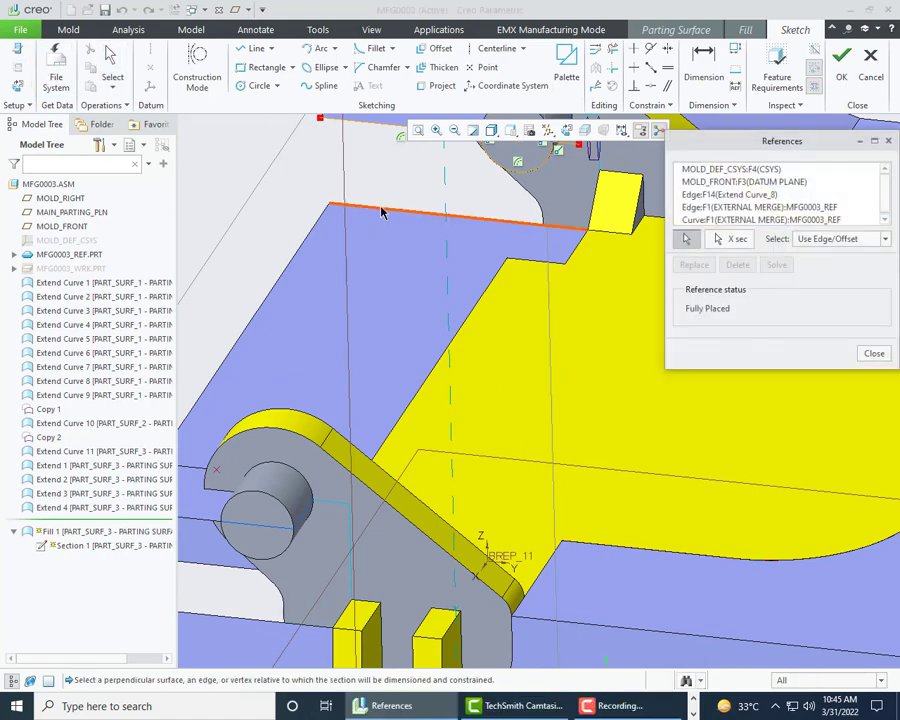
left_click(382, 212)
middle_click(498, 261)
middle_click(498, 261)
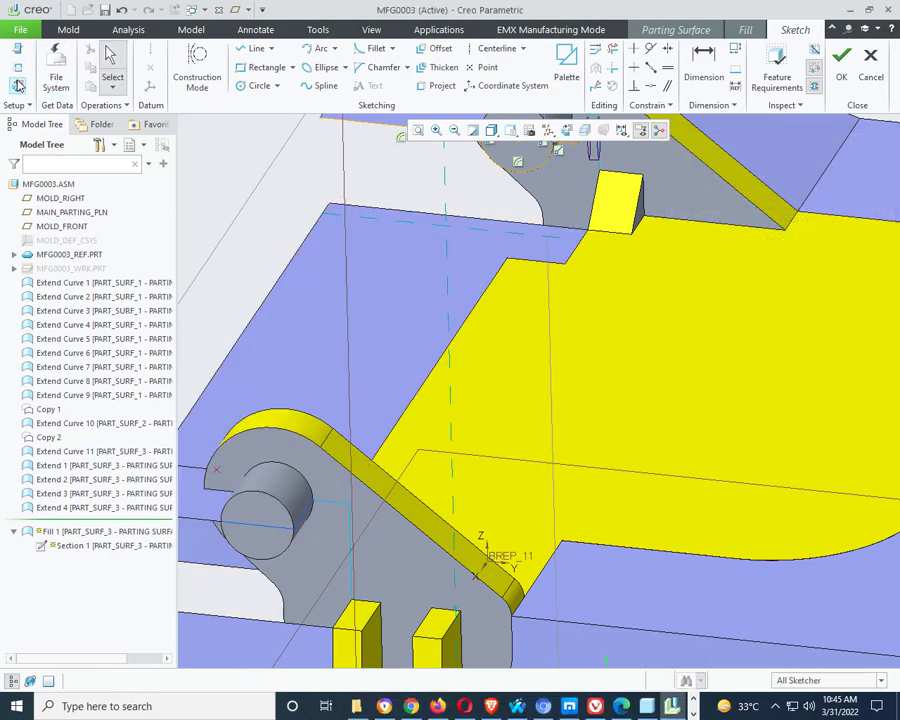
- Draw lines down from both ends of the projected chain and along the lower reference edge to enclose the gap below the pin
left_click(17, 86)
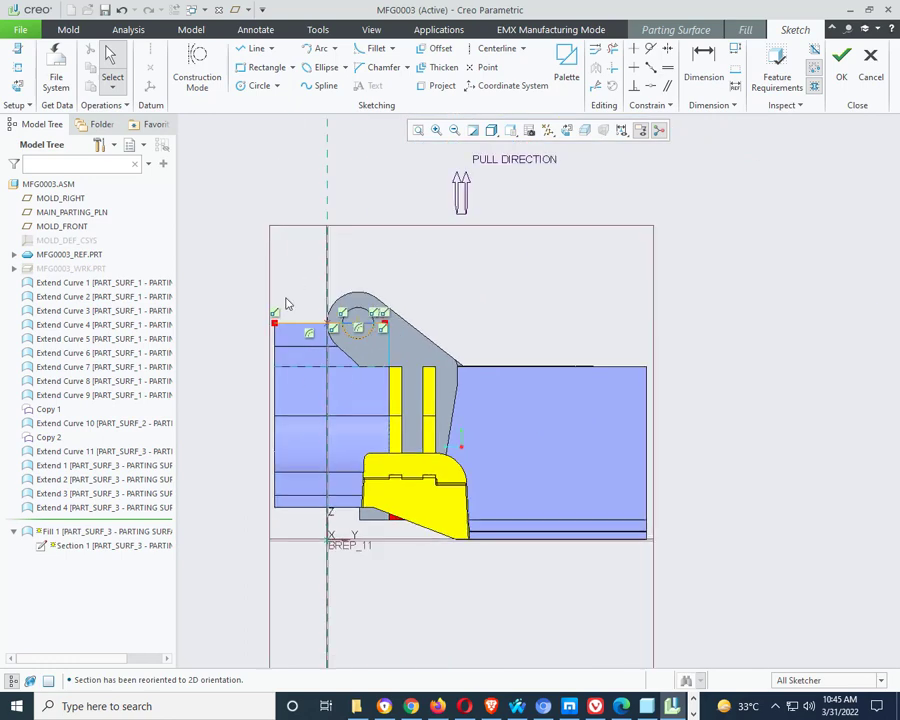
scroll(272, 320, "down", 3)
left_click(250, 50)
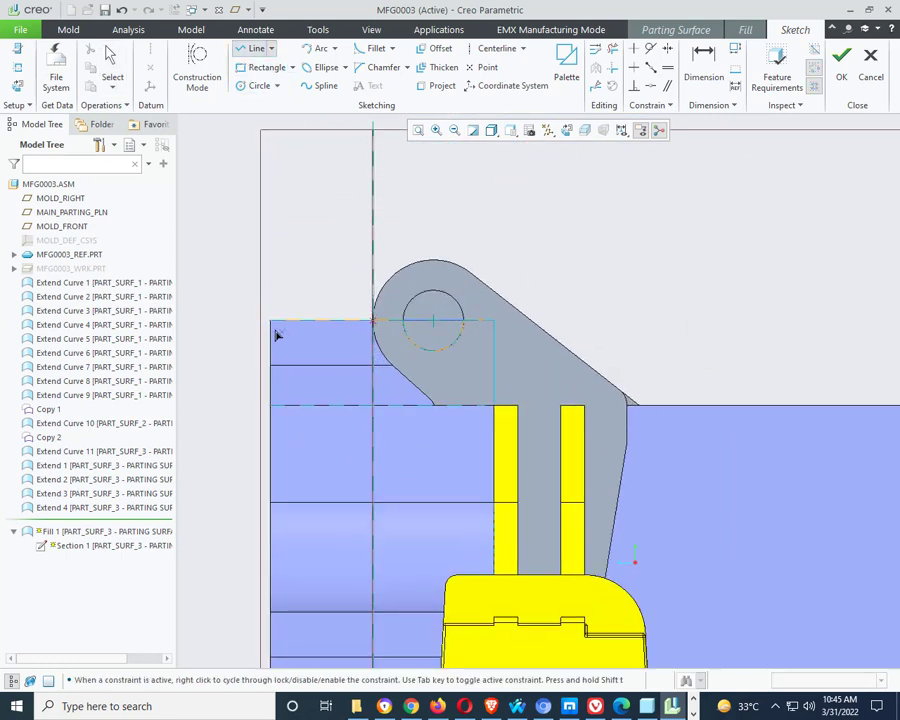
scroll(270, 412, "down", 5)
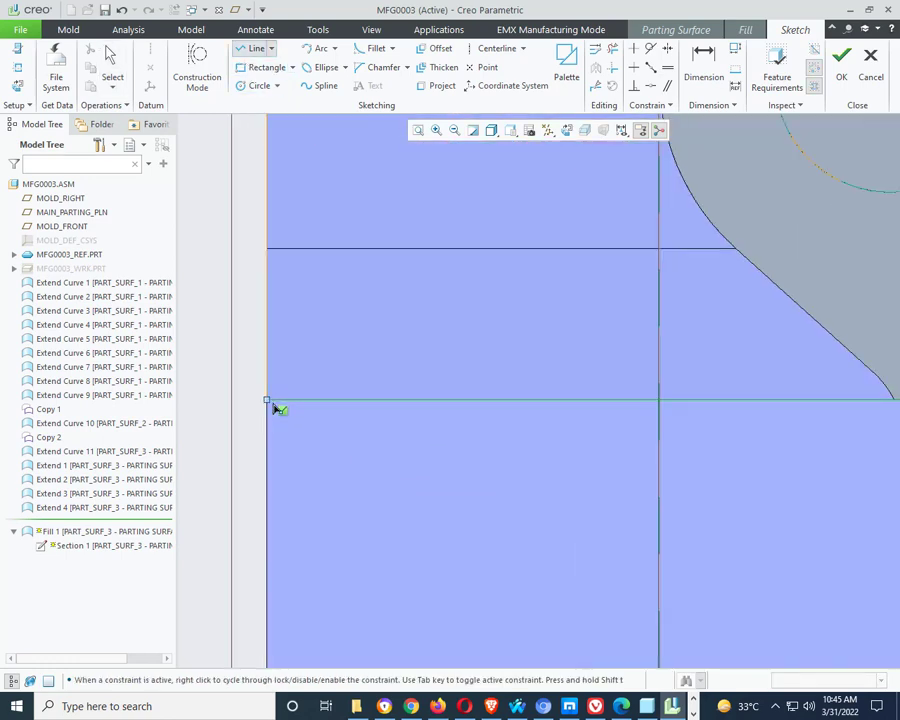
scroll(268, 410, "up", 4)
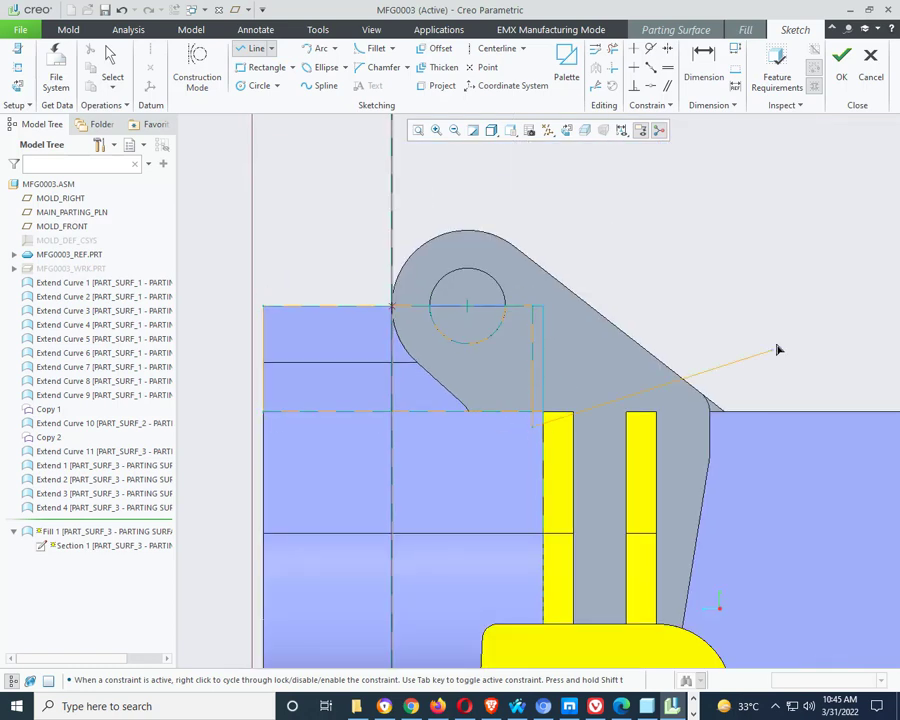
middle_click(809, 290)
- Trim the line ends that overrun the lower corner beside the yellow rib to leave a closed profile
scroll(576, 418, "down", 5)
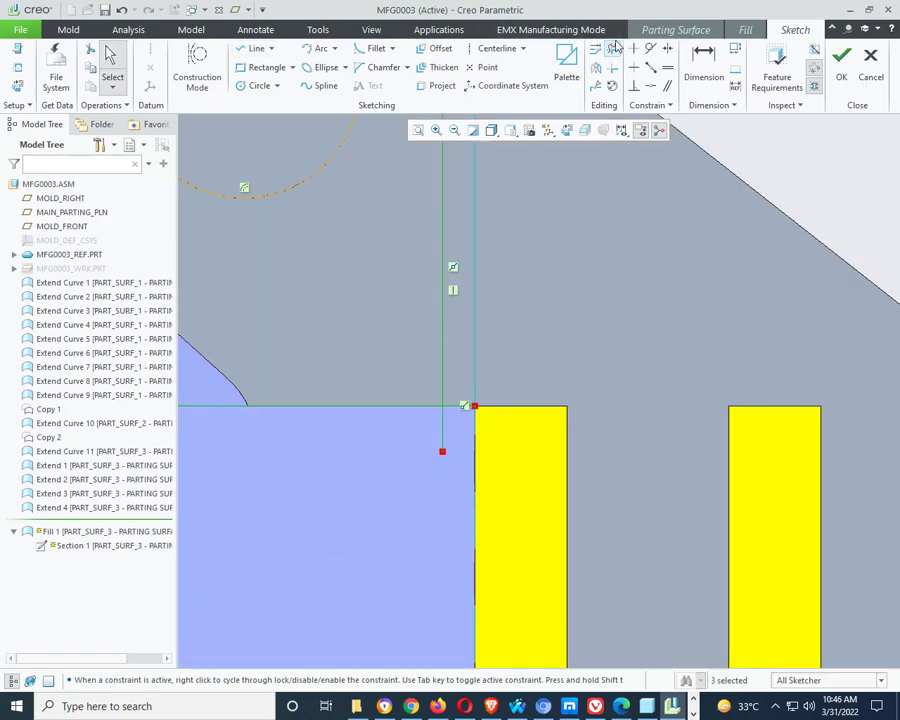
left_click(613, 49)
left_click_drag(448, 436, 449, 438)
middle_click(542, 432)
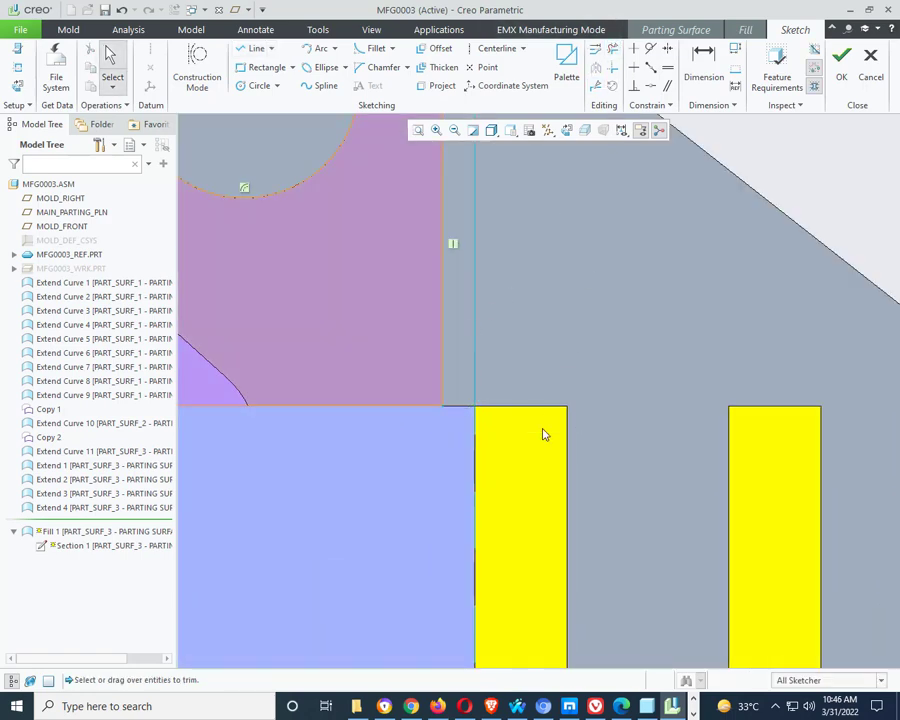
- Accept the section and complete the Fill surface closing the gap beside the far lug's pin
scroll(542, 432, "up", 4)
mouse_move(578, 354)
middle_mouse_down()
mouse_move(480, 352)
mouse_move(540, 390)
mouse_move(600, 330)
middle_mouse_up()
left_click(841, 62)
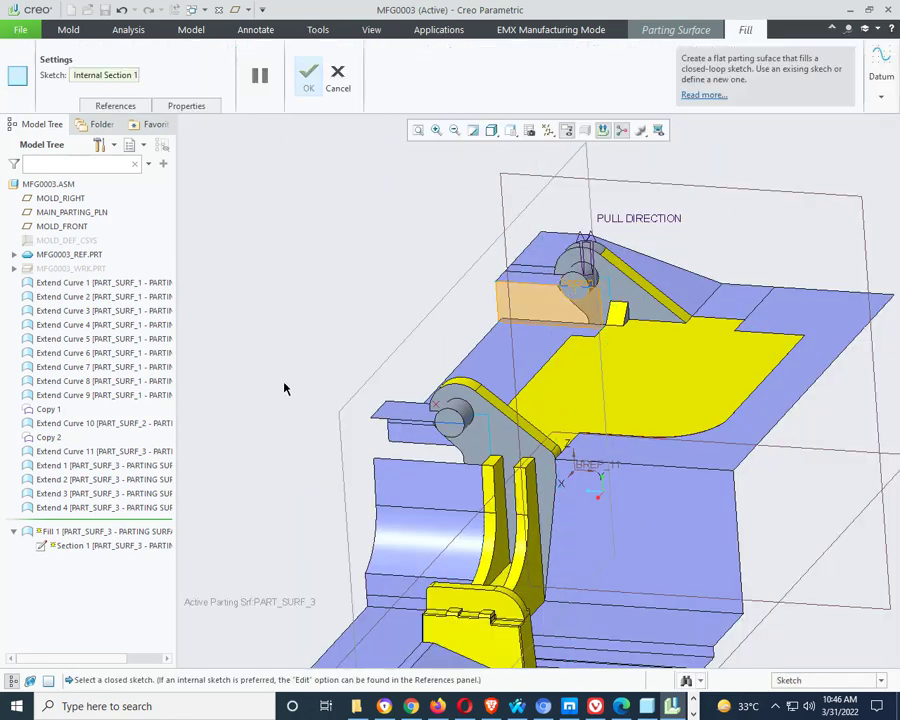
scroll(283, 386, "up", 3)
left_click(308, 74)
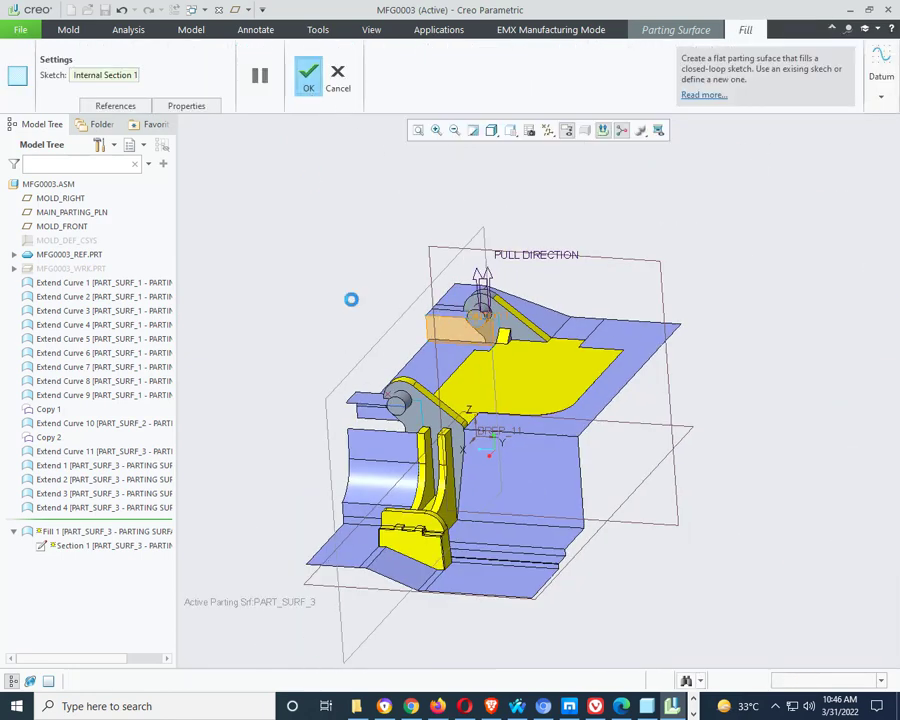
middle_click_drag(480, 330, 549, 279)
scroll(549, 279, "down", 5)
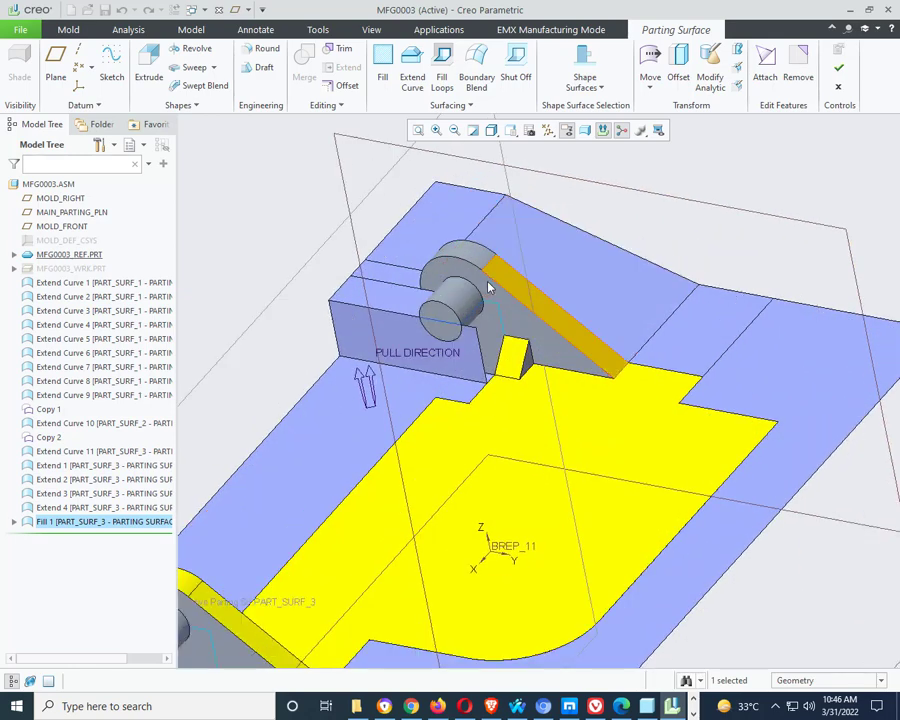
scroll(420, 466, "up", 2)
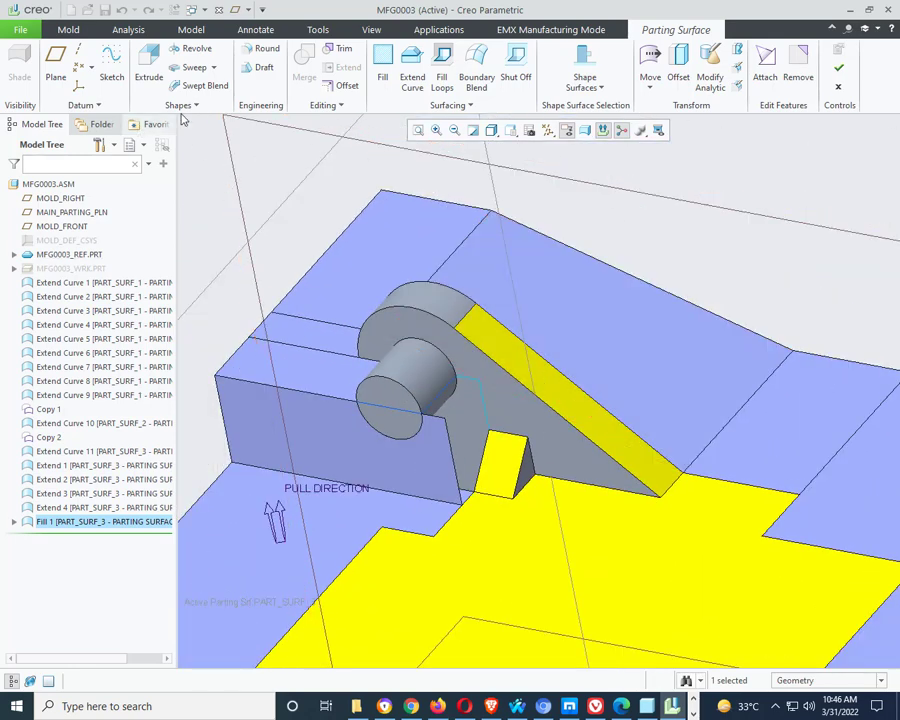
- Create a datum curve through points joining the silhouette curve's corner beside the pin to the upper front corner of the vertical fill surface
left_click(82, 105)
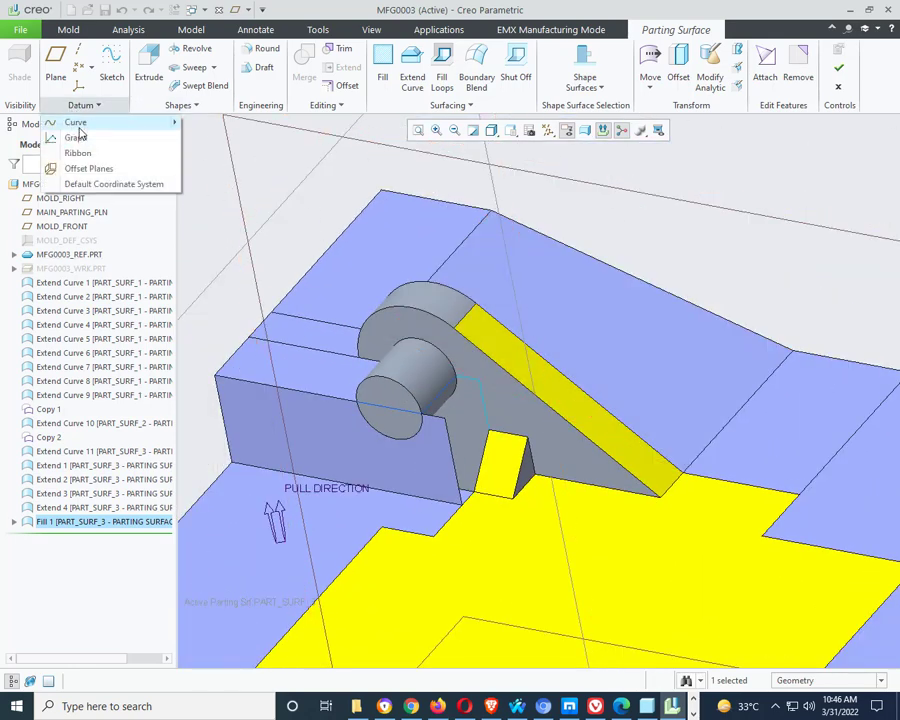
left_click(80, 130)
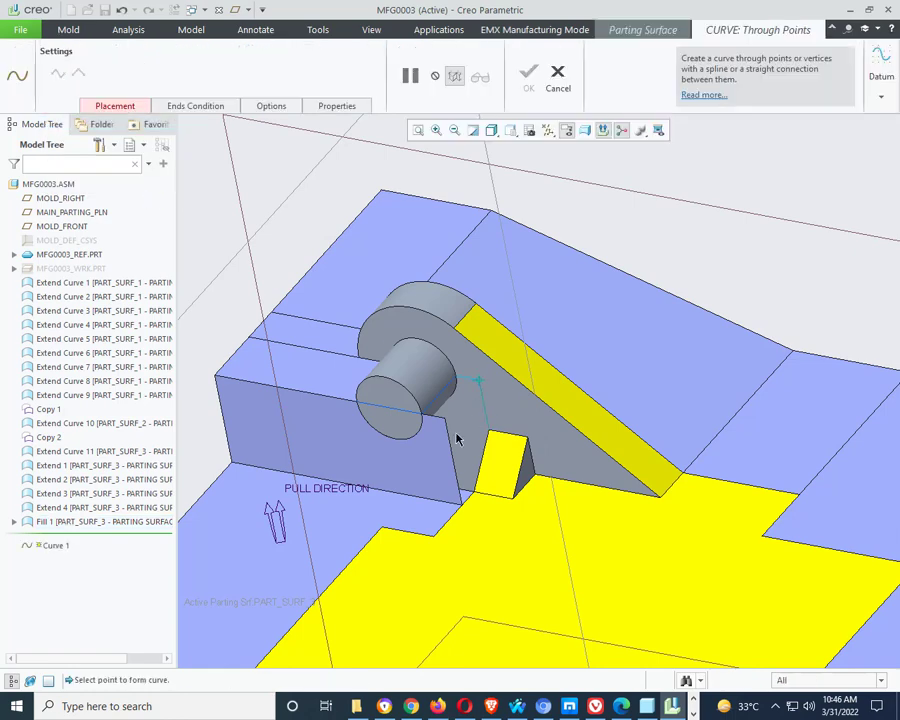
left_click(446, 423)
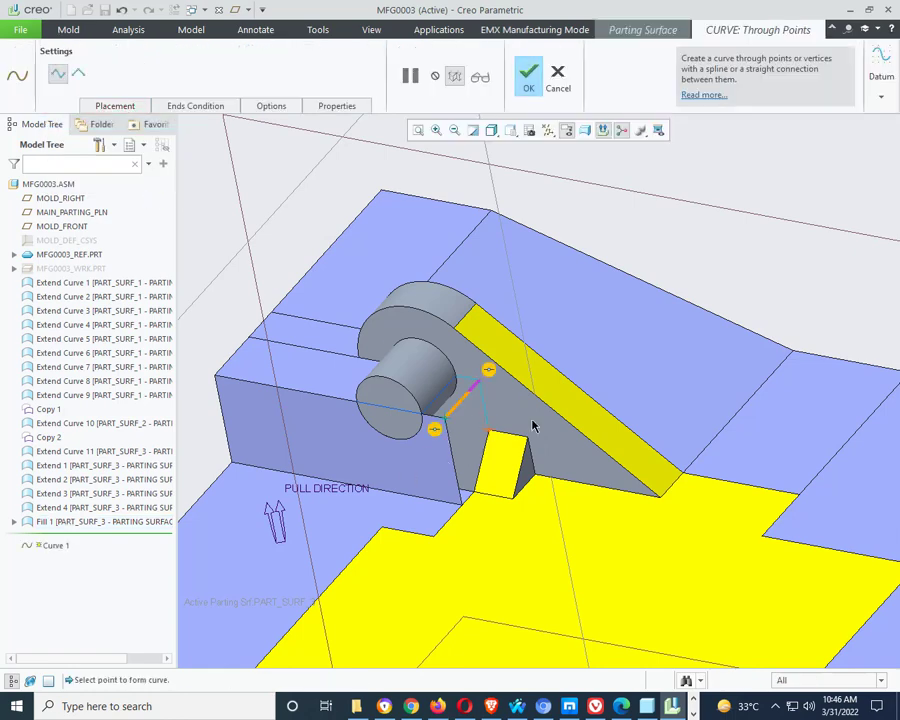
middle_click(668, 271)
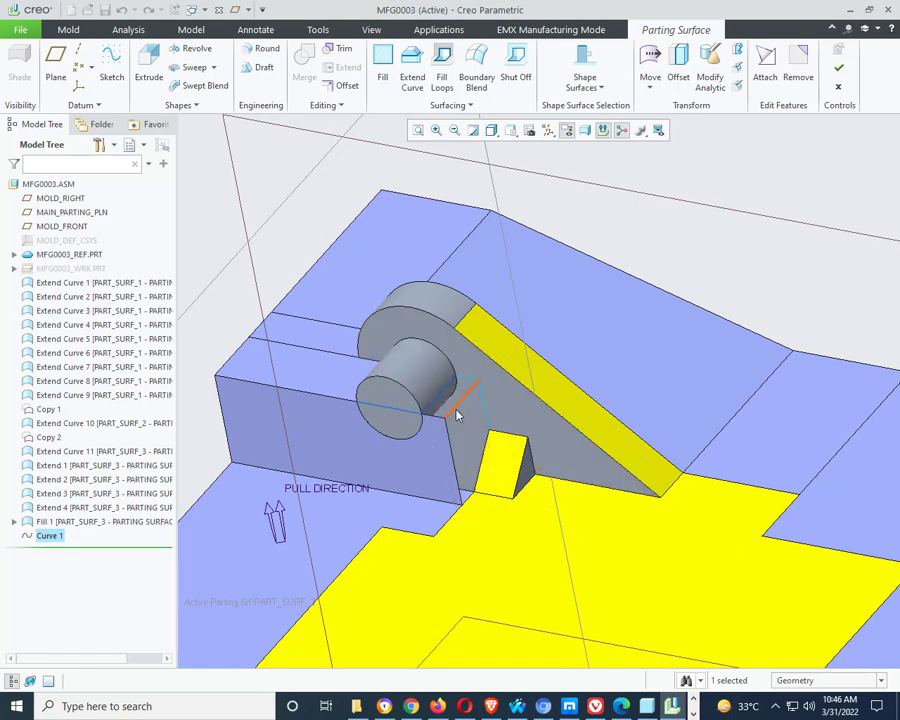
- Start a Boundary Blend beside the pin, using the pin's side edge and the new datum curve as the first-direction chains
left_click(478, 68)
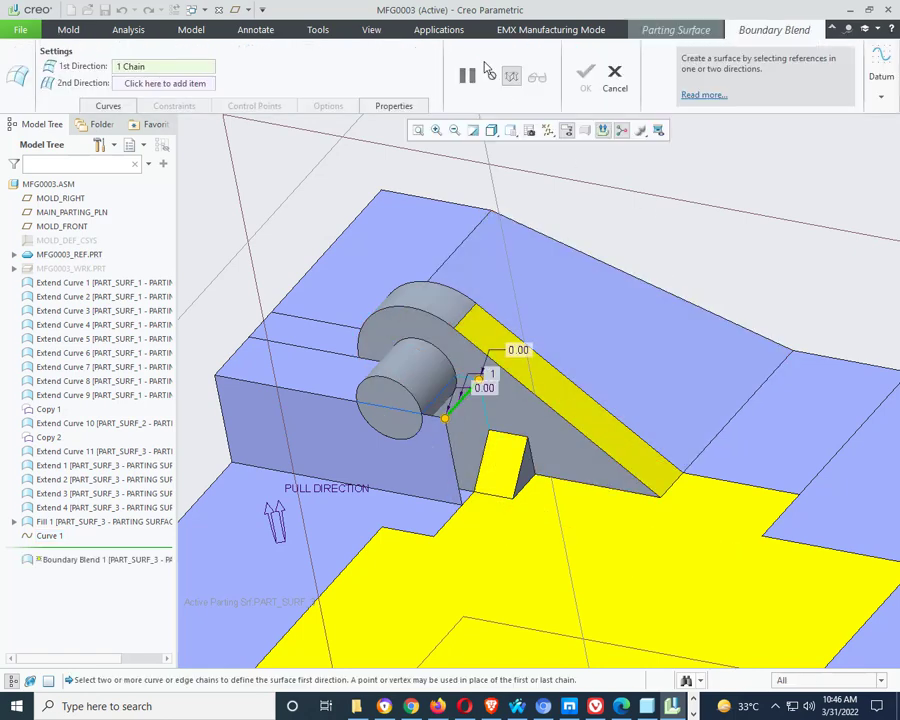
scroll(453, 383, "up", 3)
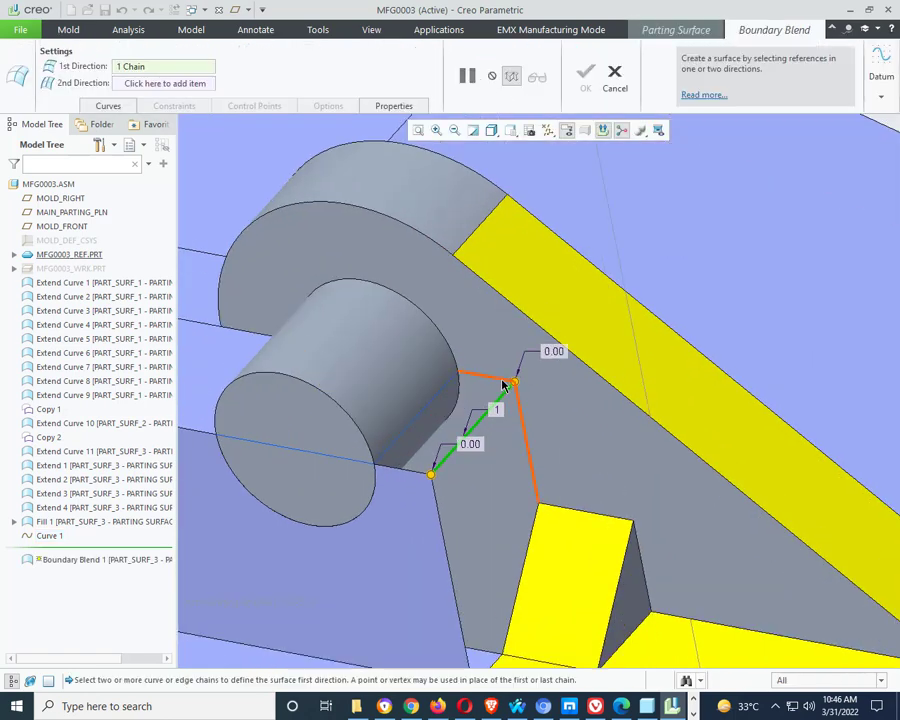
left_click(504, 386)
left_click(442, 398)
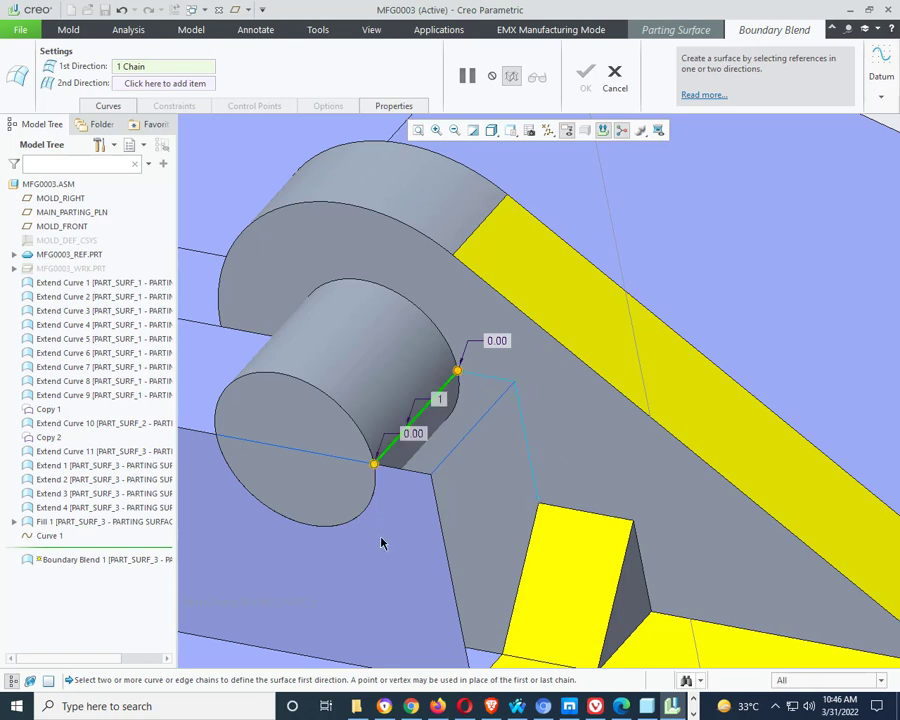
left_click(442, 470, "ctrl")
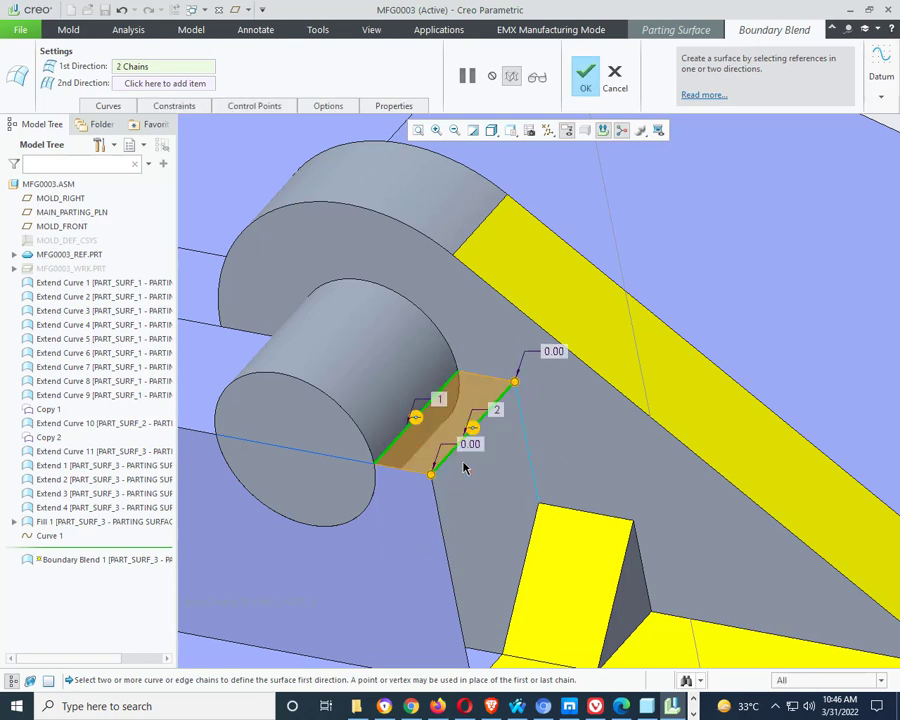
- Add the short rear and front edges beside the pin as second-direction chains and complete the boundary blend
left_click(145, 84)
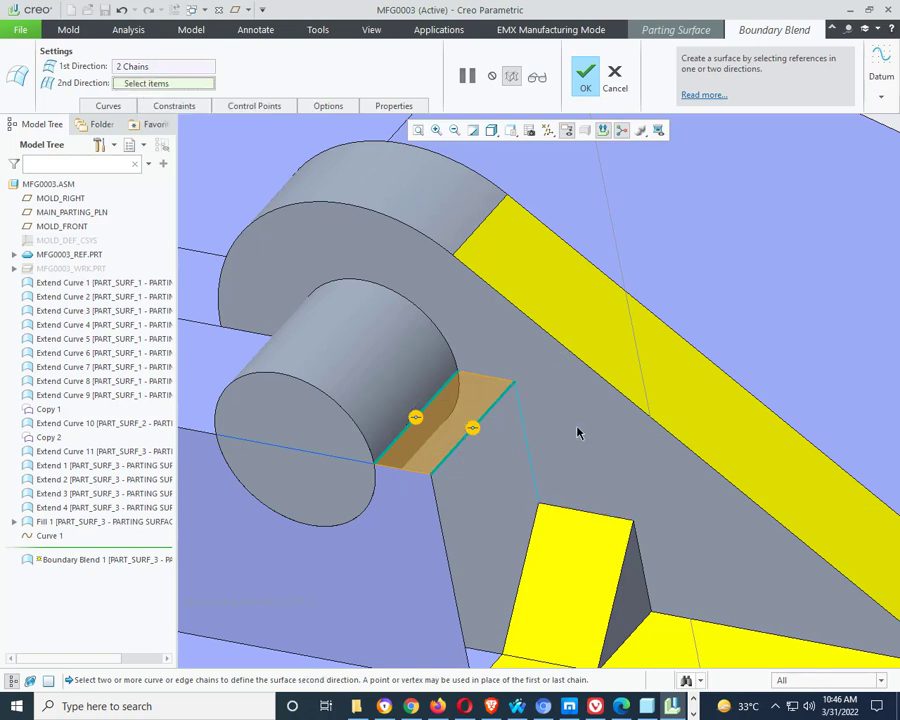
left_click(488, 382)
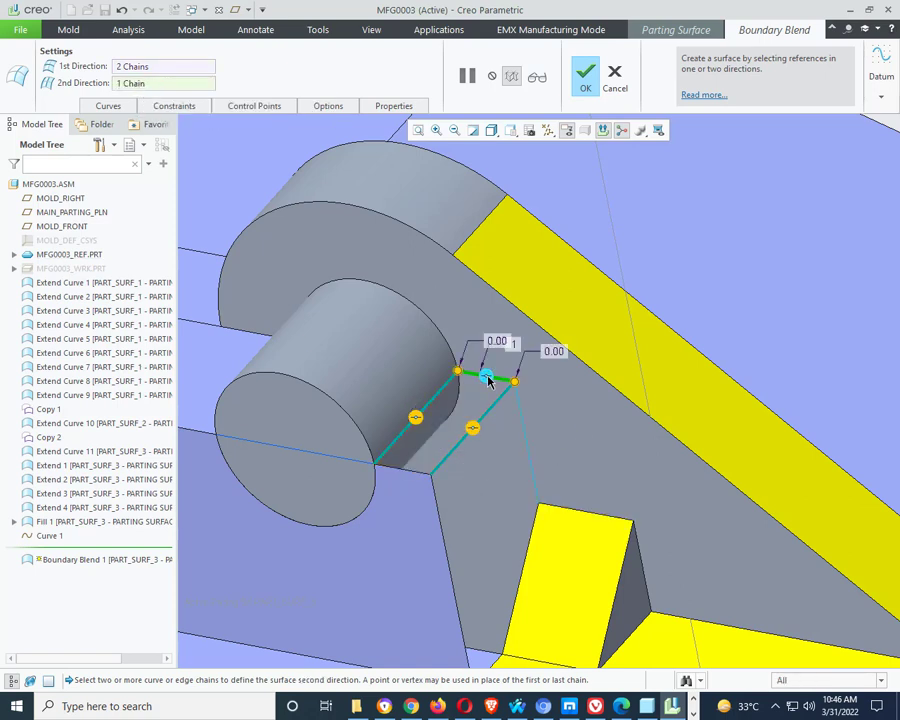
left_click(420, 474, "ctrl")
key("ctrl+d")
middle_click(677, 290)
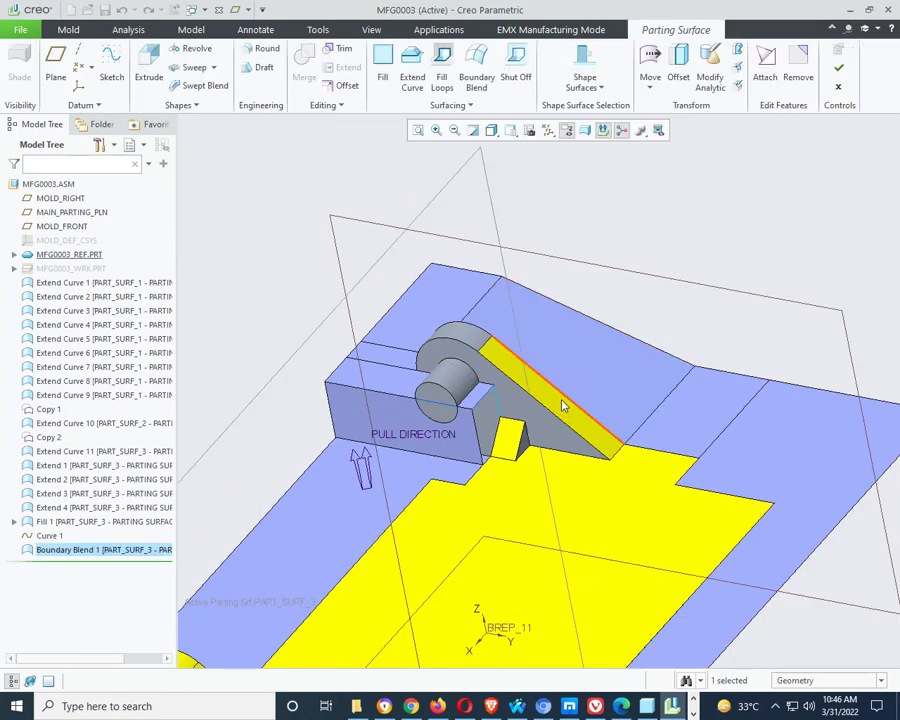
- Start another Boundary Blend with the vertical silhouette curve and the fill surface's vertical end edge as first-direction chains
scroll(564, 405, "down", 3)
middle_click_drag(528, 412, 563, 366)
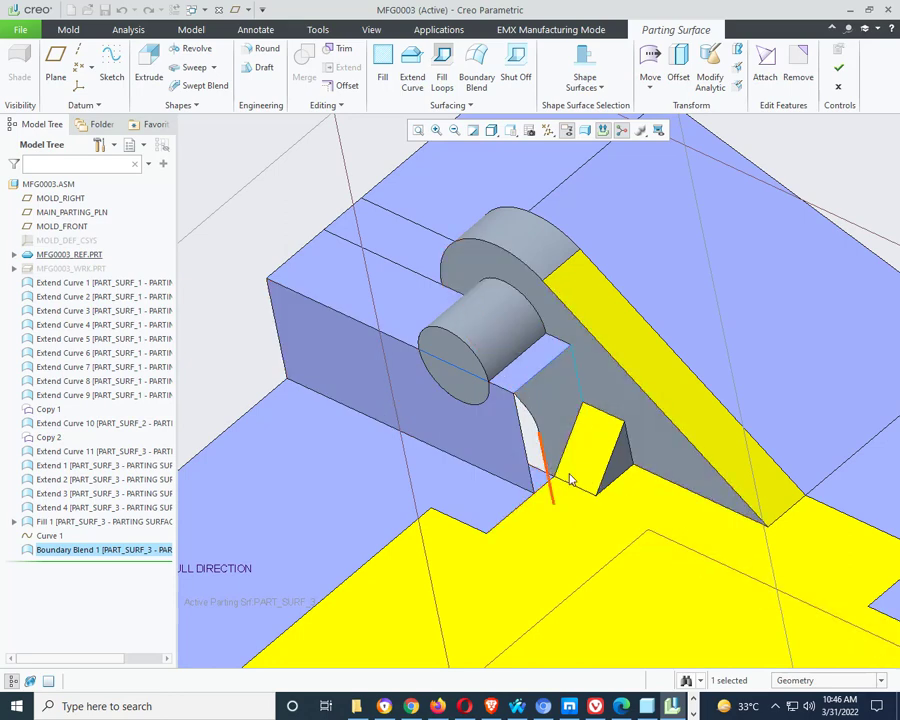
left_click(479, 62)
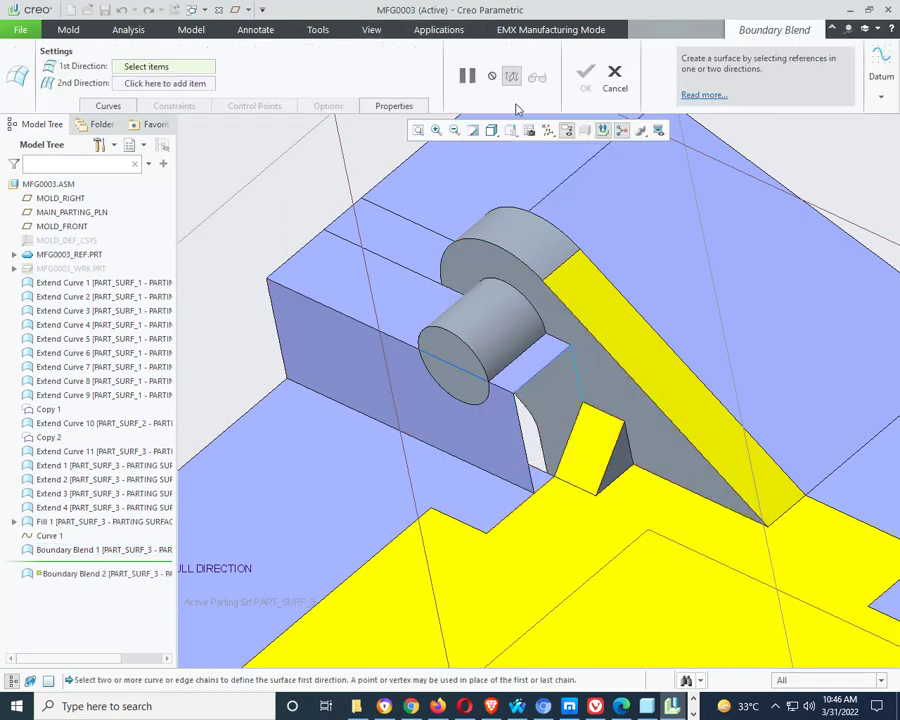
left_click(578, 375)
scroll(562, 450, "down", 2)
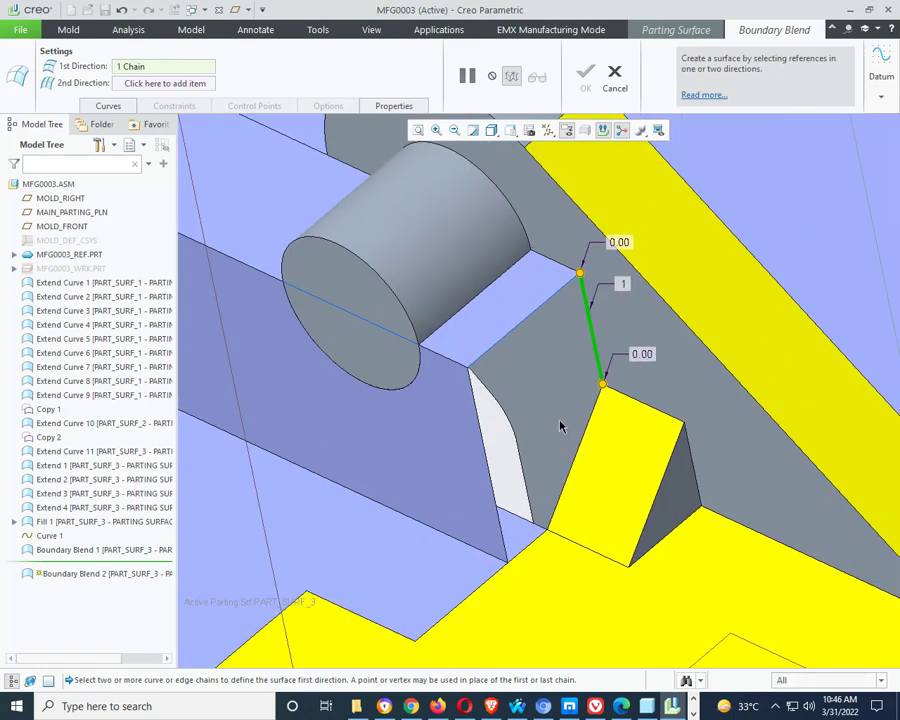
left_click(479, 422, "ctrl")
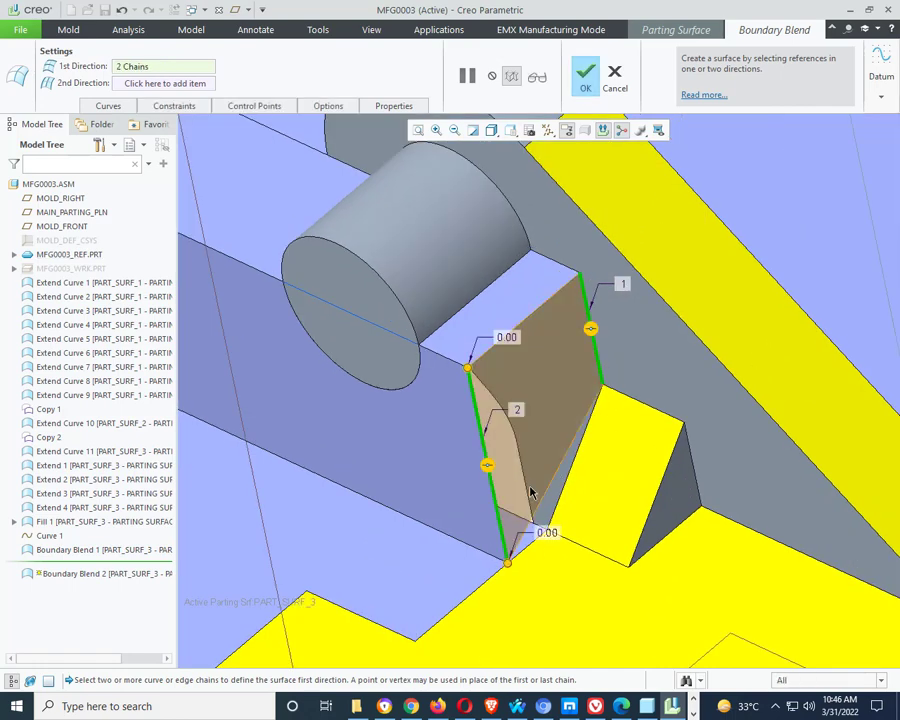
- Set the second-direction chains to the datum curve edge and the small rib's sloped edge continued along the adjoining base edge
left_click(149, 84)
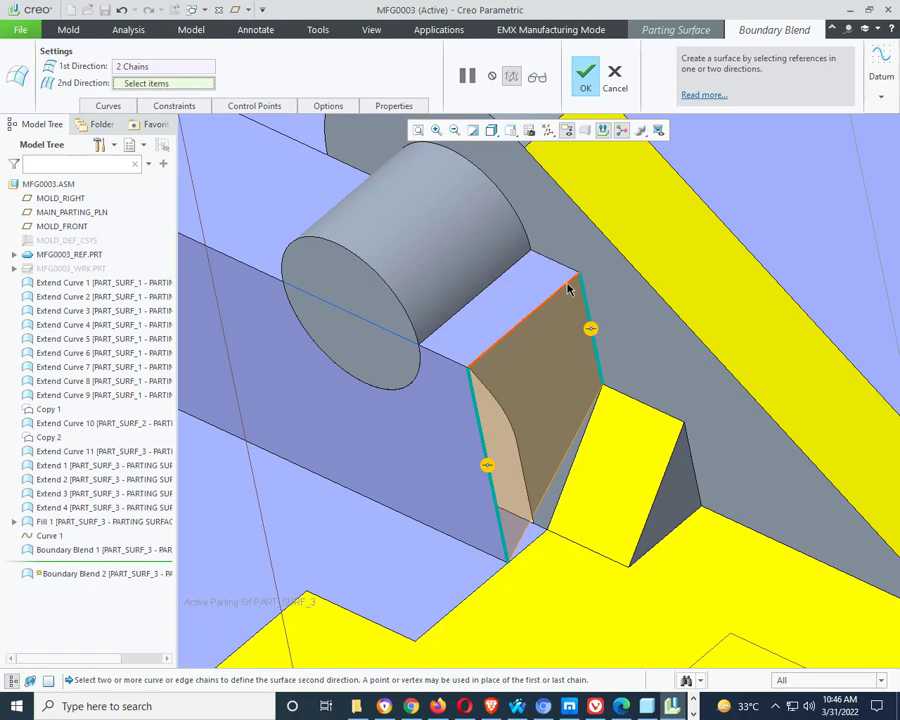
left_click(568, 287)
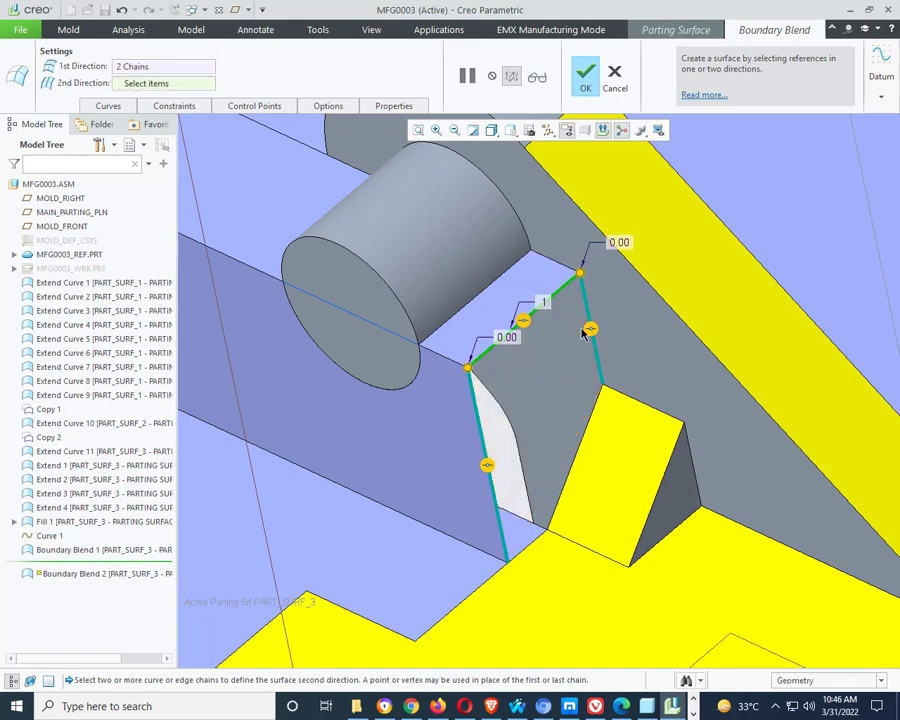
left_click(601, 403, "ctrl")
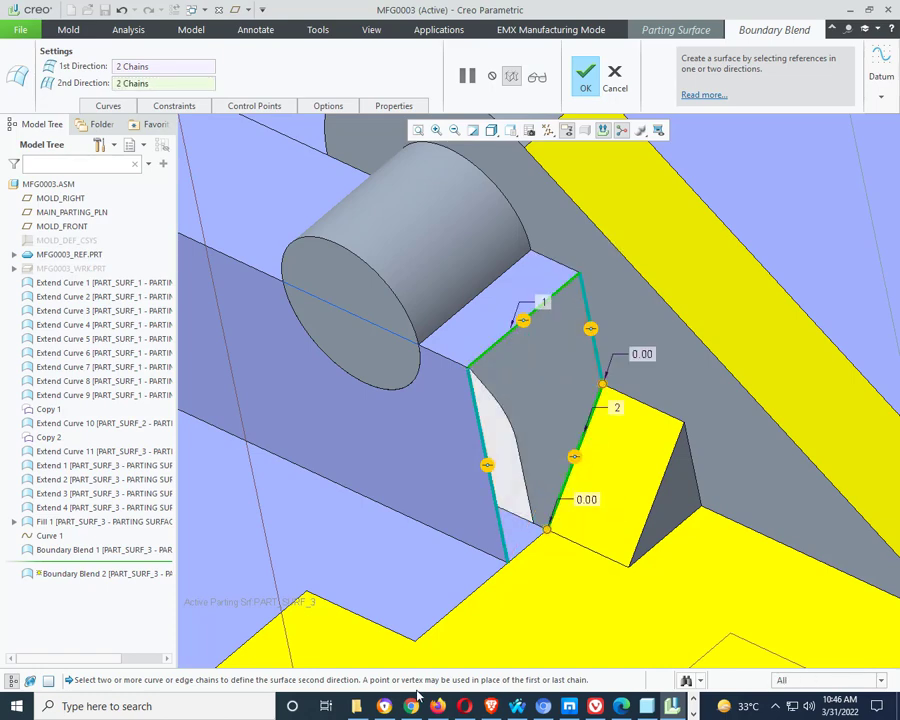
left_click(538, 541, "shift")
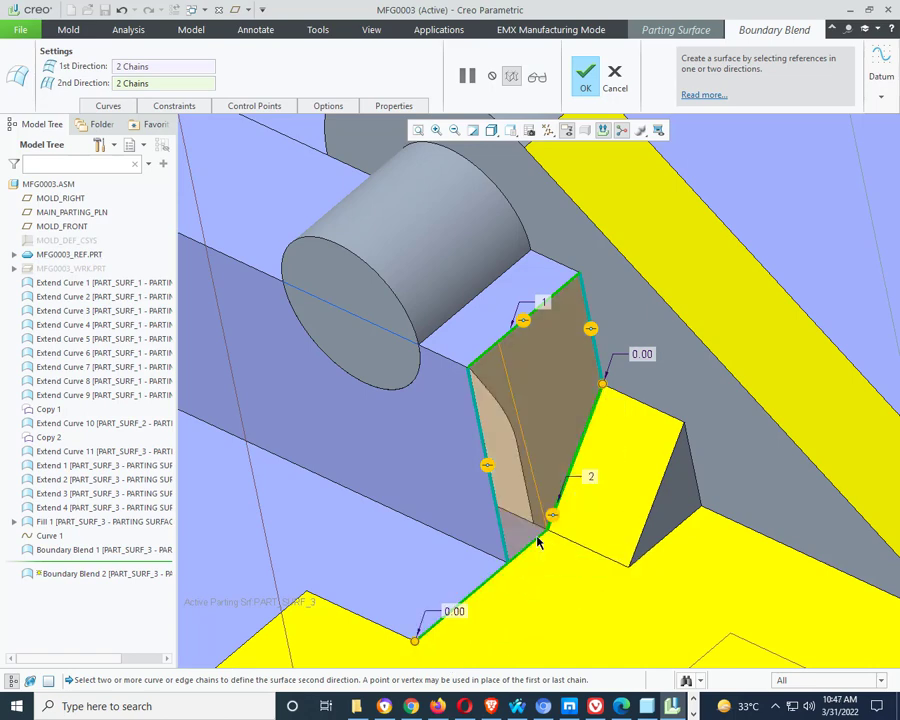
- Trim the overlong second-direction chain at the fill surface's lower corner vertex and complete the boundary blend
scroll(488, 478, "up", 2)
mouse_move(526, 532)
middle_mouse_down()
mouse_move(508, 492)
mouse_move(522, 514)
middle_mouse_up()
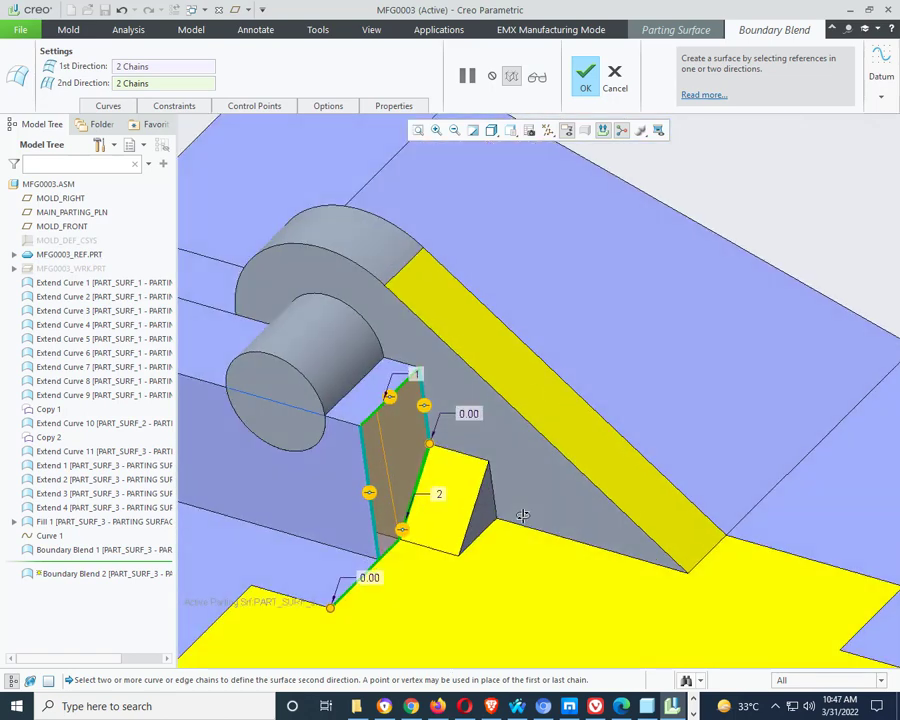
scroll(522, 514, "up", 2)
scroll(430, 577, "down", 3)
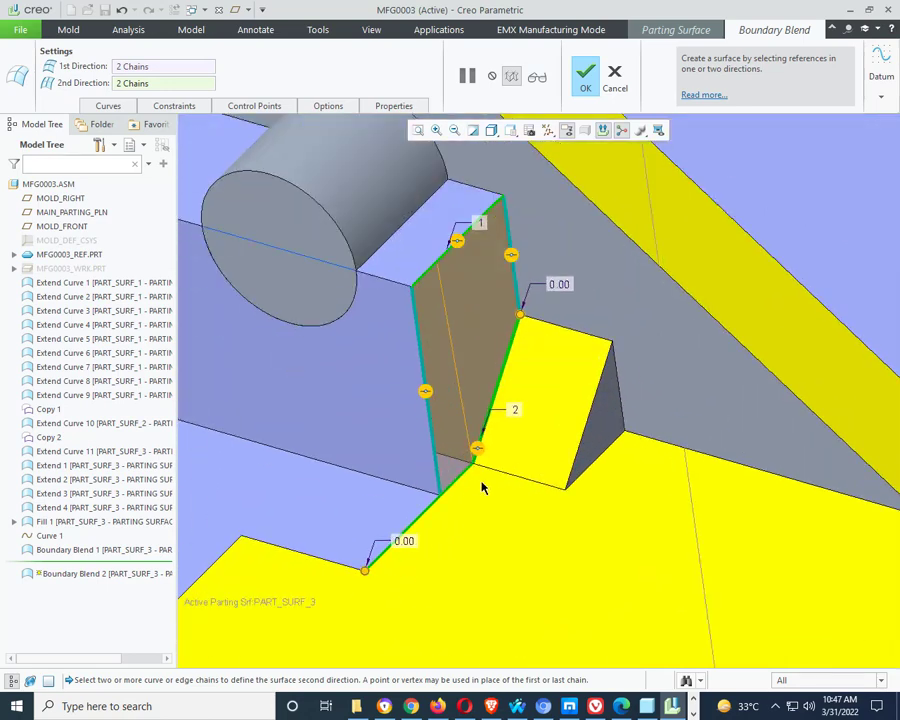
right_click(365, 576)
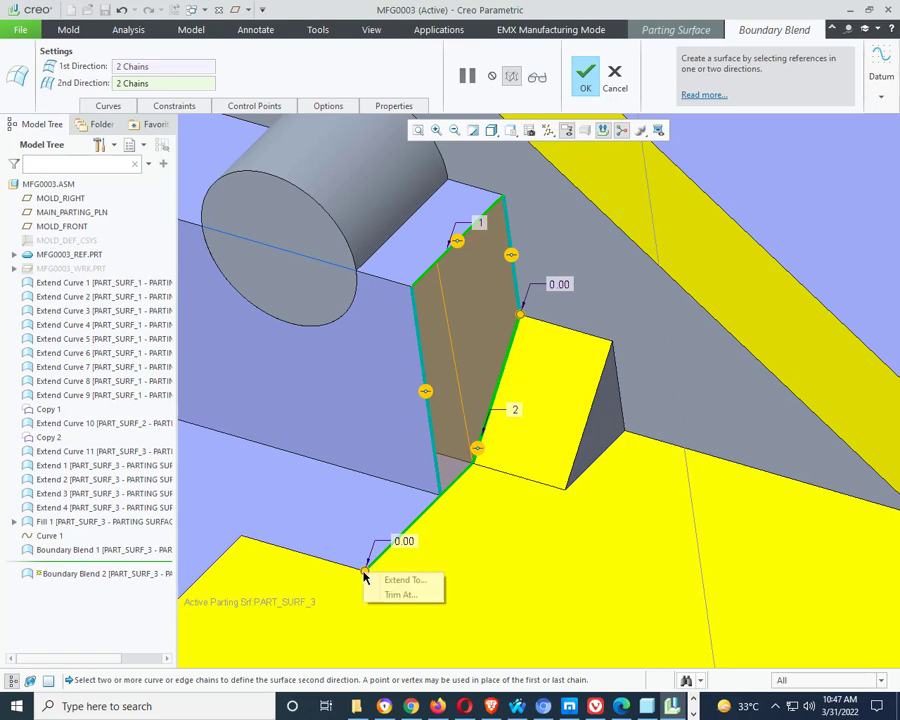
left_click(399, 595)
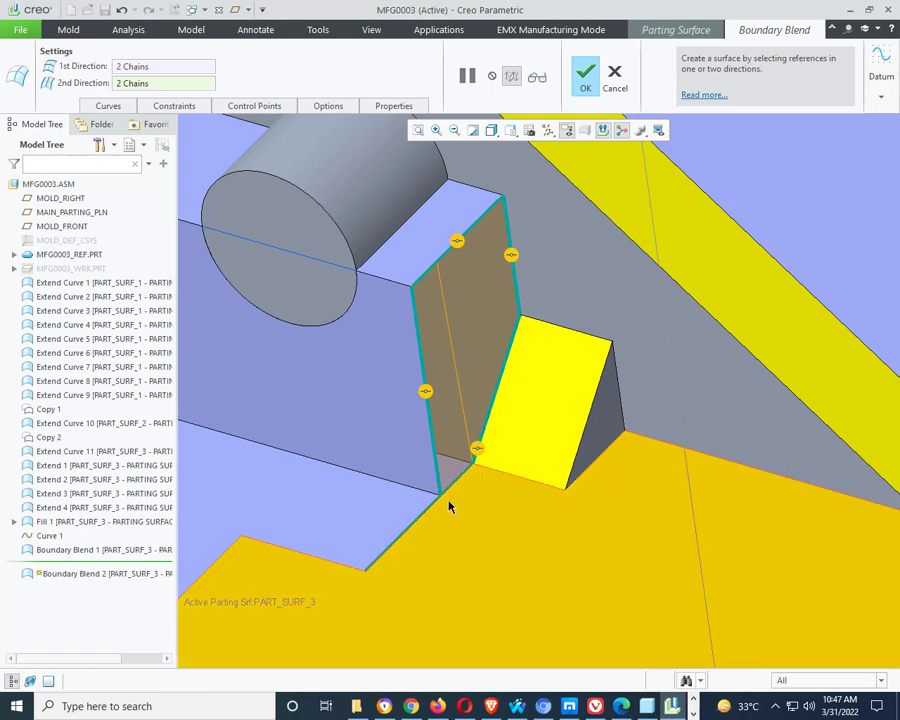
left_click(441, 494)
scroll(441, 495, "down", 3)
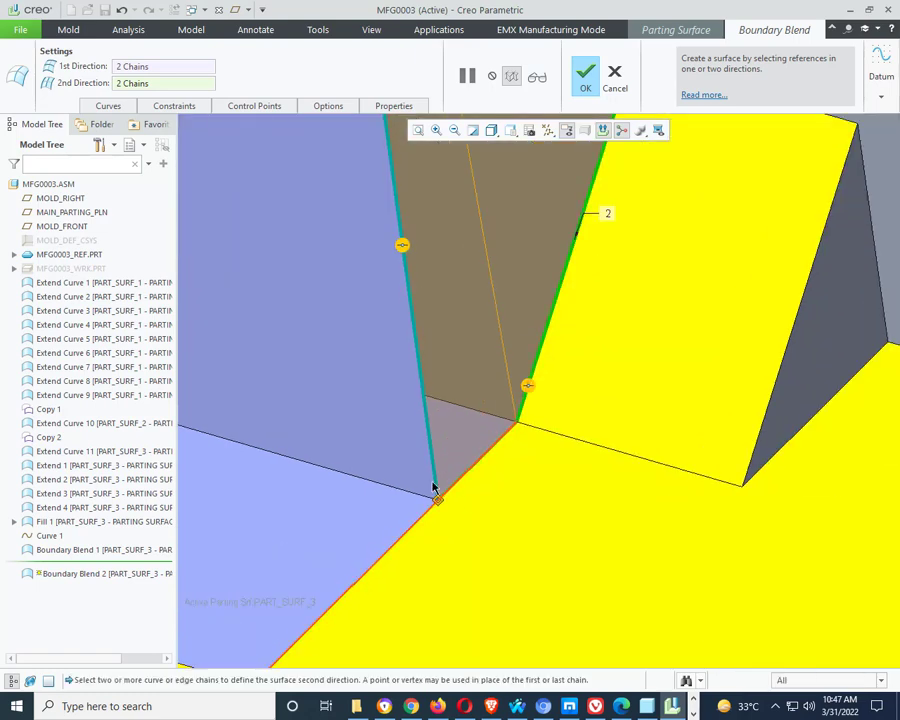
scroll(436, 490, "up", 5)
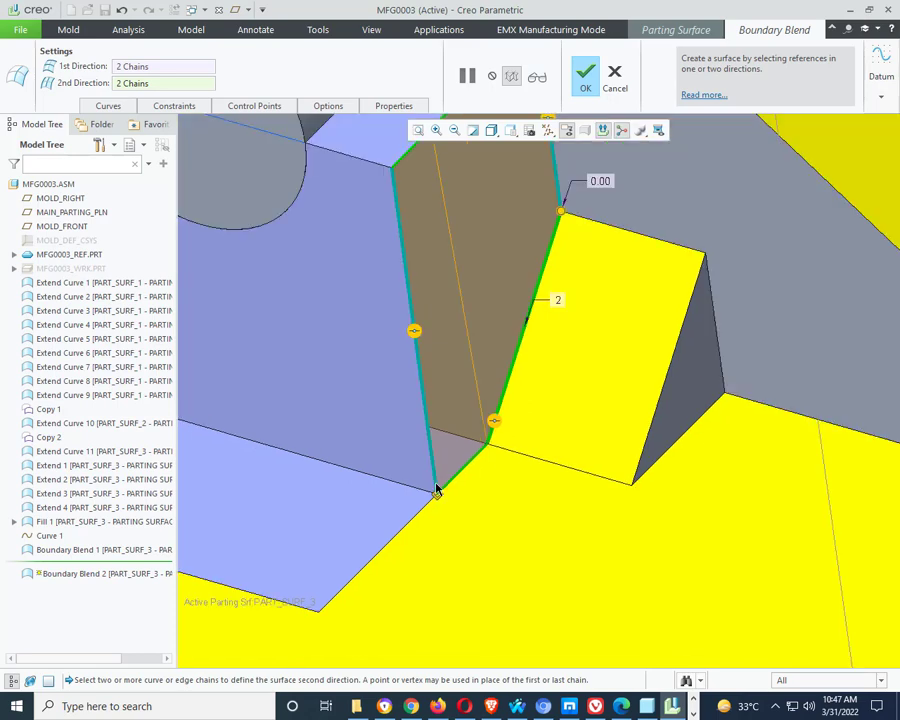
left_click(585, 73)
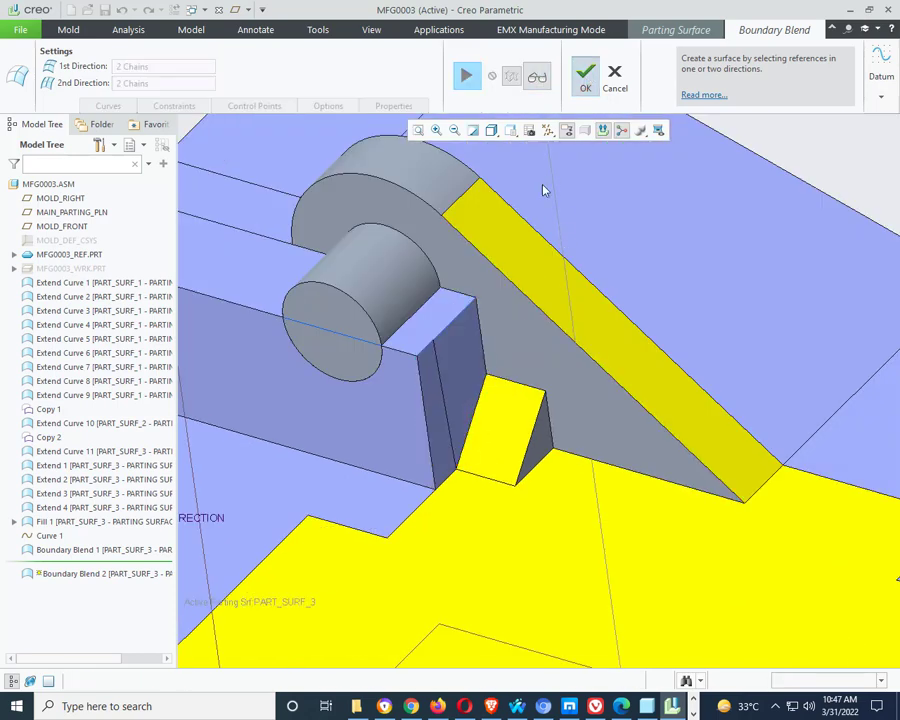
- Start a Fill surface sketch on the other pin's end face, with the large flat yellow face as Top reference, and orient the view to the sketch plane
scroll(507, 402, "up", 3)
mouse_move(348, 346)
middle_mouse_down()
mouse_move(410, 507)
mouse_move(440, 505)
mouse_move(426, 518)
mouse_move(363, 515)
mouse_move(390, 475)
mouse_move(526, 425)
mouse_move(330, 490)
middle_mouse_up()
scroll(363, 515, "down", 2)
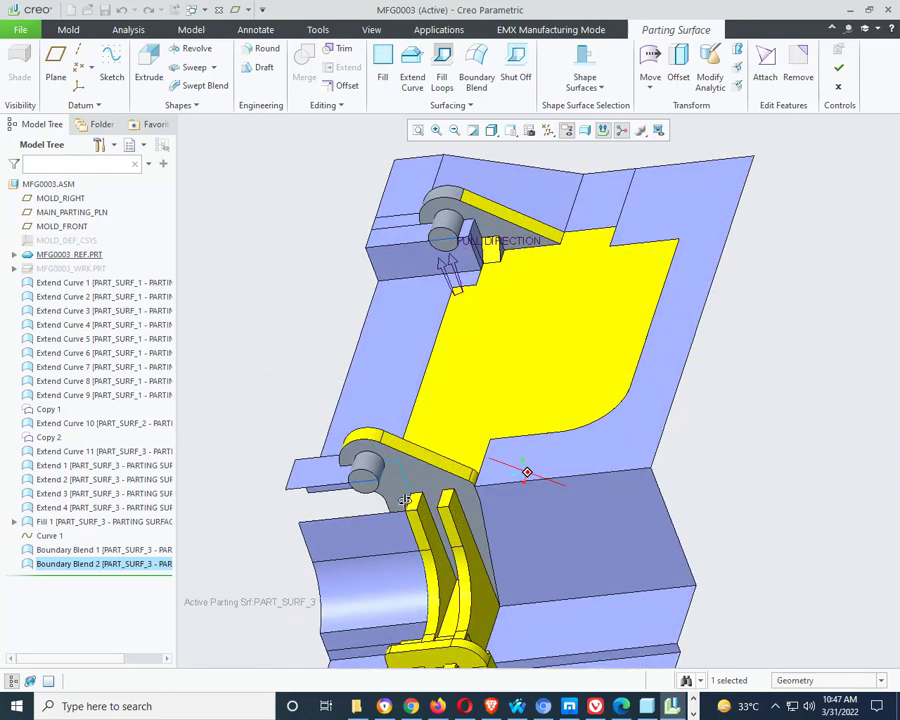
scroll(334, 510, "down", 2)
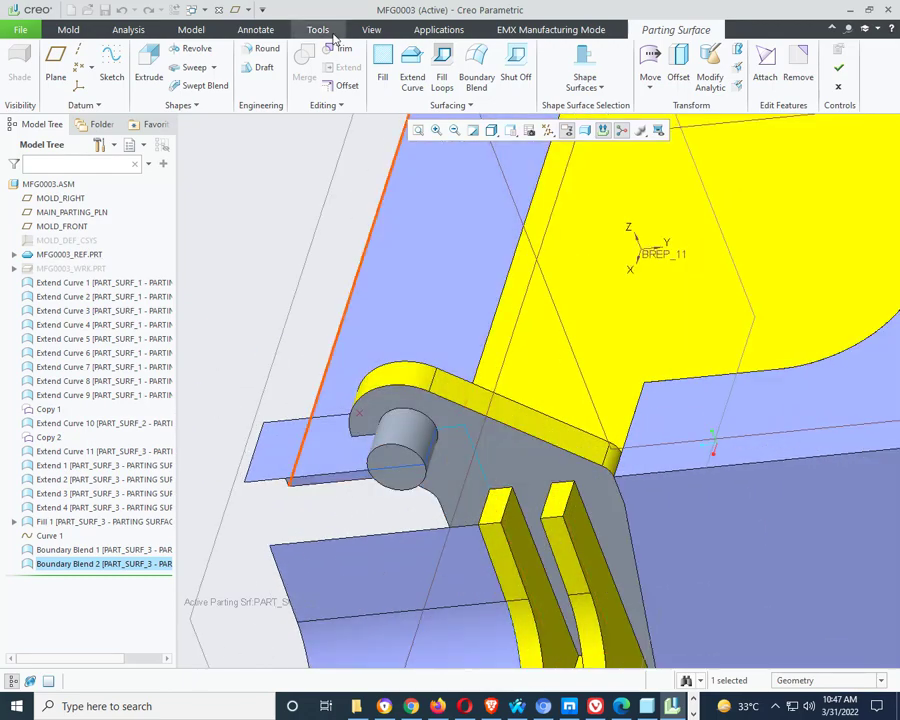
left_click(382, 66)
scroll(394, 396, "up", 2)
scroll(405, 448, "down", 2)
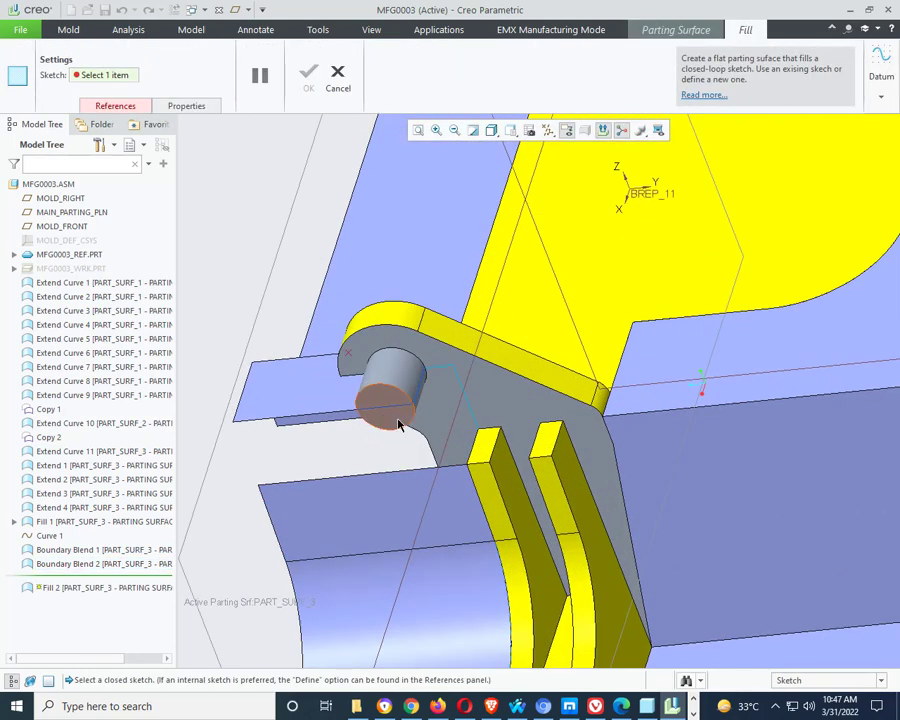
left_click(115, 105)
left_click(196, 150)
left_click(390, 418)
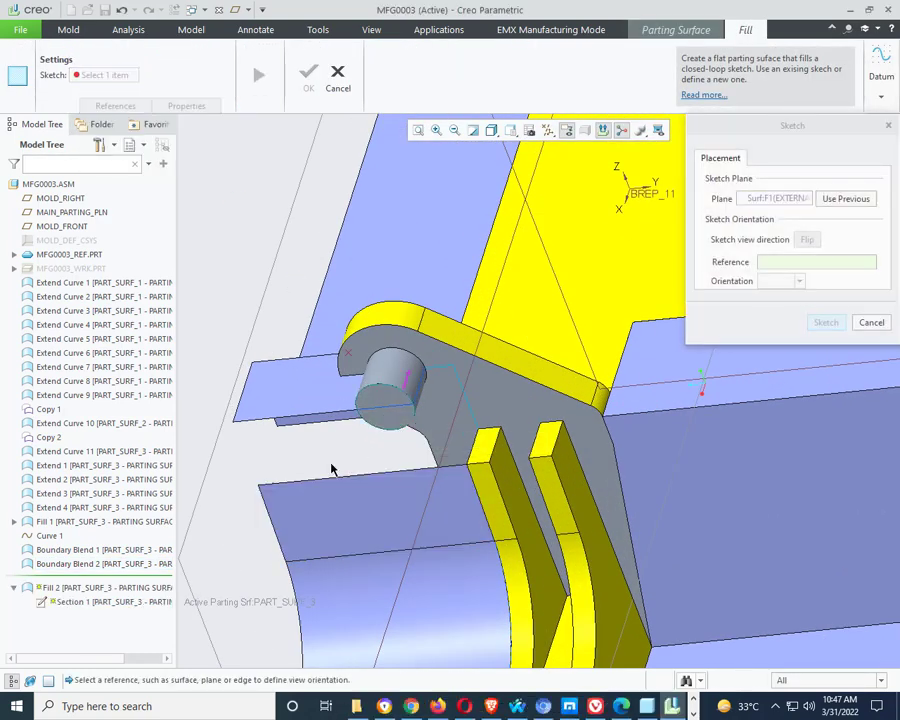
middle_click_drag(333, 487, 523, 362)
left_click(523, 362)
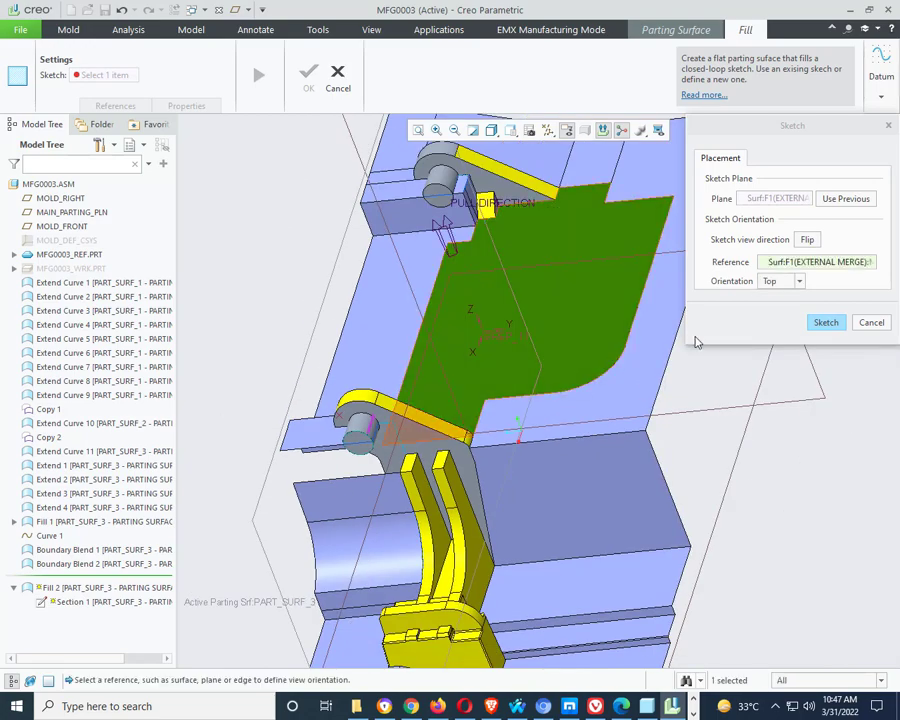
left_click(826, 322)
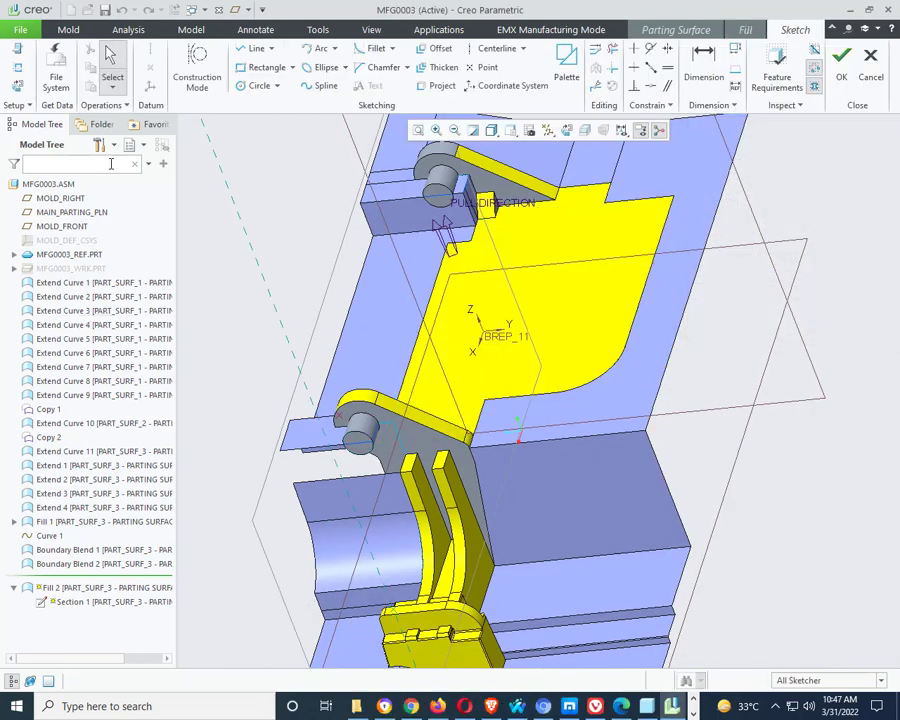
left_click(17, 86)
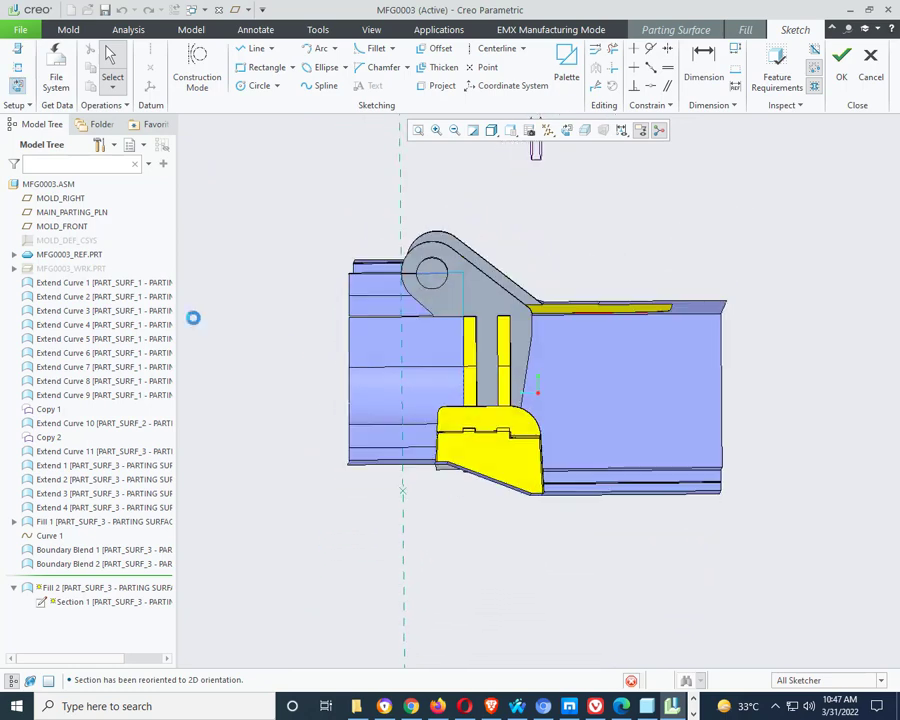
- Project the ledge's upper edge, the pin's lower arc and the horizontal and vertical silhouette curves beside the pin into the fill sketch
scroll(396, 268, "down", 4)
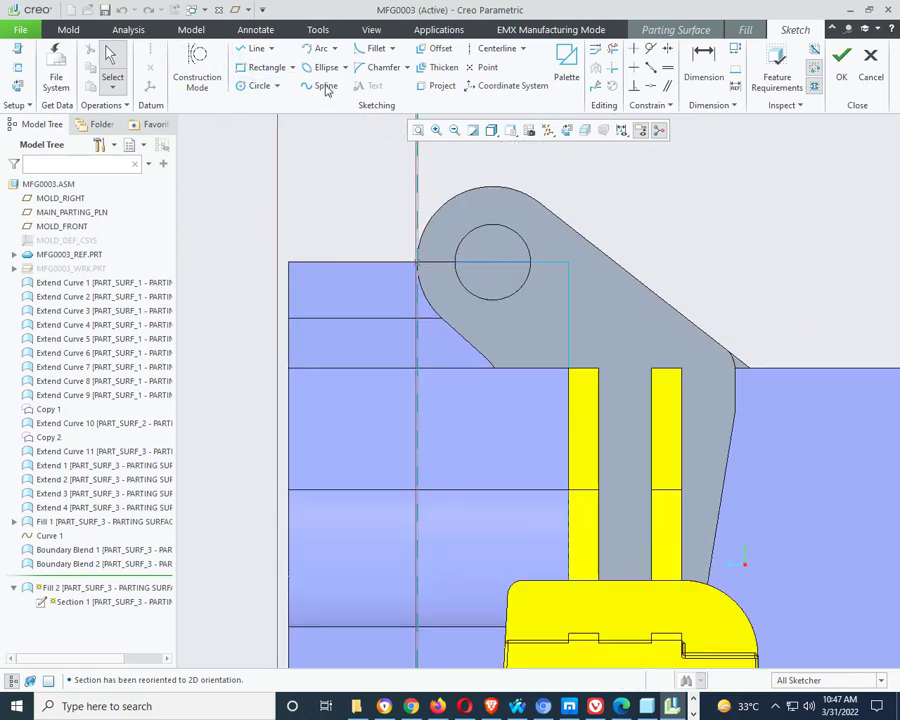
left_click(443, 87)
left_click(368, 263)
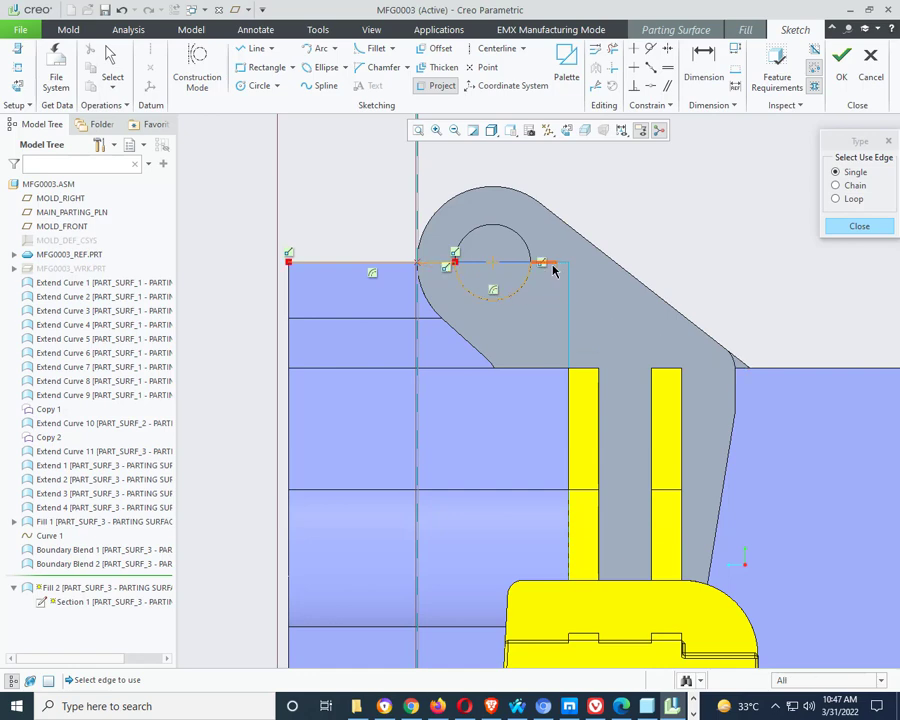
scroll(553, 270, "down", 5)
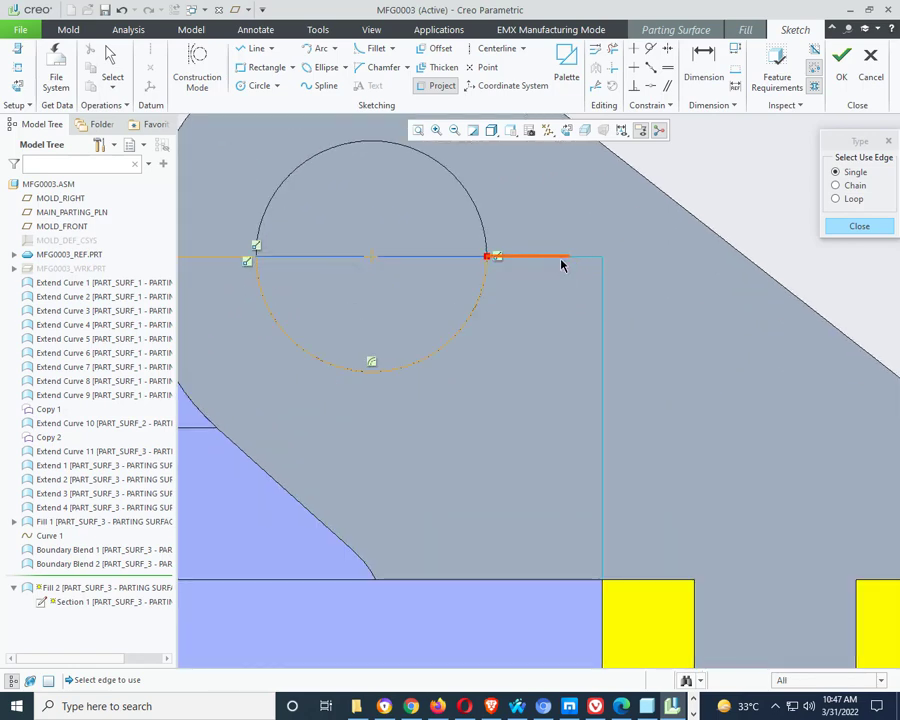
scroll(562, 264, "up", 2)
mouse_move(570, 286)
middle_mouse_down()
mouse_move(604, 284)
mouse_move(531, 411)
middle_mouse_up()
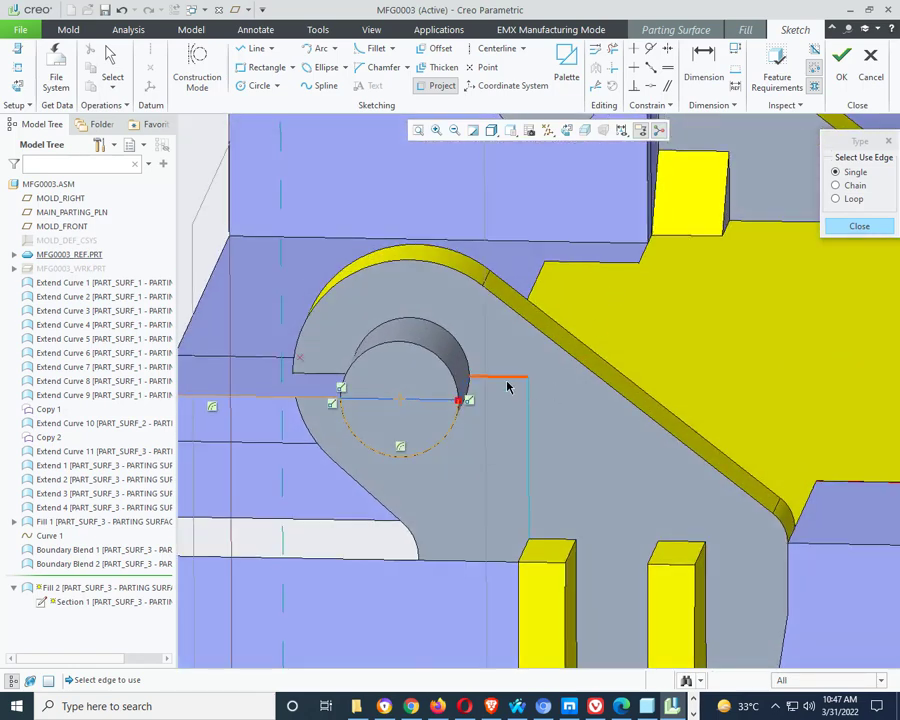
middle_click(542, 341)
middle_click_drag(542, 341, 540, 357)
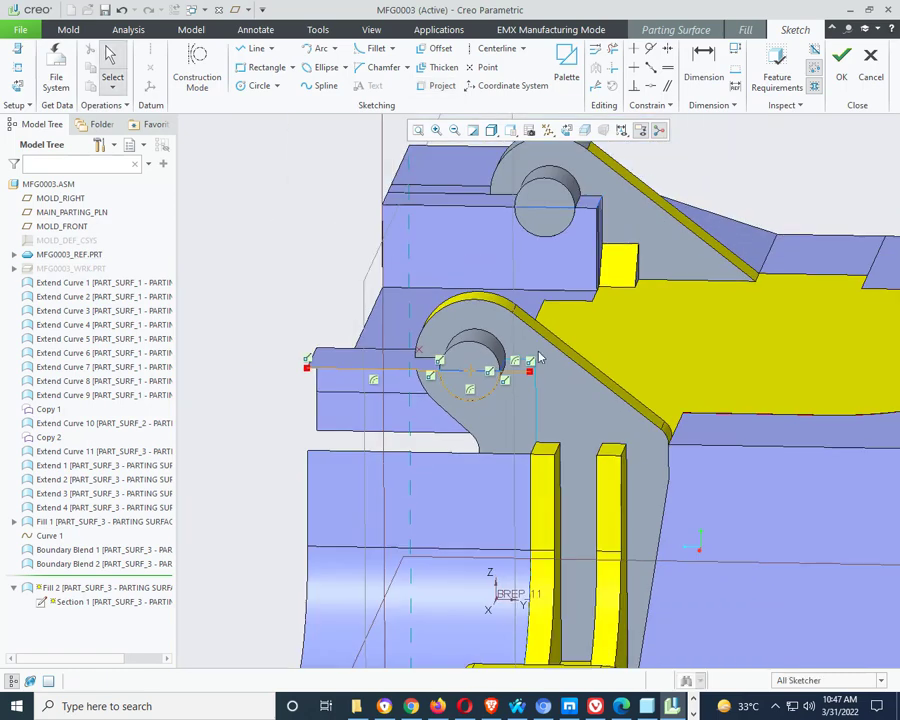
mouse_move(500, 421)
middle_mouse_down()
mouse_move(490, 424)
mouse_move(502, 400)
mouse_move(344, 238)
middle_mouse_up()
left_click(442, 86)
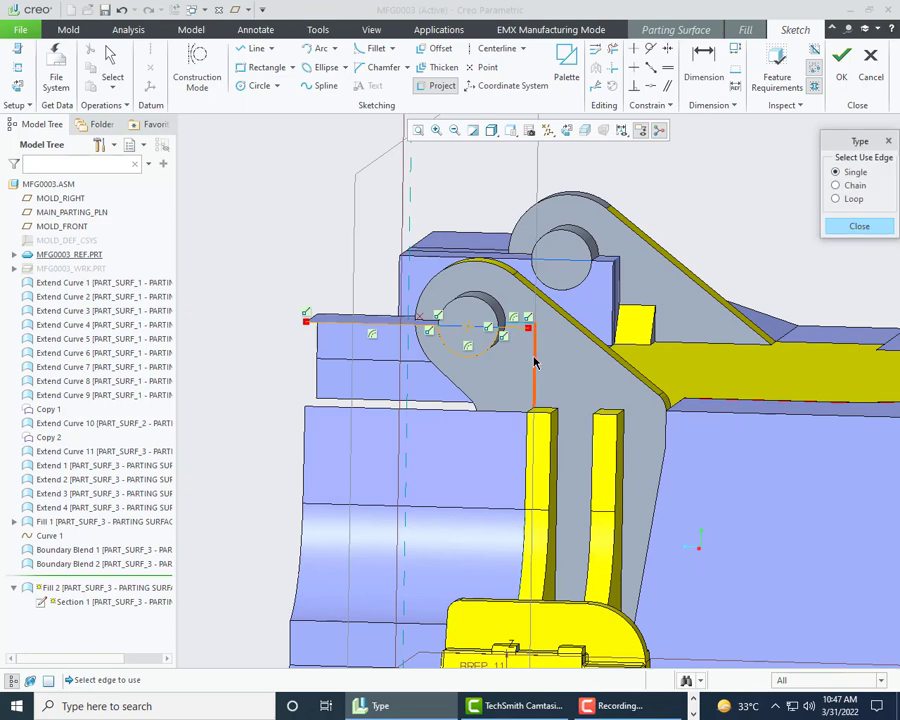
left_click(536, 372)
middle_click(338, 567)
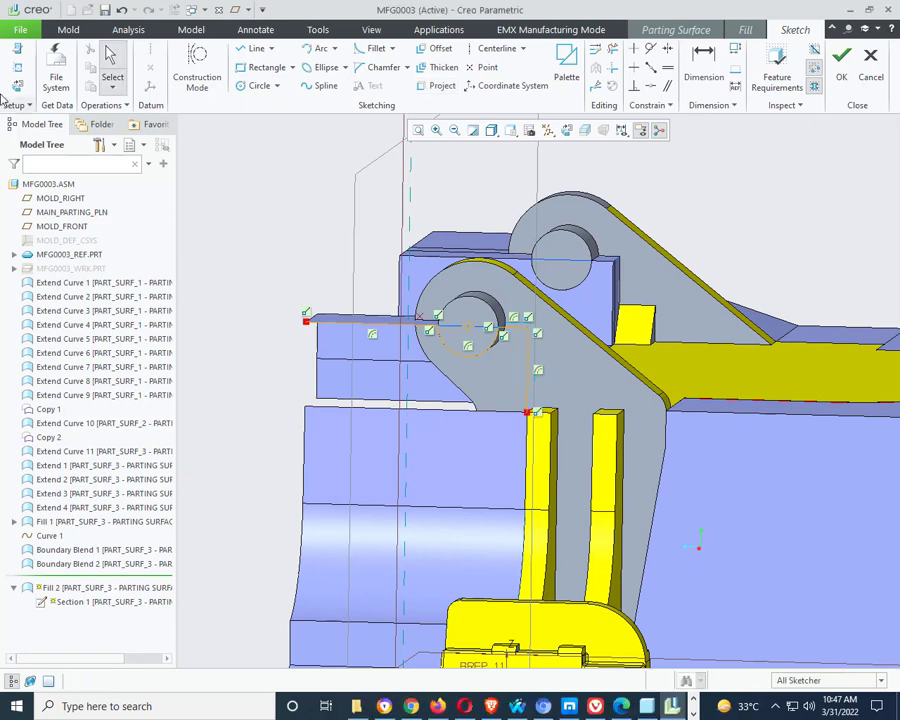
- Close the section with a vertical and a horizontal line, trimmed at their overhanging ends, and complete the Fill surface
left_click(17, 88)
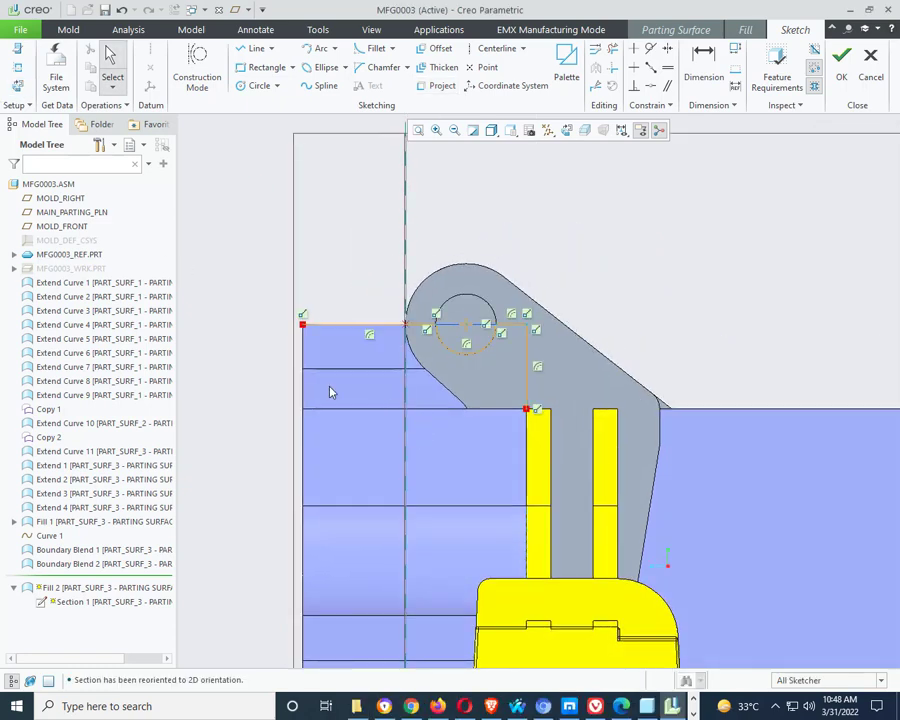
left_click(257, 48)
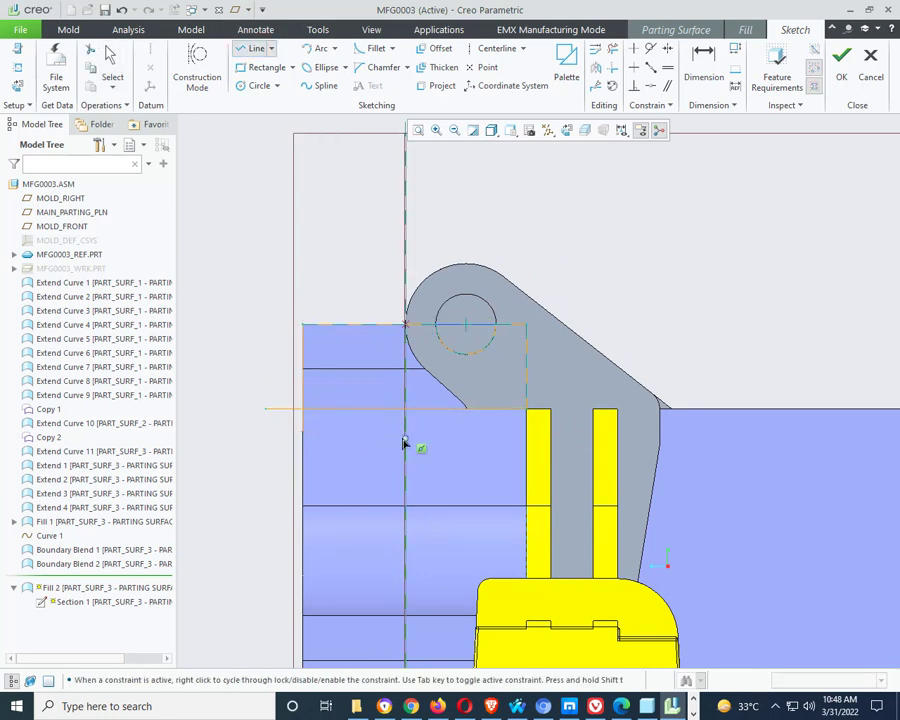
middle_click(342, 238)
left_click(613, 49)
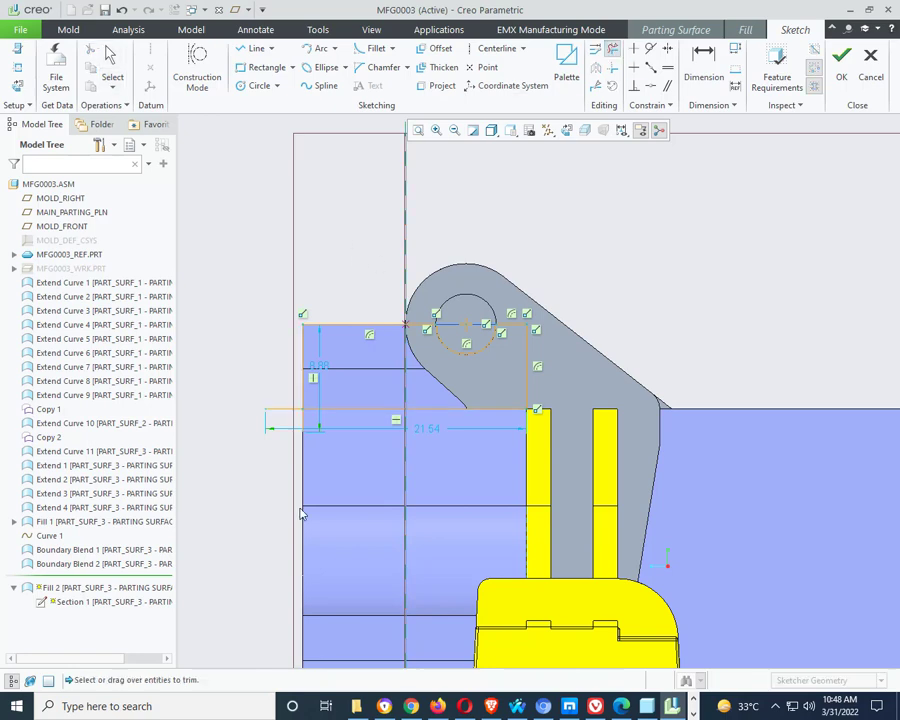
scroll(303, 495, "down", 5)
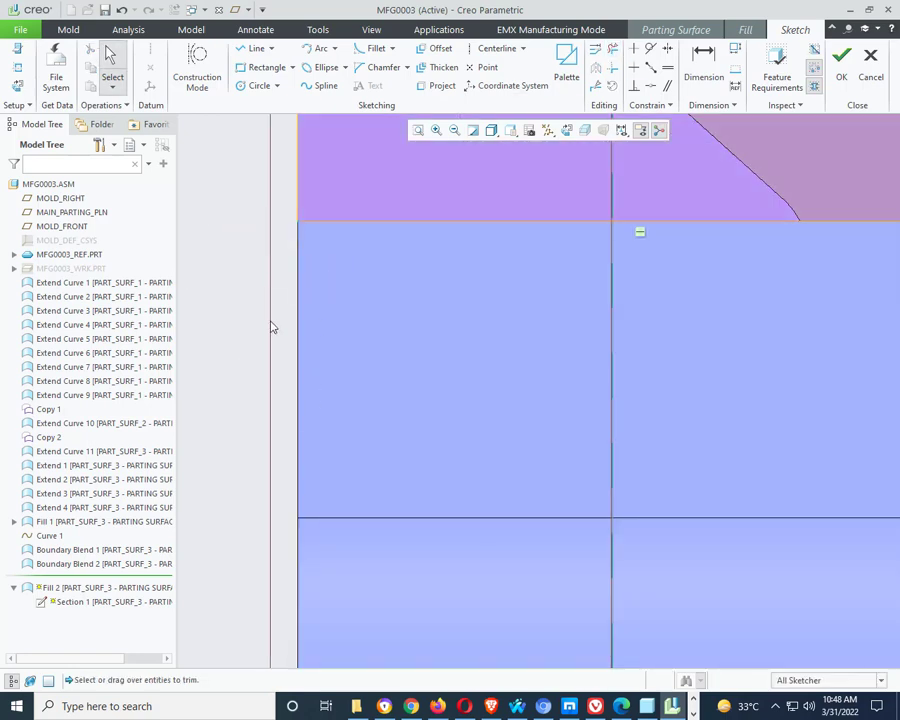
scroll(276, 330, "up", 5)
left_click(838, 73)
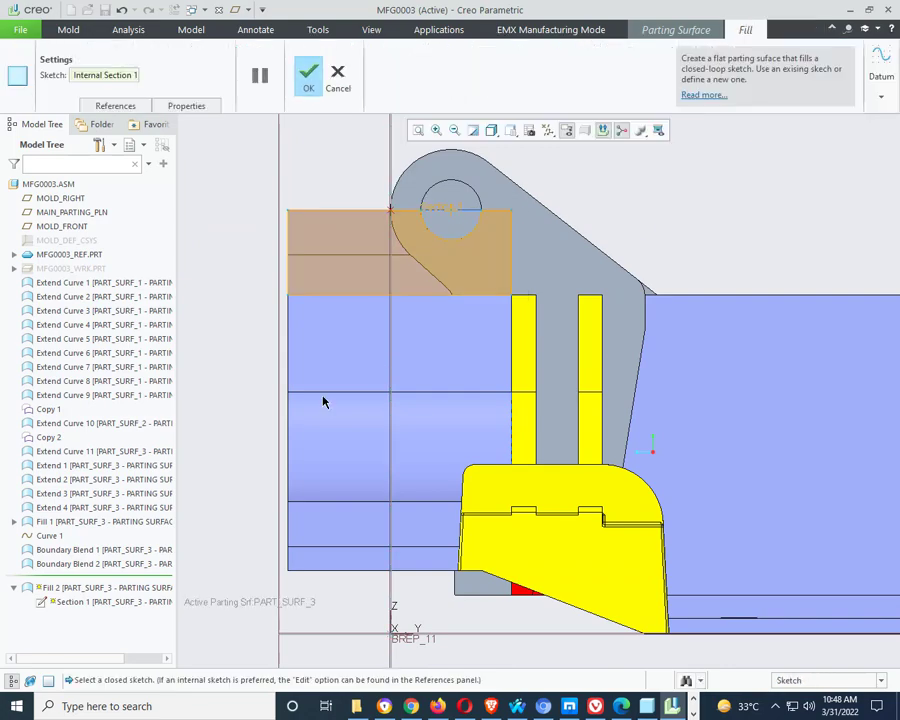
left_click(310, 78)
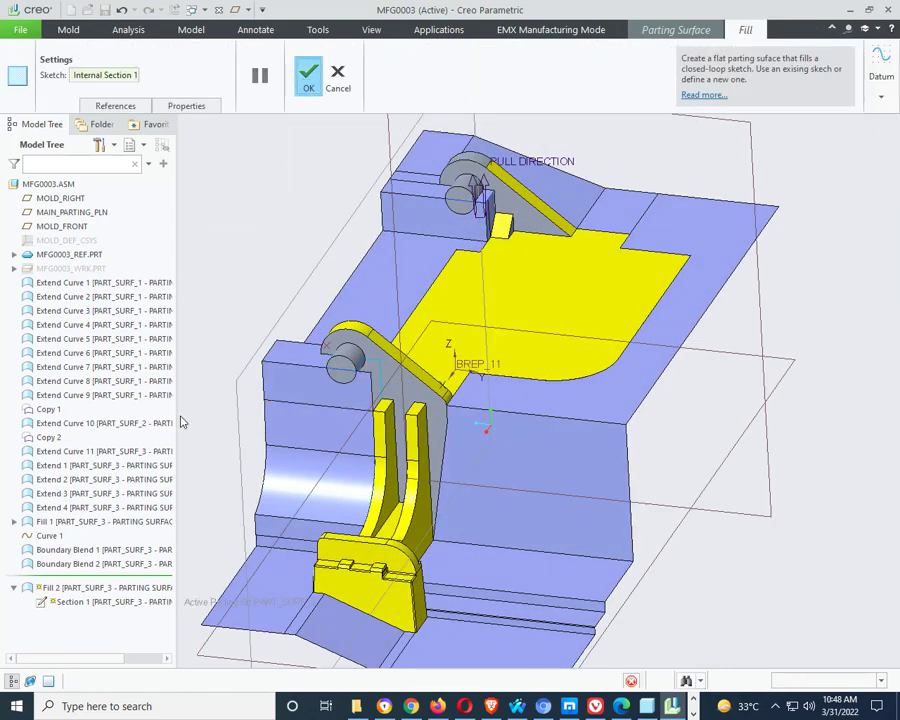
- Examine the fill surface and the openings around the pin, the ribs and the underside of the parting surface
middle_click_drag(281, 400, 502, 368)
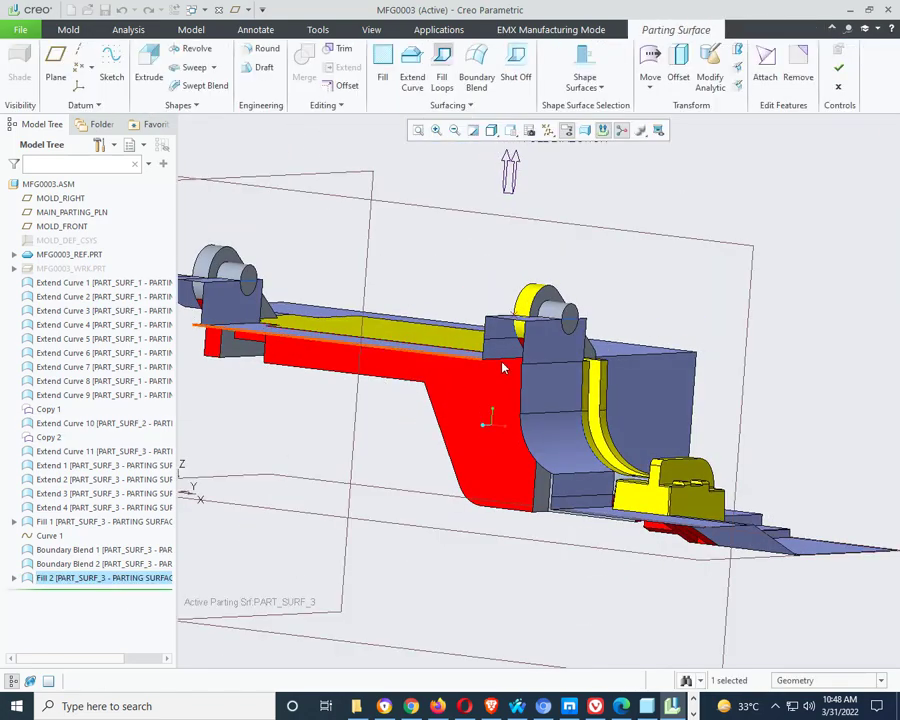
scroll(681, 386, "down", 5)
scroll(530, 427, "up", 6)
middle_click_drag(530, 427, 502, 460)
scroll(563, 406, "down", 5)
scroll(563, 406, "up", 1)
middle_click_drag(563, 406, 607, 397)
scroll(704, 434, "down", 4)
scroll(609, 452, "up", 4)
scroll(607, 397, "down", 5)
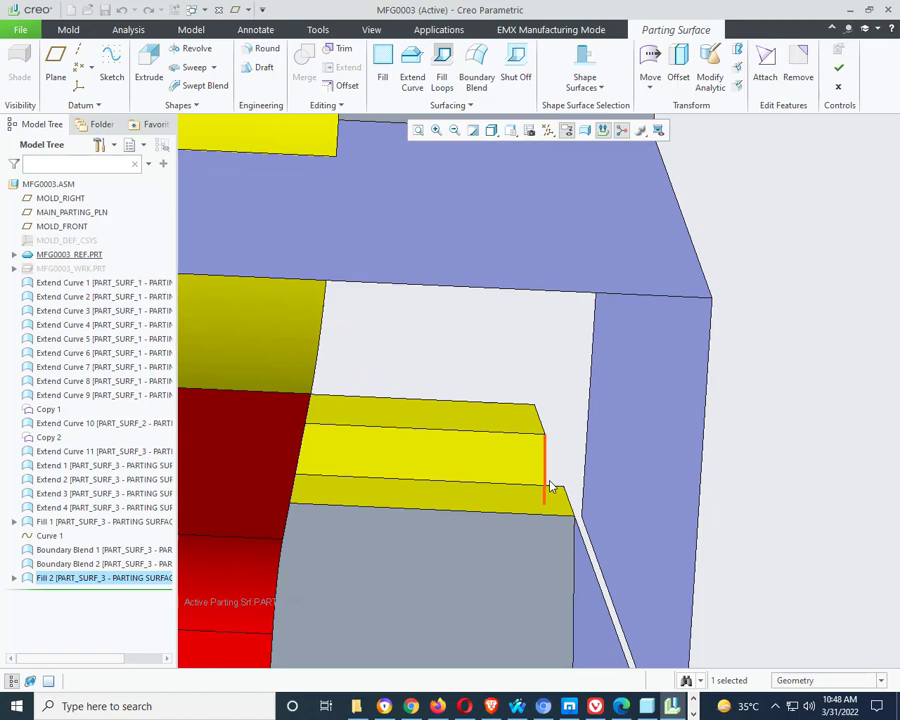
scroll(550, 487, "up", 5)
scroll(525, 466, "up", 4)
middle_click_drag(525, 466, 434, 502)
scroll(506, 456, "up", 4)
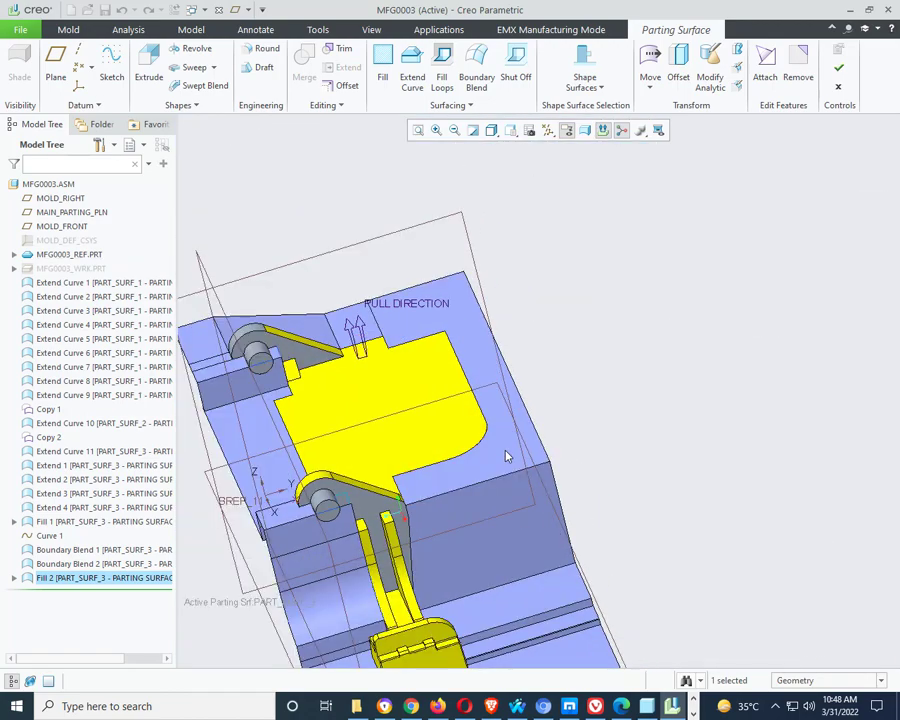
middle_click_drag(506, 456, 484, 446)
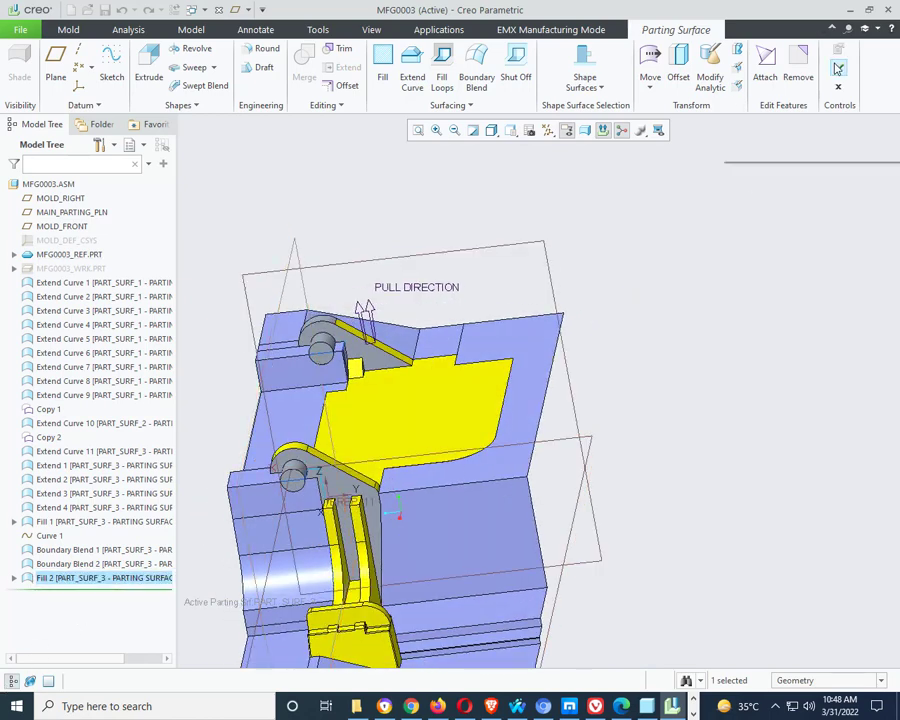
- Exit the parting surface and delete the Fill surface made on the pin's end face
left_click(838, 68)
right_click(132, 578)
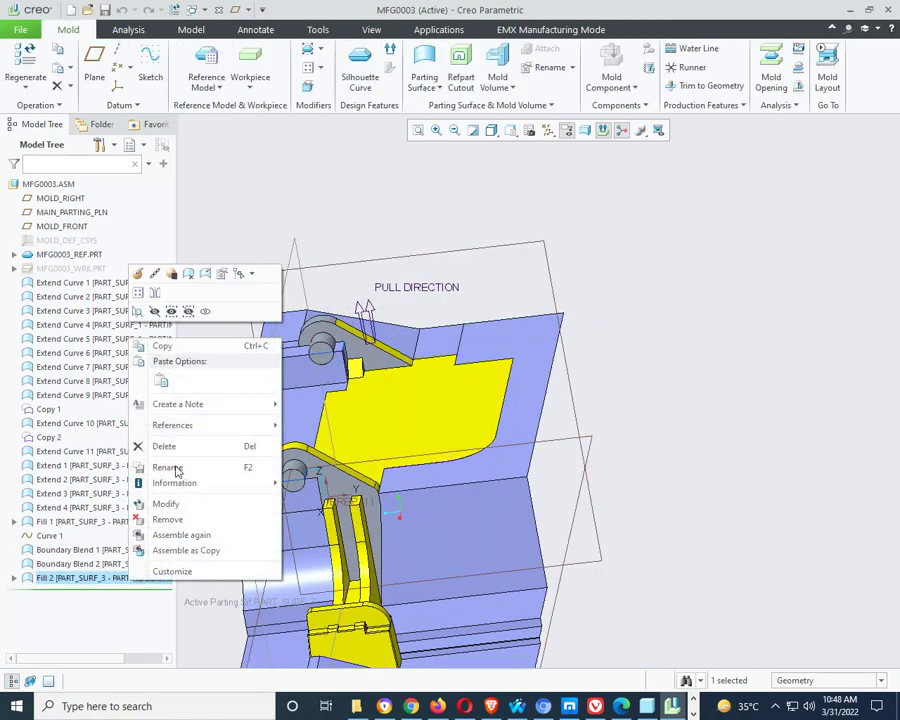
left_click(236, 446)
key("Return")
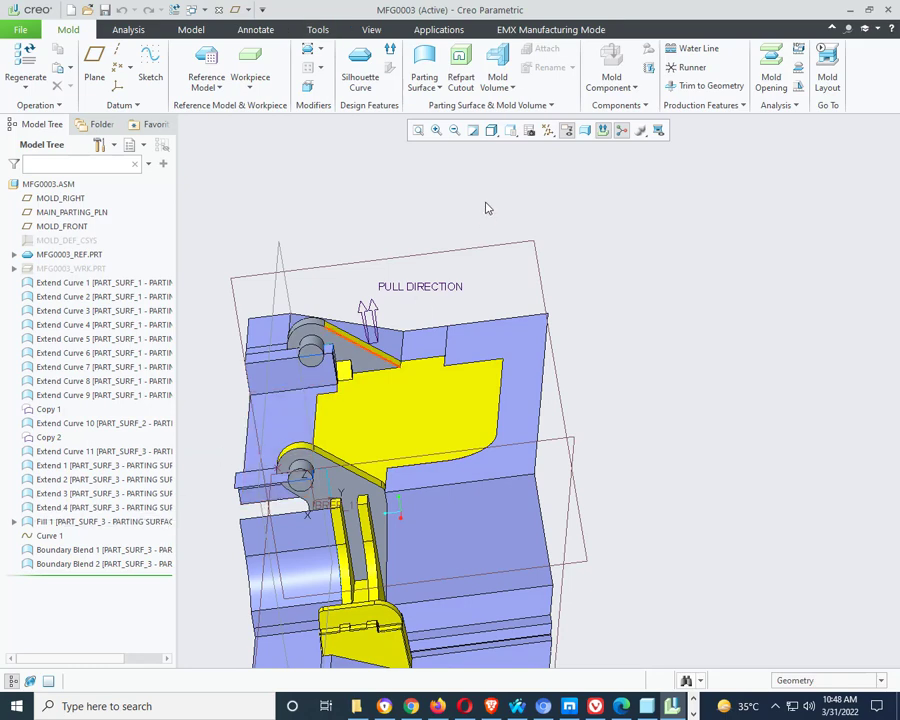
- Redefine the existing parting surface and start a sketch on the pin's end face, with the large flat yellow face as reference
left_click(425, 70)
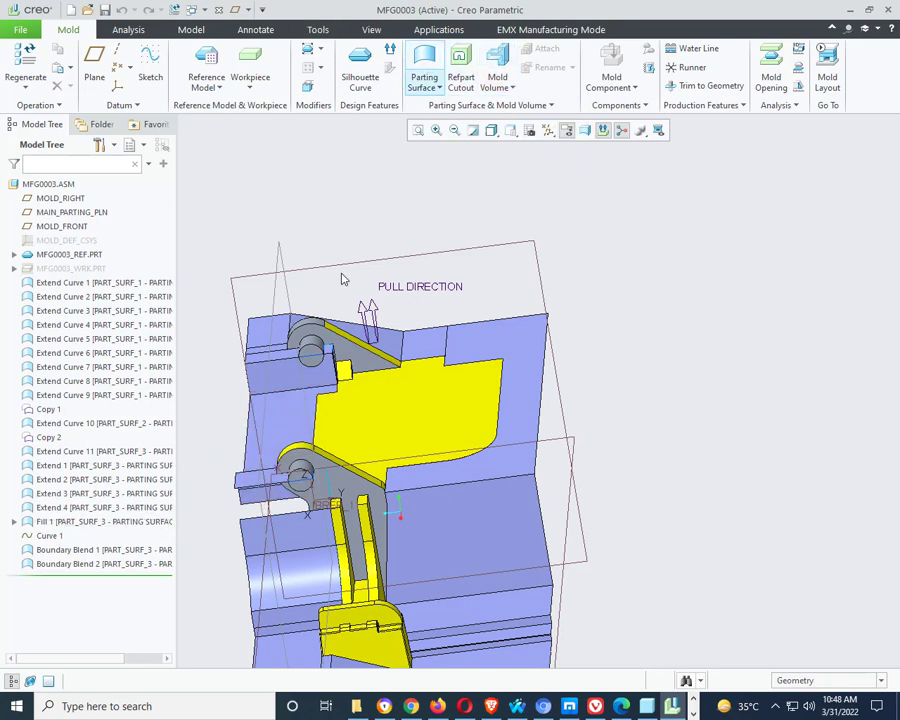
right_click(138, 566)
left_click(212, 262)
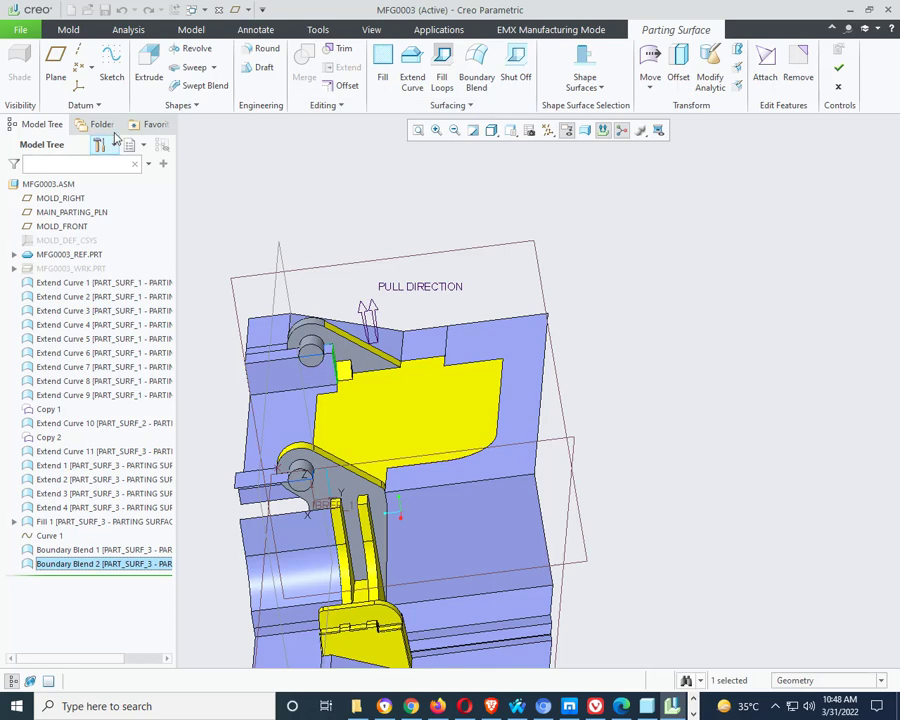
left_click(112, 60)
scroll(324, 506, "up", 5)
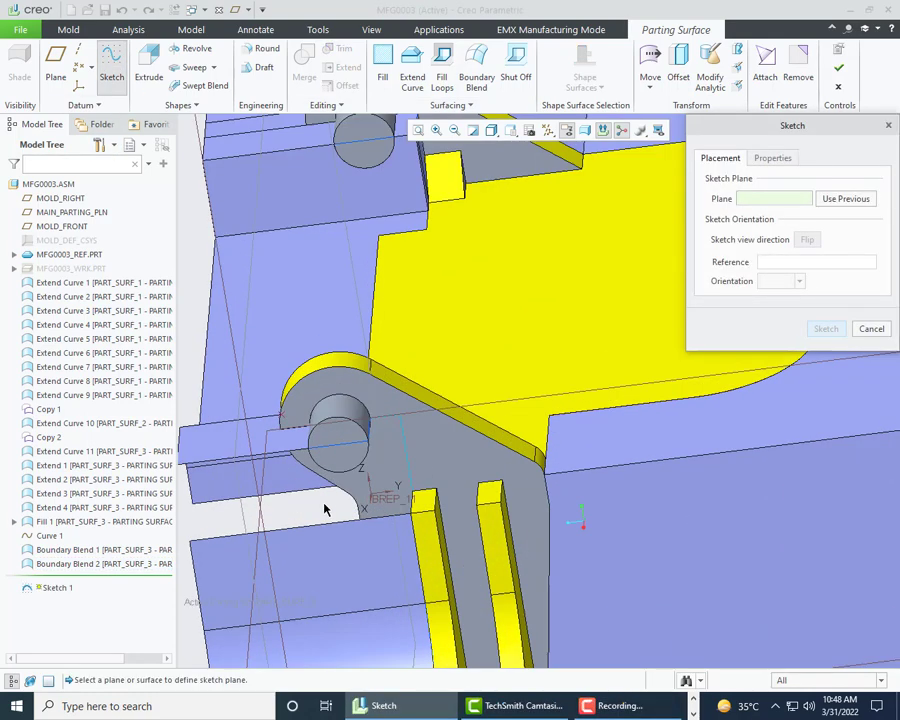
left_click(395, 493)
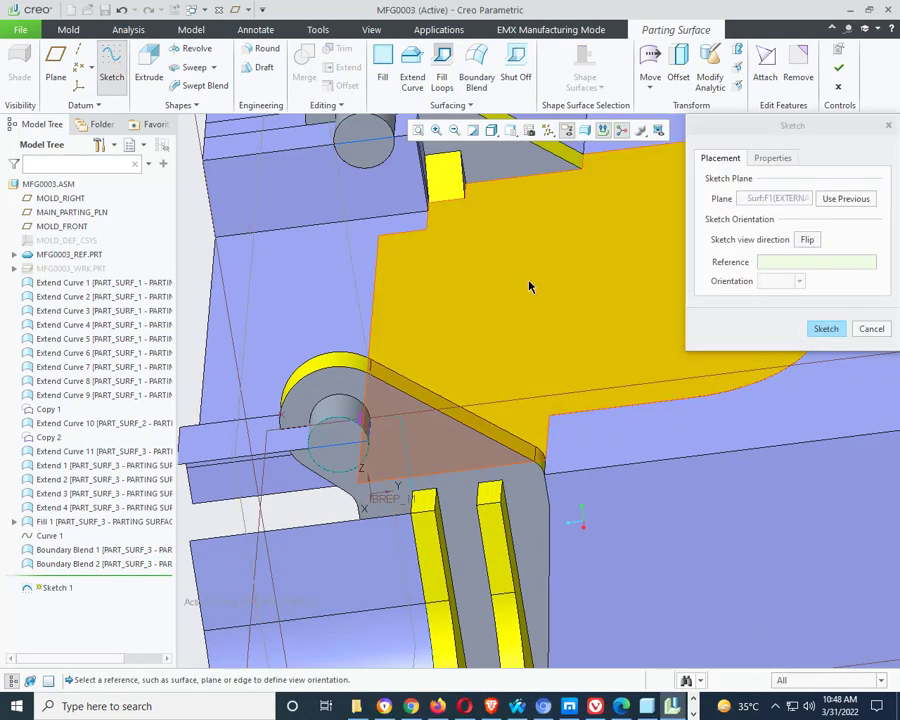
left_click(530, 285)
left_click(826, 330)
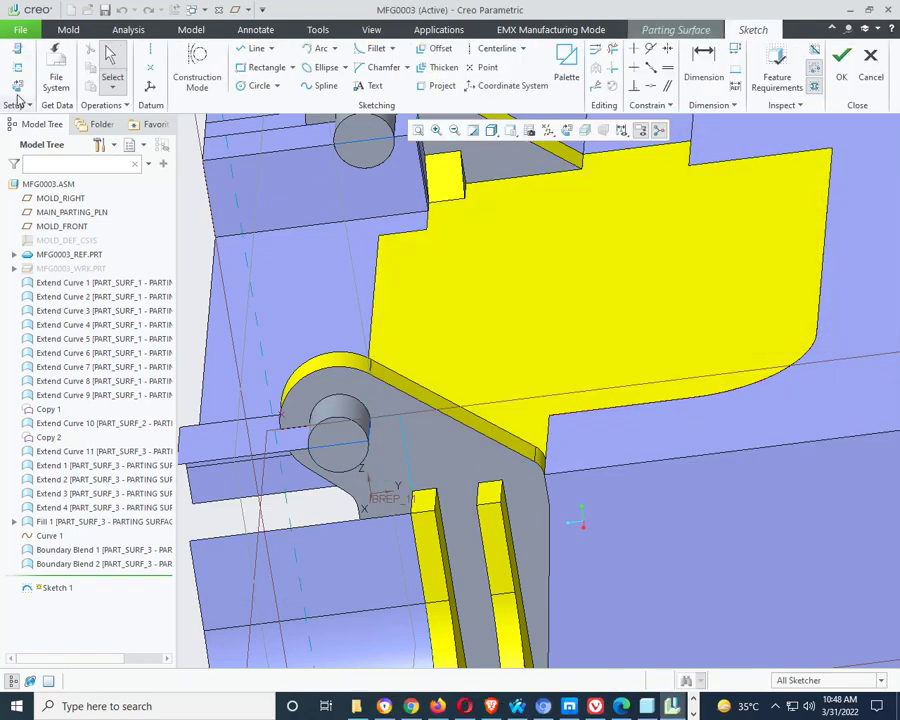
scroll(474, 283, "up", 8)
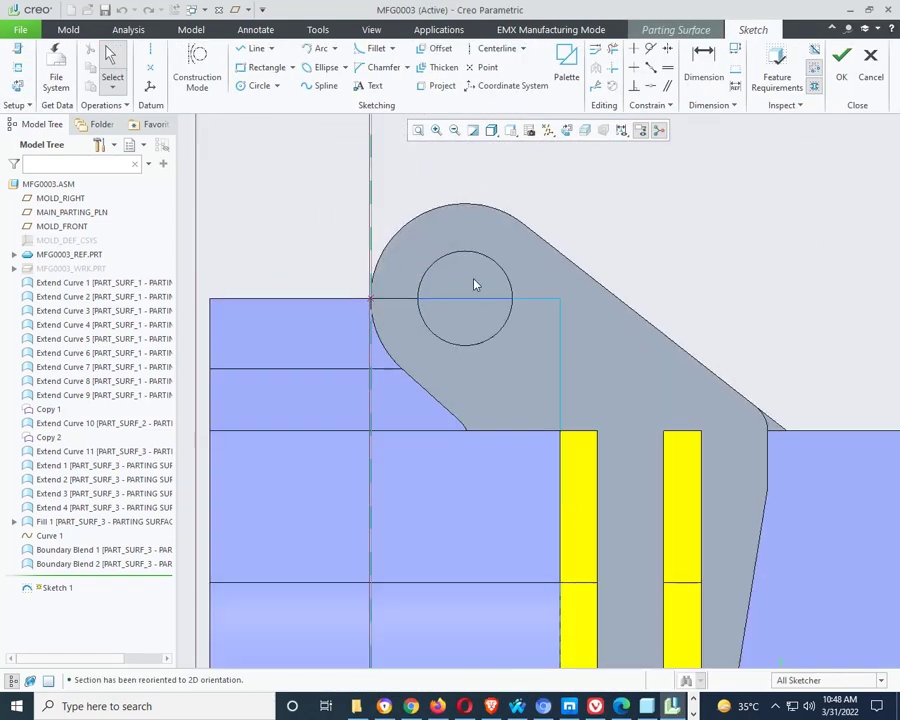
- Project the horizontal and vertical silhouette curves beside the pin into the sketch and complete it
scroll(335, 325, "down", 3)
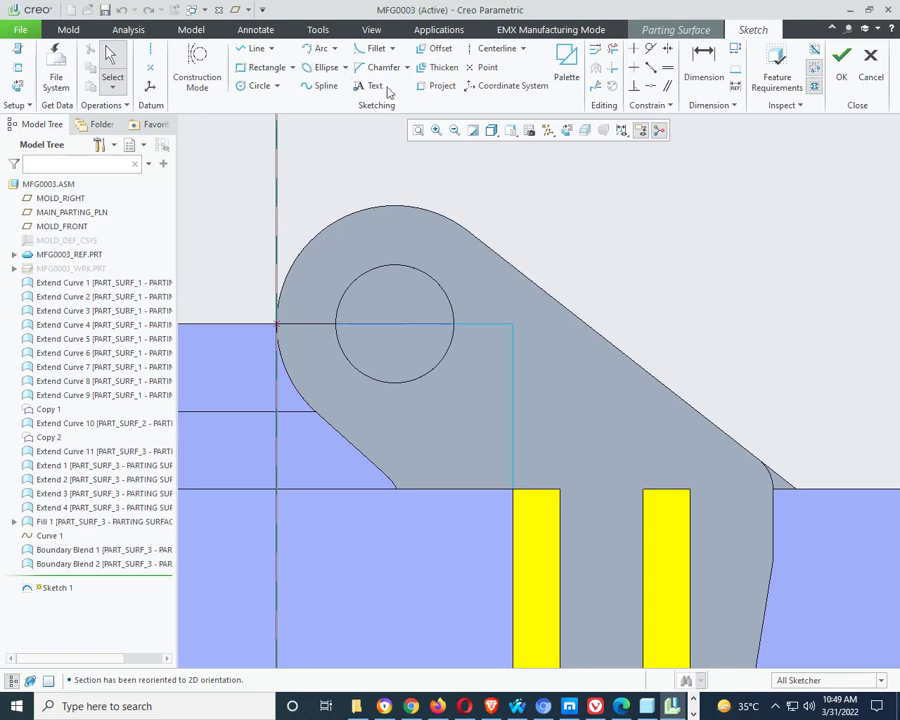
left_click(440, 85)
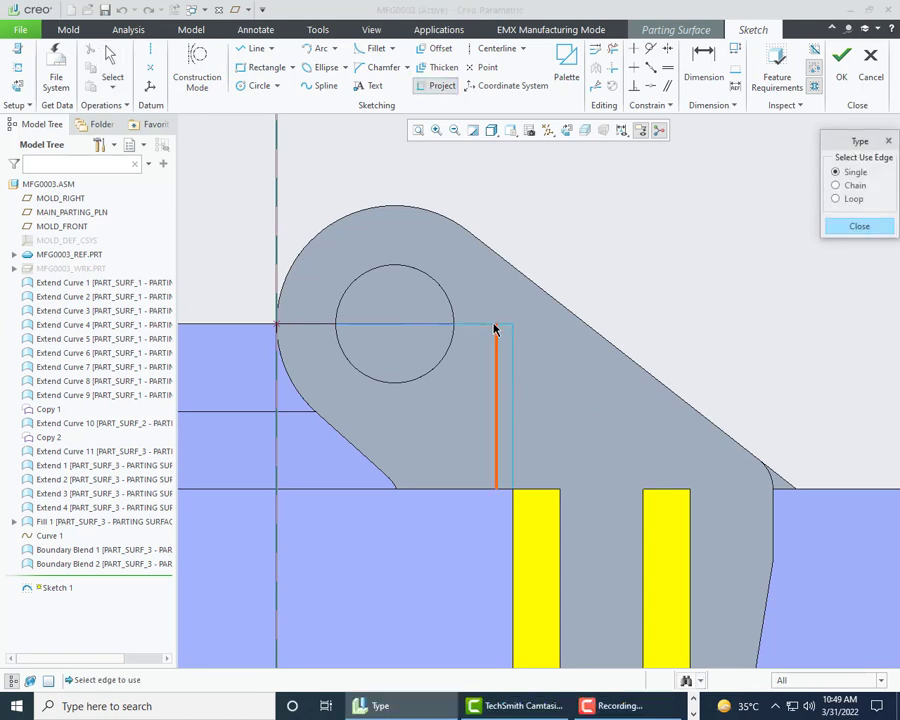
left_click(506, 328)
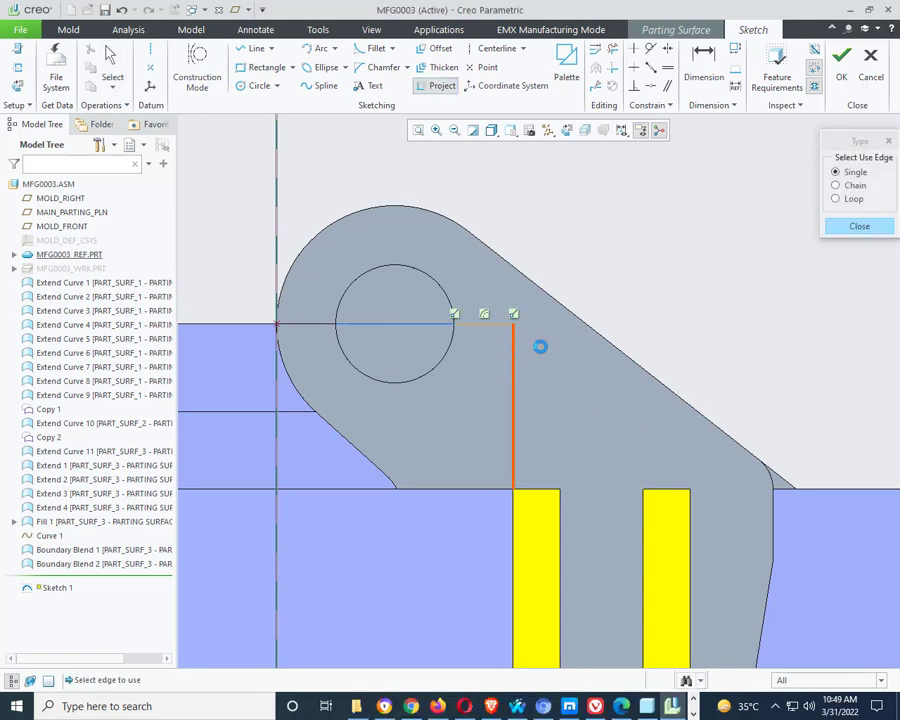
left_click(516, 346)
middle_click(572, 348)
scroll(560, 350, "down", 3)
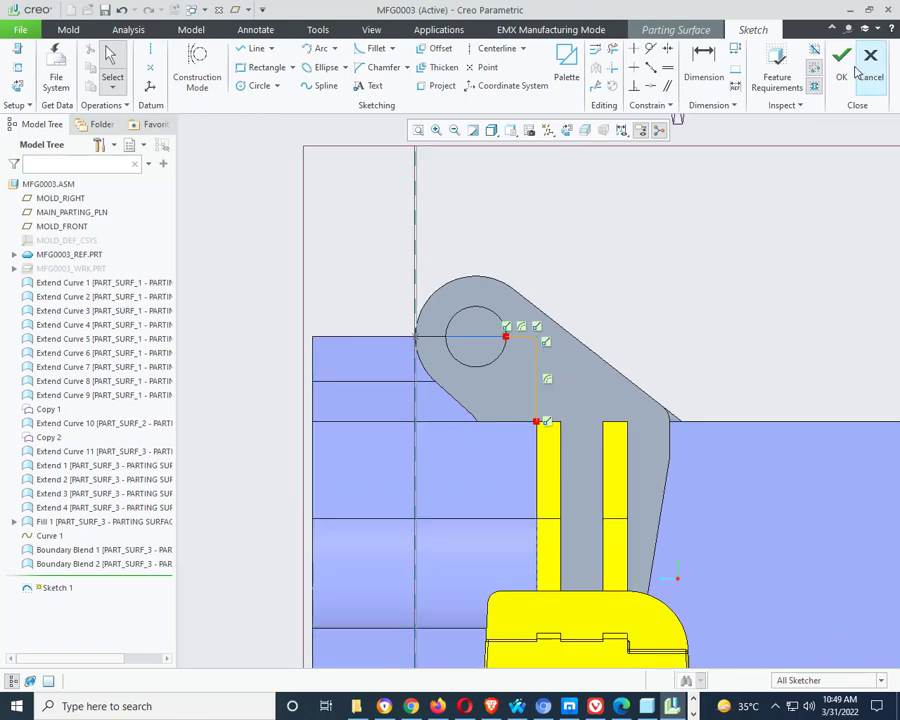
mouse_move(458, 382)
middle_mouse_down()
mouse_move(502, 366)
mouse_move(441, 432)
middle_mouse_up()
scroll(390, 480, "up", 6)
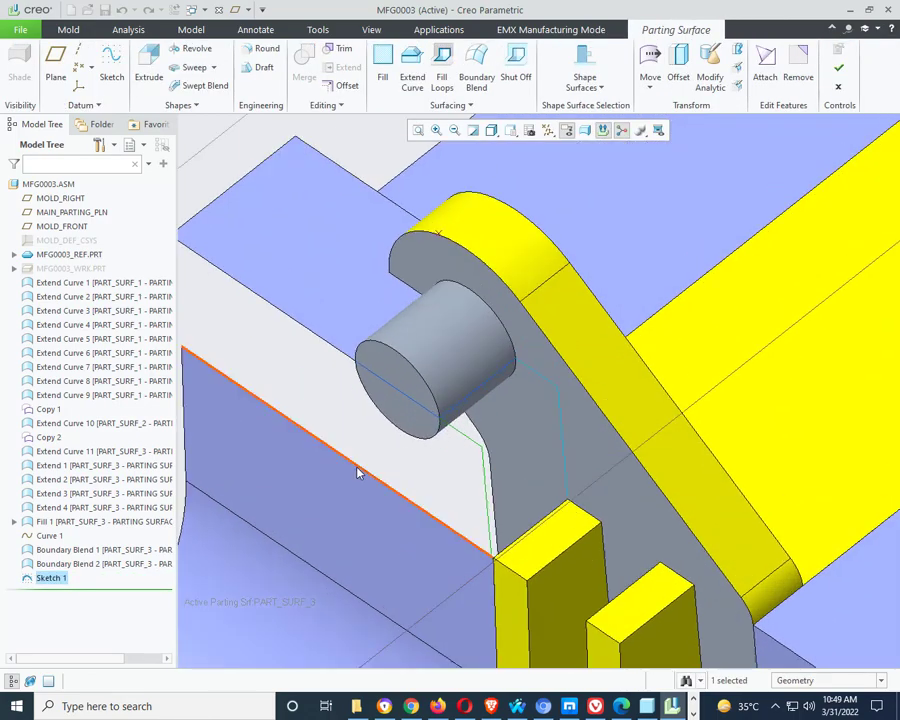
scroll(497, 575, "down", 6)
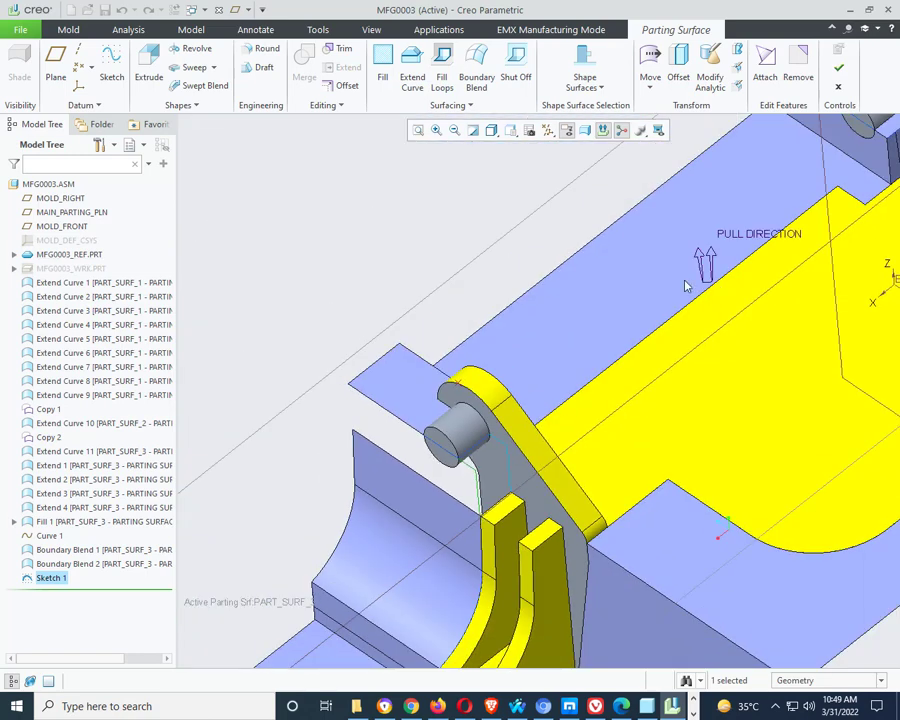
- Leave the parting surface and delete the sketch of the projected silhouette curves
left_click(838, 87)
right_click(53, 580)
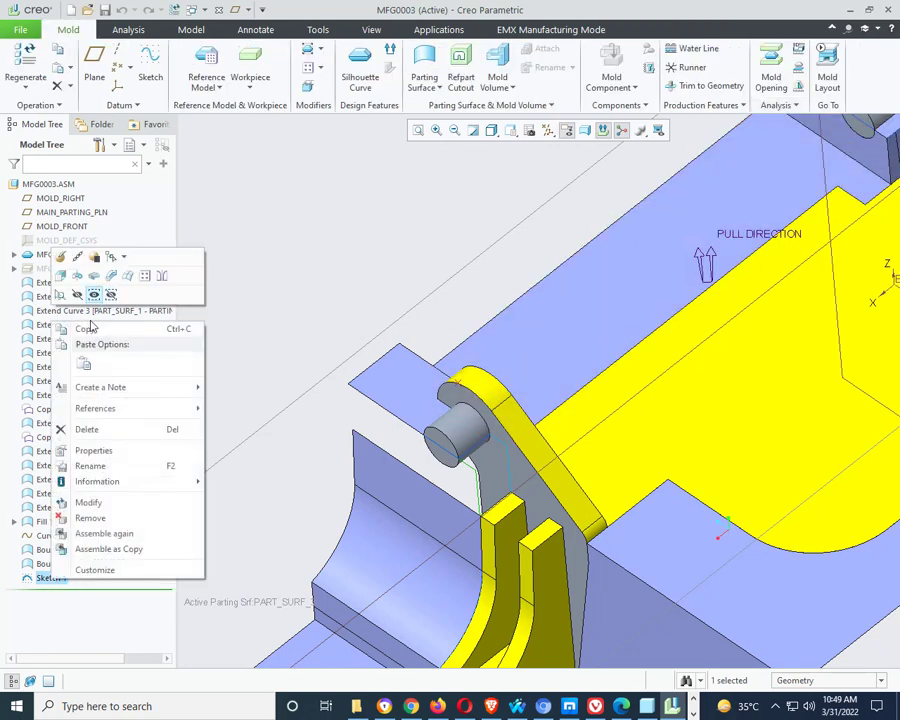
left_click(80, 428)
- Start a new parting surface and begin an Extrude with its sketch on the grey lug face at the pin's base
left_click(416, 371)
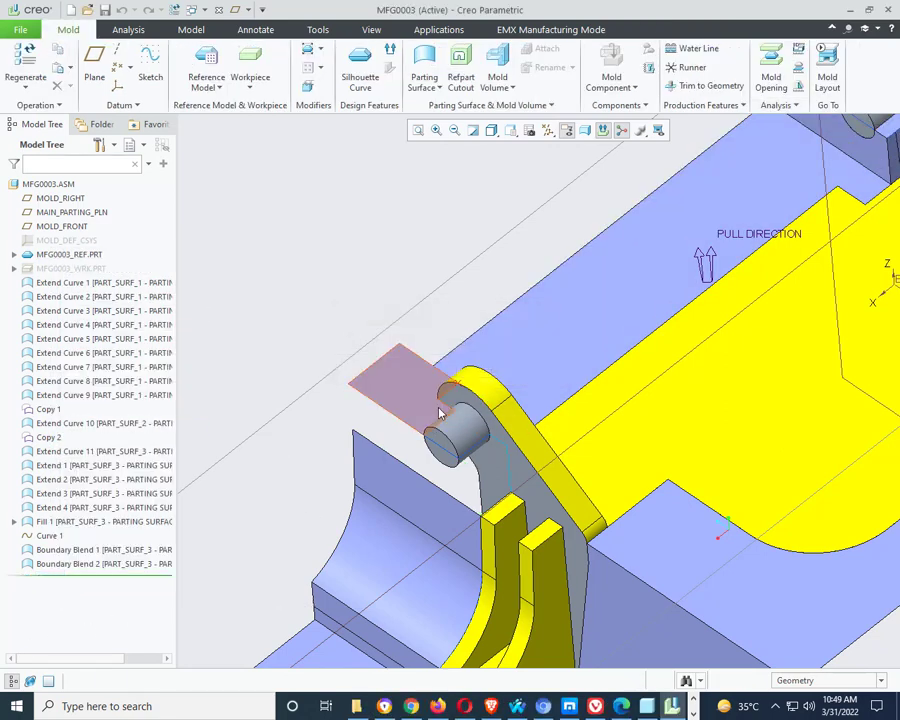
middle_click_drag(434, 432, 366, 153)
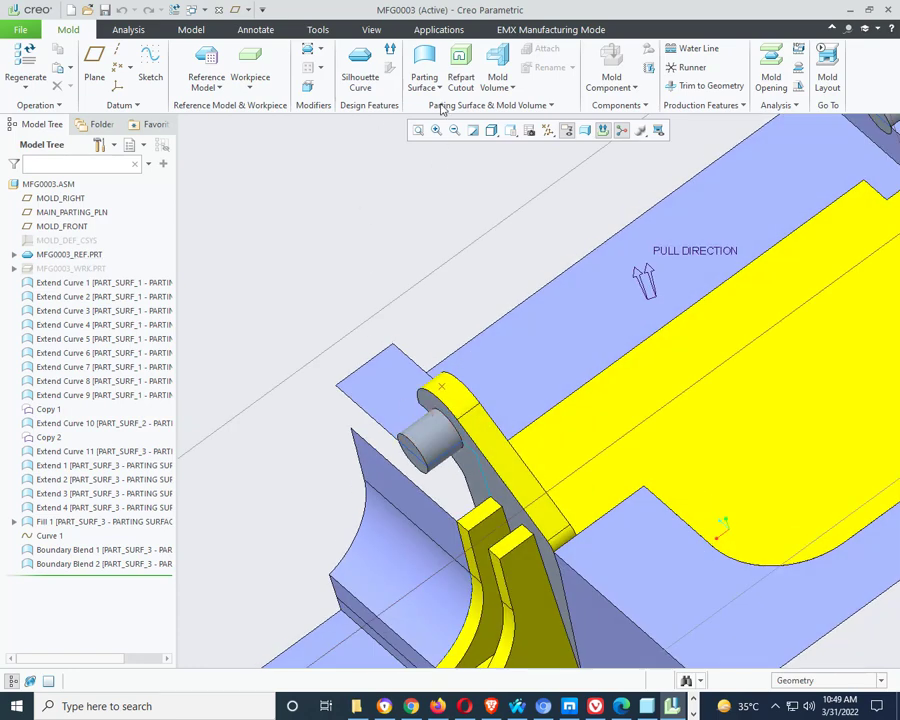
left_click(419, 56)
middle_click_drag(487, 456, 490, 416)
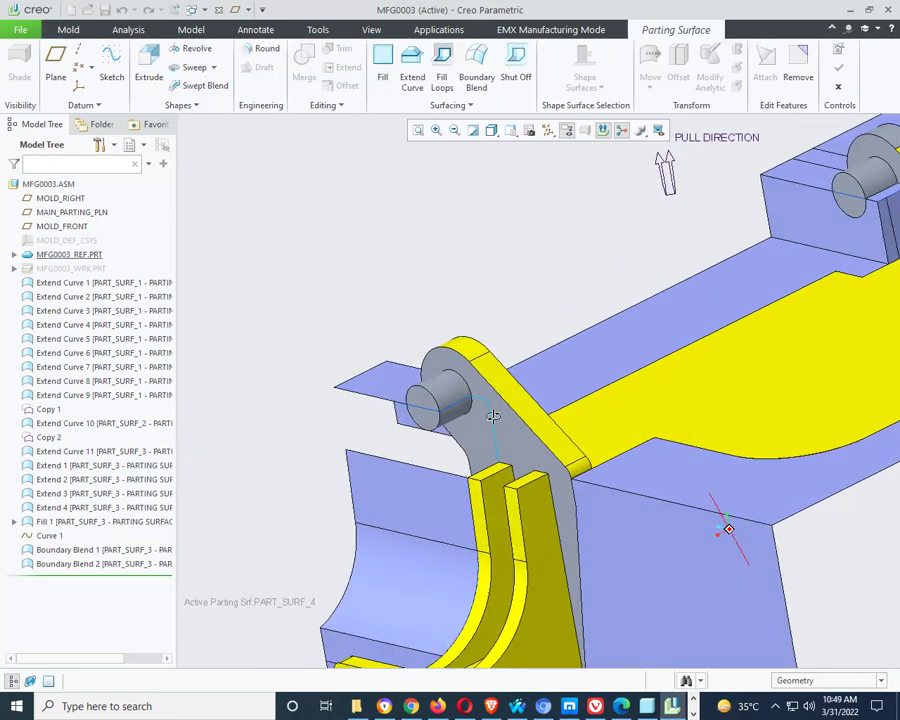
left_click(155, 66)
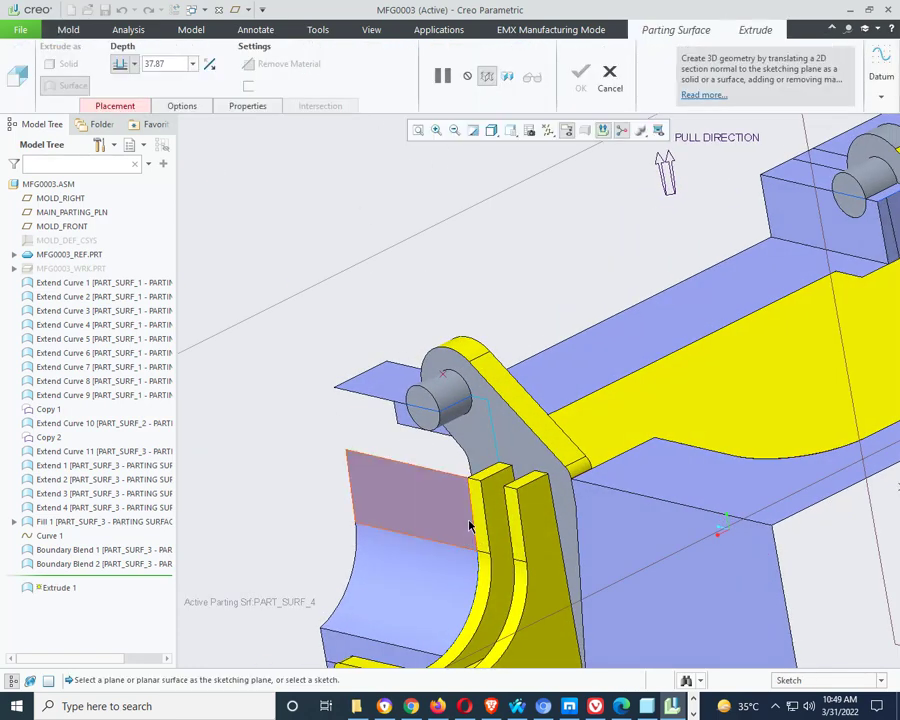
left_click(506, 424)
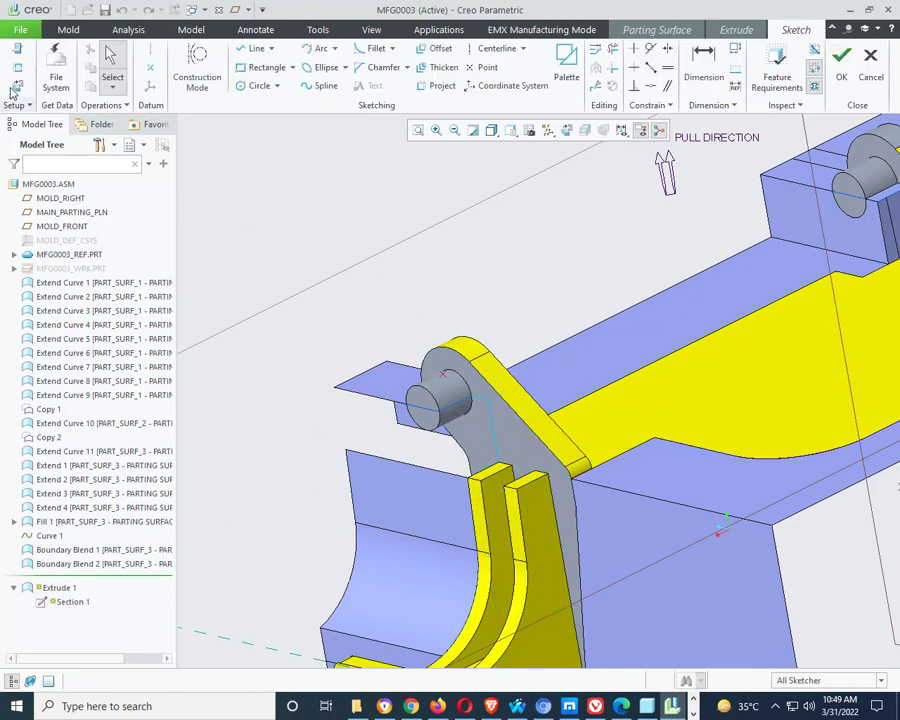
- Set the large flat yellow face as the sketch orientation reference and align the view to the sketch plane
left_click(16, 87)
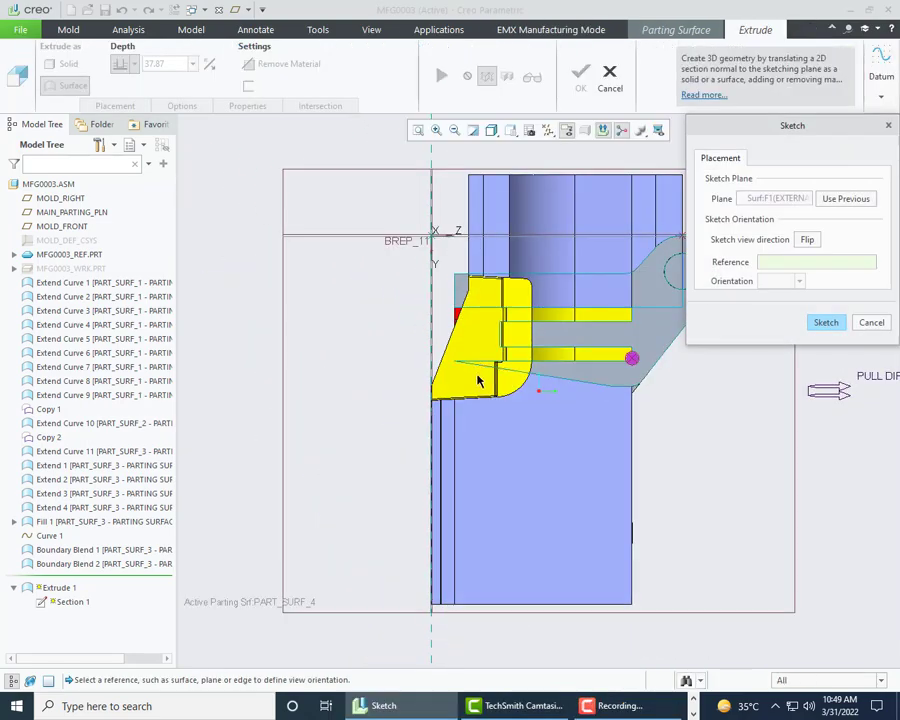
mouse_move(478, 378)
middle_mouse_down()
mouse_move(384, 446)
mouse_move(371, 371)
mouse_move(378, 362)
middle_mouse_up()
left_click(587, 287)
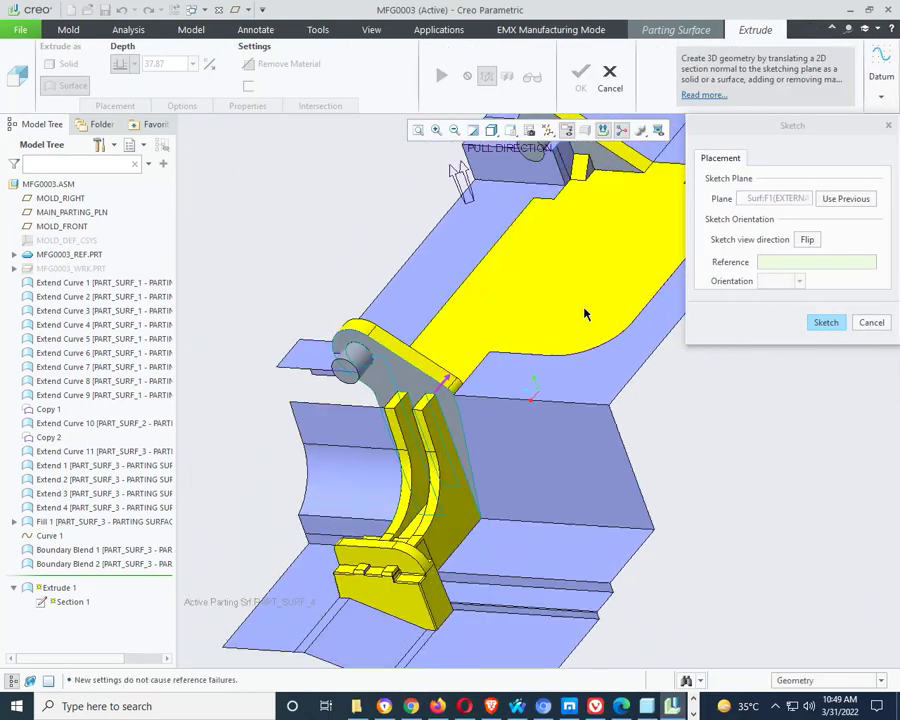
mouse_move(585, 310)
middle_mouse_down()
mouse_move(840, 304)
mouse_move(823, 320)
mouse_move(580, 290)
middle_mouse_up()
middle_click(580, 290)
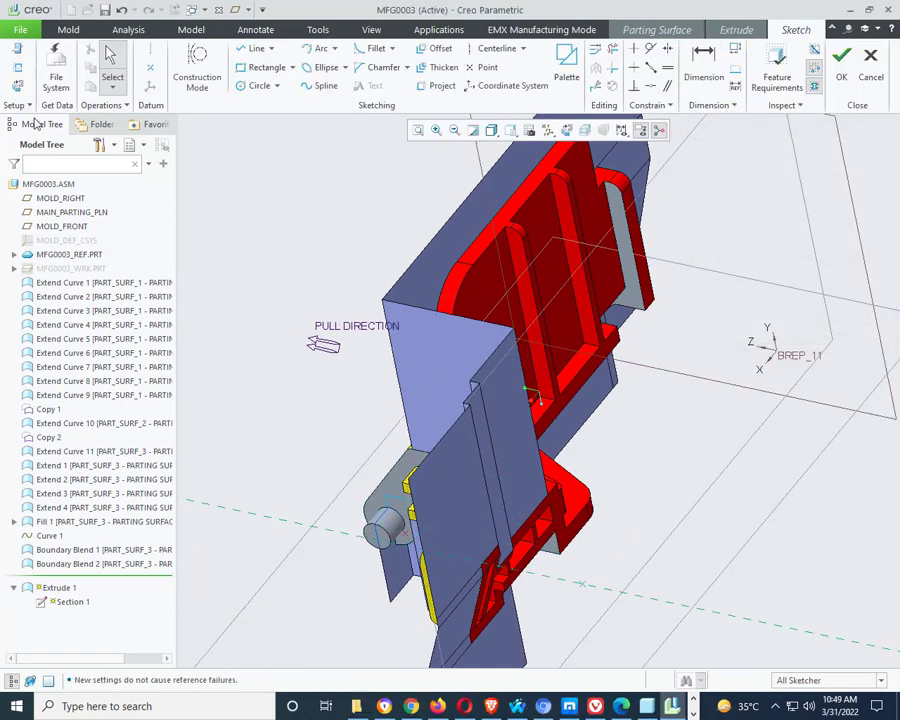
left_click(18, 86)
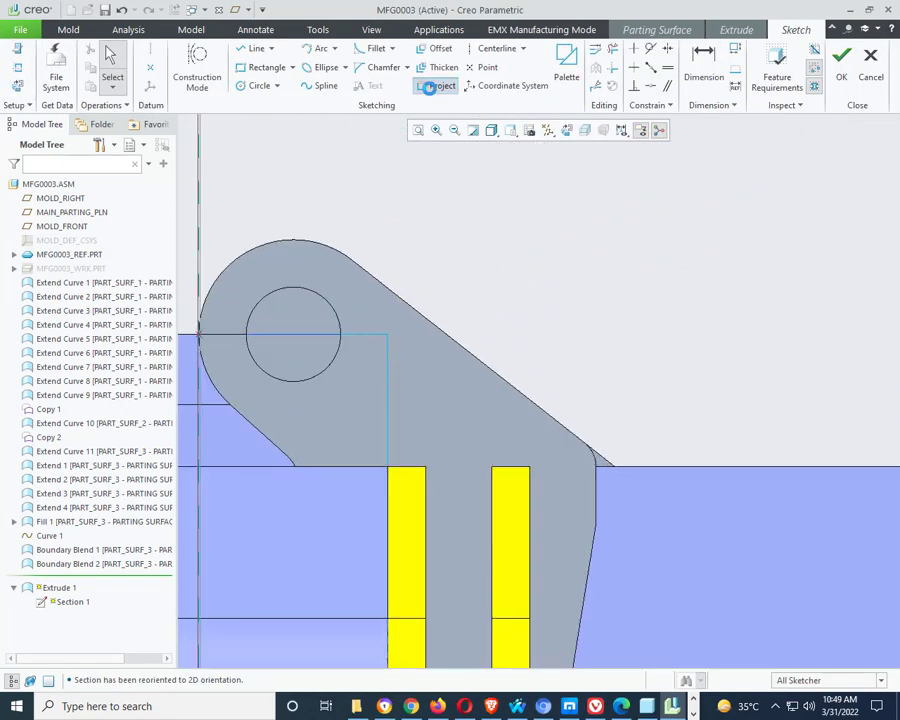
- Project the horizontal and vertical silhouette curves beside the pin into the extrude section and complete the sketch
left_click(428, 87)
left_click(383, 336)
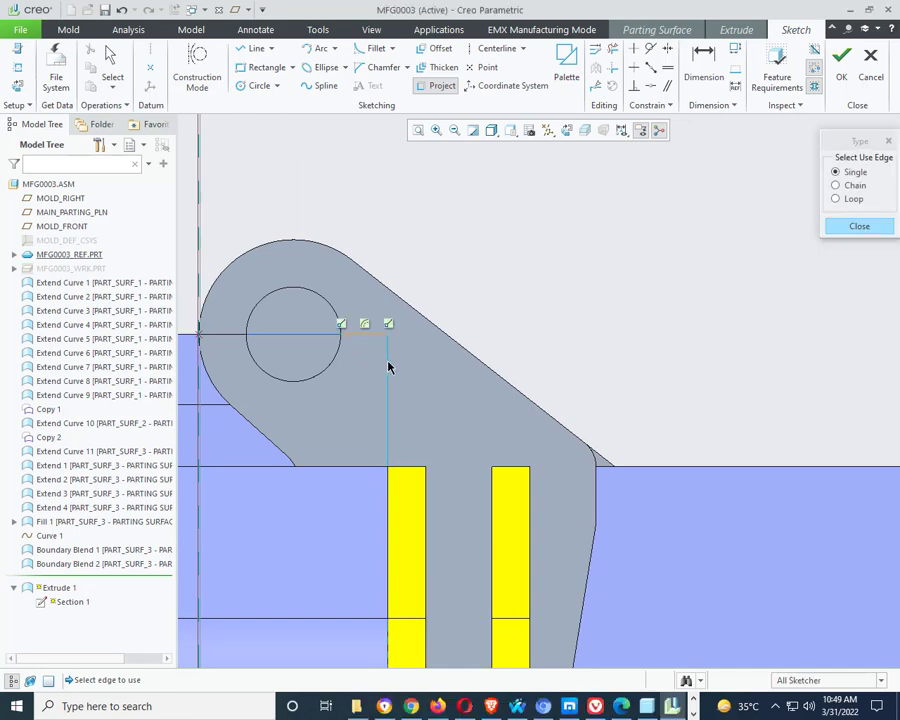
middle_click(539, 318)
scroll(538, 317, "down", 4)
left_click(841, 58)
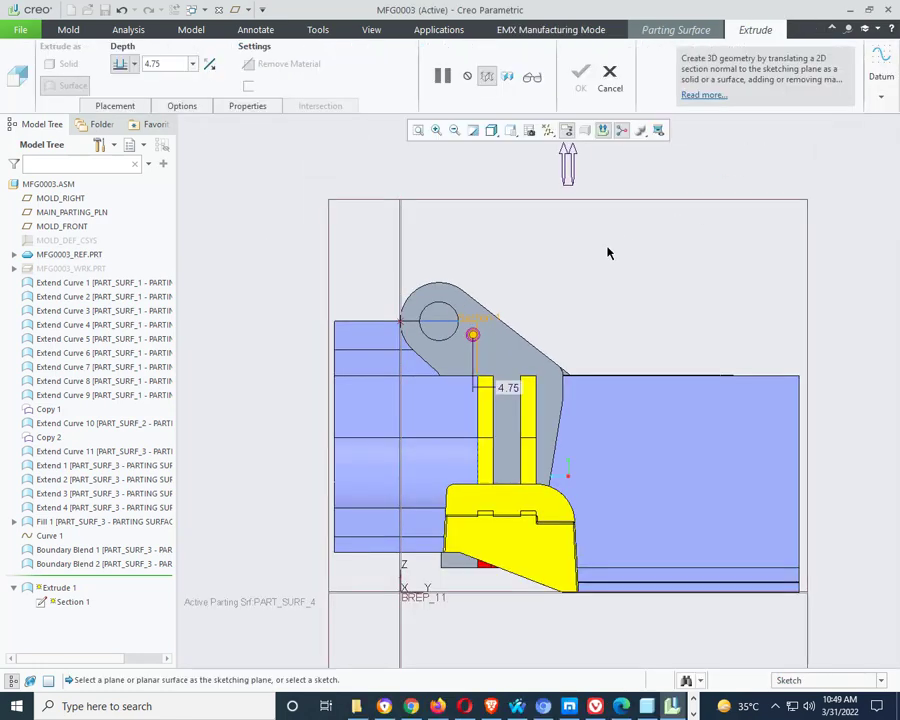
- Set the extrude depth to end at a selected reference and pick the front of the nearest yellow rib
scroll(448, 395, "up", 6)
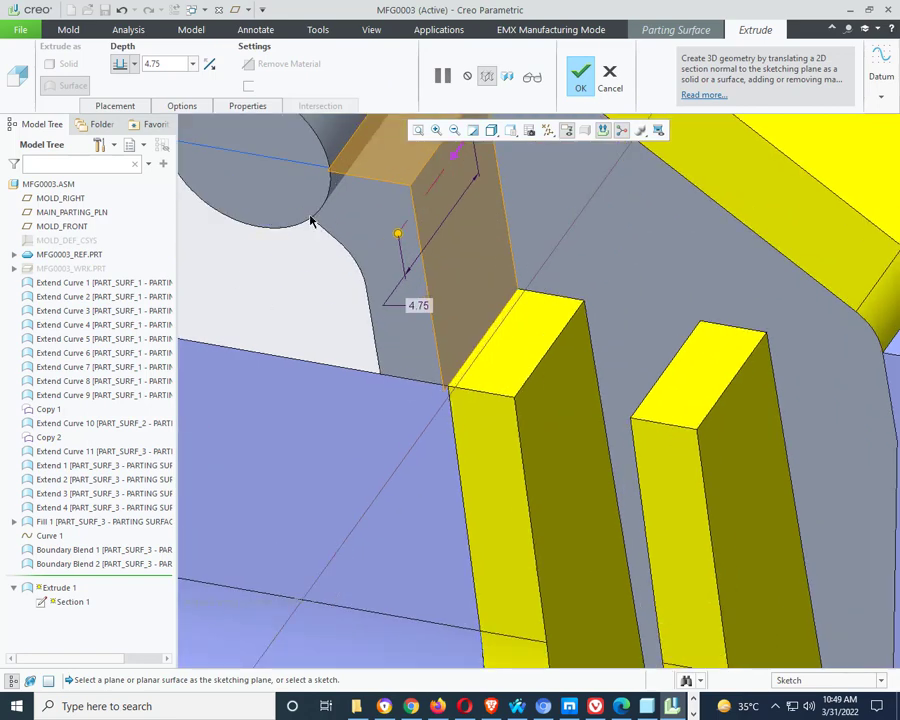
scroll(338, 158, "up", 3)
scroll(349, 251, "down", 3)
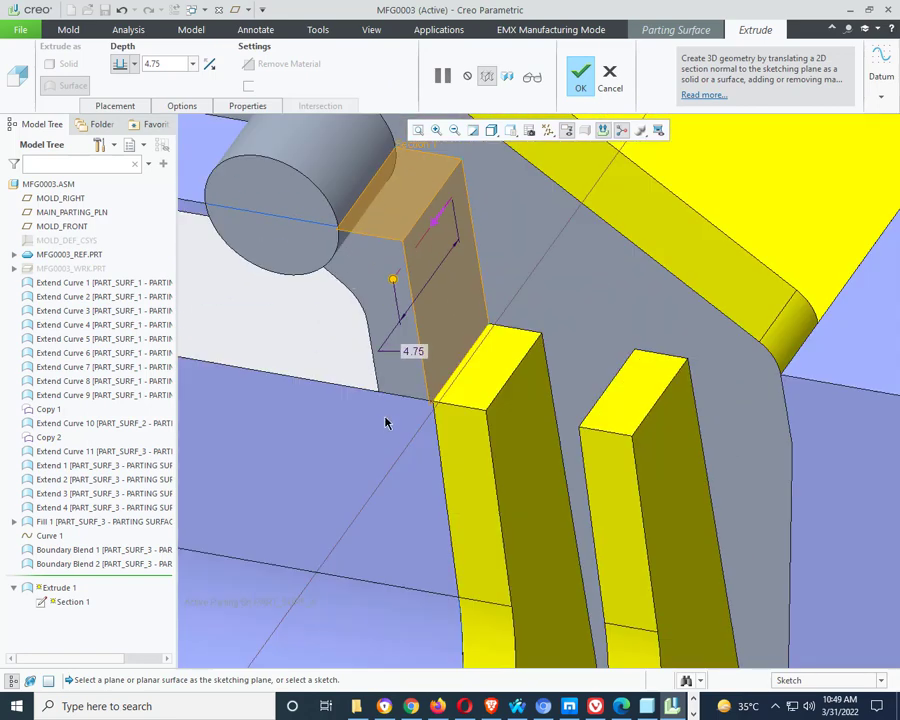
scroll(468, 393, "up", 3)
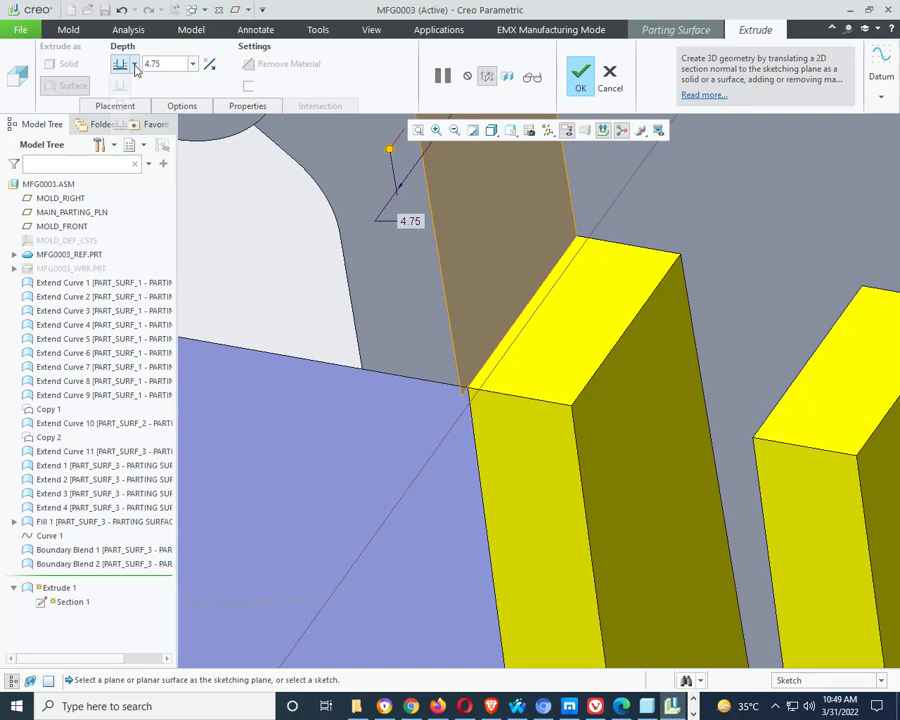
left_click(120, 126)
scroll(320, 370, "down", 2)
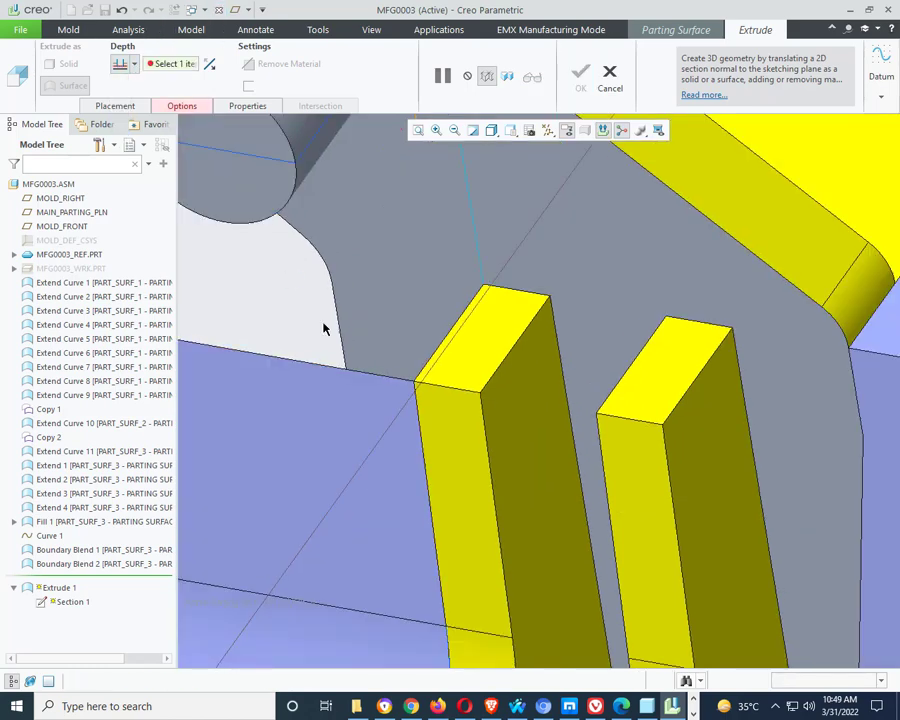
left_click(419, 397)
scroll(417, 392, "up", 2)
scroll(409, 383, "down", 1)
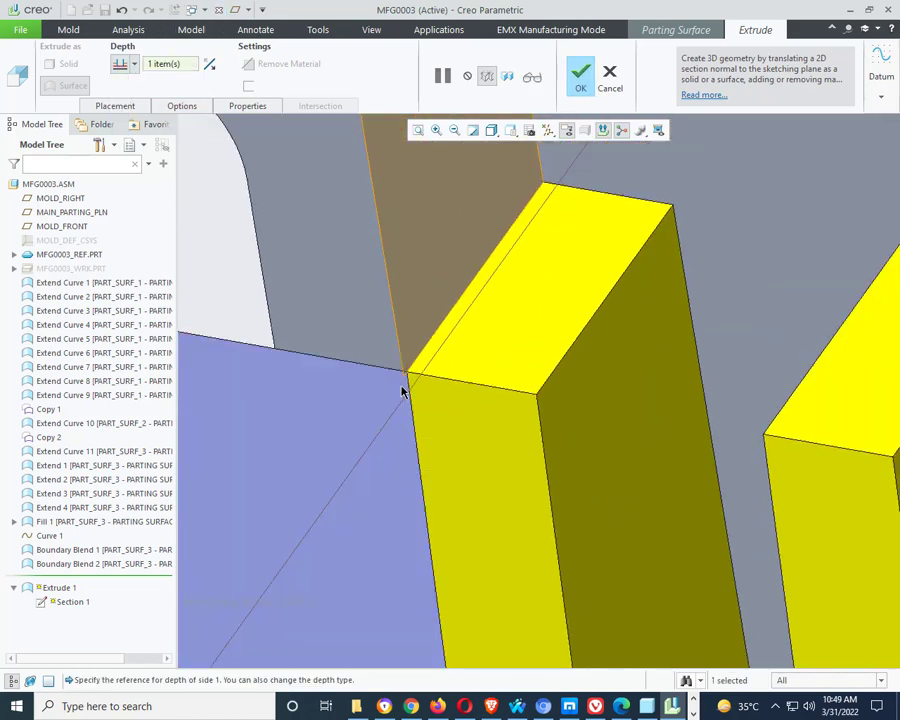
scroll(420, 335, "up", 2)
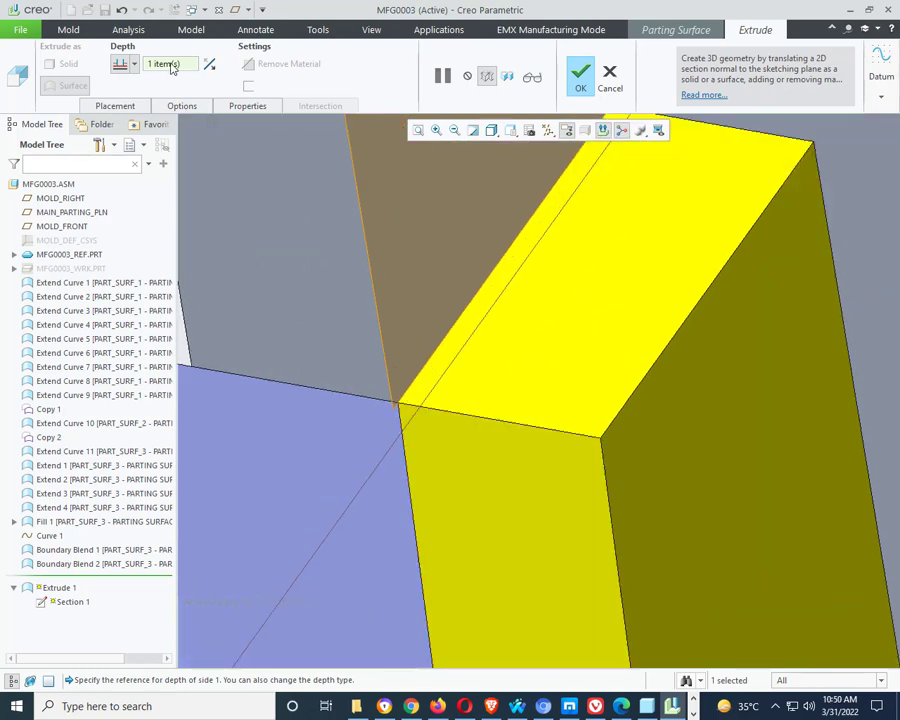
- Replace the extrude depth reference with the upper front edge of the nearest yellow rib
left_click(206, 71)
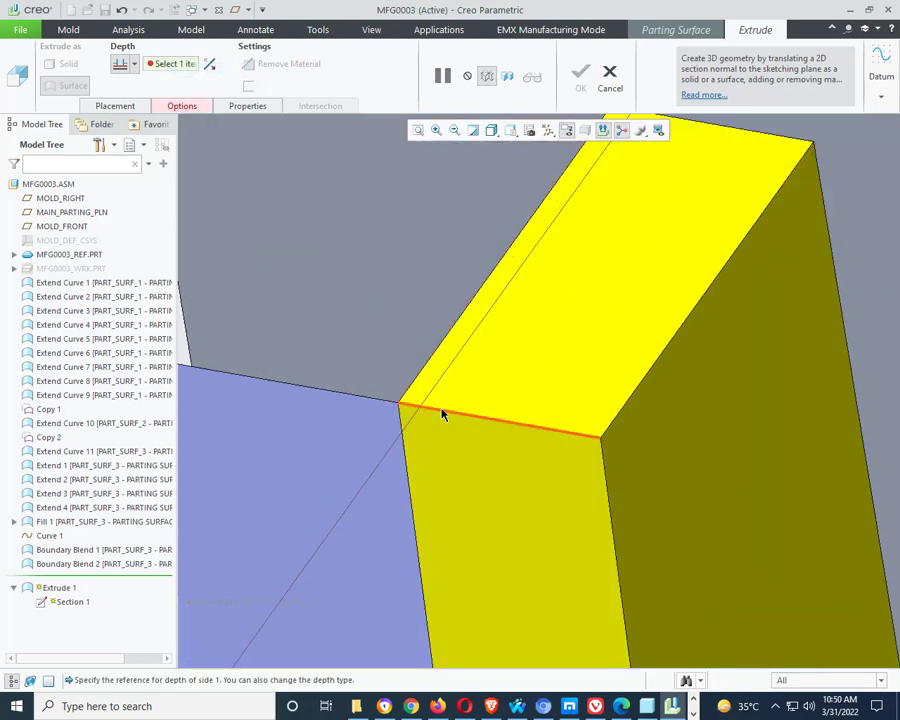
left_click(441, 411)
scroll(476, 452, "down", 4)
scroll(402, 287, "up", 5)
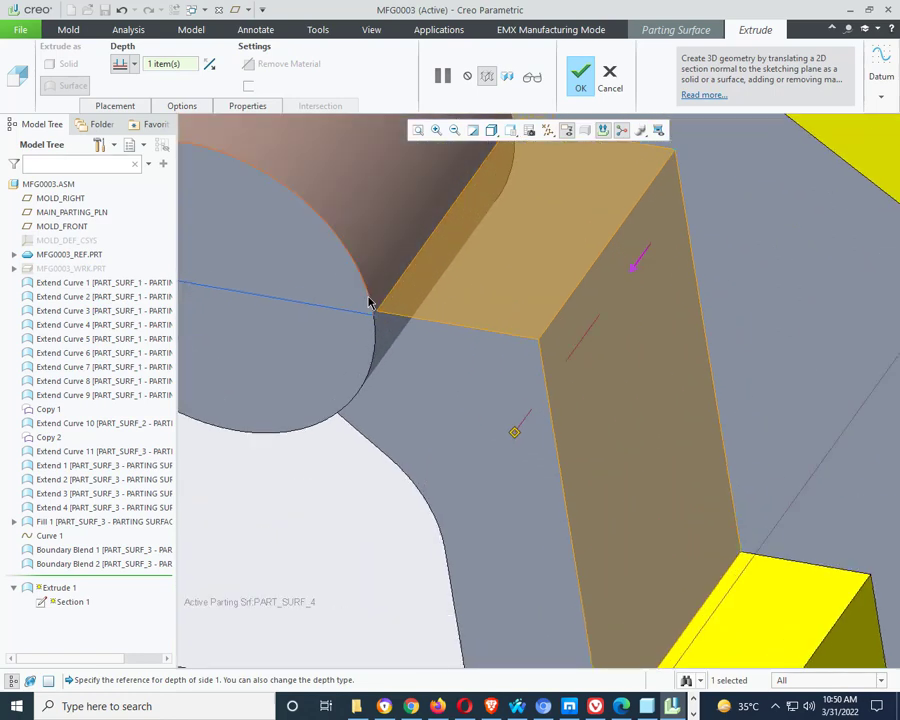
scroll(400, 330, "down", 5)
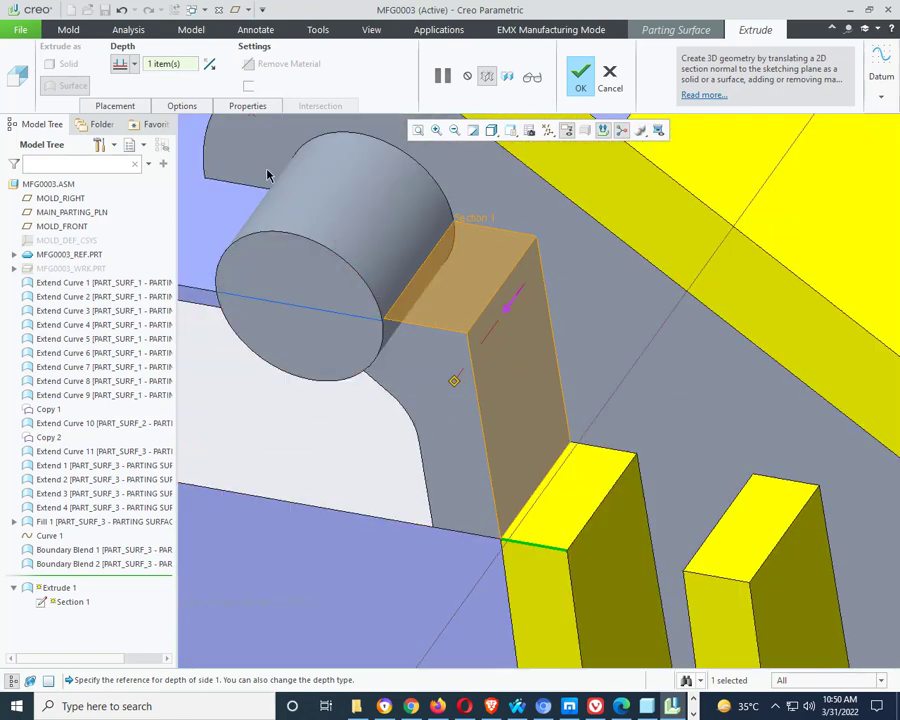
- Change the extrude depth reference to the pin's end face and complete the extruded surface
right_click(168, 63)
left_click(206, 66)
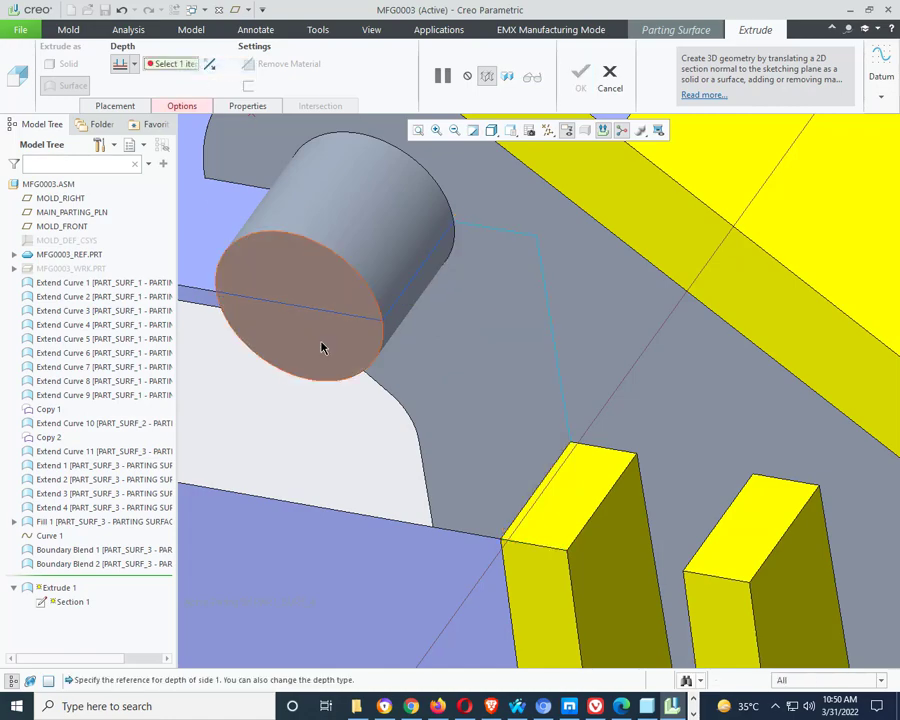
left_click(322, 348)
middle_click(565, 390)
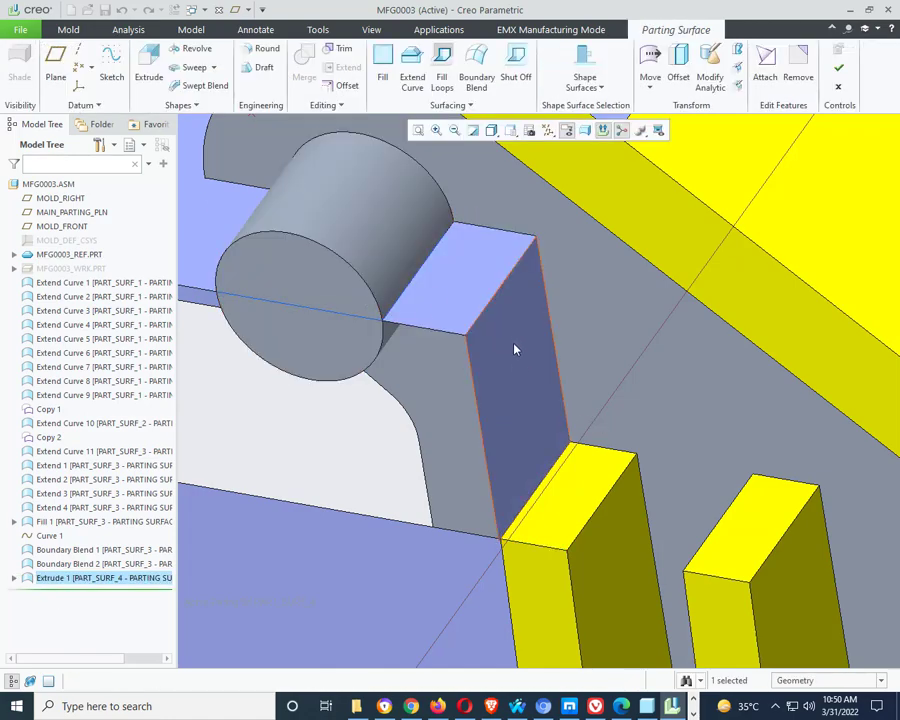
- Examine the extruded surface where it meets the pin and the nearest rib
scroll(514, 348, "down", 4)
middle_click_drag(511, 351, 492, 343)
scroll(371, 294, "down", 4)
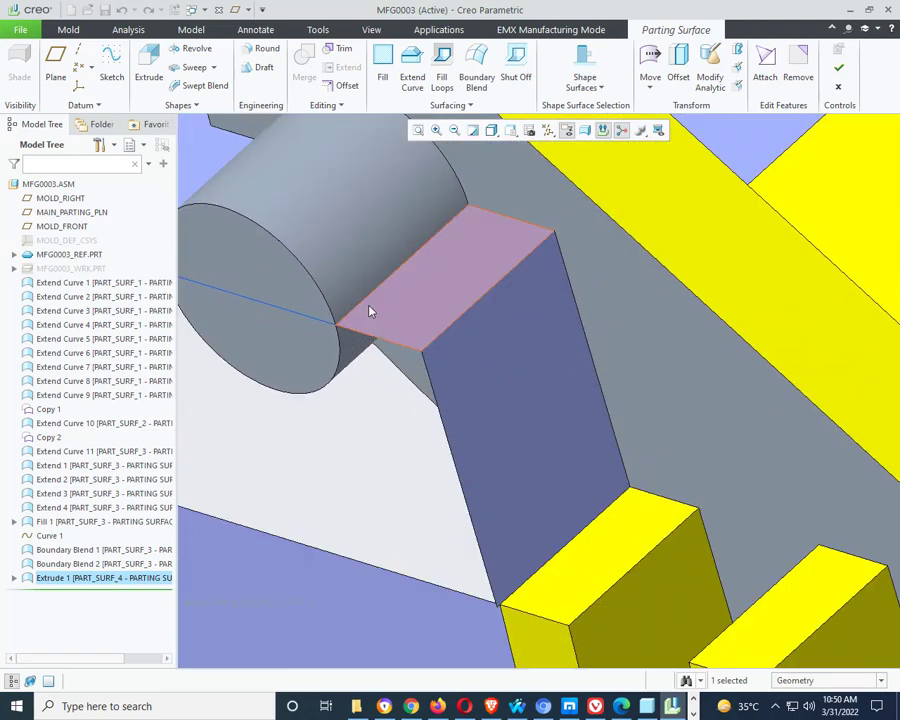
scroll(453, 345, "up", 2)
middle_click_drag(454, 452, 480, 446)
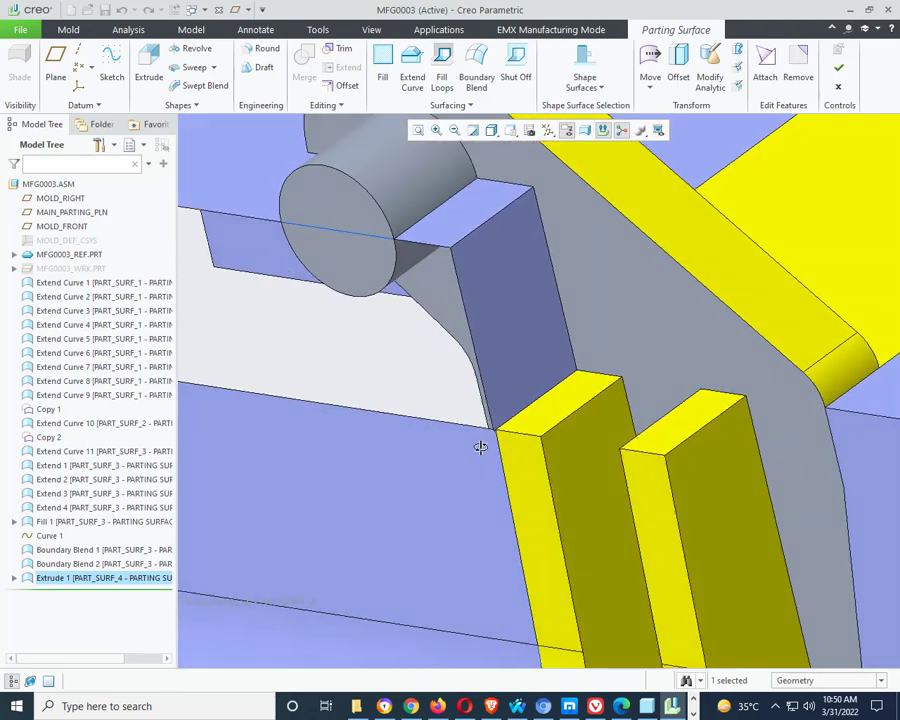
middle_click_drag(340, 284, 360, 303)
scroll(417, 392, "up", 3)
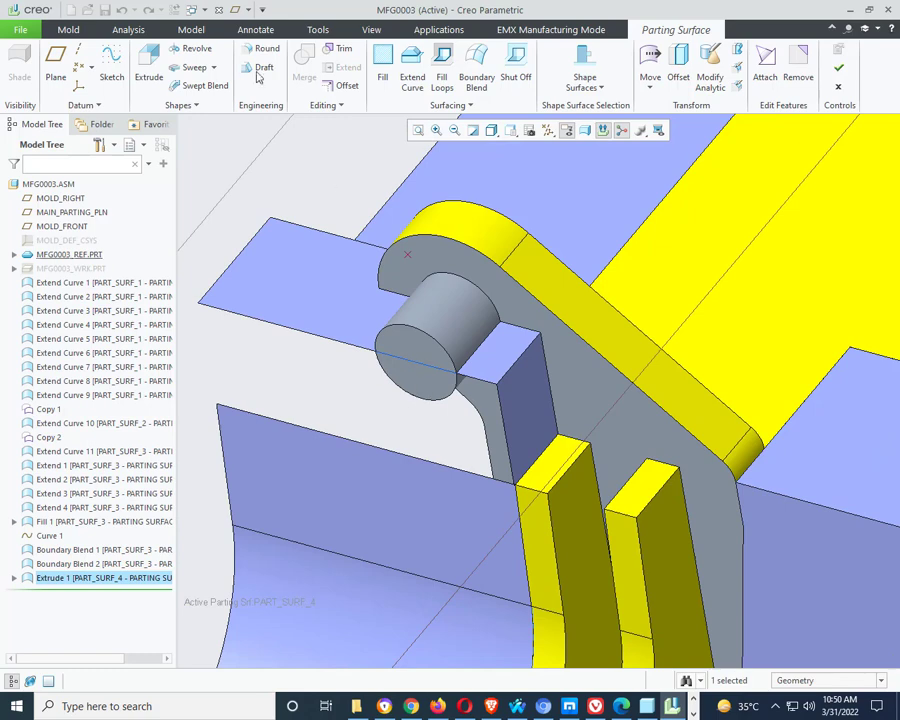
- Create a datum plane through the rib's upper front edge, rotated 90 degrees from the rib's top face
left_click(55, 60)
scroll(525, 480, "down", 4)
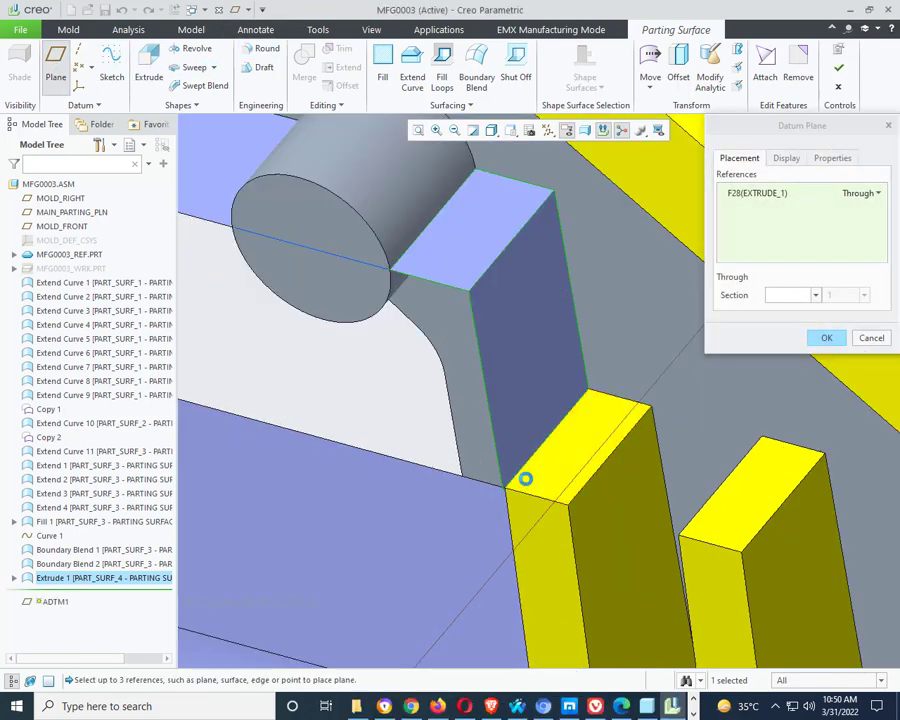
left_click(525, 480)
left_click(528, 496, "ctrl")
scroll(470, 510, "up", 3)
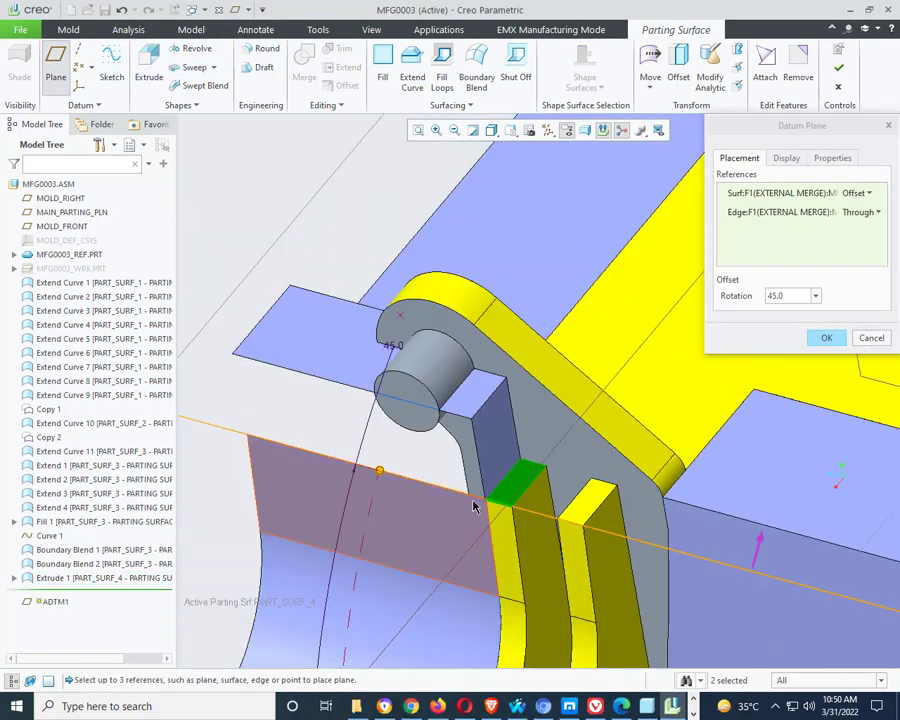
scroll(474, 506, "up", 2)
double_click(787, 297)
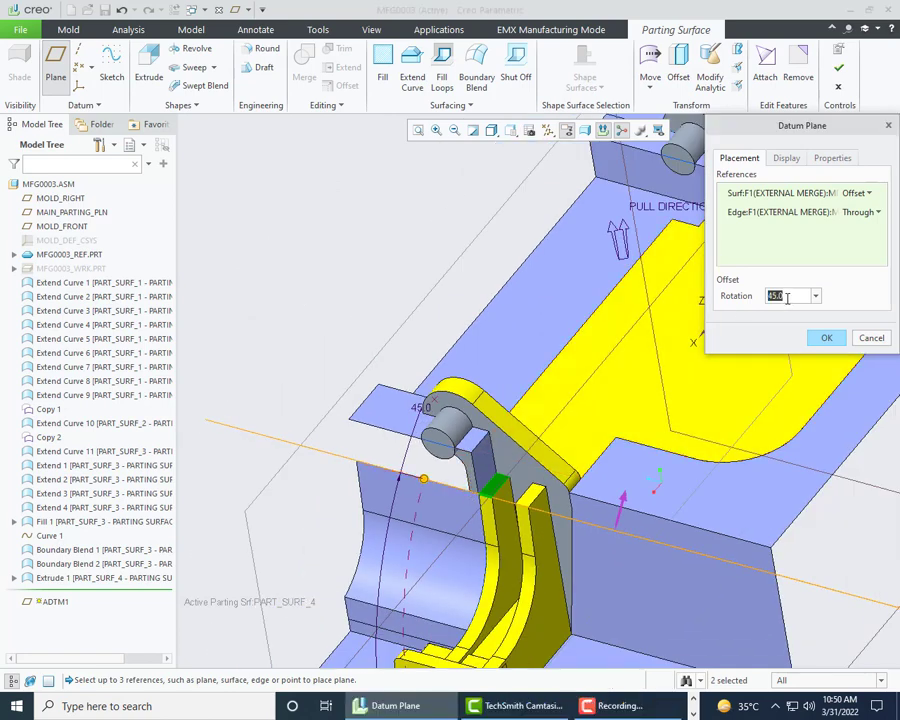
type("90")
key("Return")
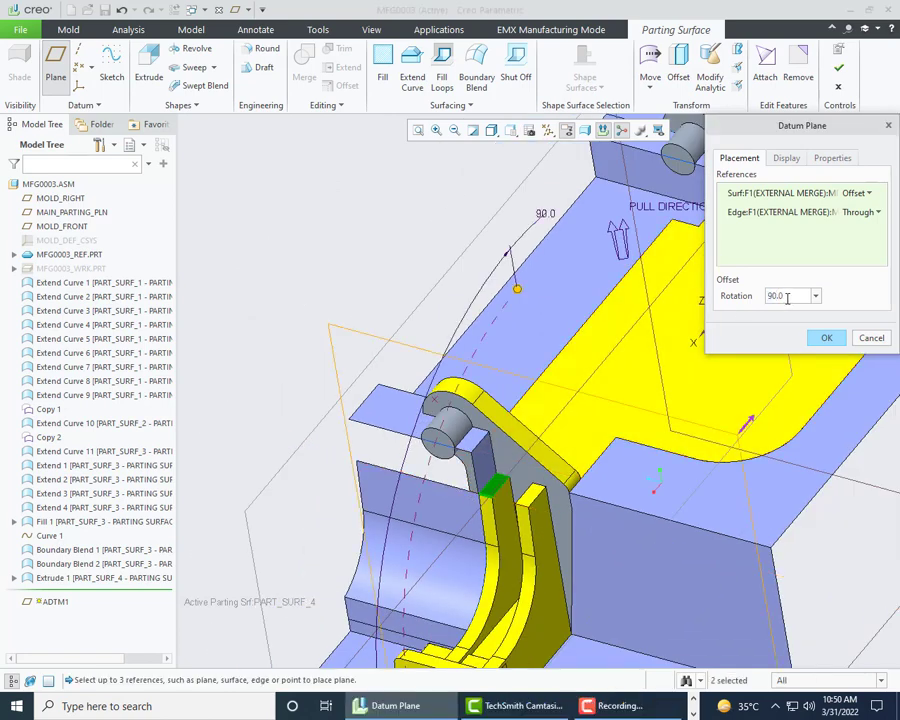
left_click(826, 339)
- Try to trim the extruded surface beside the pin with the datum plane ADTM1 as the trimming object
scroll(325, 552, "down", 3)
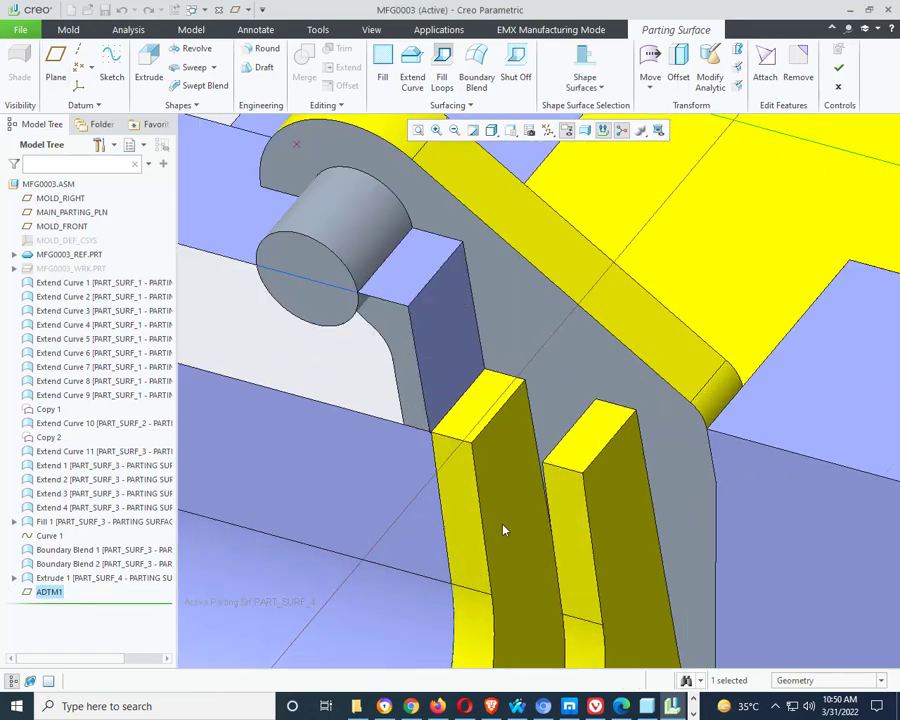
scroll(353, 368, "up", 6)
middle_click_drag(436, 478, 411, 481)
scroll(409, 480, "down", 3)
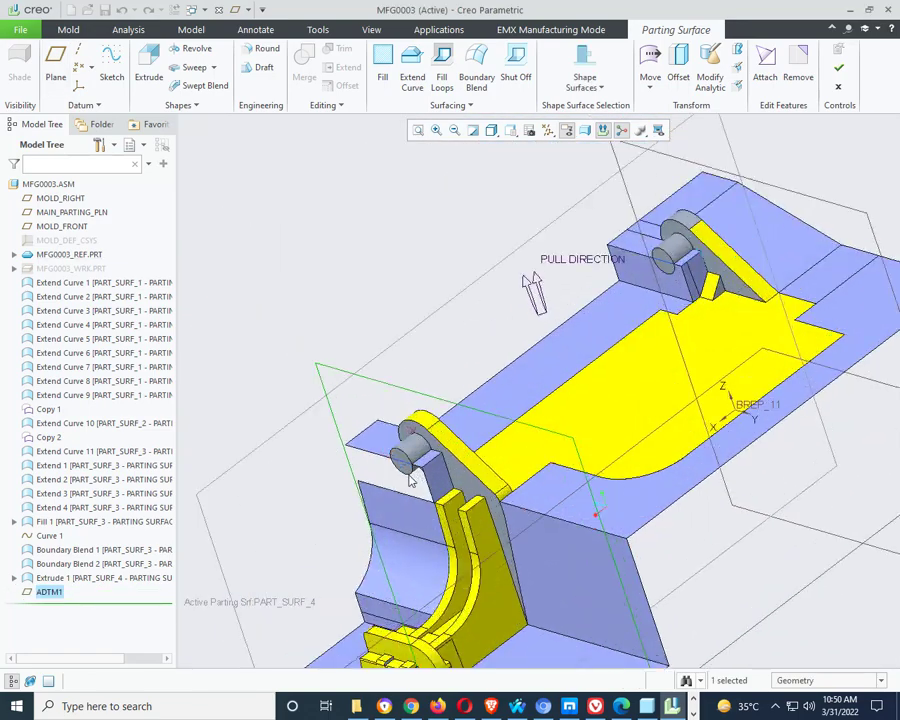
scroll(430, 470, "down", 5)
left_click(434, 414)
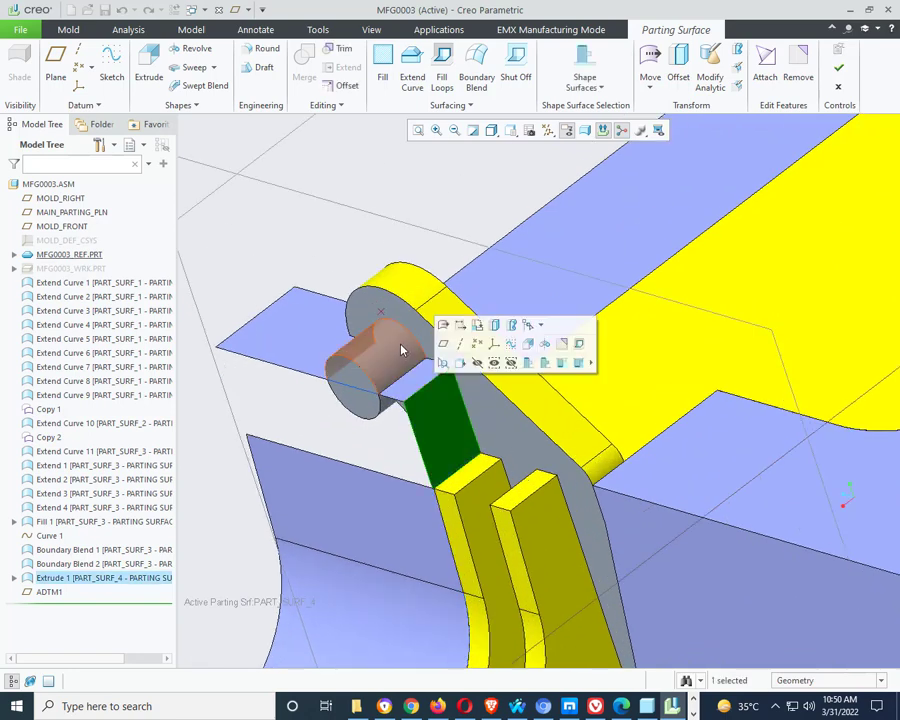
left_click(344, 52)
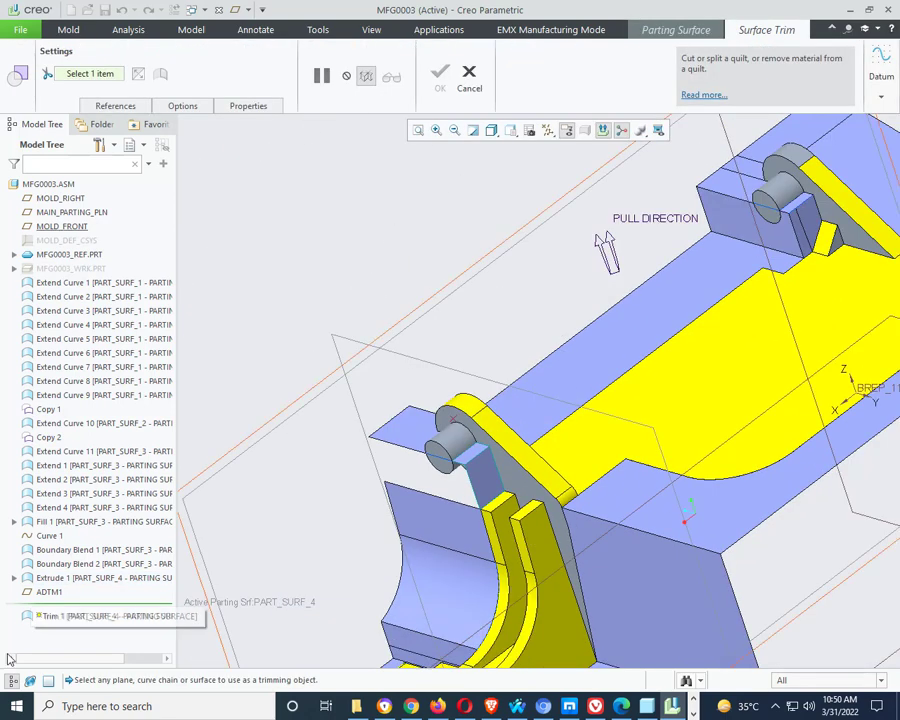
left_click(49, 592)
scroll(398, 557, "down", 6)
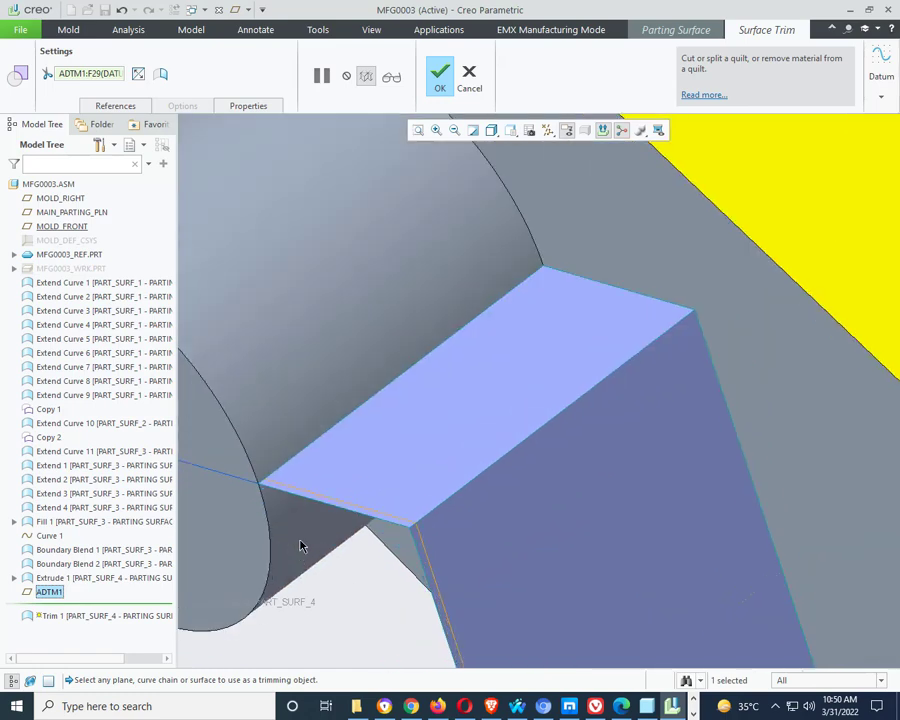
scroll(300, 545, "up", 6)
middle_click_drag(330, 480, 330, 532)
scroll(492, 493, "down", 2)
scroll(457, 520, "up", 2)
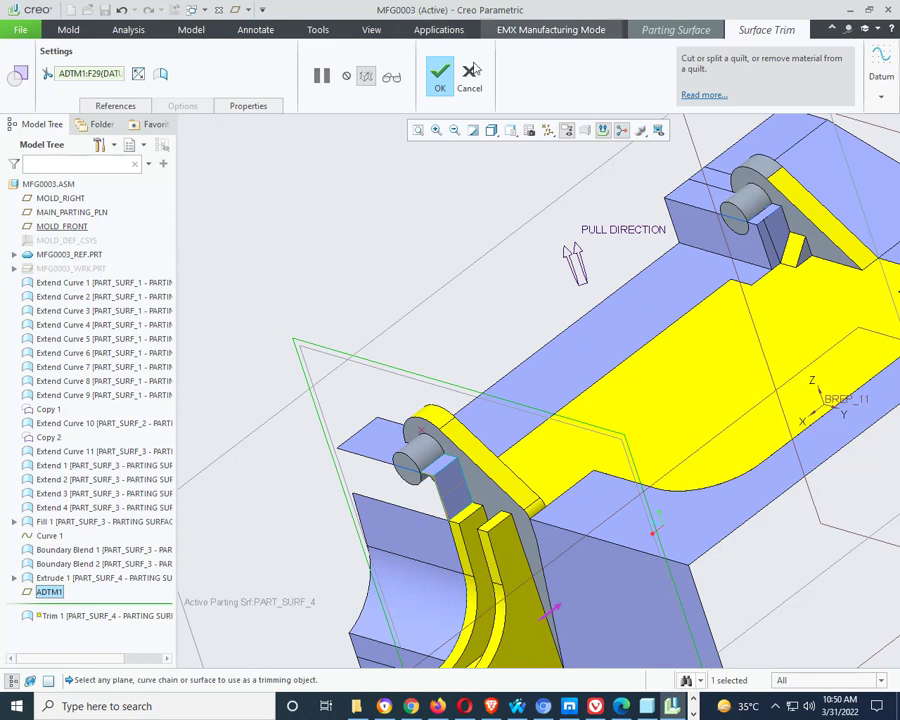
key("Escape")
left_click(450, 378)
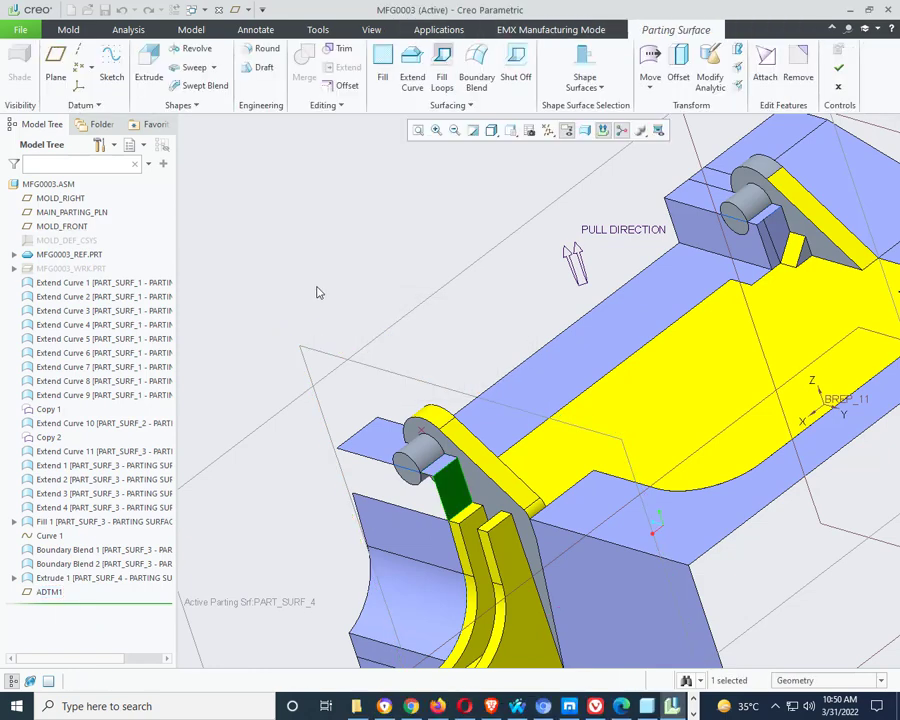
- Try to remove the datum plane ADTM1 from the model
right_click(46, 593)
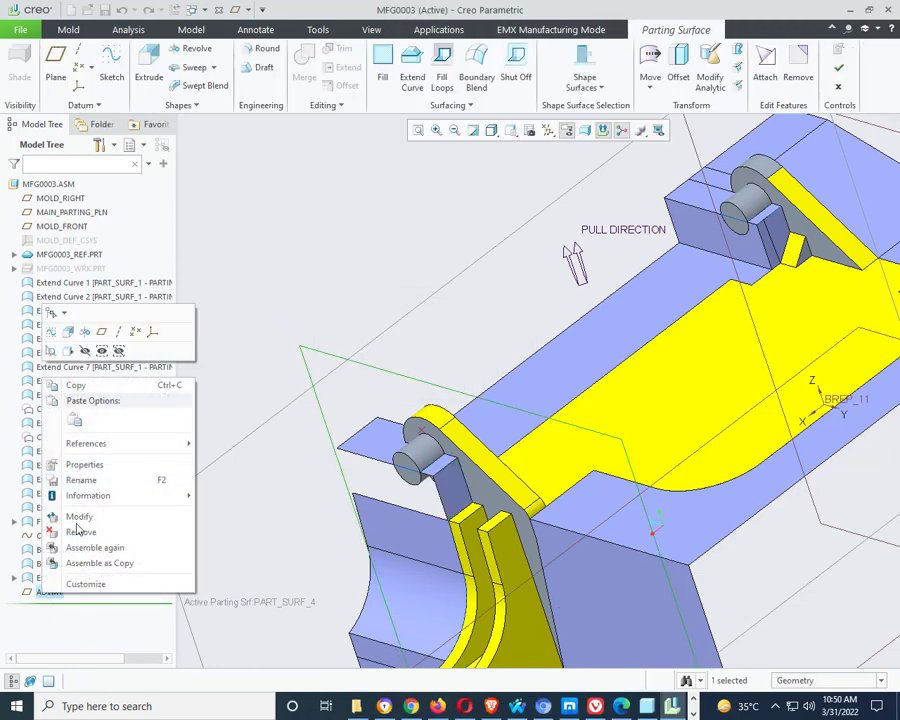
left_click(81, 533)
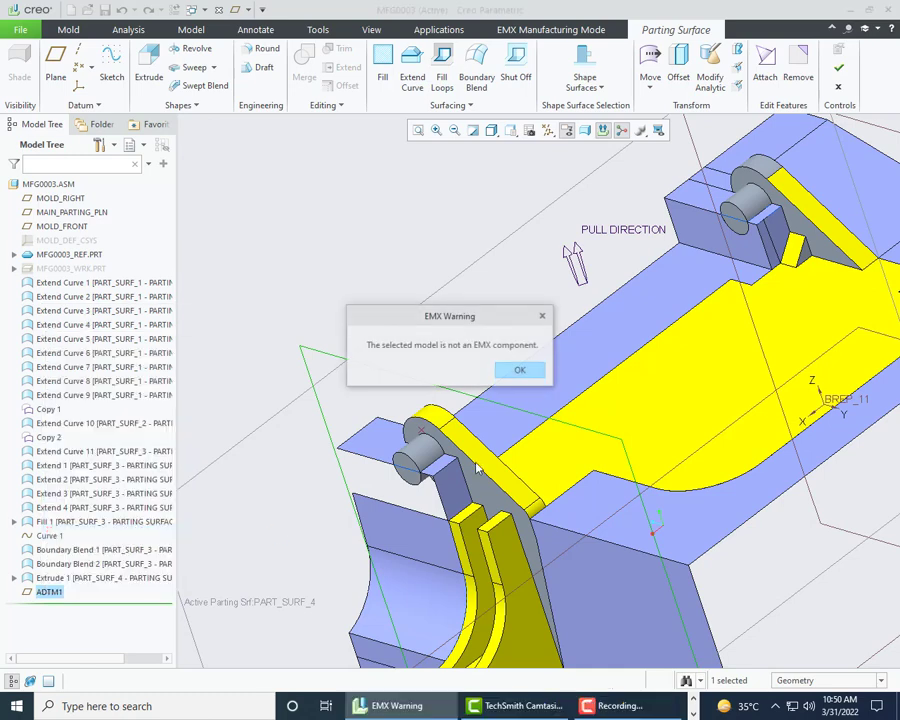
left_click(517, 373)
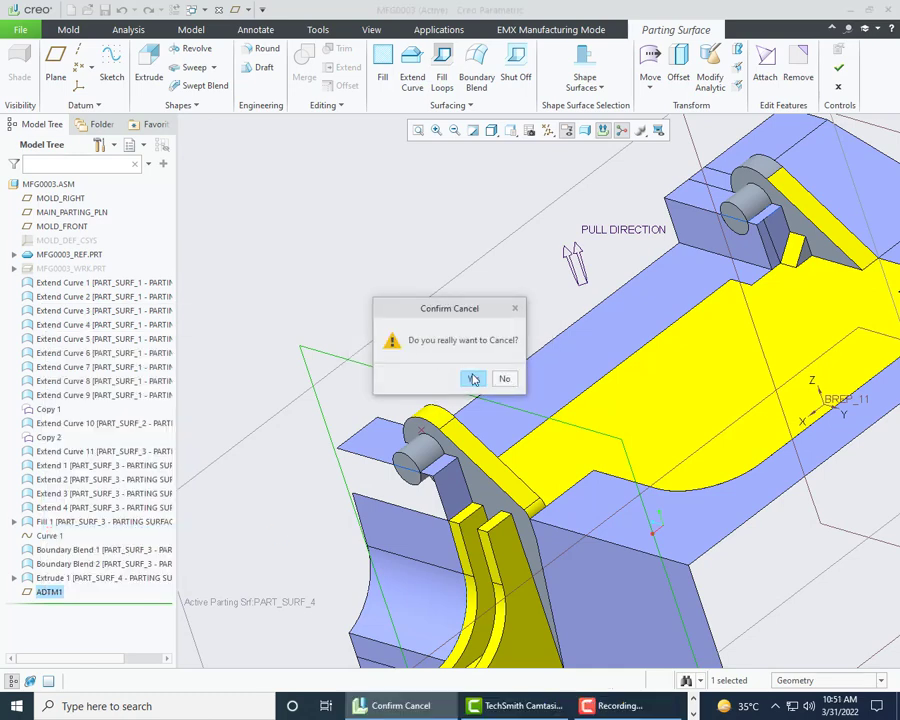
- Discard the active parting surface with its extruded surface and start a new parting surface
left_click(474, 379)
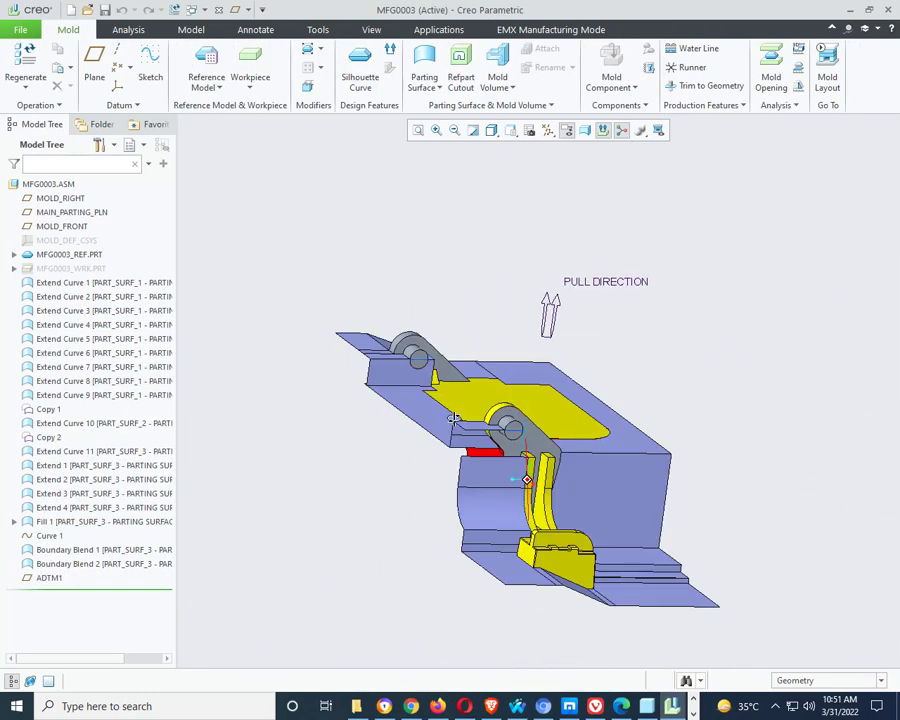
middle_click_drag(454, 418, 570, 513)
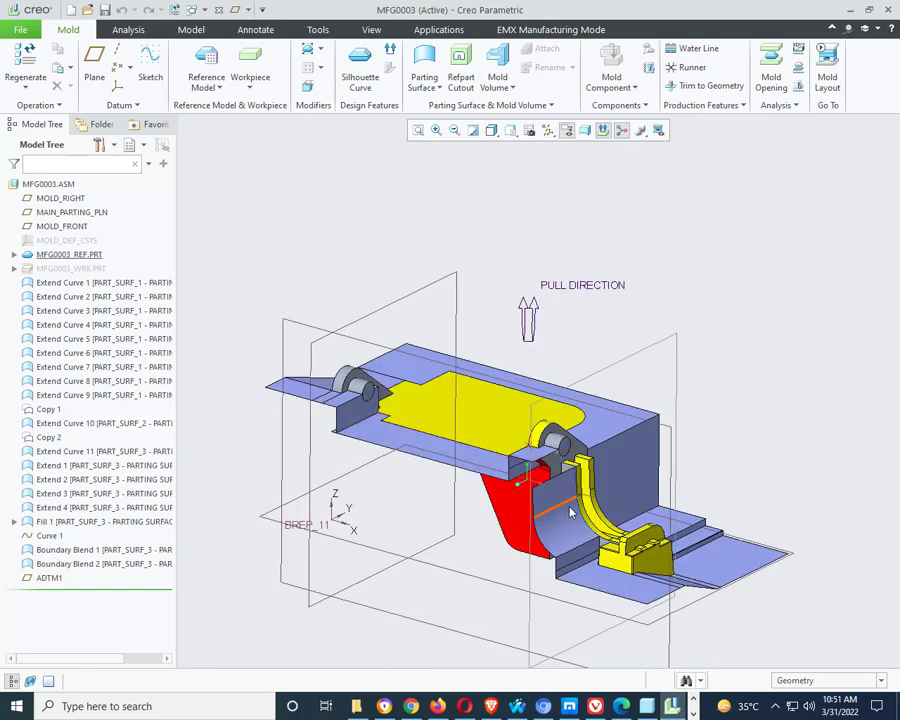
scroll(570, 513, "up", 5)
left_click(518, 486)
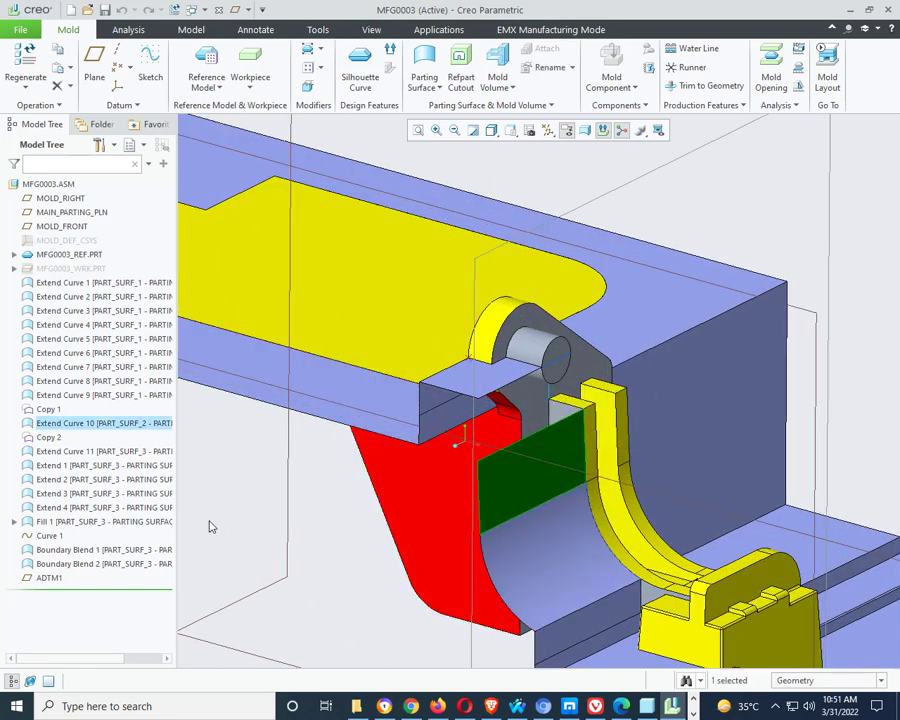
middle_click_drag(602, 474, 590, 428)
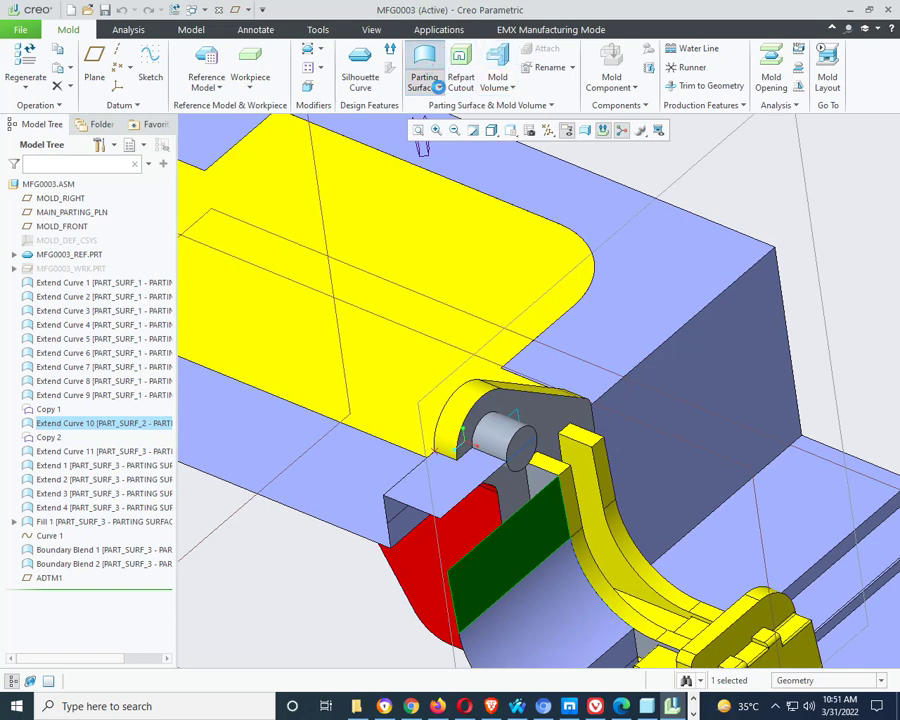
left_click(425, 75)
- Try a boundary blend between the upper edge of the Extend Curve 10 surface and the edge chain running under the pin
left_click(476, 70)
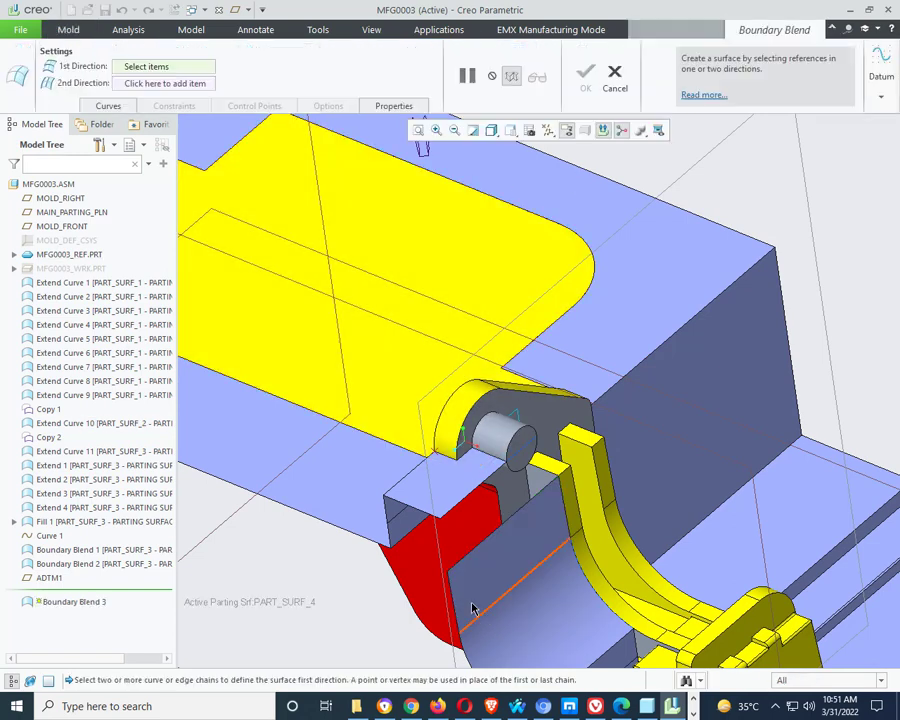
left_click(474, 553)
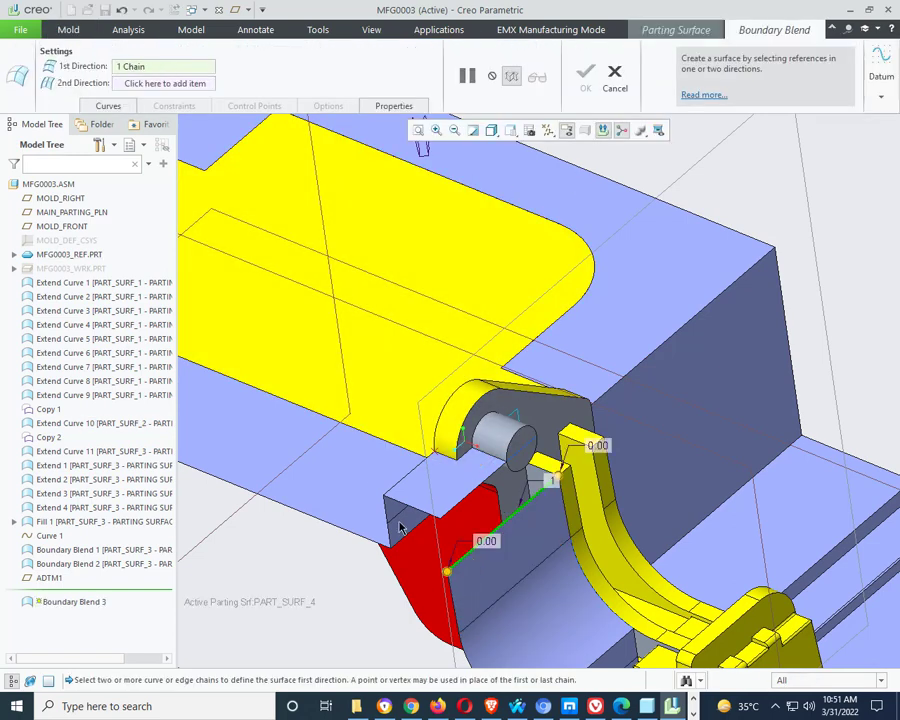
left_click(455, 512, "ctrl")
scroll(527, 485, "up", 3)
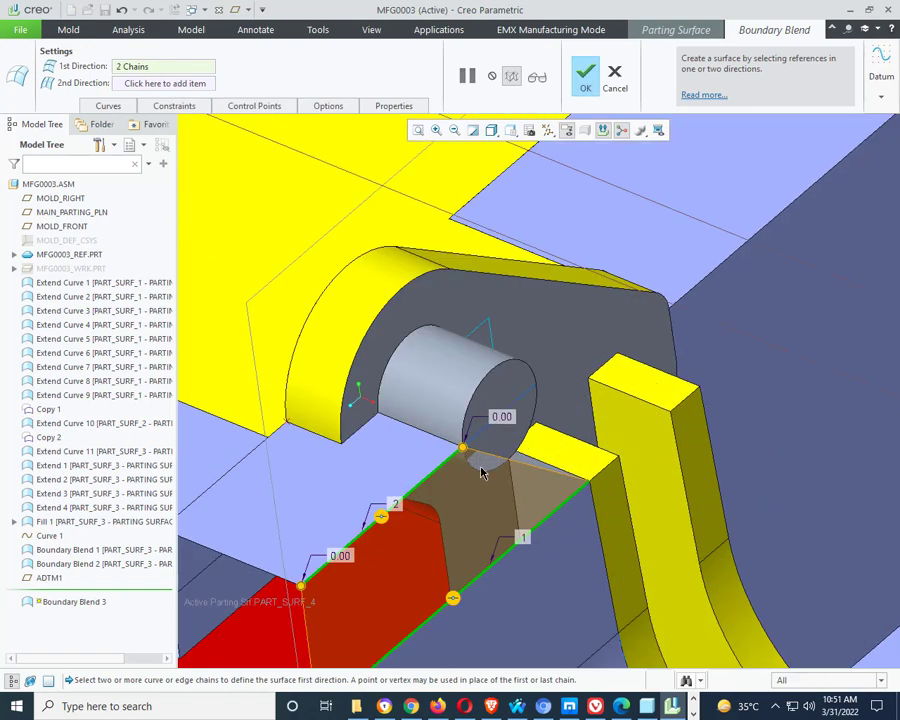
mouse_move(487, 478)
middle_mouse_down()
mouse_move(613, 416)
mouse_move(577, 392)
mouse_move(542, 412)
mouse_move(623, 464)
mouse_move(599, 442)
mouse_move(494, 477)
middle_mouse_up()
scroll(375, 400, "up", 3)
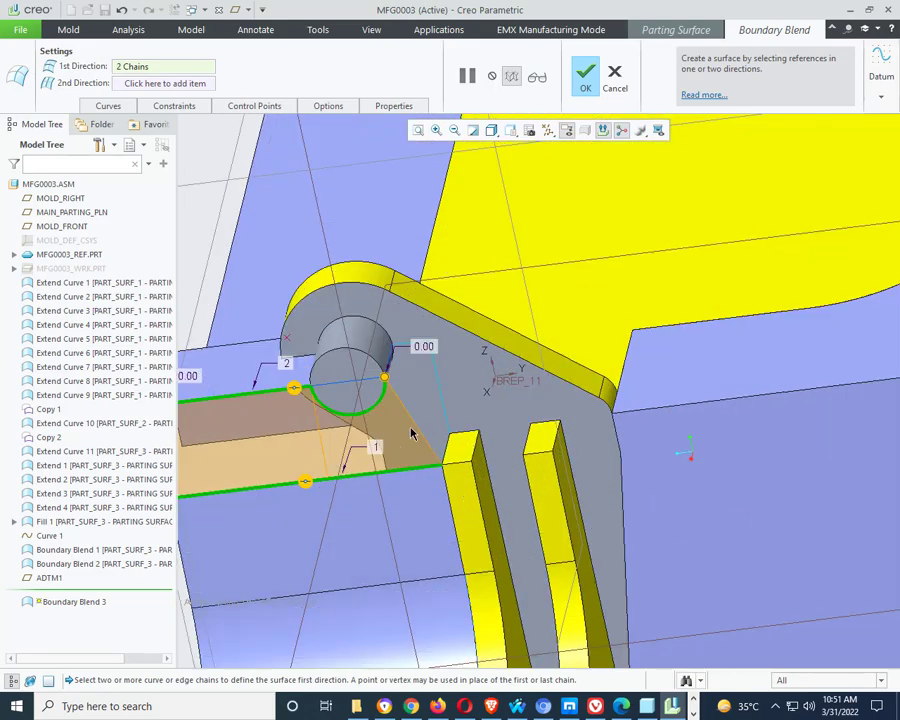
scroll(443, 472, "up", 5)
scroll(449, 468, "down", 5)
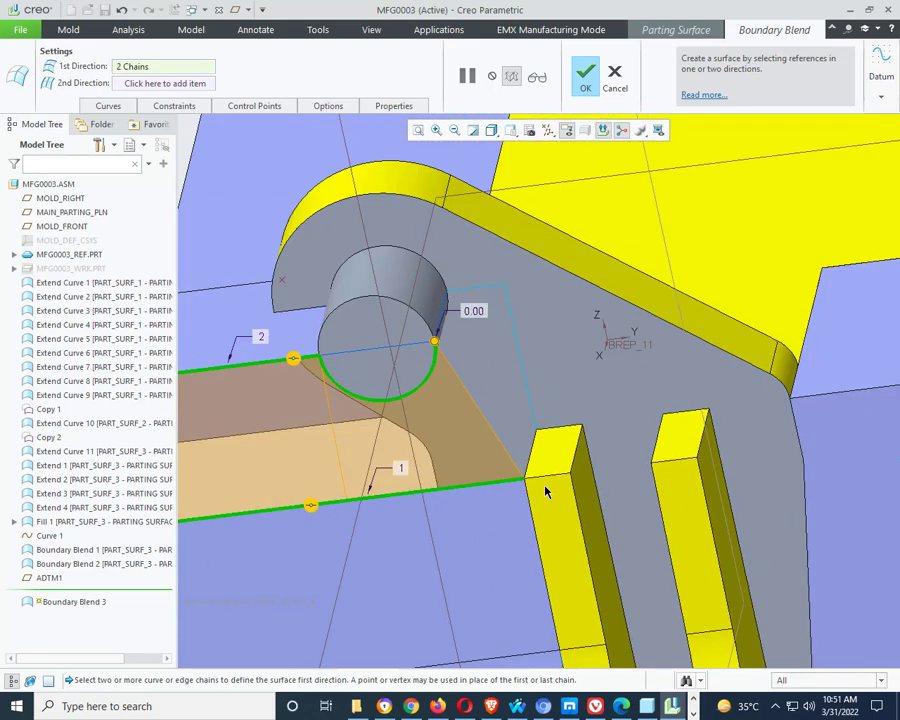
middle_click_drag(546, 488, 507, 462)
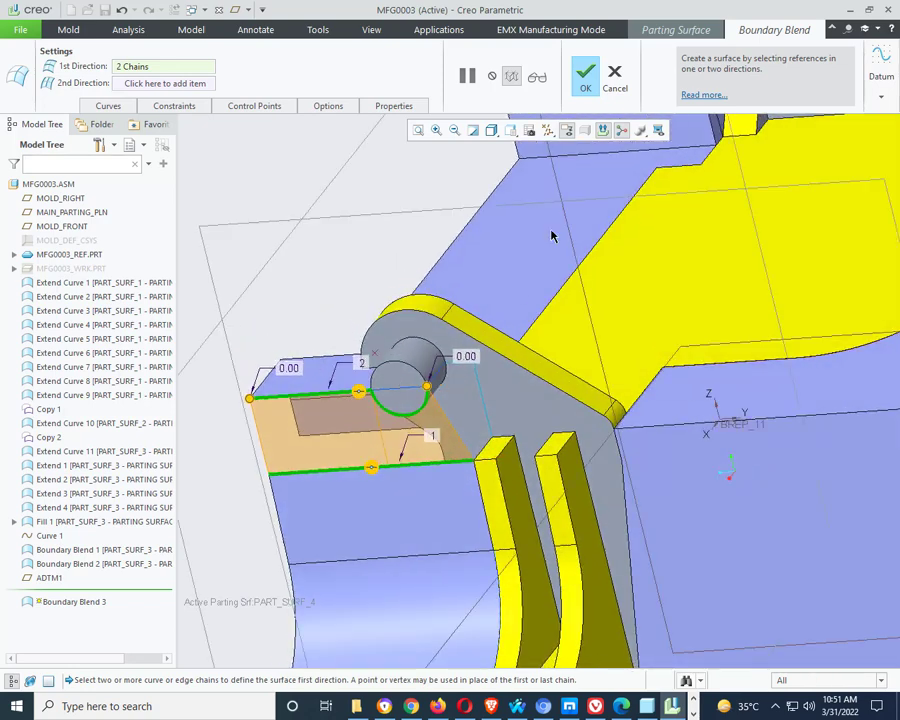
left_click(615, 80)
left_click(450, 378)
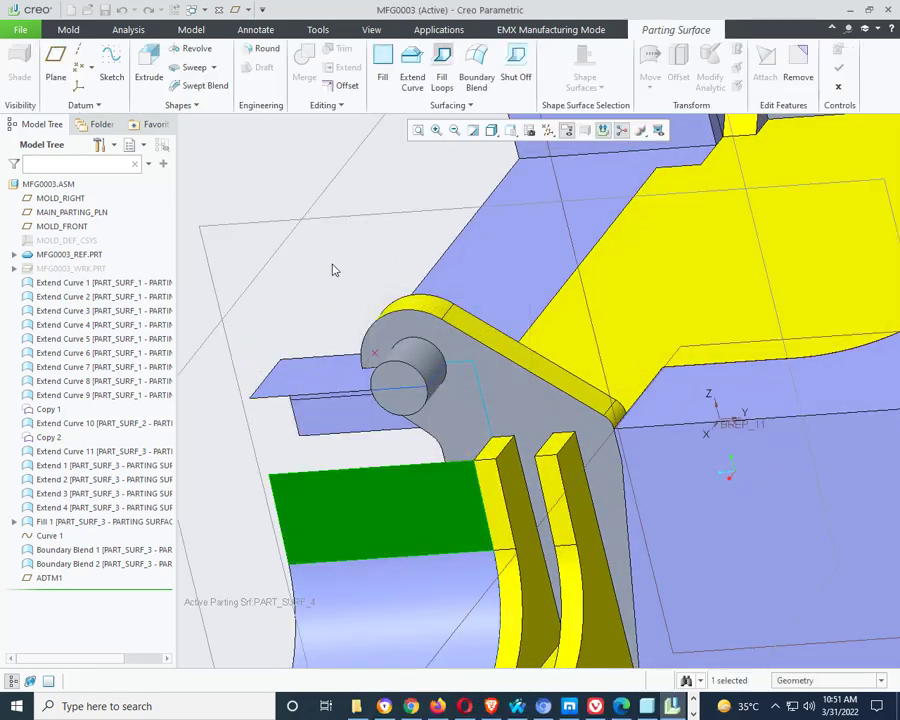
- Place a datum point on the upper edge of the Extend Curve 10 surface, trying the pin's lower arc as second reference
left_click(315, 301)
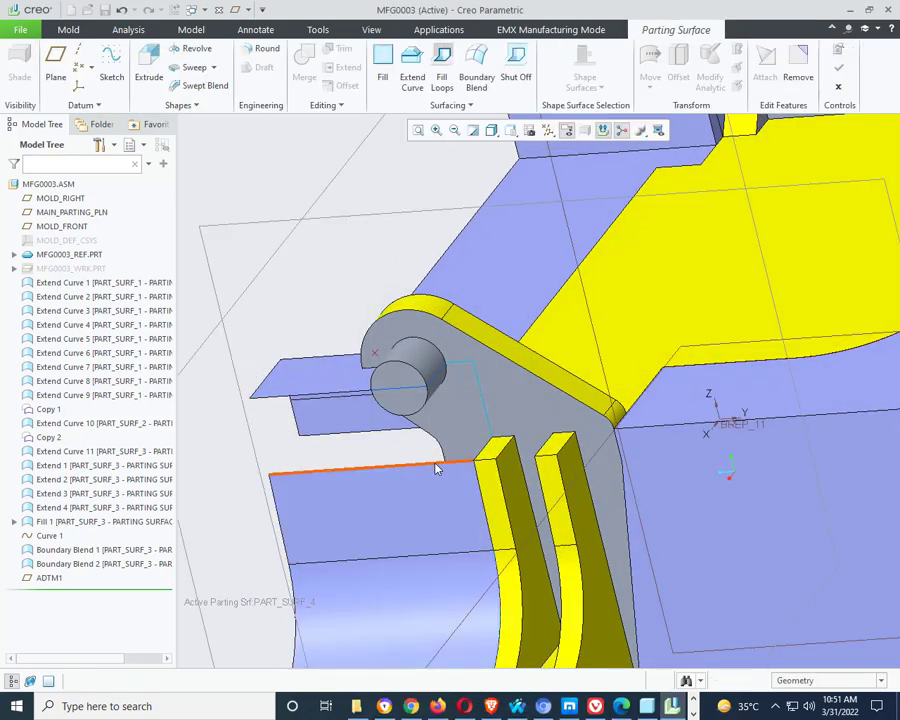
left_click(82, 70)
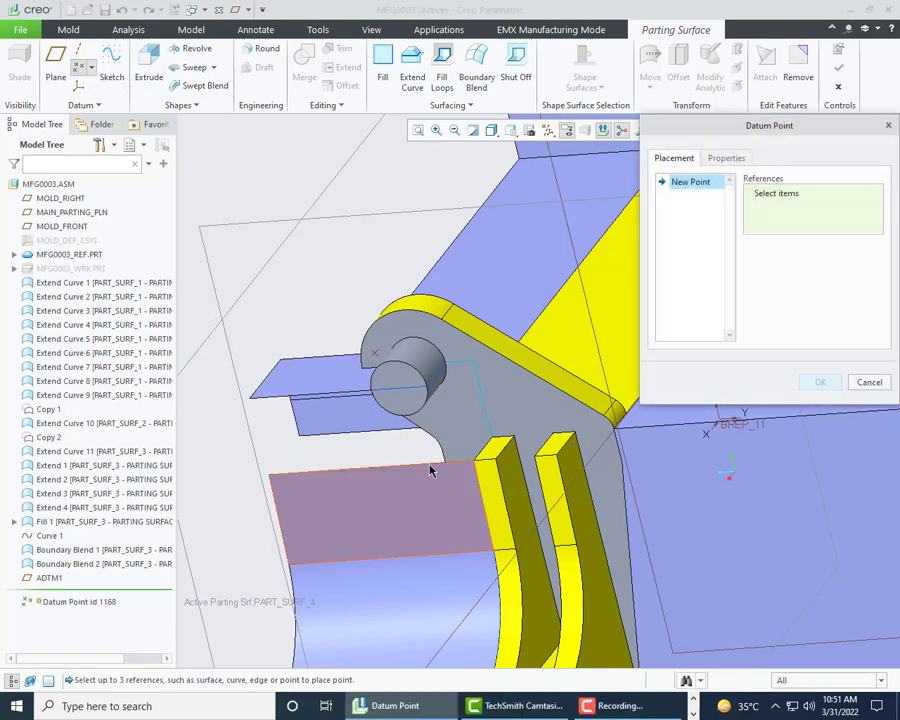
left_click(425, 467)
scroll(425, 470, "down", 5)
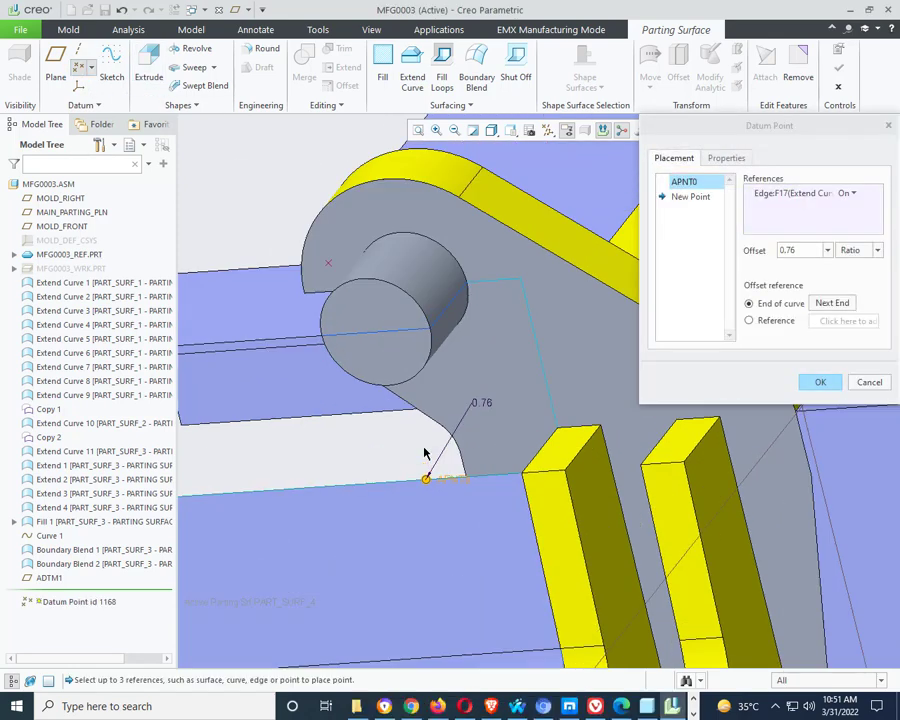
left_click(433, 311, "ctrl")
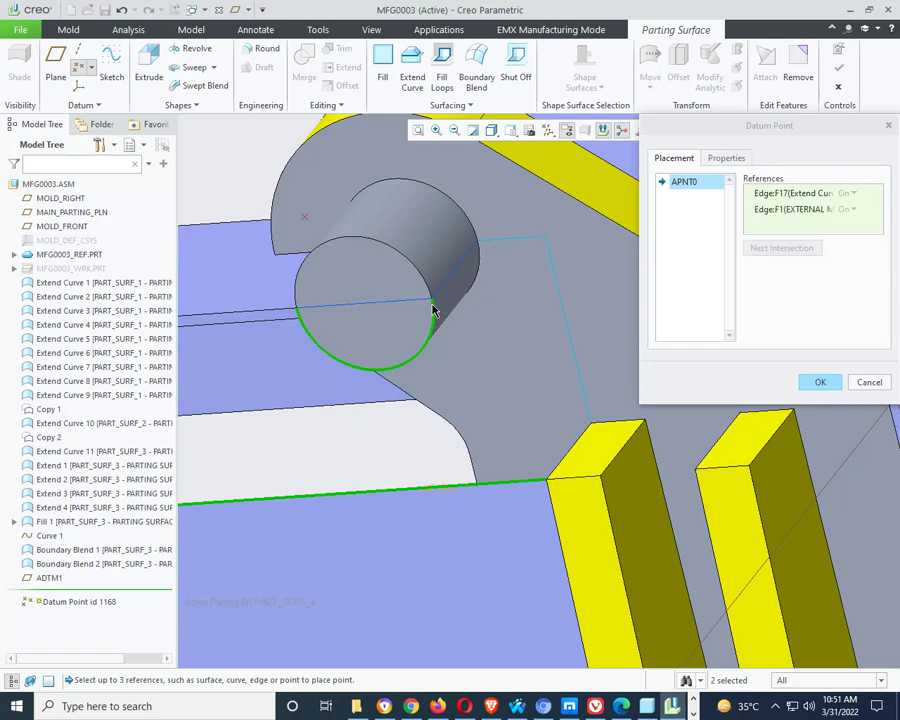
scroll(424, 424, "up", 3)
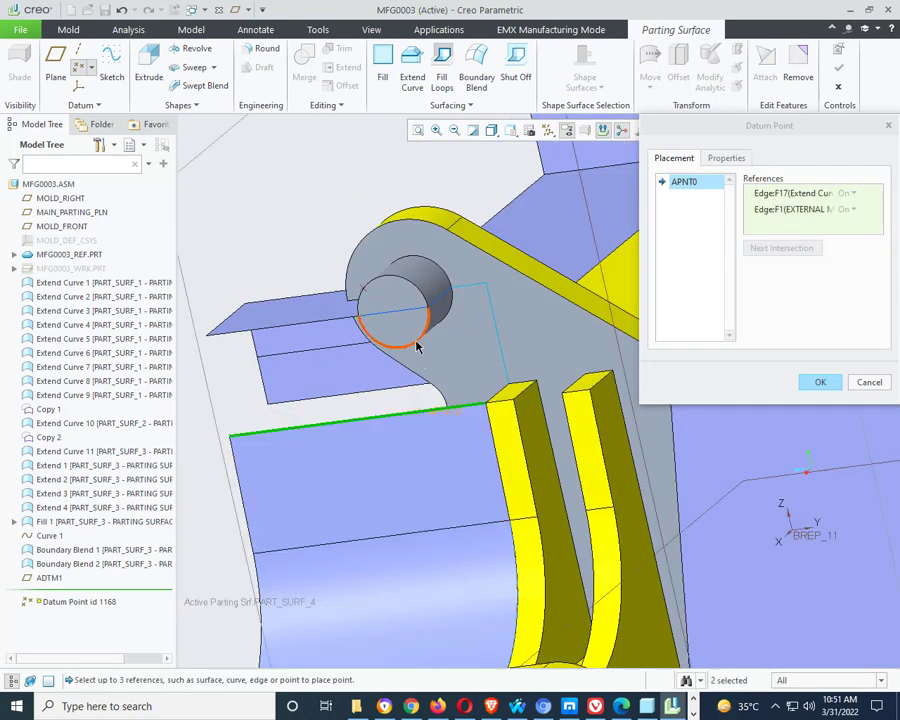
left_click(418, 345, "ctrl")
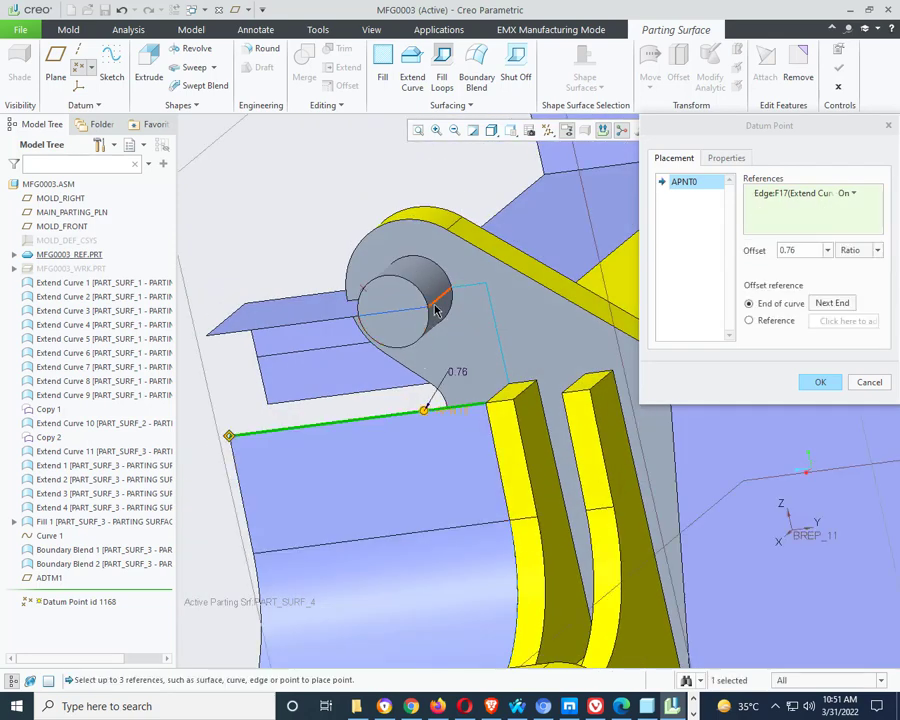
- Add the curve along the pin's side as the datum point's second reference and create the point
left_click(435, 311, "ctrl")
middle_click_drag(475, 435, 495, 420)
left_click(510, 131)
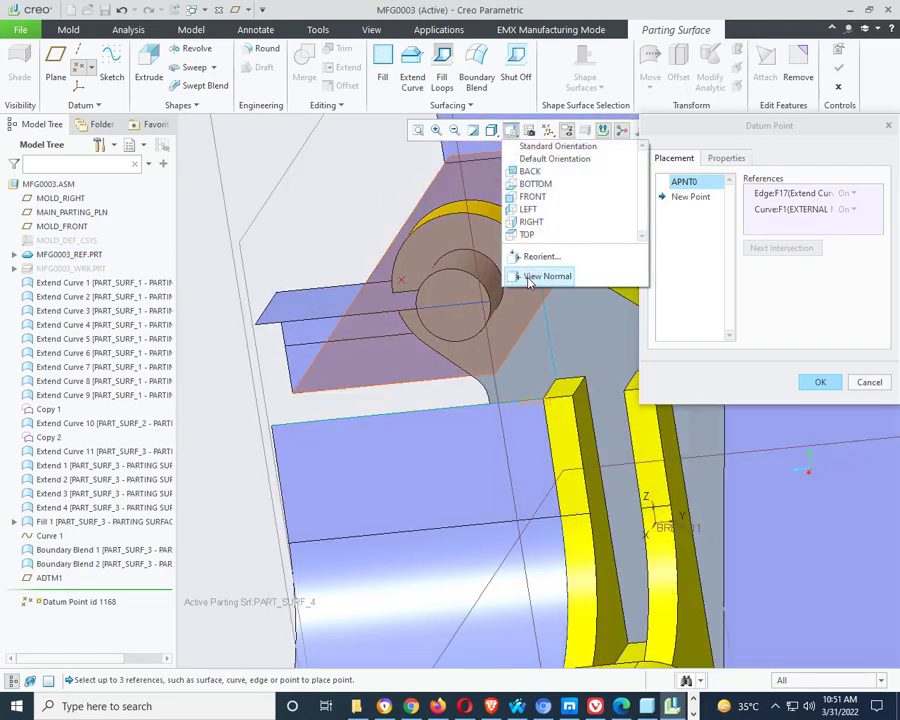
left_click(526, 276)
left_click(456, 302)
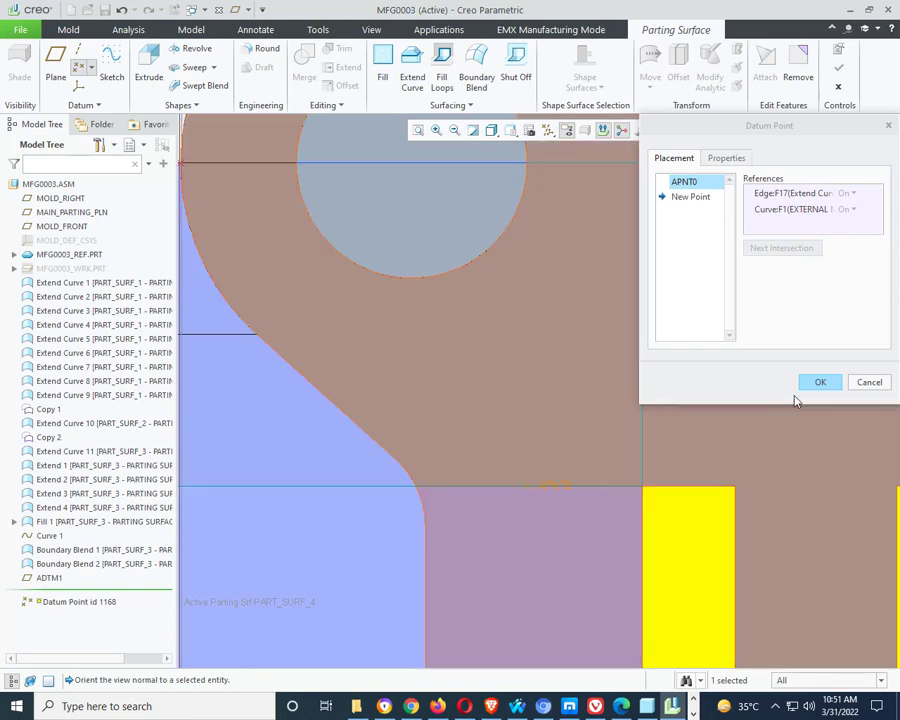
left_click(814, 384)
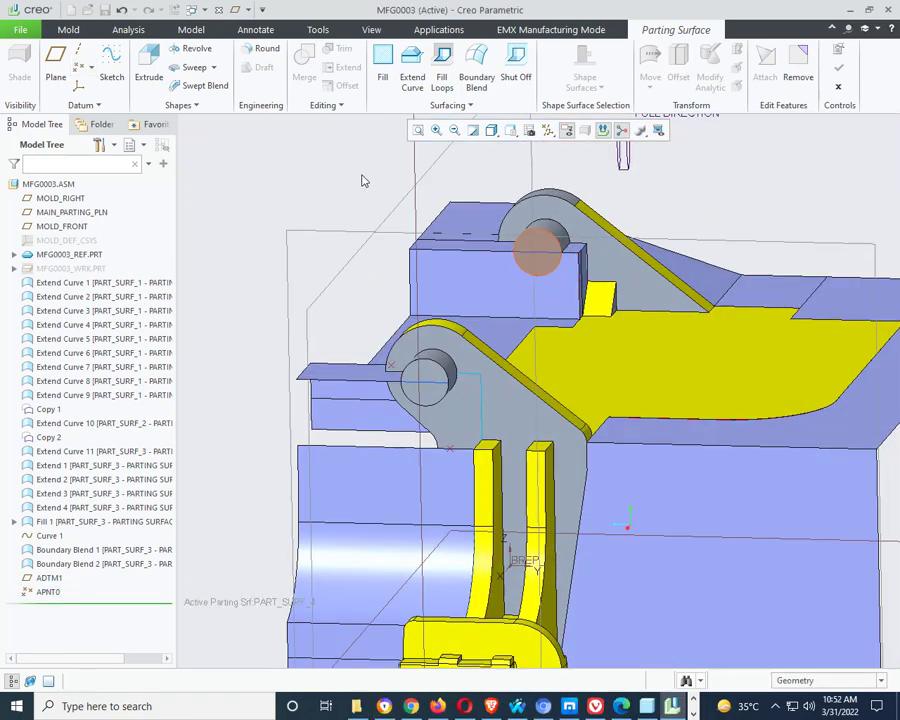
- Set up a boundary blend from the edge chain running under the pin to the upper edge of the Extend Curve 10 surface
left_click(476, 77)
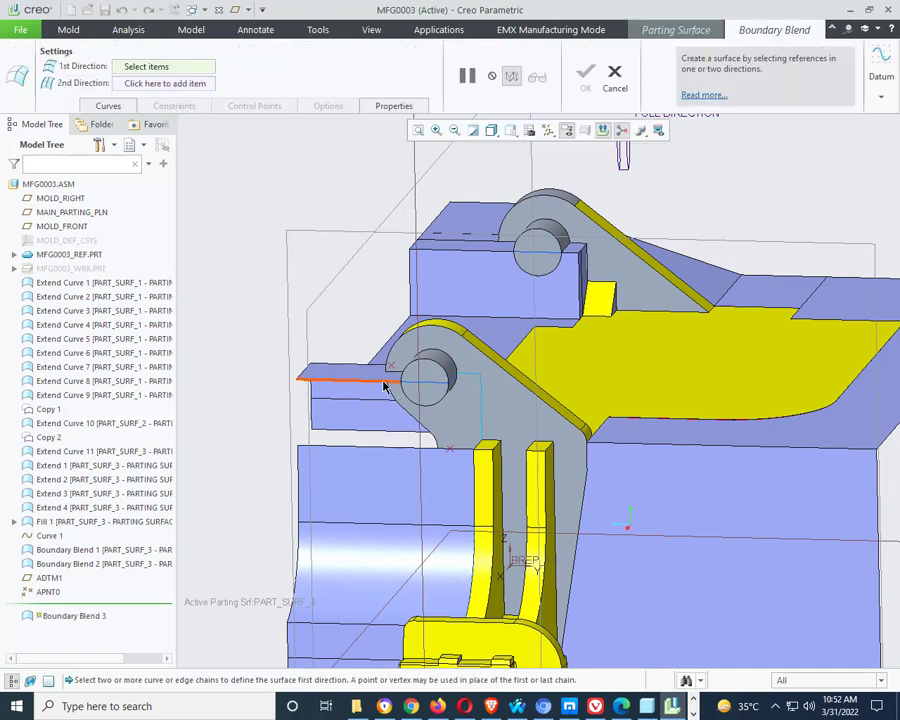
left_click(418, 410)
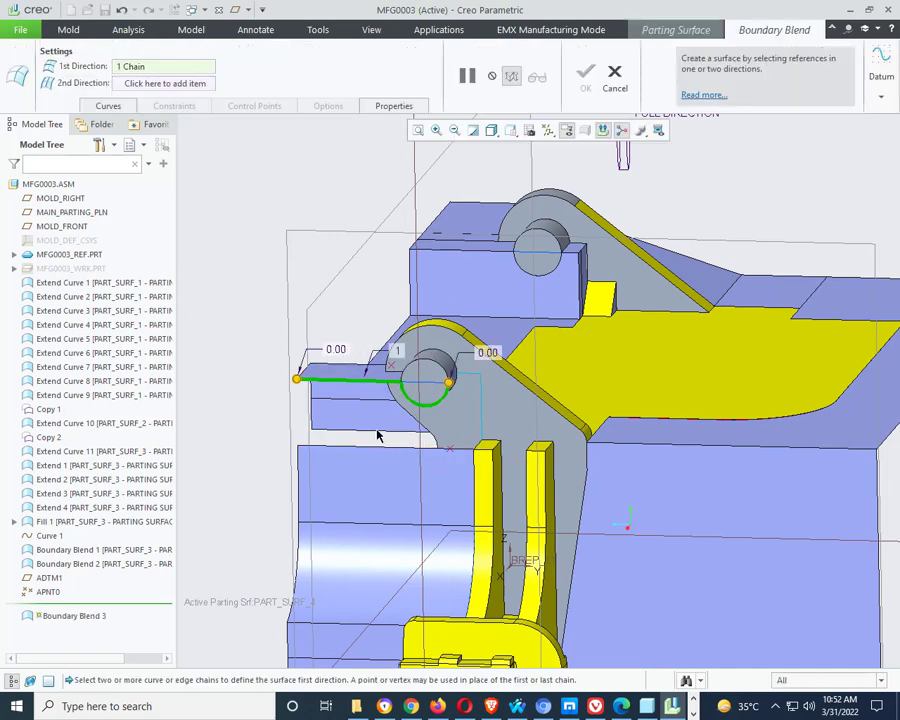
middle_click_drag(377, 436, 349, 503)
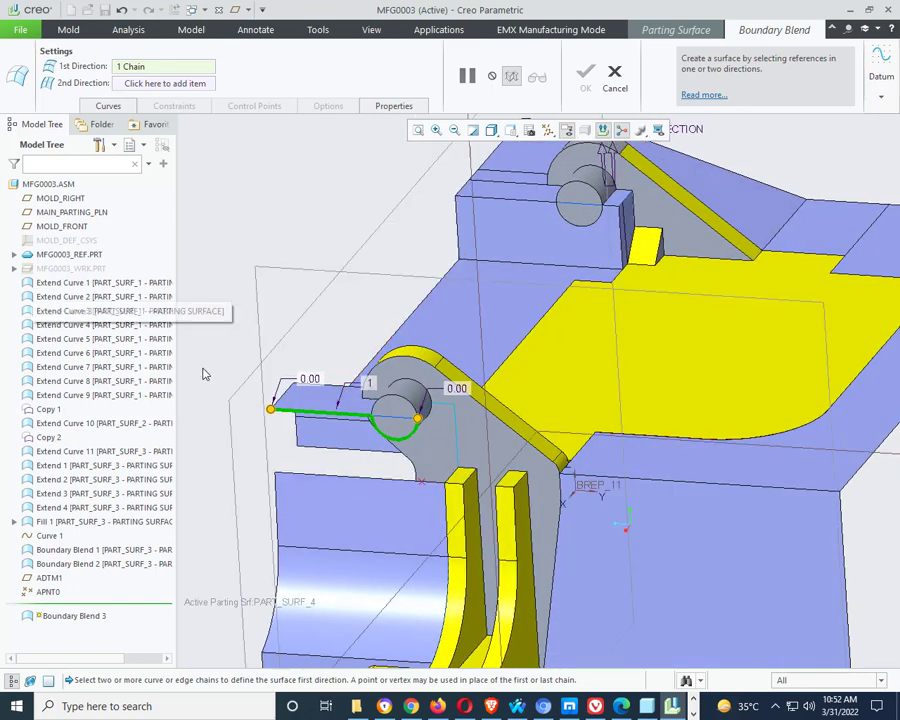
left_click(324, 482, "ctrl")
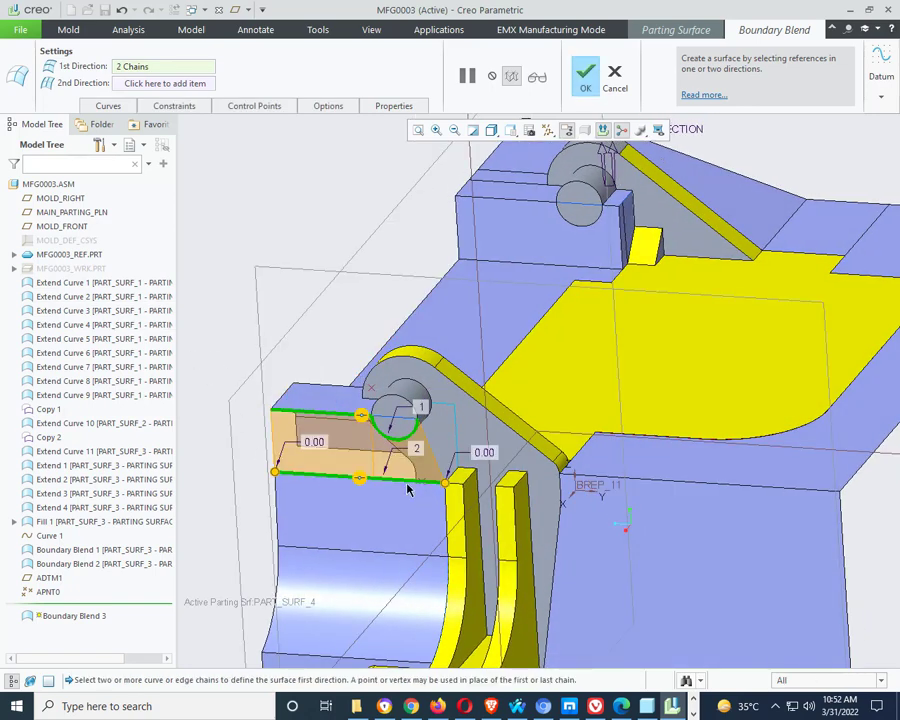
- Trim the blend's second chain at datum point APNT0 and create the boundary blend
scroll(414, 487, "up", 3)
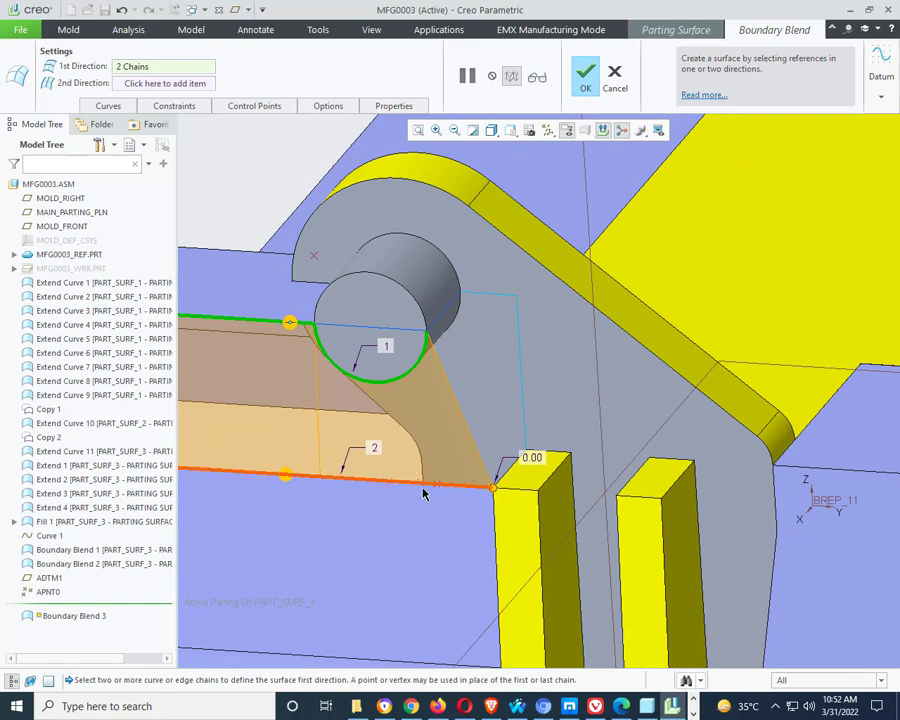
right_click(494, 494)
left_click(525, 514)
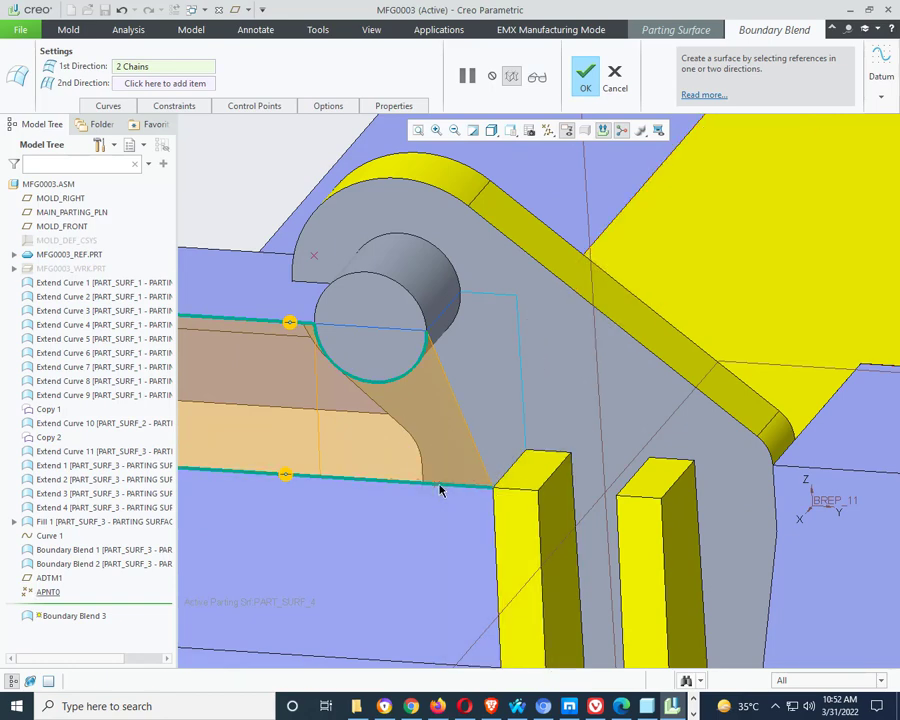
left_click(438, 484)
scroll(510, 463, "down", 3)
middle_click_drag(510, 463, 523, 308)
left_click(580, 85)
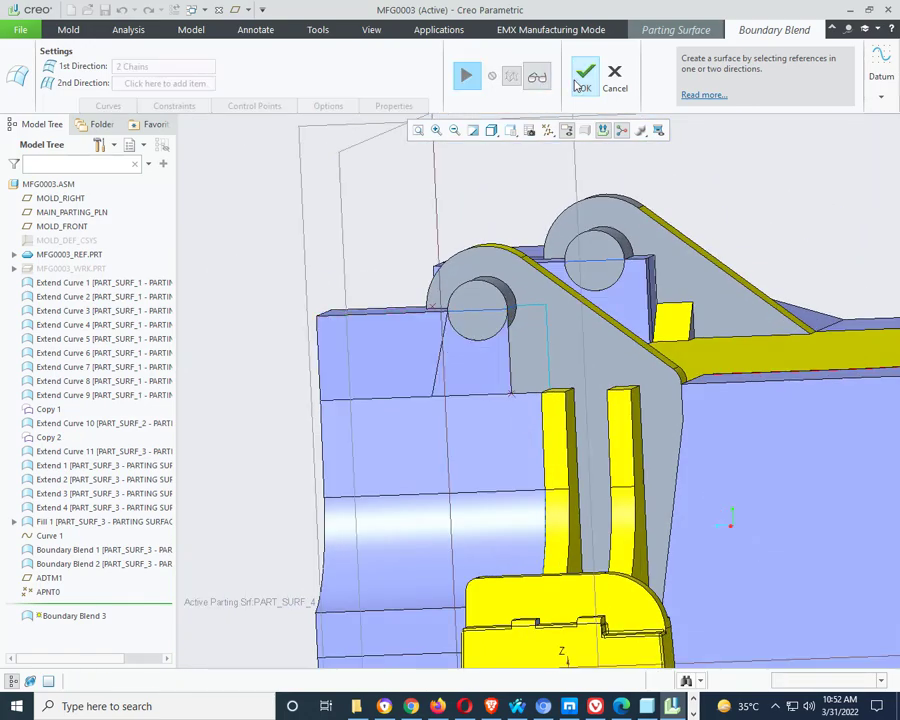
- Examine the remaining opening between the new boundary blend, the pin and the nearest rib
scroll(484, 354, "up", 3)
middle_click_drag(484, 354, 436, 566)
scroll(450, 440, "down", 5)
scroll(465, 400, "up", 2)
scroll(483, 496, "down", 5)
scroll(480, 490, "down", 3)
scroll(475, 490, "up", 8)
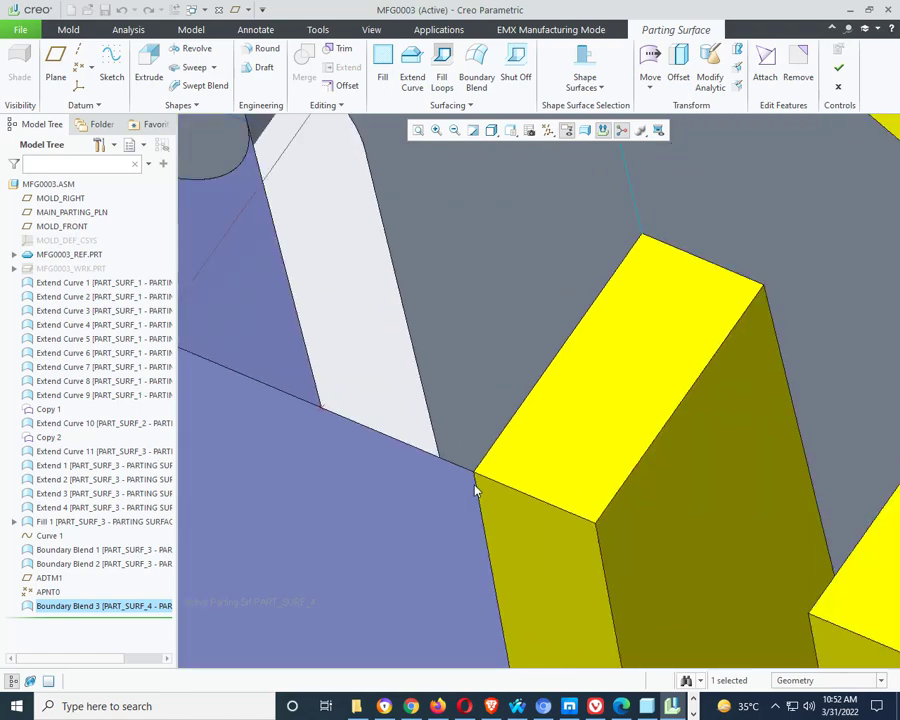
middle_click_drag(456, 469, 479, 461)
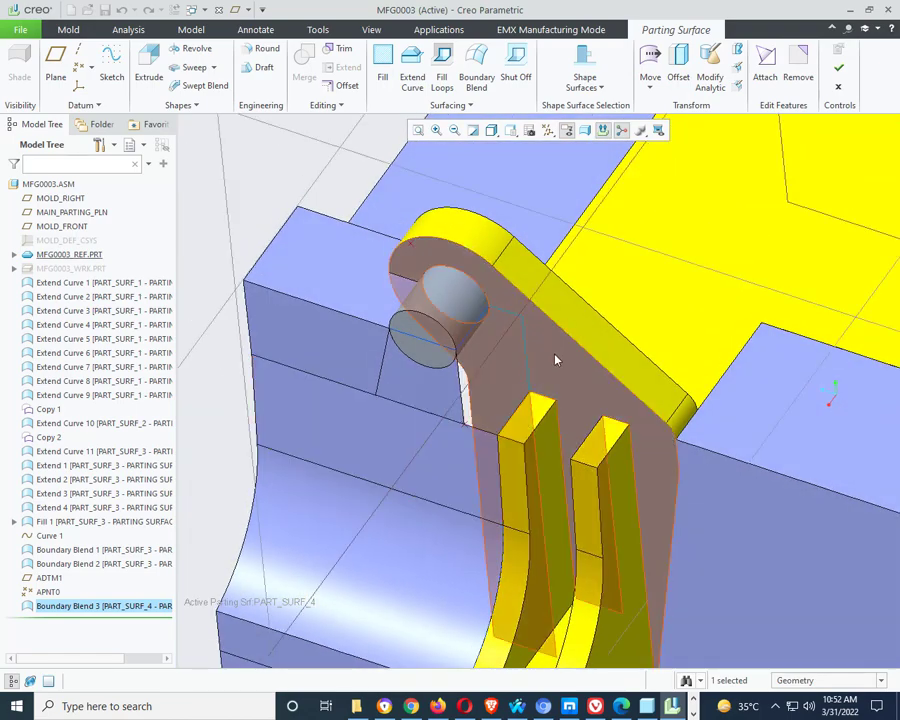
middle_click_drag(540, 420, 510, 464)
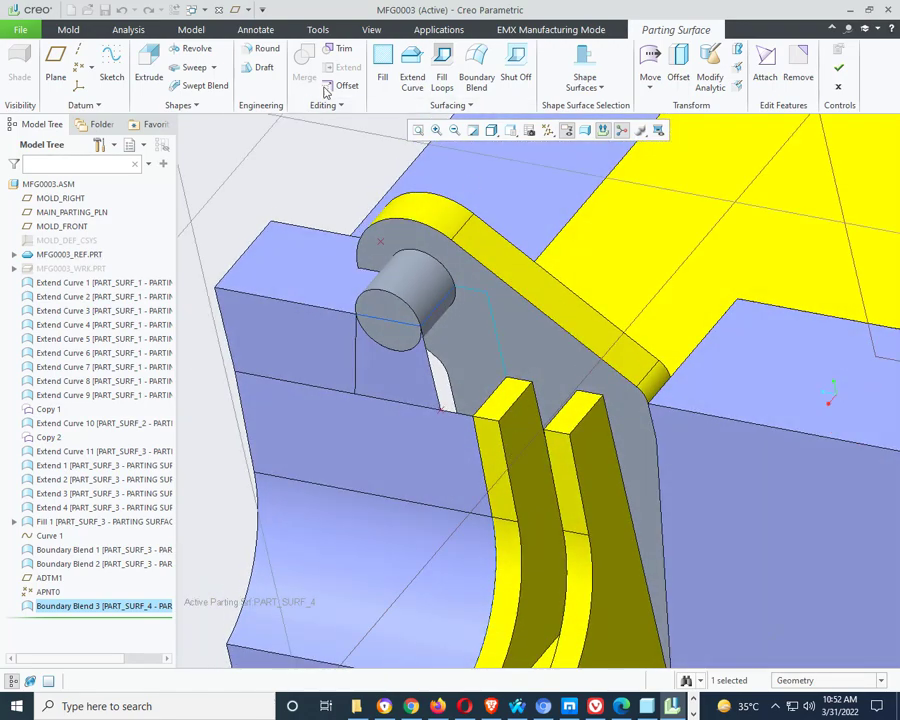
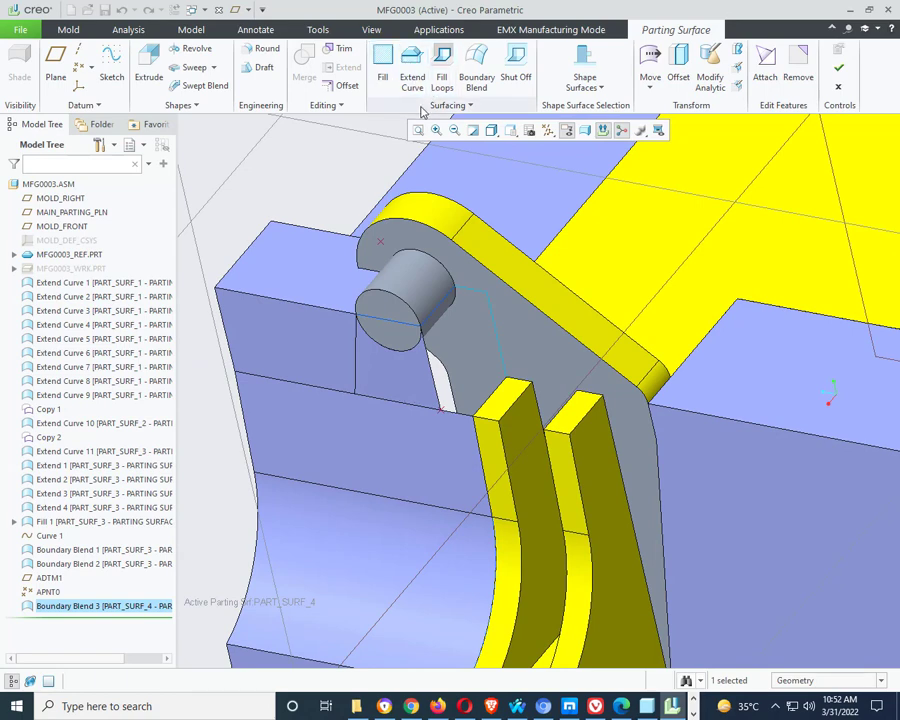
- Extrude a surface from the curve segment projected beside the pin on the lug's side face, up to the pin's end face
left_click(147, 65)
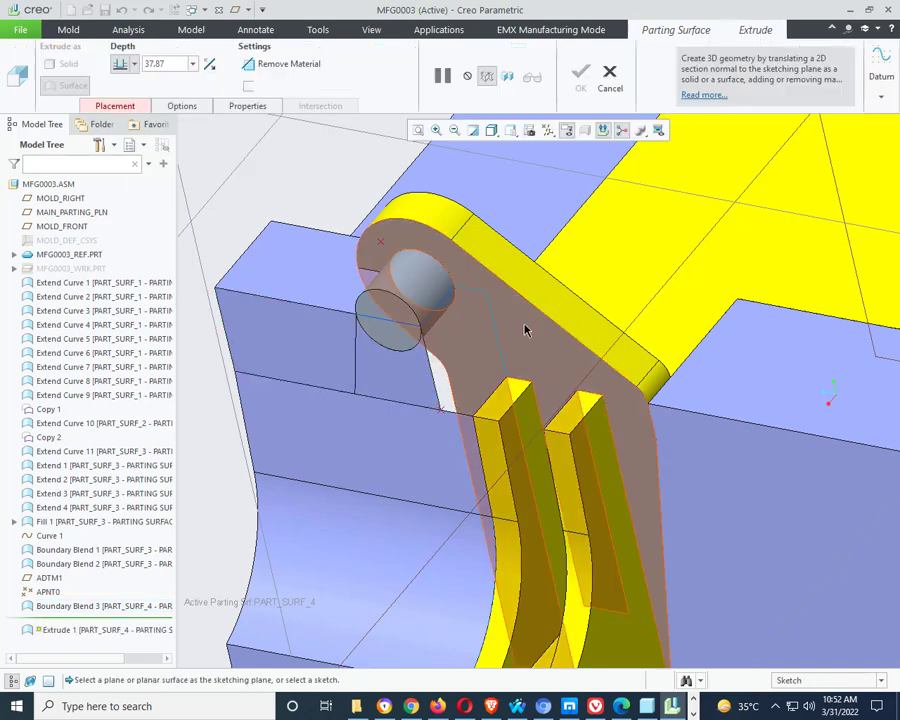
left_click(535, 356)
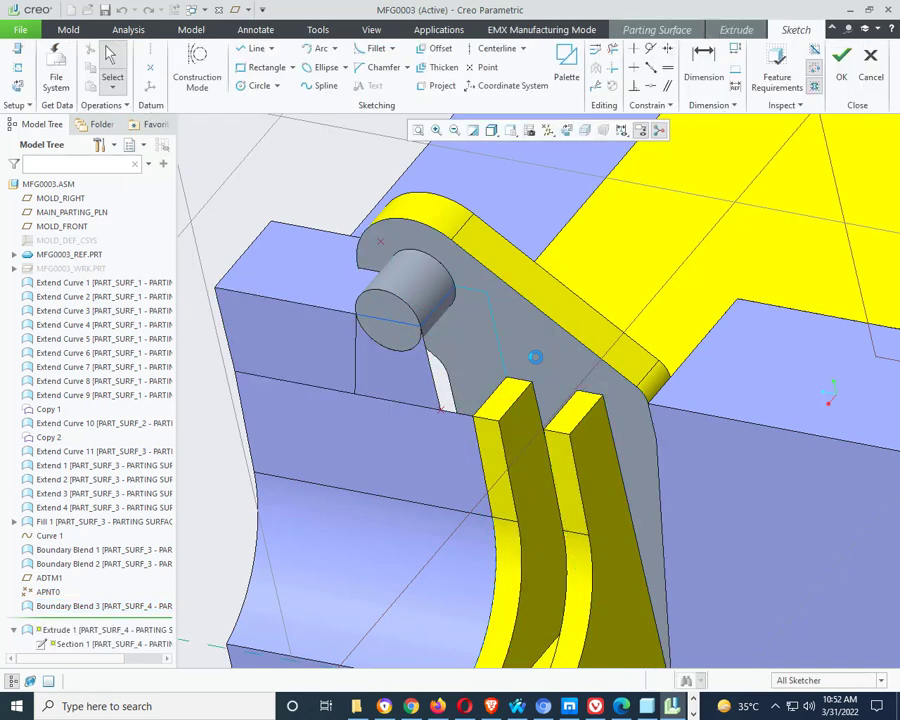
left_click(458, 88)
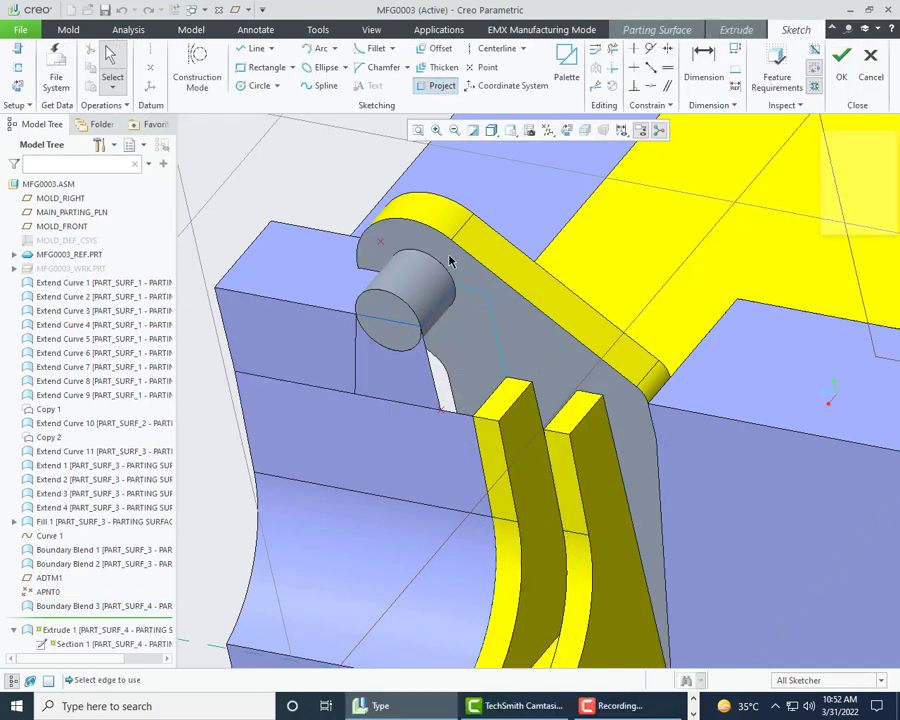
left_click(840, 76)
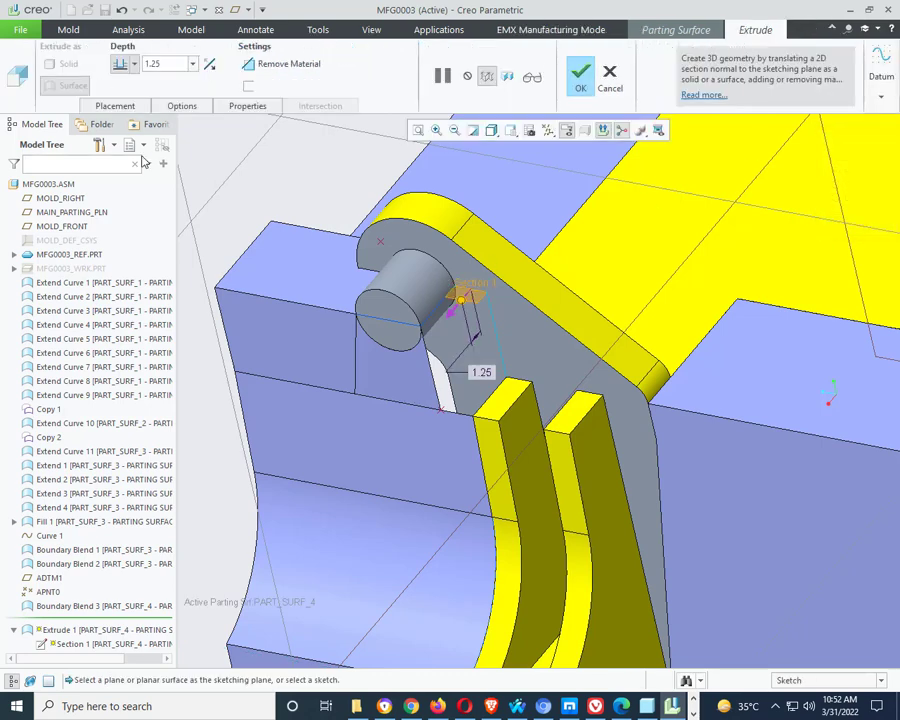
left_click(120, 125)
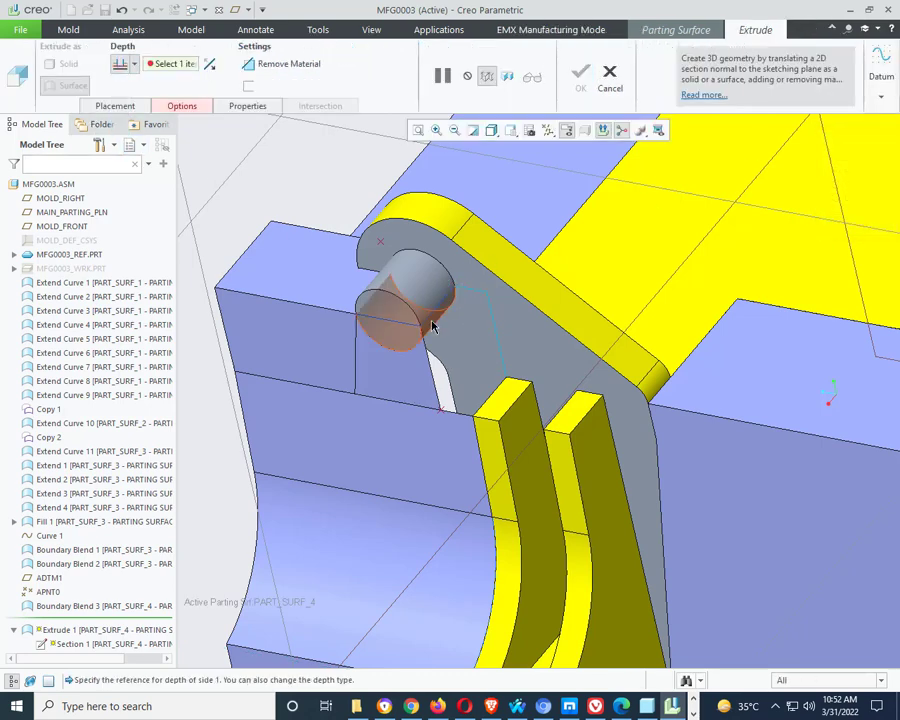
left_click(395, 318)
middle_click(490, 370)
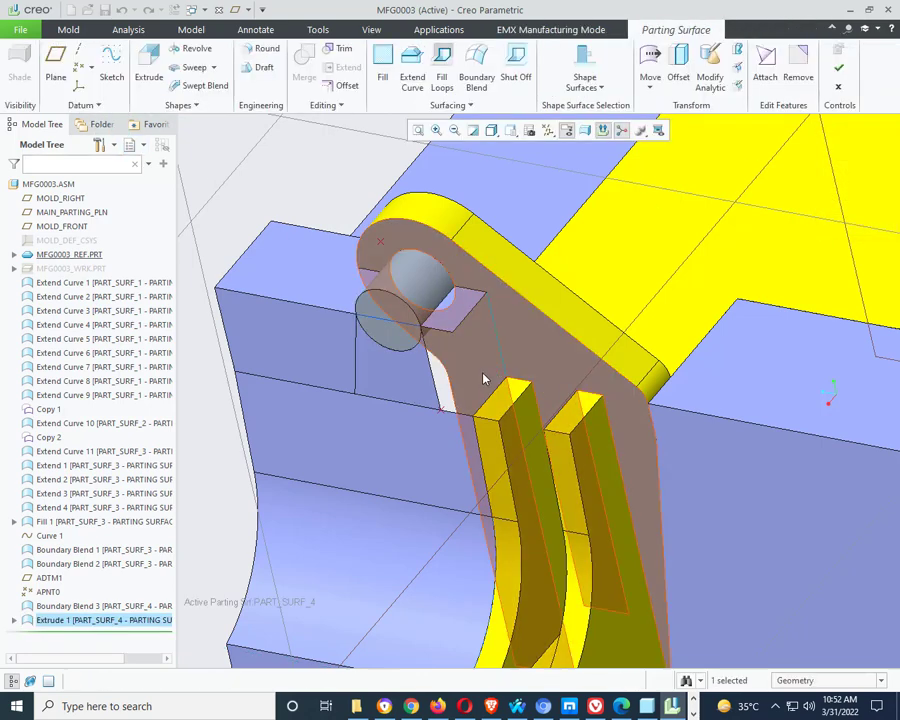
- Create a curve through points from the extruded surface's outer corner to the upper corner of the nearest rib
mouse_move(482, 362)
middle_mouse_down()
mouse_move(486, 382)
mouse_move(500, 370)
mouse_move(488, 376)
middle_mouse_up()
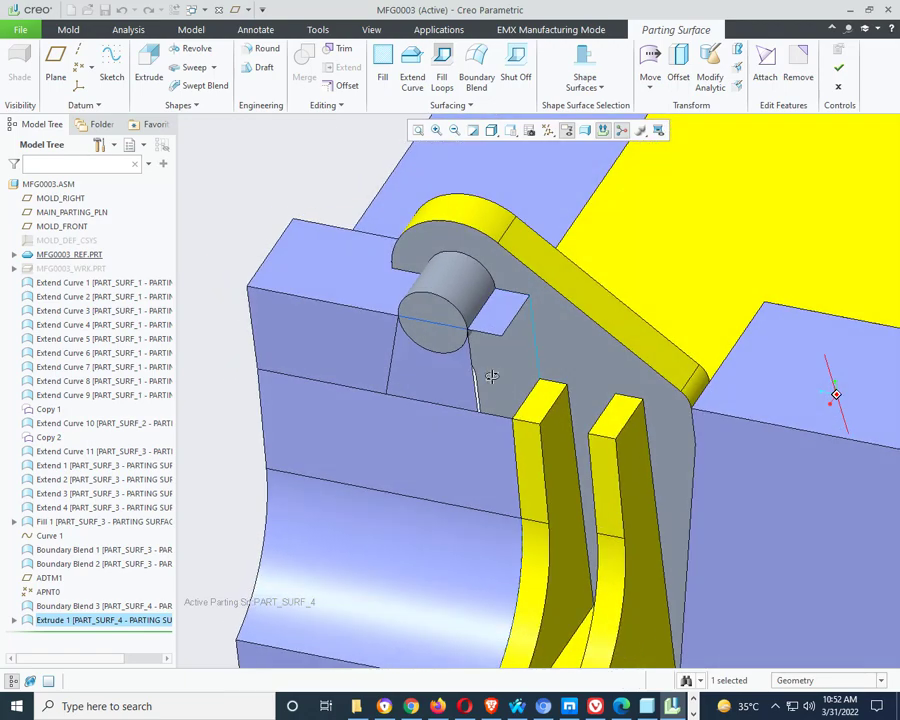
left_click(82, 108)
left_click(96, 120)
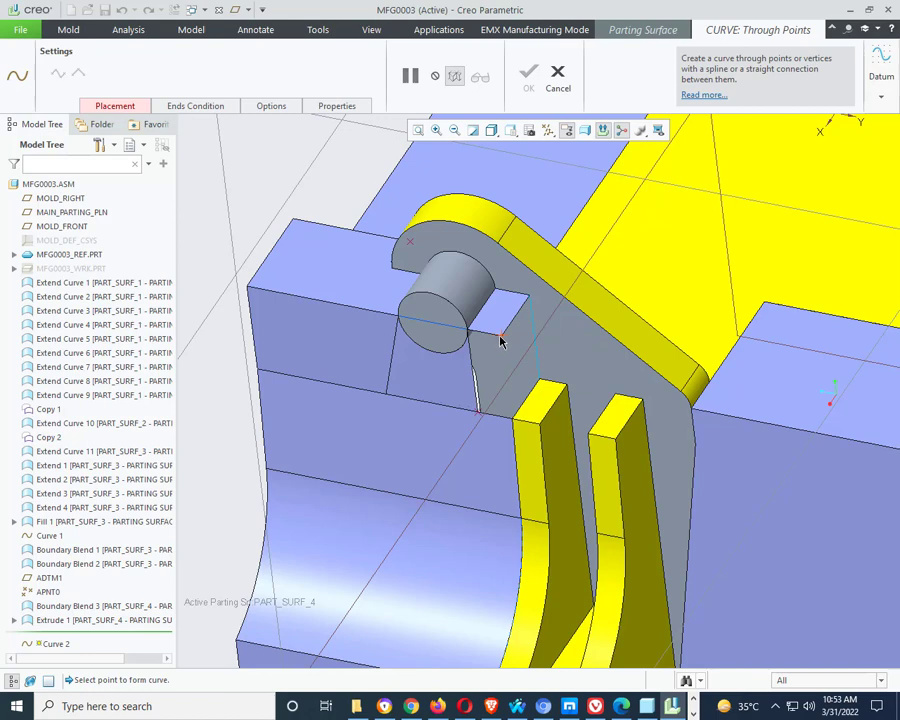
scroll(554, 412, "down", 5)
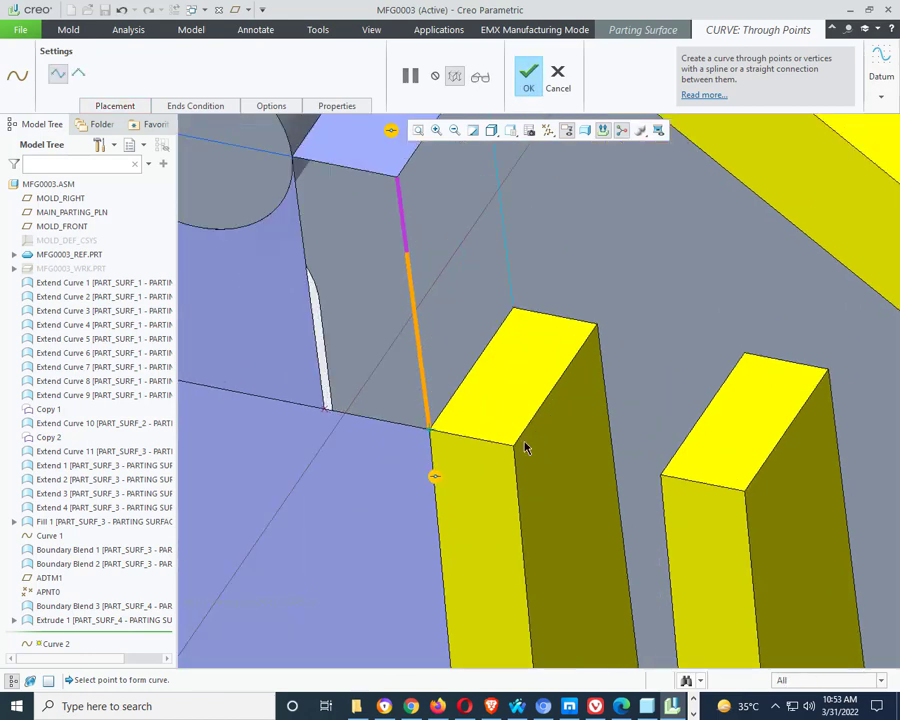
scroll(450, 465, "down", 6)
scroll(450, 466, "up", 10)
middle_click(524, 368)
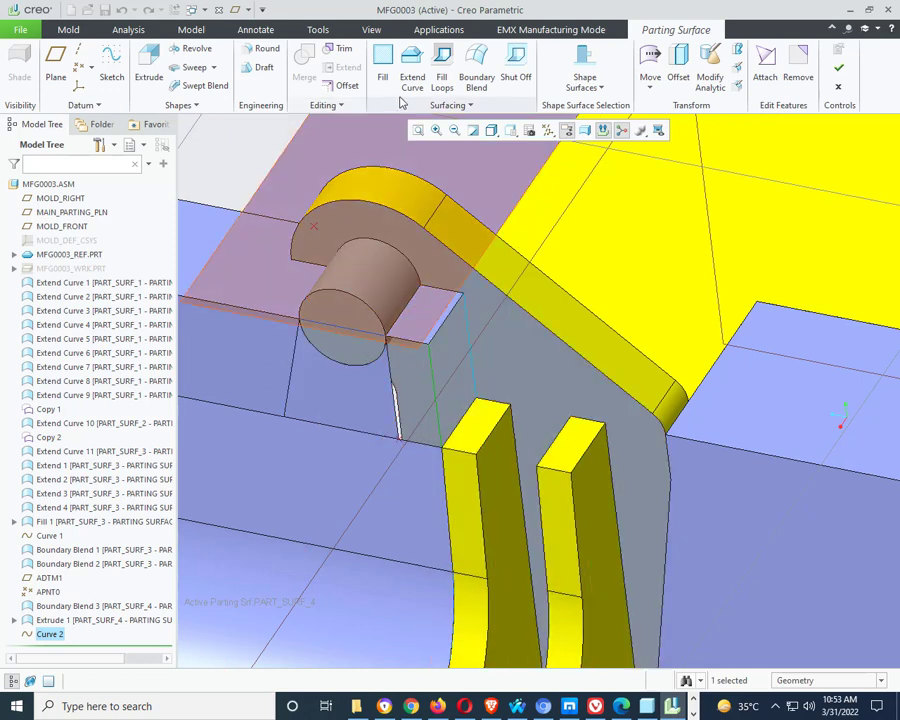
- Create a two-direction boundary blend bounded by the new curve, the previous blend's side edge, the extruded surface's front edge and the lower surface's upper edge
left_click(476, 77)
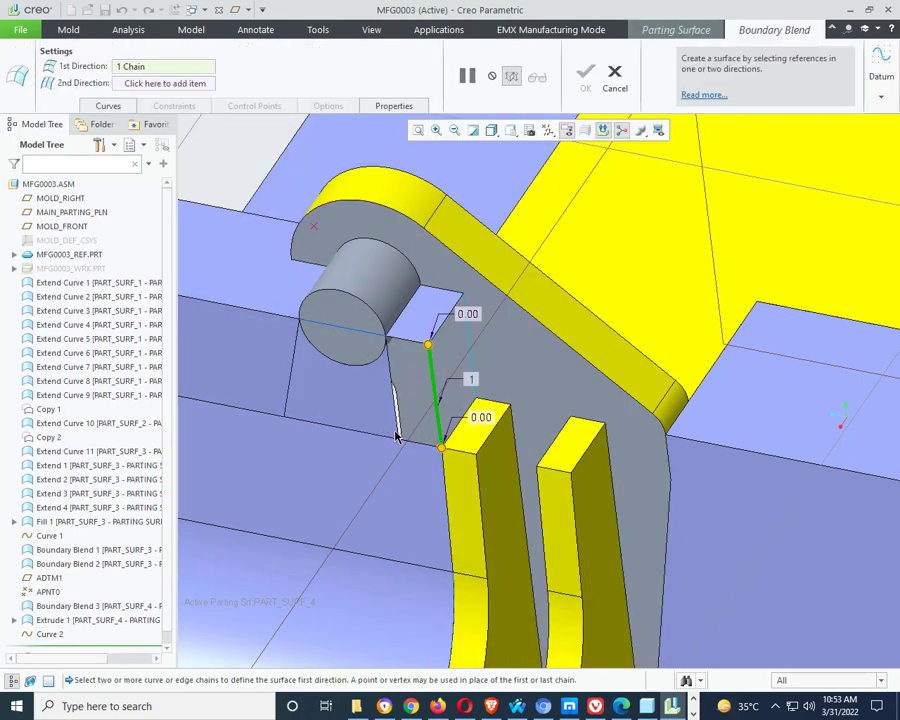
left_click(394, 428, "ctrl")
left_click(160, 83)
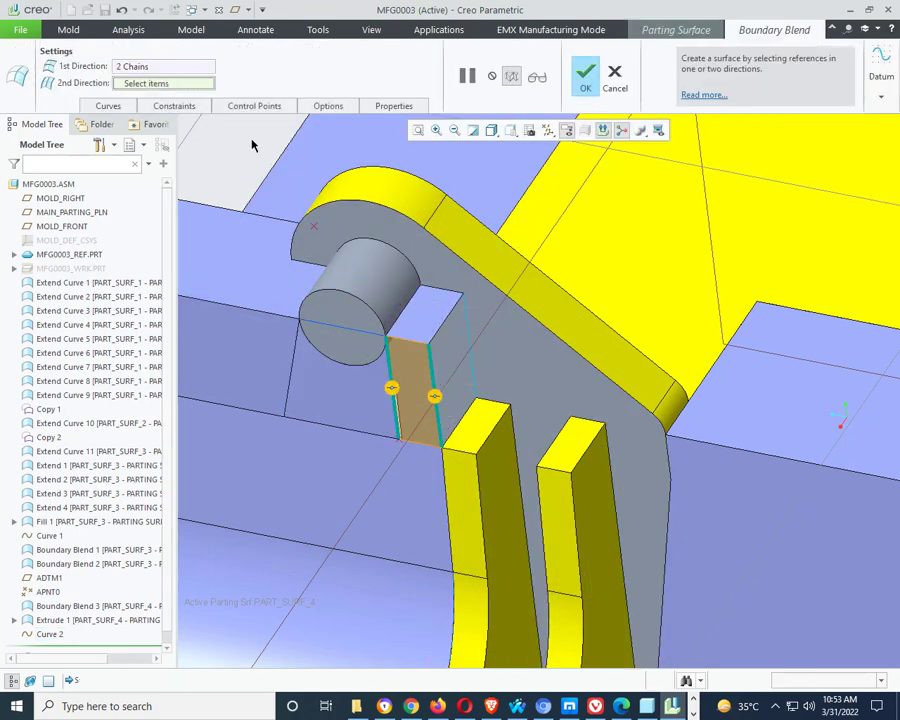
left_click(420, 347)
left_click(436, 451, "ctrl")
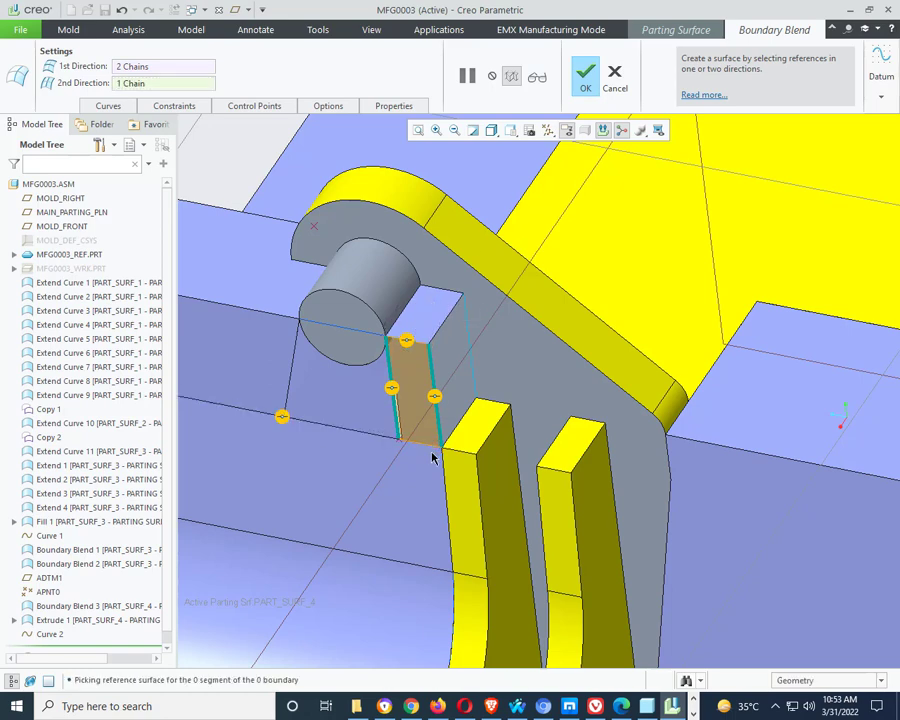
scroll(474, 463, "down", 3)
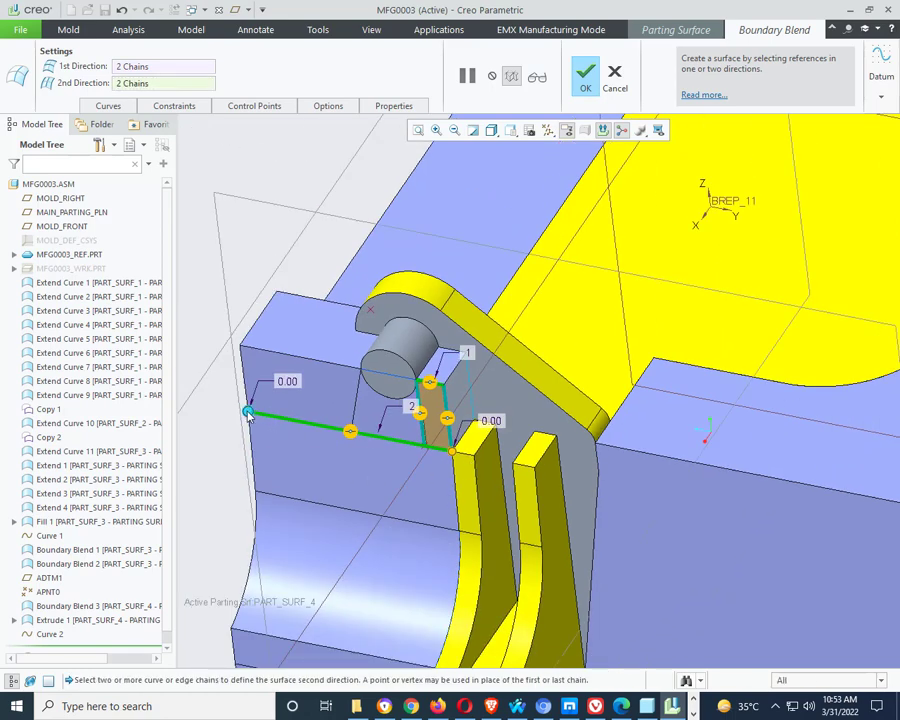
right_click(249, 414)
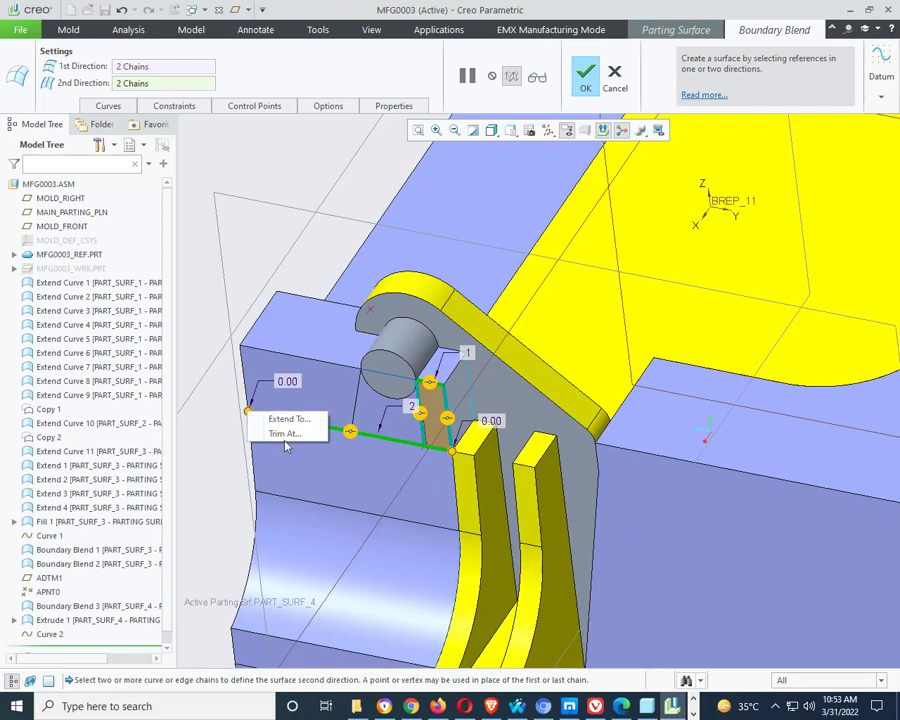
key("Escape")
scroll(367, 450, "up", 5)
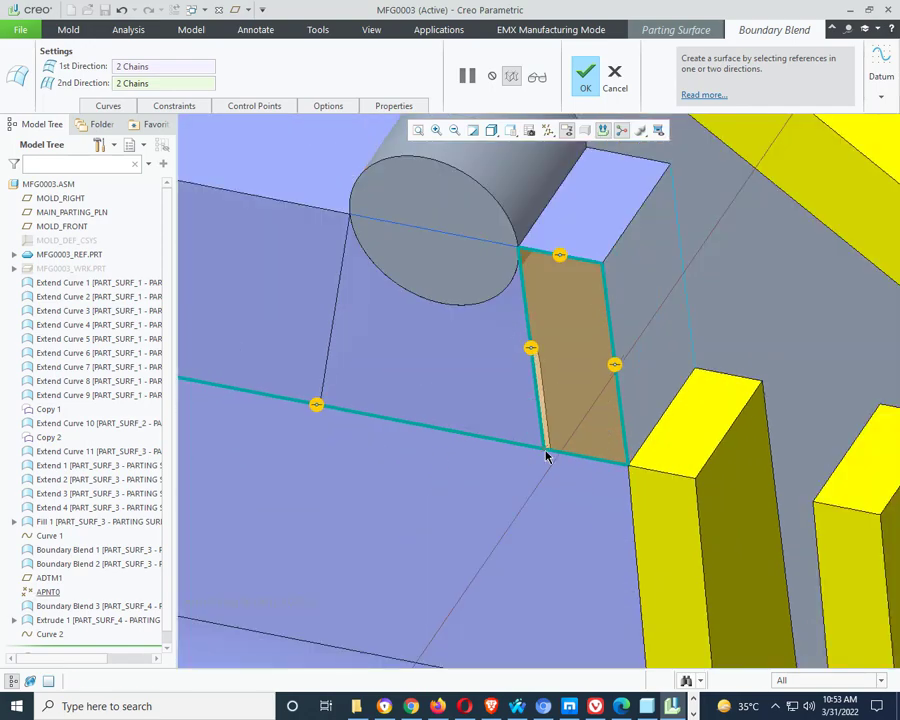
scroll(440, 390, "down", 5)
middle_click(412, 315)
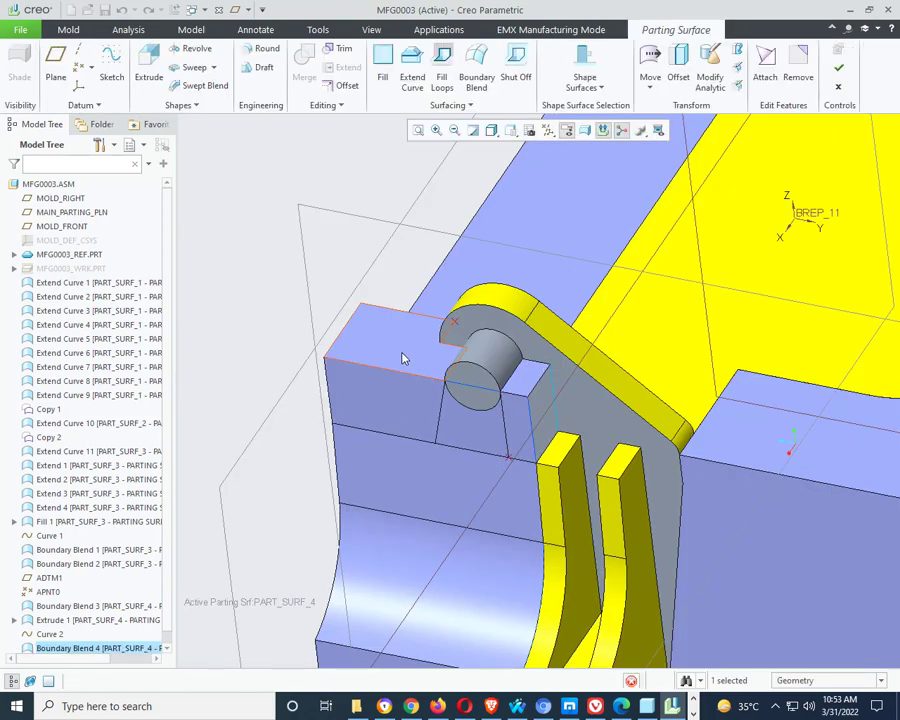
- Create a two-direction boundary blend closing the side opening between the extruded surface's side edge and the rib's top edge, using the adjoining curves
middle_click_drag(403, 358, 447, 383)
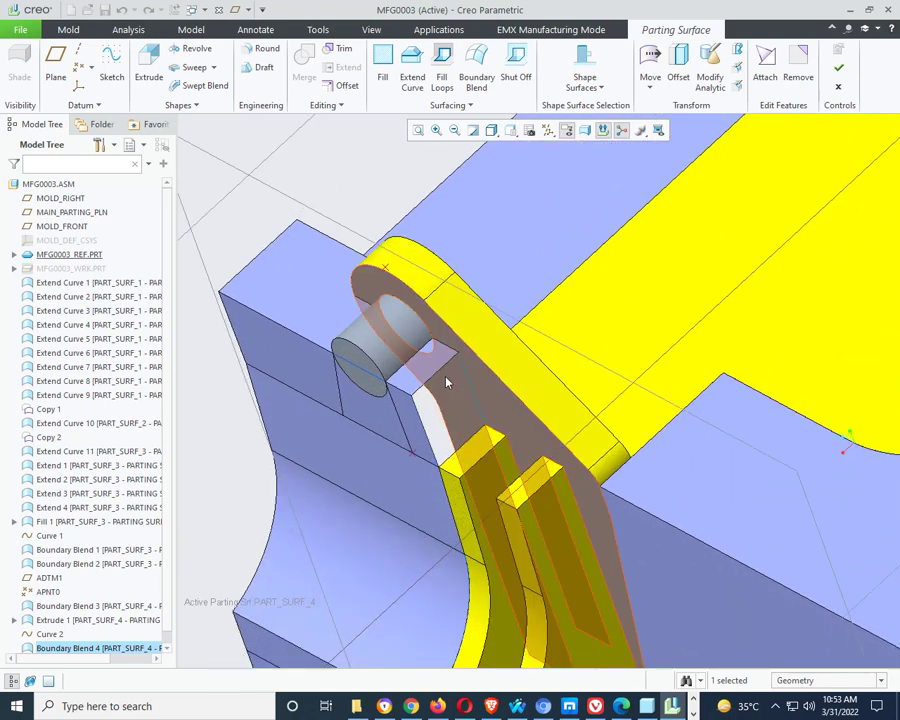
left_click(476, 70)
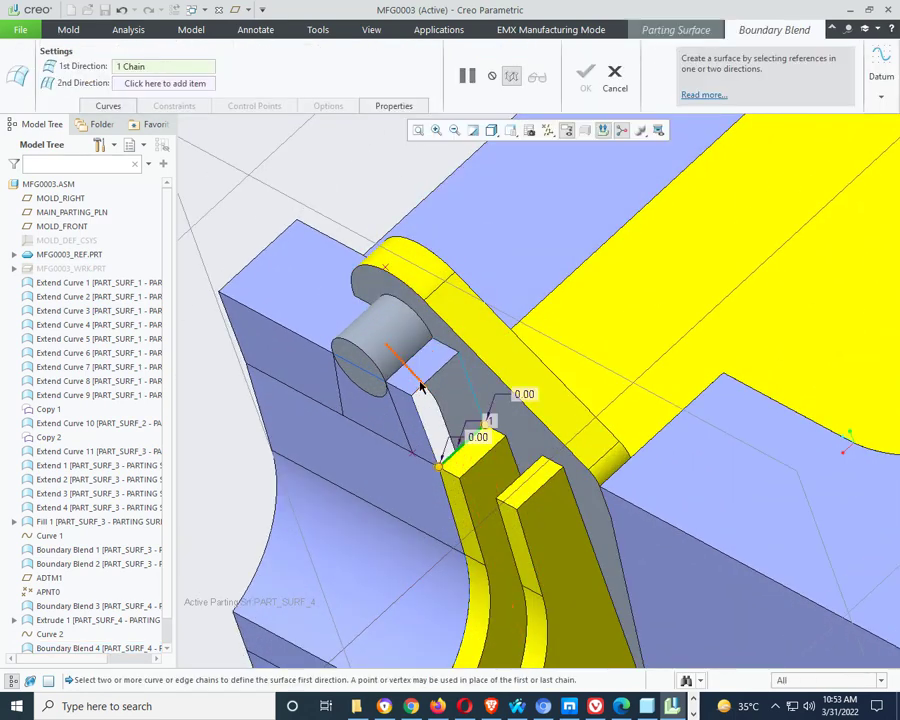
left_click(421, 395, "ctrl")
left_click(162, 84)
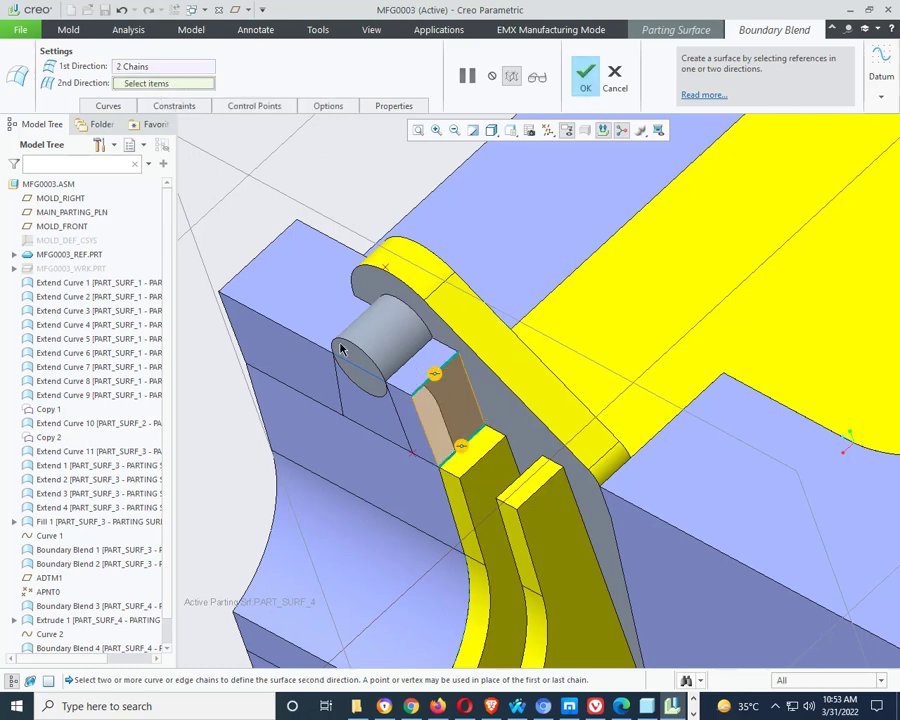
left_click(482, 418)
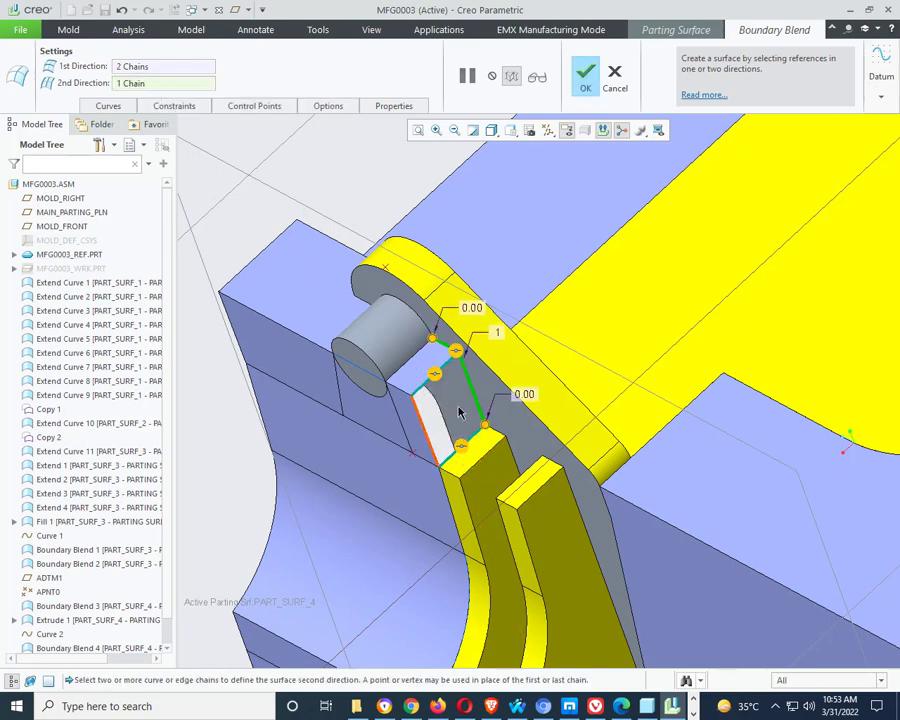
left_click(432, 456, "ctrl")
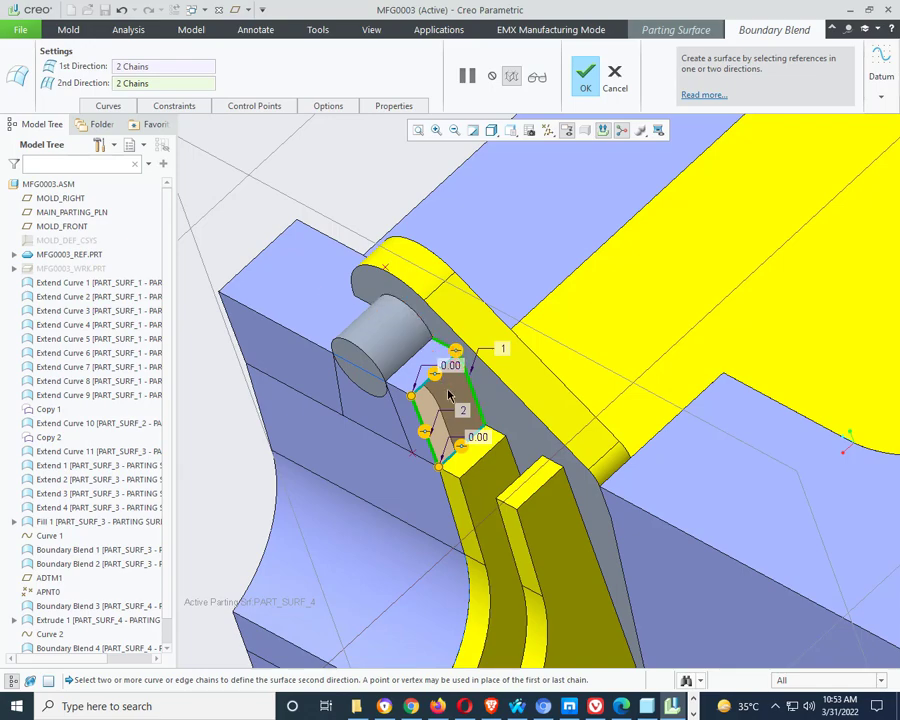
left_click(539, 79)
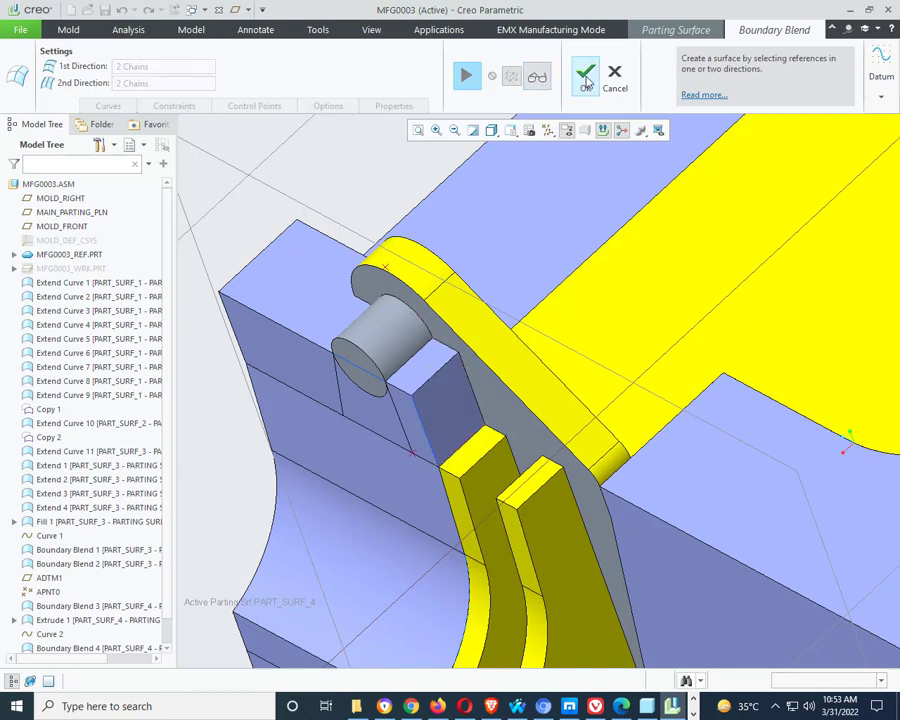
left_click(588, 84)
- Examine the parting surfaces around both pins and the ribs from several sides, including the underside near the far lug
middle_click_drag(480, 320, 273, 490)
mouse_move(478, 430)
middle_mouse_down()
mouse_move(484, 405)
mouse_move(477, 425)
middle_mouse_up()
left_click(14, 269)
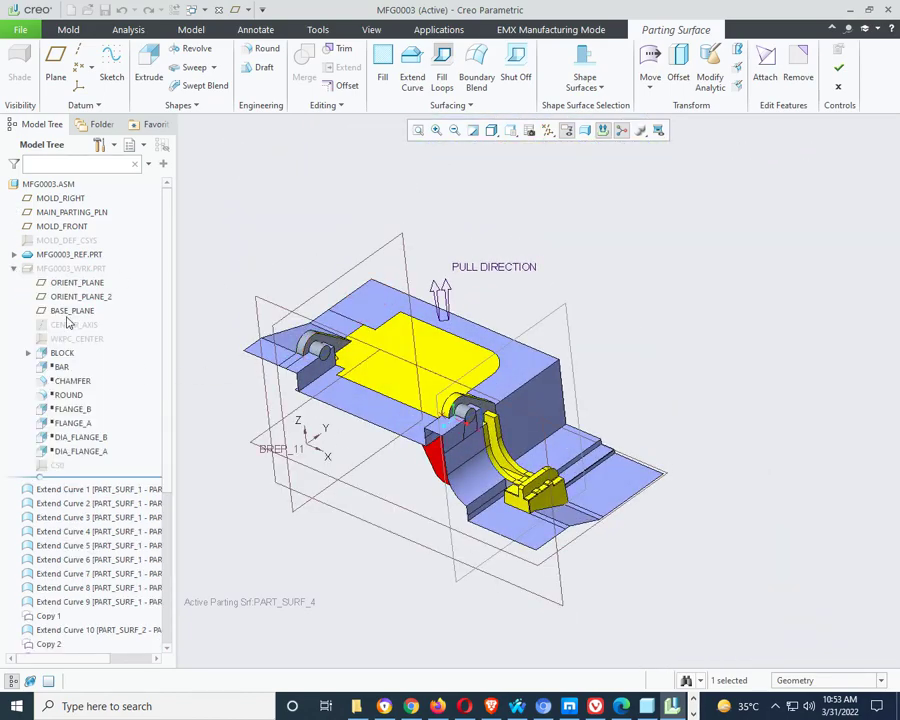
left_click(14, 269)
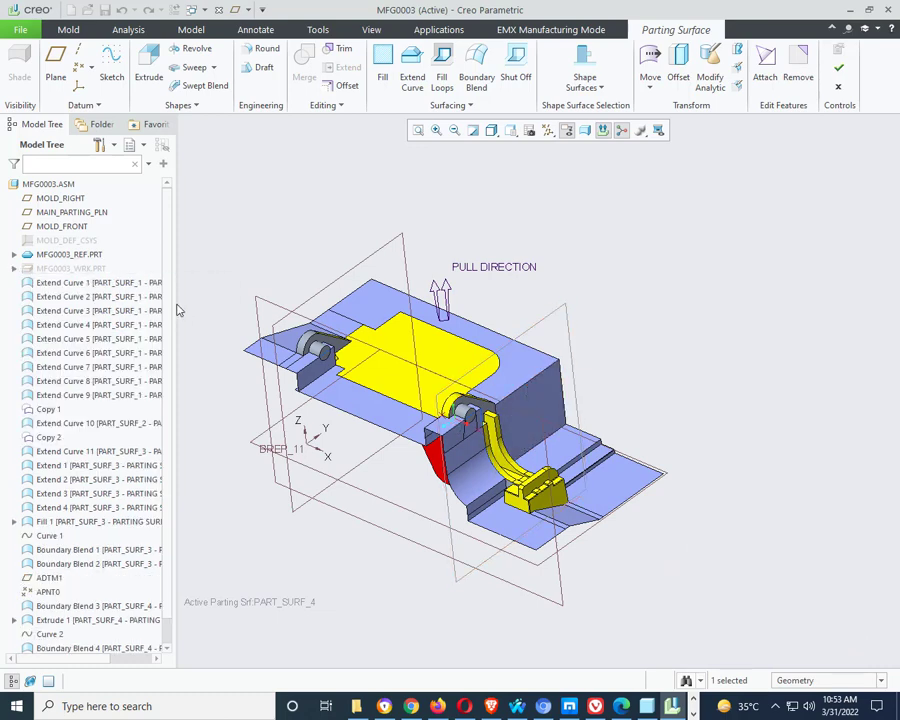
scroll(177, 310, "down", 2)
scroll(362, 406, "up", 2)
middle_click_drag(362, 406, 316, 340)
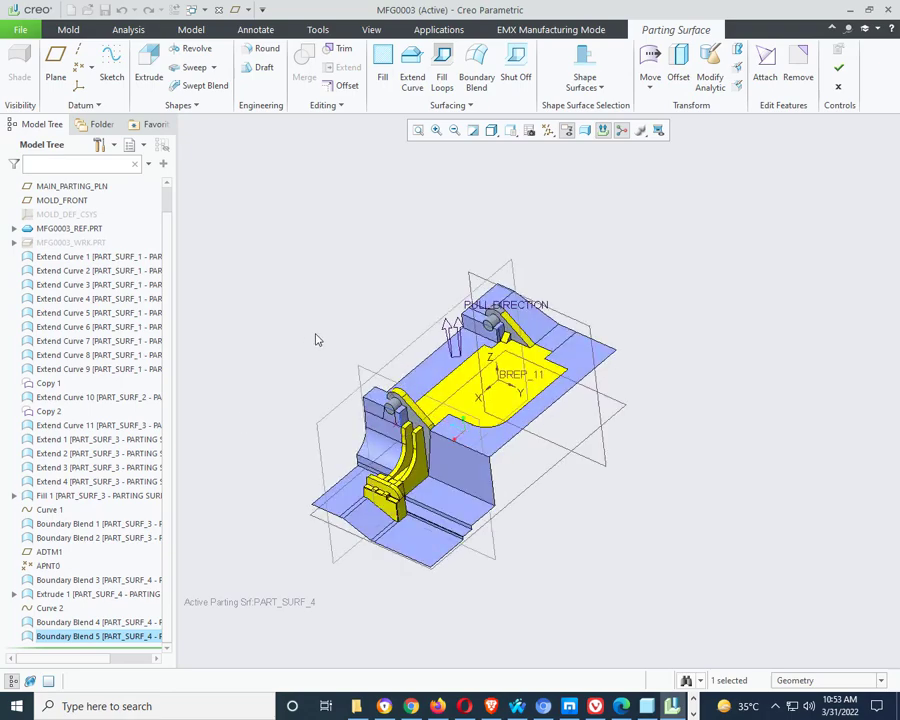
scroll(390, 307, "up", 3)
scroll(391, 317, "down", 2)
middle_click_drag(394, 301, 489, 427)
key("ctrl+d")
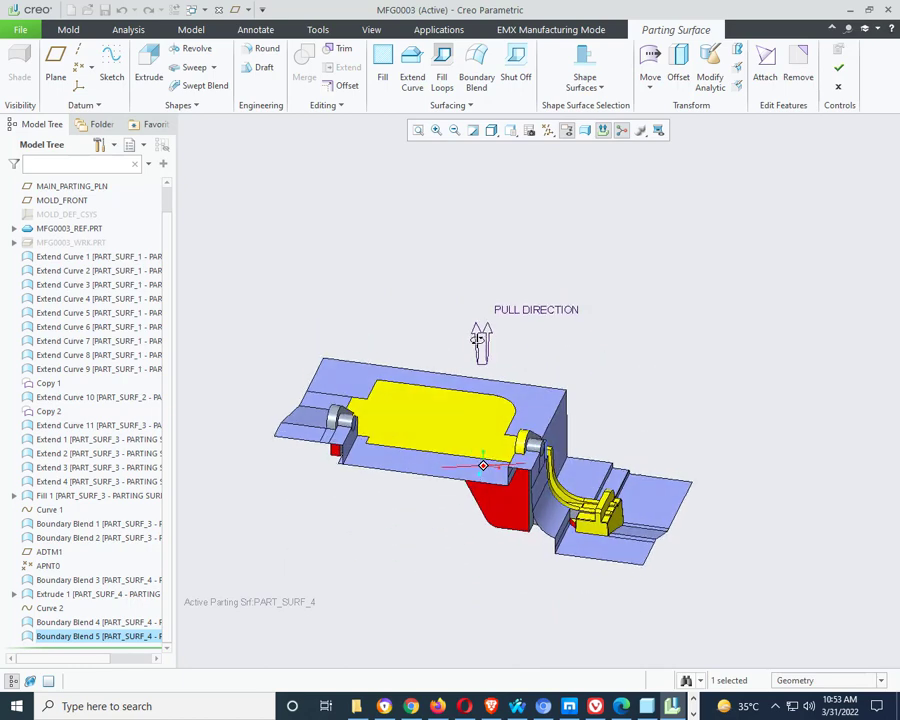
left_click(14, 243)
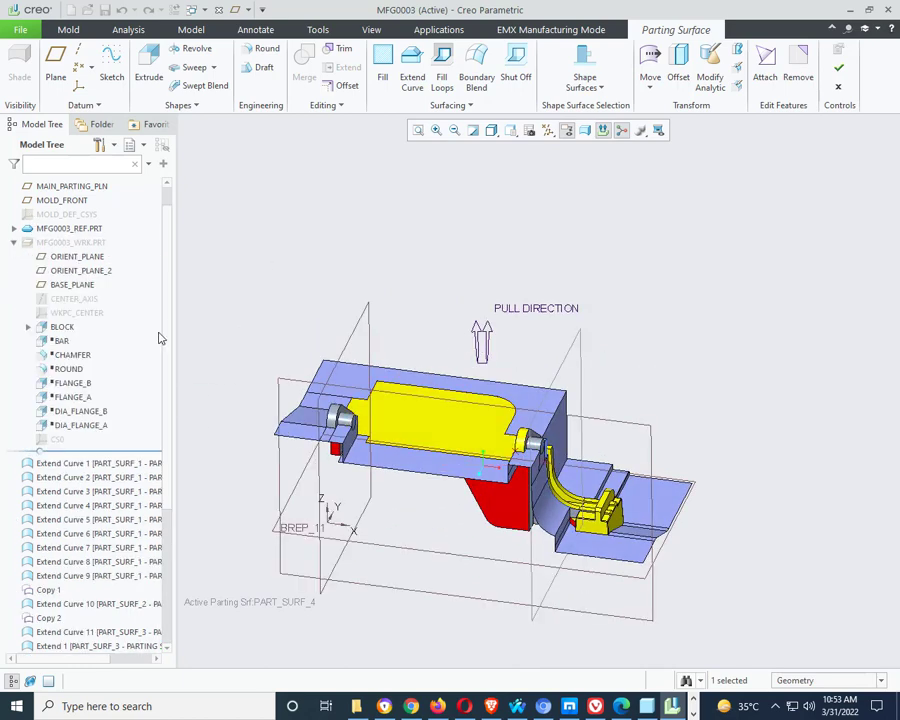
left_click(14, 243)
scroll(627, 459, "up", 3)
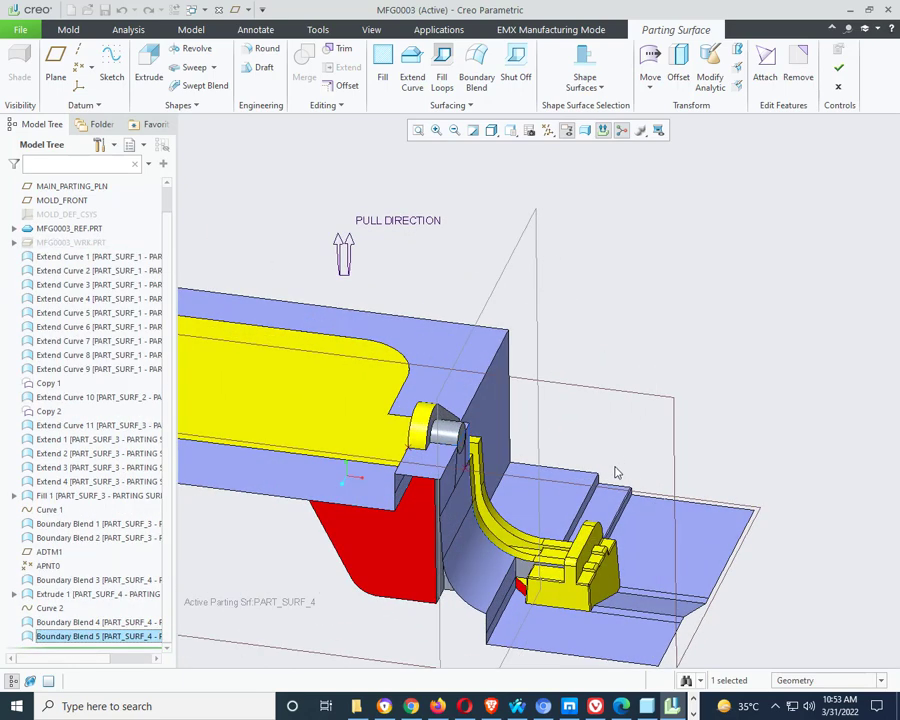
scroll(617, 474, "down", 3)
middle_click_drag(617, 474, 522, 438)
scroll(518, 435, "up", 6)
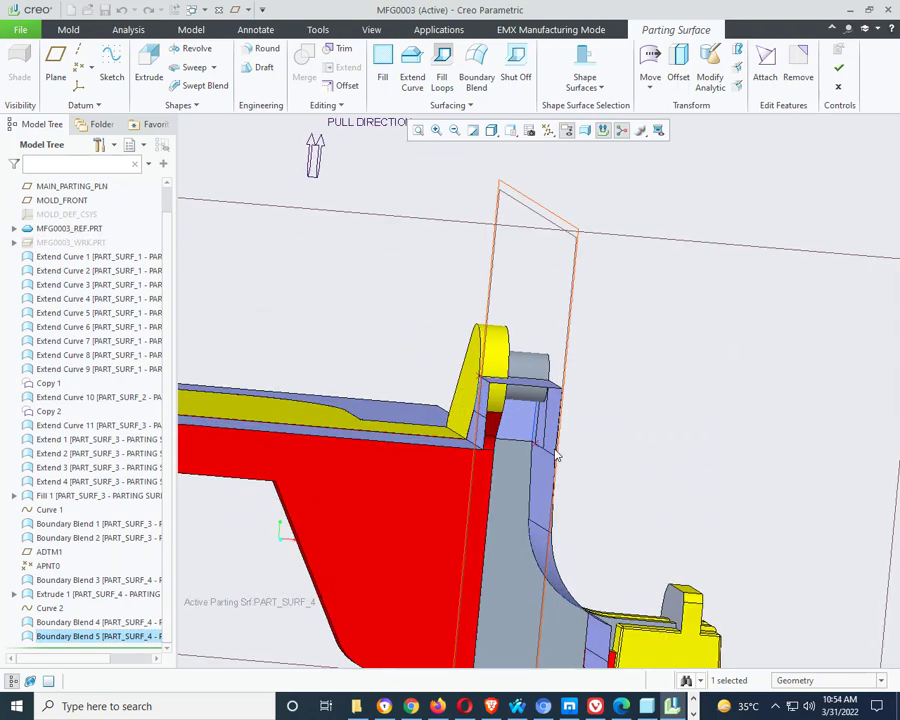
scroll(233, 464, "down", 6)
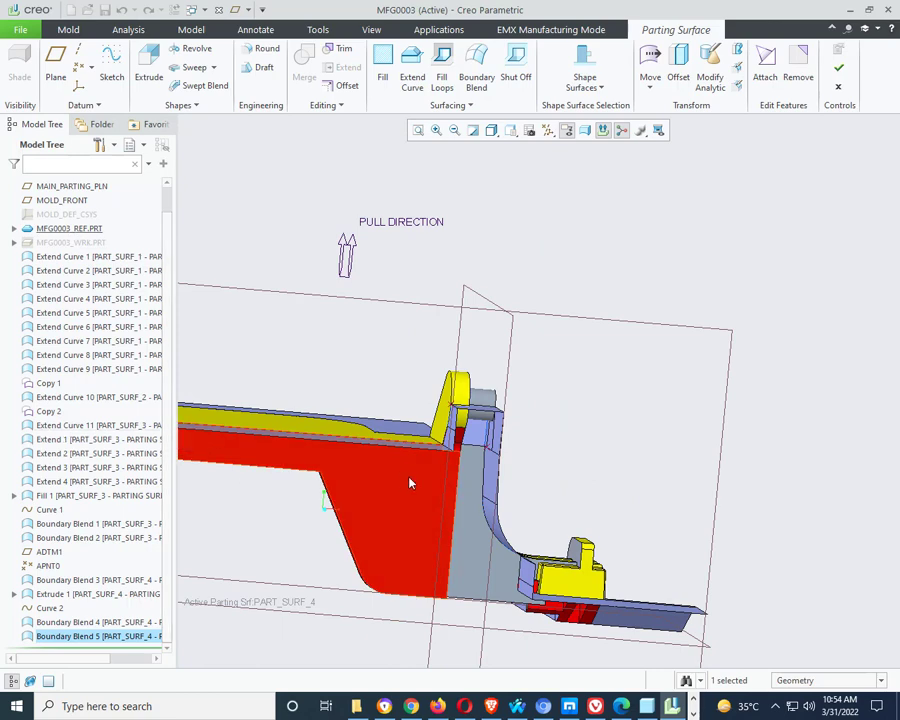
middle_click_drag(410, 482, 245, 450)
scroll(245, 450, "up", 5)
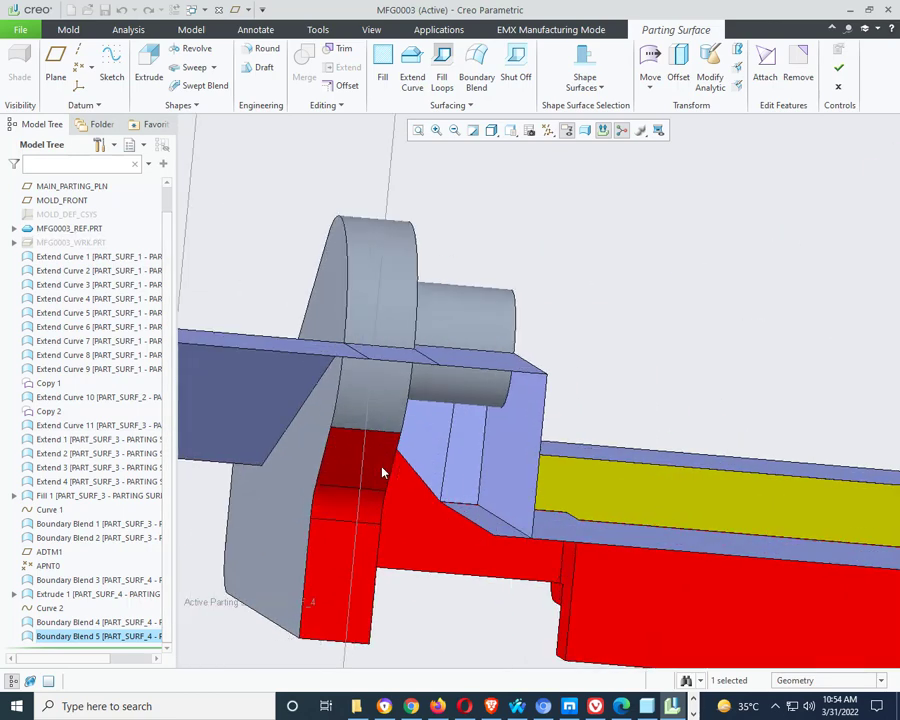
scroll(478, 527, "up", 2)
- Finish the active parting surface PART_SURF_4 and return to the mold environment
left_click(482, 522)
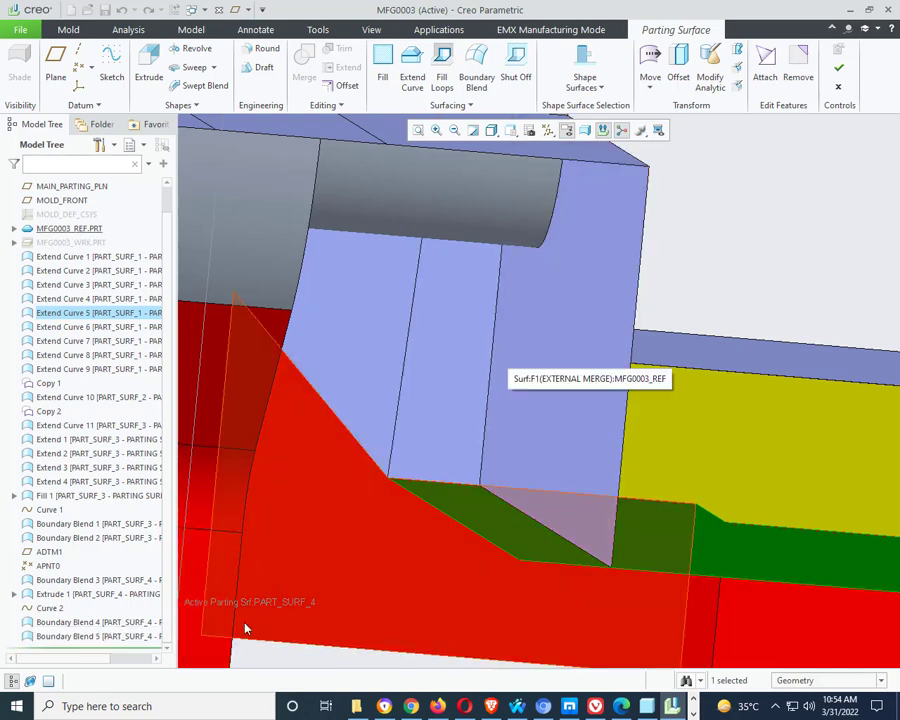
right_click(130, 642)
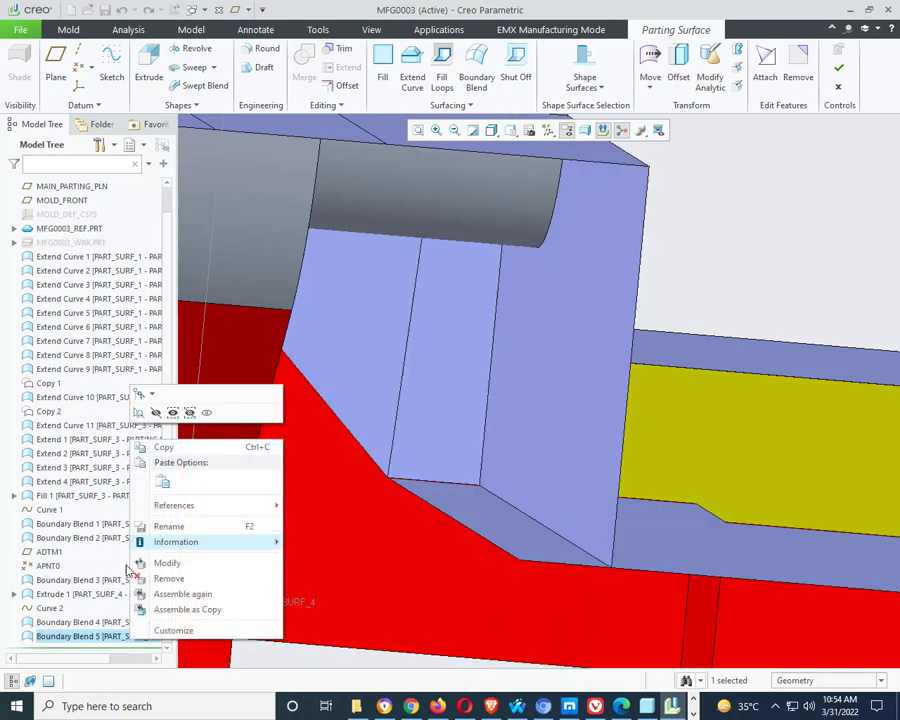
left_click(767, 167)
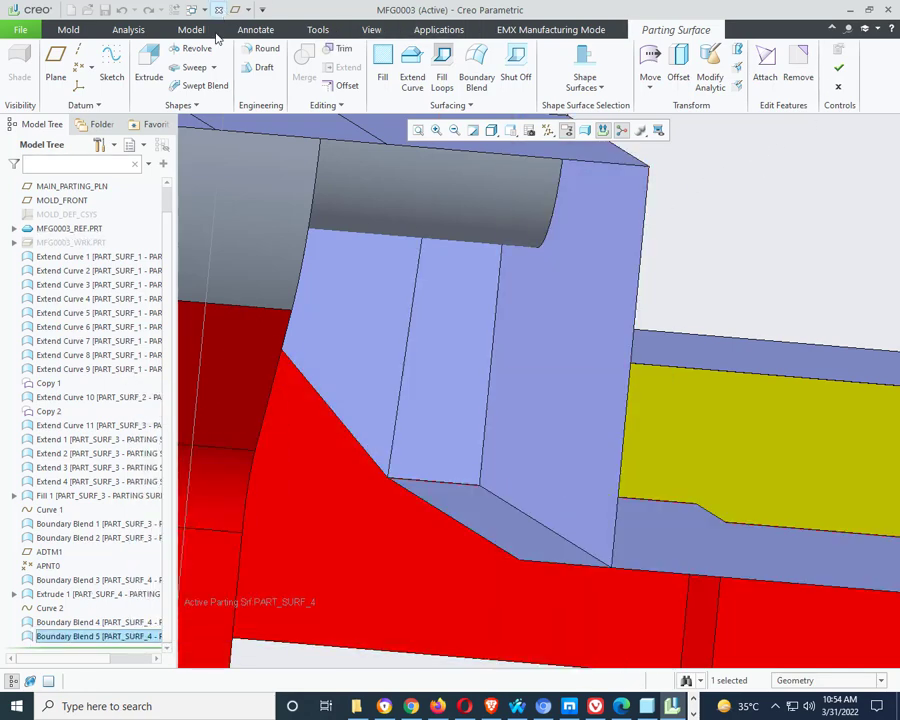
scroll(480, 215, "down", 3)
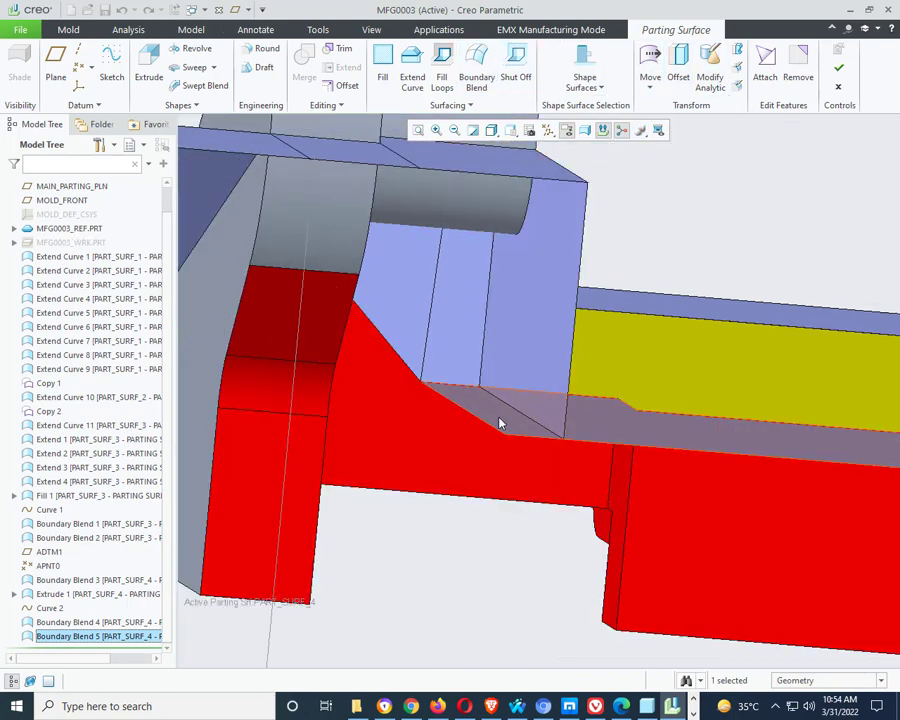
left_click(456, 430)
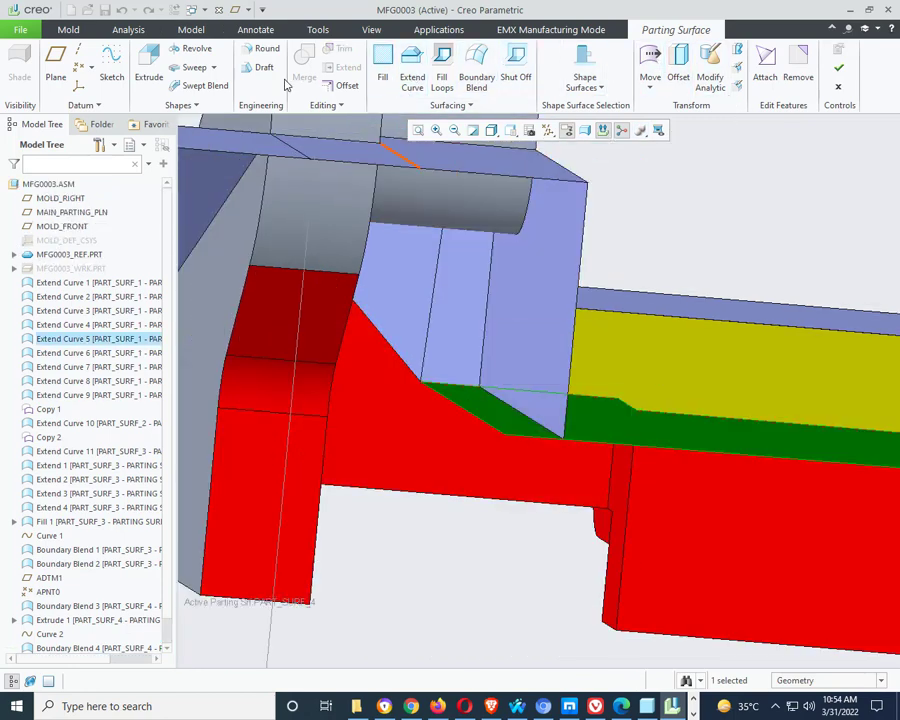
left_click(848, 197)
left_click(839, 69)
- Turn off the display of the datum planes
scroll(618, 322, "down", 5)
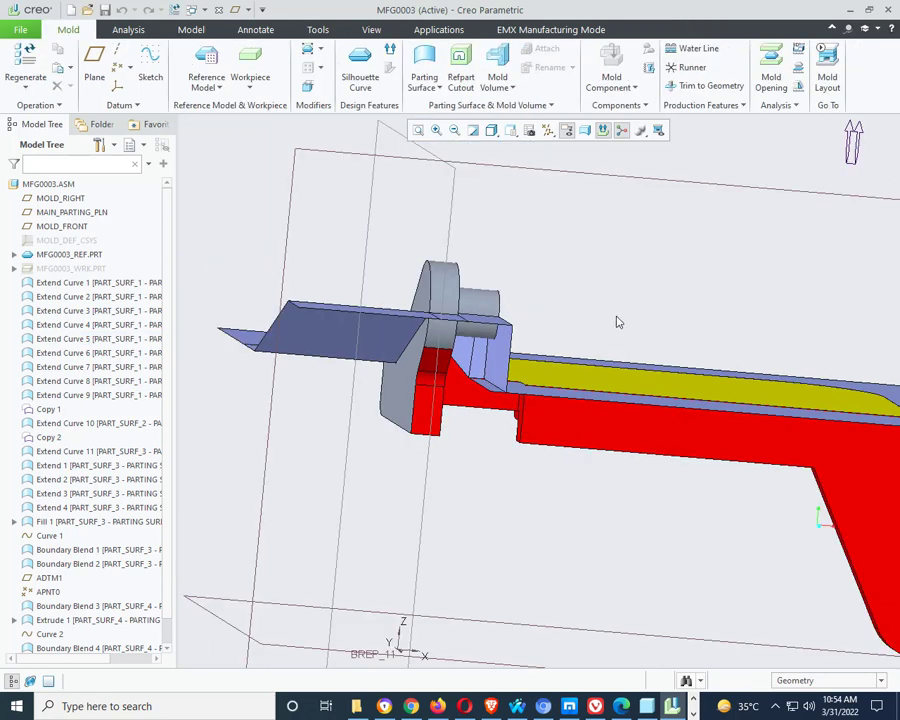
middle_click_drag(436, 360, 423, 364)
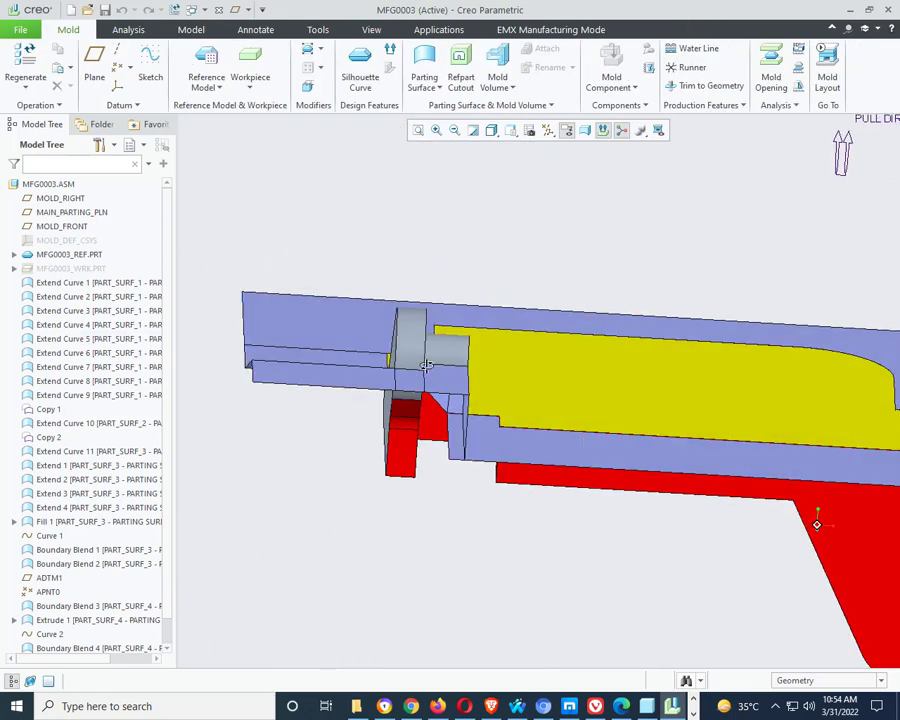
left_click(548, 132)
left_click(545, 147)
- Trim the extended side surface along the fill surface's slanted bottom edge below the far pin, keeping the portion beside the main body
mouse_move(520, 358)
middle_mouse_down()
mouse_move(533, 328)
mouse_move(507, 351)
middle_mouse_up()
left_click(190, 30)
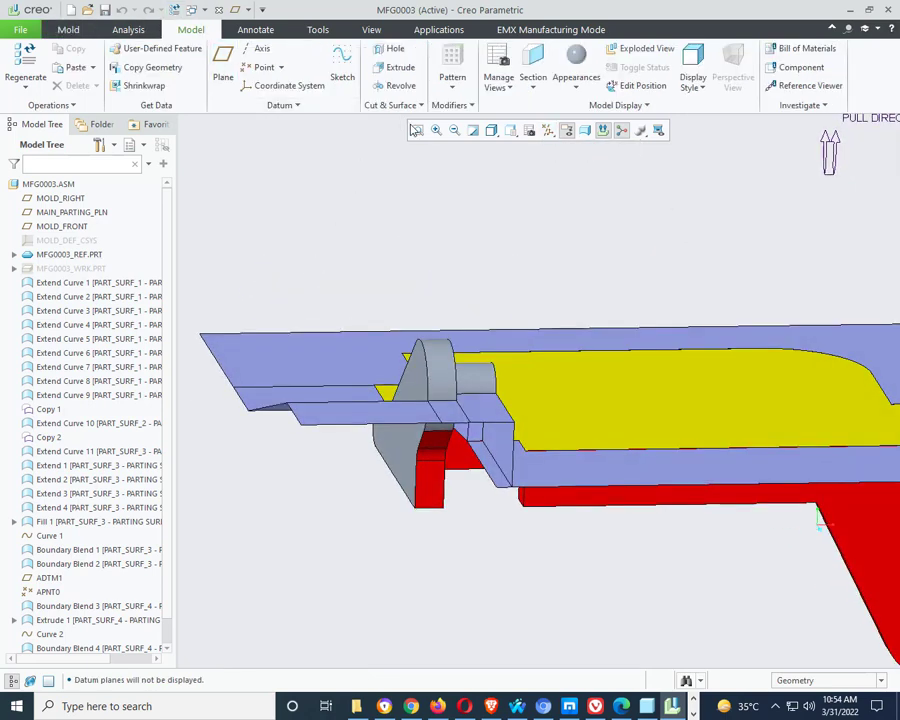
scroll(490, 480, "down", 4)
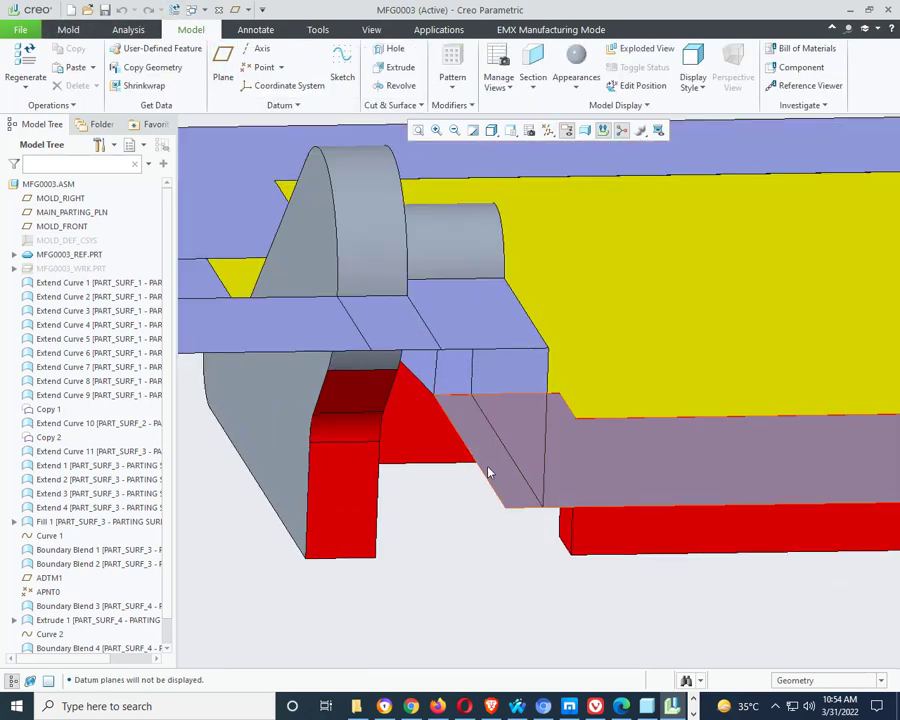
left_click(489, 472)
left_click(451, 105)
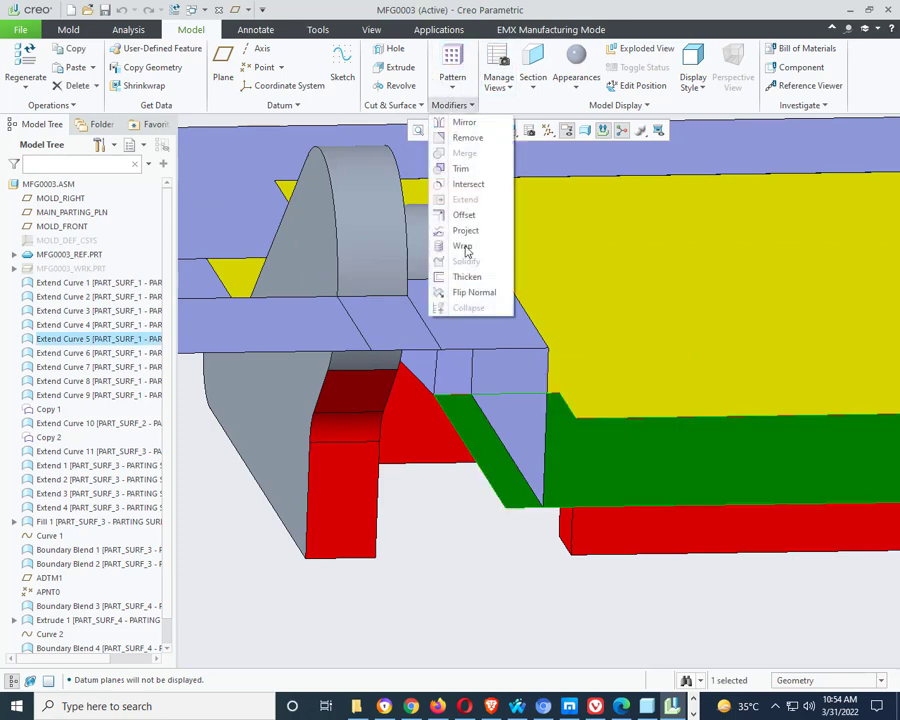
left_click(466, 169)
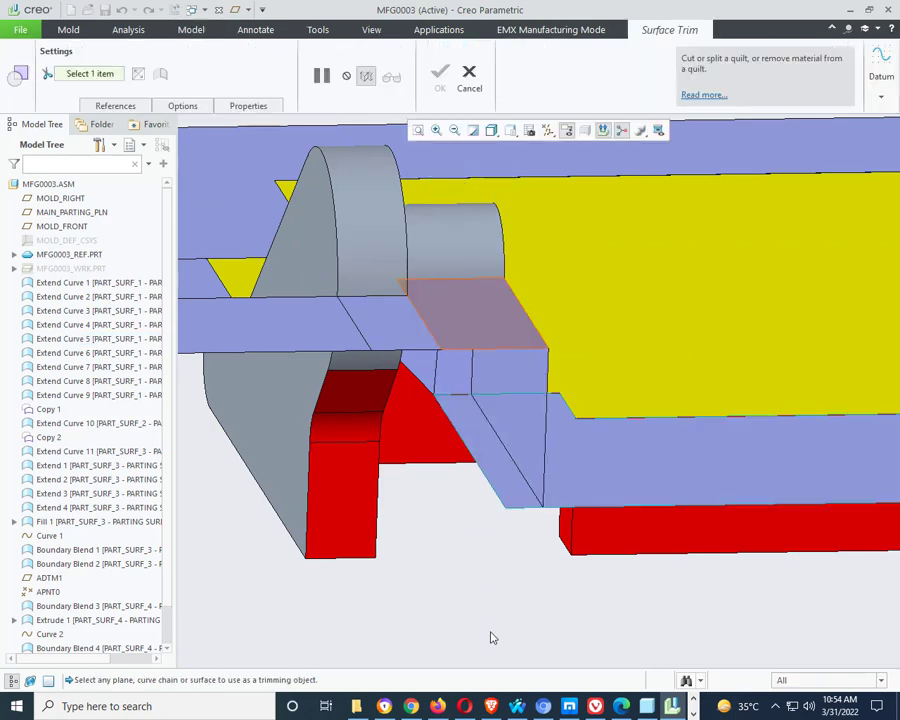
left_click(522, 489)
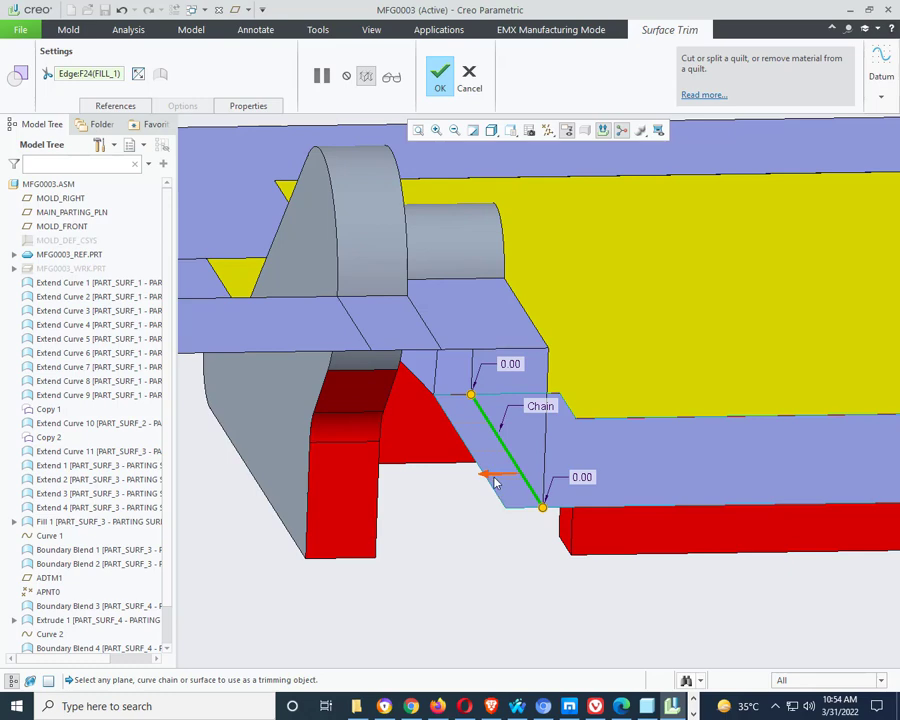
left_click(492, 477)
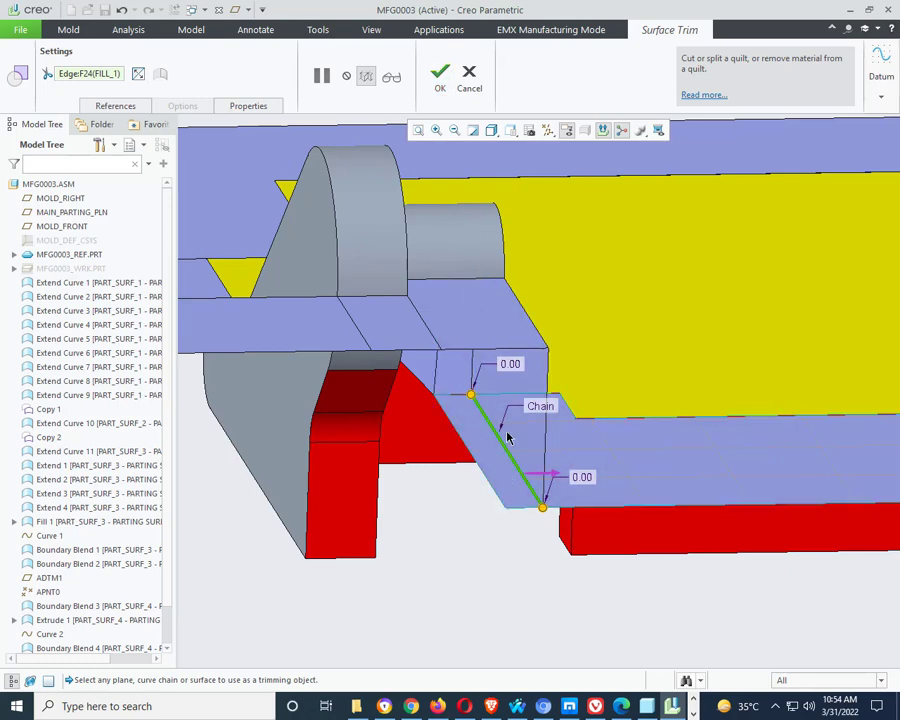
left_click(440, 75)
- Examine the trimmed surface and the complete set of parting surfaces, along with their features in the model tree
scroll(440, 420, "up", 3)
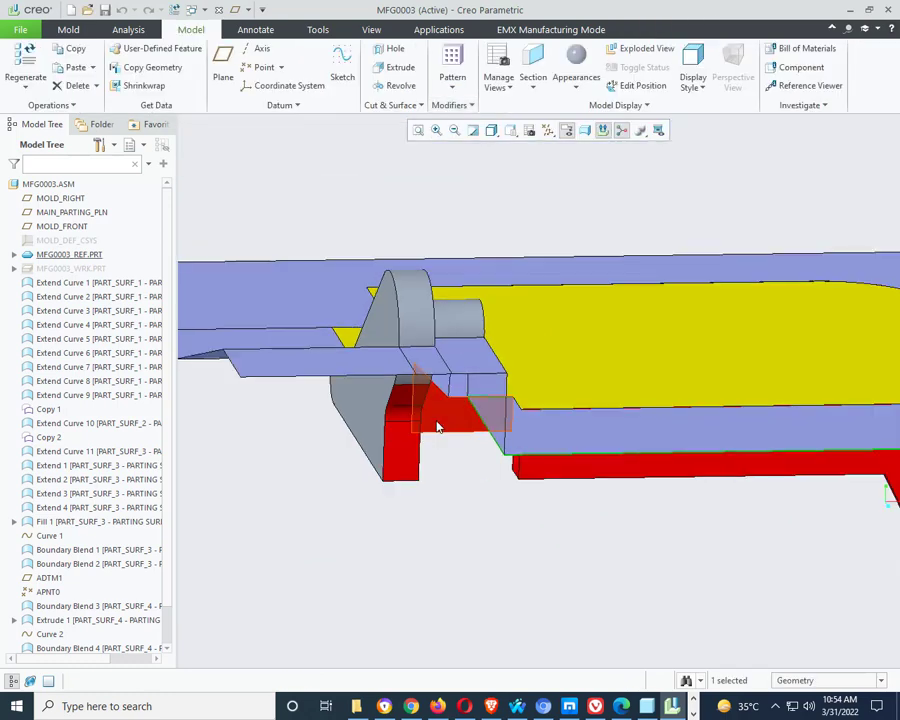
middle_click_drag(437, 427, 428, 483)
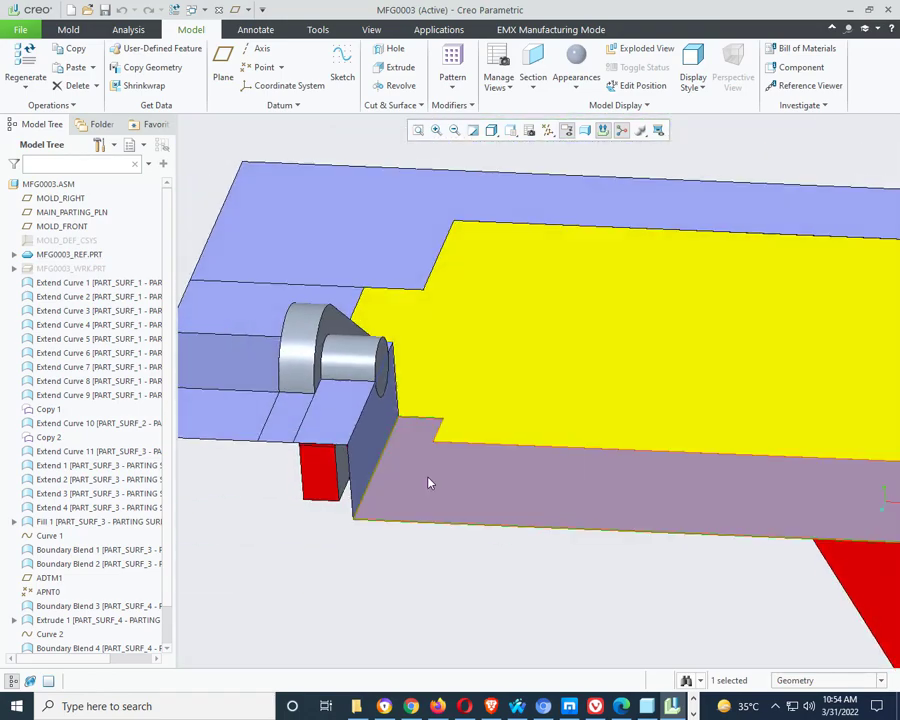
scroll(428, 477, "up", 3)
left_click(68, 29)
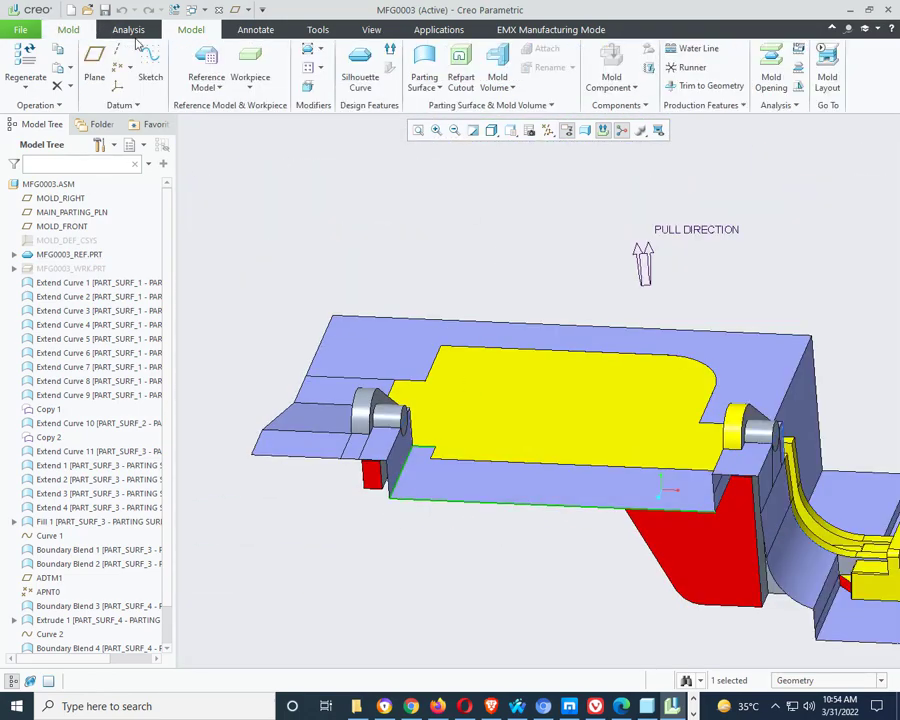
scroll(403, 424, "up", 2)
middle_click_drag(343, 425, 295, 402)
left_click(14, 268)
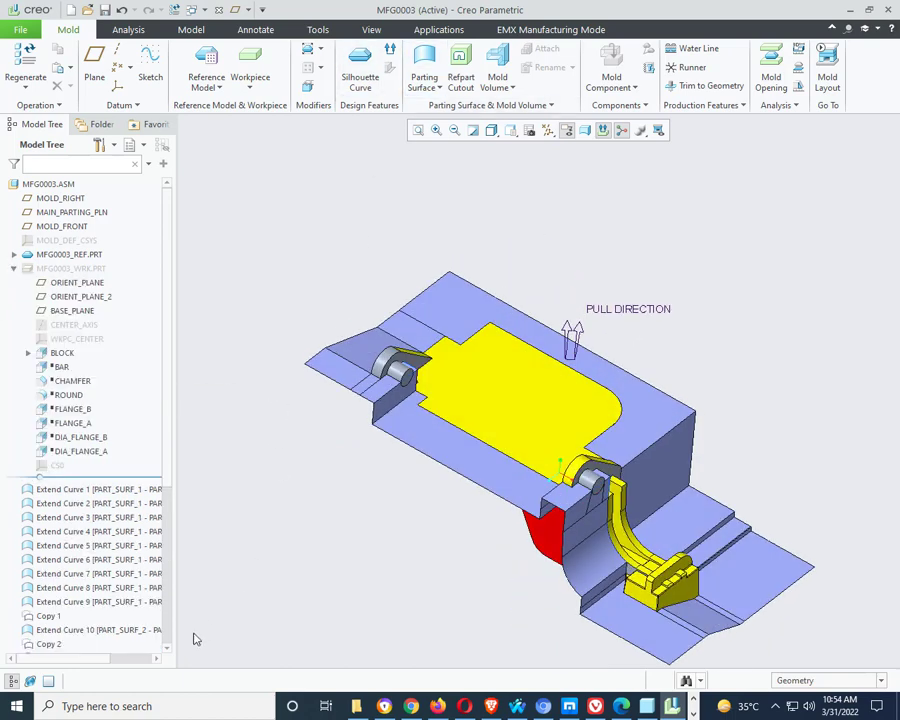
left_click(14, 268)
scroll(80, 560, "down", 3)
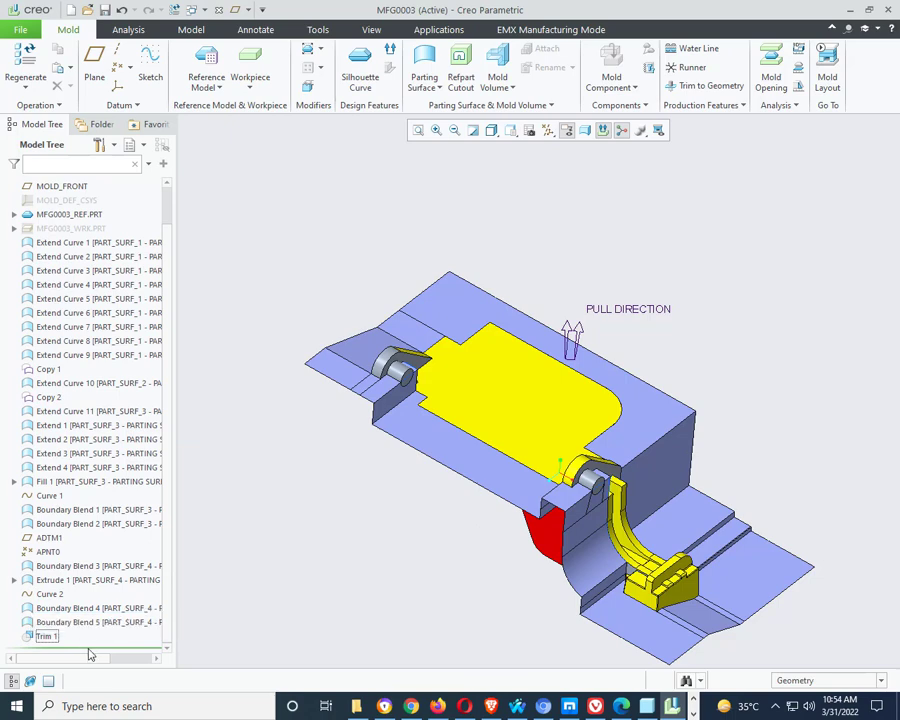
left_click(424, 62)
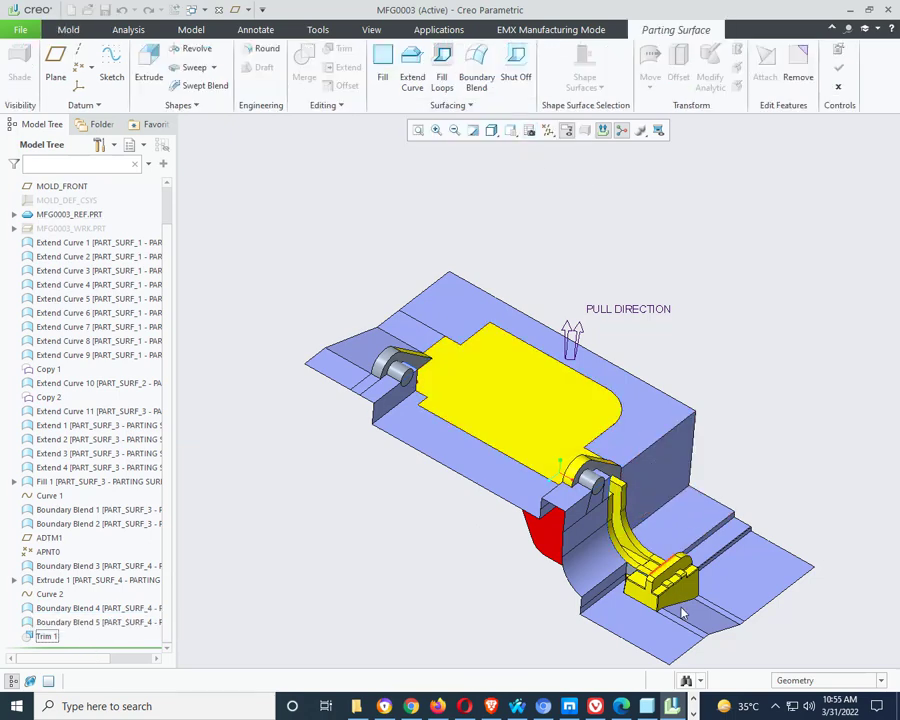
left_click(838, 88)
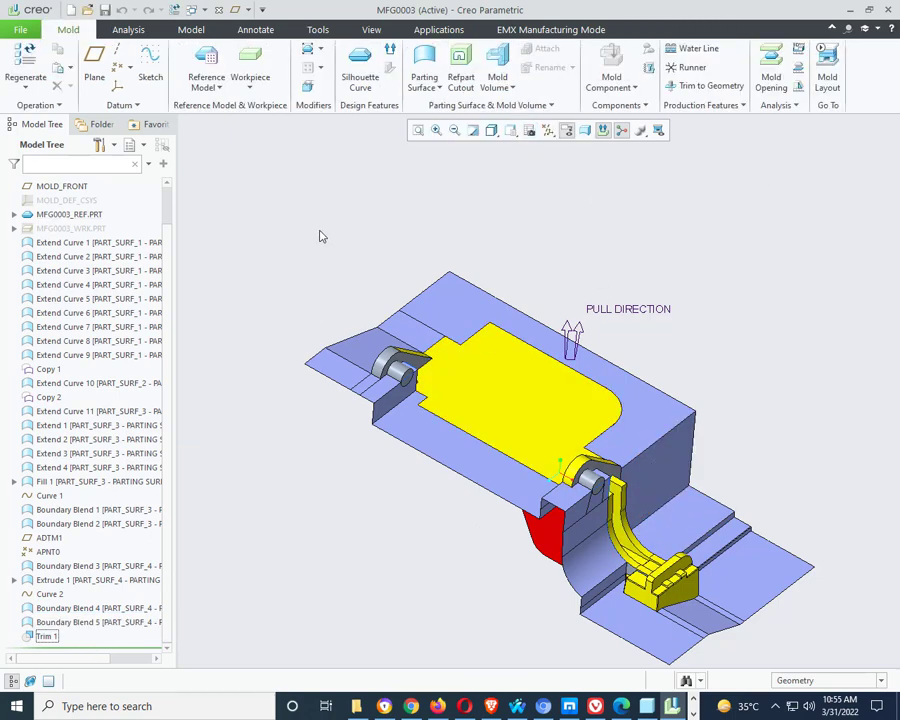
middle_click_drag(302, 300, 318, 312)
scroll(575, 510, "down", 3)
scroll(625, 573, "up", 5)
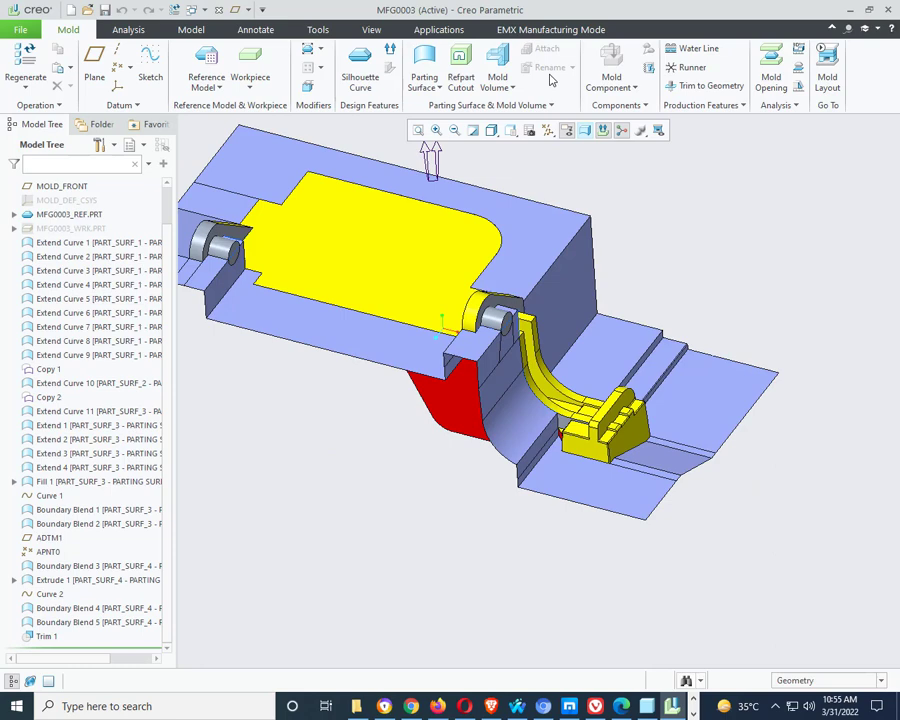
- Check the surfaces' boundary edges in No Hidden display and restore the Shading With Edges display
left_click(507, 136)
left_click(518, 191)
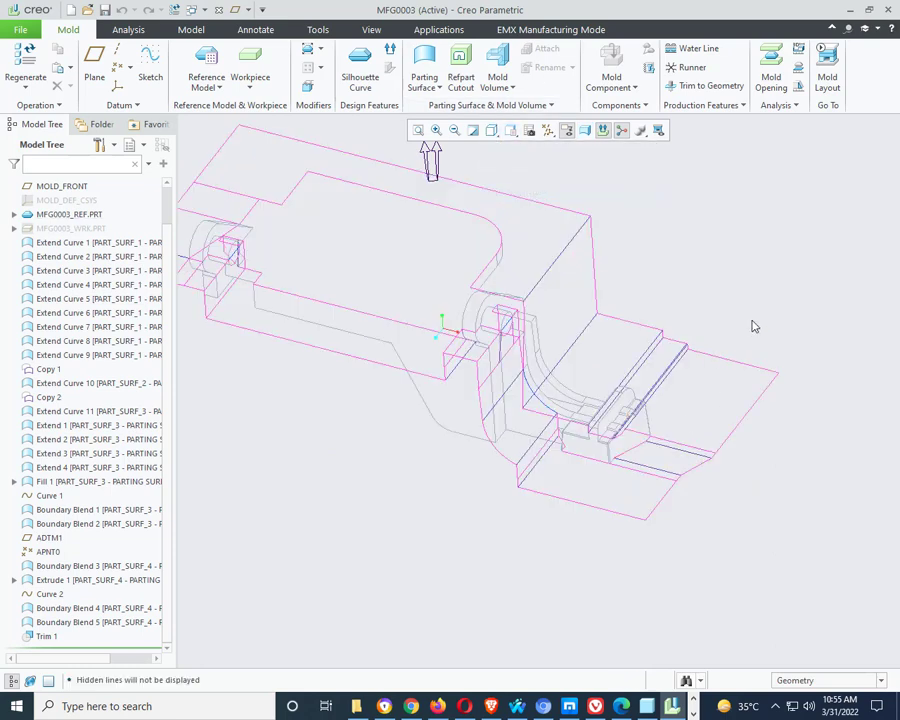
middle_click_drag(752, 321, 751, 346)
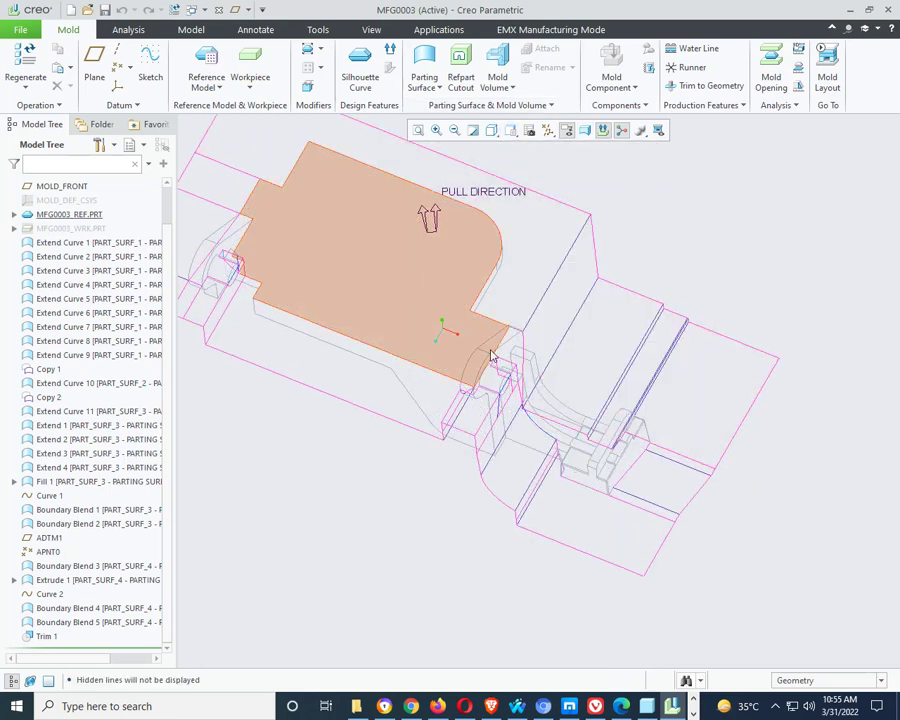
scroll(310, 240, "up", 5)
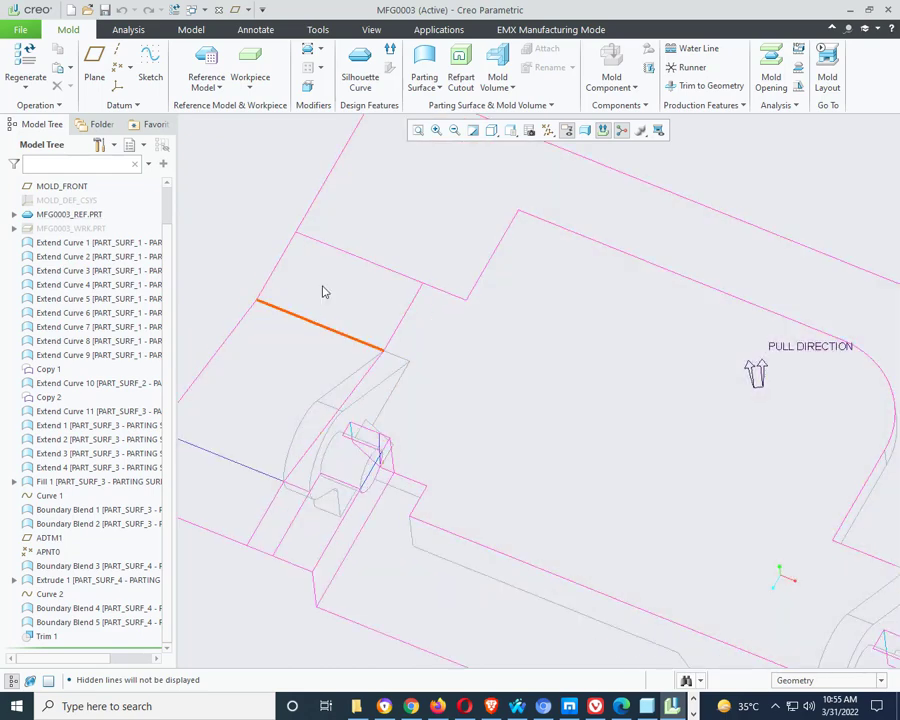
scroll(326, 322, "down", 5)
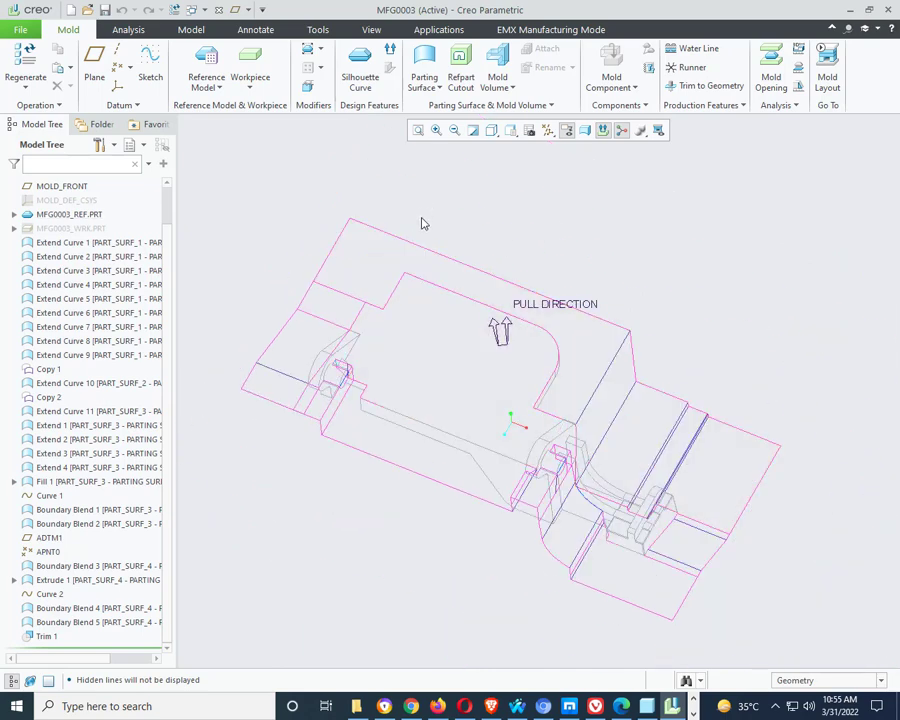
left_click(492, 131)
left_click(540, 162)
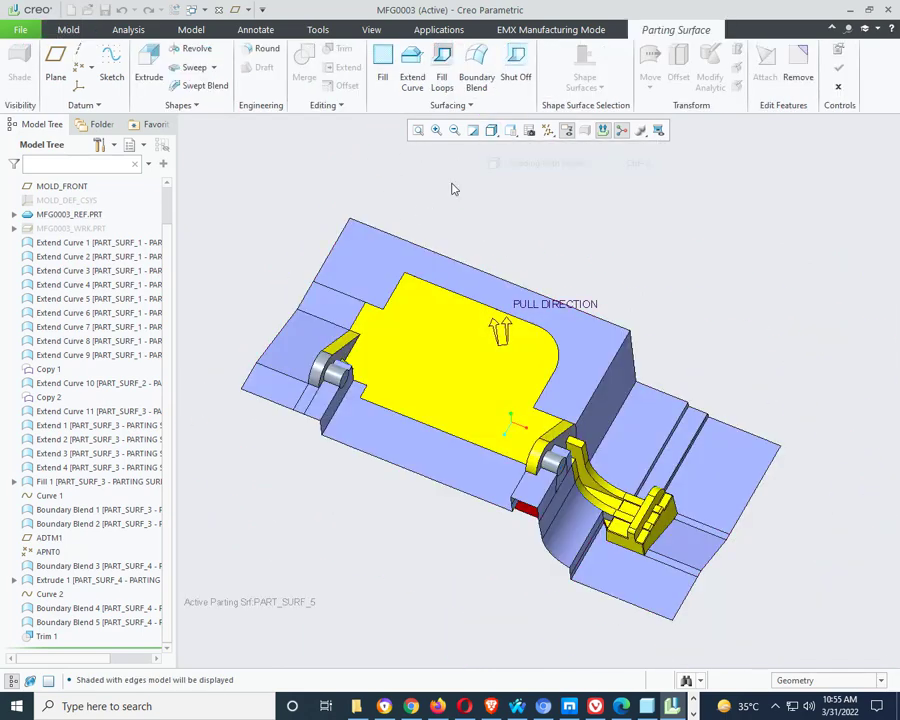
- Check pairs of neighbouring parting surfaces around the main body by selecting them to see which belong together
left_click(357, 277)
scroll(330, 290, "up", 3)
left_click(324, 283, "ctrl")
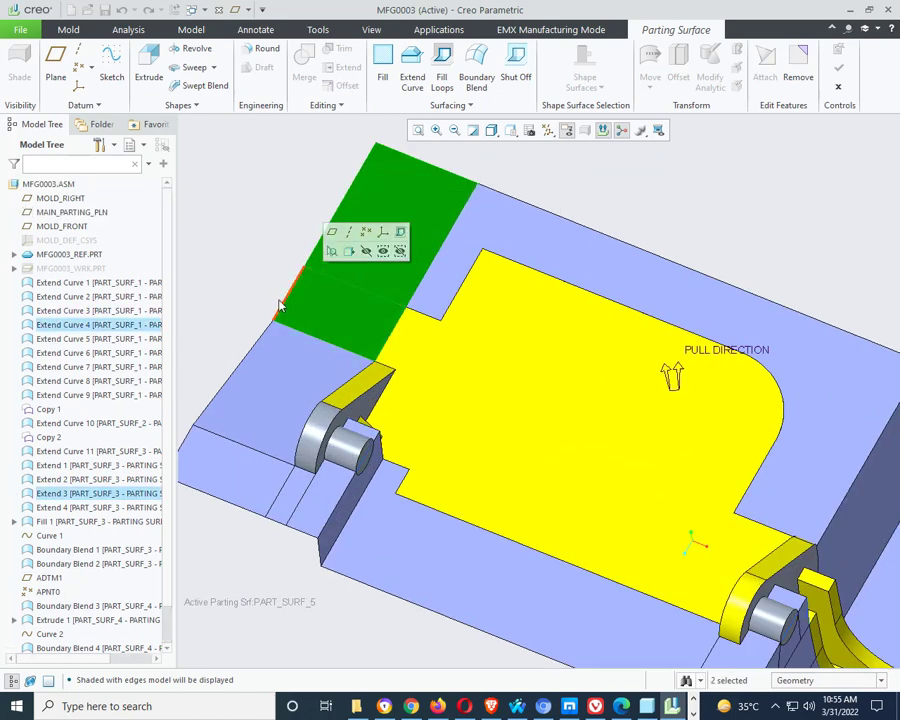
left_click(440, 268)
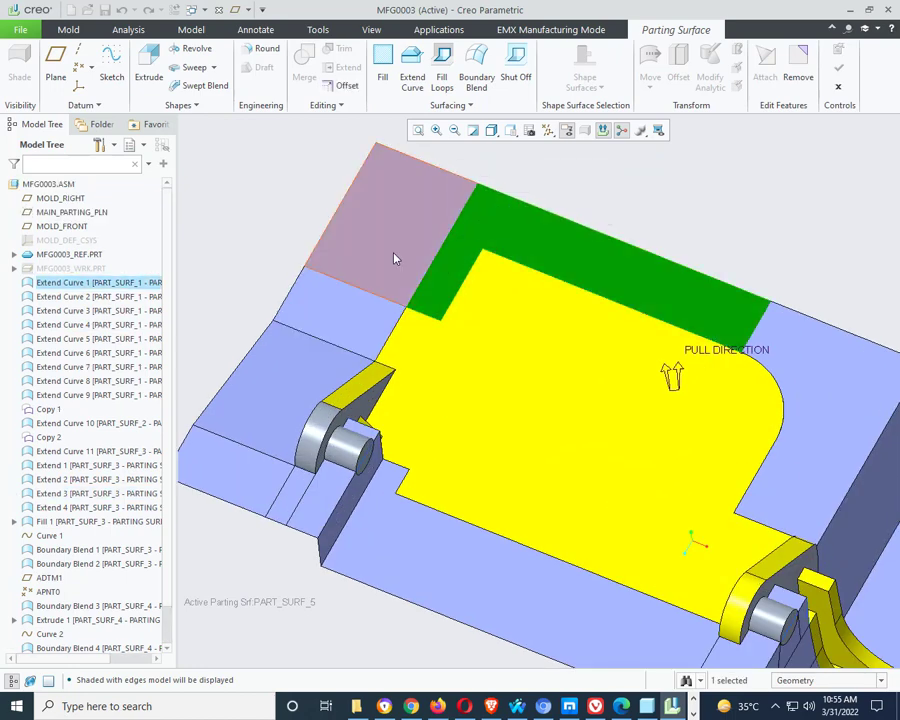
left_click(393, 256, "ctrl")
scroll(390, 283, "down", 4)
left_click(612, 325)
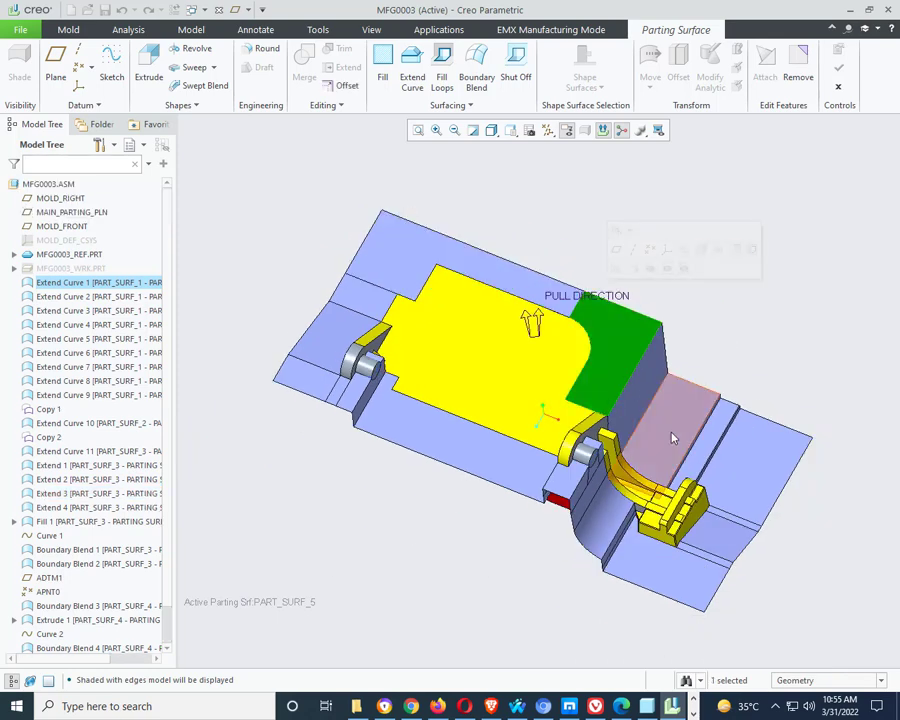
middle_click_drag(672, 434, 654, 426)
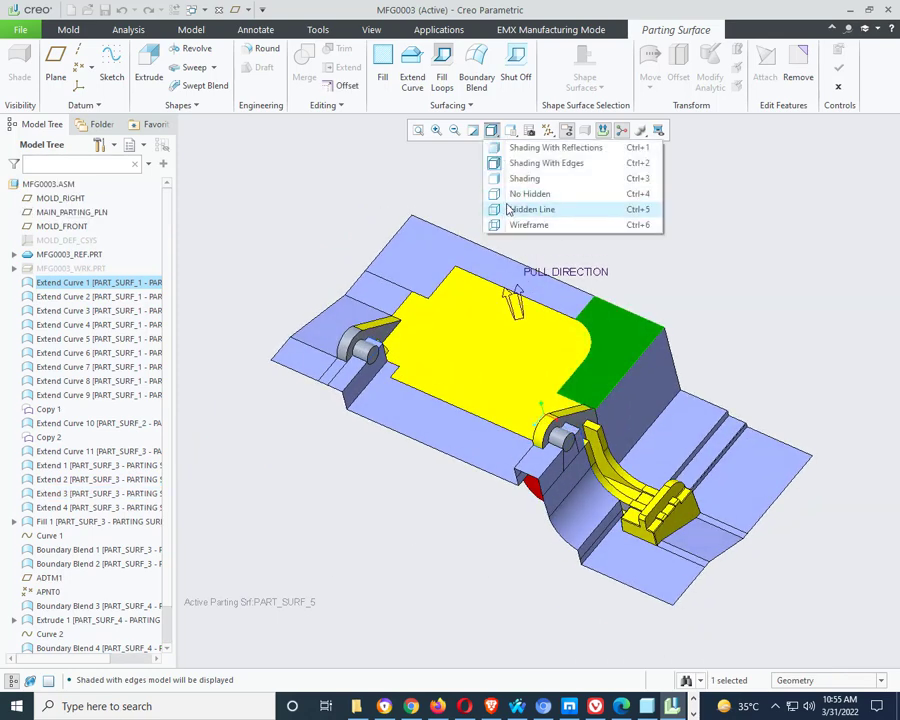
- Check the edges and individual surfaces around the pin farthest from the curved arm in No Hidden display
left_click(488, 194)
scroll(370, 283, "up", 5)
scroll(370, 283, "down", 3)
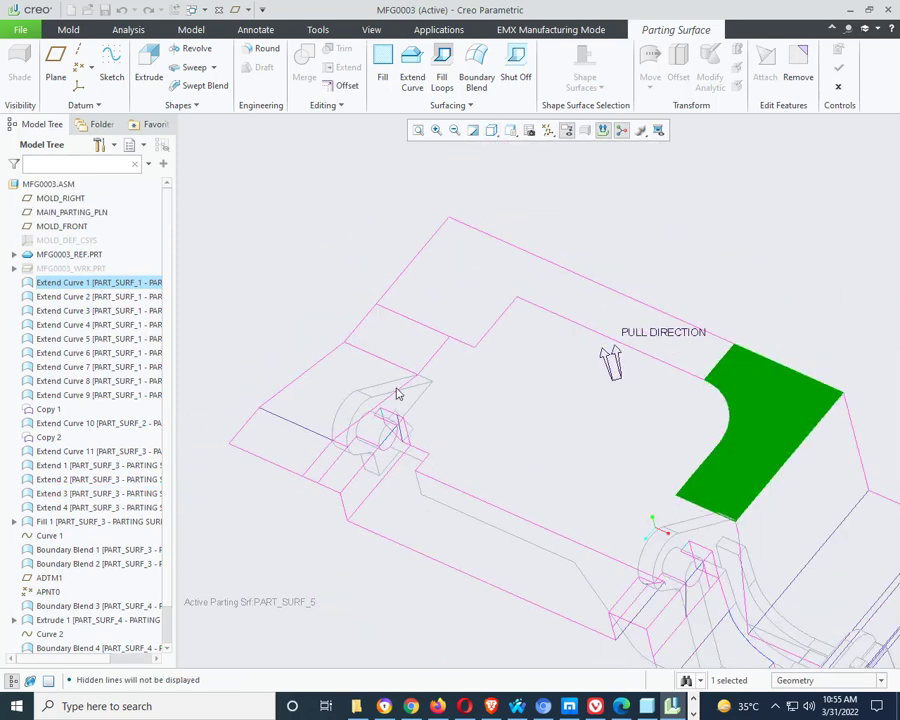
left_click(358, 380)
scroll(346, 550, "up", 4)
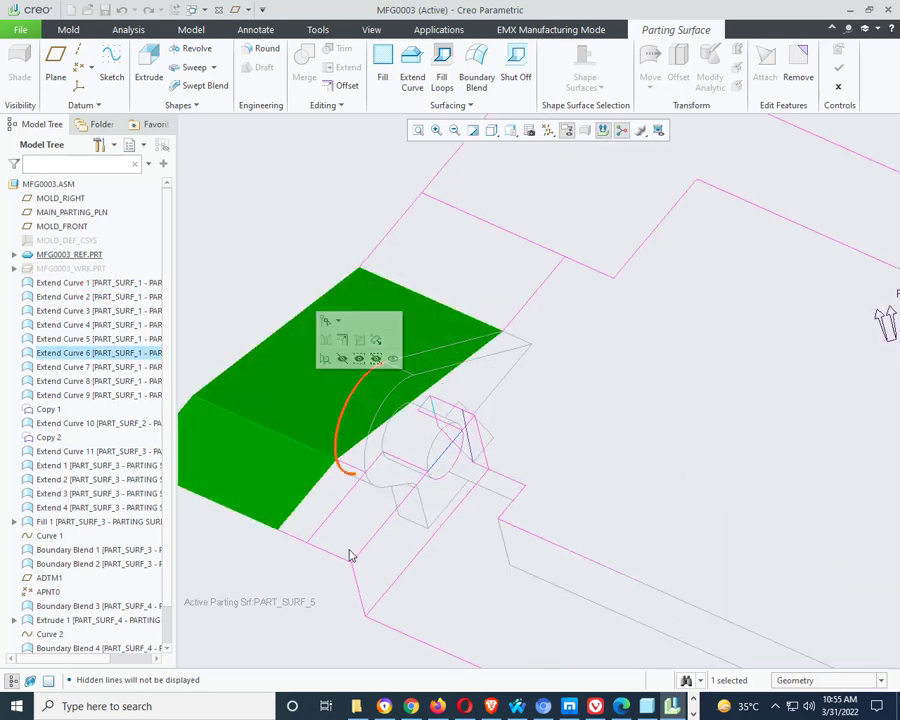
left_click(312, 527, "ctrl")
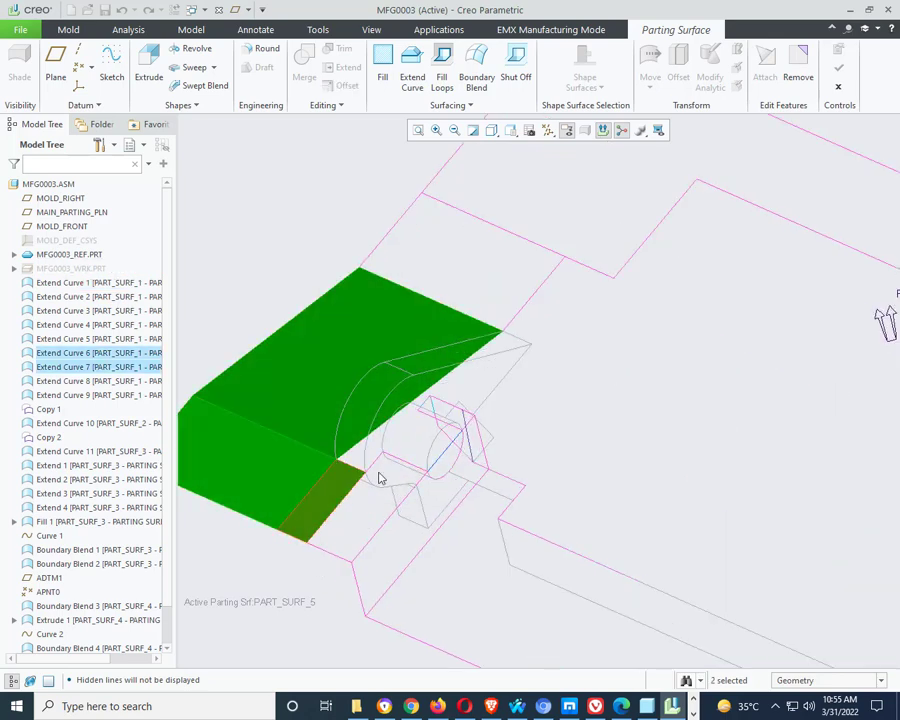
scroll(461, 371, "down", 3)
- Finish the parting surface definition and restore the Shading With Edges display
middle_click(535, 244)
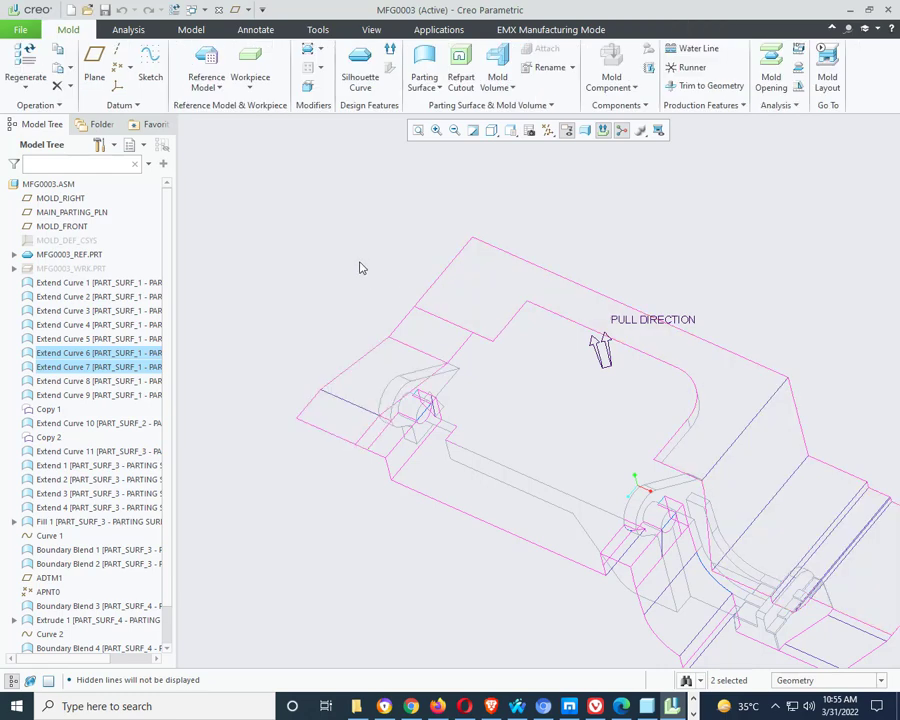
left_click(492, 130)
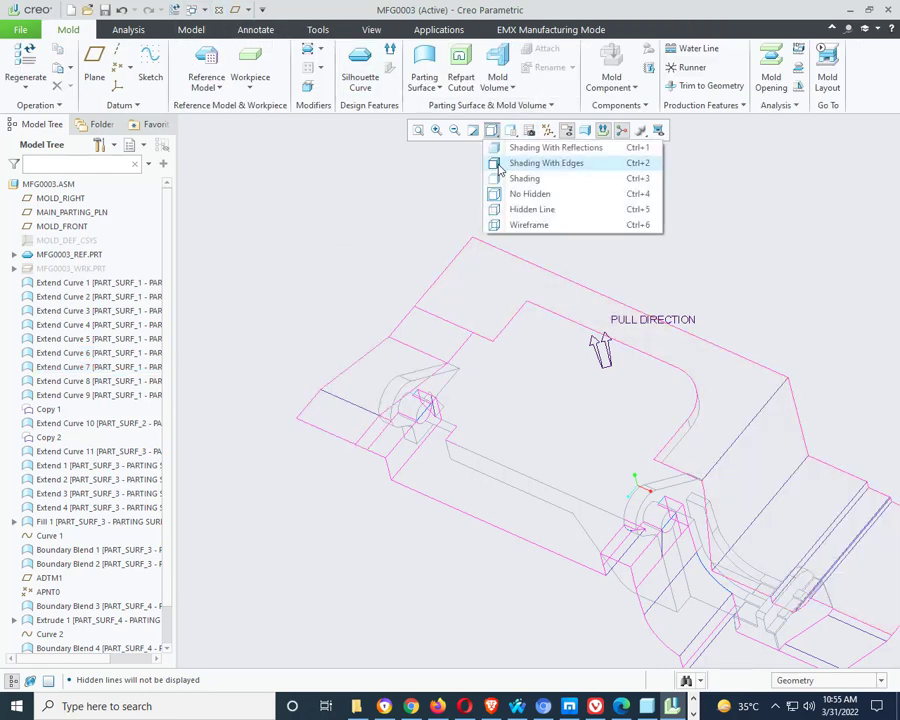
left_click(543, 161)
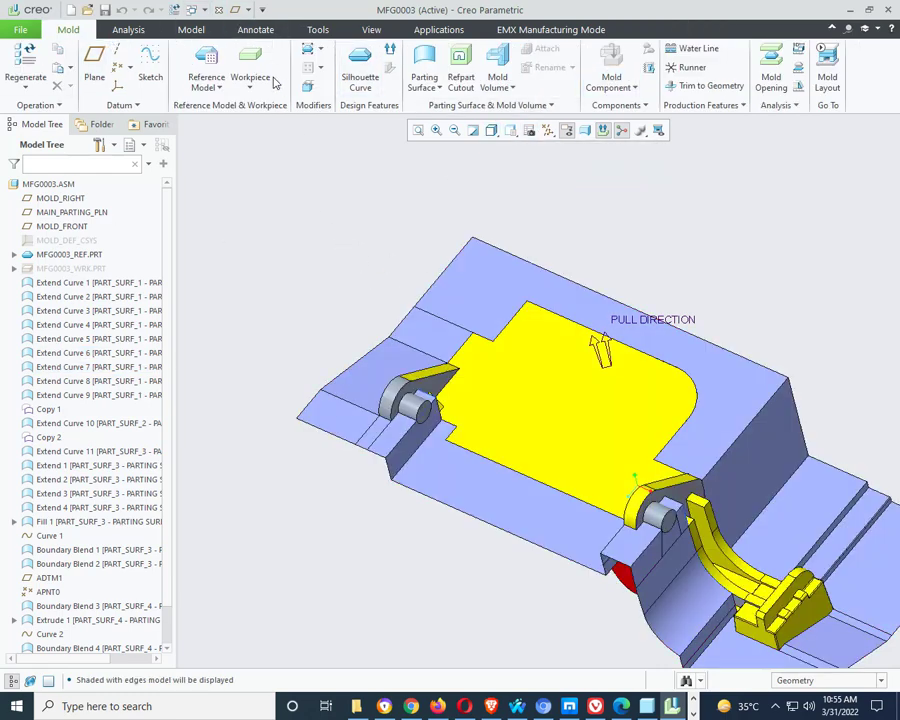
- Try to merge the two adjoining sloped surfaces beside the pin farthest from the curved arm
left_click(200, 33)
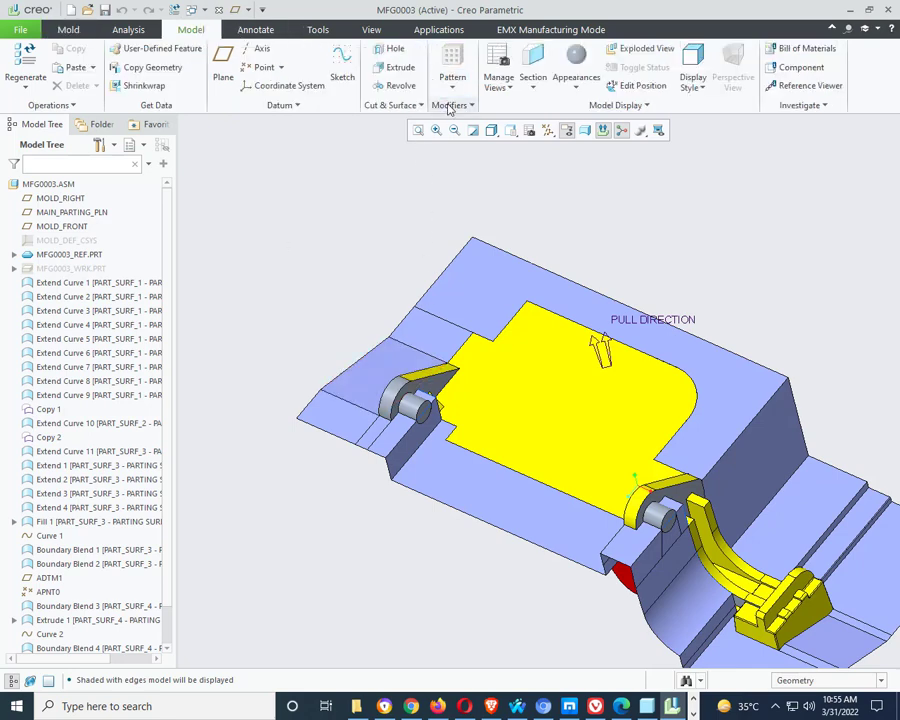
left_click(355, 418)
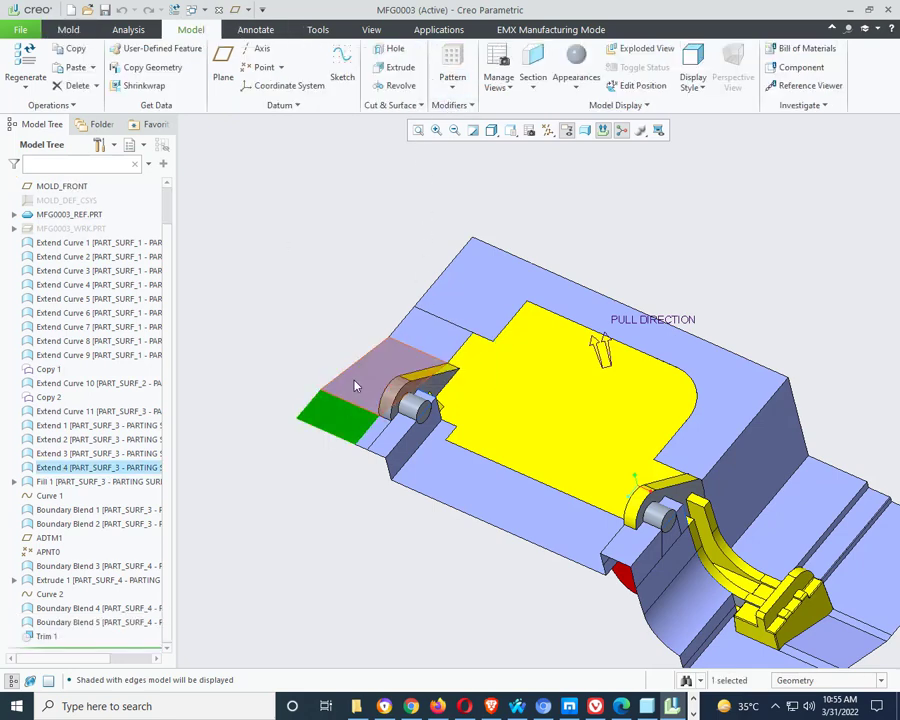
left_click(354, 384, "ctrl")
left_click(455, 105)
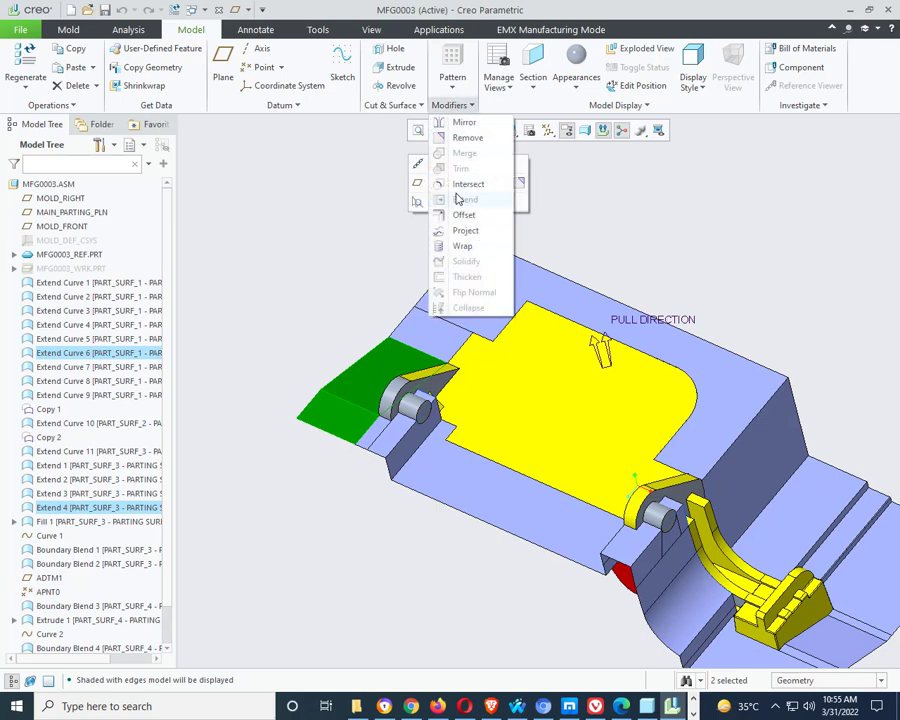
left_click(381, 231)
- Start a Merge of the large stepped surface and the small adjoining surface at its outer end, using No Hidden display
left_click(493, 132)
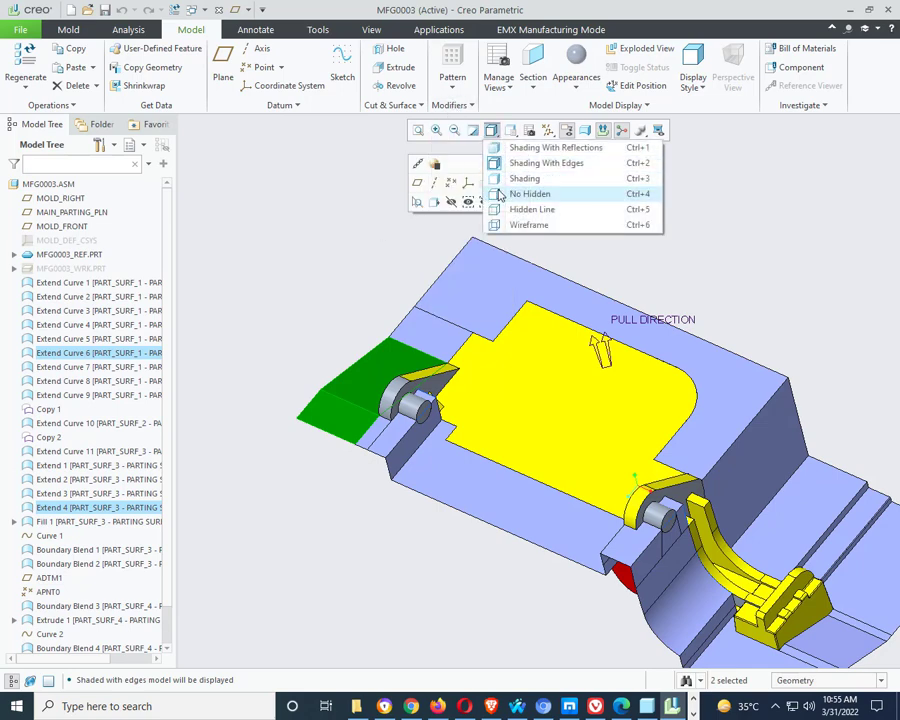
left_click(500, 194)
left_click(299, 325)
left_click(444, 290)
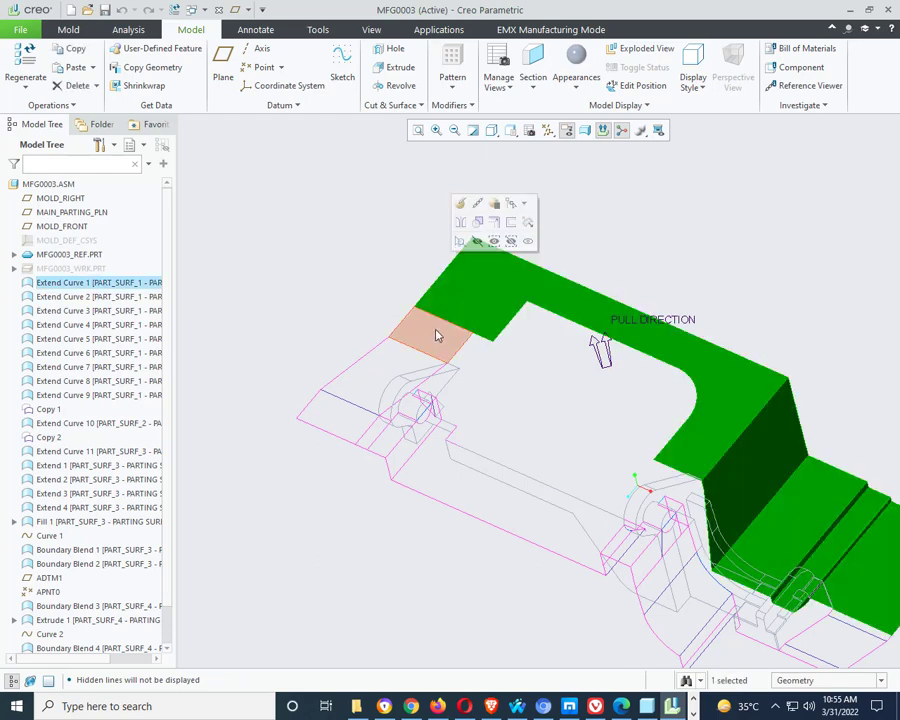
left_click(436, 339, "ctrl")
left_click(455, 105)
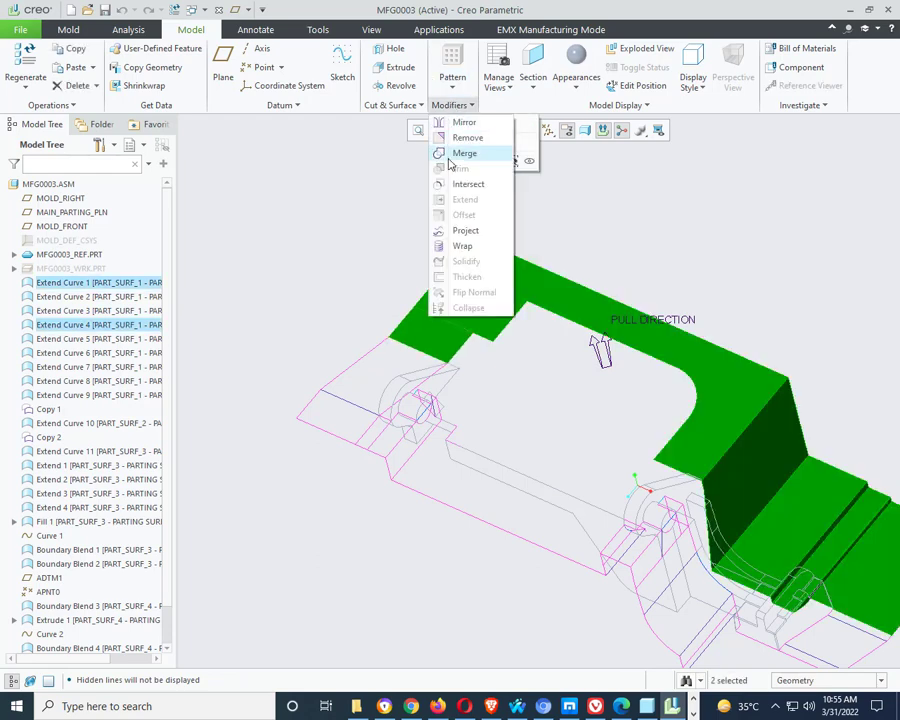
left_click(466, 155)
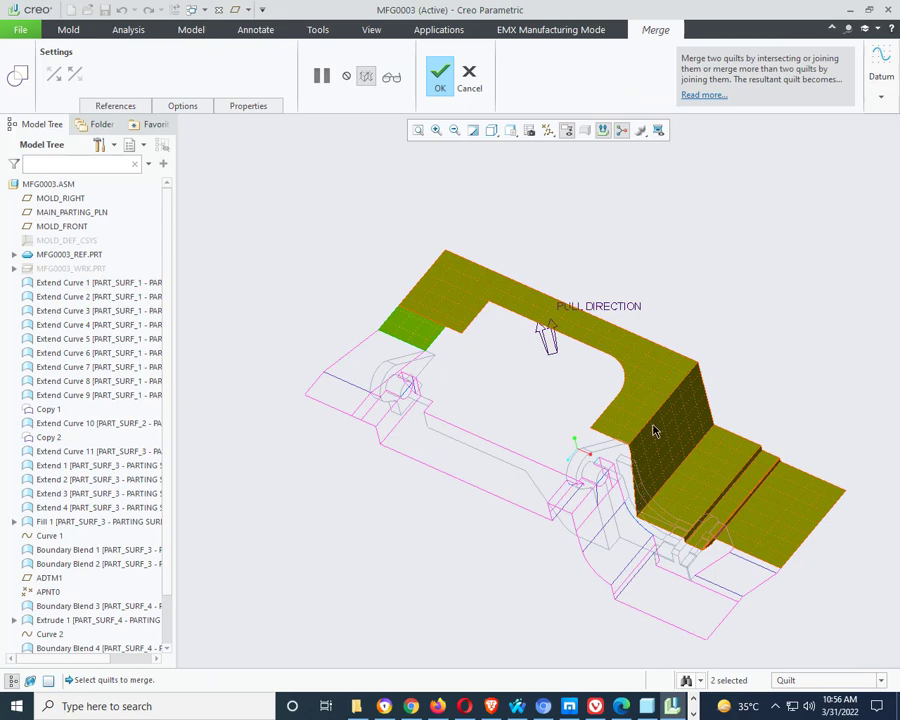
- Add the sloped surface and the flat strips beside the pin farthest from the curved arm to the merge
scroll(430, 370, "up", 3)
scroll(560, 405, "down", 1)
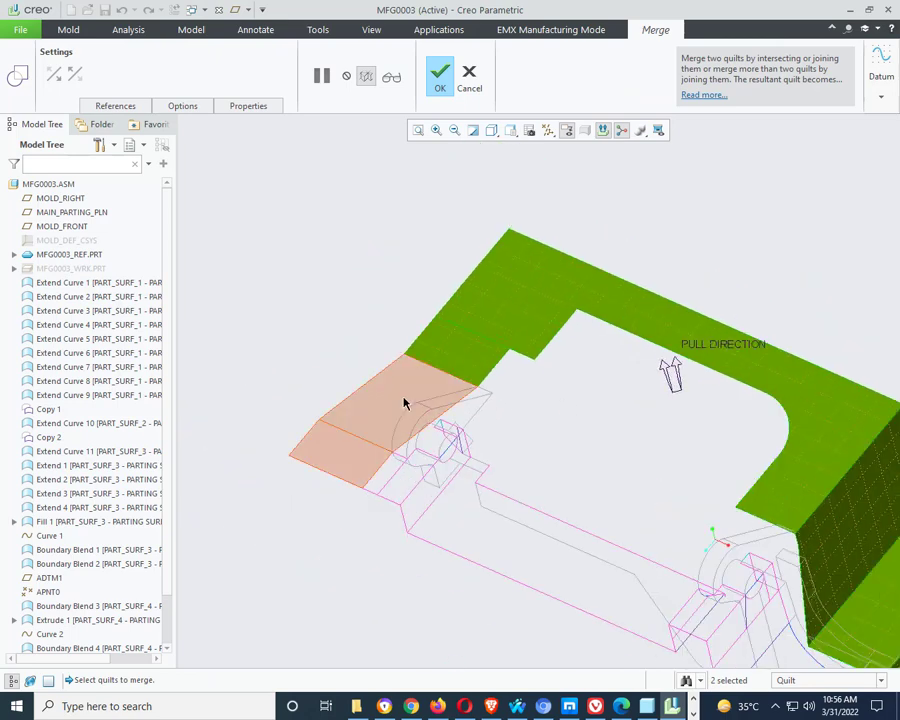
left_click(403, 404, "ctrl")
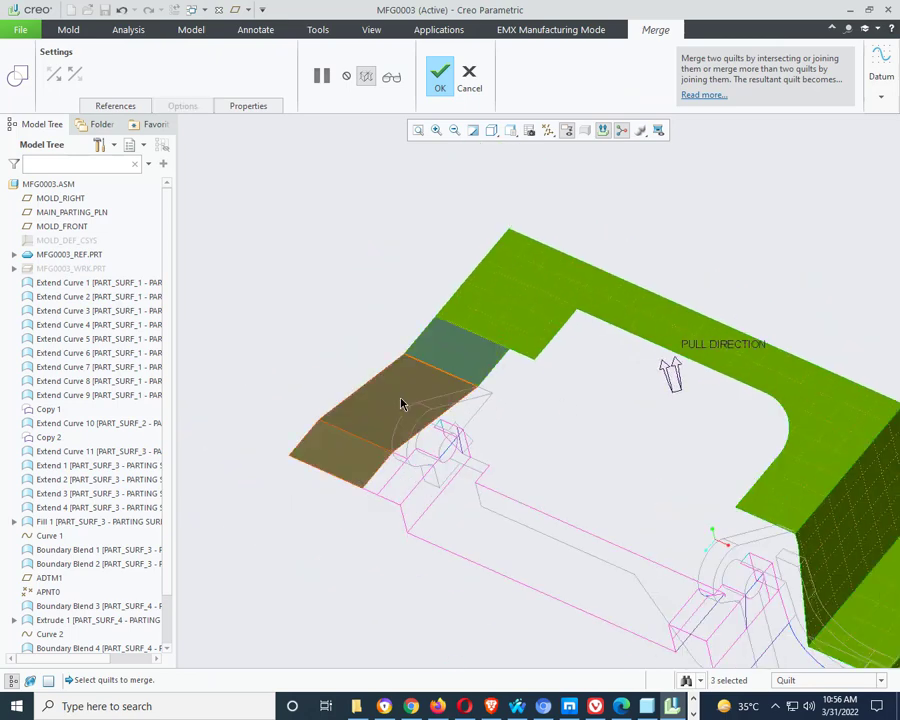
left_click(404, 500, "ctrl")
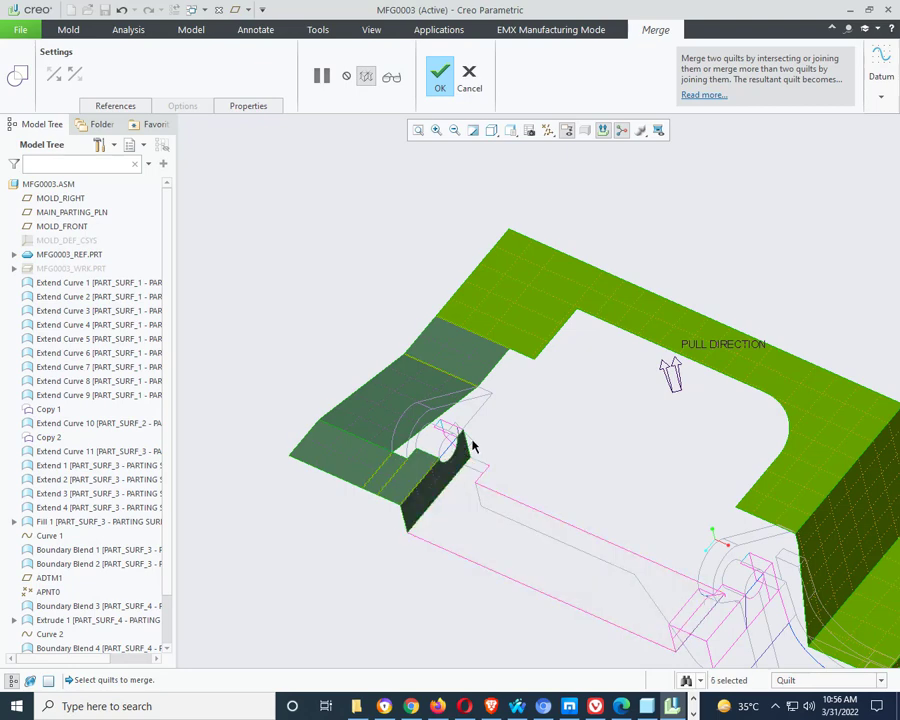
- Add the remaining small surfaces that close the opening around the same pin to the merge
scroll(474, 447, "up", 5)
scroll(475, 440, "down", 5)
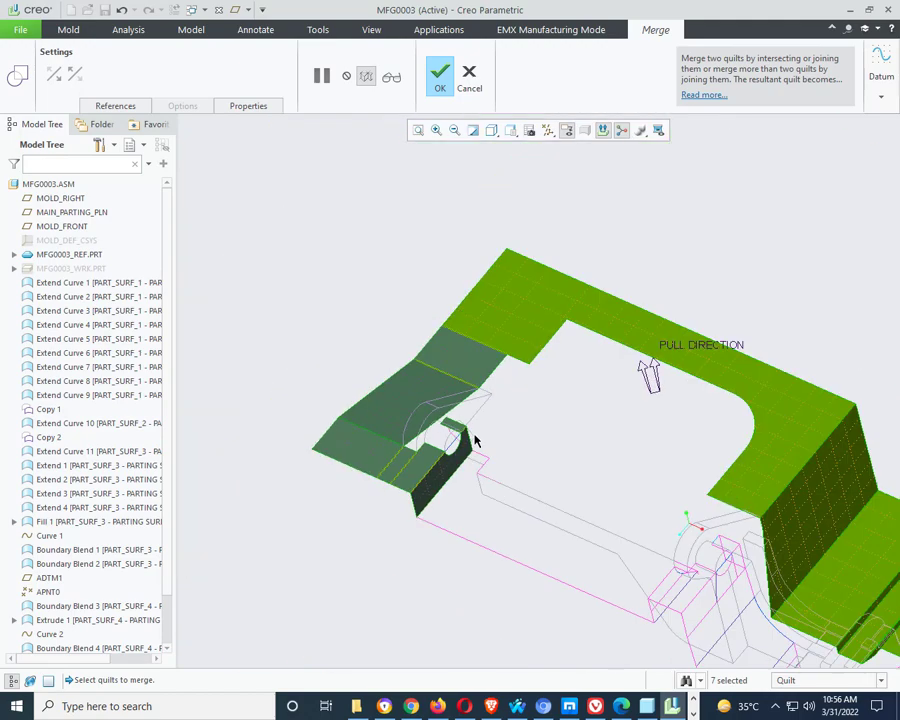
middle_click_drag(506, 417, 466, 412)
scroll(466, 424, "up", 3)
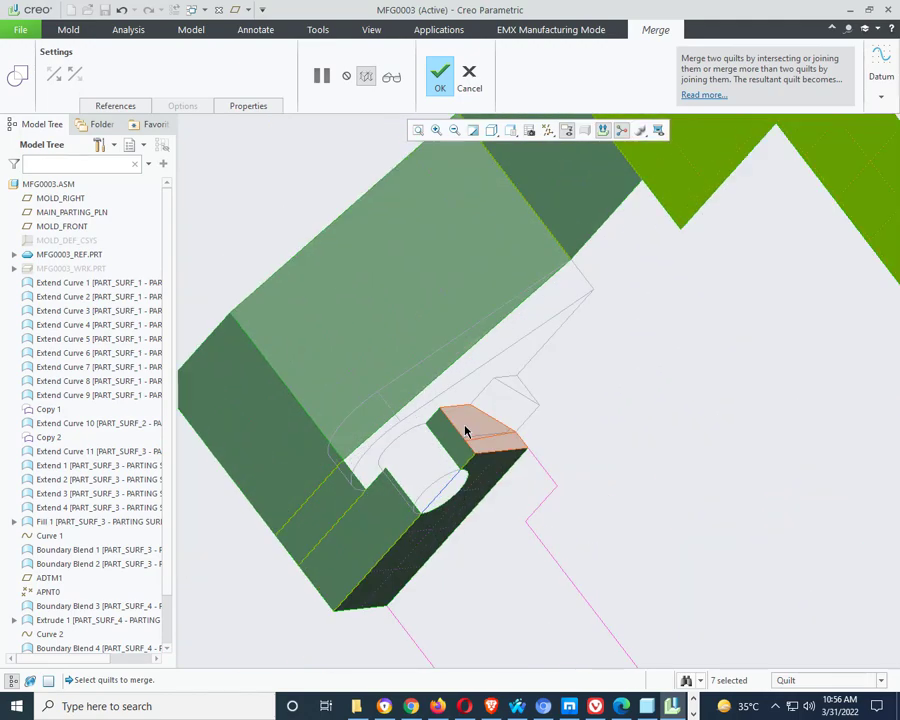
left_click(466, 424, "ctrl")
- Preview the merged quilt around the pin and resume the merge definition
left_click(398, 82)
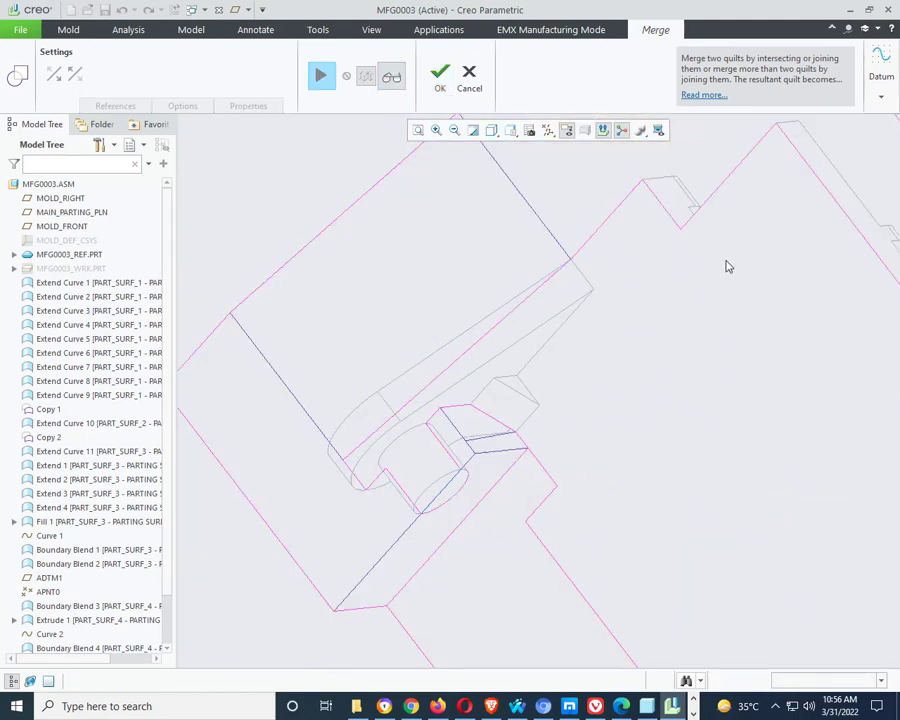
scroll(462, 426, "down", 5)
middle_click_drag(462, 426, 458, 357)
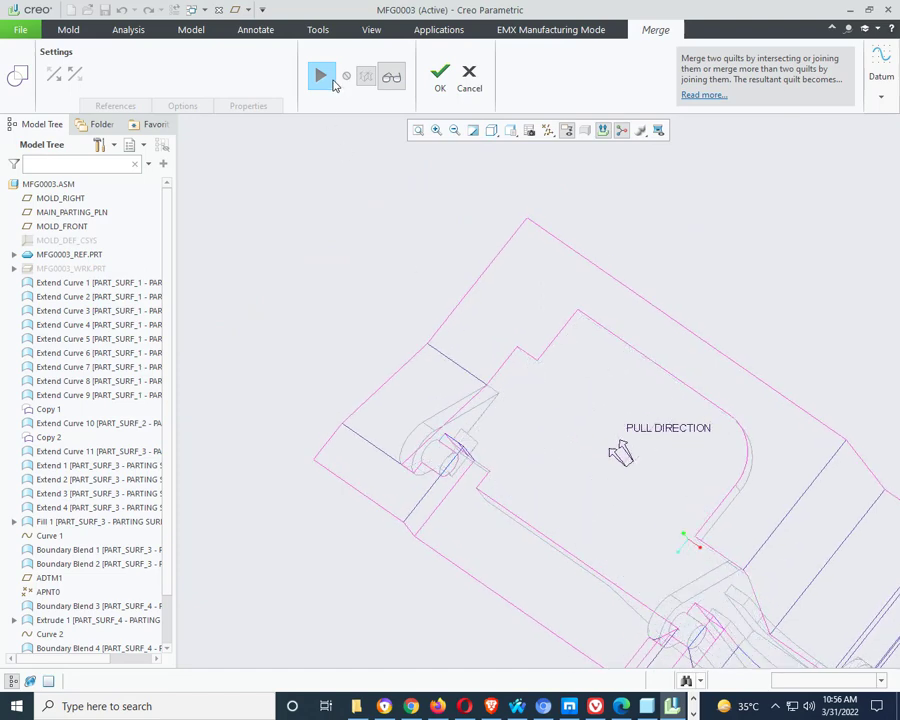
left_click(331, 82)
- Add the long side surface between the two pins to the merge and switch to Shading With Edges display
left_click(468, 523, "ctrl")
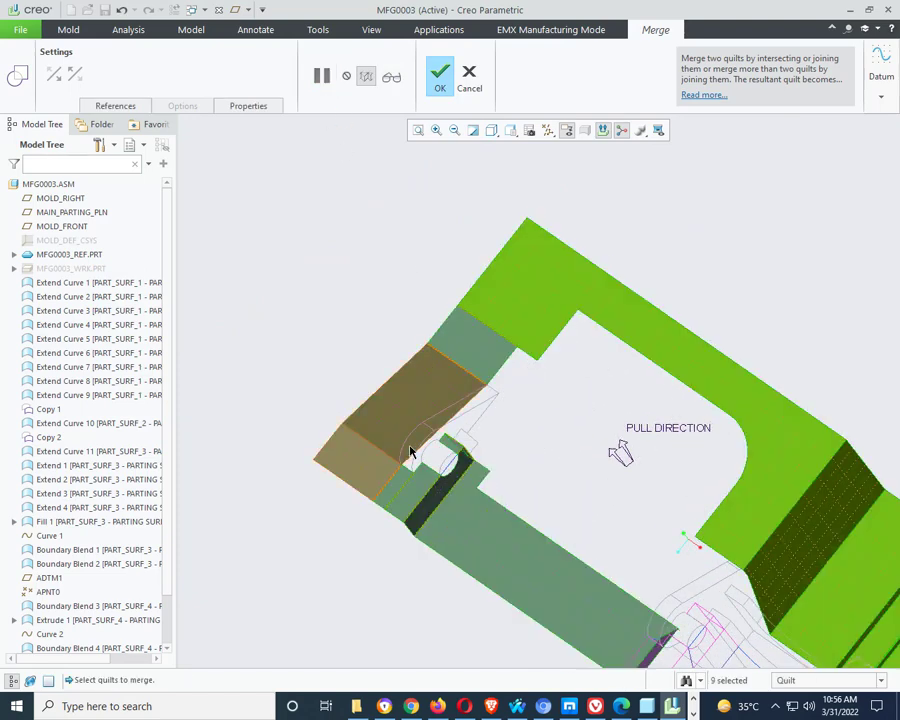
scroll(534, 626, "down", 3)
middle_click_drag(534, 626, 668, 517)
scroll(668, 517, "up", 3)
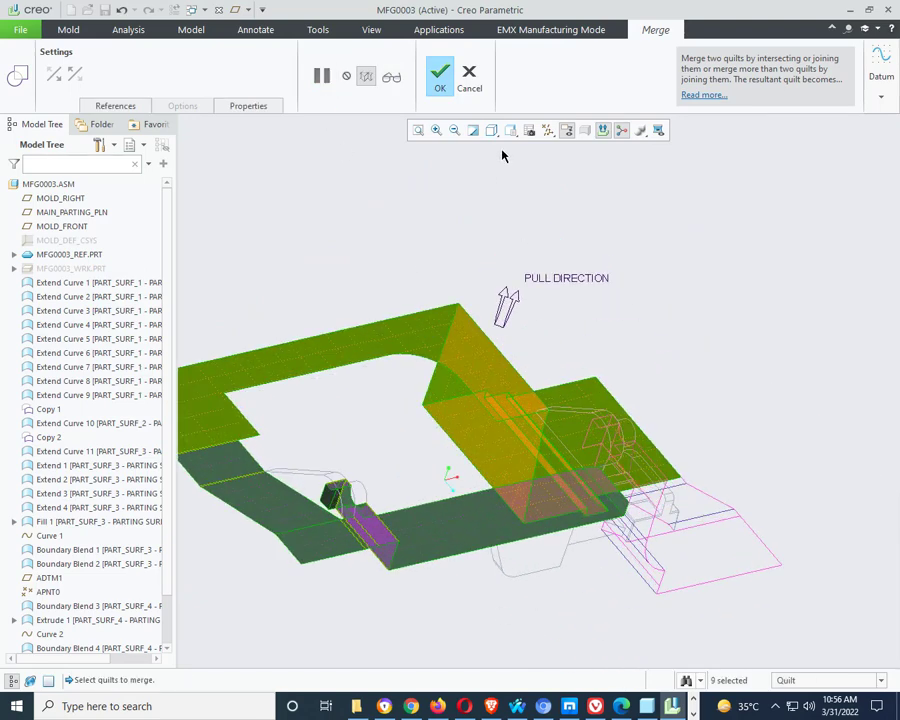
left_click(491, 130)
left_click(535, 155)
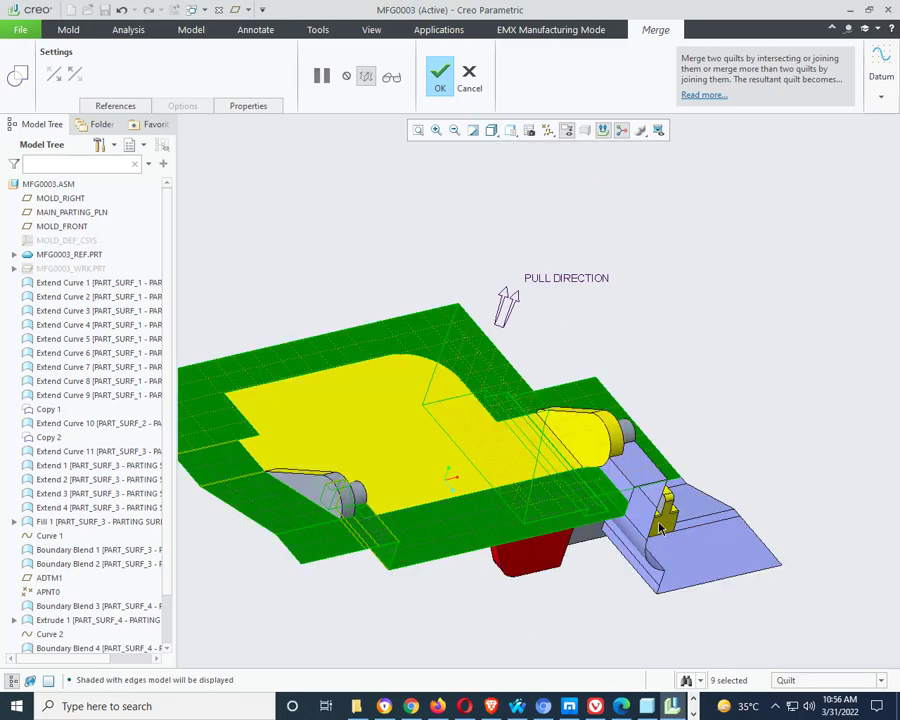
- Add the two adjoining surfaces at the end of the long side surface, below the second pin, to the merge
mouse_move(639, 577)
middle_mouse_down()
mouse_move(655, 480)
mouse_move(610, 500)
mouse_move(590, 470)
middle_mouse_up()
scroll(590, 470, "up", 4)
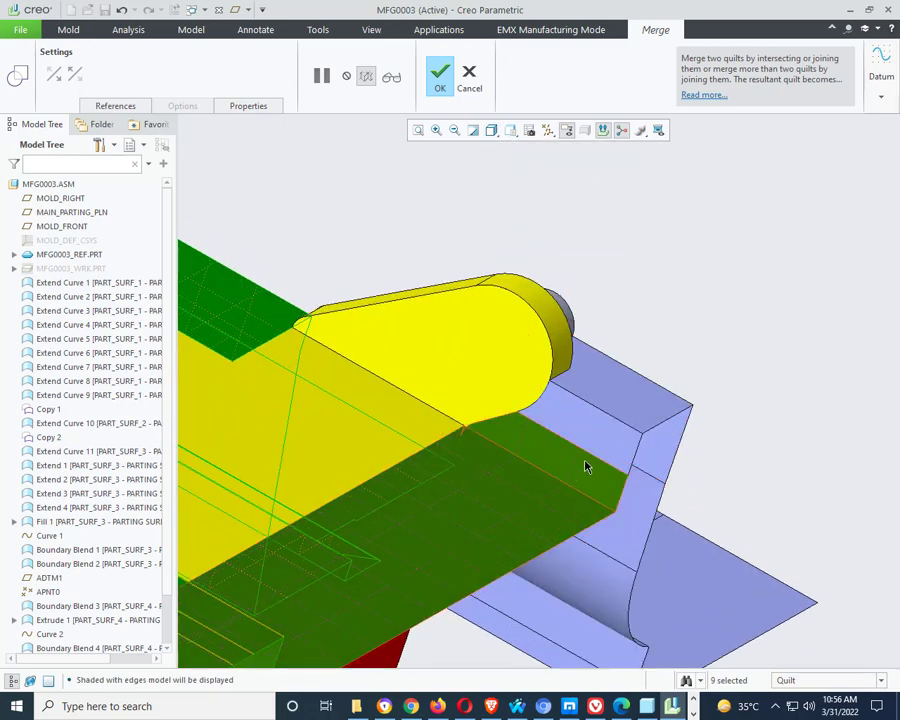
left_click(618, 428)
left_click(639, 398)
scroll(700, 382, "down", 5)
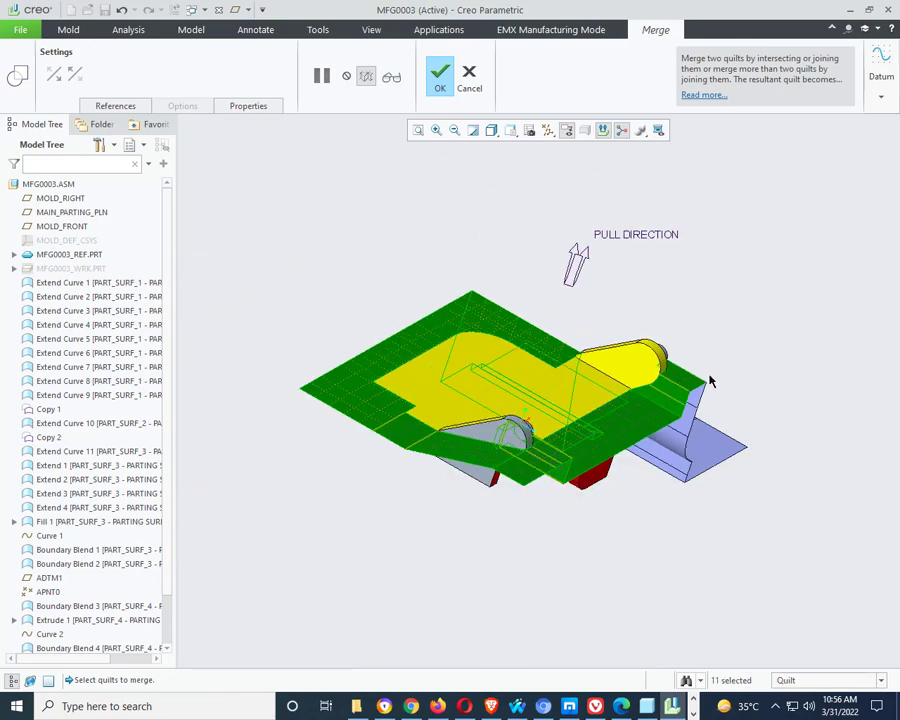
- Add the side wall and the small surface between the second pin and the curved arm to the merge
middle_click_drag(640, 405, 438, 506)
scroll(516, 479, "up", 5)
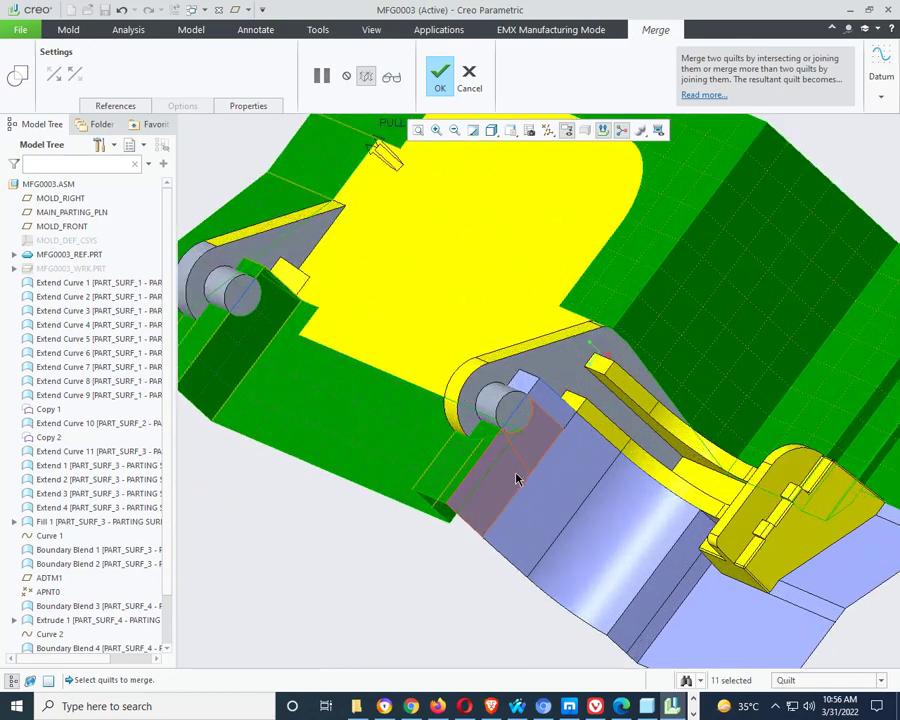
left_click(511, 471, "ctrl")
left_click(523, 377, "ctrl")
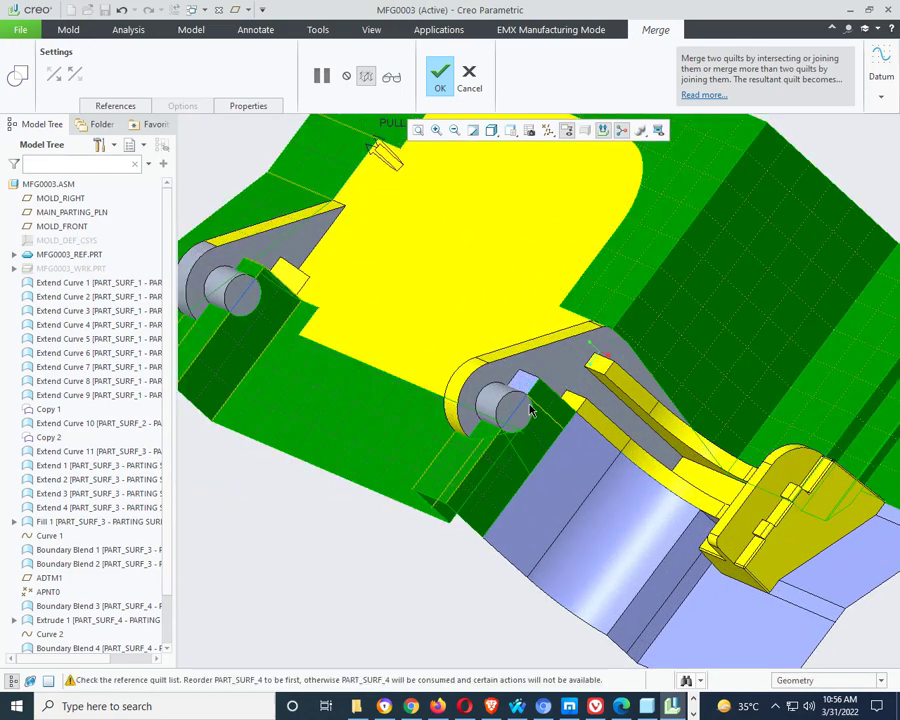
- Add the remaining surfaces beside the second pin and the curved surface along the arm to the merge
middle_click_drag(522, 380, 635, 466)
left_click(497, 525, "ctrl")
scroll(522, 497, "down", 5)
scroll(635, 470, "up", 5)
left_click(633, 466, "ctrl")
scroll(615, 505, "down", 4)
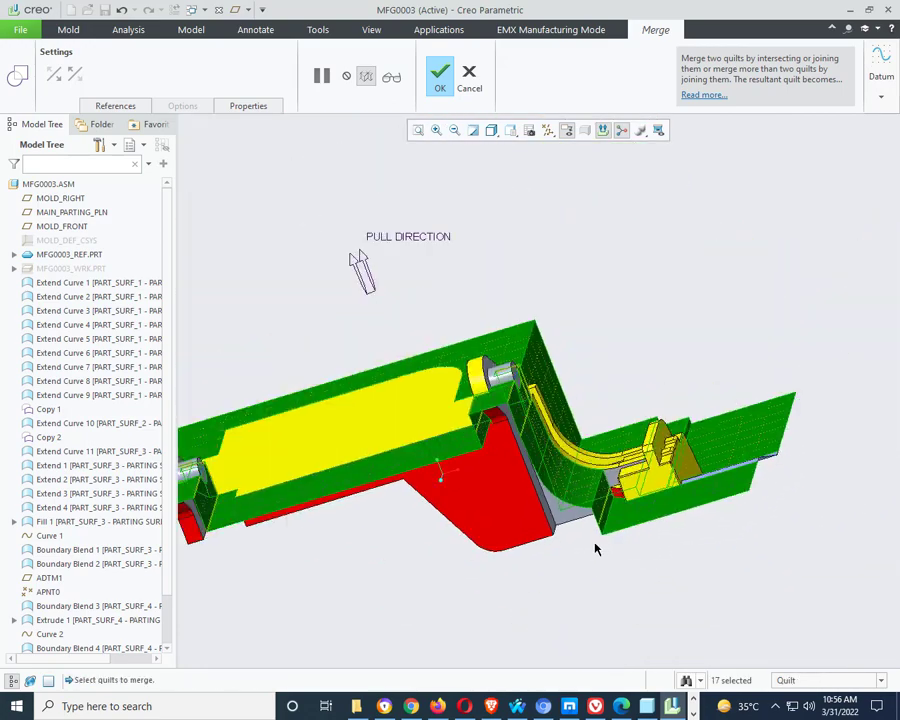
- Add the outer surface beyond the end of the curved arm and complete the merge of all selected quilts
middle_click_drag(710, 547, 695, 585)
scroll(701, 585, "up", 3)
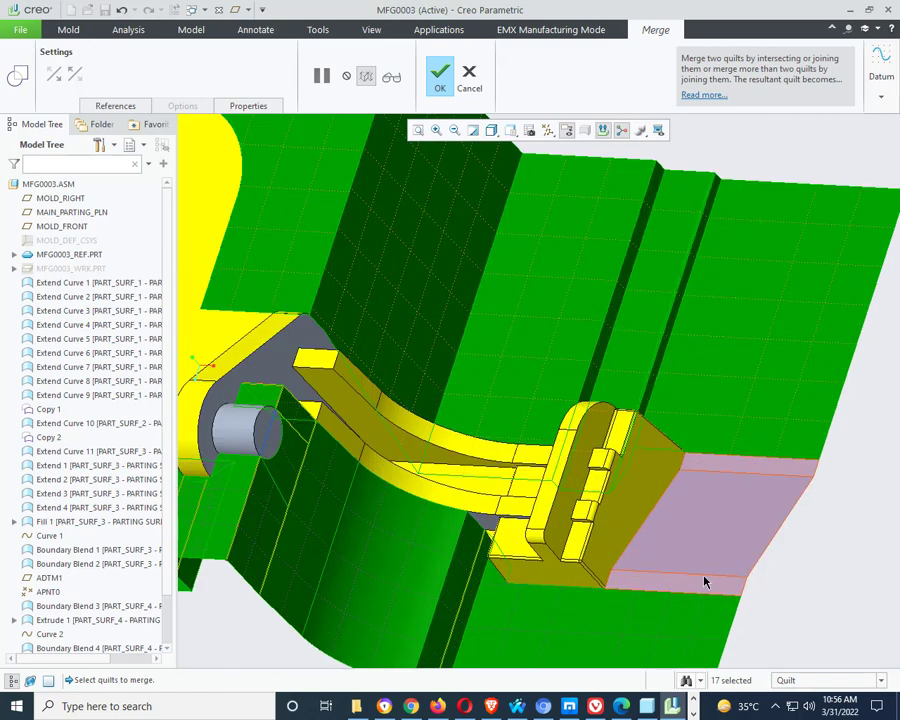
left_click(705, 583, "ctrl")
scroll(708, 527, "down", 2)
key("ctrl+d")
left_click(436, 80)
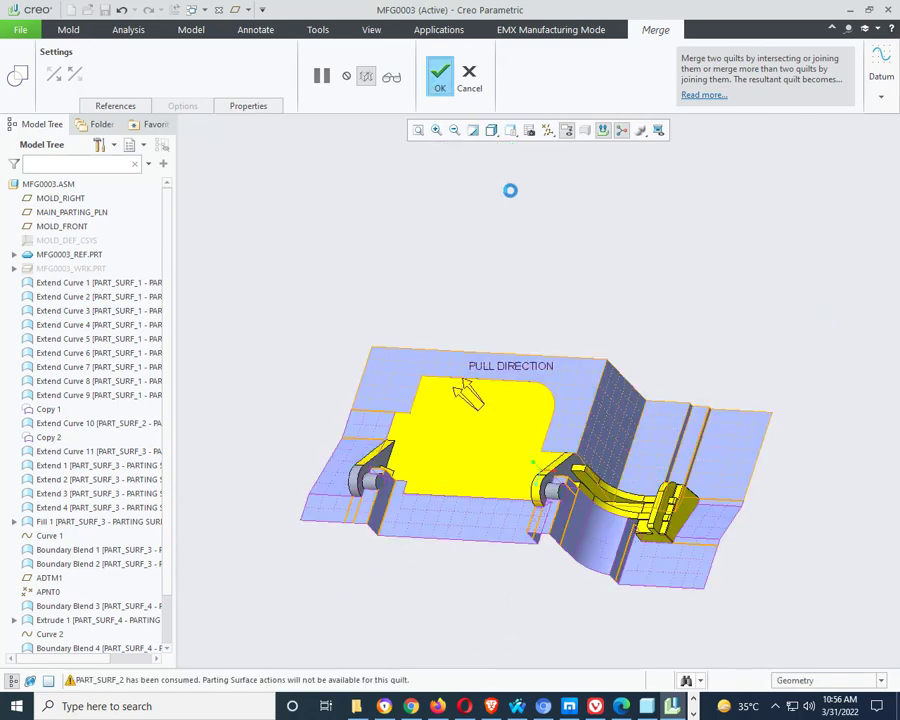
- Examine the boundary edges of the merged parting quilt in No Hidden display, then restore Shading With Edges
left_click(491, 131)
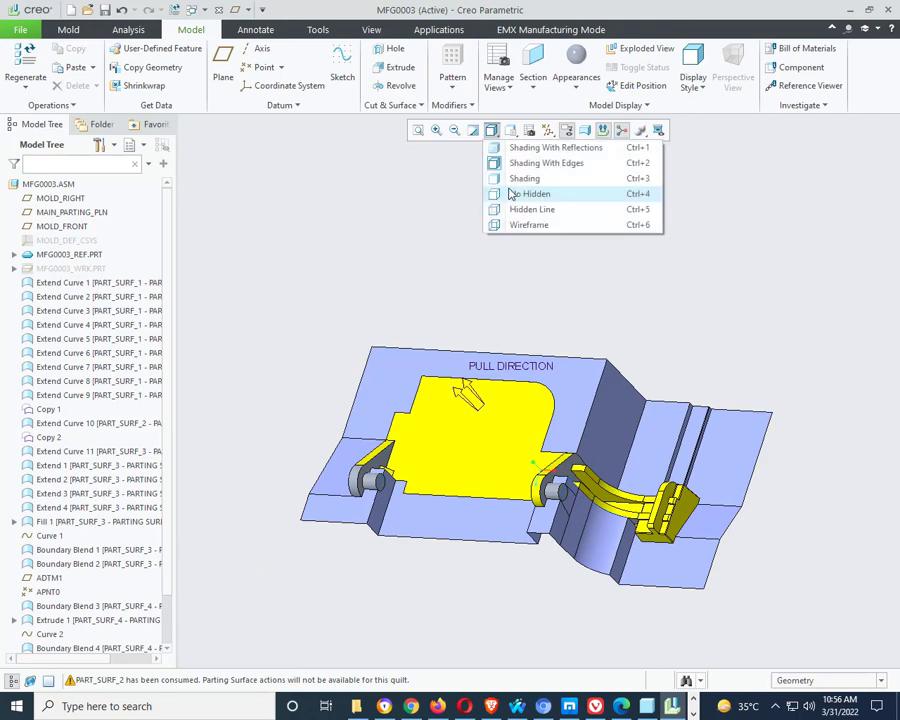
left_click(510, 195)
middle_click_drag(300, 494, 372, 371)
scroll(377, 449, "down", 3)
scroll(411, 325, "up", 3)
scroll(363, 372, "down", 4)
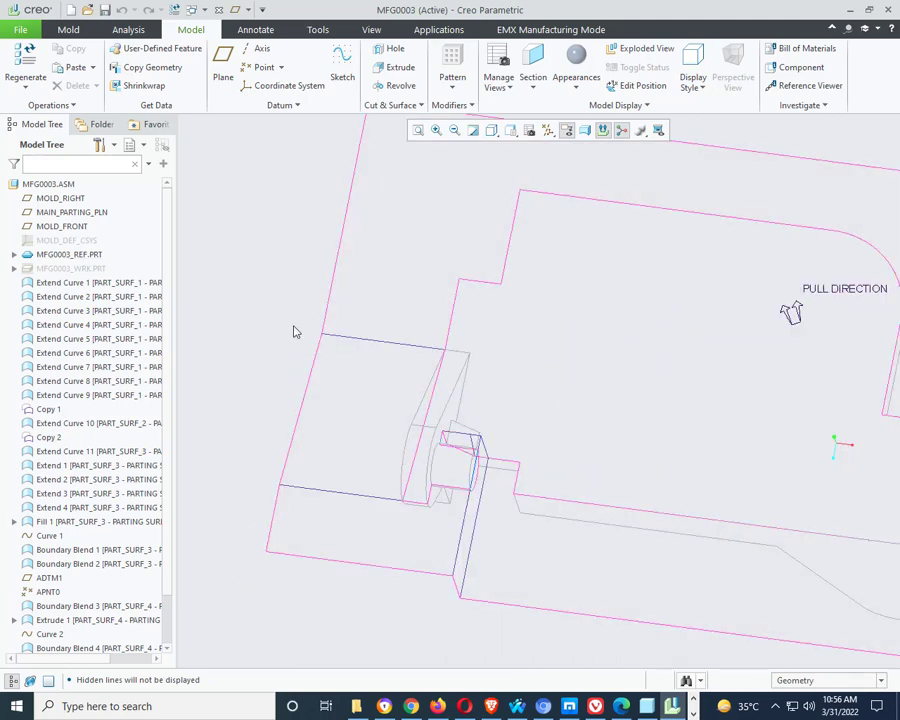
scroll(566, 388, "up", 3)
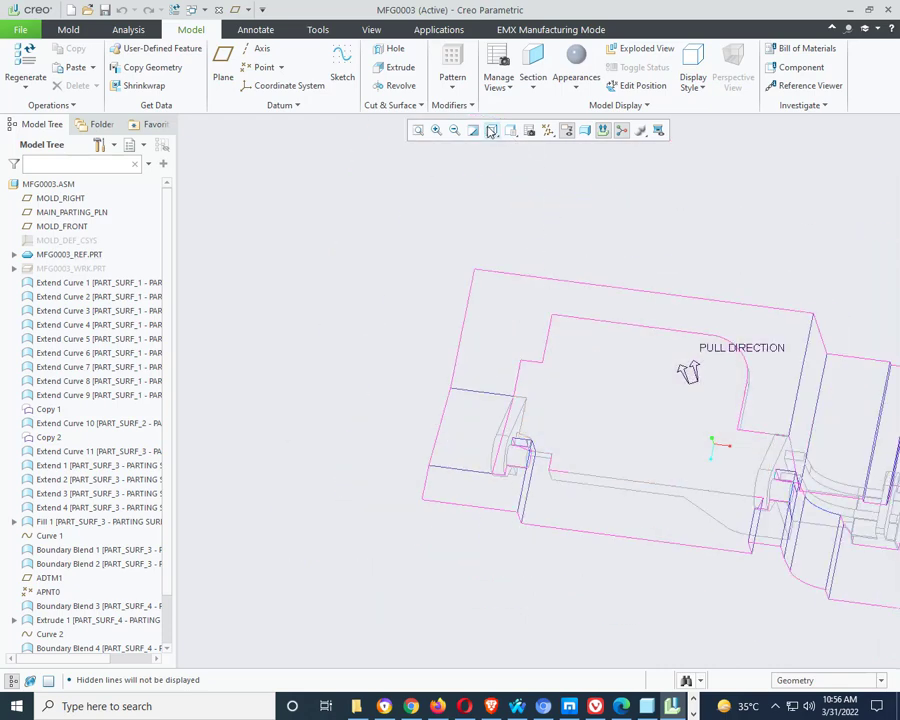
left_click(491, 131)
left_click(500, 162)
middle_click_drag(402, 340, 349, 287)
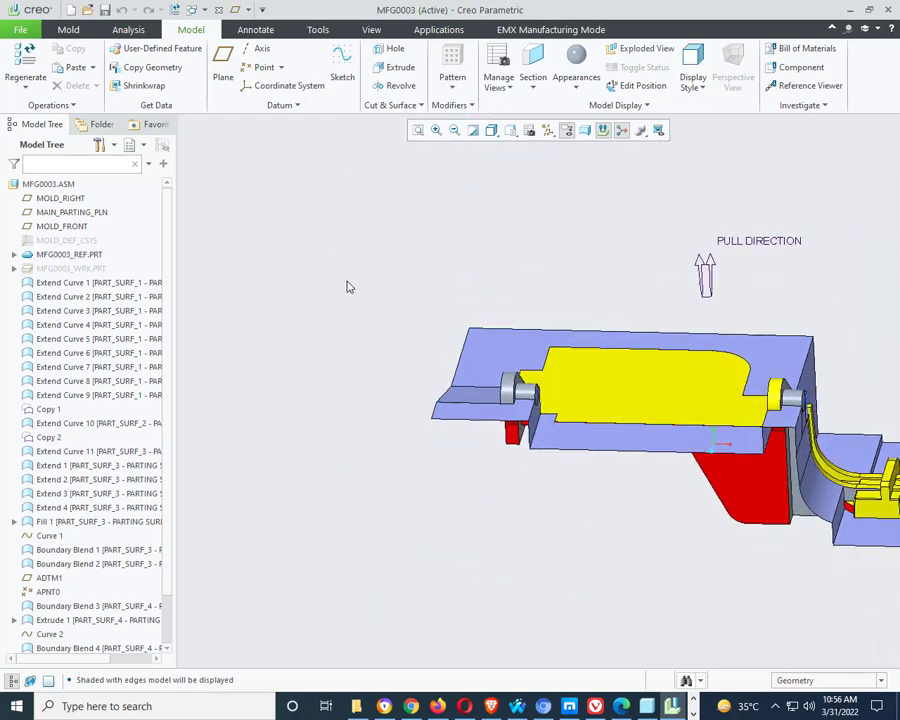
- Show the hidden workpiece MFG0003_WRK.PRT around the parting surface
right_click(70, 270)
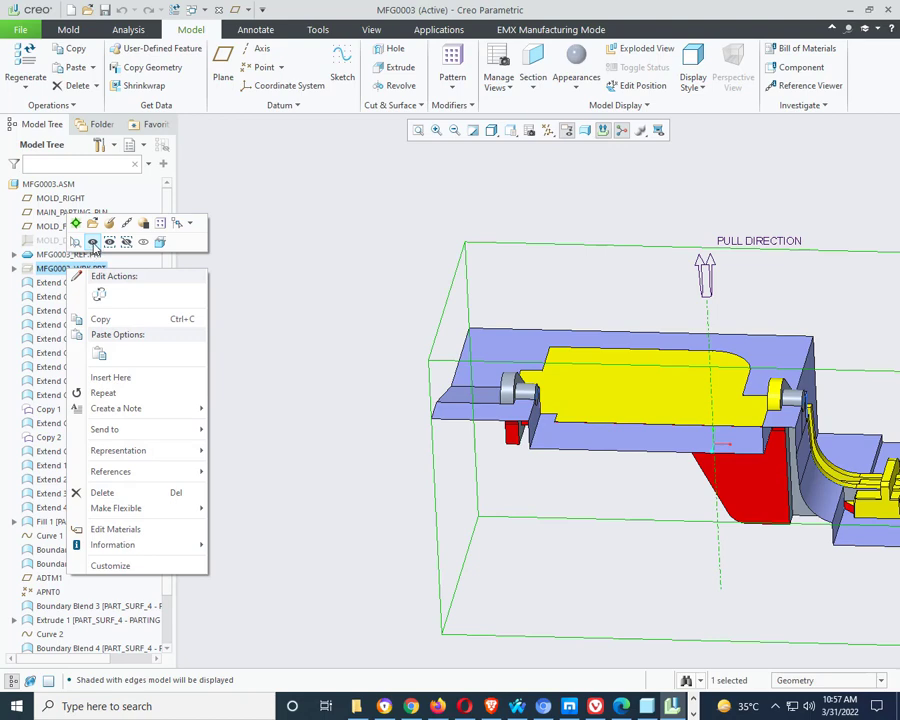
left_click(93, 245)
scroll(264, 315, "down", 3)
middle_click_drag(274, 336, 300, 380)
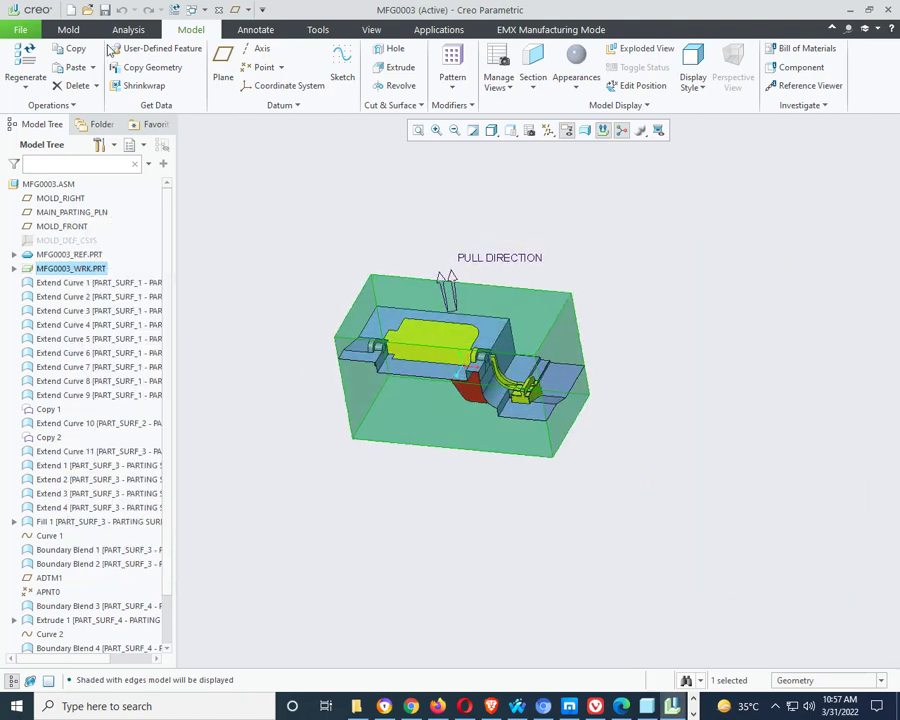
- Create a Refpart Cutout that removes the reference part MFG0003_REF.PRT from the workpiece MFG0003_WRK.PRT
left_click(68, 29)
scroll(340, 270, "down", 1)
scroll(340, 273, "up", 3)
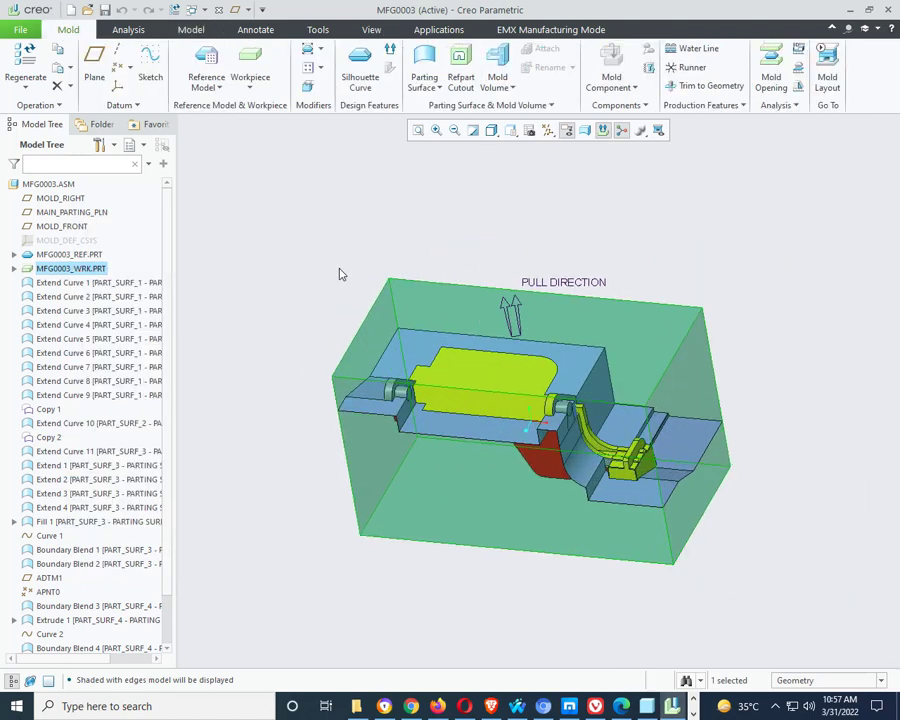
left_click(460, 67)
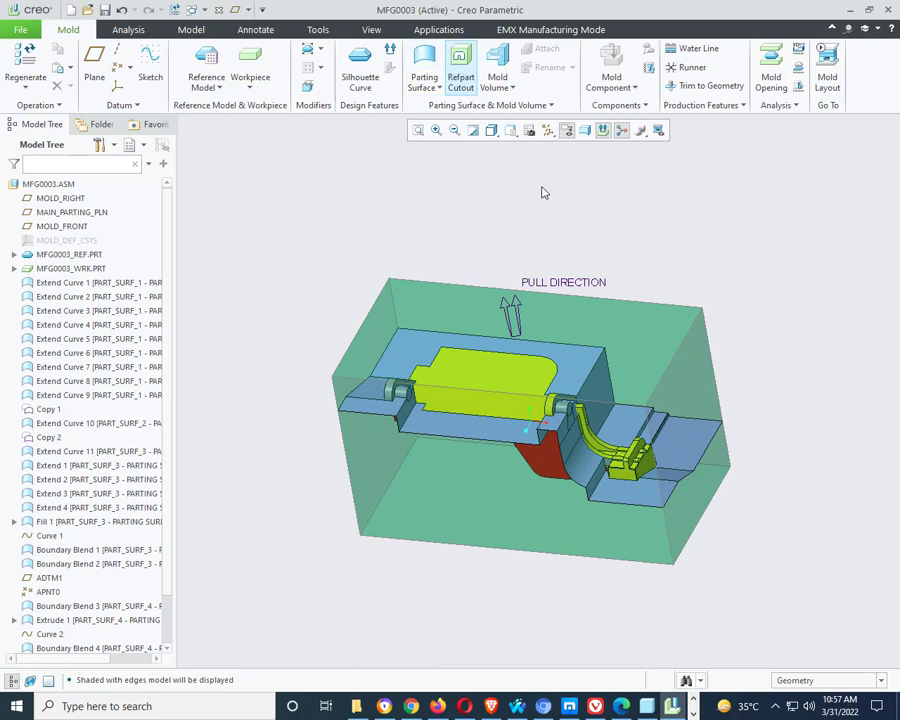
middle_click_drag(543, 192, 474, 399)
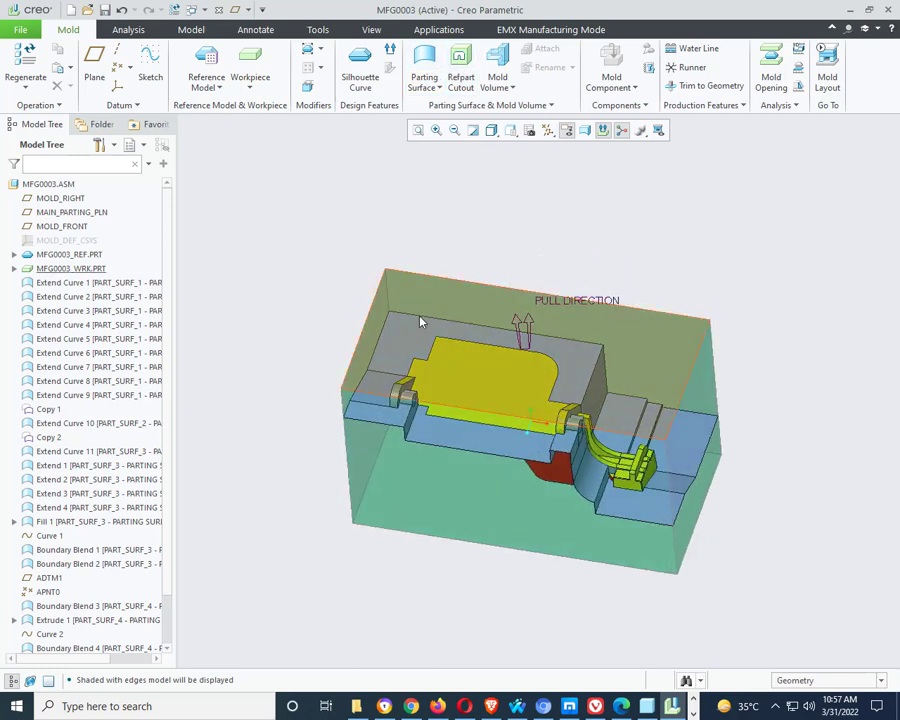
mouse_move(421, 322)
middle_mouse_down()
mouse_move(414, 292)
mouse_move(416, 301)
middle_mouse_up()
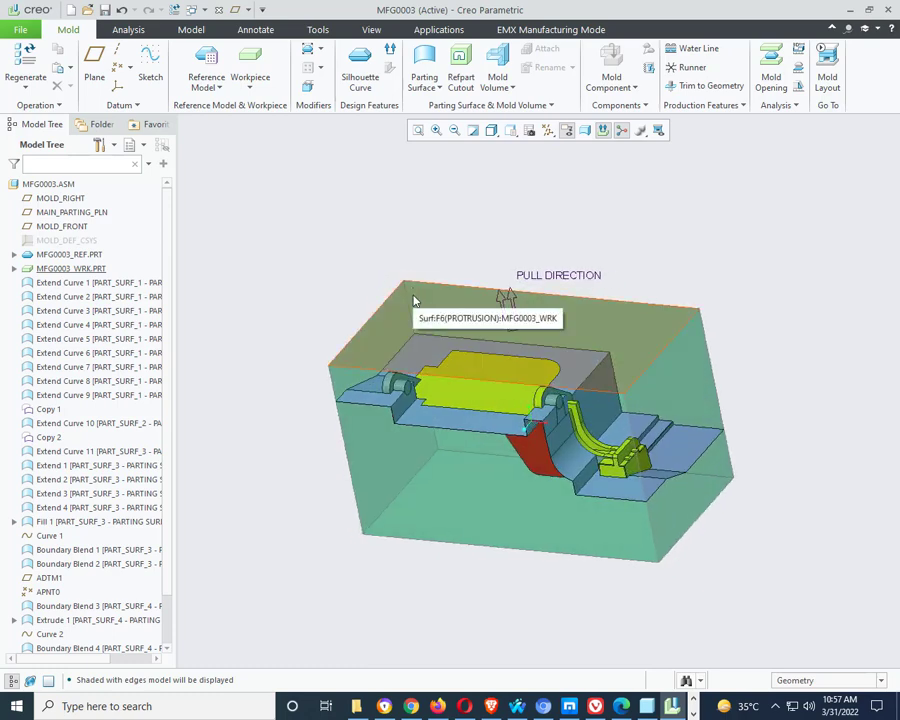
middle_click_drag(372, 338, 355, 323)
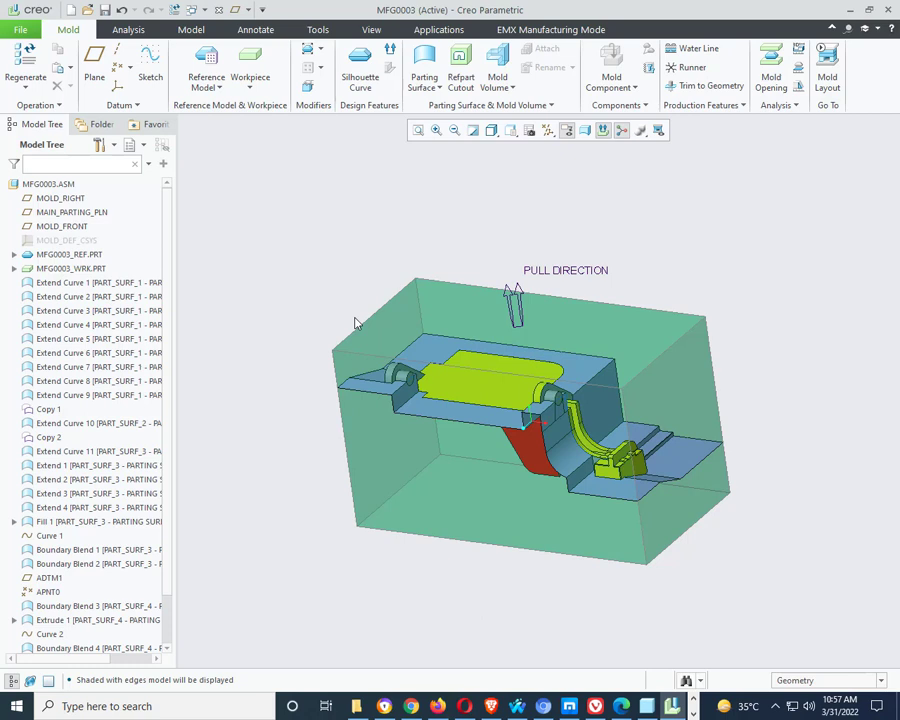
left_click(462, 58)
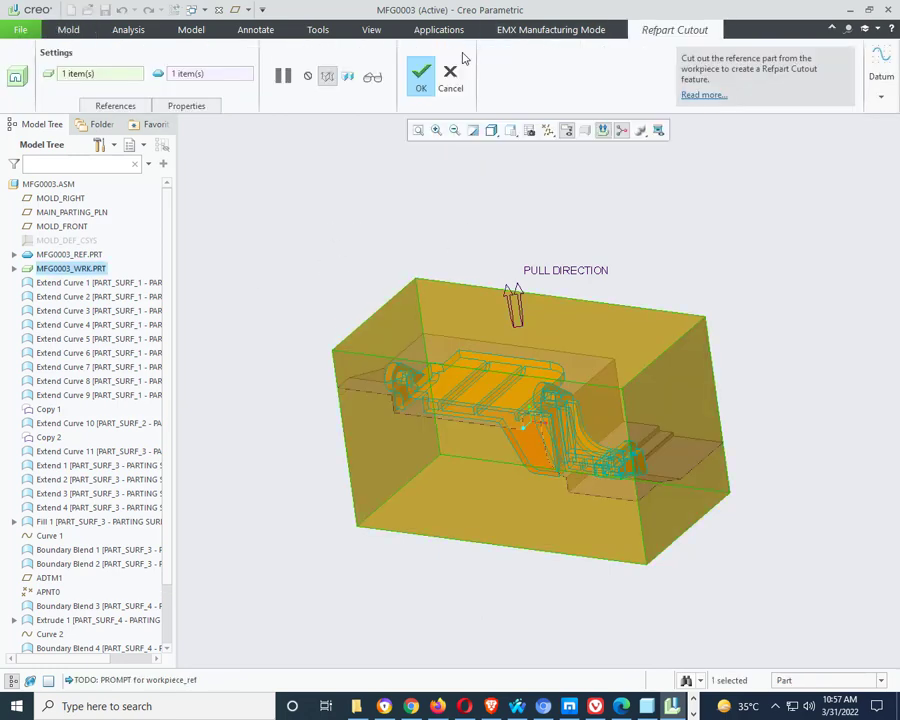
left_click(115, 105)
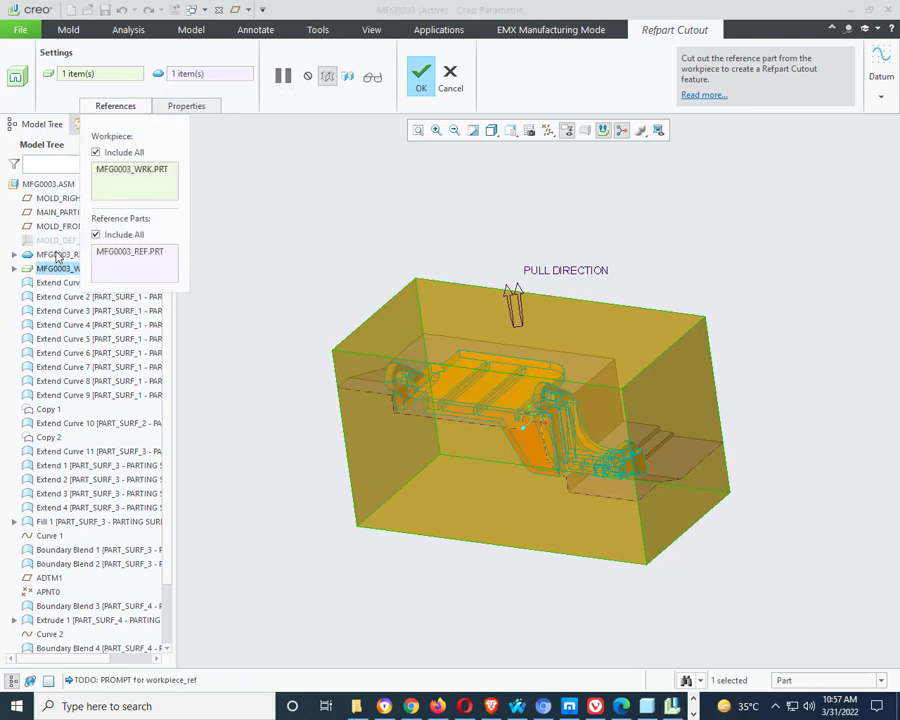
left_click(421, 88)
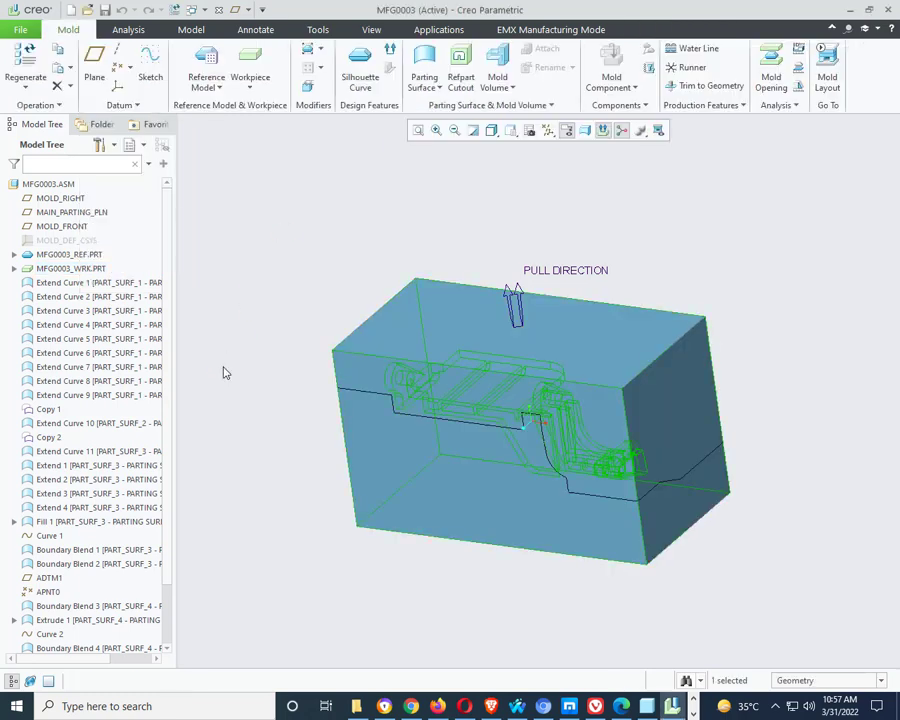
left_click(393, 198)
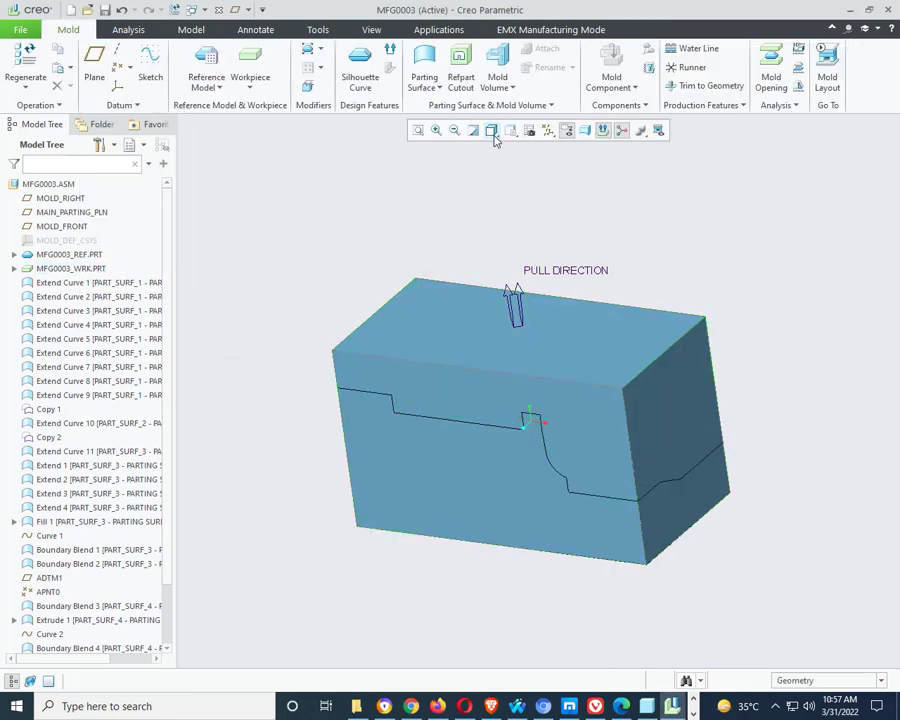
- Set up a Volume Split of Refpart Cutout 1, using the merged parting quilt as the splitting surface
left_click(510, 87)
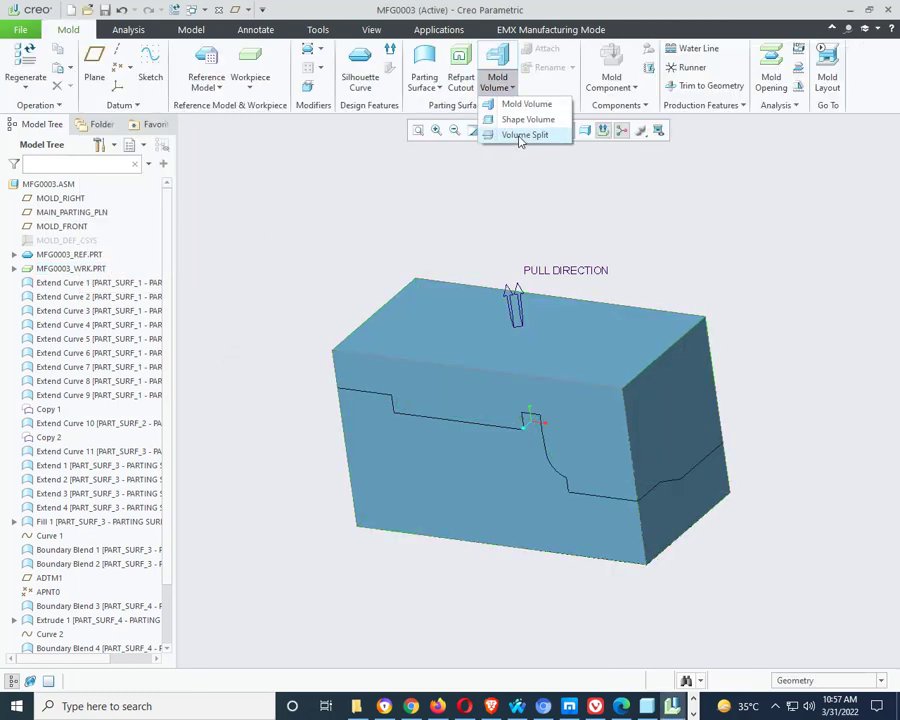
left_click(525, 136)
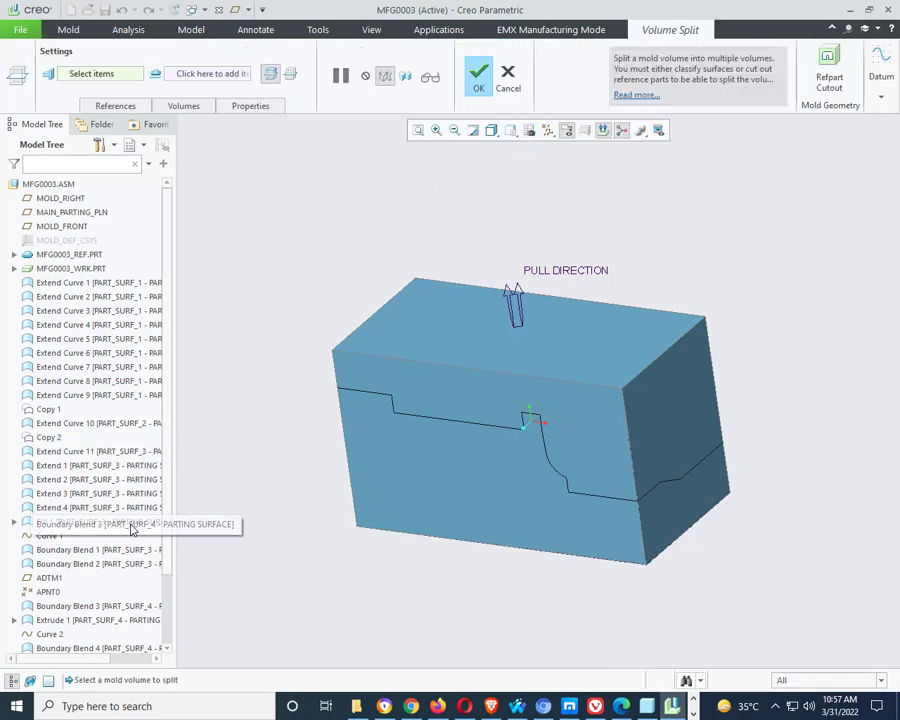
scroll(140, 515, "down", 2)
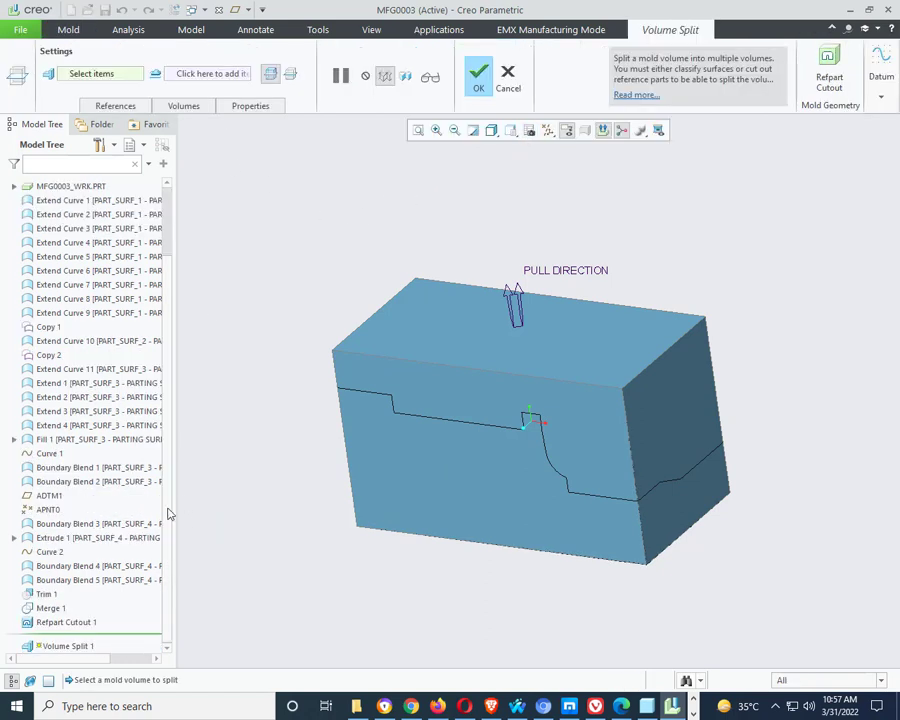
left_click(70, 622)
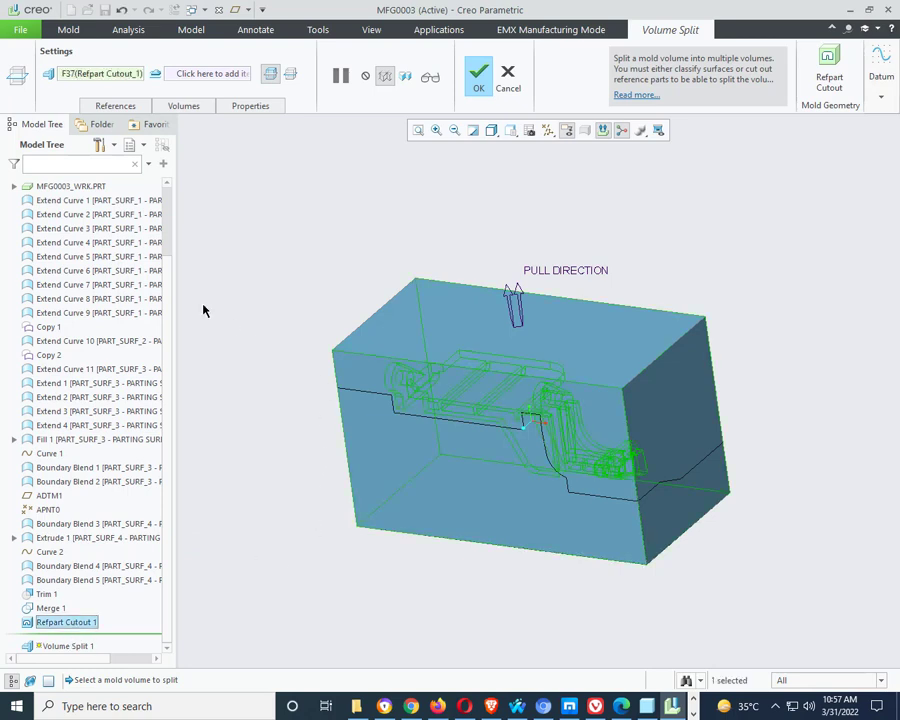
left_click(224, 75)
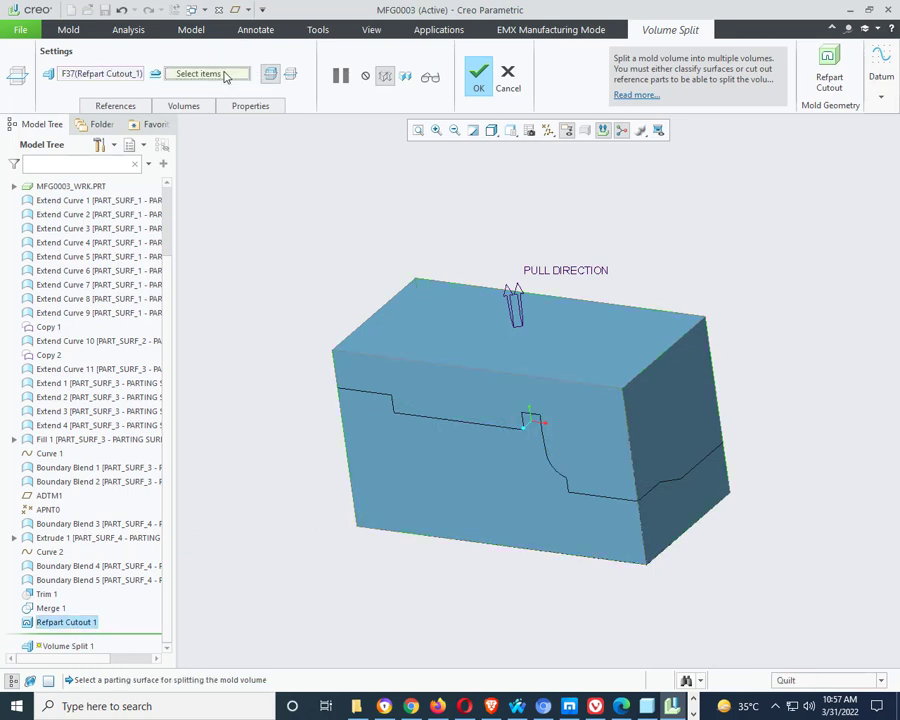
left_click(381, 394)
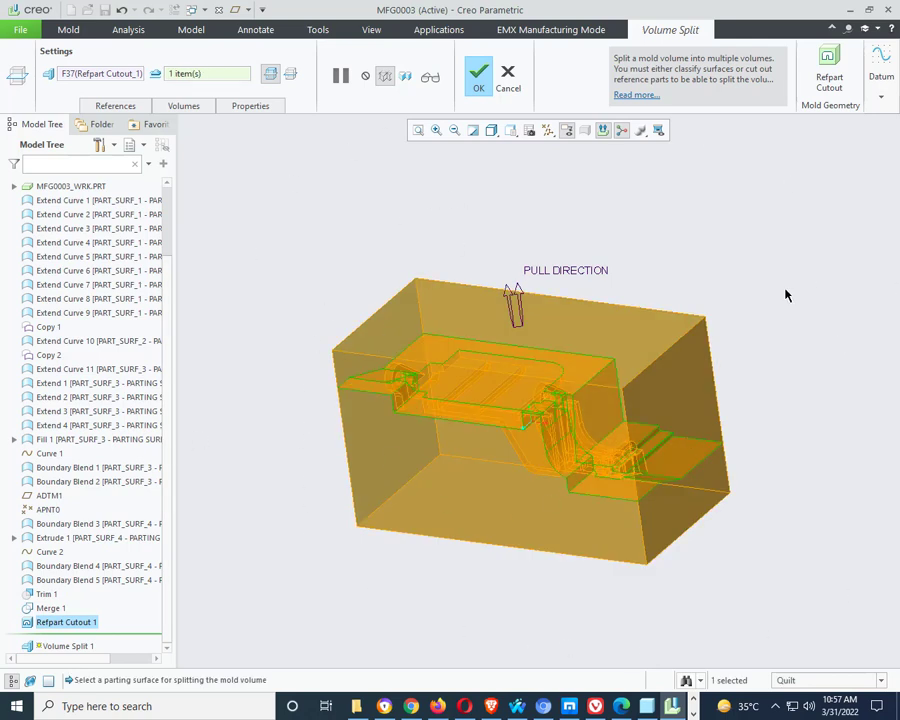
mouse_move(785, 295)
middle_mouse_down()
mouse_move(773, 317)
mouse_move(783, 319)
mouse_move(808, 282)
mouse_move(760, 326)
middle_mouse_up()
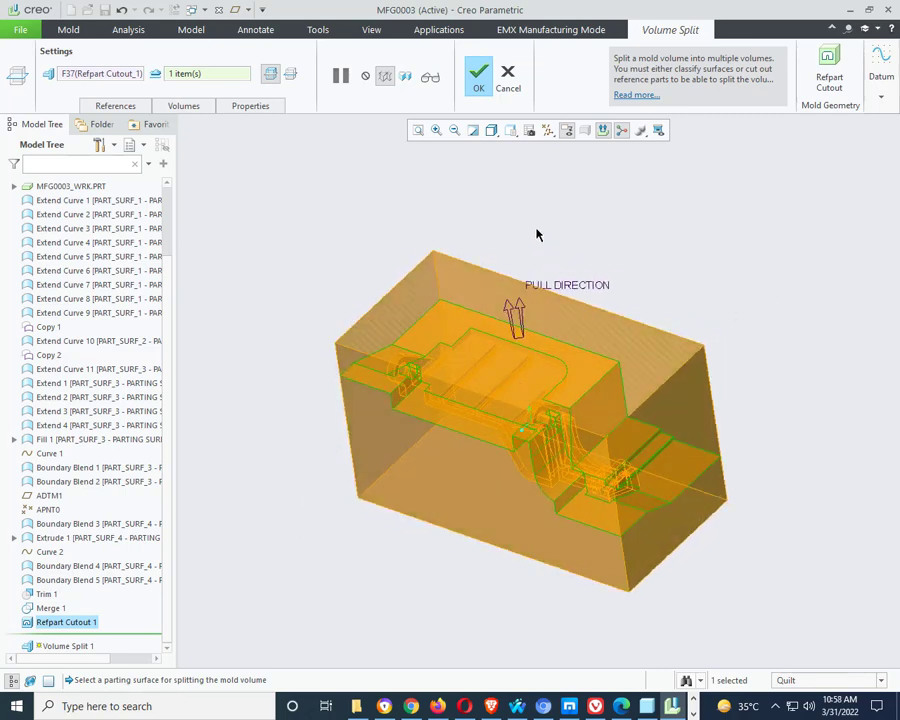
- Name the upper split volume Cavity_insert and the lower one Core_insert, and complete the volume split
left_click(183, 106)
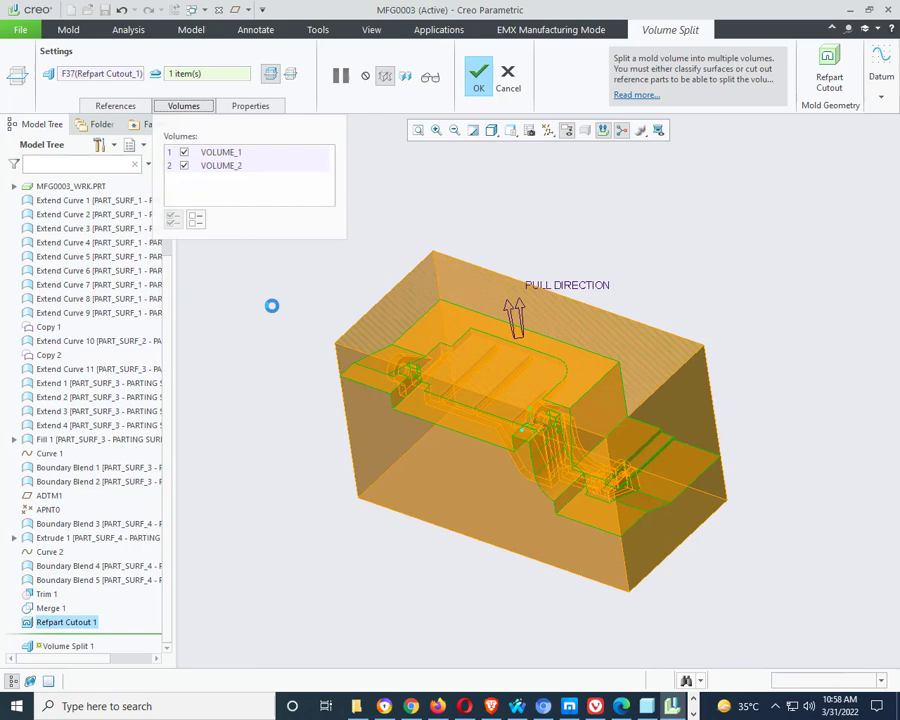
double_click(237, 152)
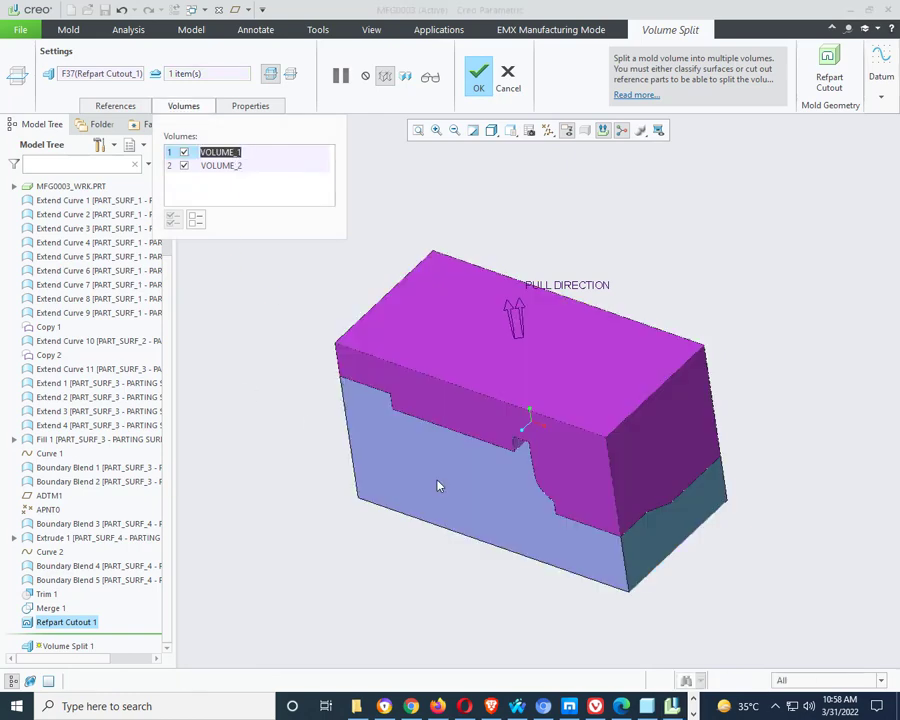
mouse_move(440, 484)
middle_mouse_down()
mouse_move(468, 261)
mouse_move(434, 314)
mouse_move(430, 464)
middle_mouse_up()
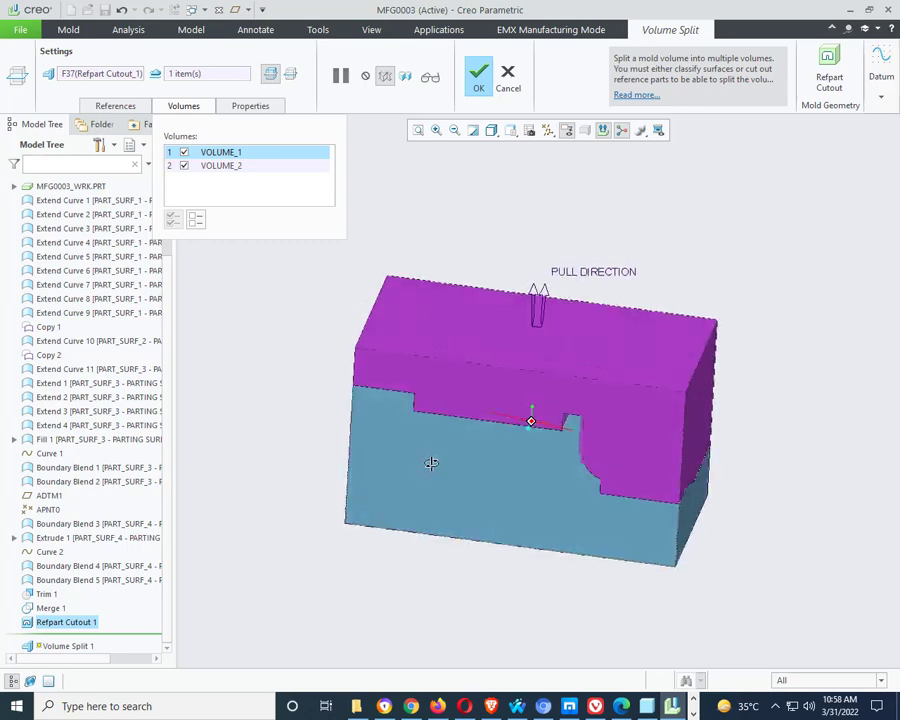
left_click(230, 152)
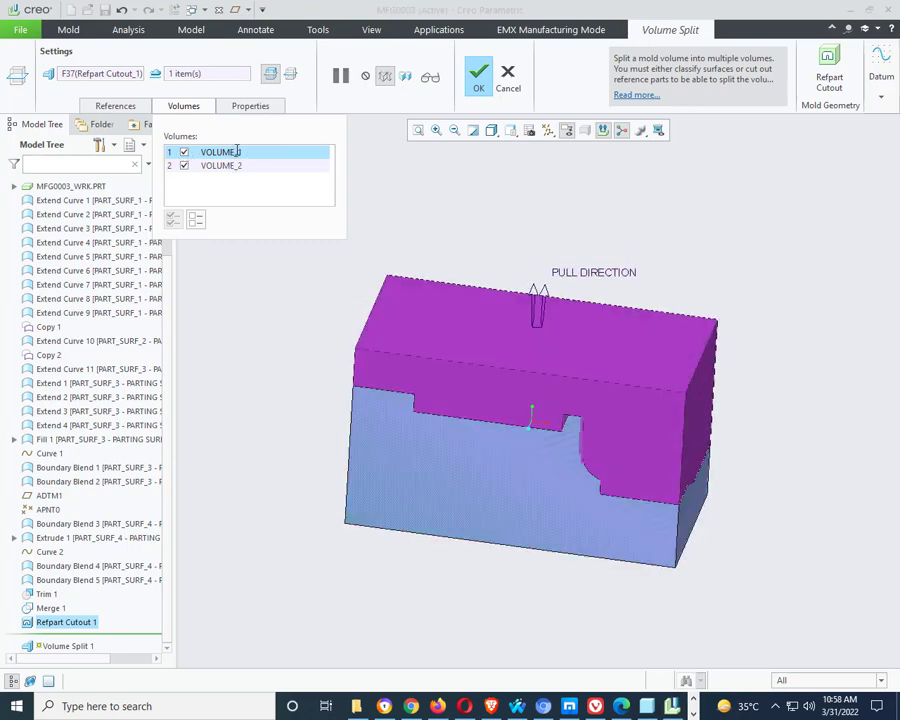
type("Cavity_insert")
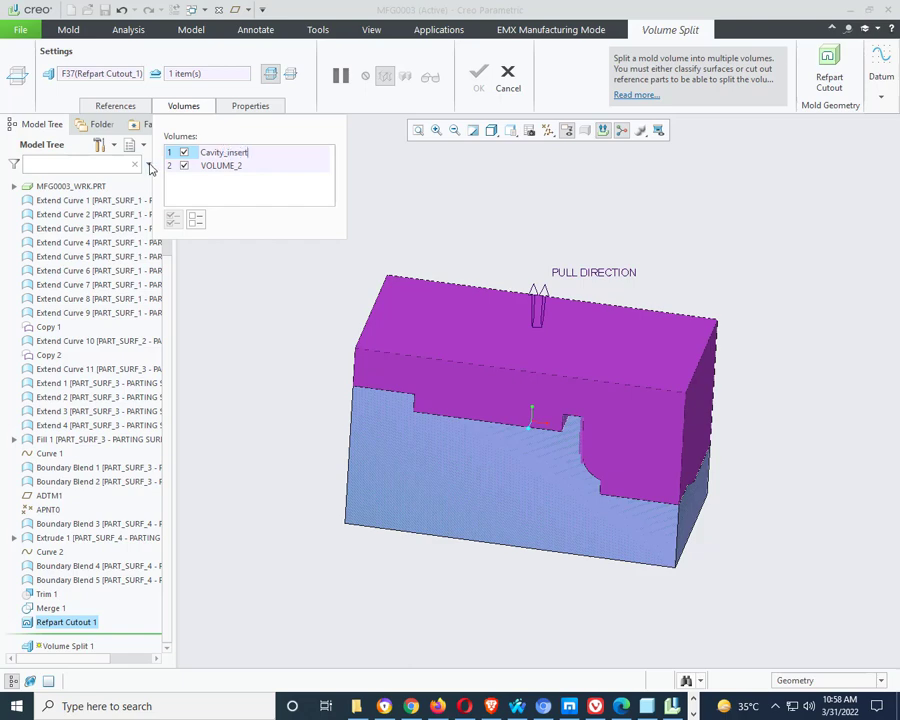
left_click(212, 166)
type("Core_insert")
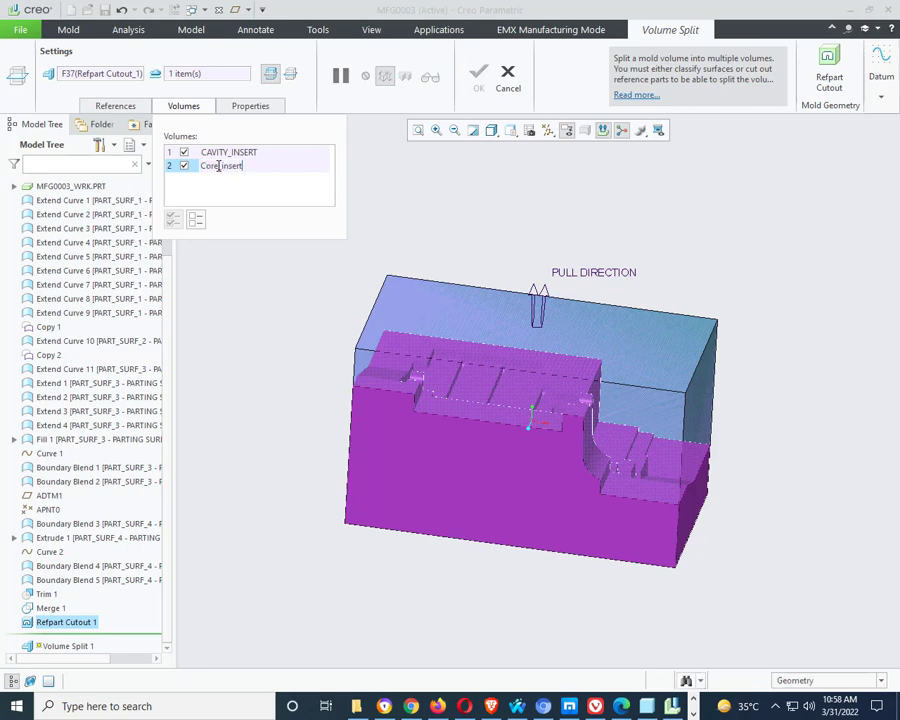
key("Return")
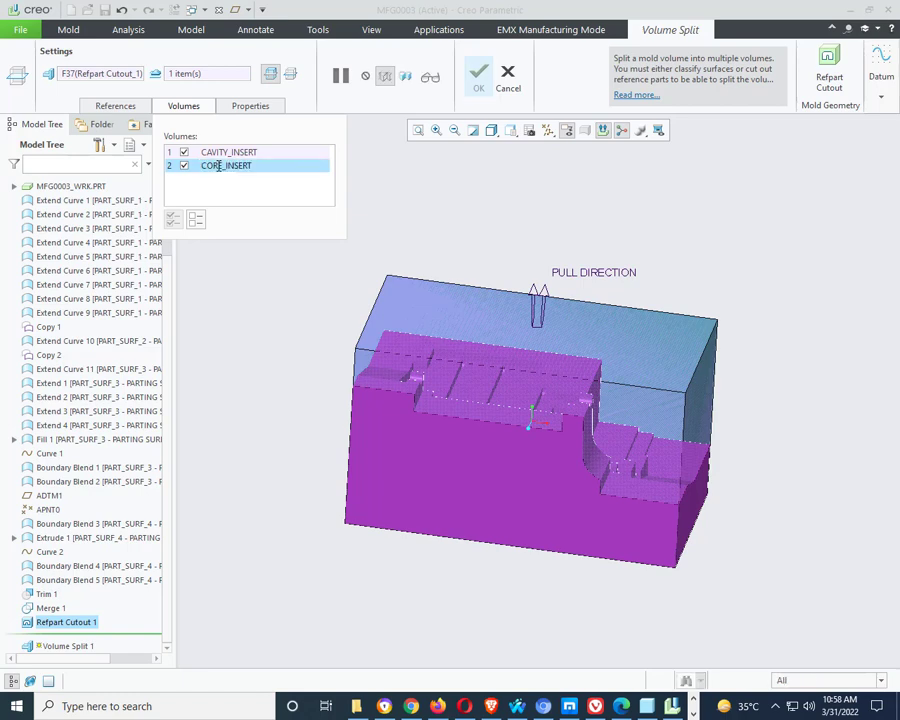
left_click(476, 88)
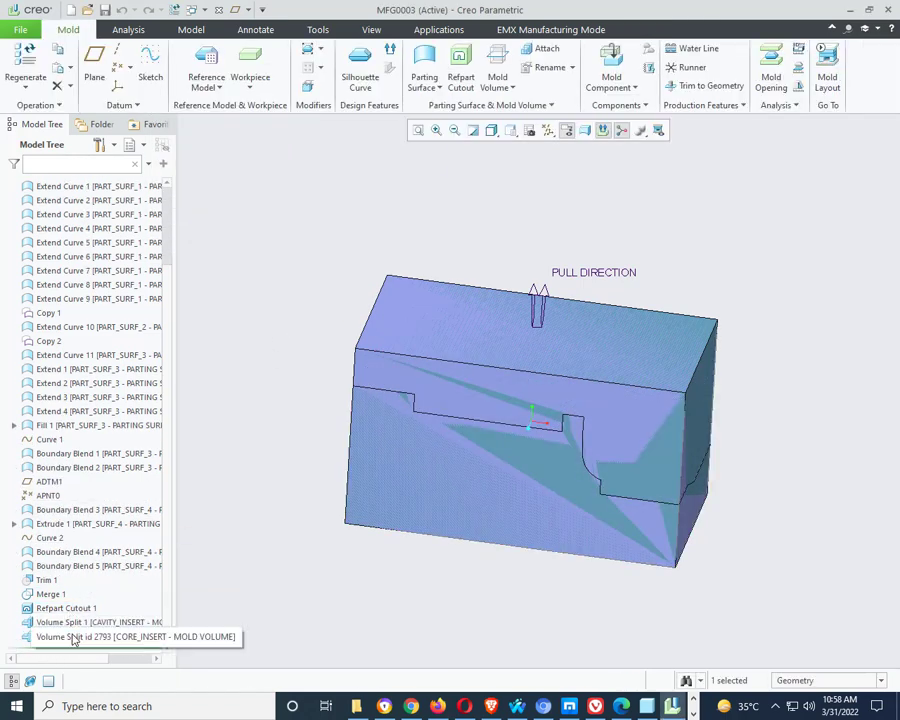
- Create mold components from both the CAVITY_INSERT and CORE_INSERT volumes
left_click(617, 63)
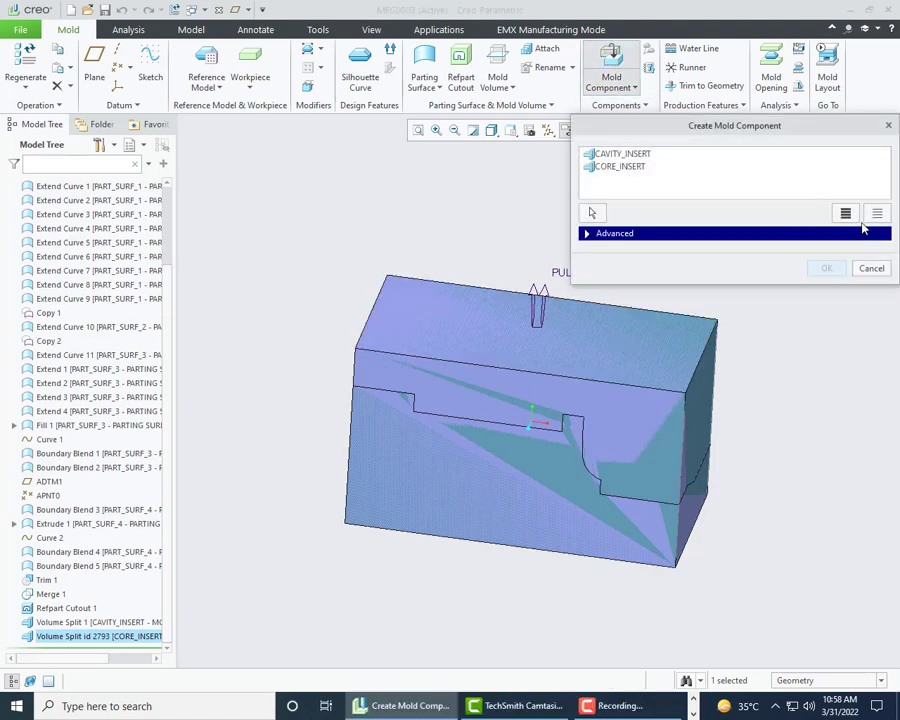
left_click(845, 213)
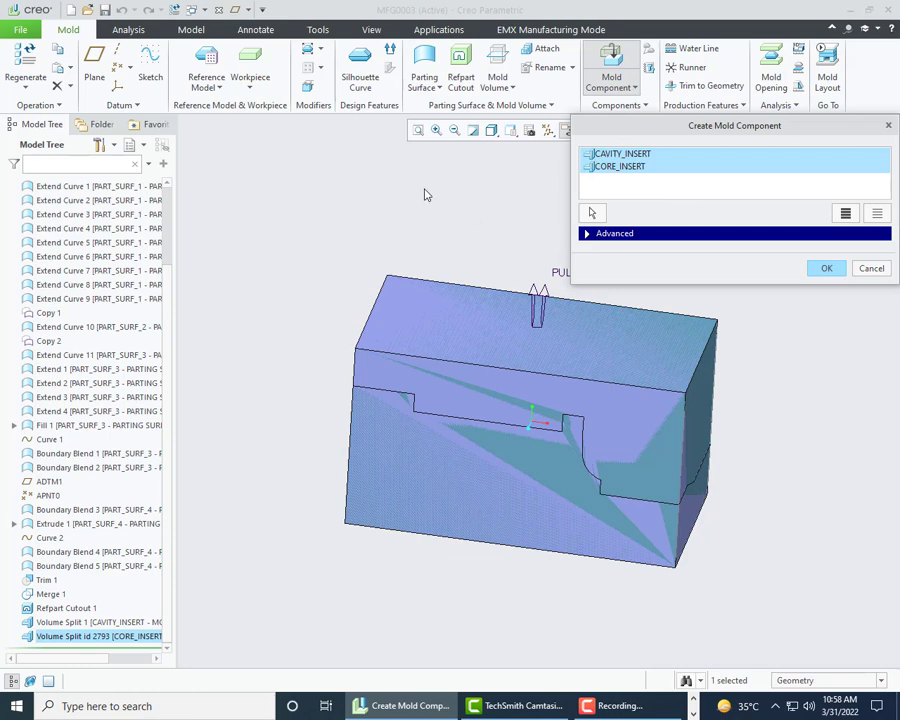
left_click_drag(629, 134, 618, 130)
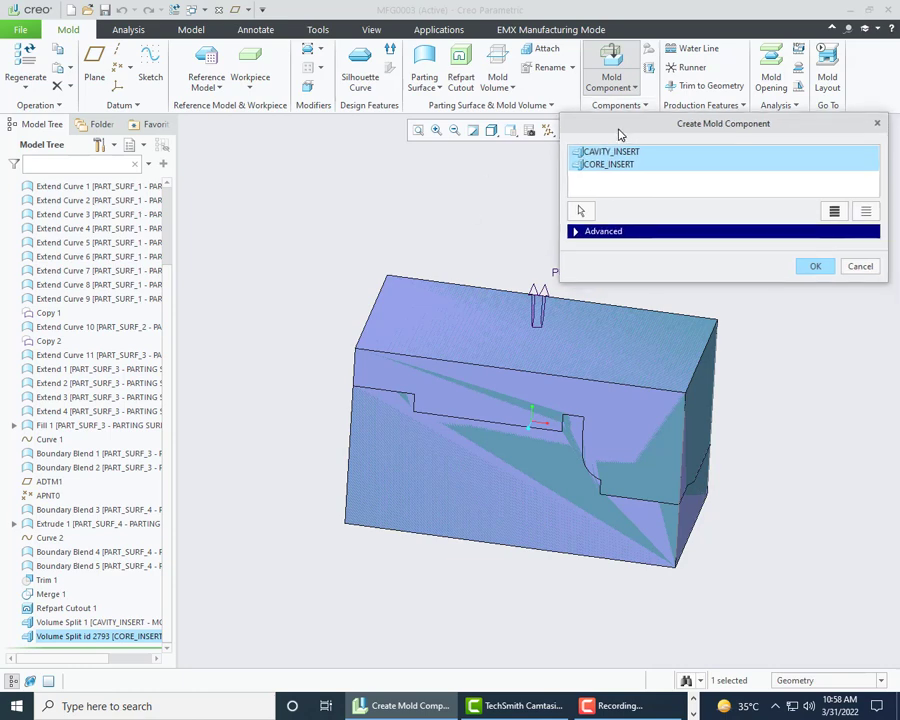
left_click(812, 267)
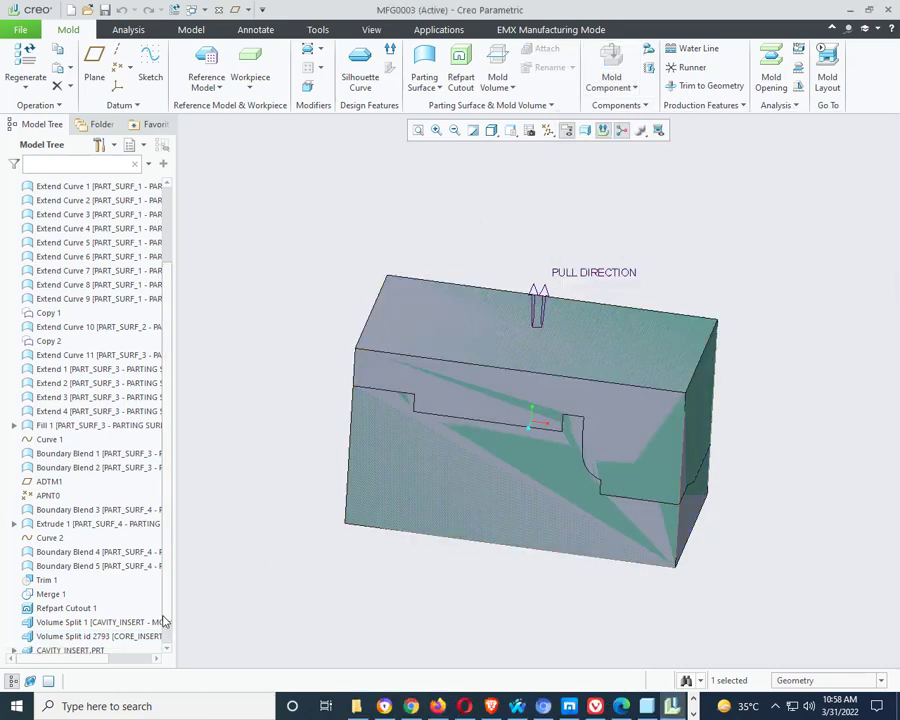
- Hide Refpart Cutout 1, both volume splits and the workpiece MFG0003_WRK.PRT
left_click(77, 639)
left_click(37, 609, "shift")
right_click(37, 607)
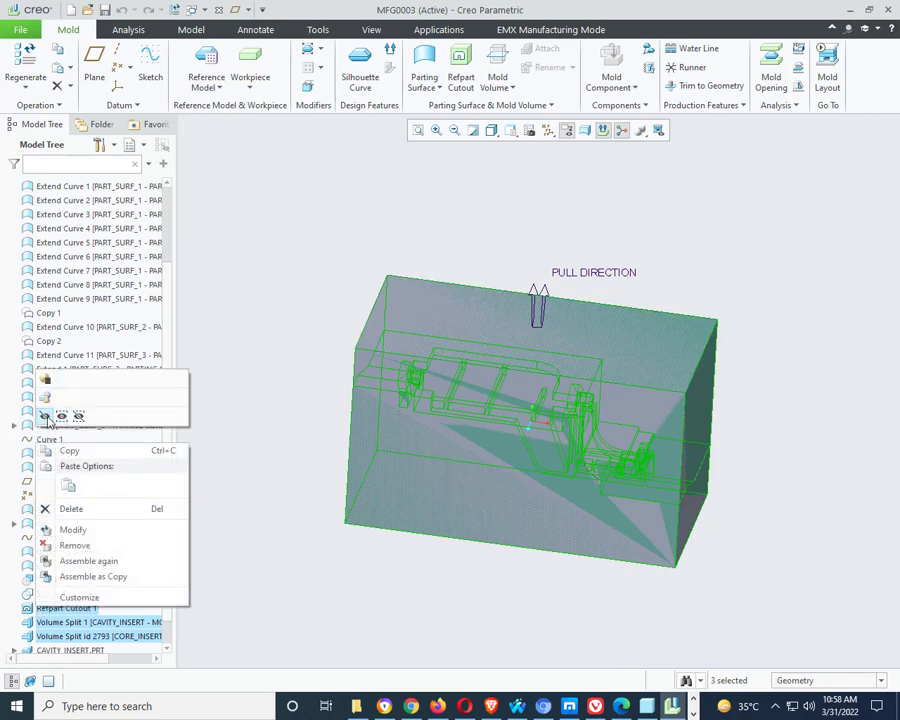
left_click(45, 415)
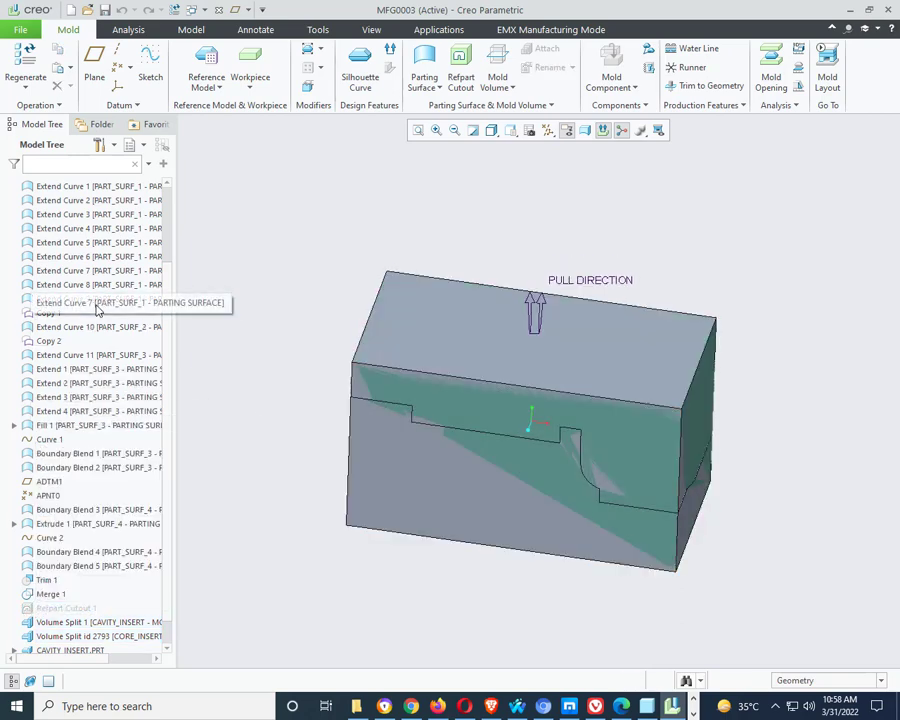
scroll(96, 297, "up", 3)
right_click(100, 277)
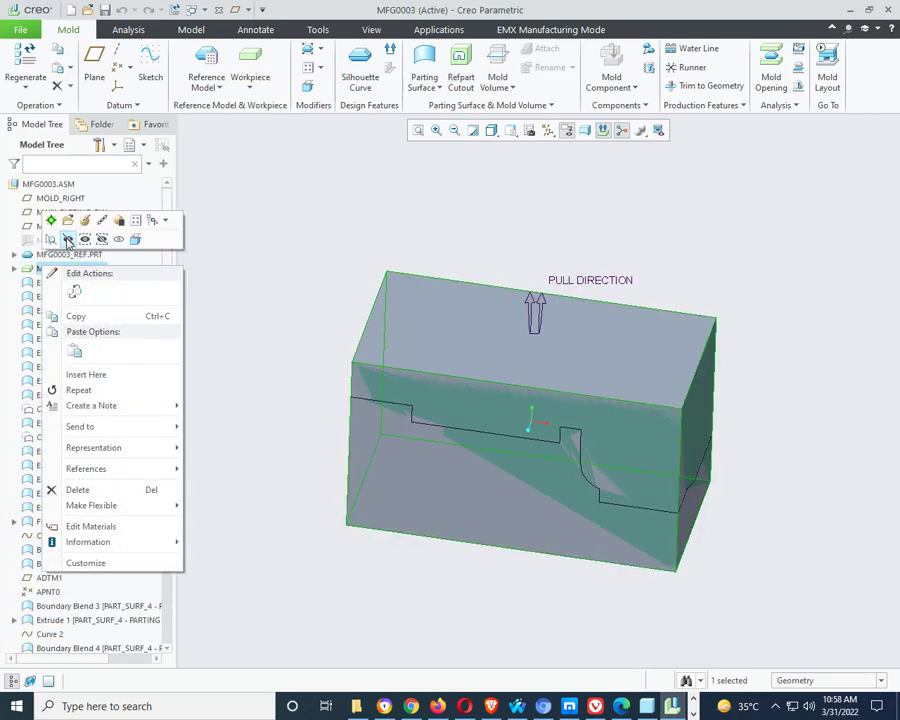
left_click(66, 234)
- Hide CAVITY_INSERT.PRT to expose the core insert beneath it
middle_click_drag(530, 420, 495, 380)
scroll(122, 660, "down", 3)
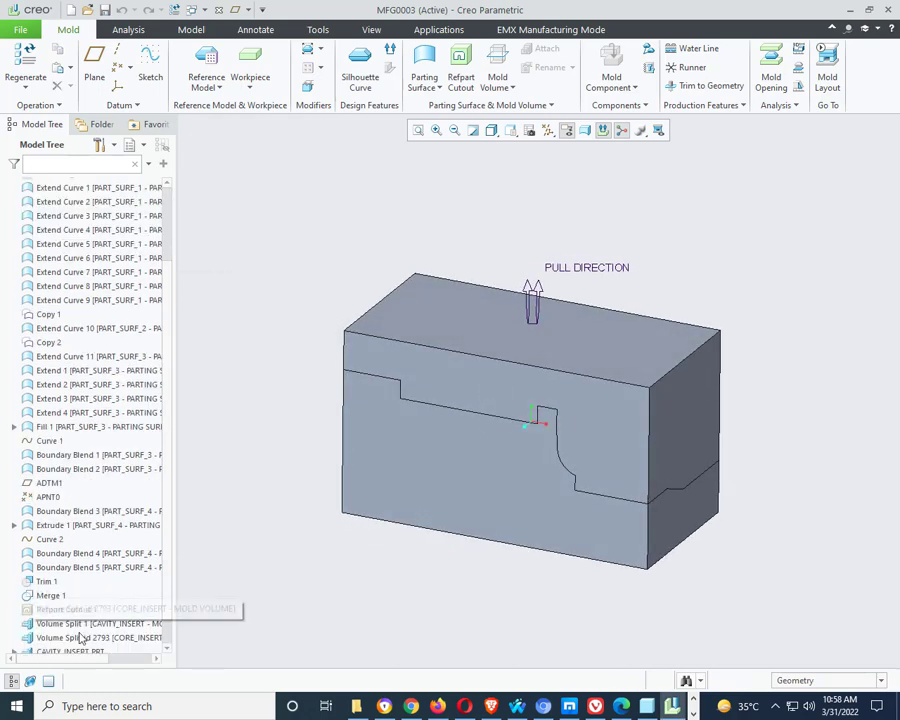
right_click(86, 624)
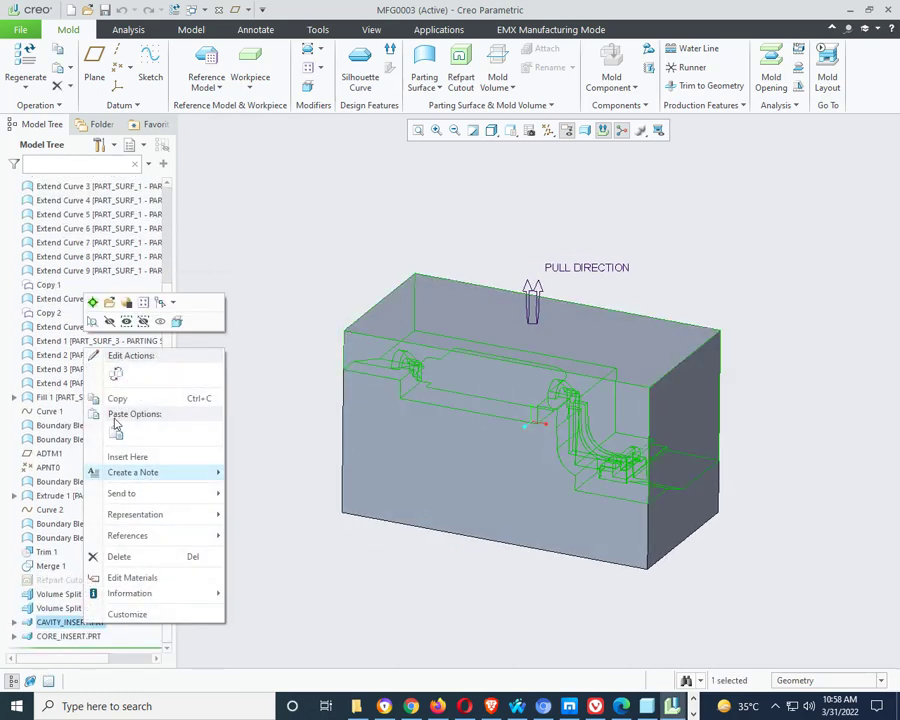
left_click(88, 316)
middle_click_drag(788, 544, 650, 520)
mouse_move(216, 532)
middle_mouse_down()
mouse_move(579, 376)
mouse_move(587, 402)
mouse_move(610, 342)
mouse_move(630, 347)
mouse_move(622, 368)
middle_mouse_up()
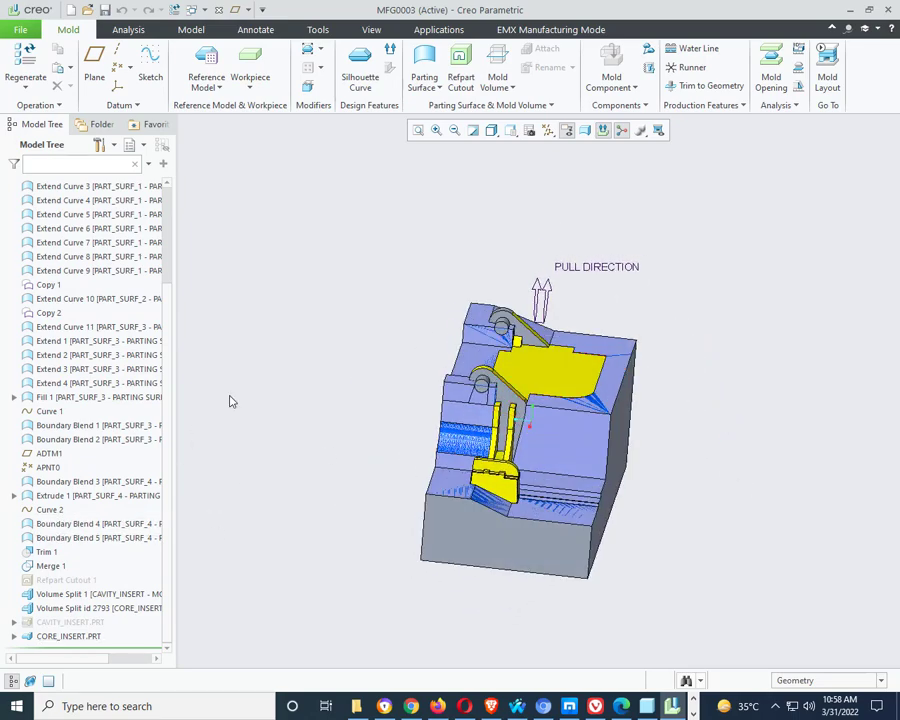
- Hide all the tree features from Extend Curve 1 through the CORE_INSERT volume split
scroll(40, 350, "up", 3)
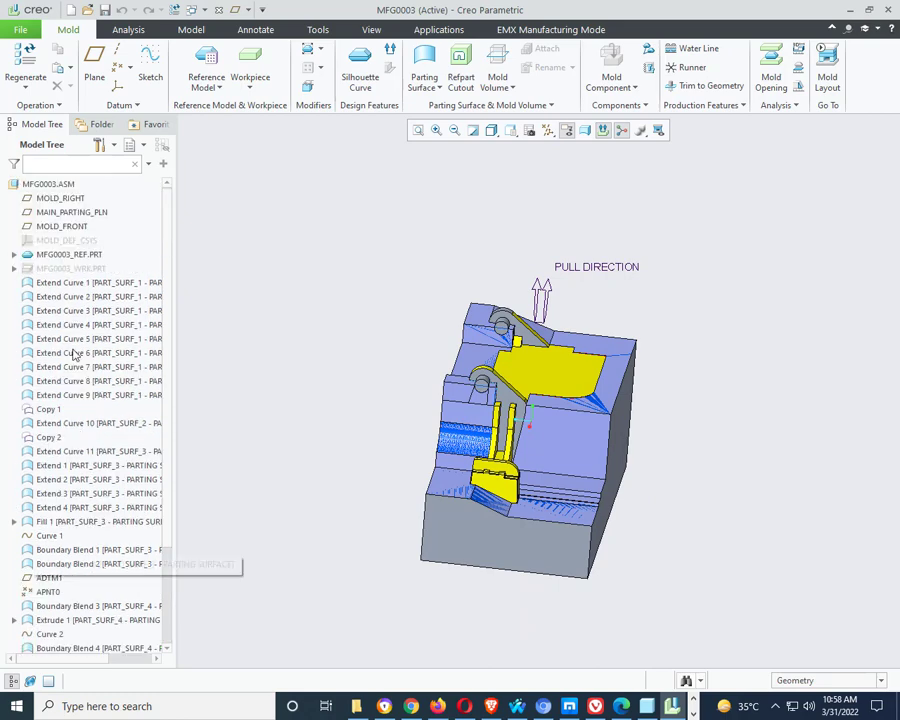
left_click(60, 268)
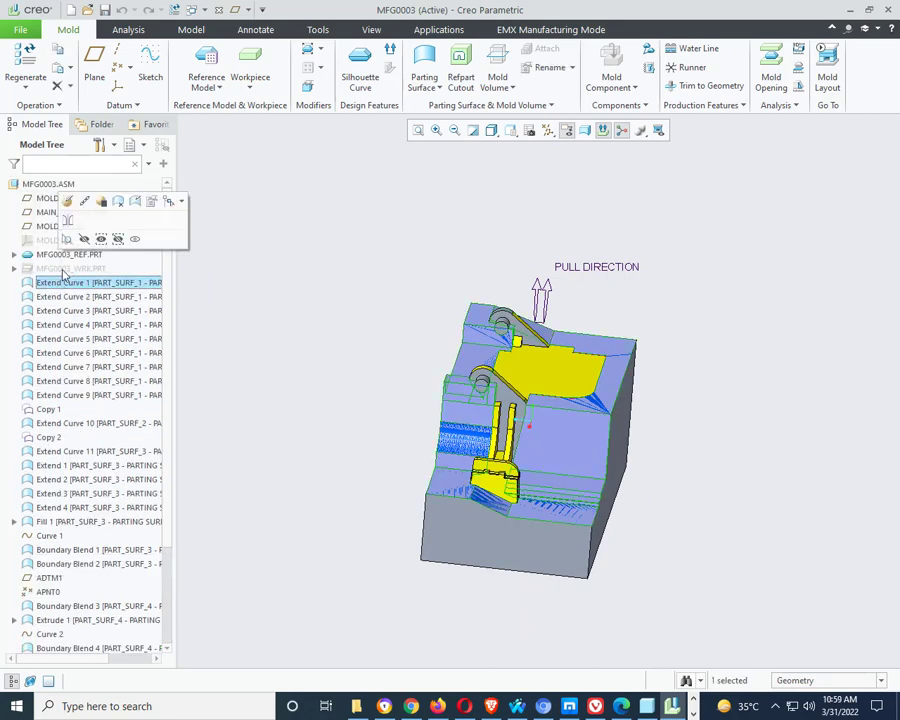
scroll(83, 350, "down", 3)
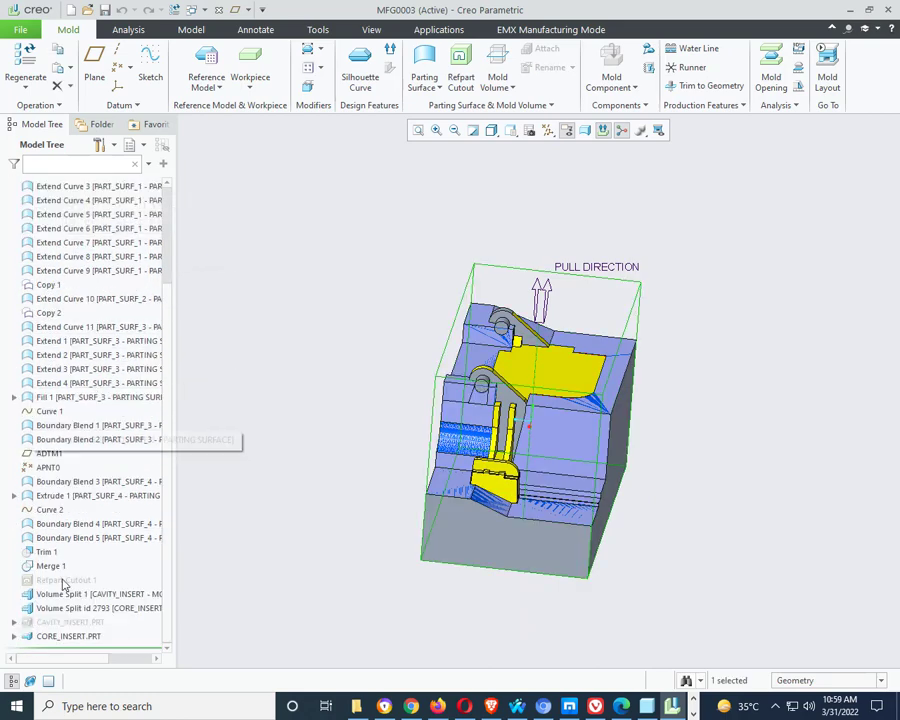
left_click(50, 606, "shift")
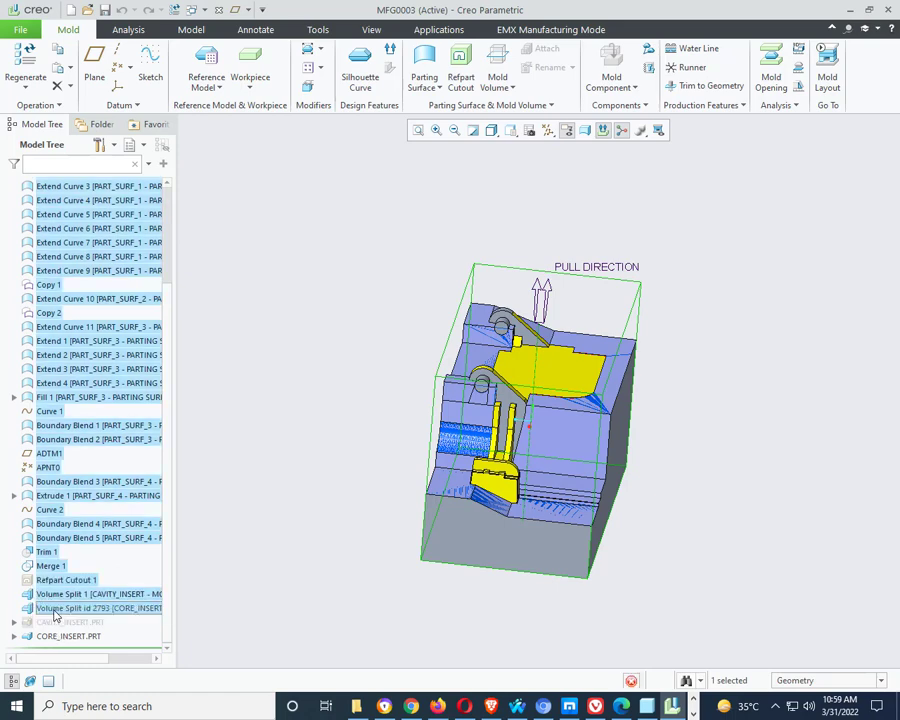
right_click(50, 598)
left_click(94, 398)
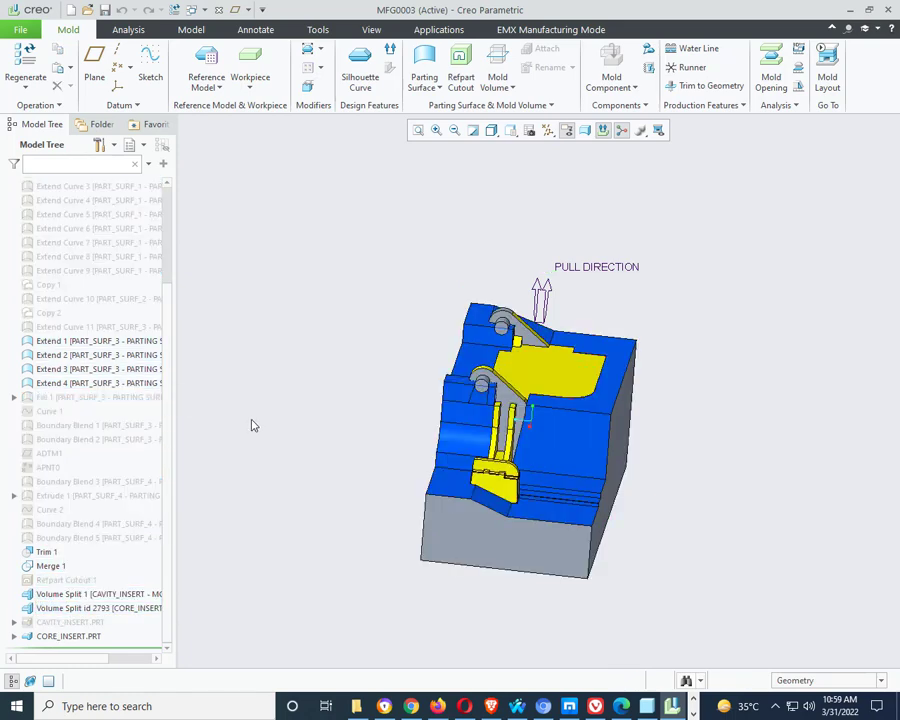
- Save the layer display status of MFG0003.ASM in the layer tree and return to the model tree
middle_click_drag(313, 435, 282, 405)
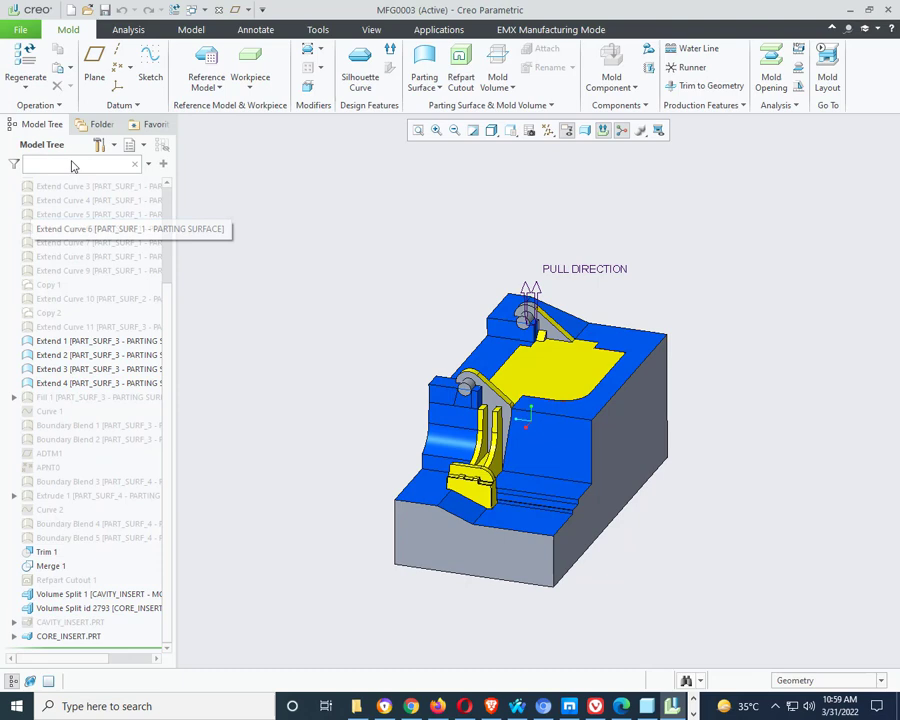
left_click(132, 147)
left_click(158, 166)
right_click(36, 183)
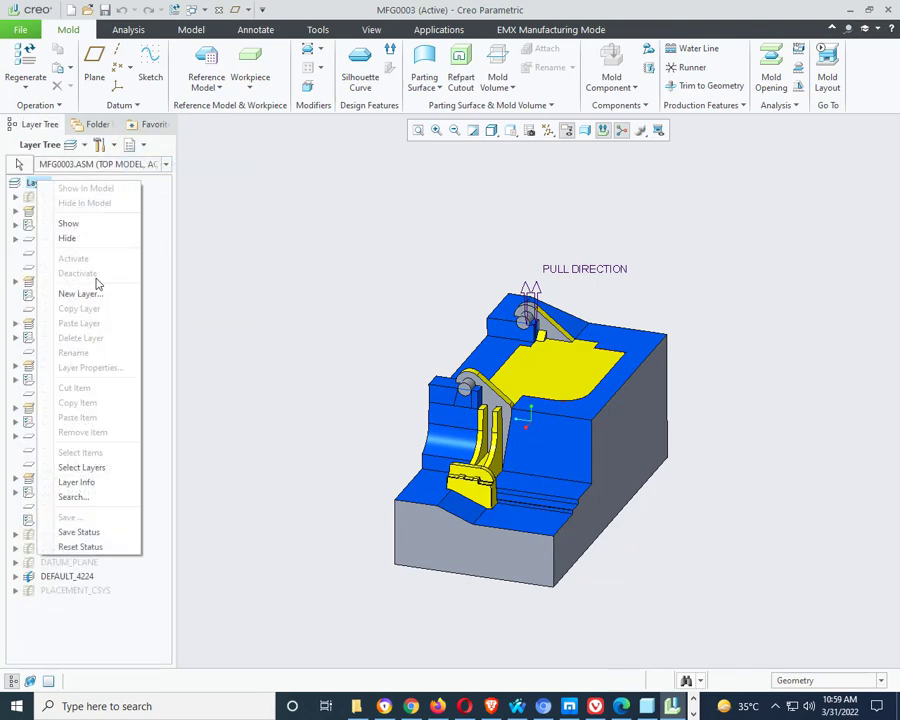
left_click(58, 534)
left_click(132, 147)
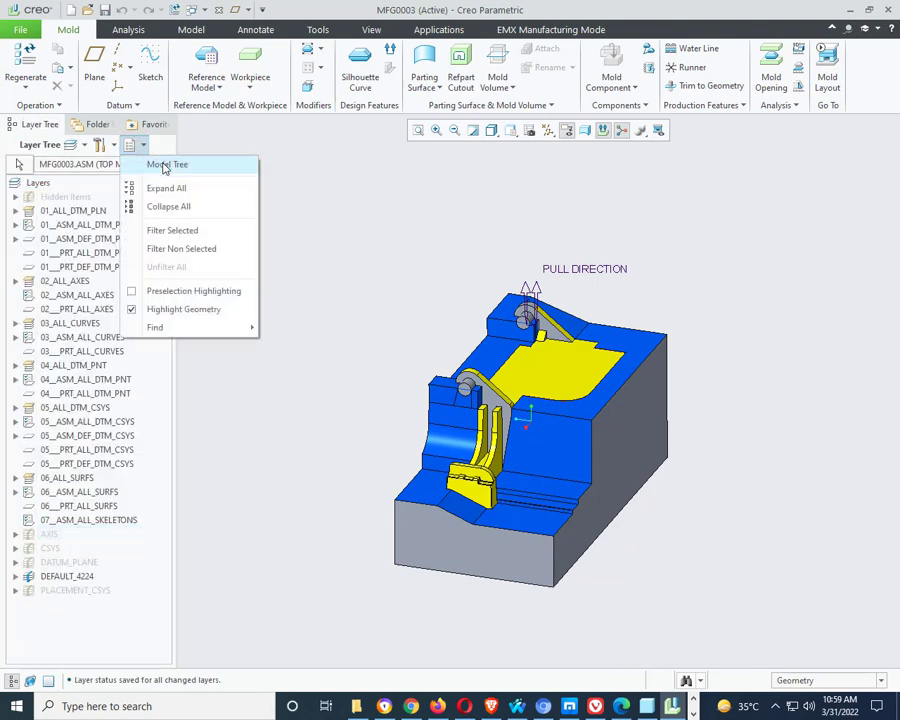
left_click(168, 165)
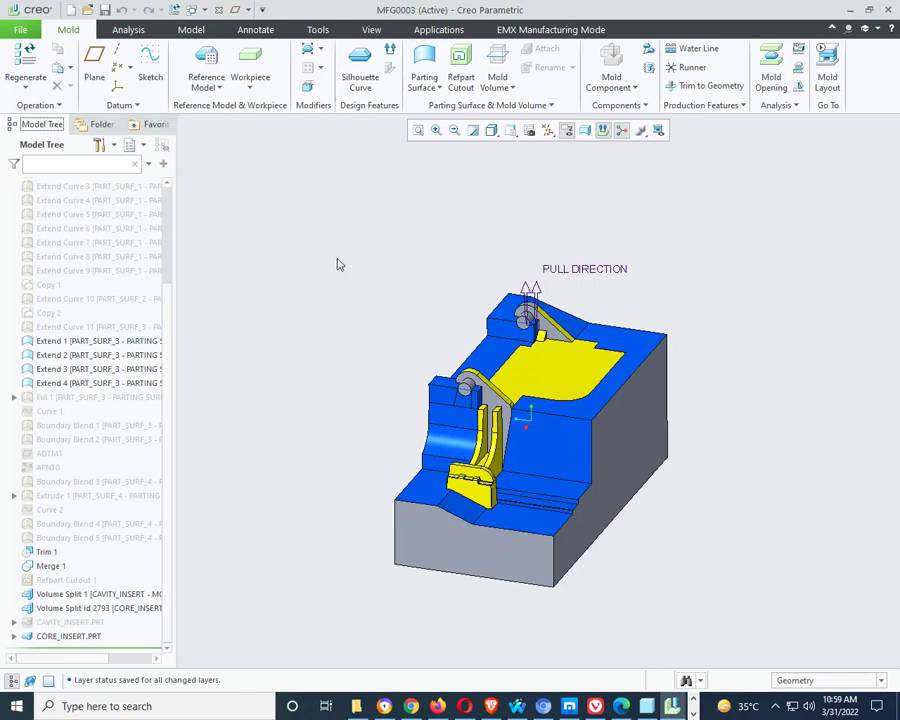
- Hide the reference part MFG0003_REF.PRT and inspect the molding faces of the core insert
middle_click_drag(341, 285, 528, 420)
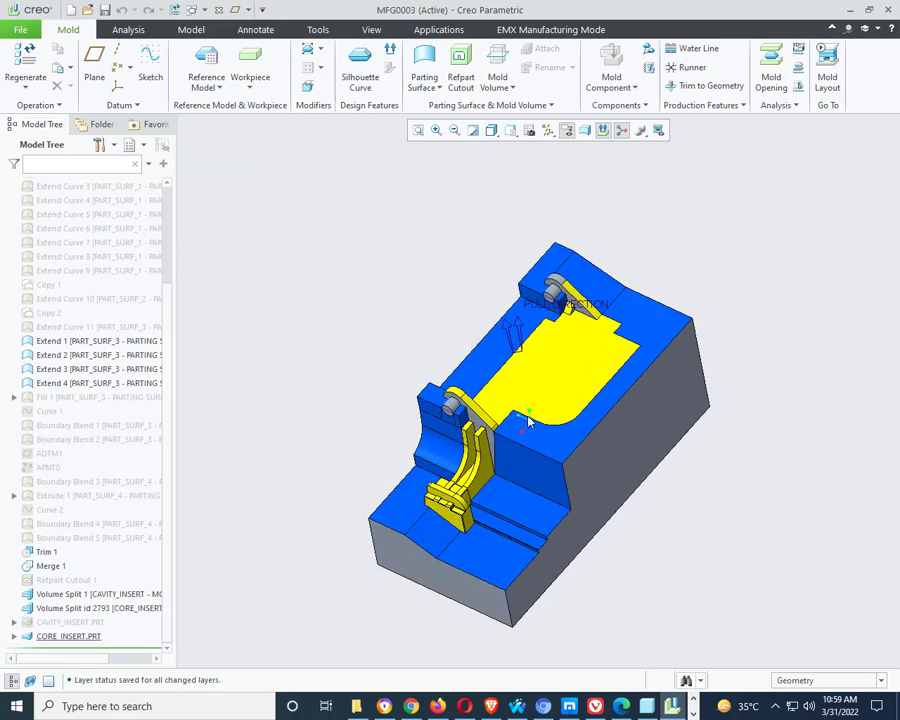
scroll(50, 400, "up", 3)
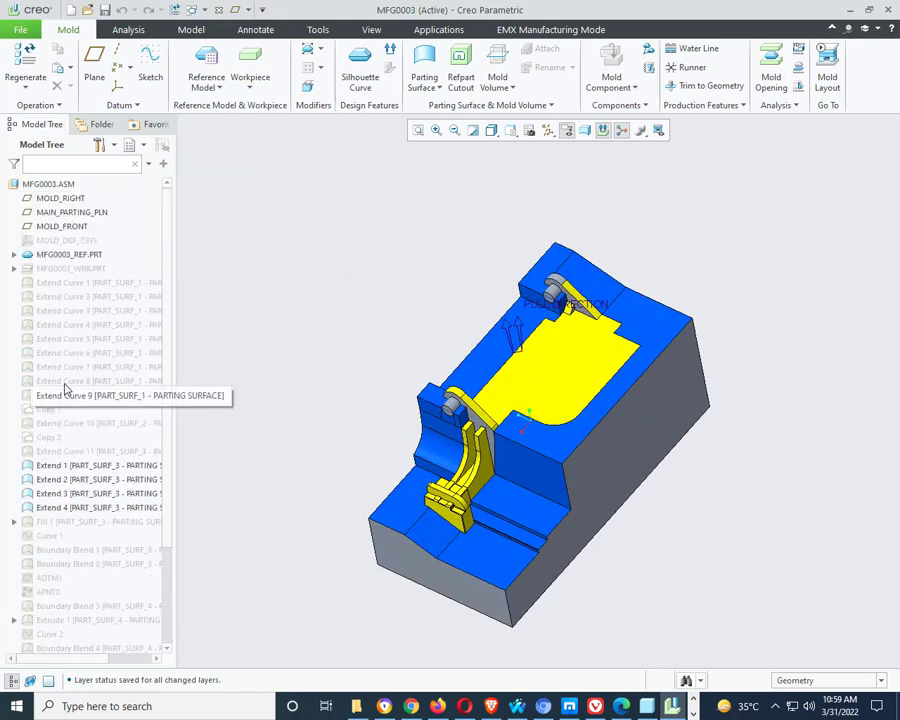
right_click(70, 256)
left_click(90, 228)
middle_click_drag(558, 418, 444, 408)
scroll(466, 452, "down", 4)
scroll(454, 474, "up", 4)
scroll(422, 445, "down", 4)
scroll(444, 408, "up", 5)
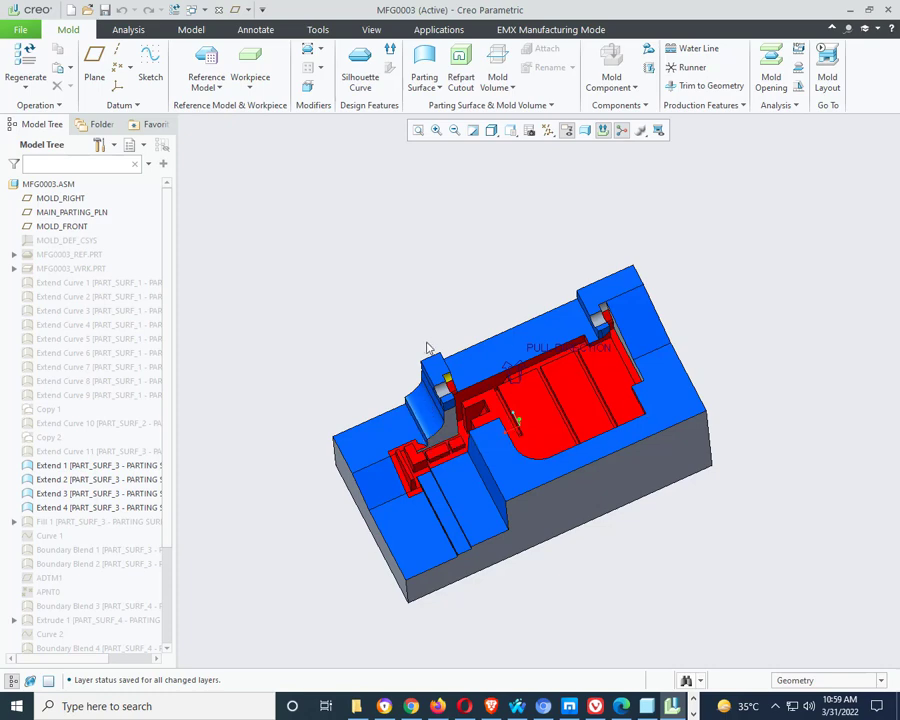
middle_click_drag(436, 362, 500, 376)
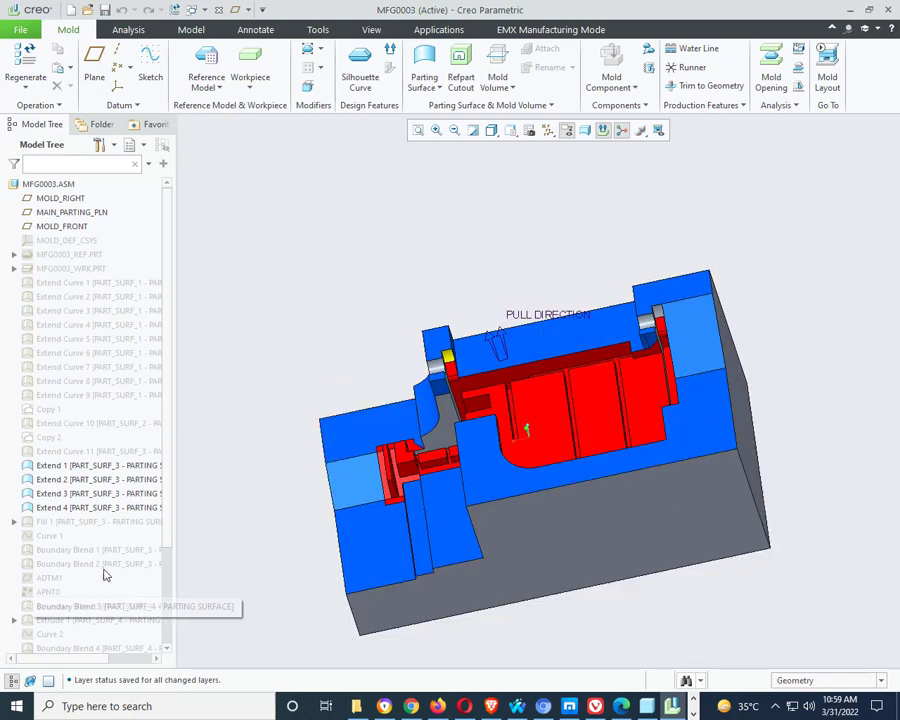
- Hide CORE_INSERT.PRT and show CAVITY_INSERT.PRT in its place
scroll(50, 600, "down", 3)
right_click(62, 637)
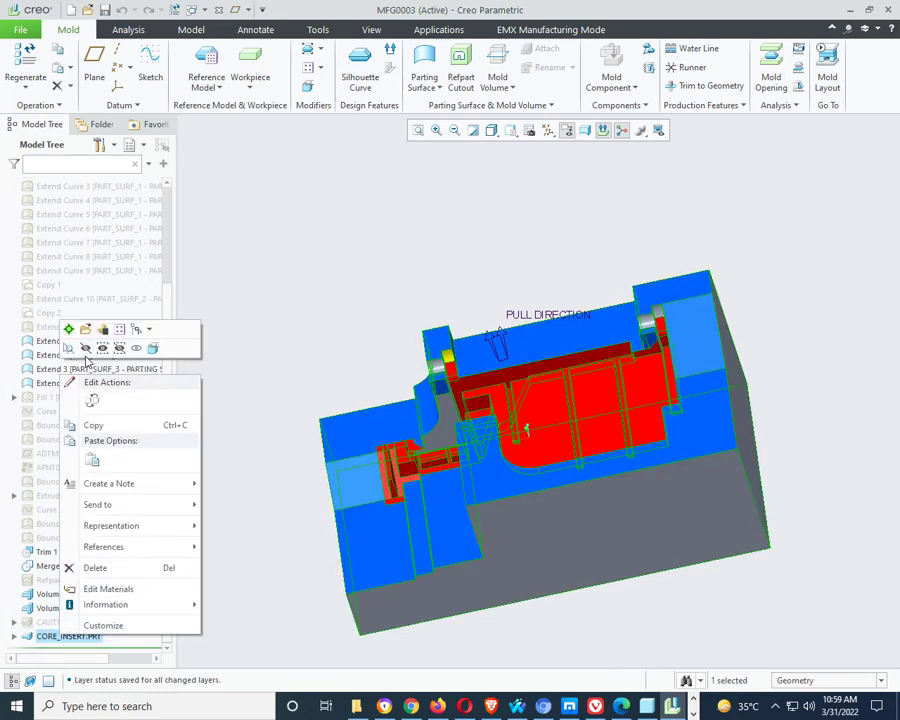
left_click(86, 350)
right_click(86, 626)
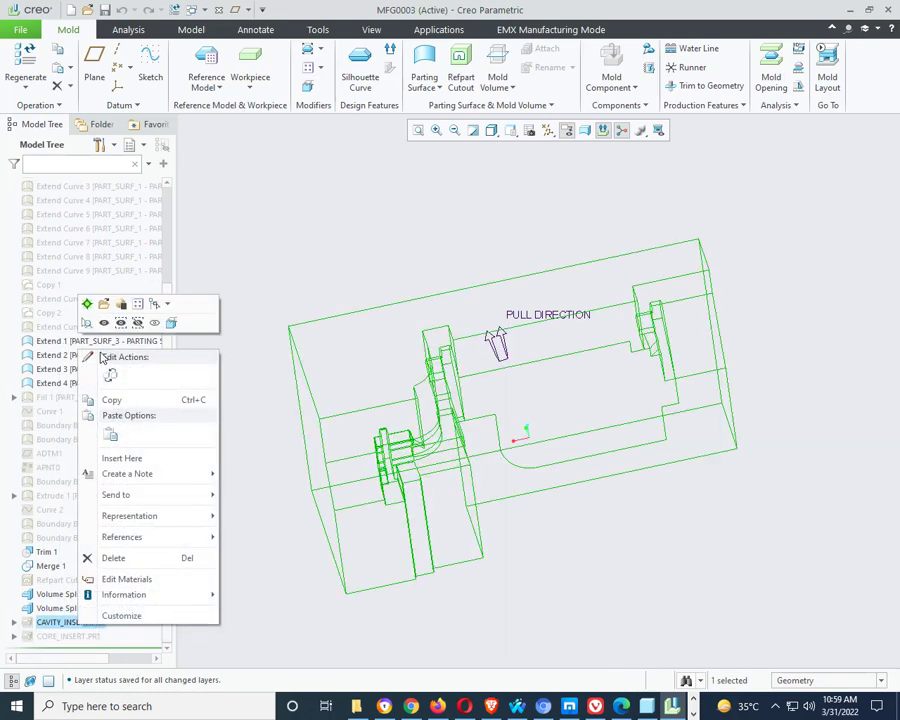
left_click(104, 322)
- Show the reference part MFG0003_REF.PRT and examine how it sits in the underside of the cavity insert
scroll(108, 333, "up", 3)
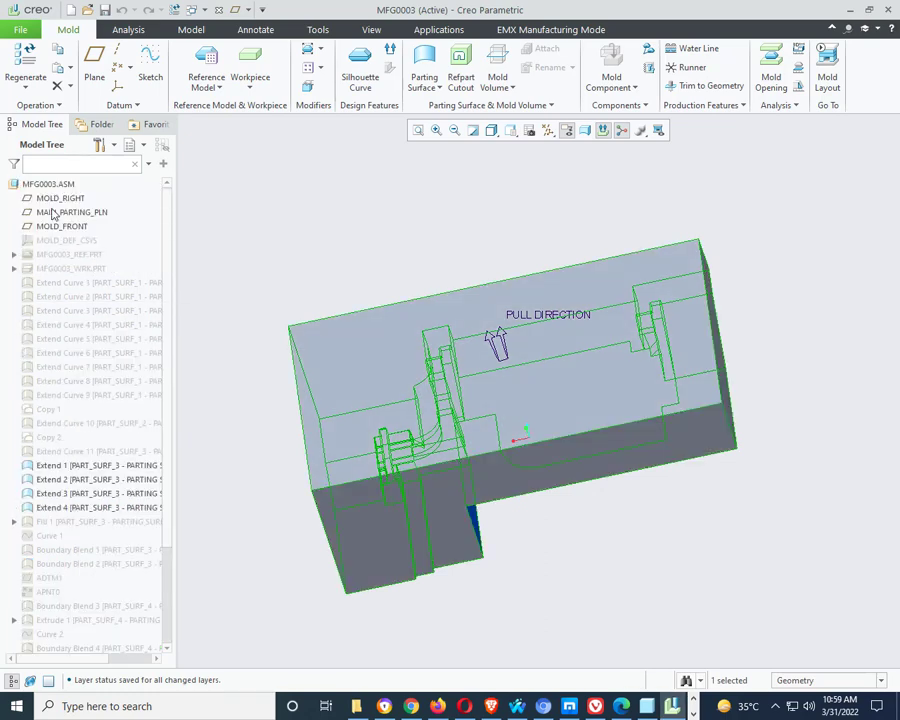
right_click(58, 257)
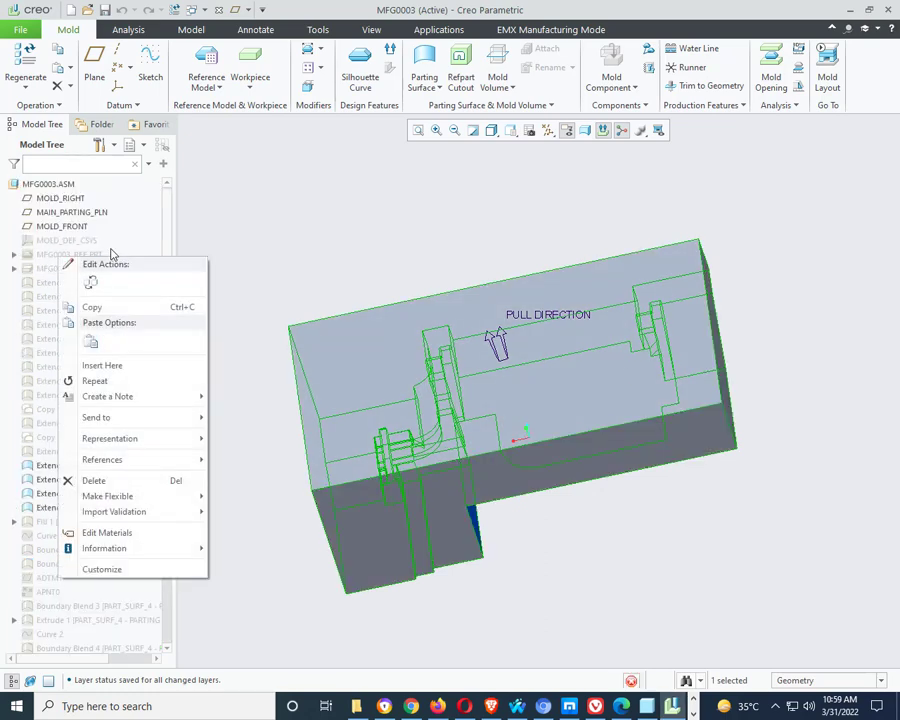
left_click(50, 166)
middle_click_drag(548, 492, 516, 382)
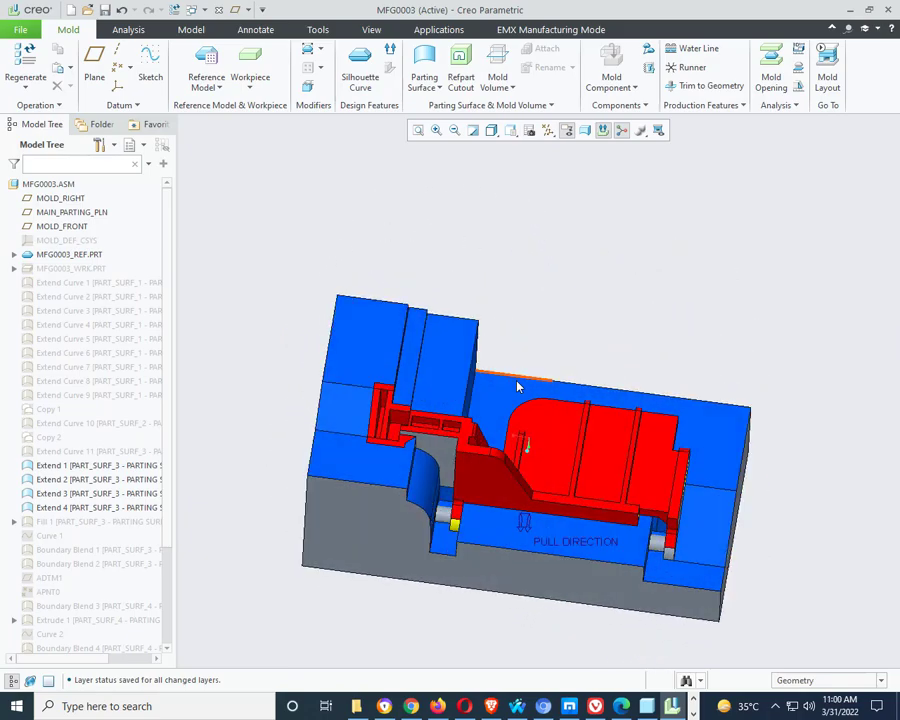
scroll(516, 383, "up", 2)
scroll(491, 409, "down", 4)
middle_click_drag(461, 418, 538, 384)
scroll(538, 384, "up", 3)
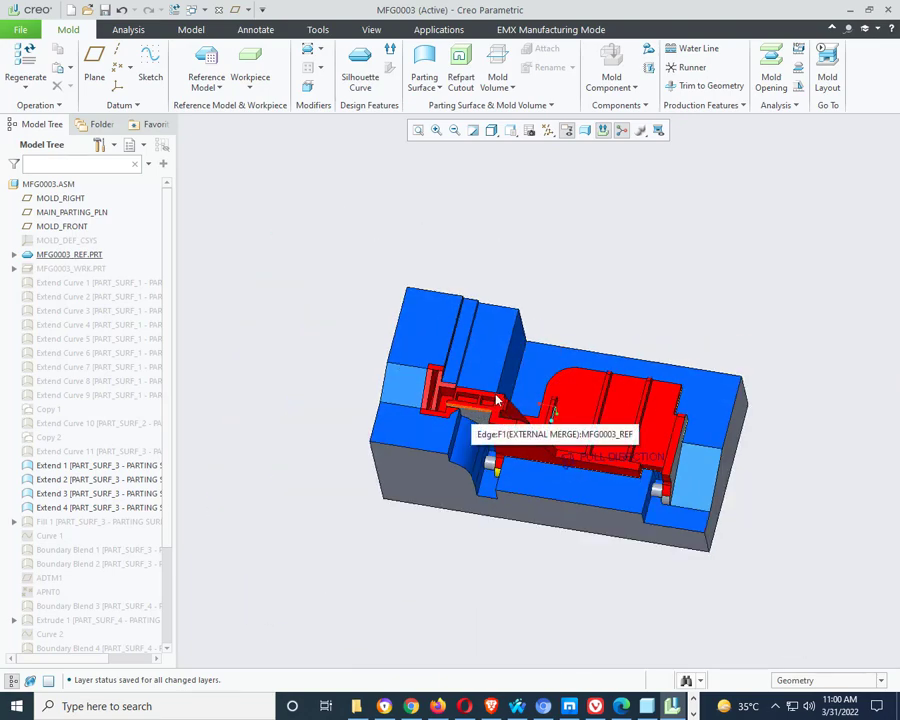
scroll(530, 432, "down", 3)
middle_click_drag(530, 432, 522, 426)
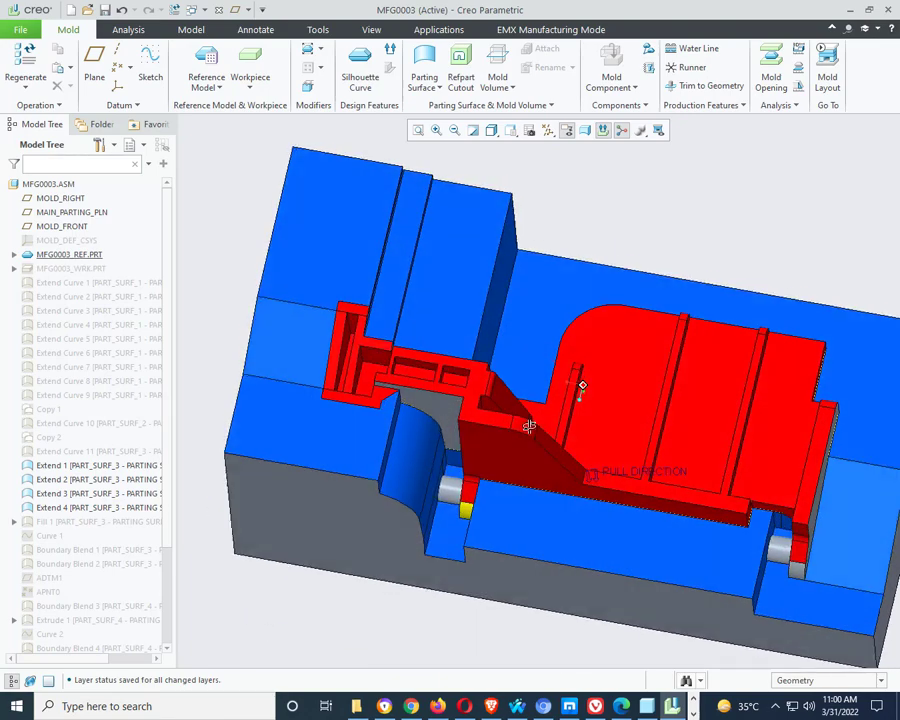
- Hide the reference part MFG0003_REF.PRT to expose the molding faces of the cavity insert
right_click(79, 258)
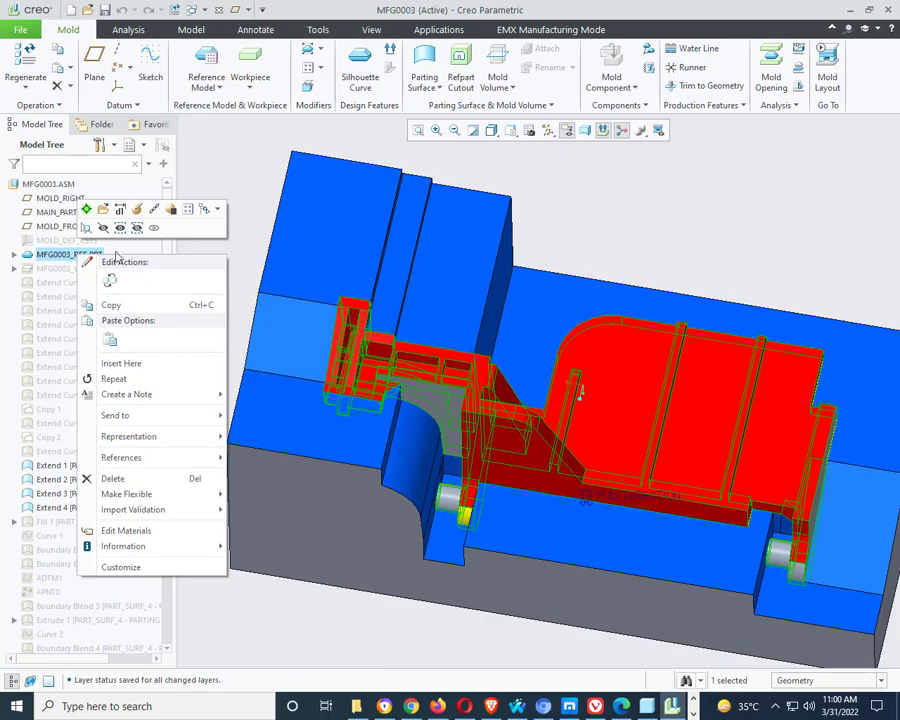
left_click(103, 227)
mouse_move(628, 374)
middle_mouse_down()
mouse_move(618, 410)
mouse_move(637, 398)
mouse_move(637, 333)
mouse_move(703, 344)
mouse_move(603, 403)
mouse_move(613, 422)
mouse_move(639, 374)
middle_mouse_up()
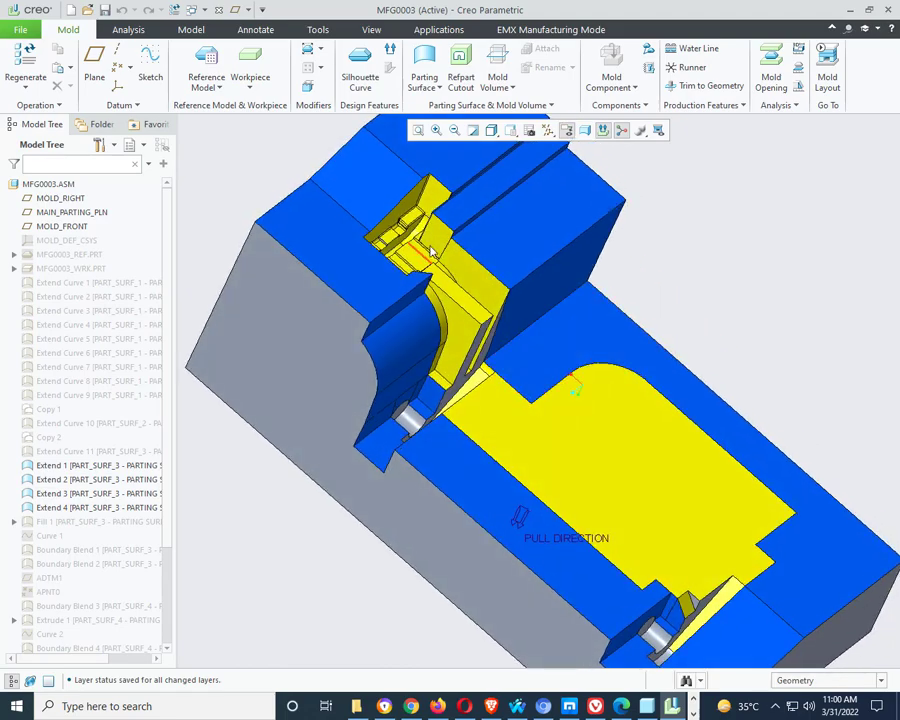
- Examine the cavity insert's stepped pocket and the cylindrical pins beside the shutoff faces
scroll(432, 251, "down", 3)
middle_click_drag(401, 248, 629, 410)
scroll(662, 529, "down", 5)
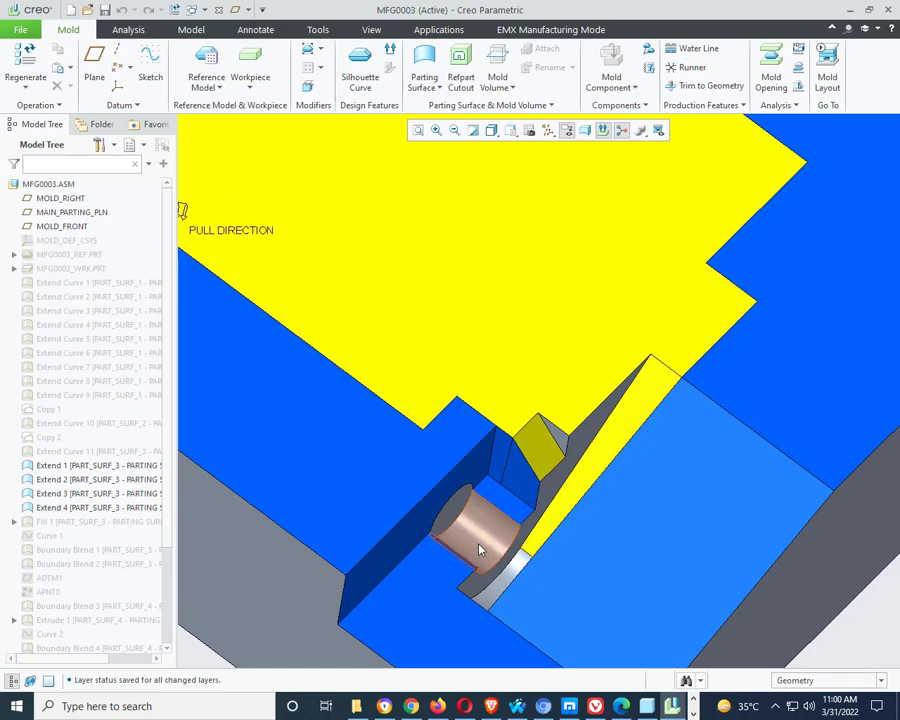
scroll(481, 545, "up", 5)
mouse_move(503, 537)
middle_mouse_down()
mouse_move(432, 458)
mouse_move(490, 540)
middle_mouse_up()
scroll(657, 532, "up", 4)
scroll(612, 472, "down", 3)
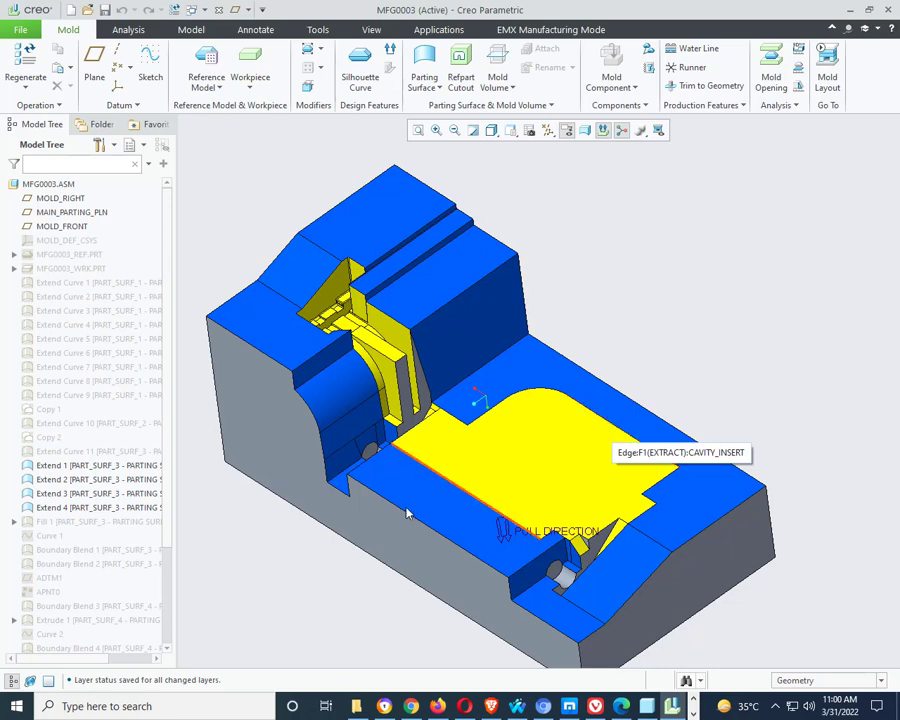
left_click(694, 713)
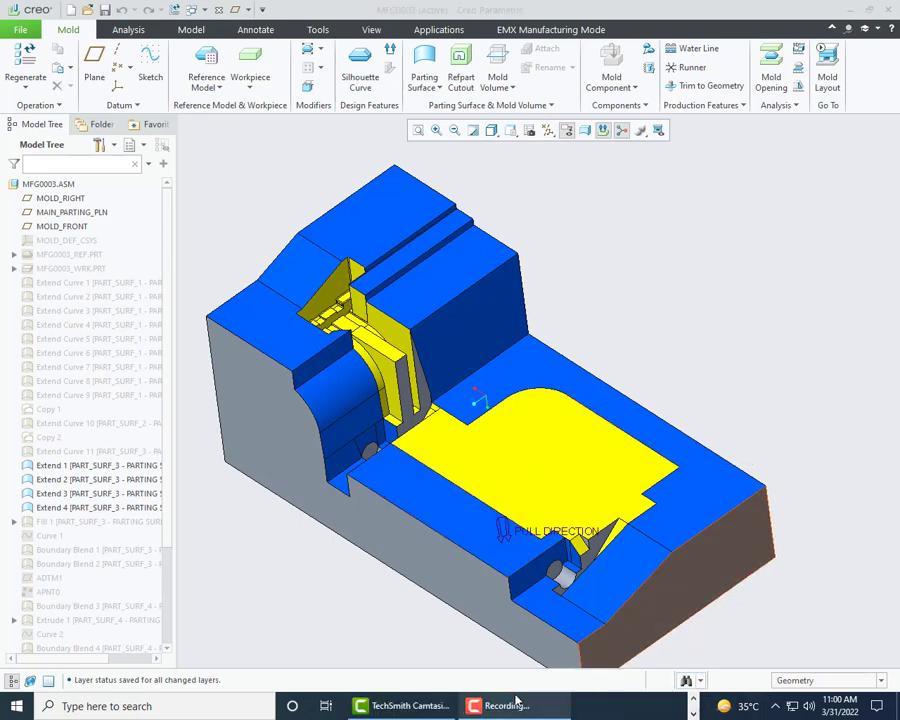